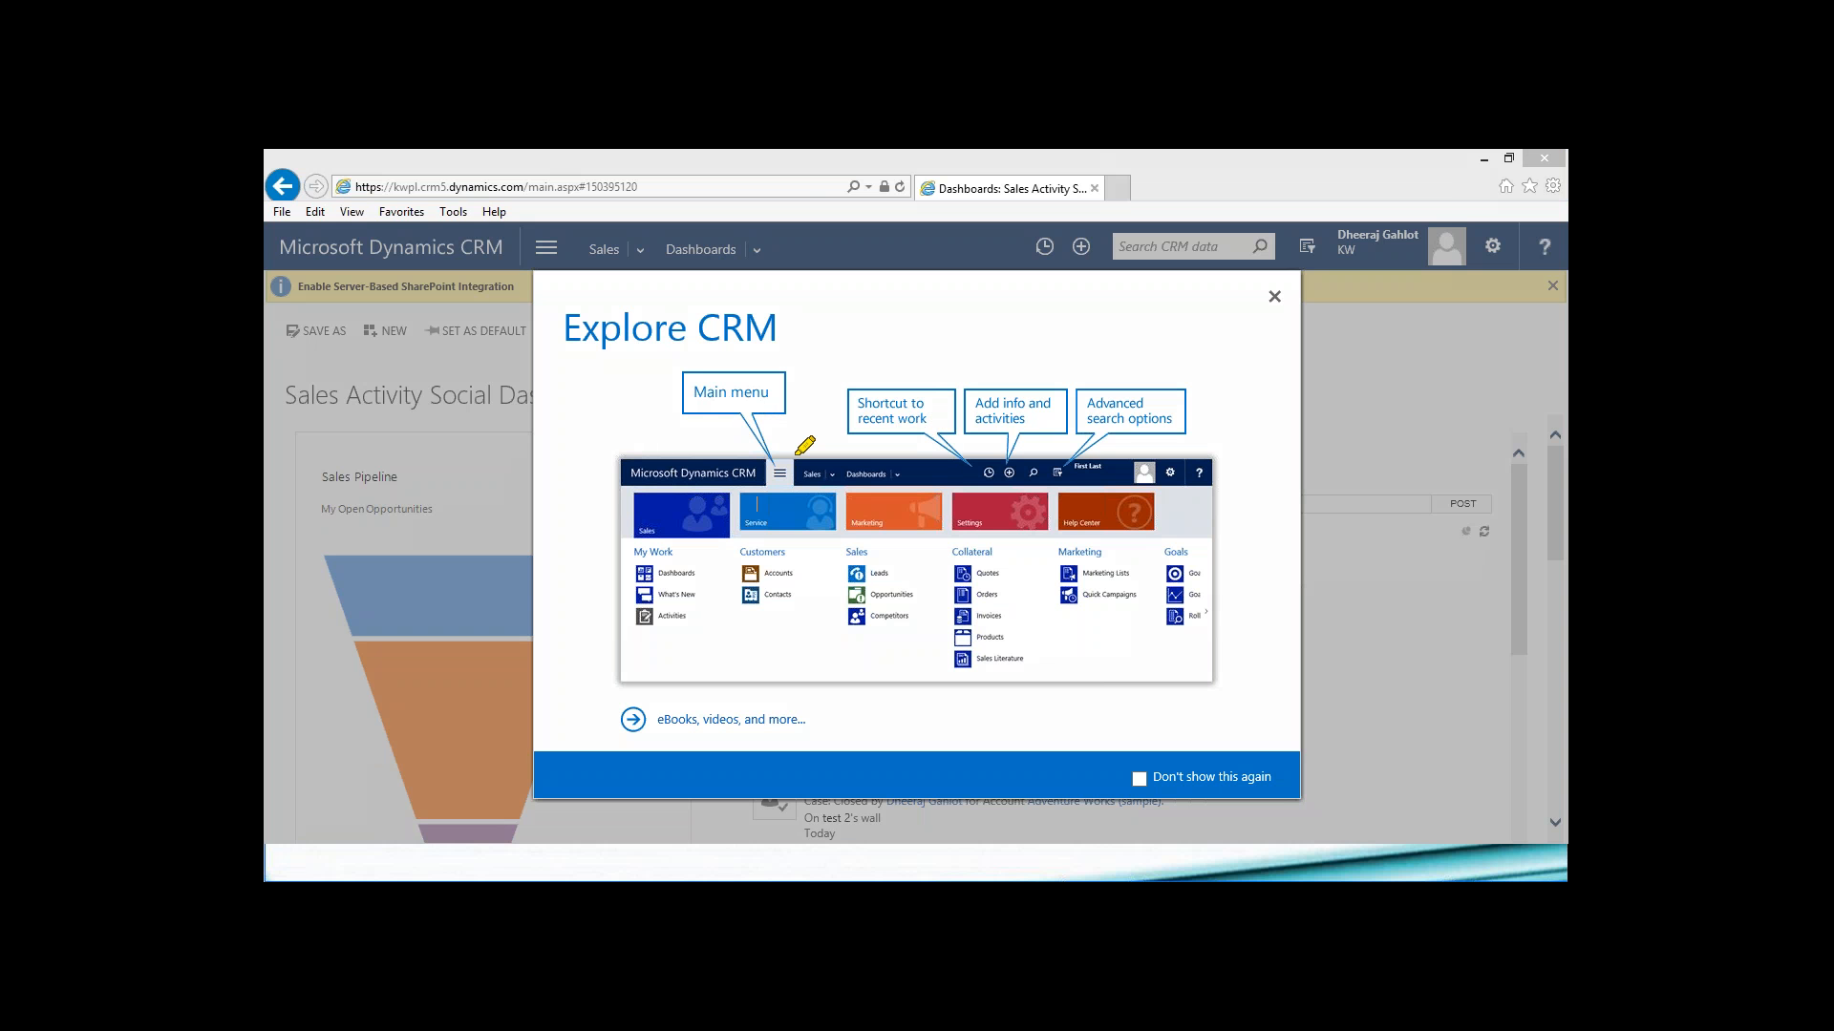
{"action": "mouse_move", "coordinate": [803, 445]}
{"action": "left_mouse_down"}
{"action": "mouse_move", "coordinate": [752, 498]}
{"action": "mouse_move", "coordinate": [811, 493]}
{"action": "left_mouse_up"}
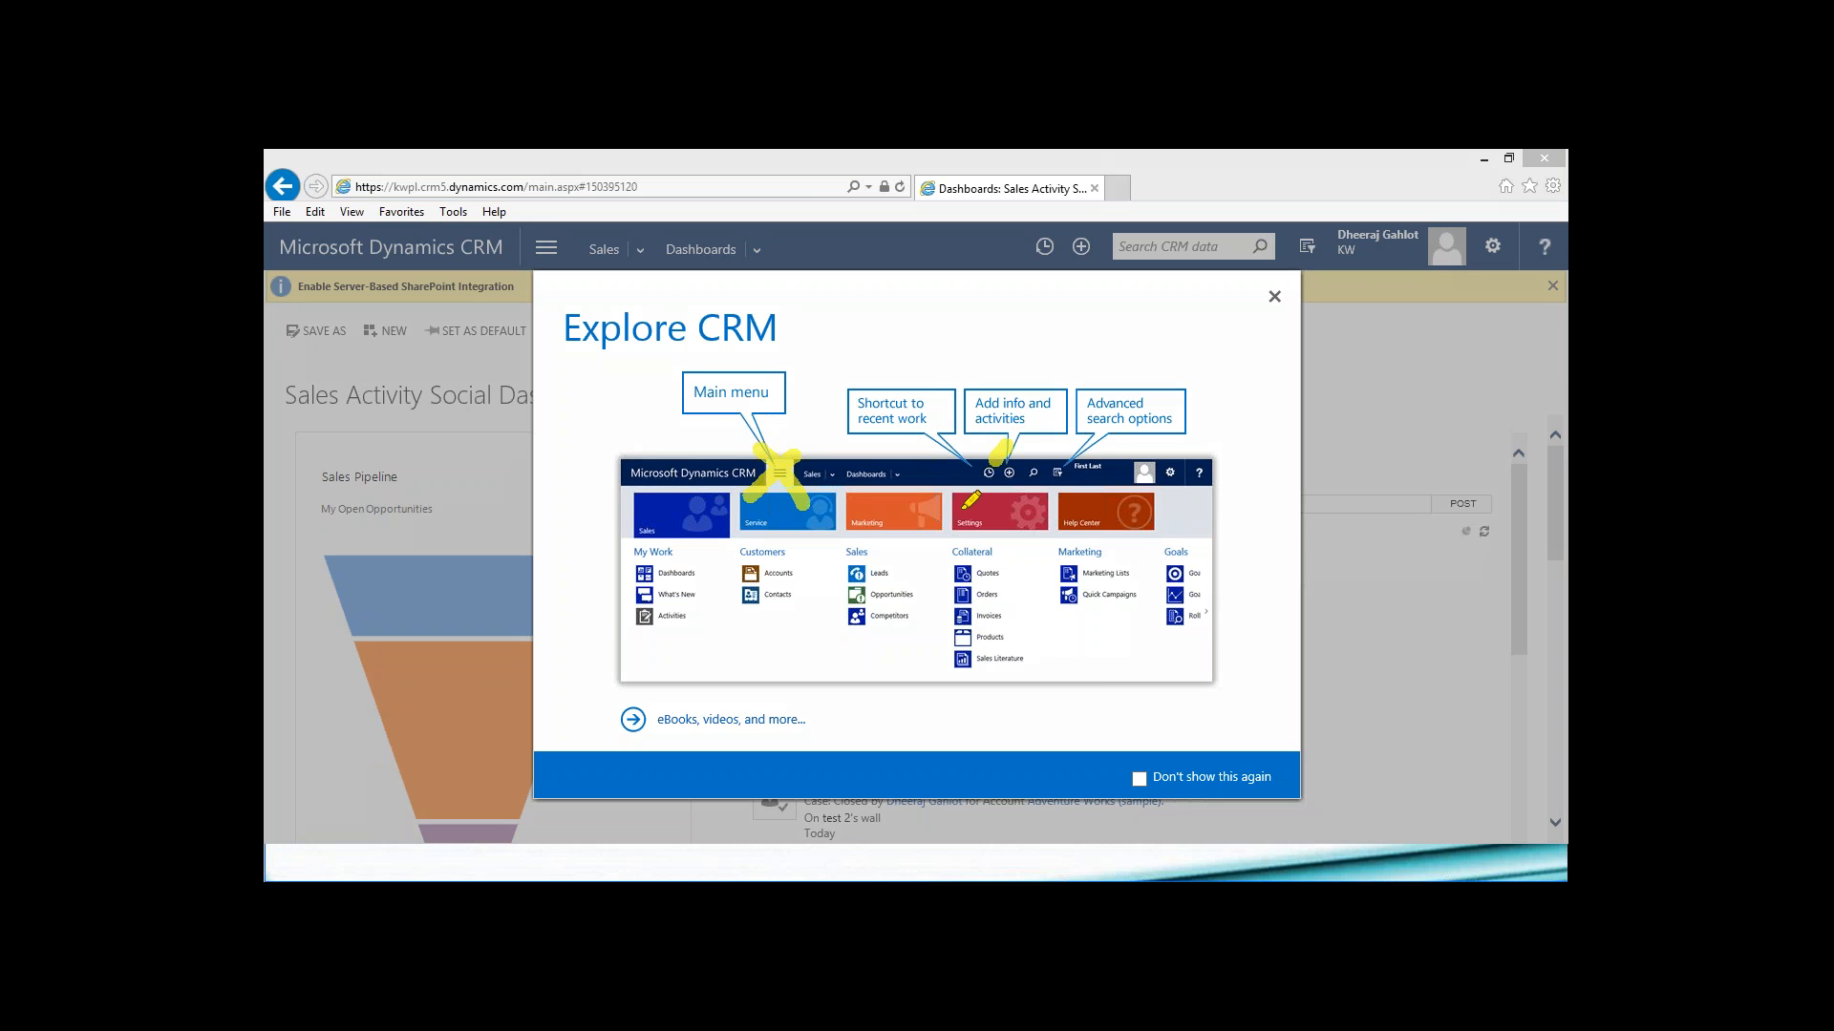
{"action": "left_click_drag", "start_coordinate": [1008, 439], "coordinate": [959, 513]}
{"action": "left_click_drag", "start_coordinate": [953, 451], "coordinate": [1003, 511]}
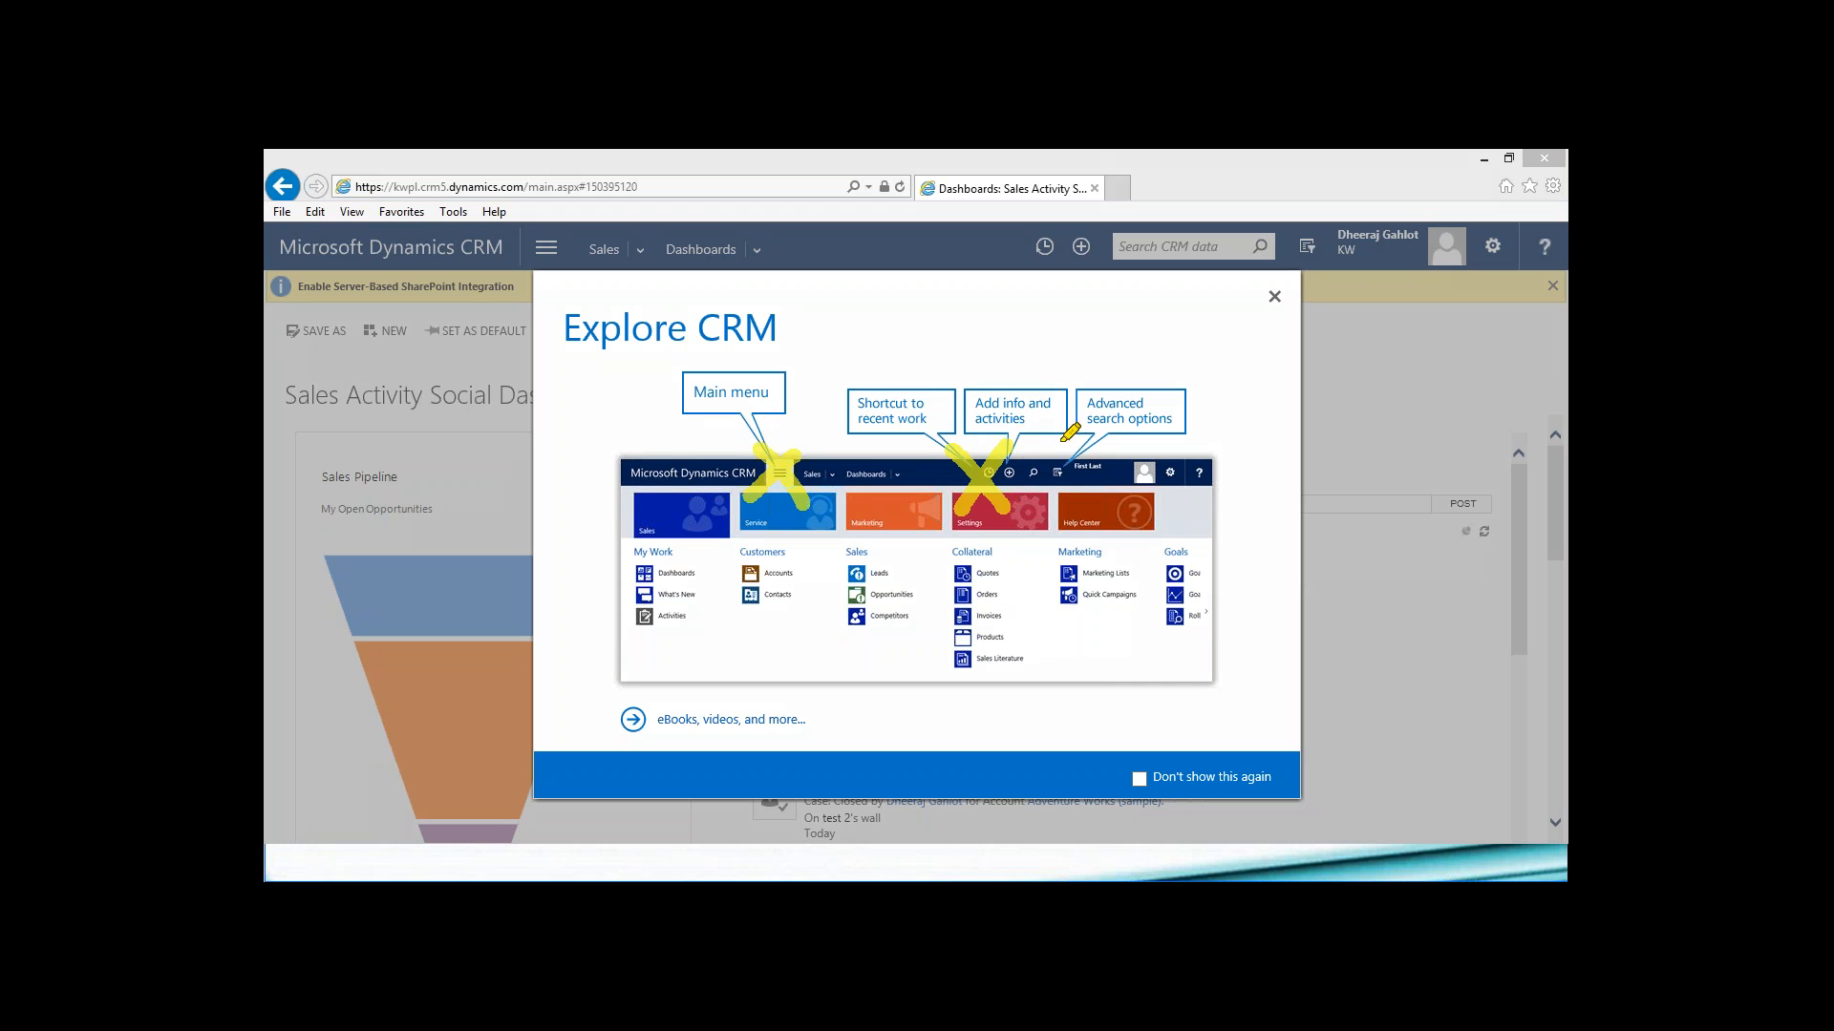
{"action": "mouse_move", "coordinate": [859, 401]}
{"action": "left_mouse_down"}
{"action": "mouse_move", "coordinate": [921, 405]}
{"action": "mouse_move", "coordinate": [930, 425]}
{"action": "mouse_move", "coordinate": [1072, 380]}
{"action": "left_mouse_up"}
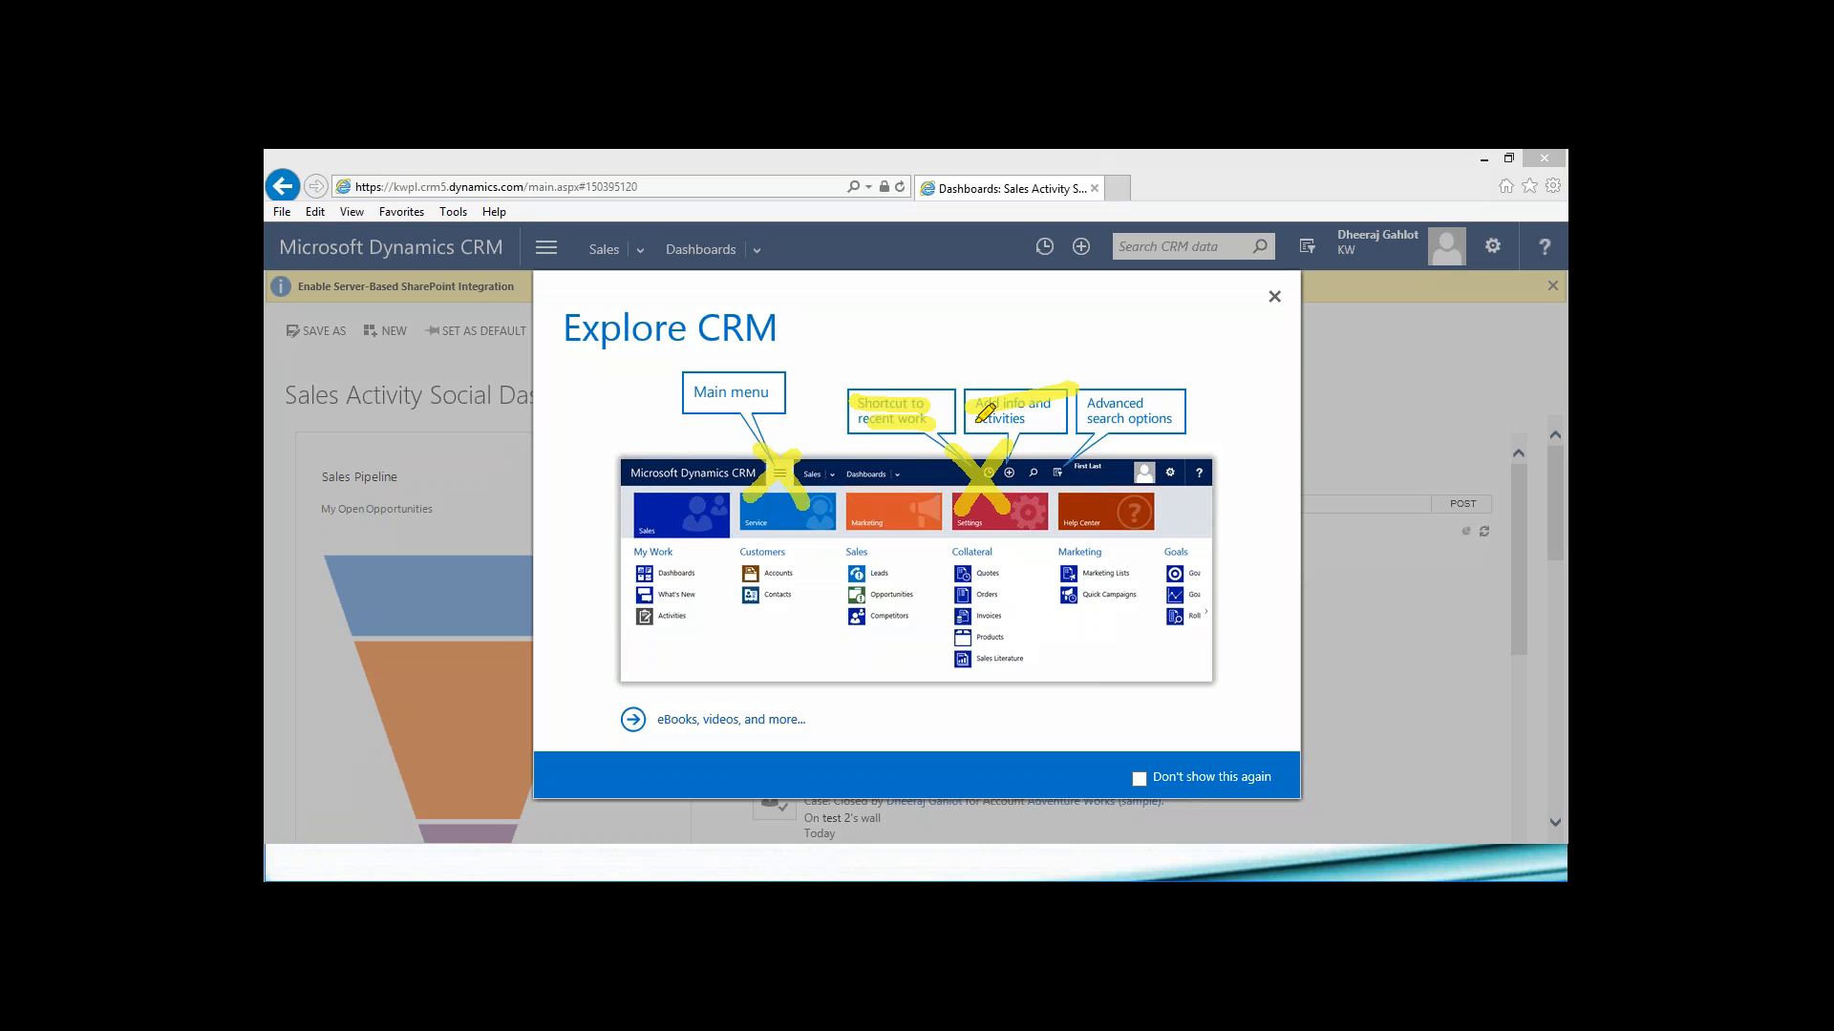
{"action": "mouse_move", "coordinate": [973, 420]}
{"action": "left_mouse_down"}
{"action": "mouse_move", "coordinate": [1162, 395]}
{"action": "mouse_move", "coordinate": [1184, 416]}
{"action": "left_mouse_up"}
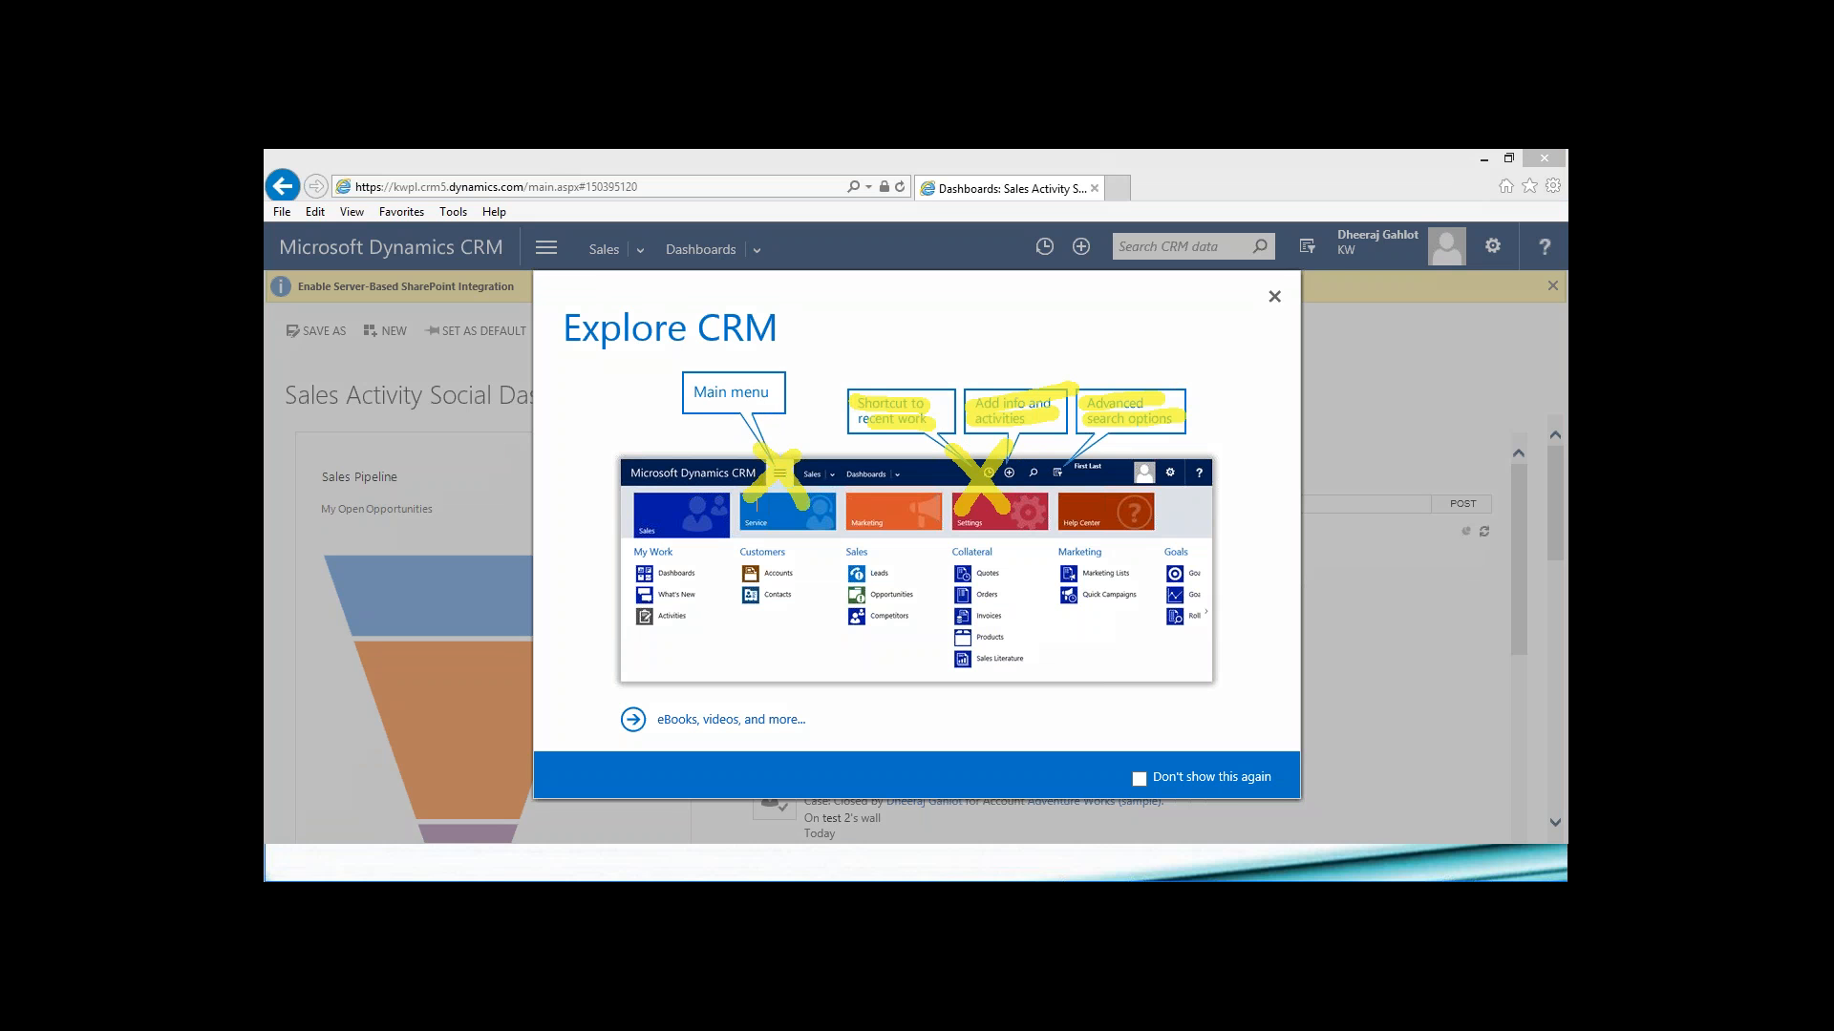
{"action": "key", "text": "Escape"}
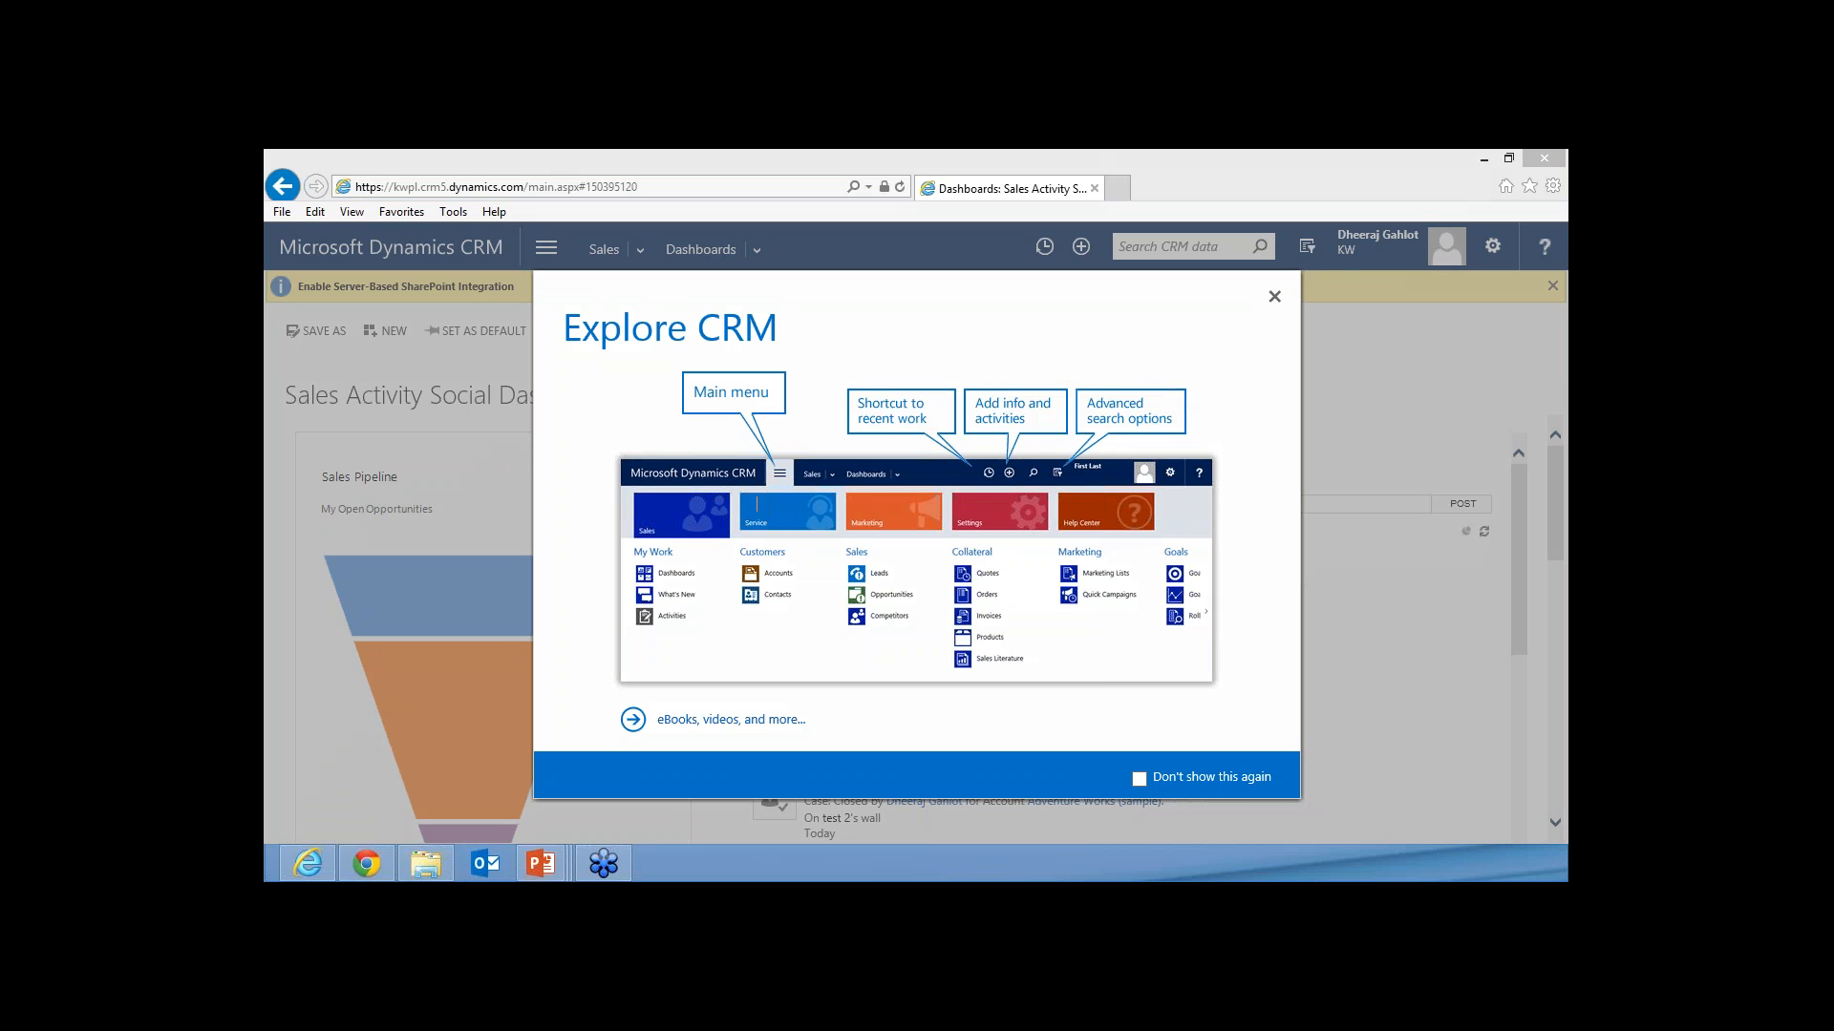
- Dismiss the Explore CRM welcome window and look over the activity and record types available for quick creation
{"action": "left_click", "coordinate": [1274, 296]}
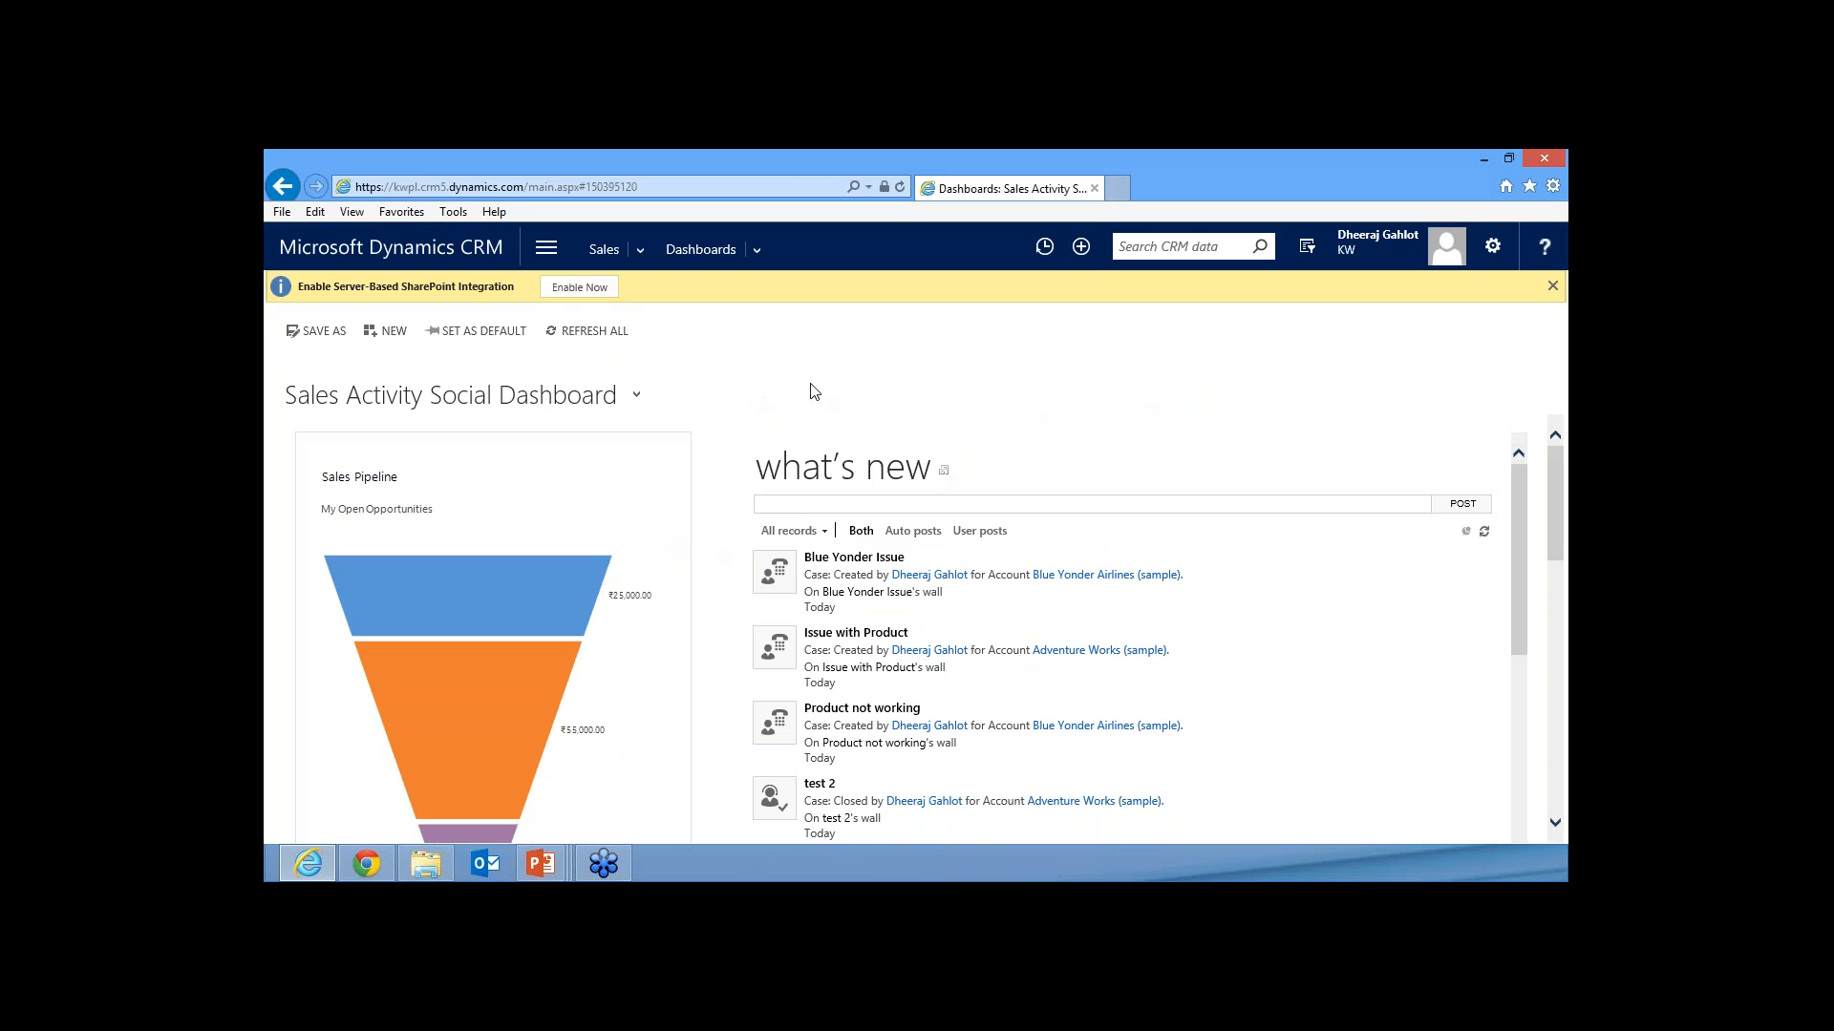
{"action": "left_click", "coordinate": [1079, 247]}
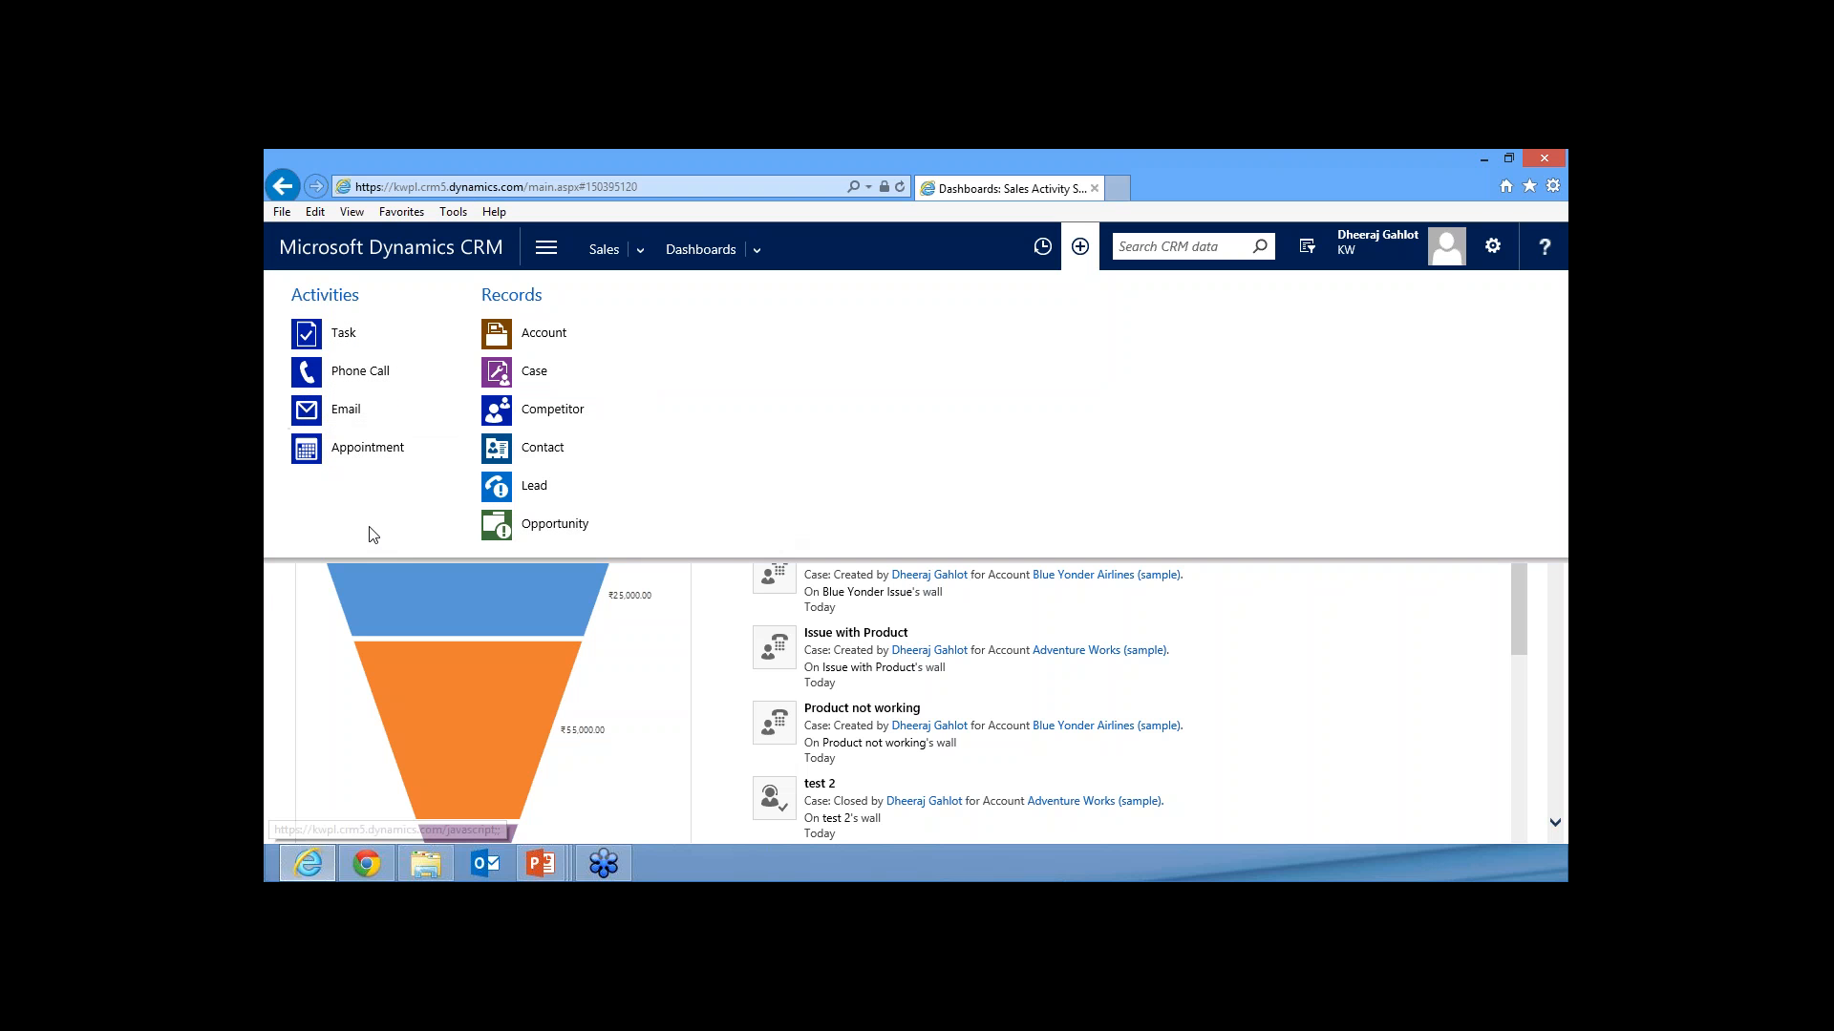
{"action": "left_click", "coordinate": [308, 577]}
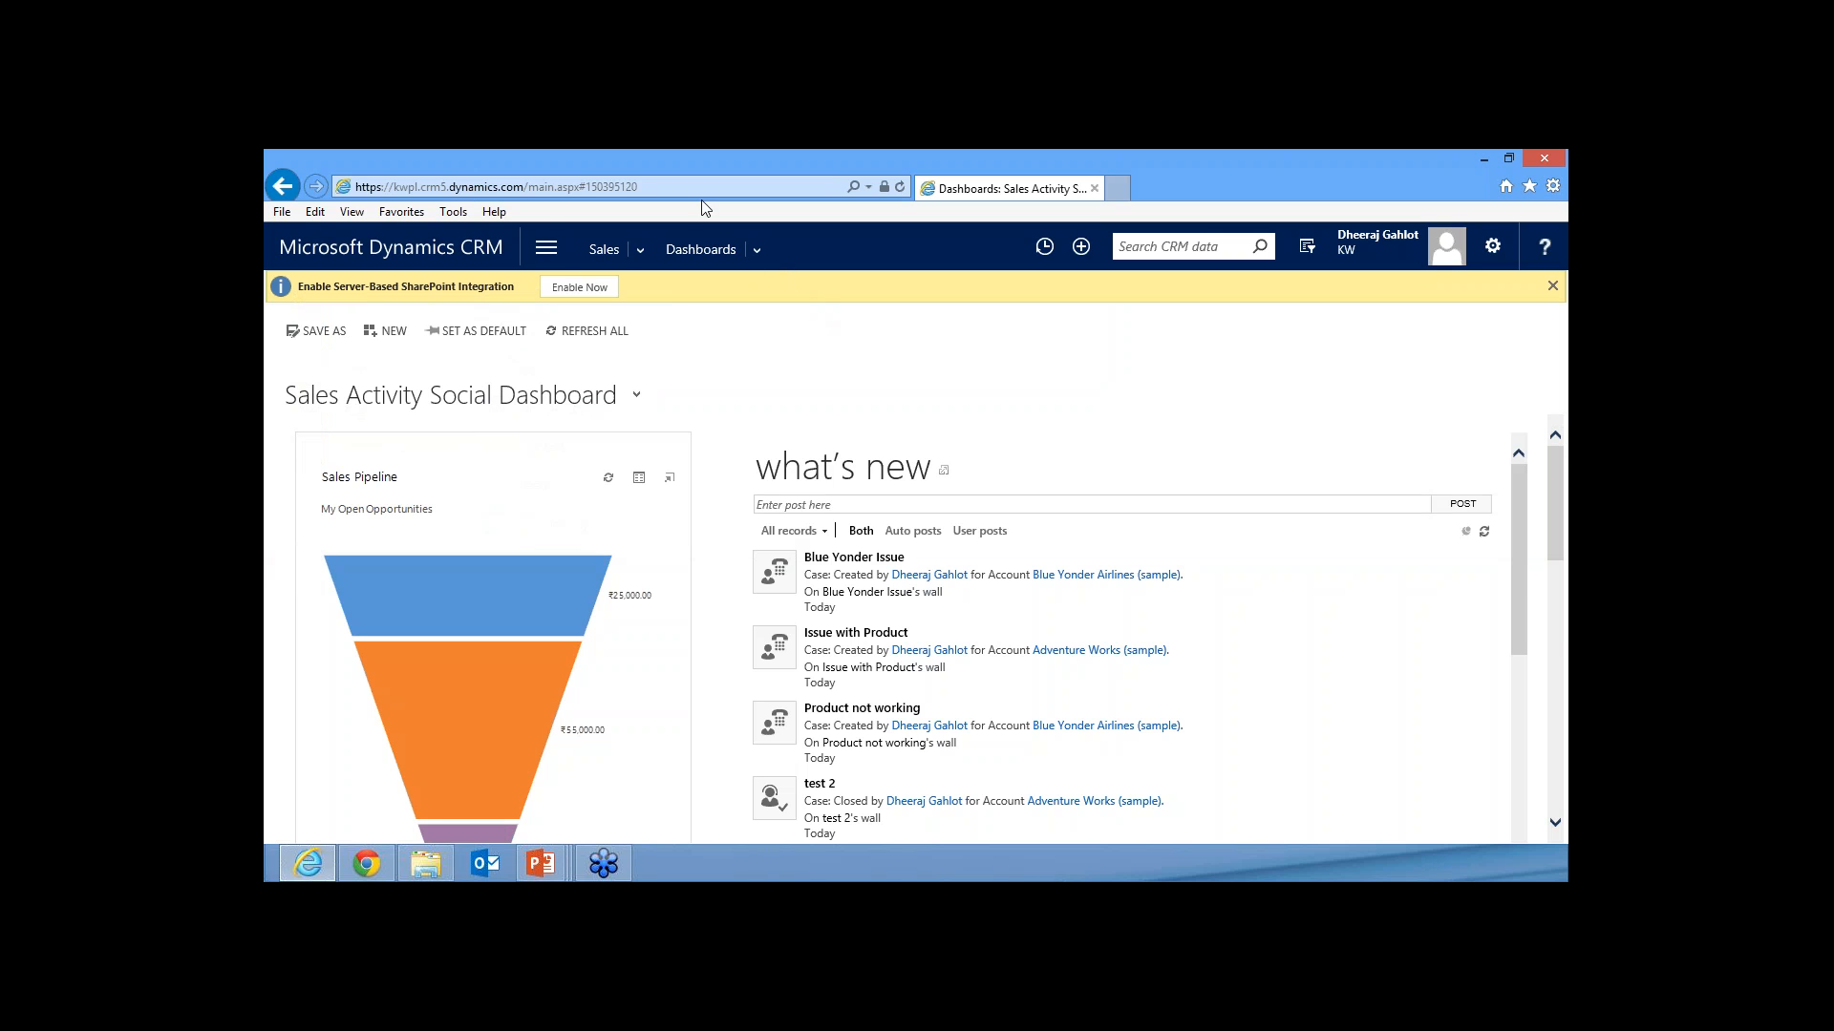
- Open the Cases list in the Service work area
{"action": "left_click", "coordinate": [552, 248]}
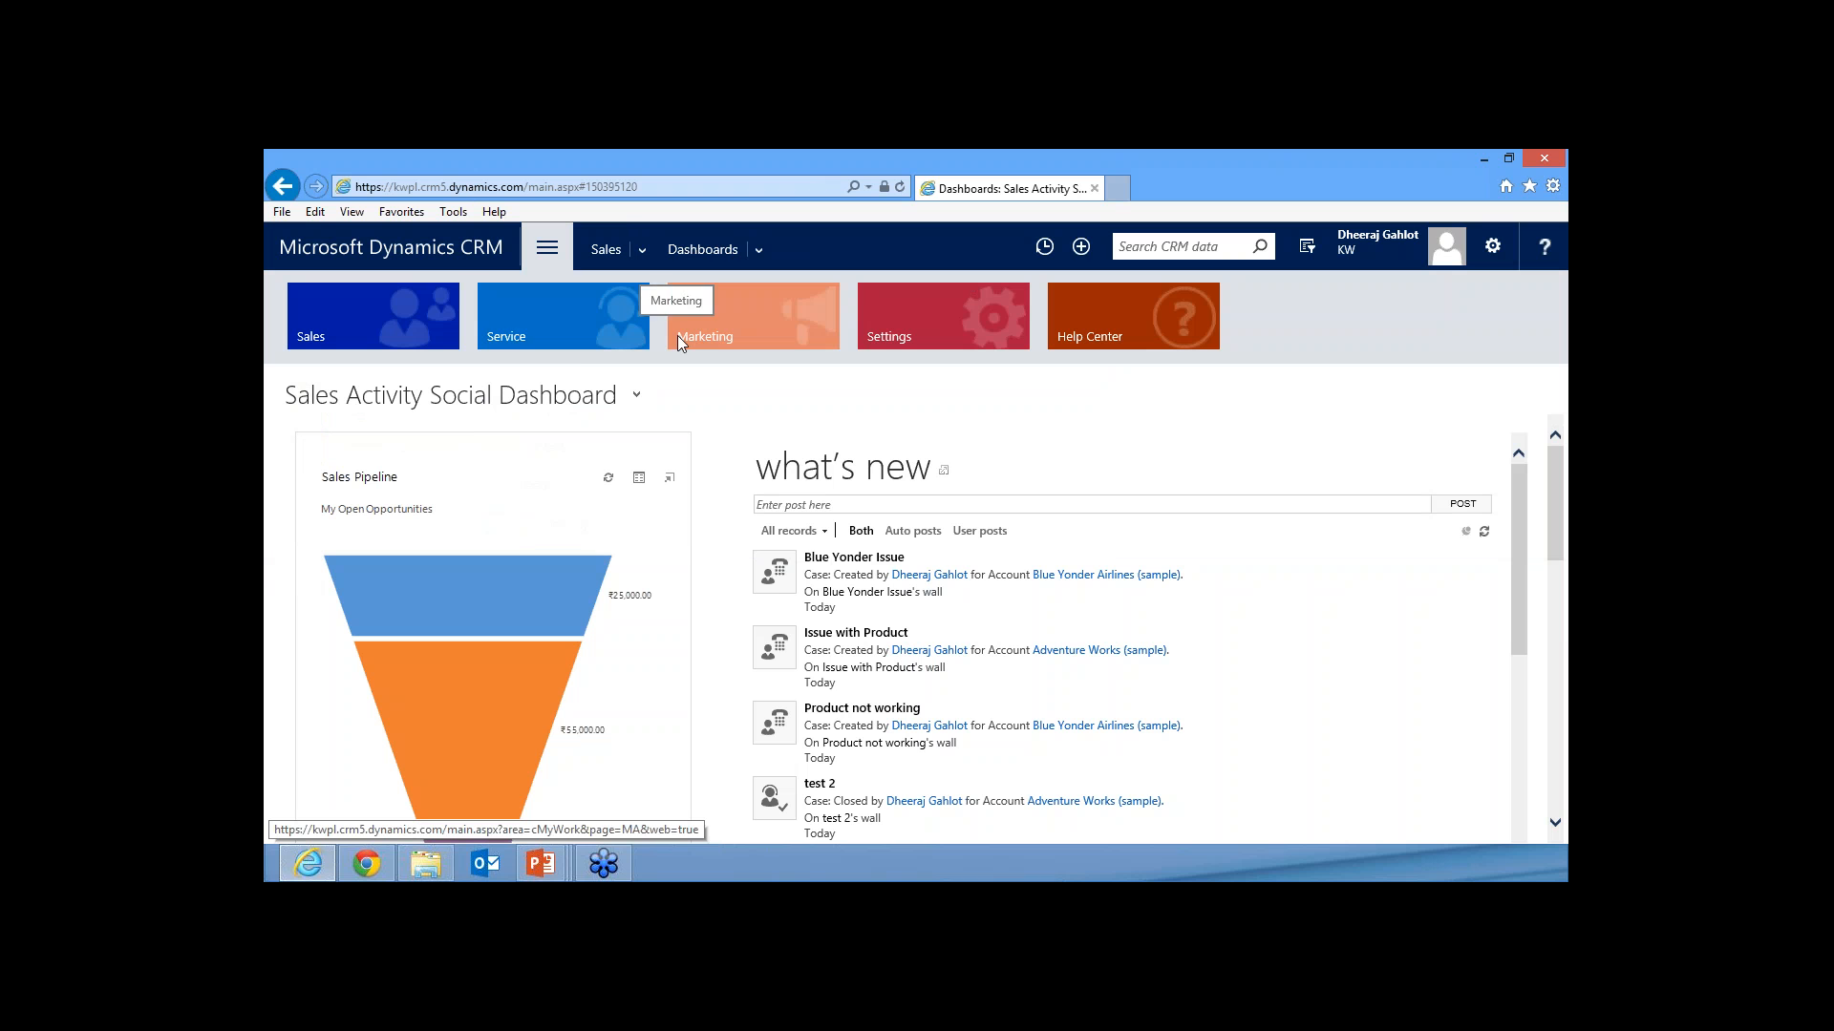
{"action": "left_click", "coordinate": [570, 319]}
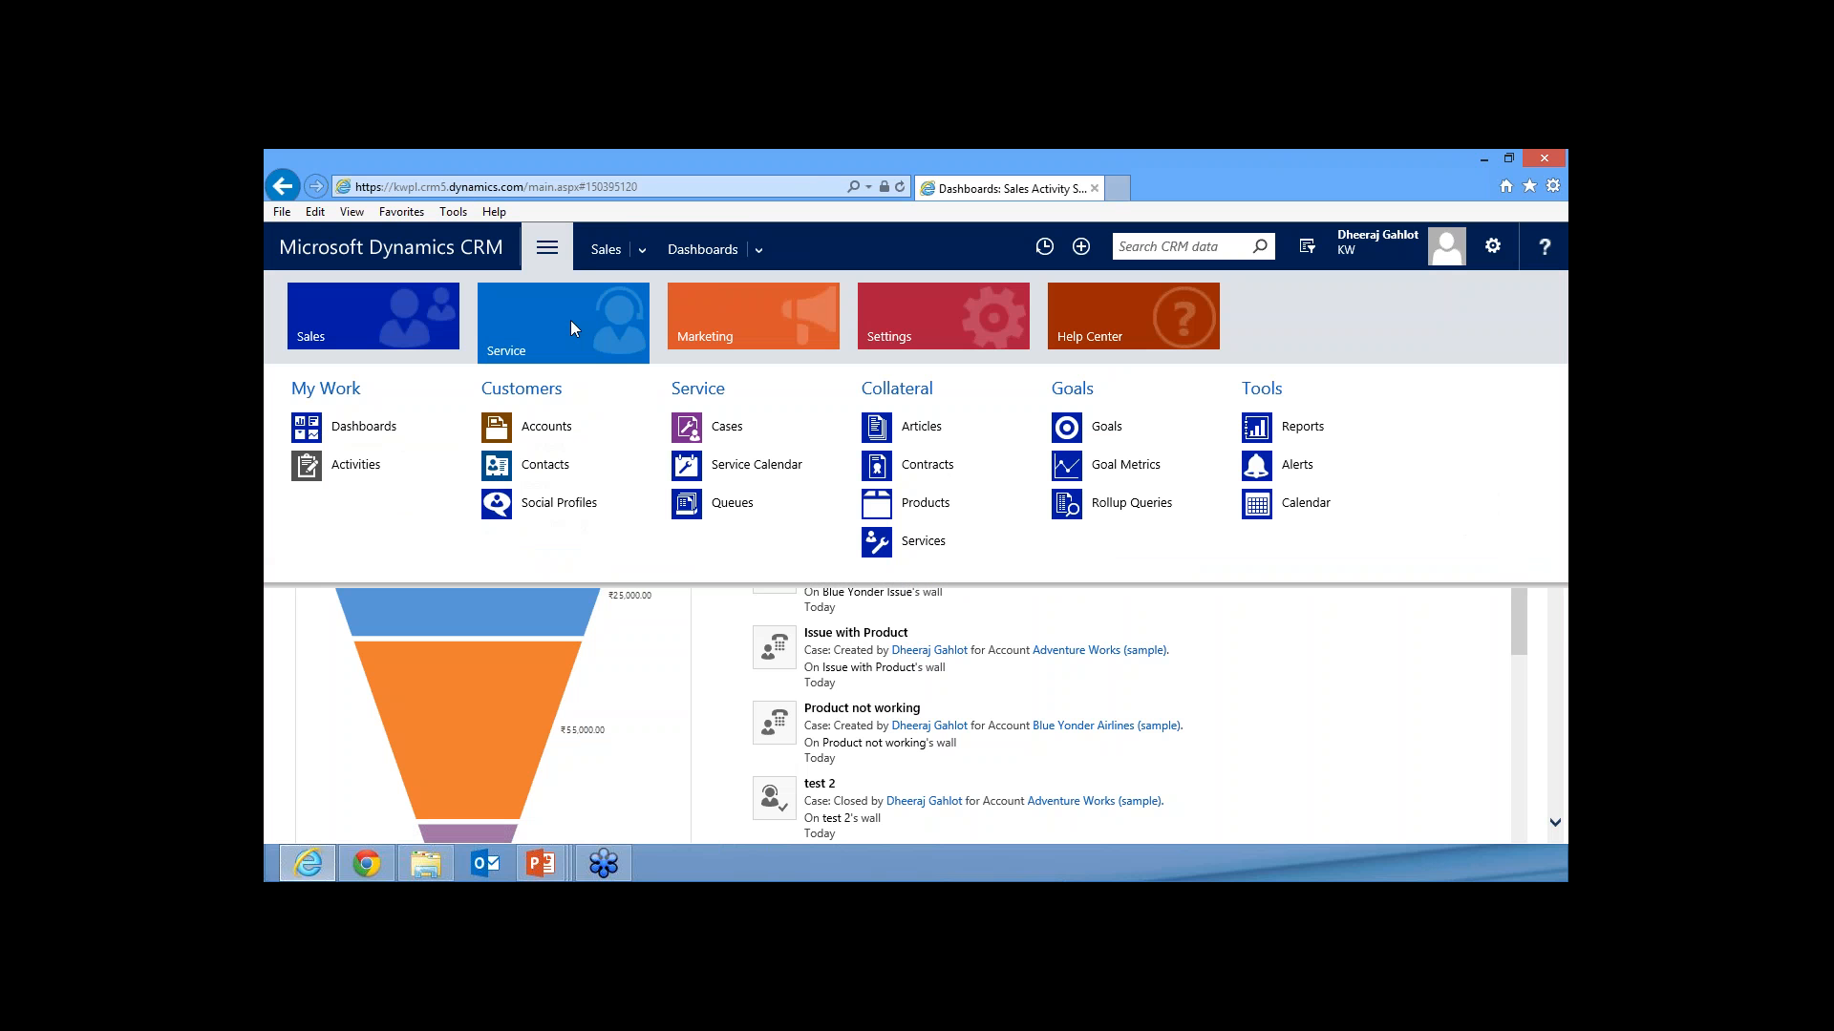
{"action": "left_click", "coordinate": [723, 423]}
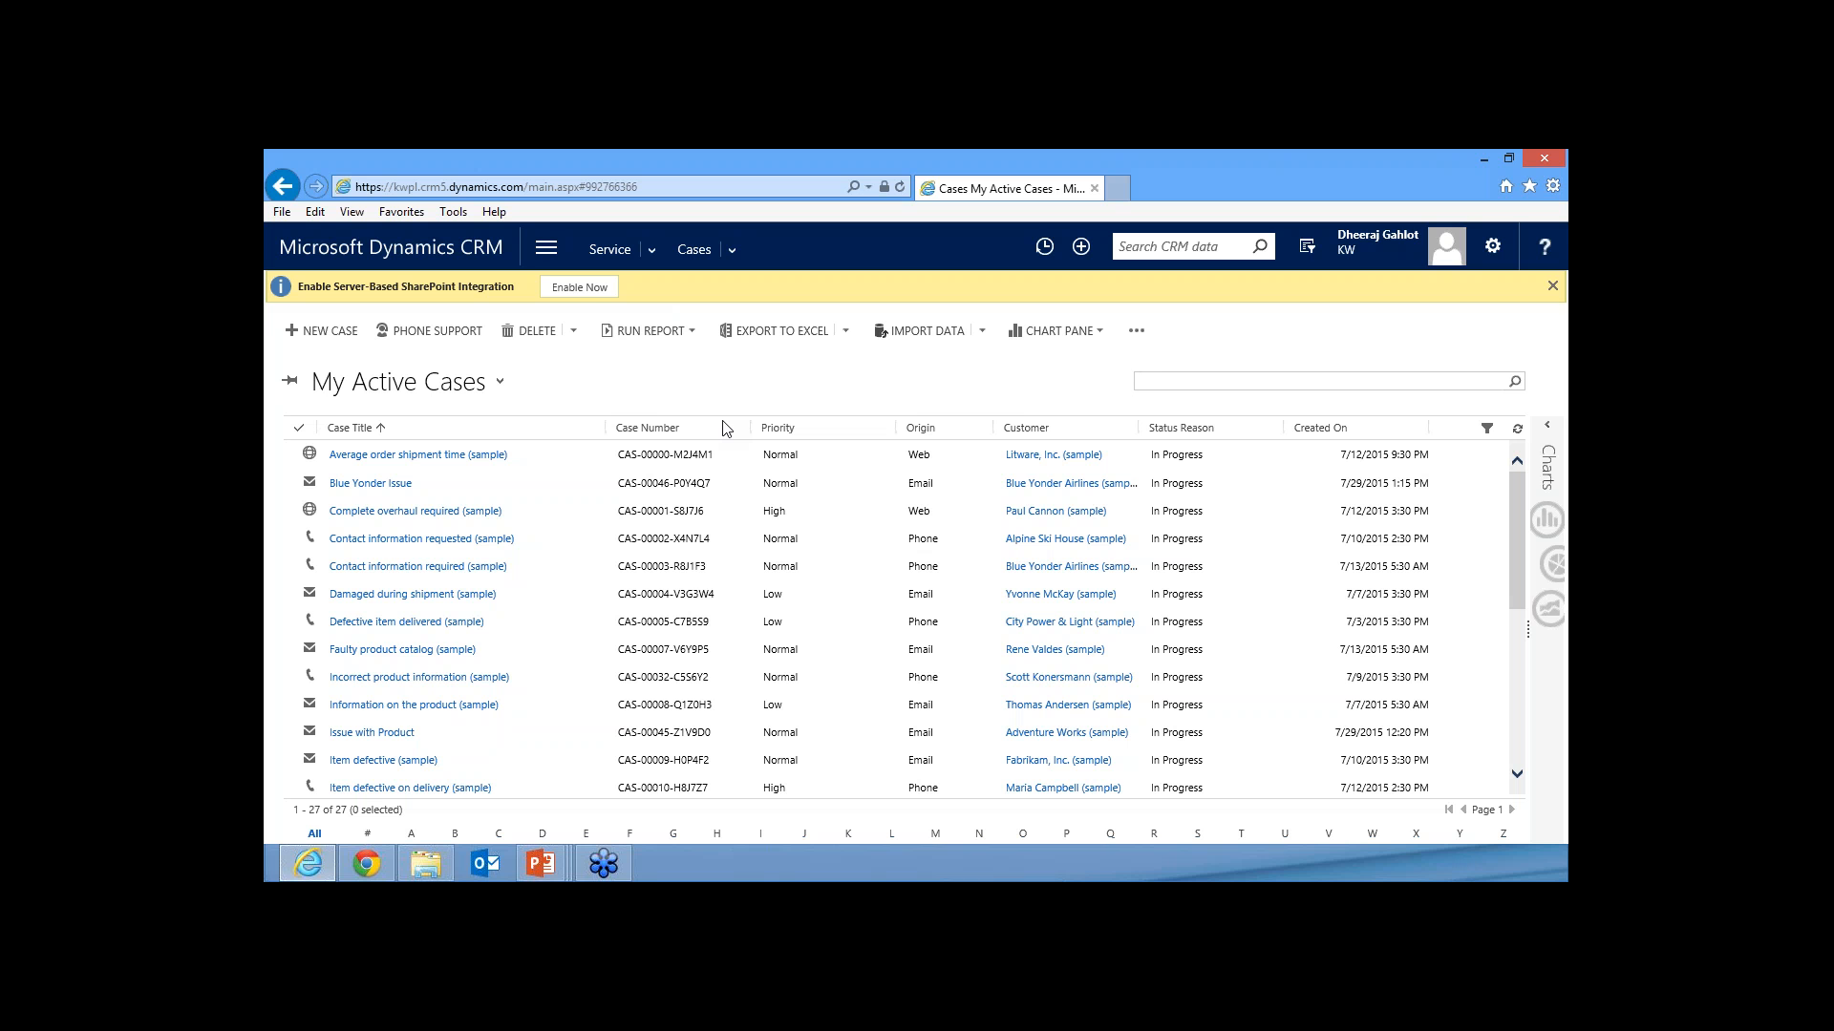
- Review the system views for cases and switch the list to Active Cases Opened in the Last 7 days
{"action": "left_click", "coordinate": [509, 386]}
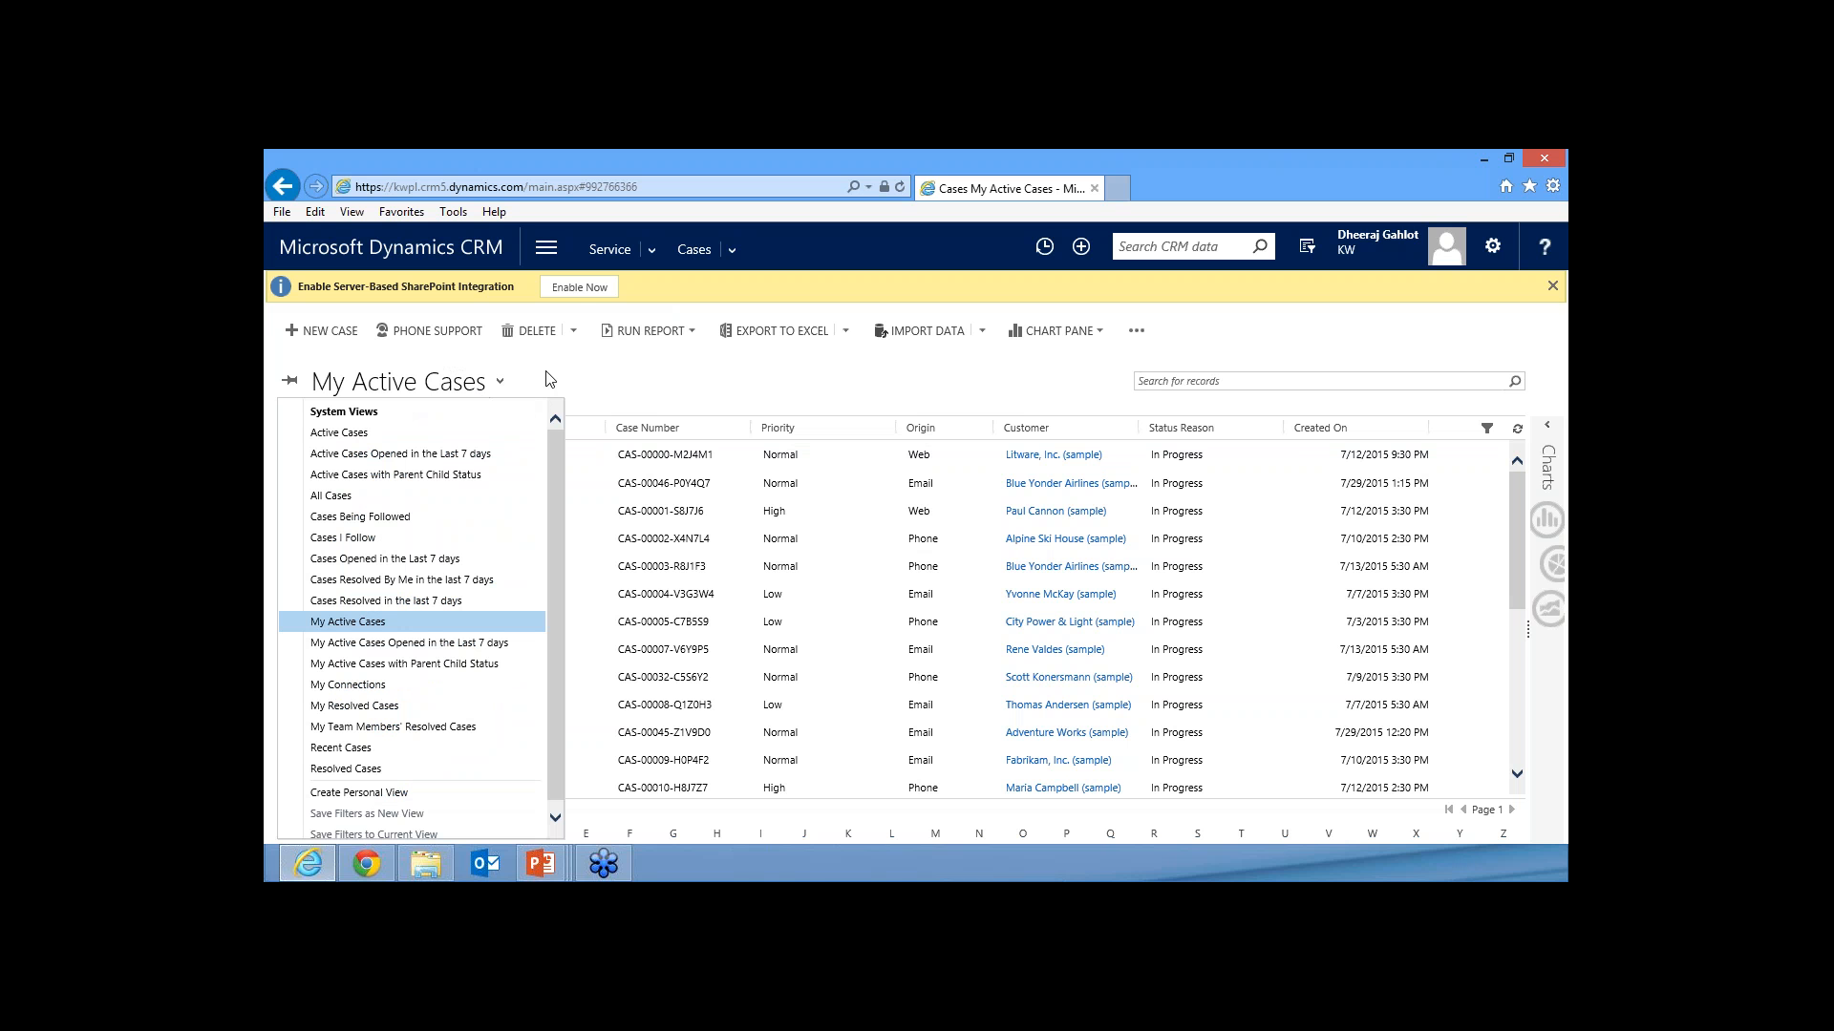
{"action": "left_click", "coordinate": [491, 387]}
{"action": "left_click", "coordinate": [506, 386]}
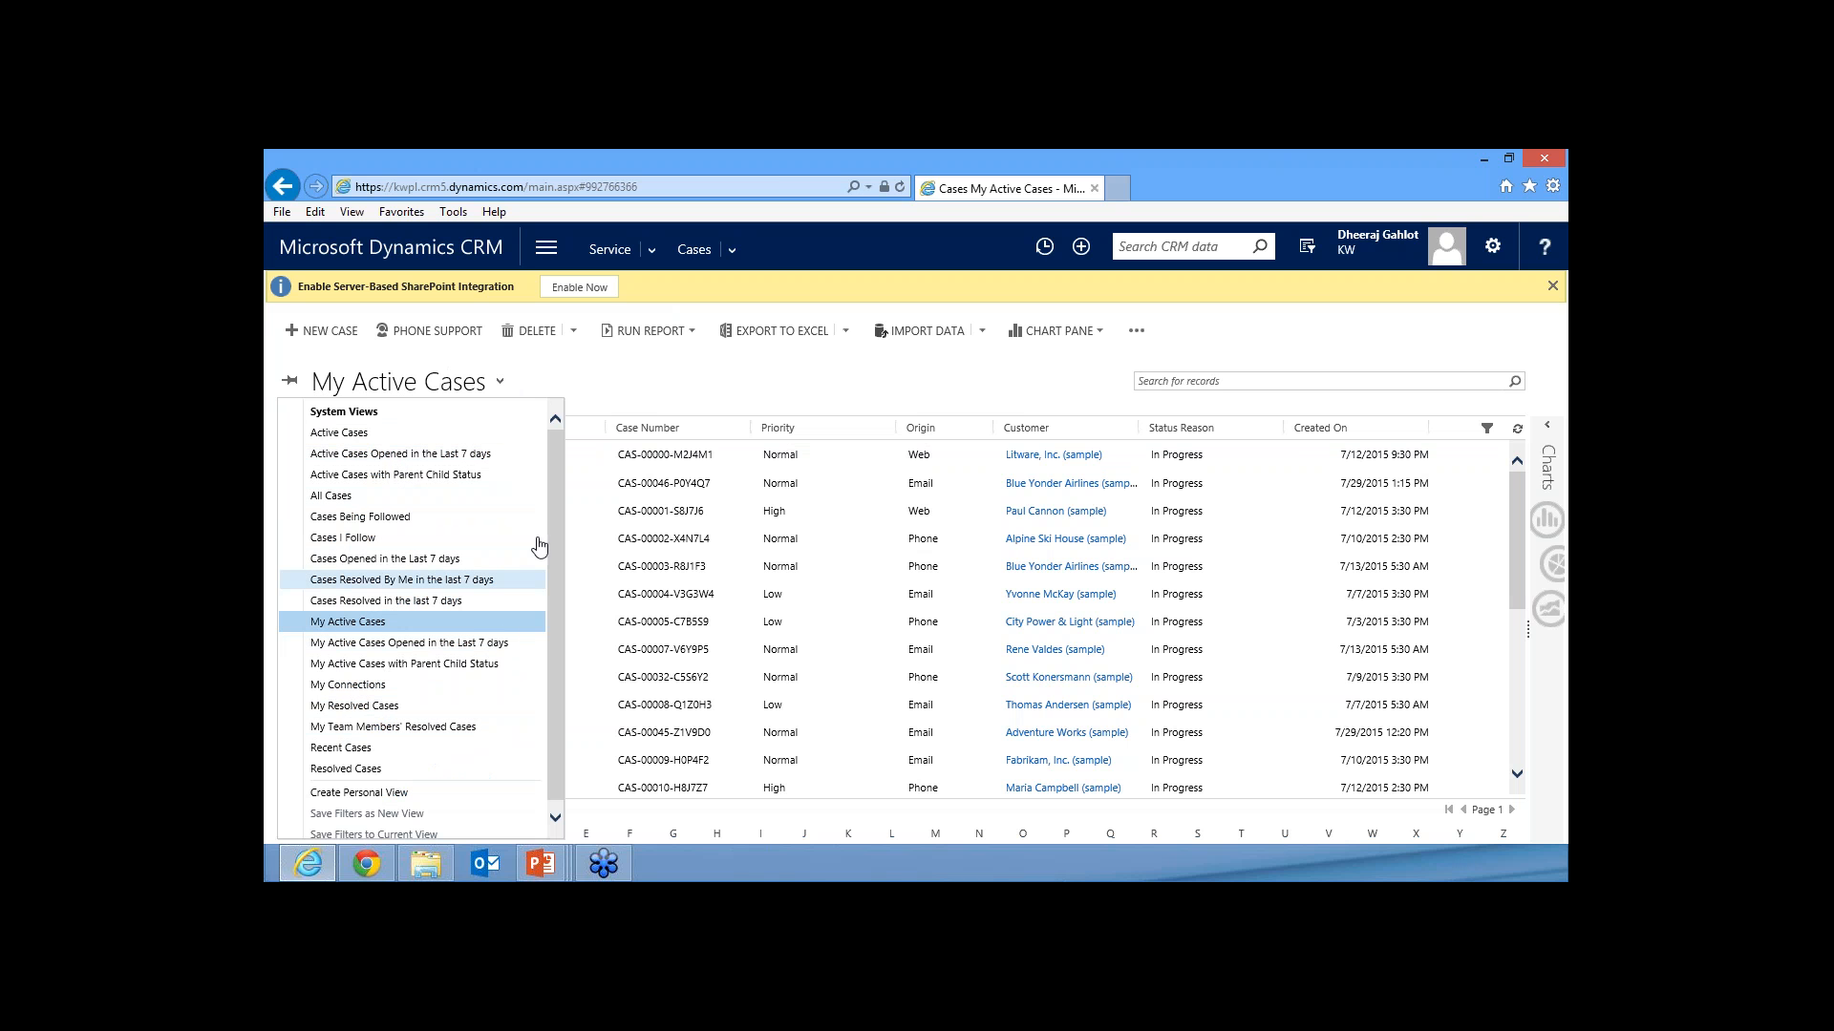
{"action": "scroll", "coordinate": [546, 605], "scroll_direction": "down", "scroll_amount": 1}
{"action": "scroll", "coordinate": [543, 450], "scroll_direction": "up", "scroll_amount": 1}
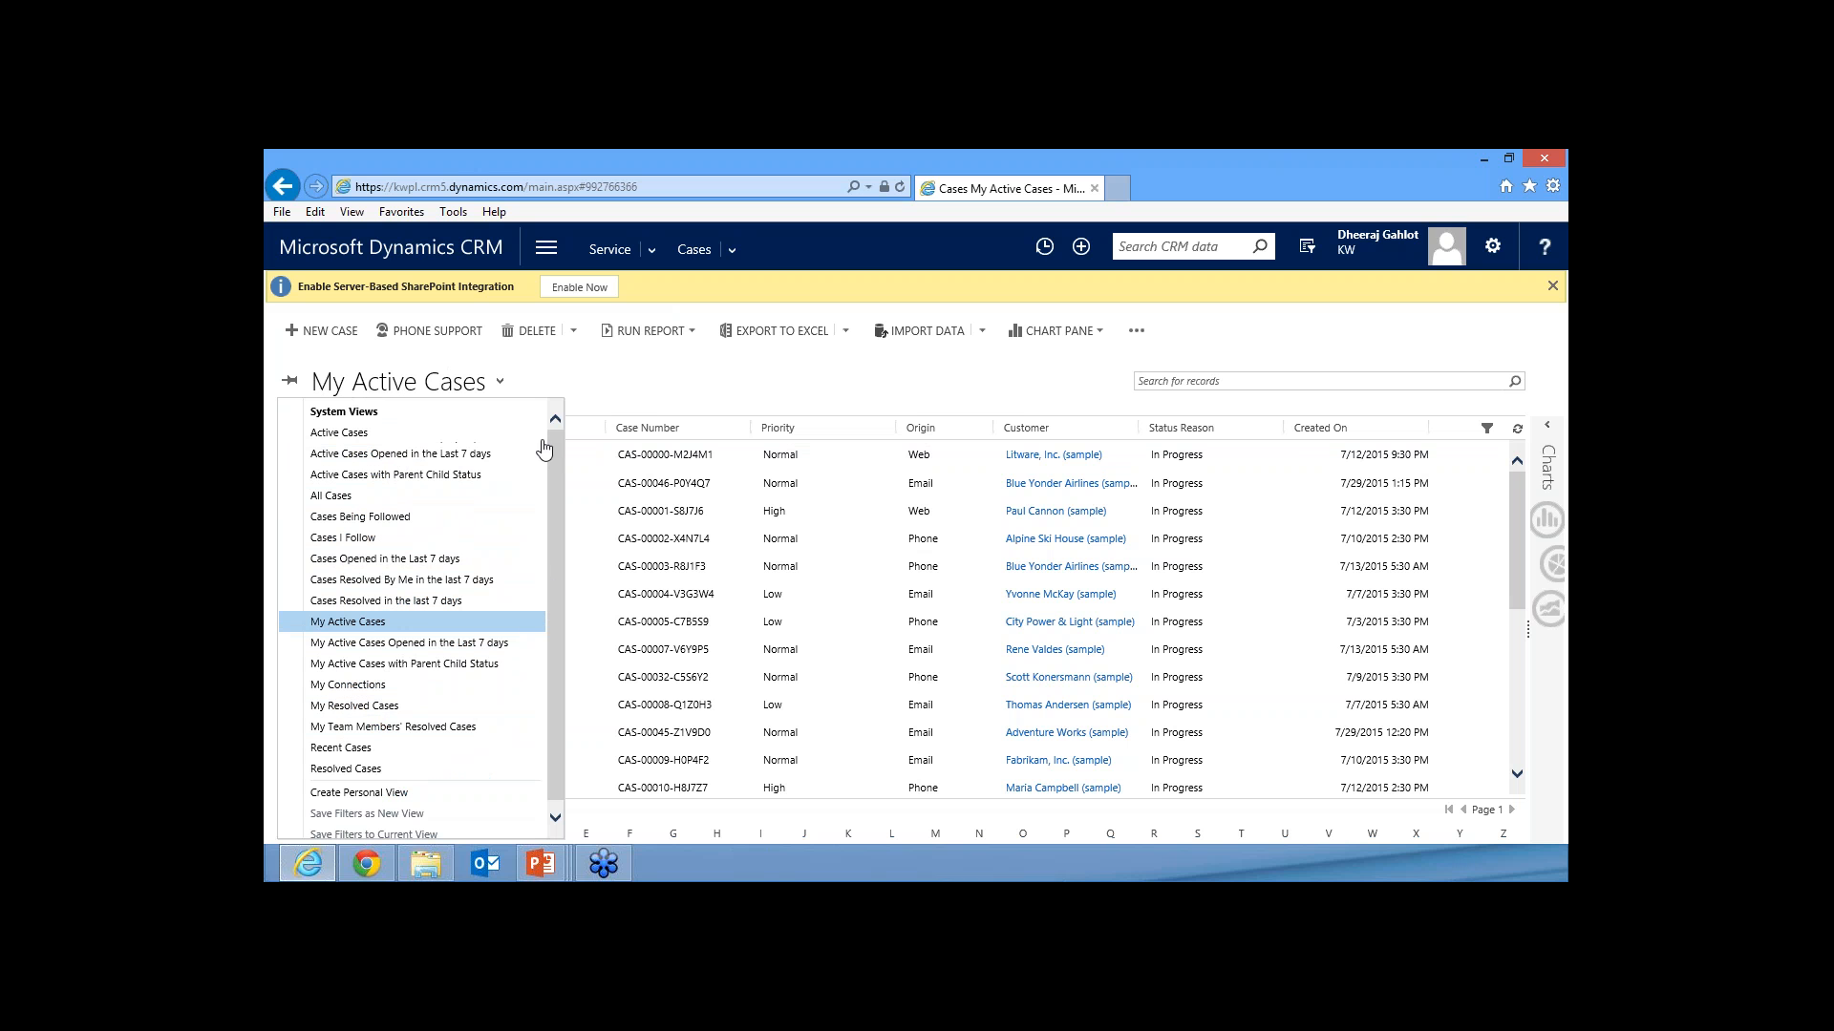
{"action": "left_click", "coordinate": [382, 464]}
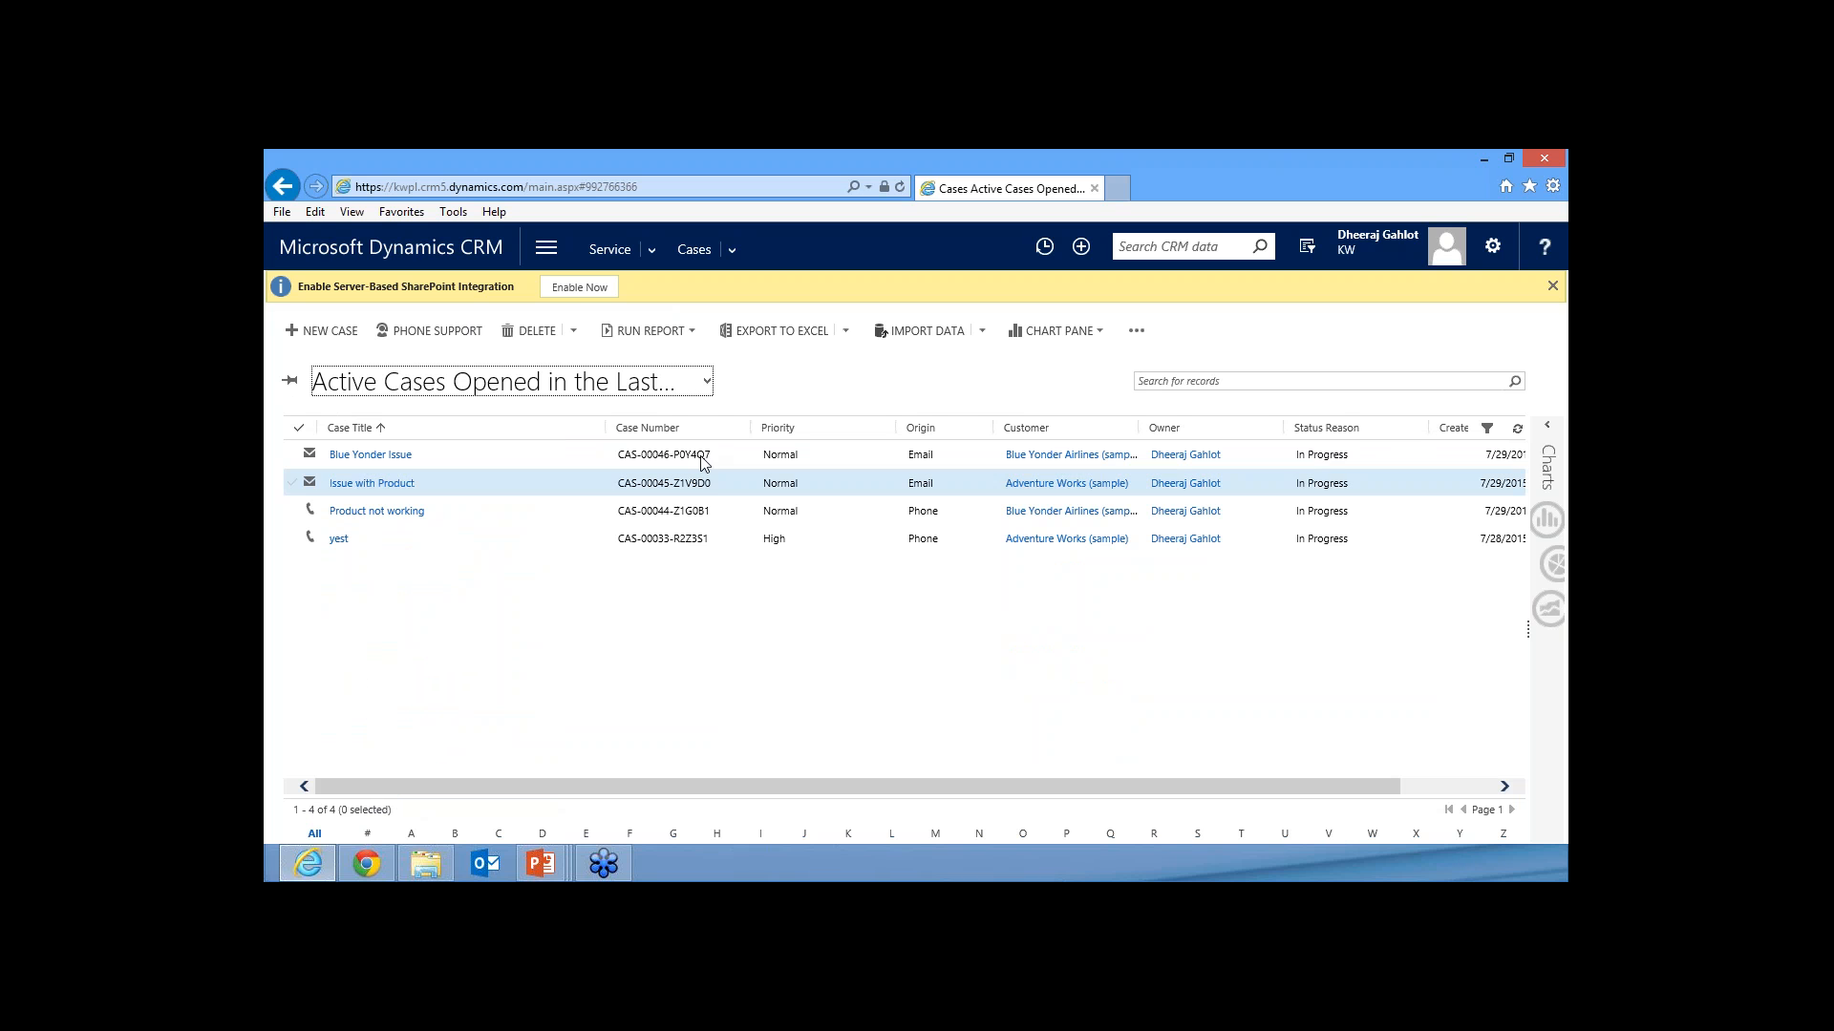
- Switch the case list to the All Cases view and choose Case among the quick-create record types
{"action": "left_click", "coordinate": [707, 383]}
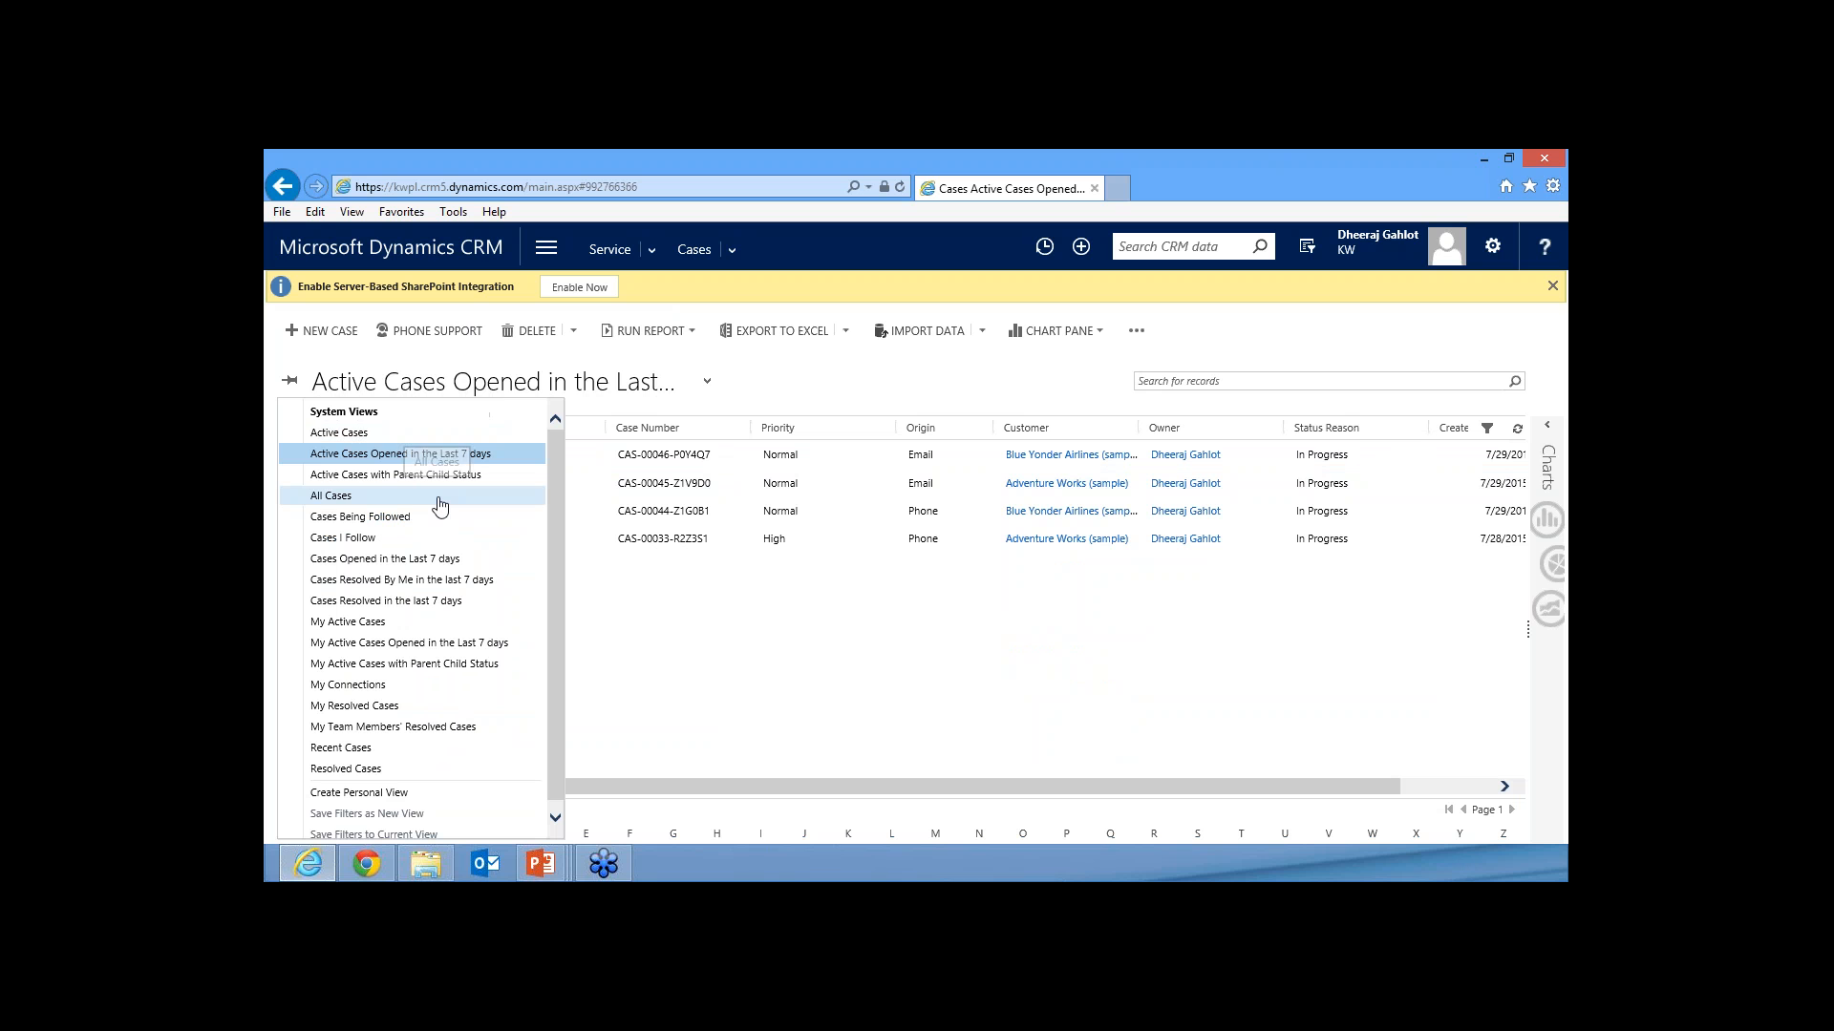
{"action": "left_click", "coordinate": [440, 505]}
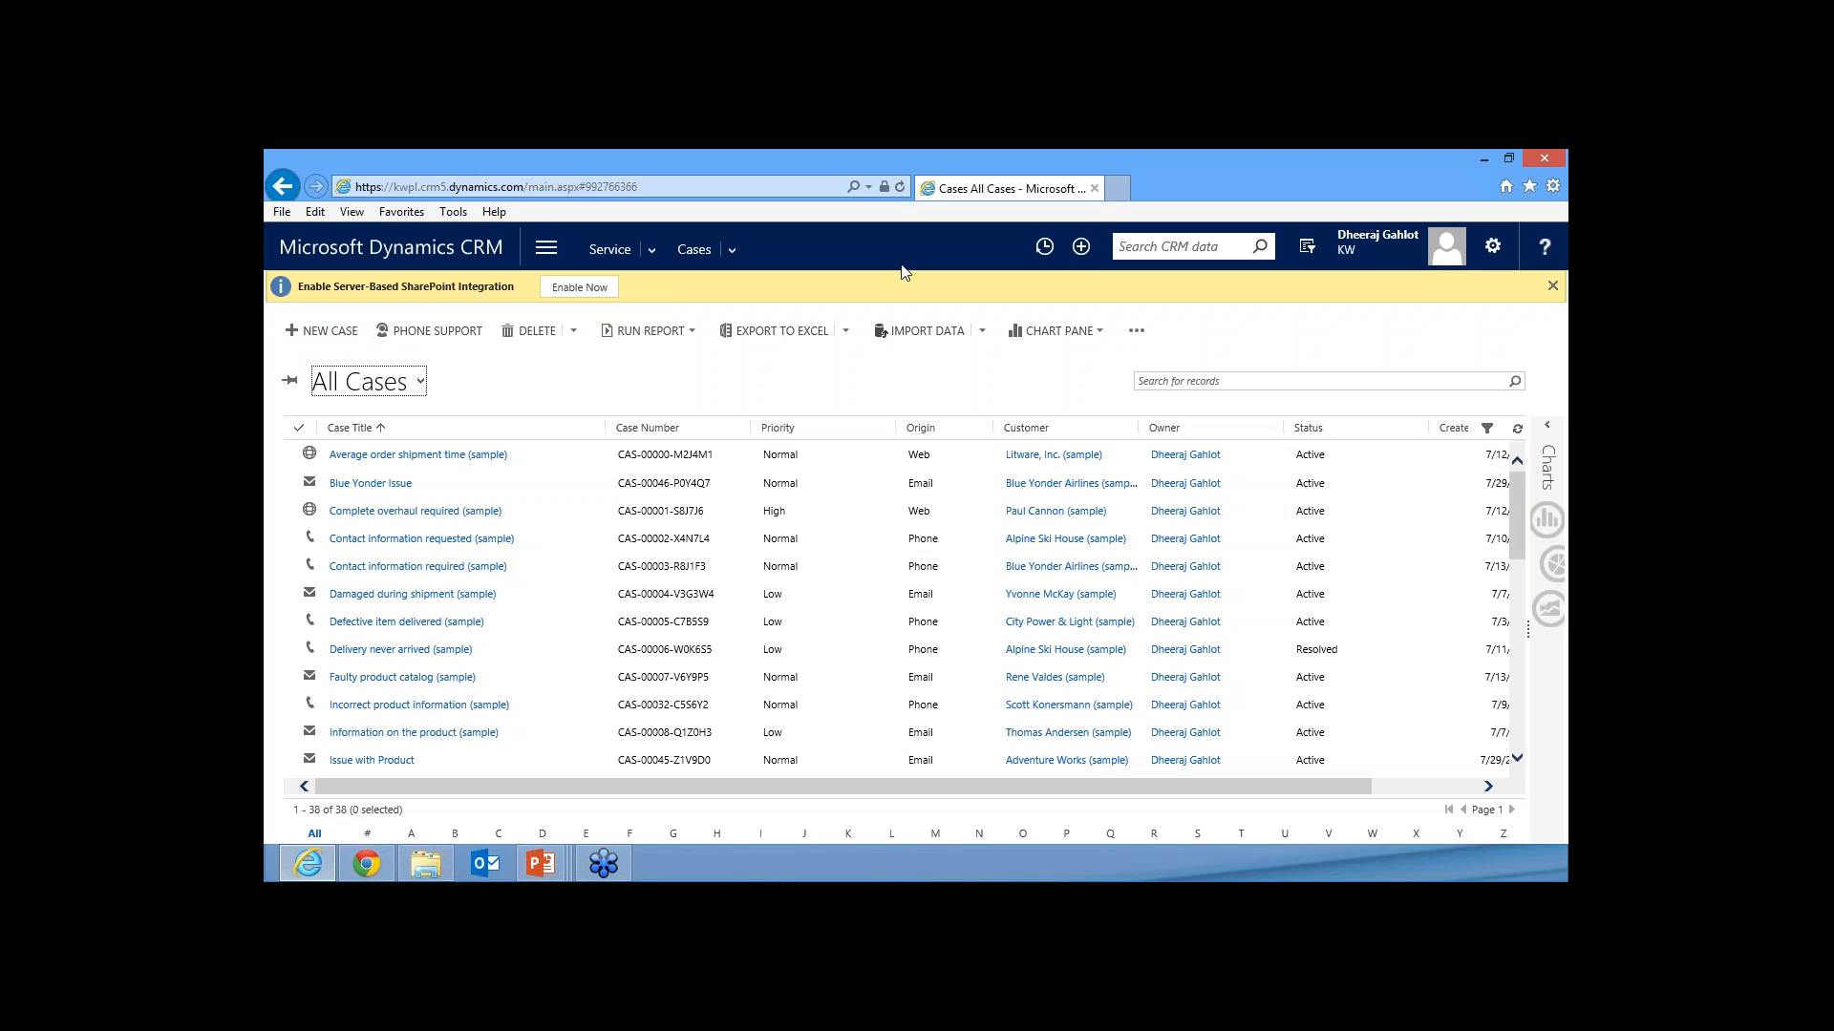
{"action": "left_click", "coordinate": [1083, 246]}
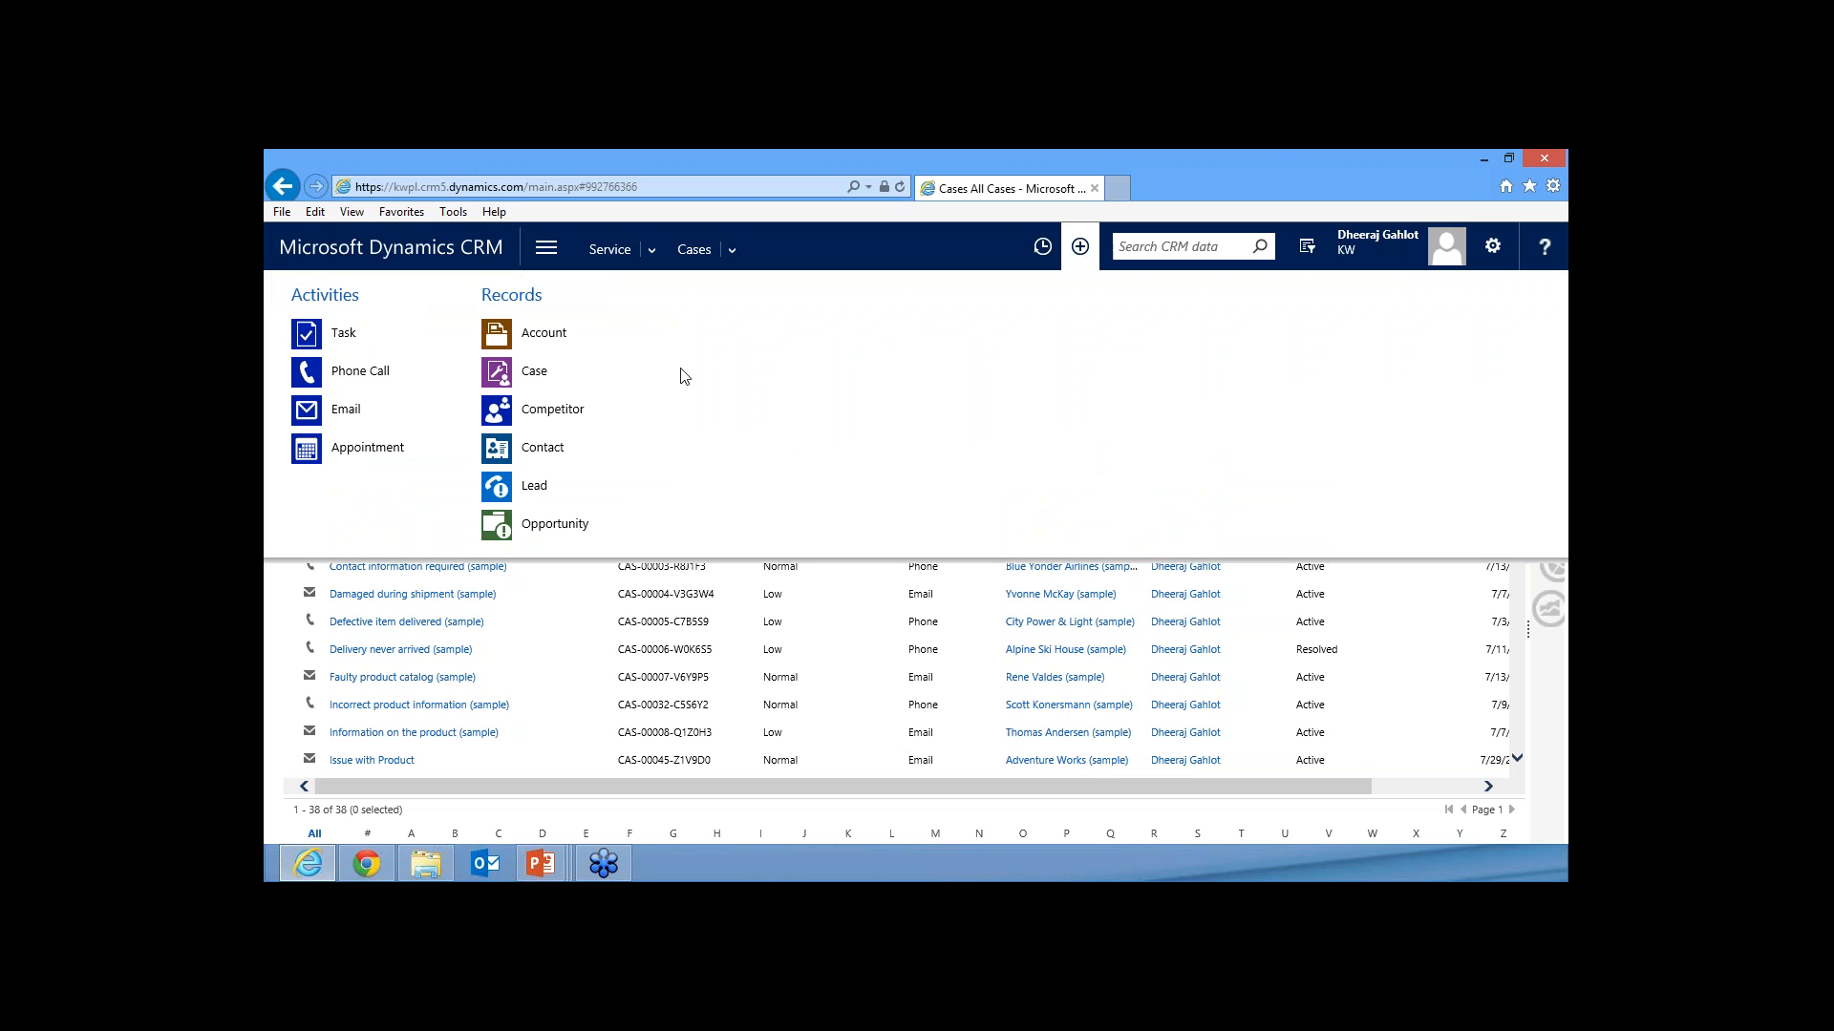
{"action": "left_click", "coordinate": [516, 374]}
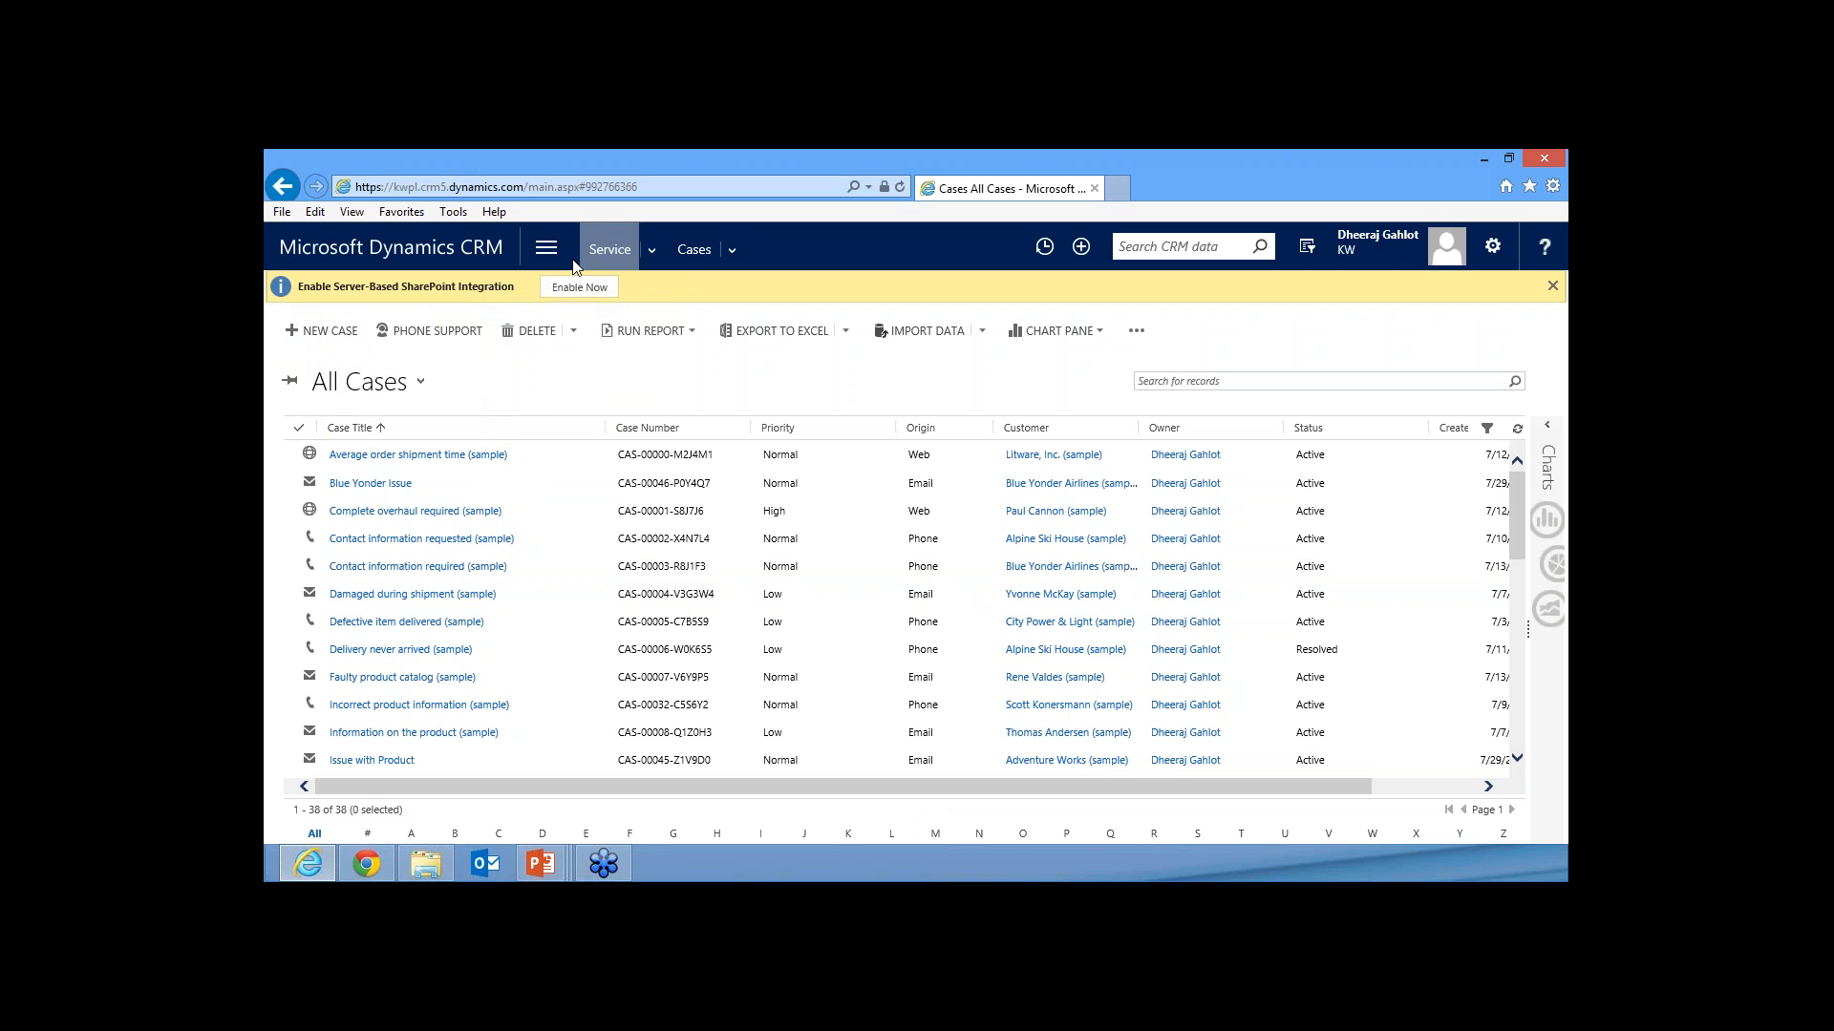
- Go to the Service activities and open the phone call "Likes some of our new products (sample)"
{"action": "left_click", "coordinate": [653, 250]}
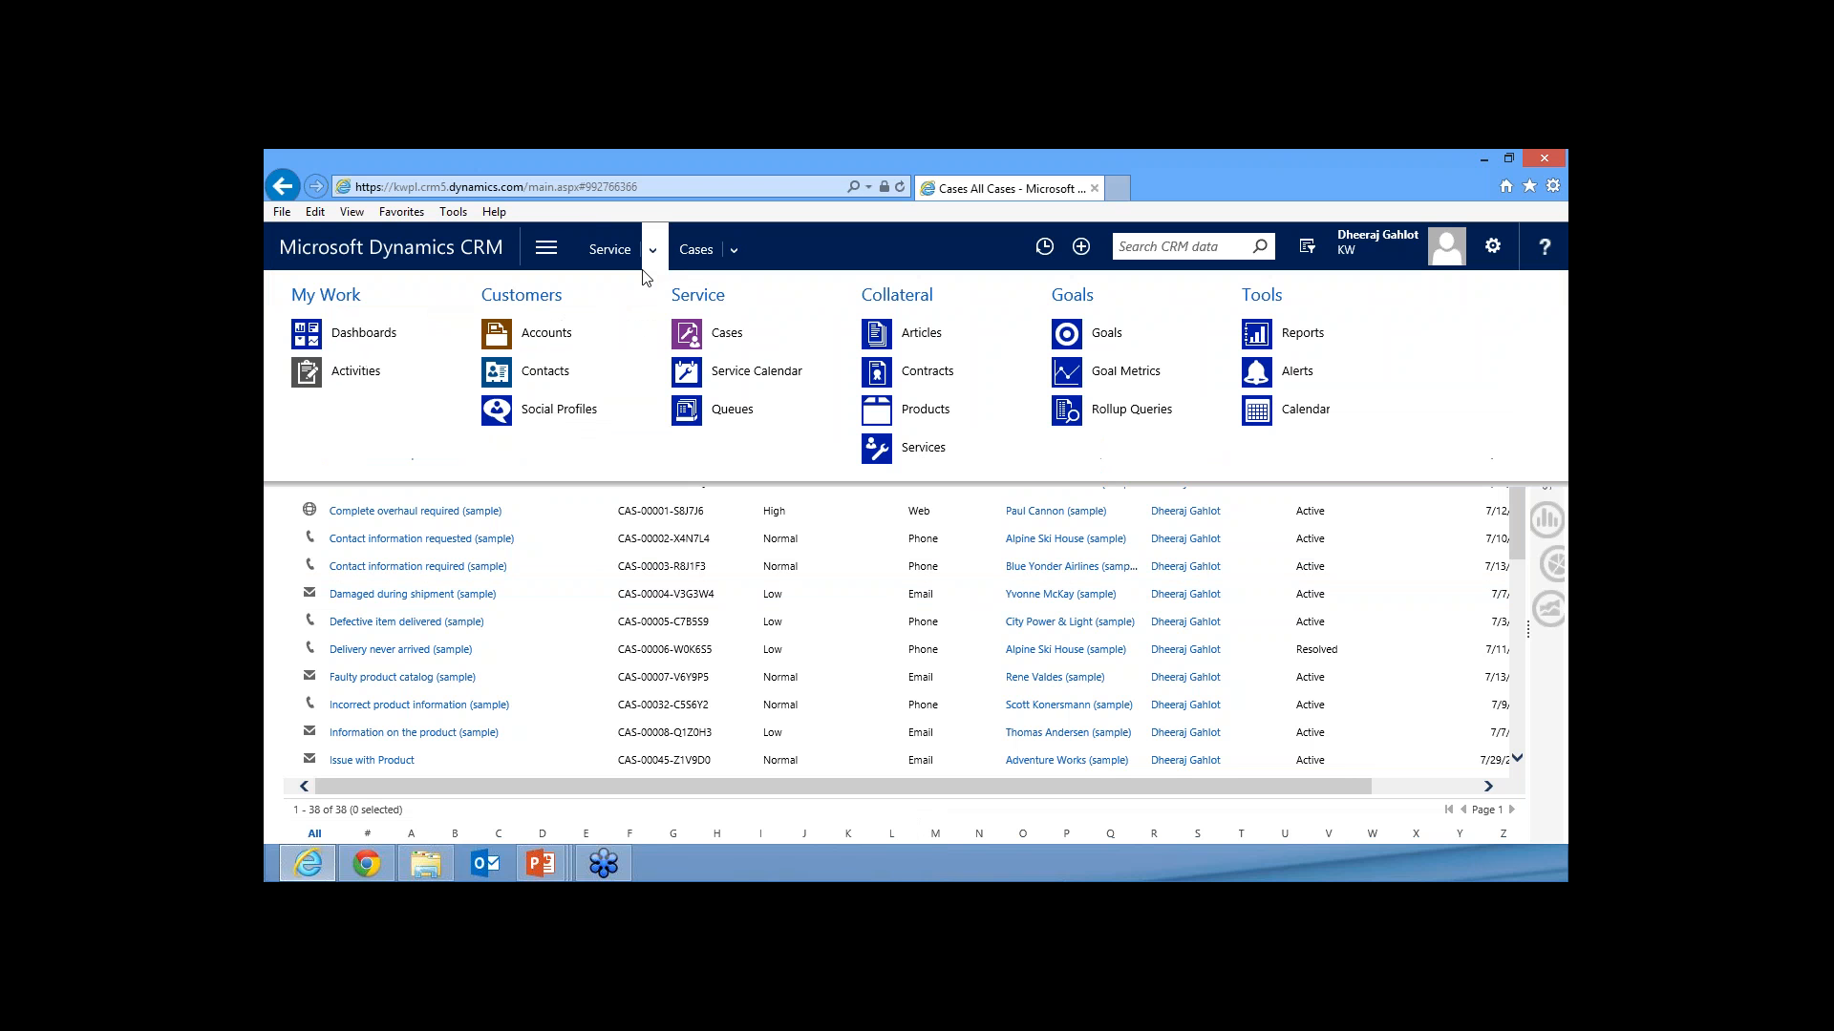
{"action": "left_click", "coordinate": [353, 371]}
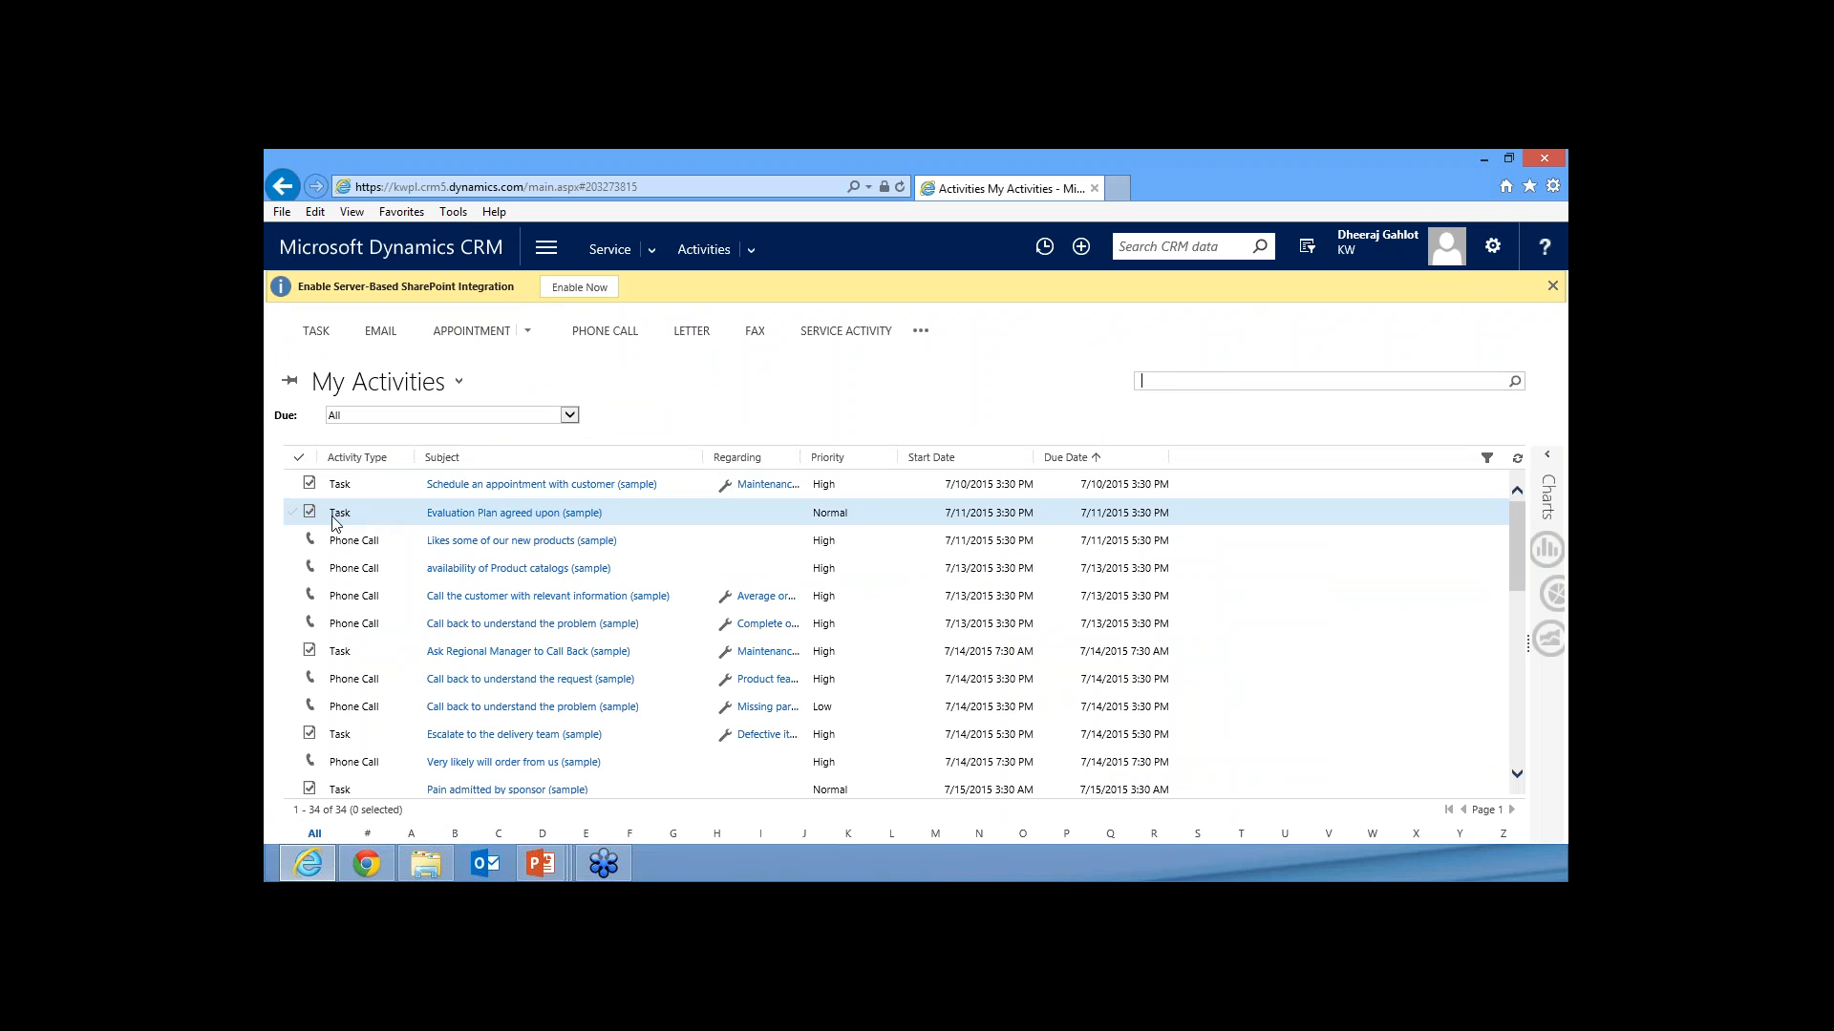
{"action": "left_click", "coordinate": [351, 545]}
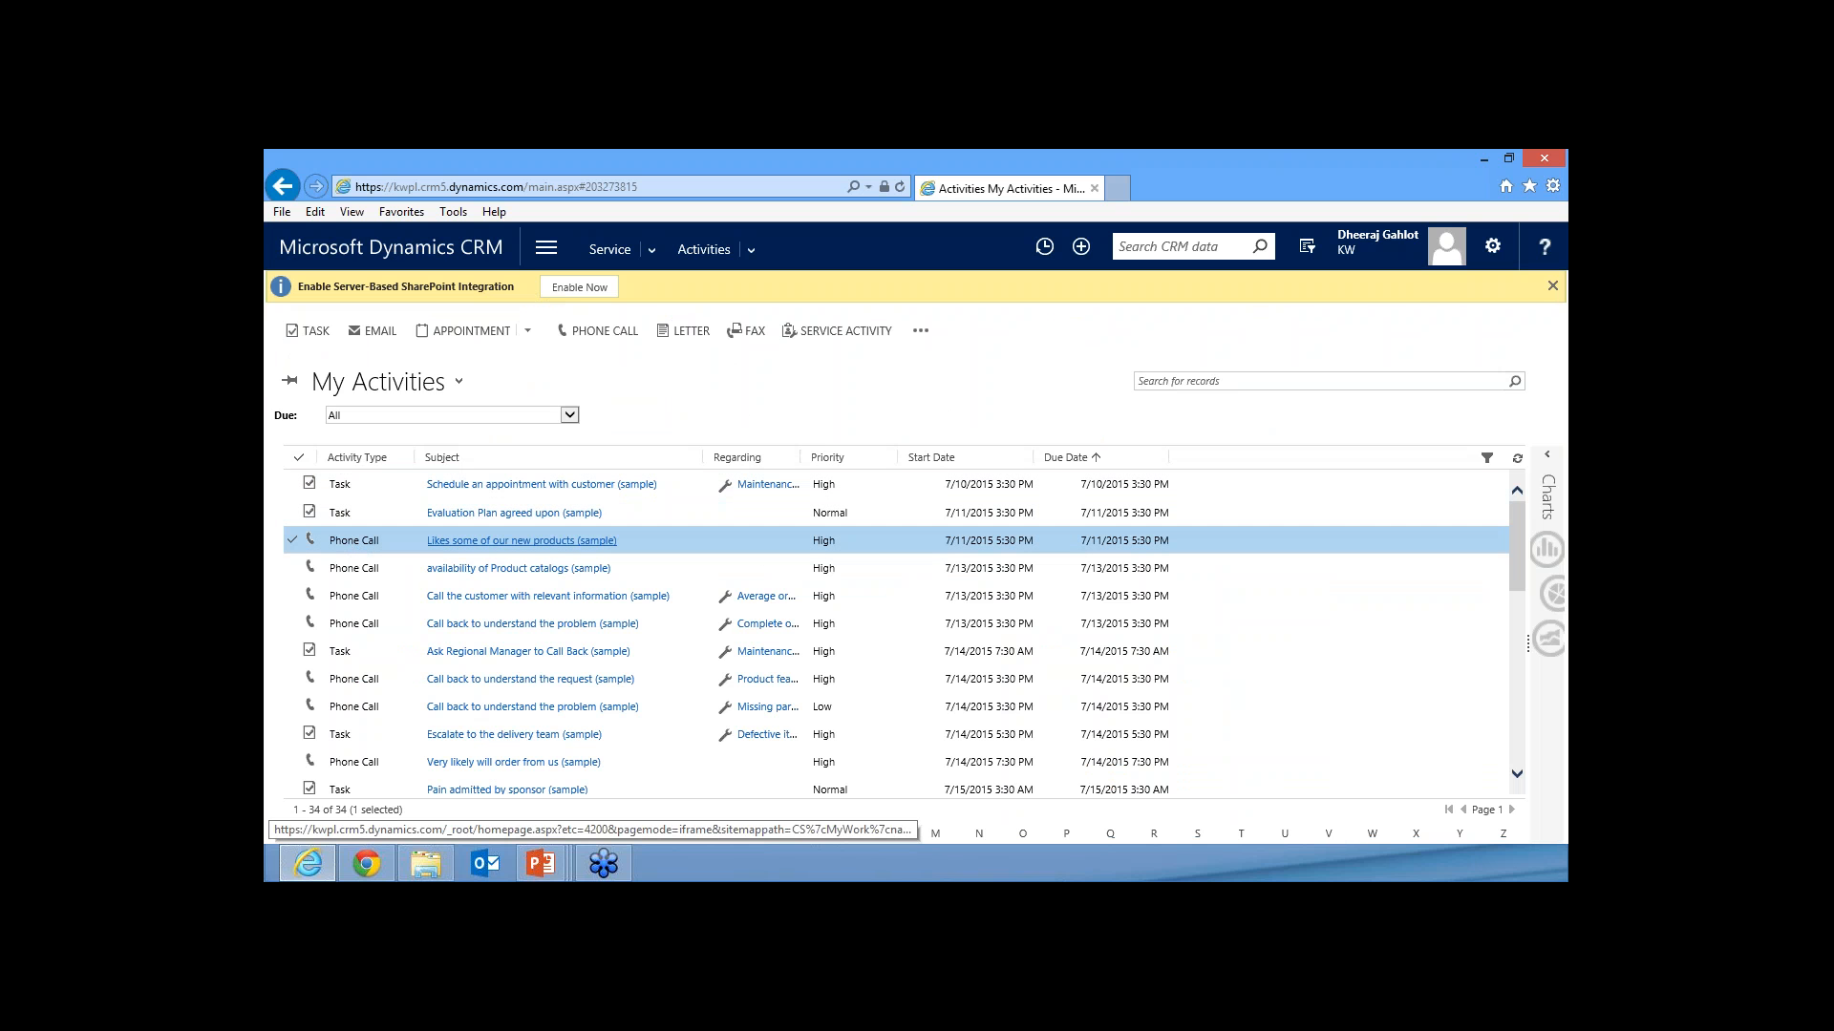
{"action": "left_click", "coordinate": [521, 541]}
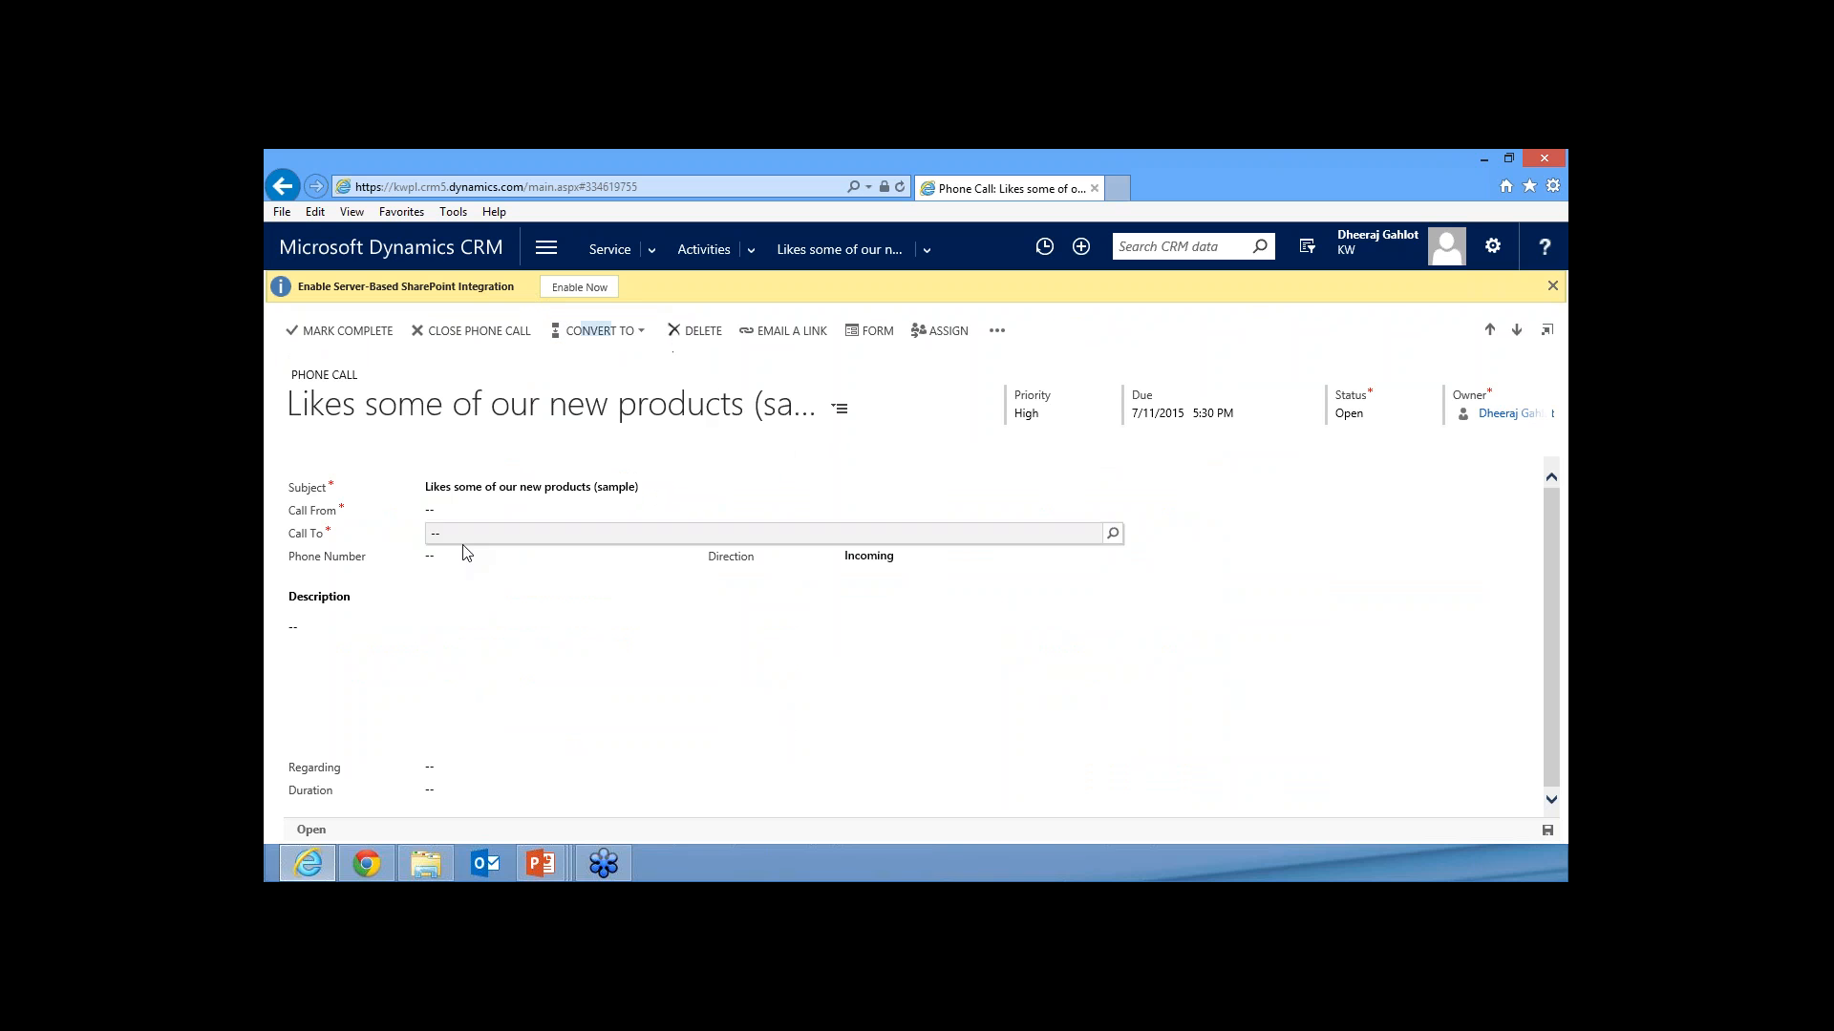
- Set the phone call's Call From to Adventure Works (sample) and Call To to A. Datum Corporation (sample), and save it
{"action": "left_click", "coordinate": [639, 335]}
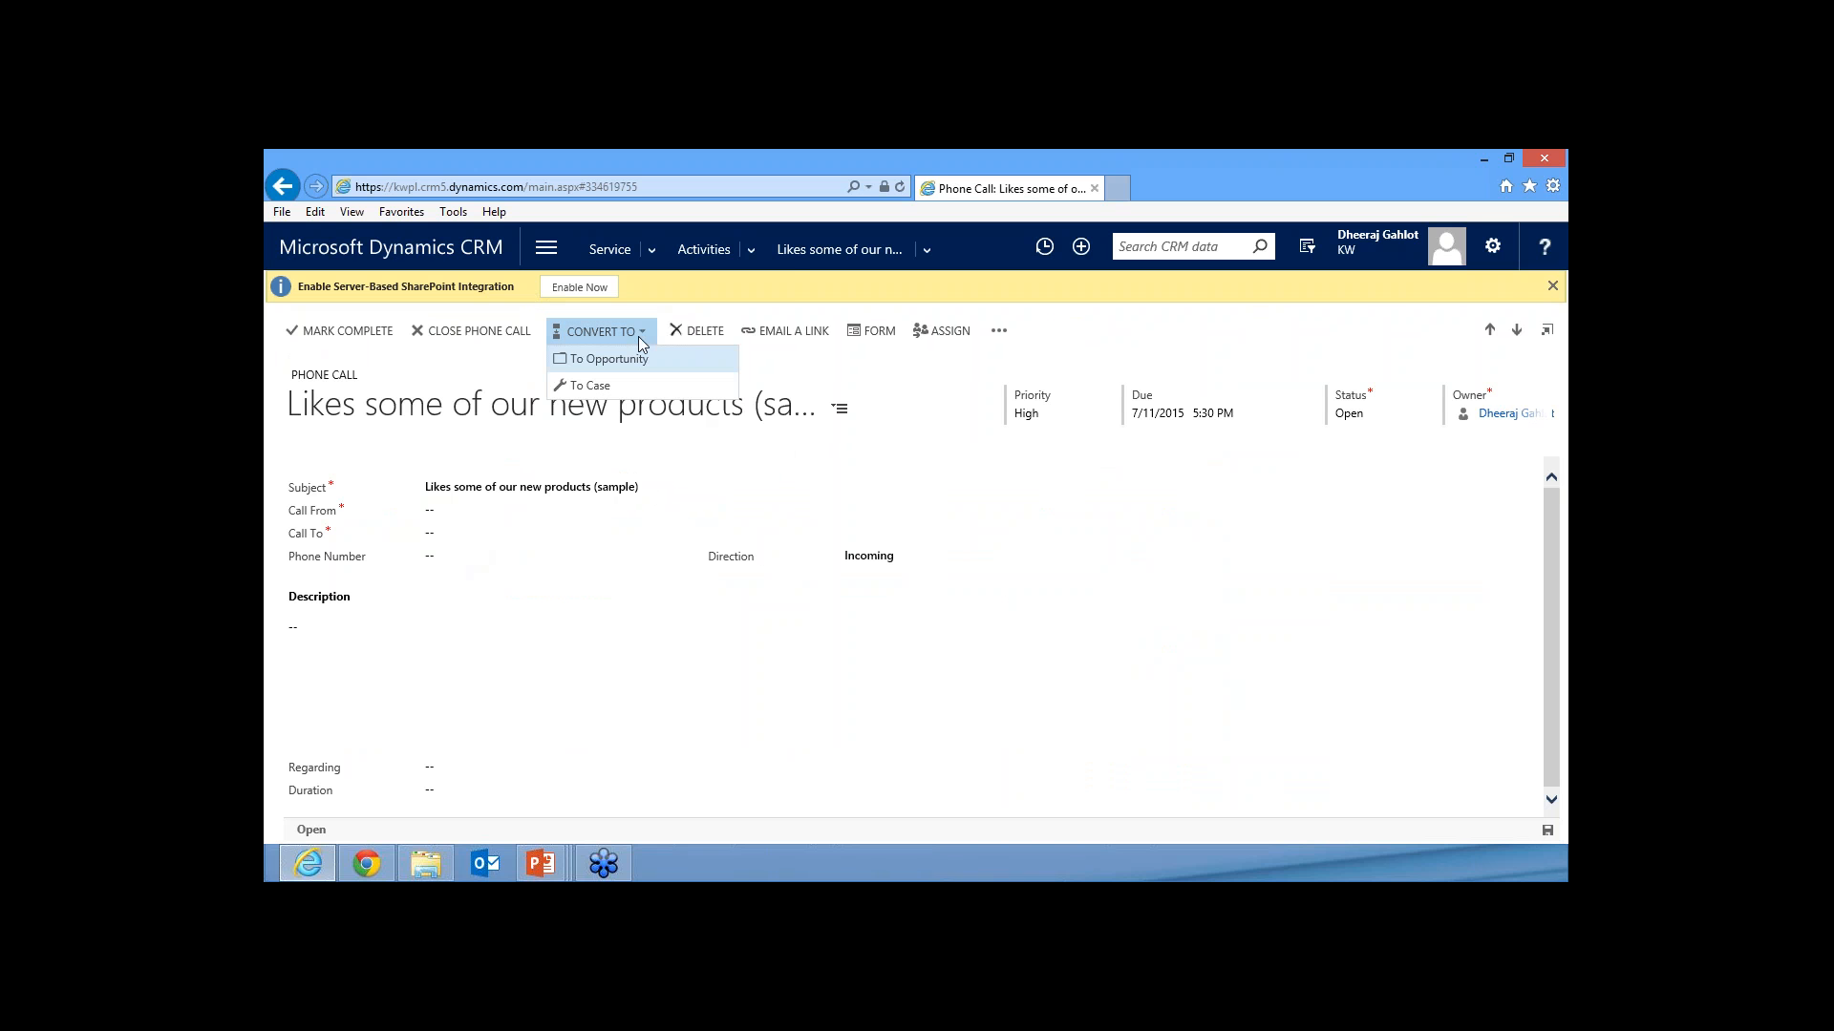
{"action": "left_click", "coordinate": [621, 381]}
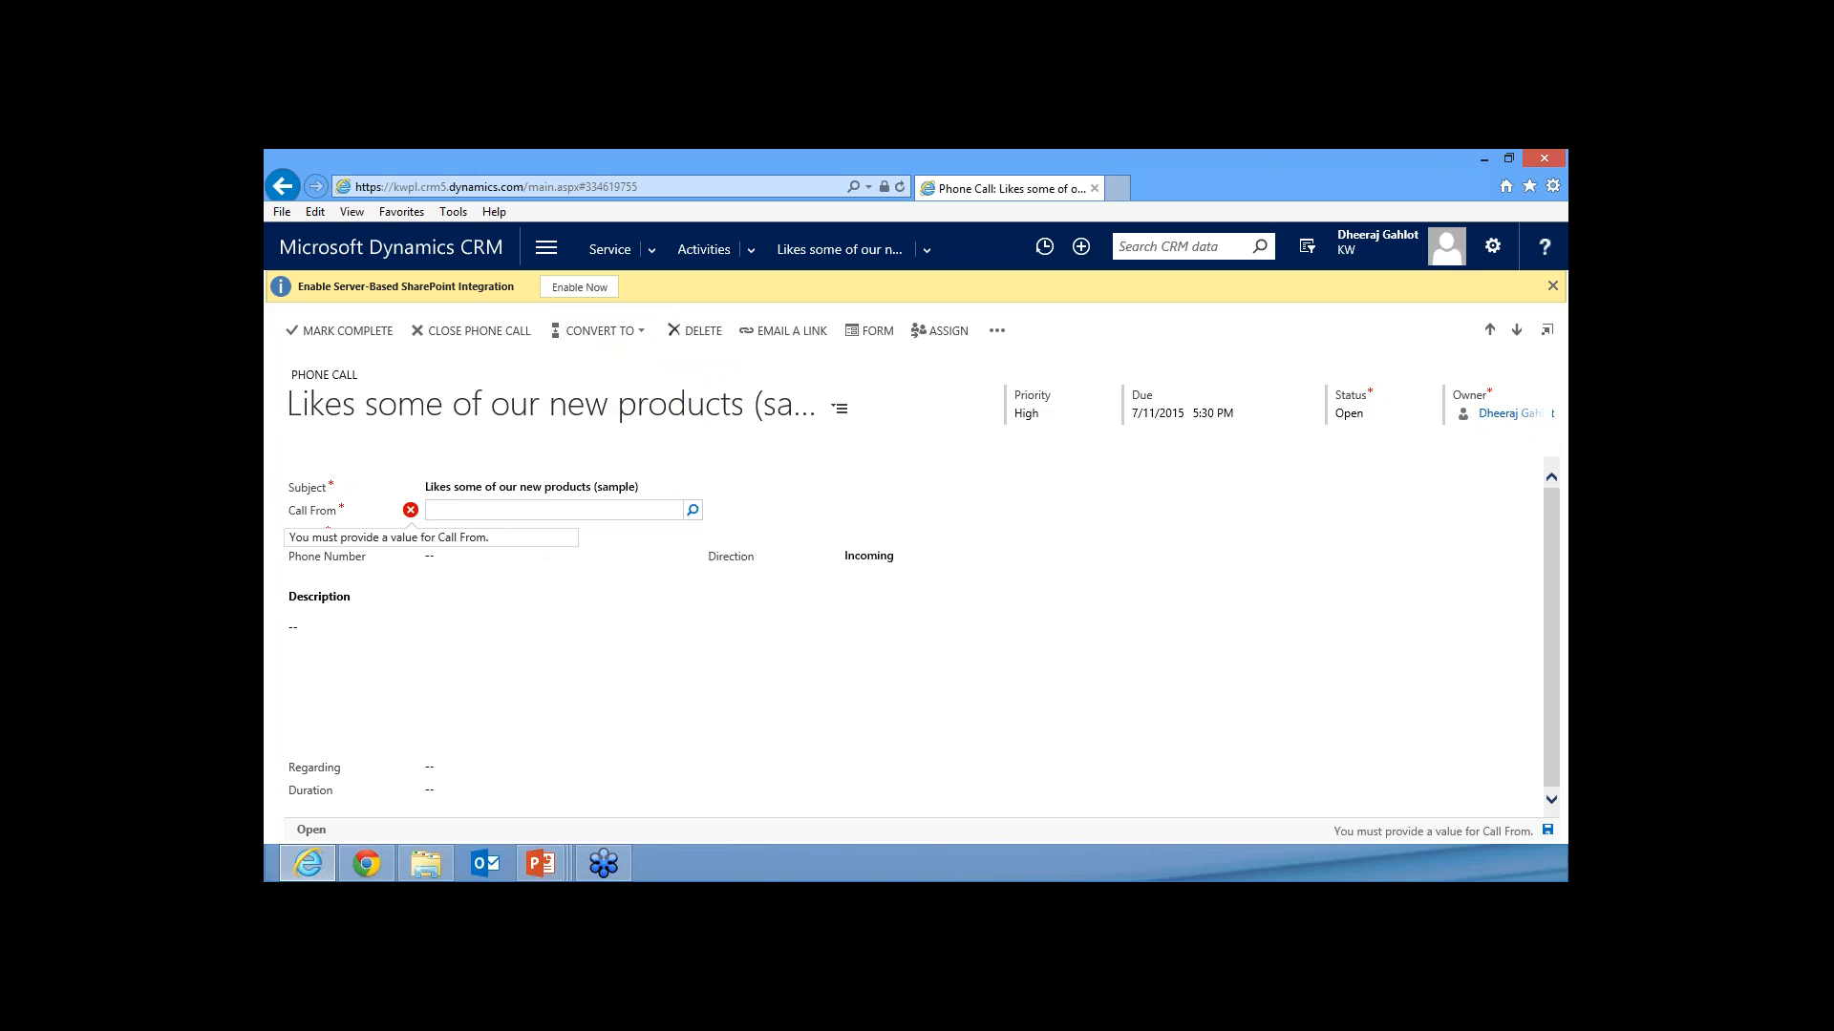
{"action": "left_click", "coordinate": [692, 510]}
{"action": "left_click", "coordinate": [493, 582]}
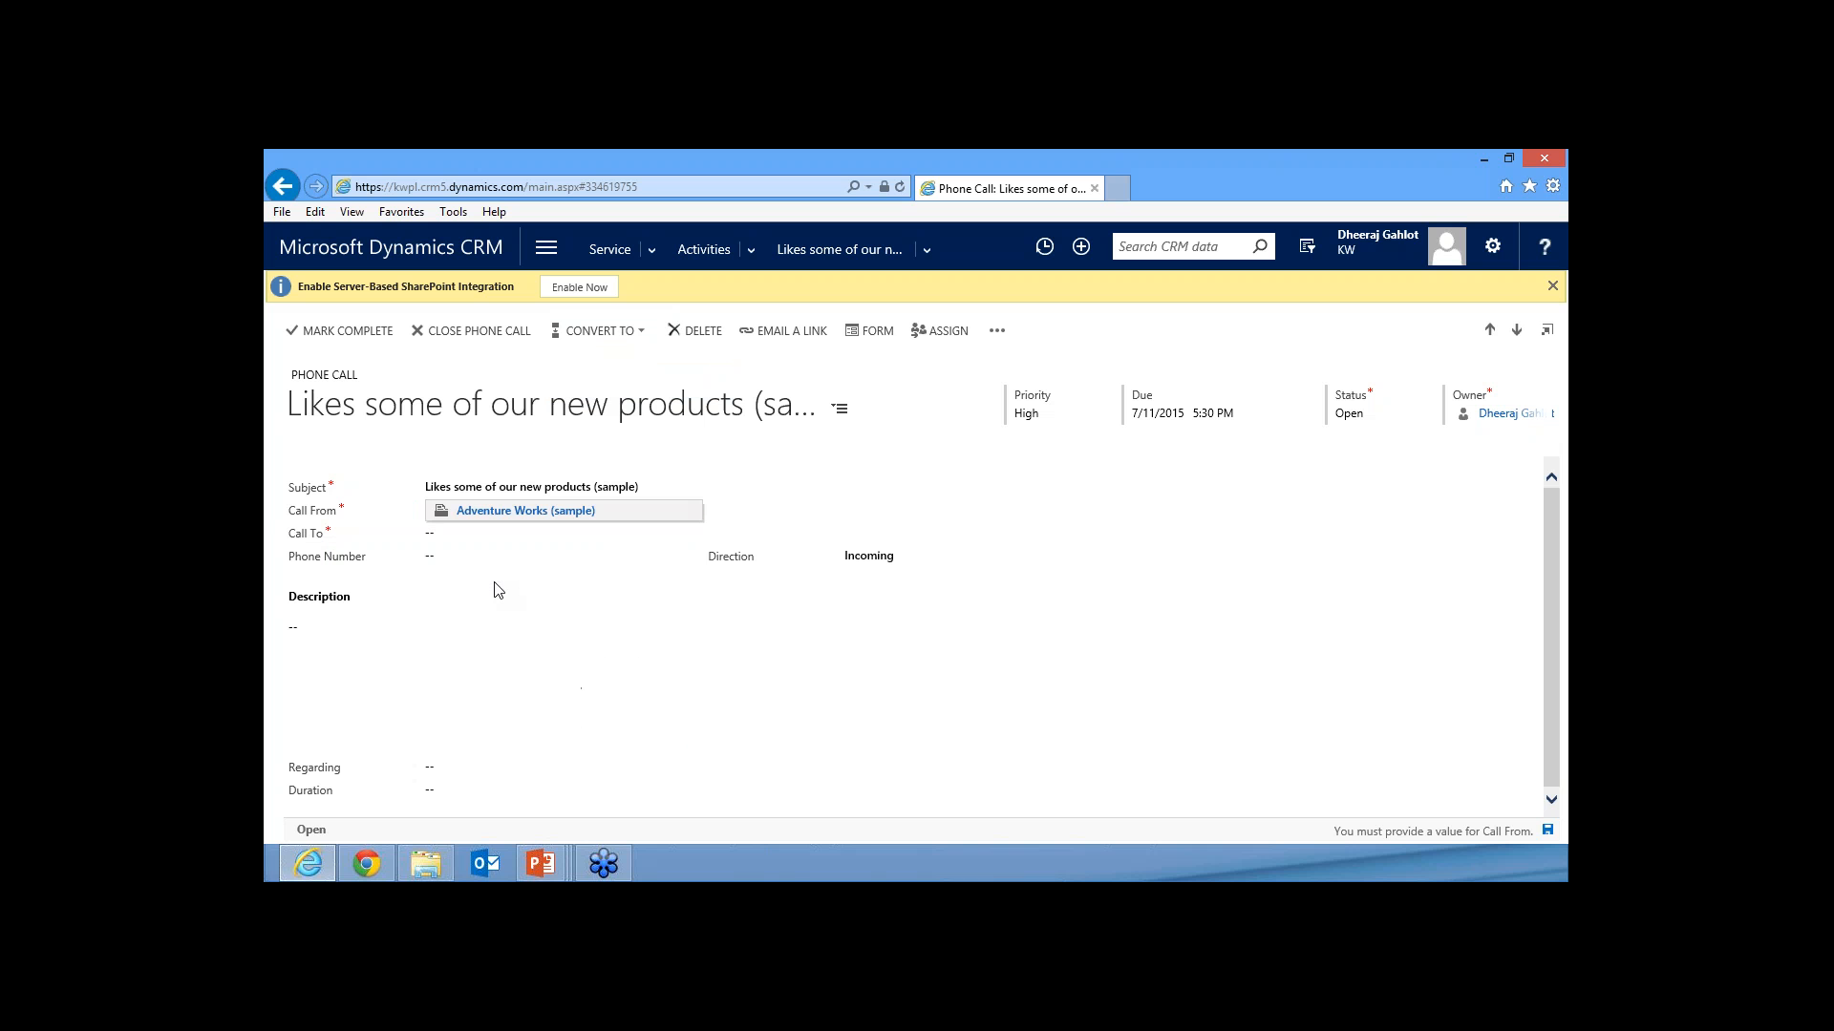
{"action": "left_click", "coordinate": [473, 539]}
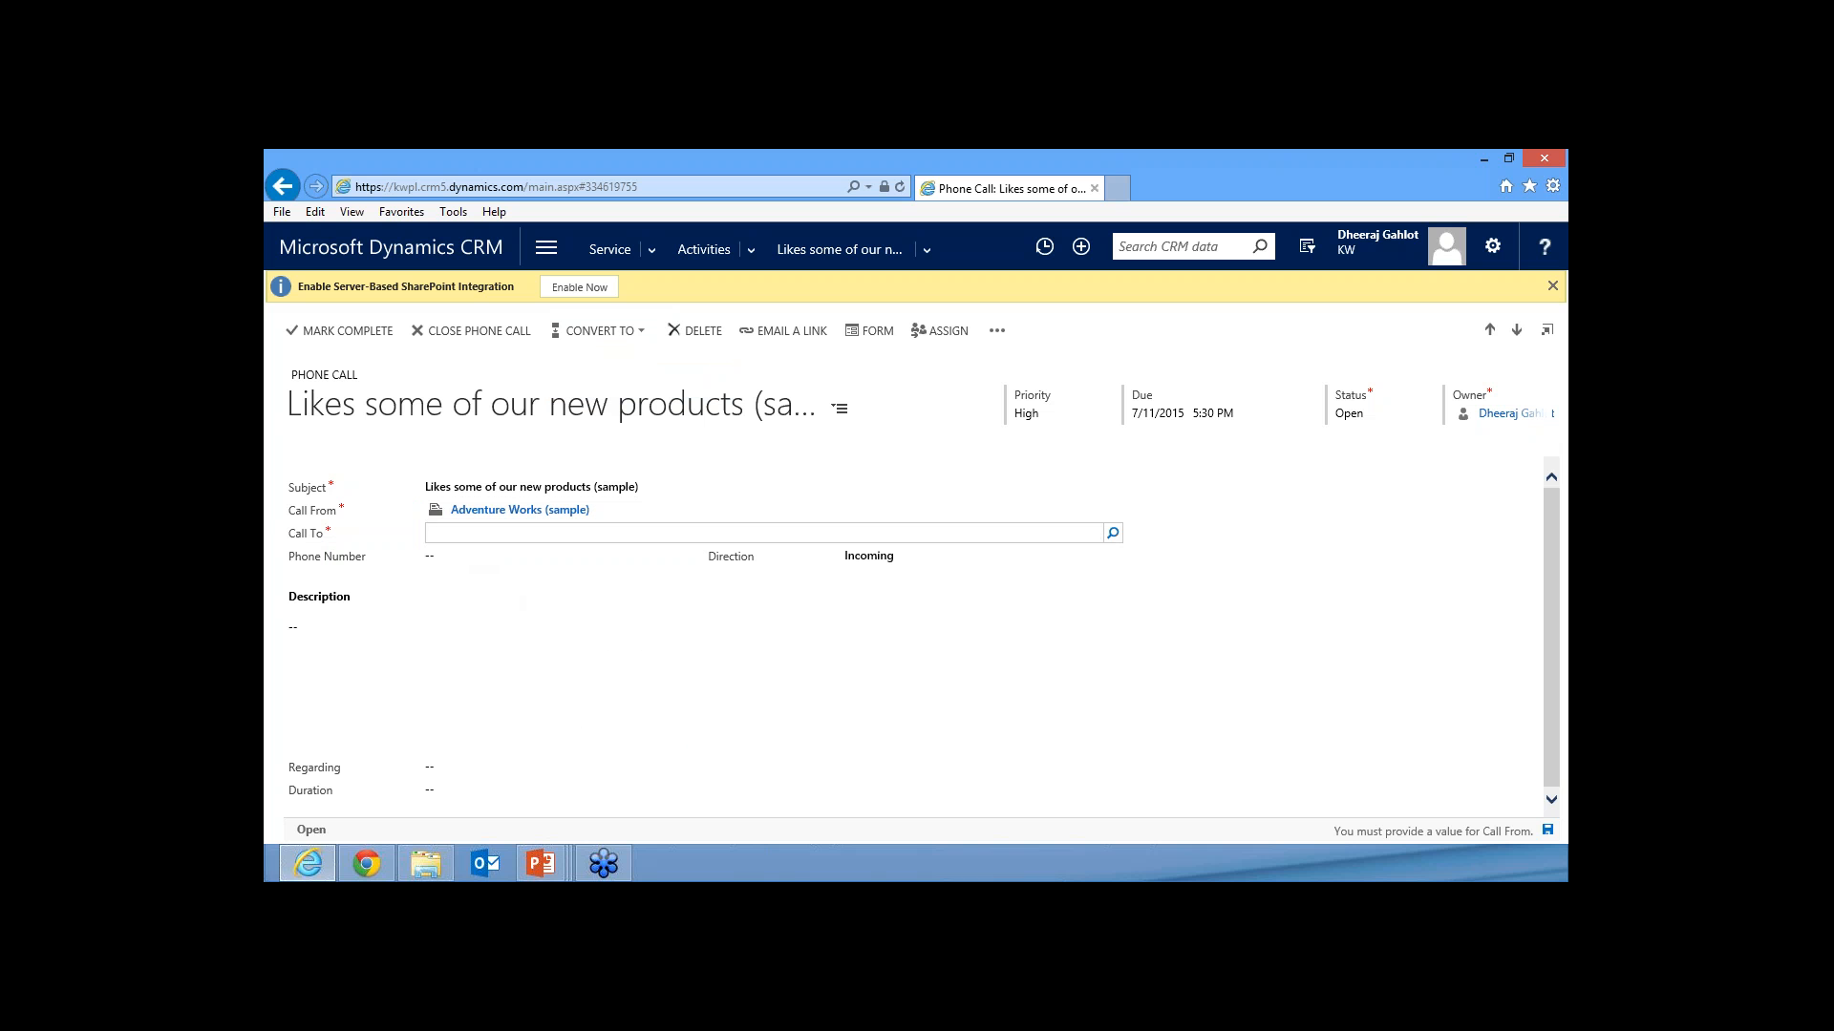
{"action": "left_click", "coordinate": [484, 568]}
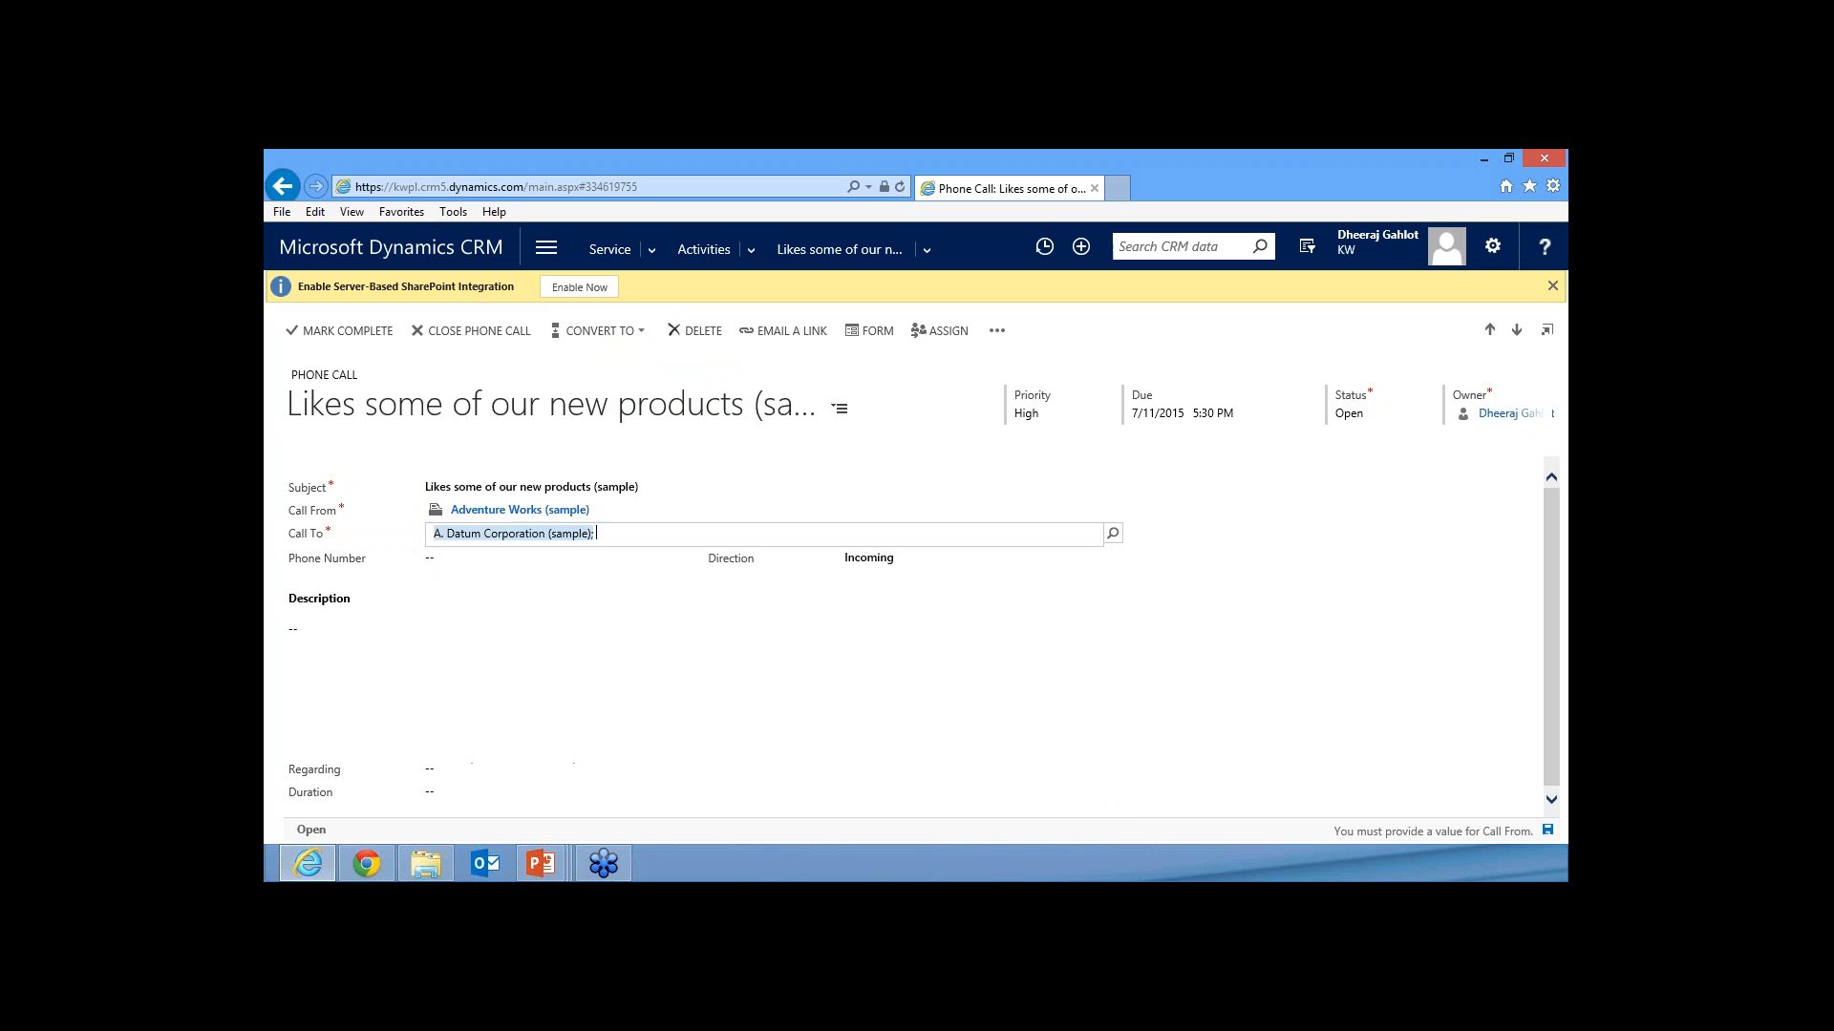
{"action": "left_click", "coordinate": [645, 334]}
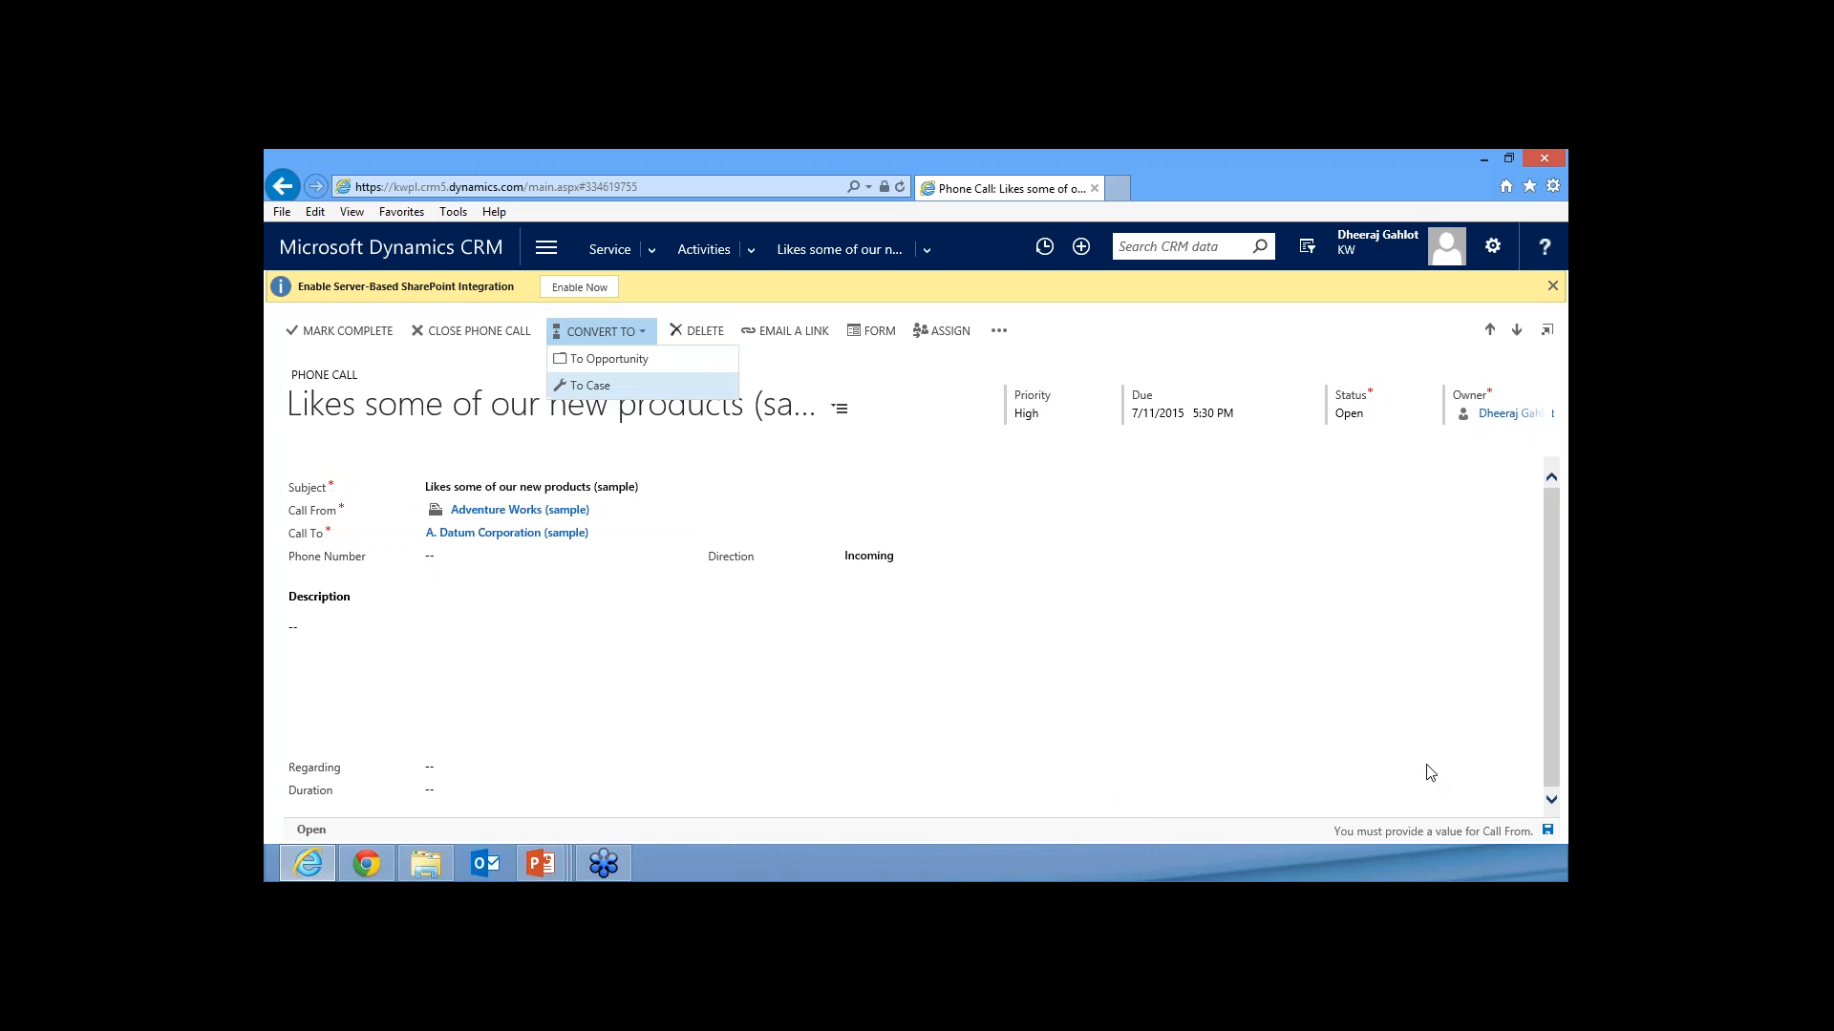
{"action": "left_click", "coordinate": [1548, 831]}
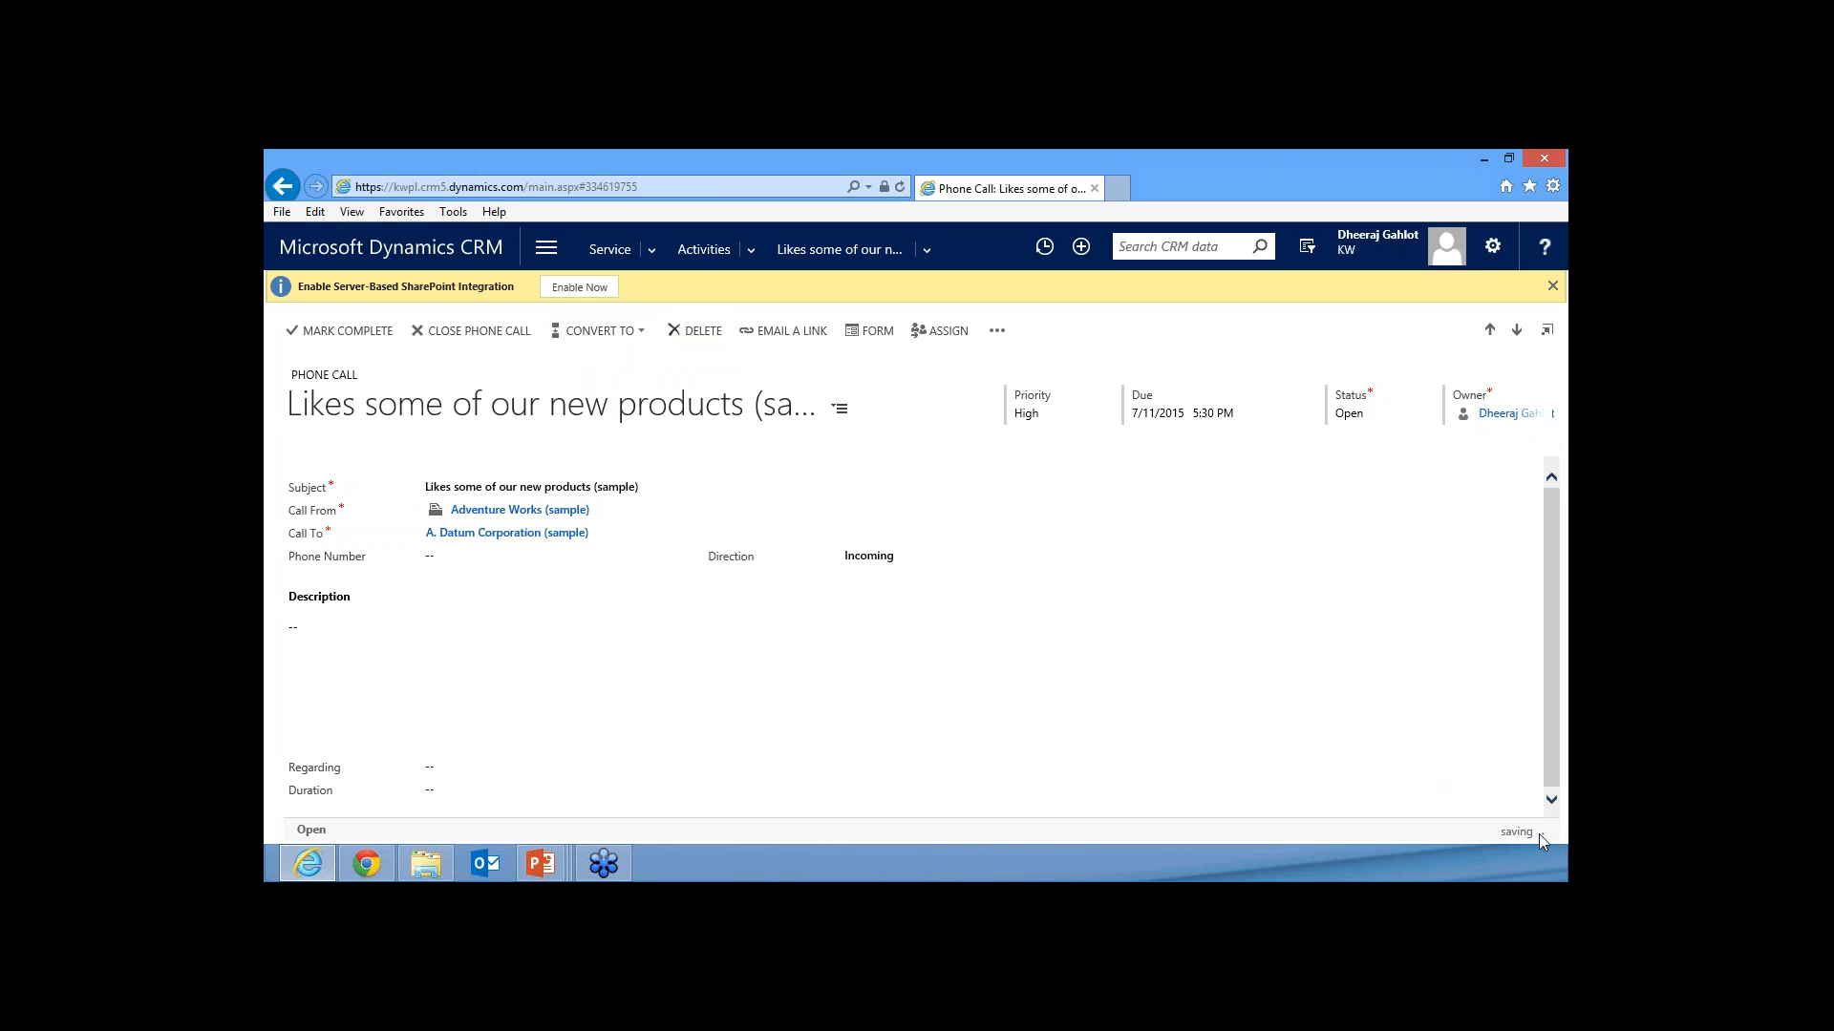
- Convert the phone call to a case for Adventure Works (sample) with the subject Products under Query, opening the new case and completing the call
{"action": "left_click", "coordinate": [641, 334]}
{"action": "left_click", "coordinate": [602, 387]}
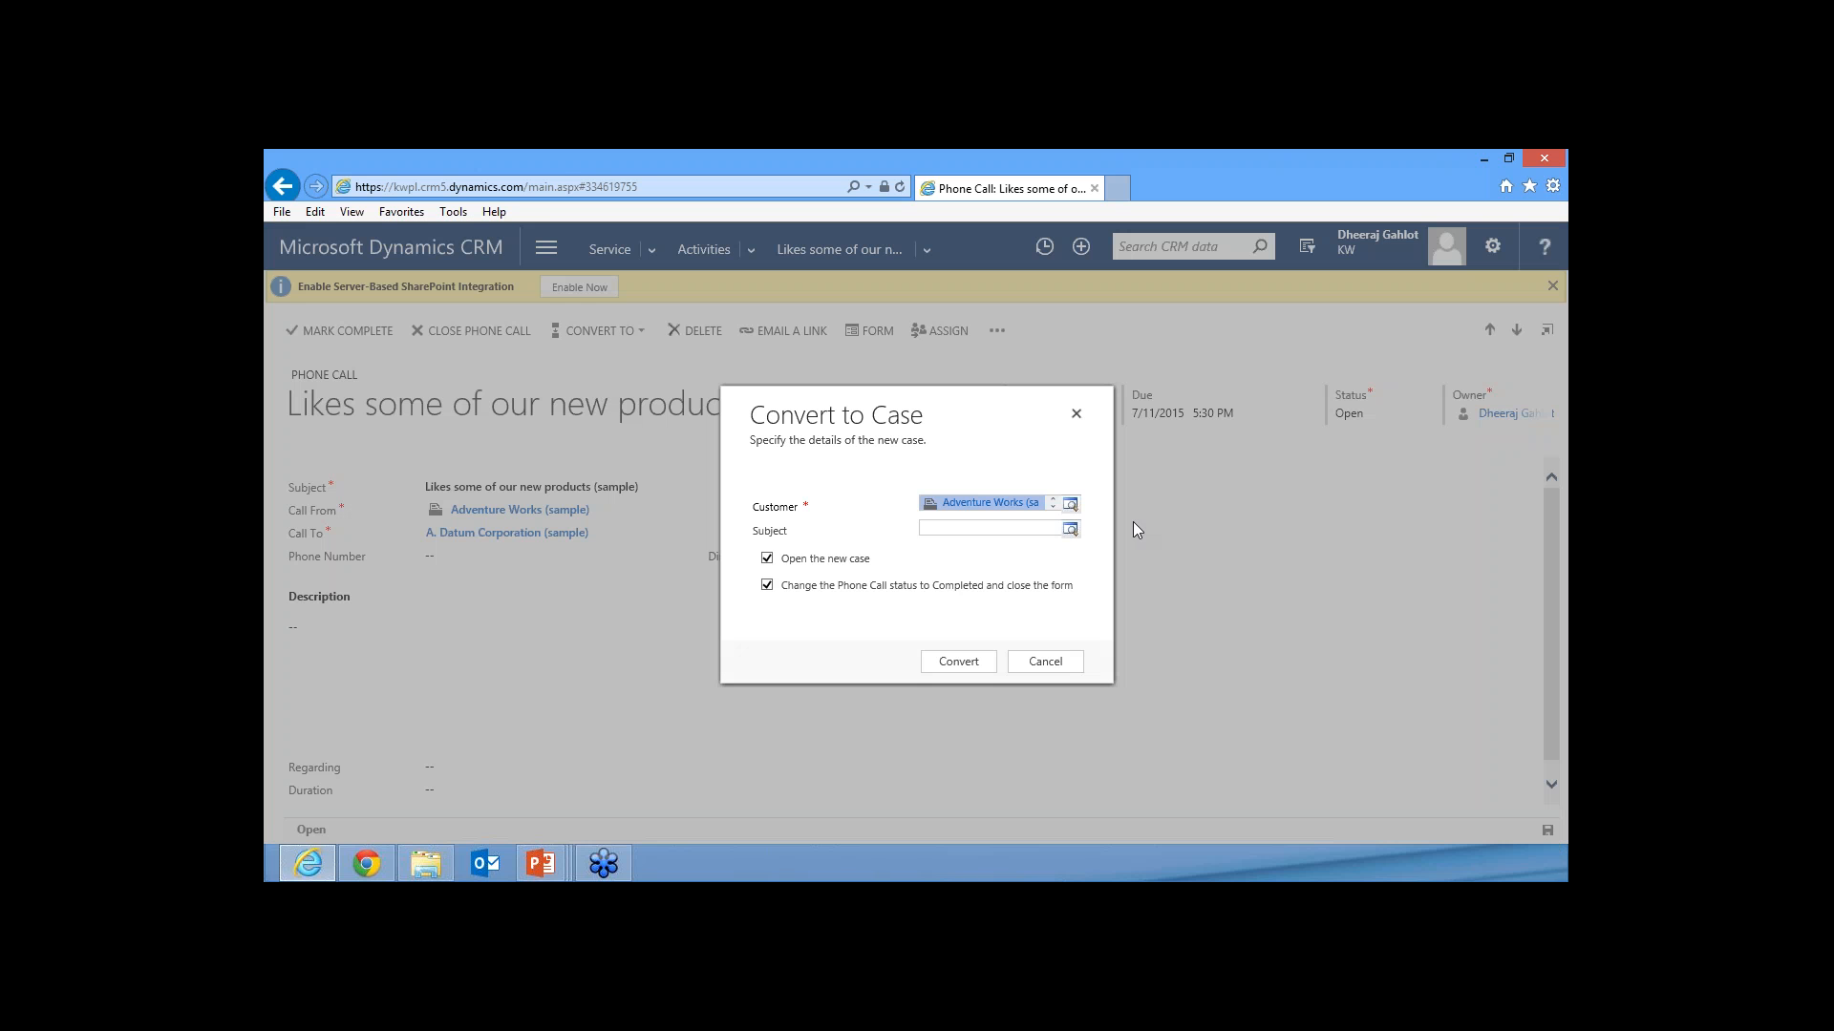
{"action": "left_click", "coordinate": [1070, 529]}
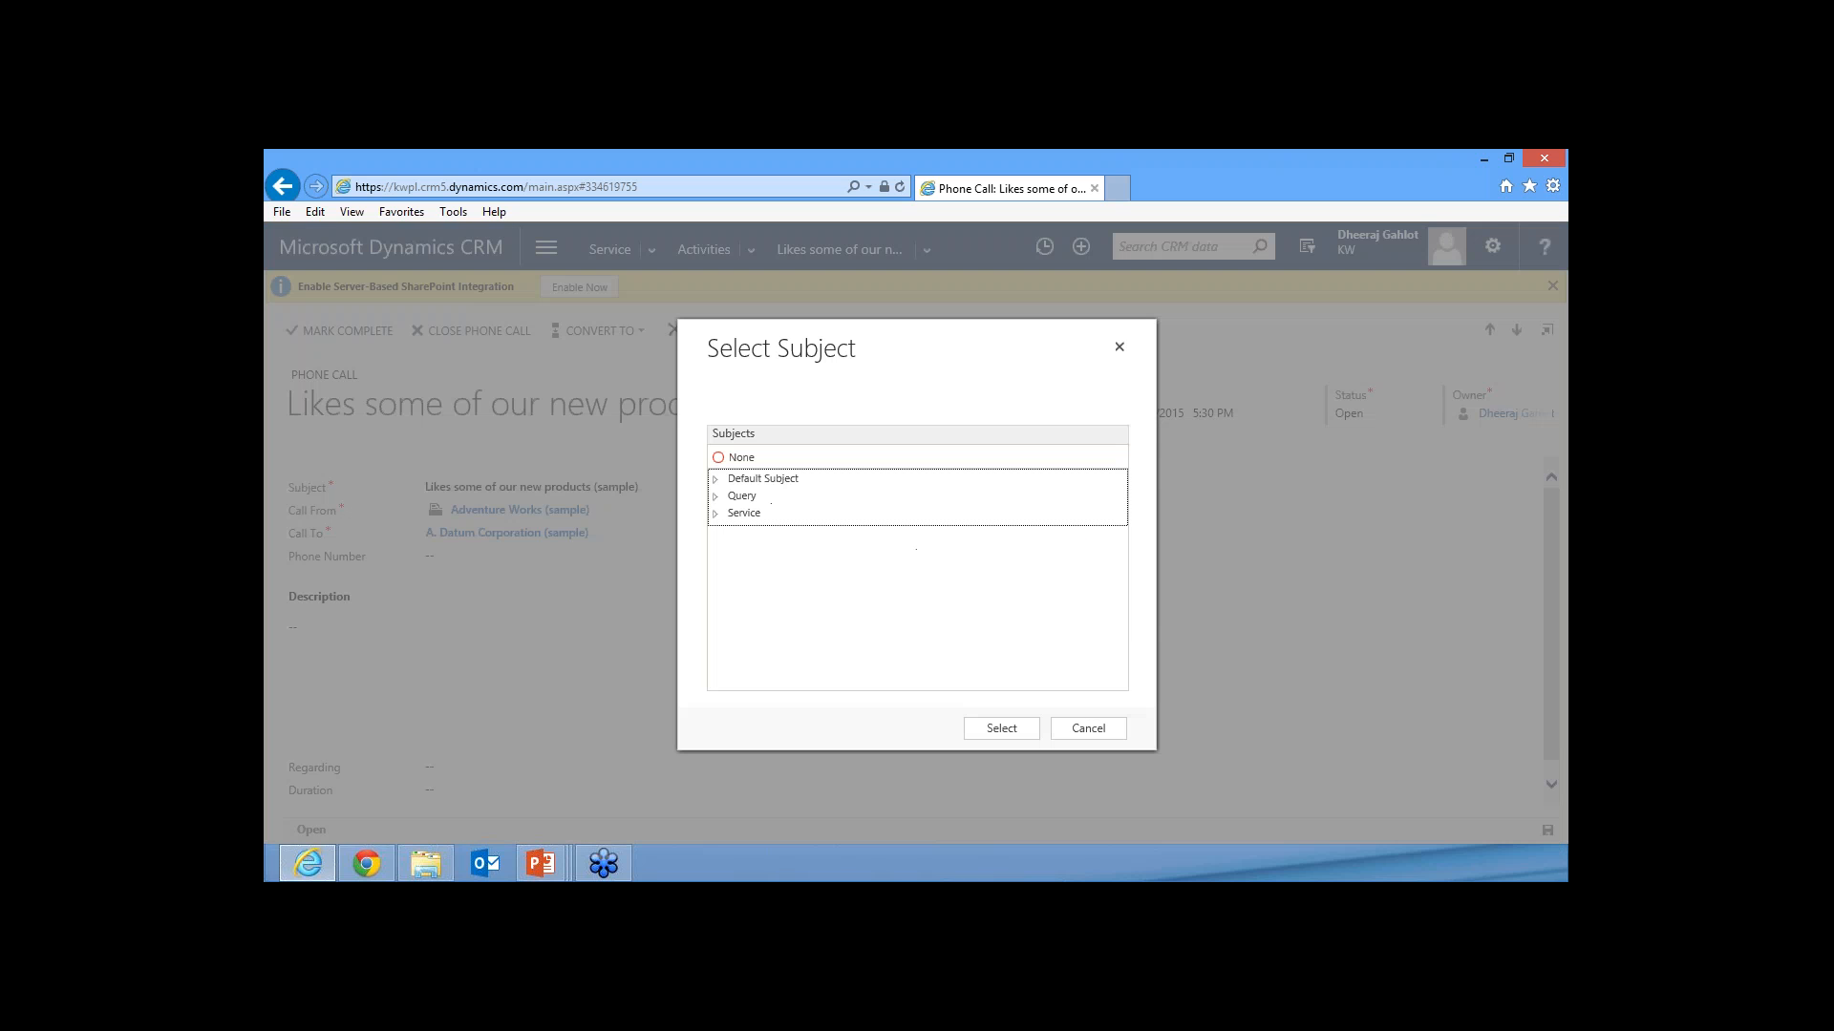
{"action": "left_click", "coordinate": [716, 496]}
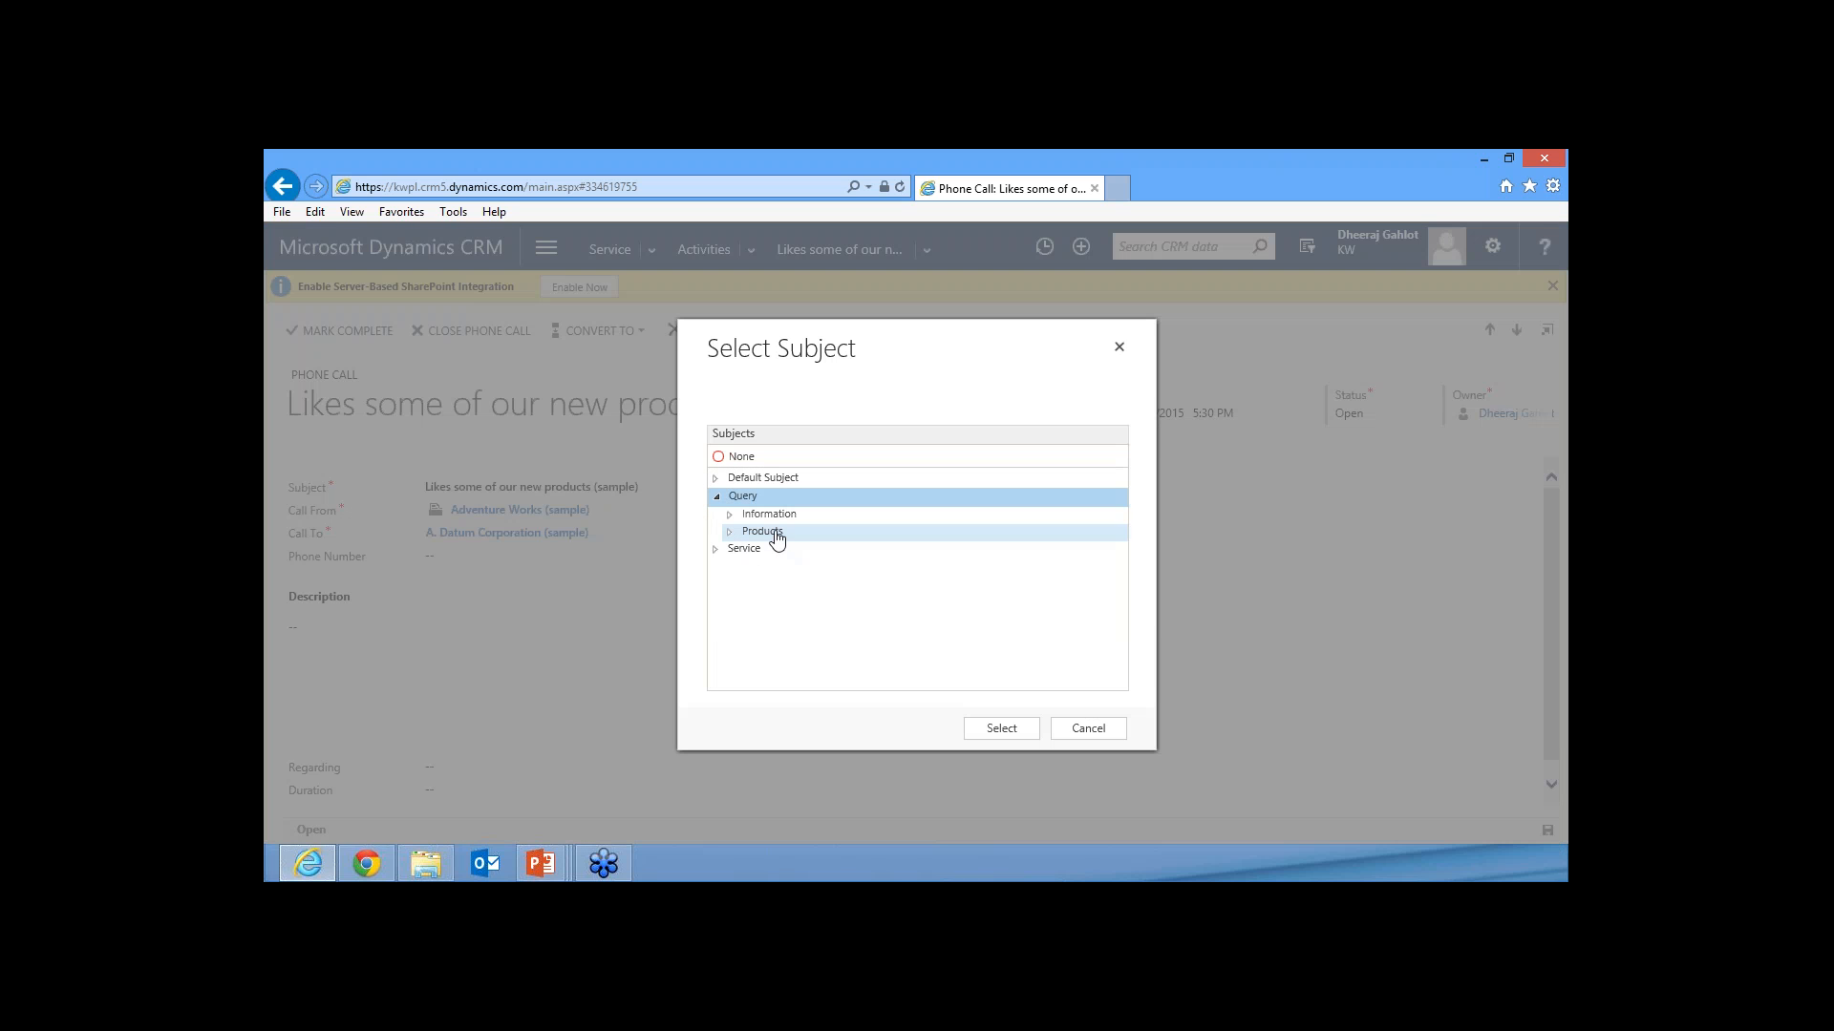
{"action": "left_click", "coordinate": [773, 533]}
{"action": "left_click", "coordinate": [1001, 729]}
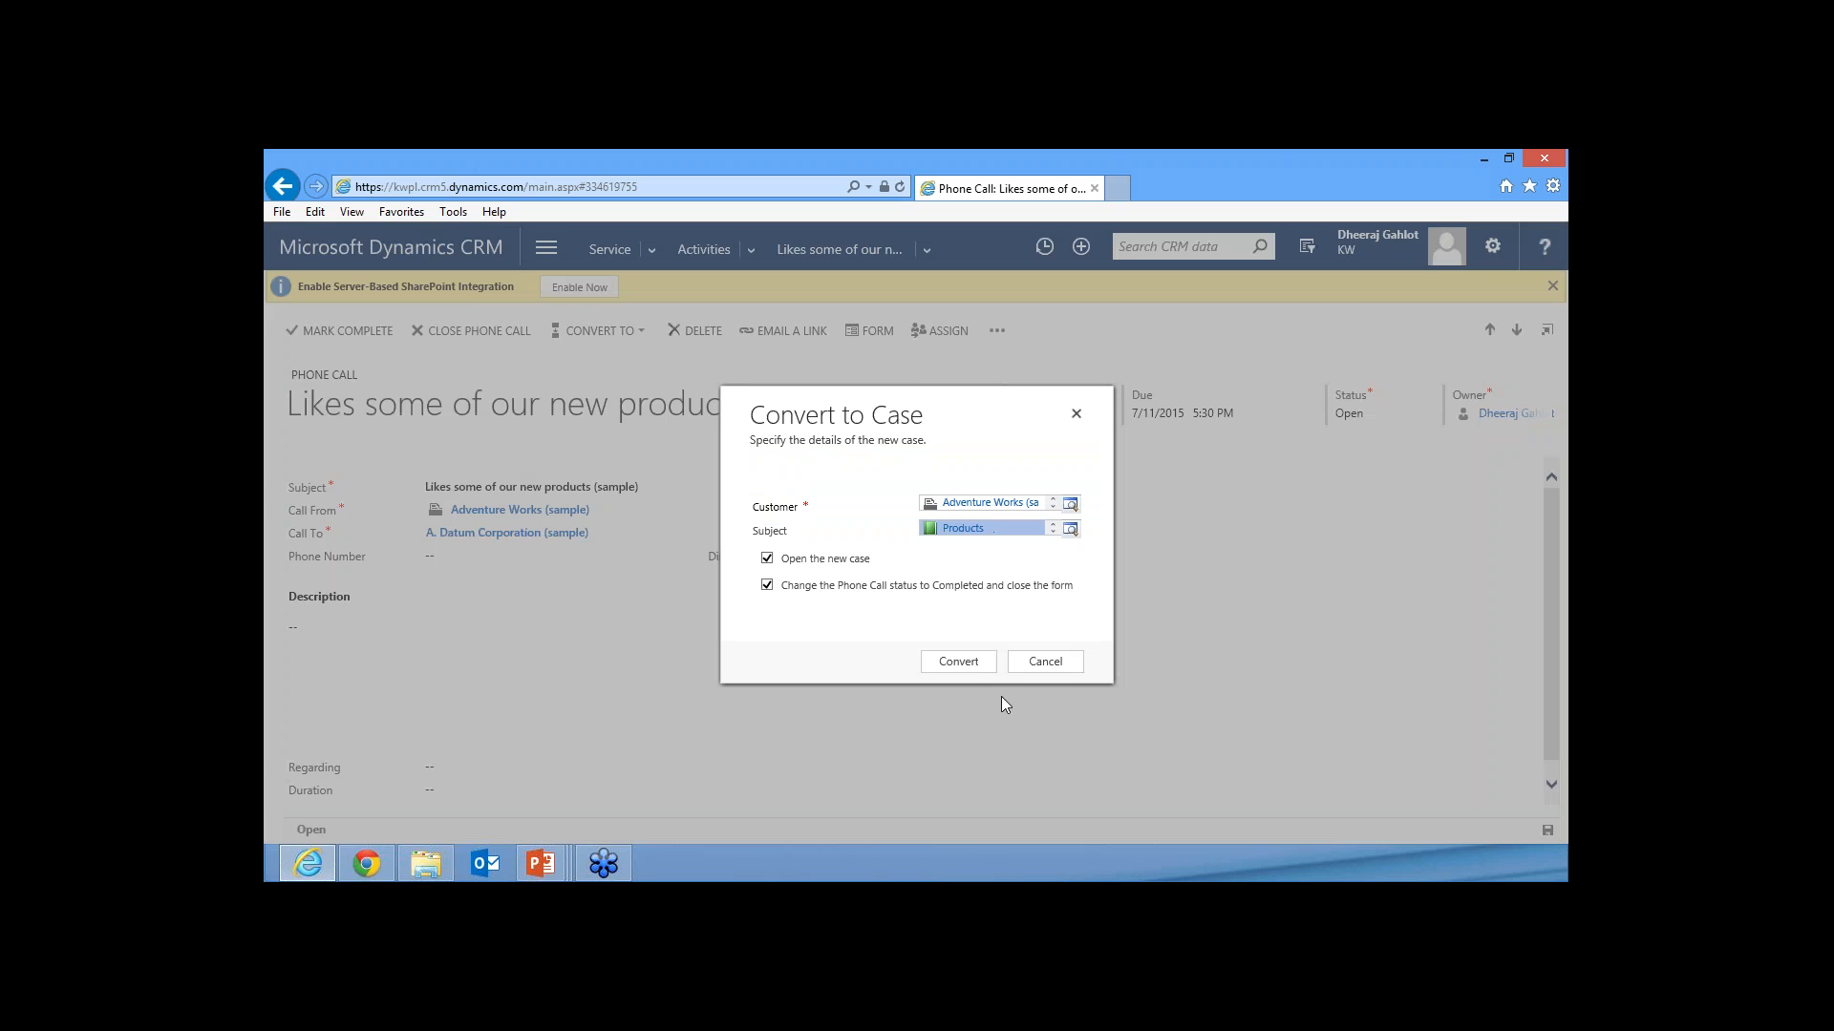
{"action": "left_click", "coordinate": [956, 661]}
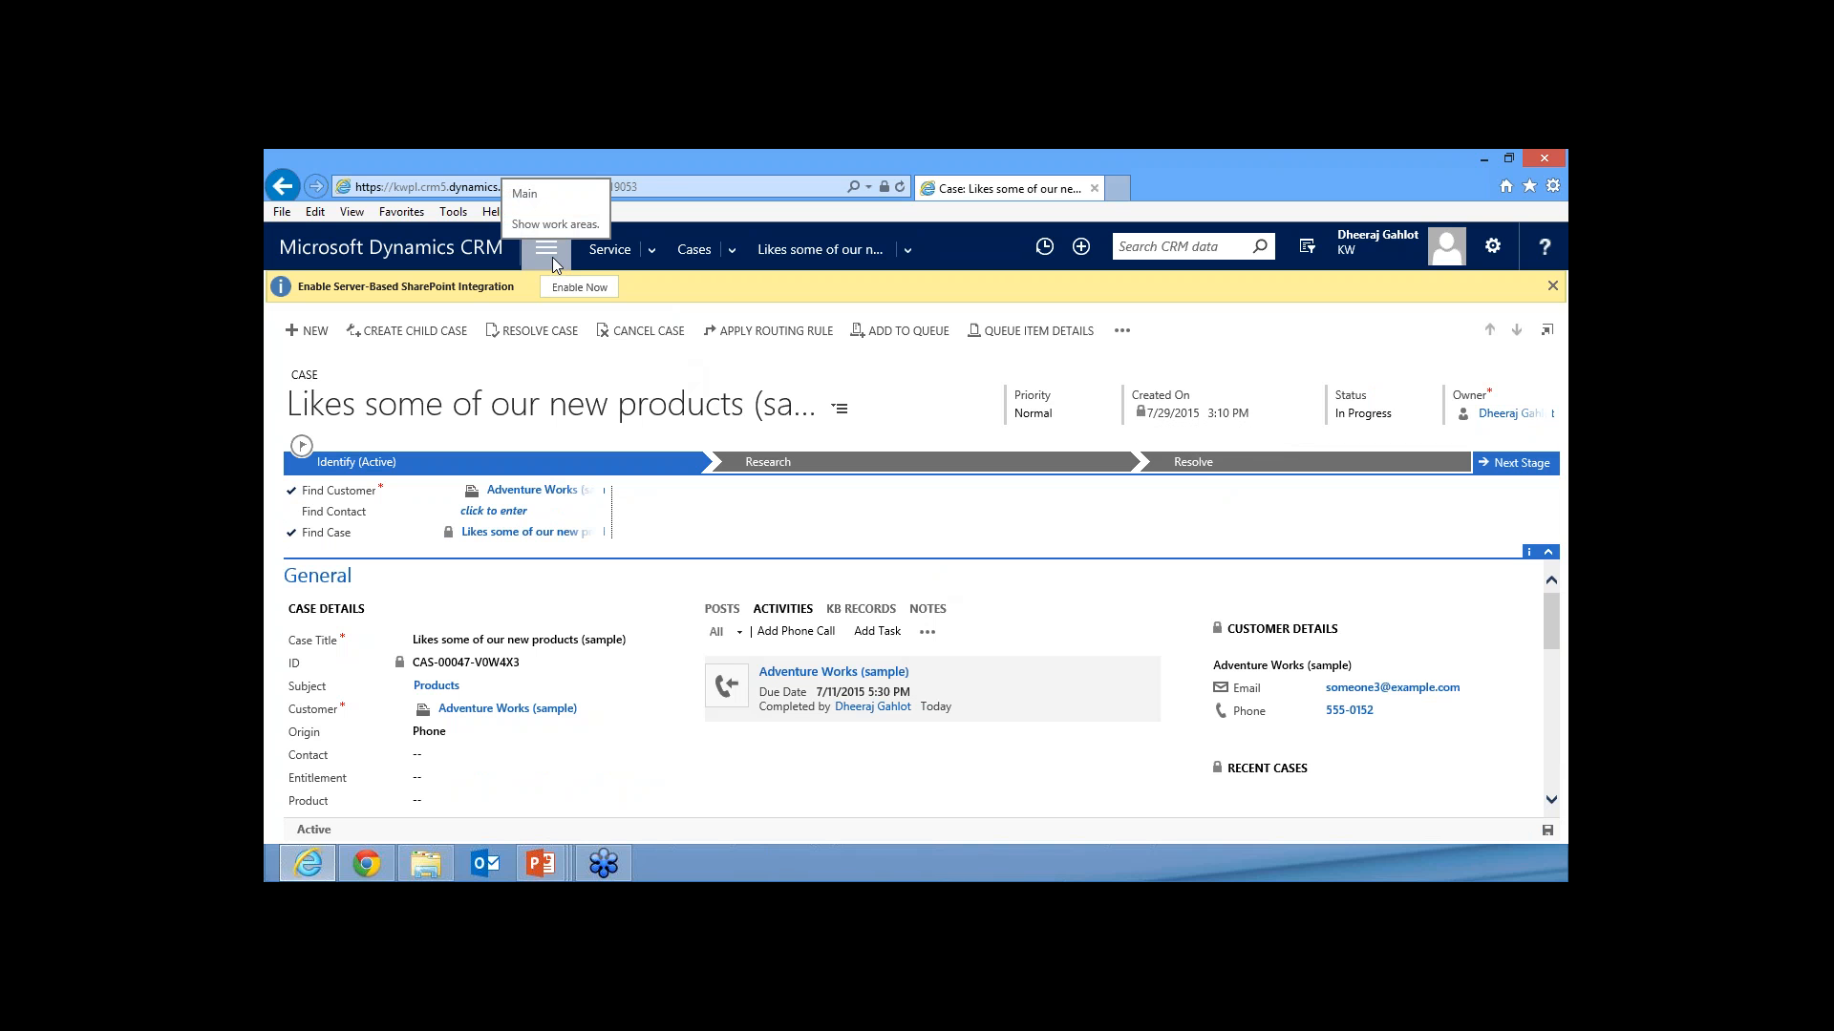
- Start a new case from the Cases list and title it "Issue with Product X"
{"action": "left_click", "coordinate": [689, 258]}
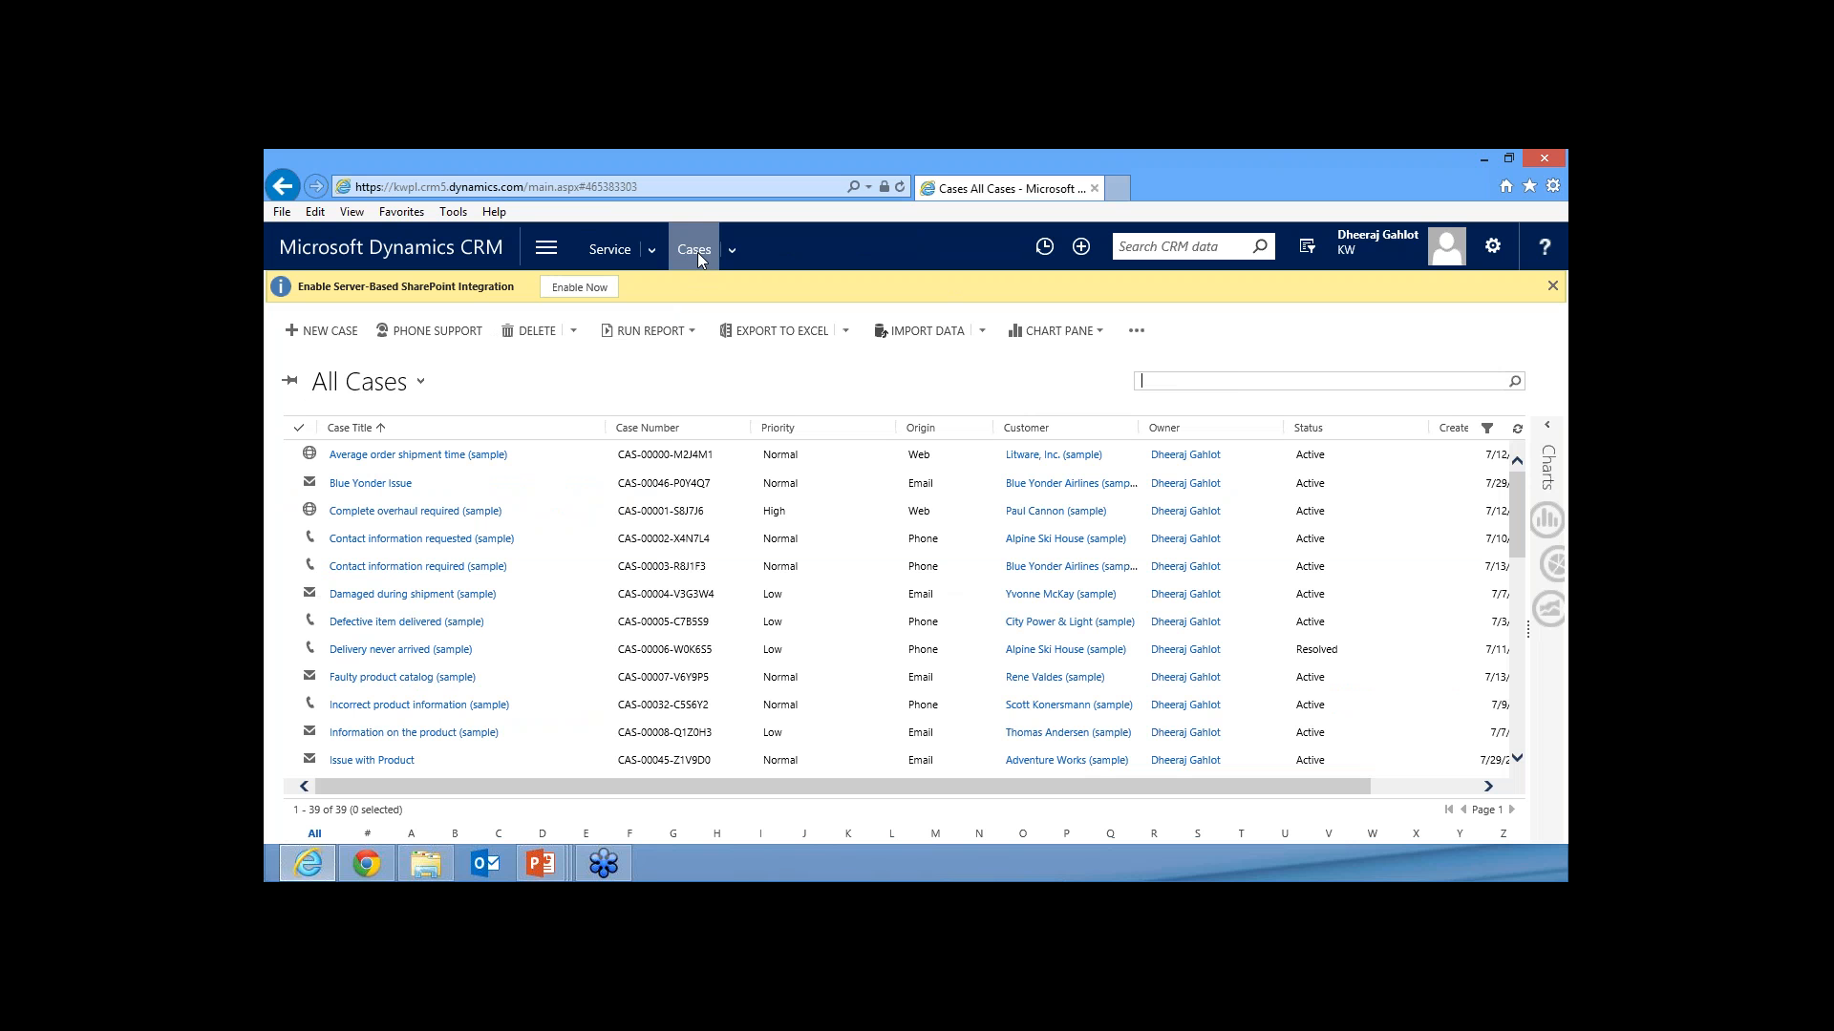
{"action": "left_click", "coordinate": [311, 335]}
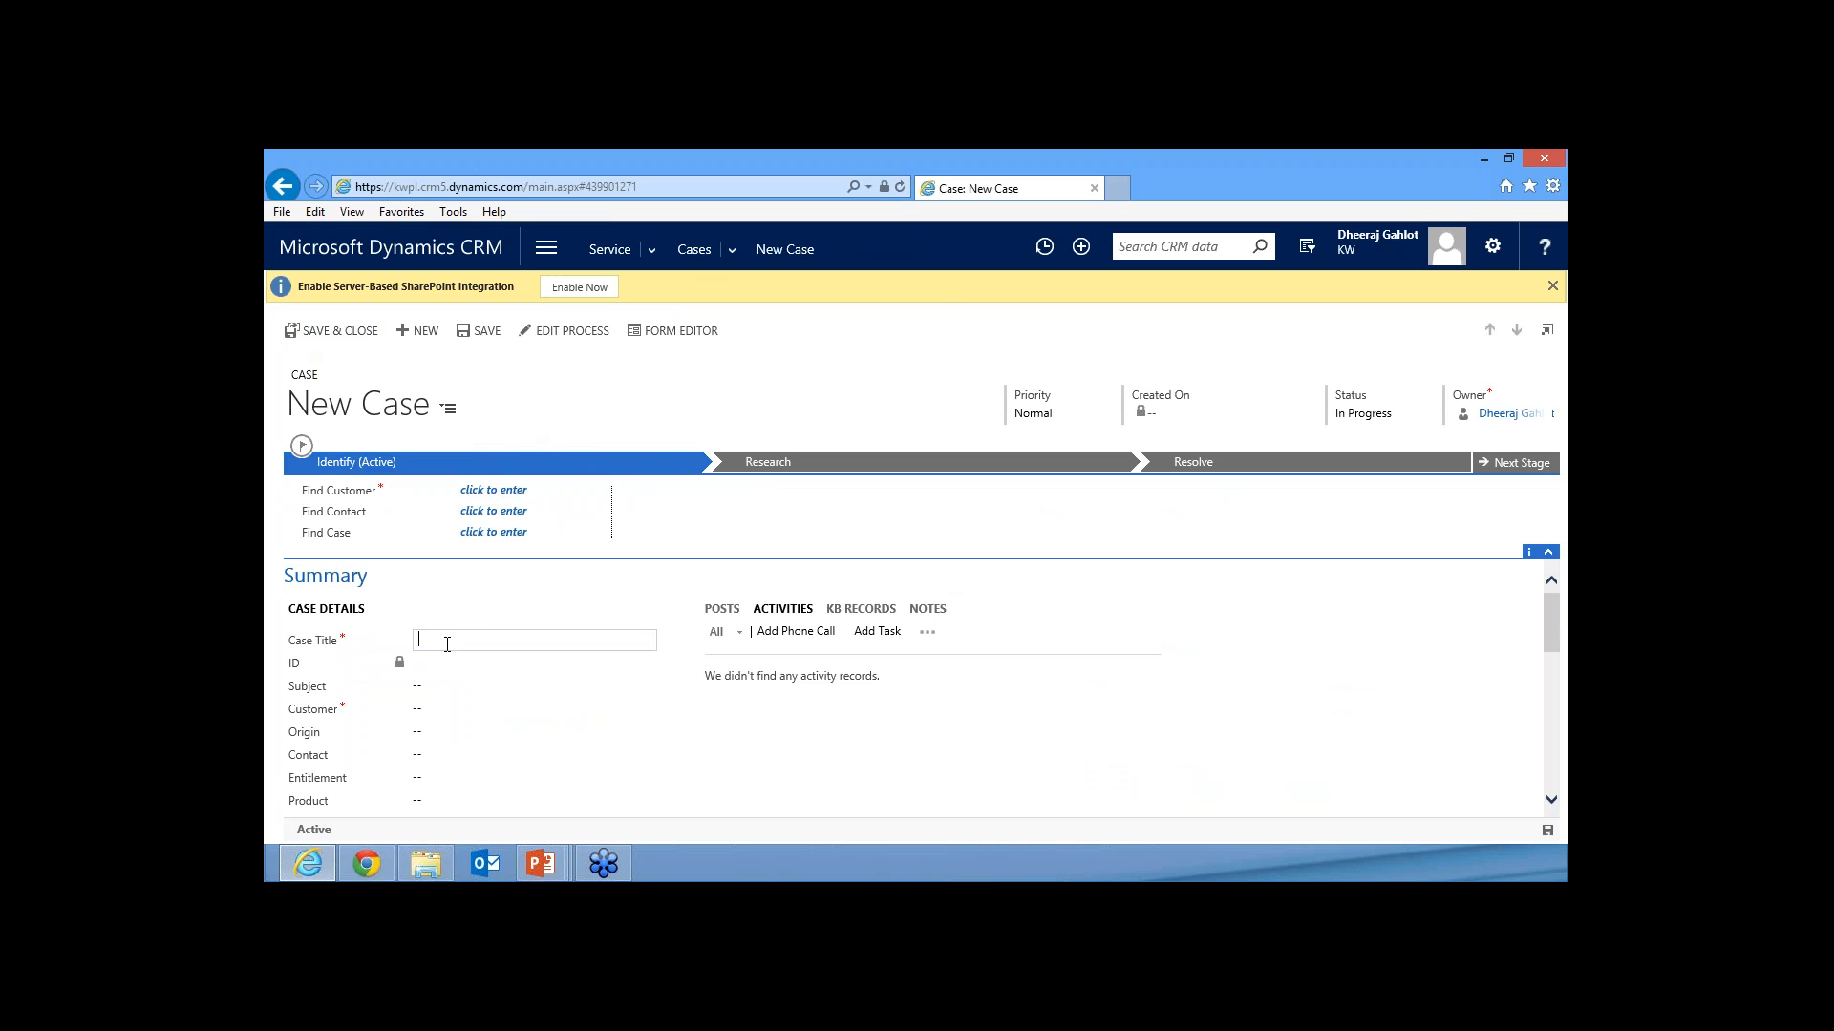
{"action": "type", "text": "ssue with O"}
{"action": "key", "text": "BackSpace"}
{"action": "key", "text": "BackSpace"}
{"action": "type", "text": "Prod"}
{"action": "type", "text": "ct"}
{"action": "key", "text": "BackSpace"}
{"action": "key", "text": "BackSpace"}
{"action": "type", "text": "uct X"}
- Set the new case's Subject to Products under Query and its Customer to Adventure Works (sample)
{"action": "left_click", "coordinate": [464, 686]}
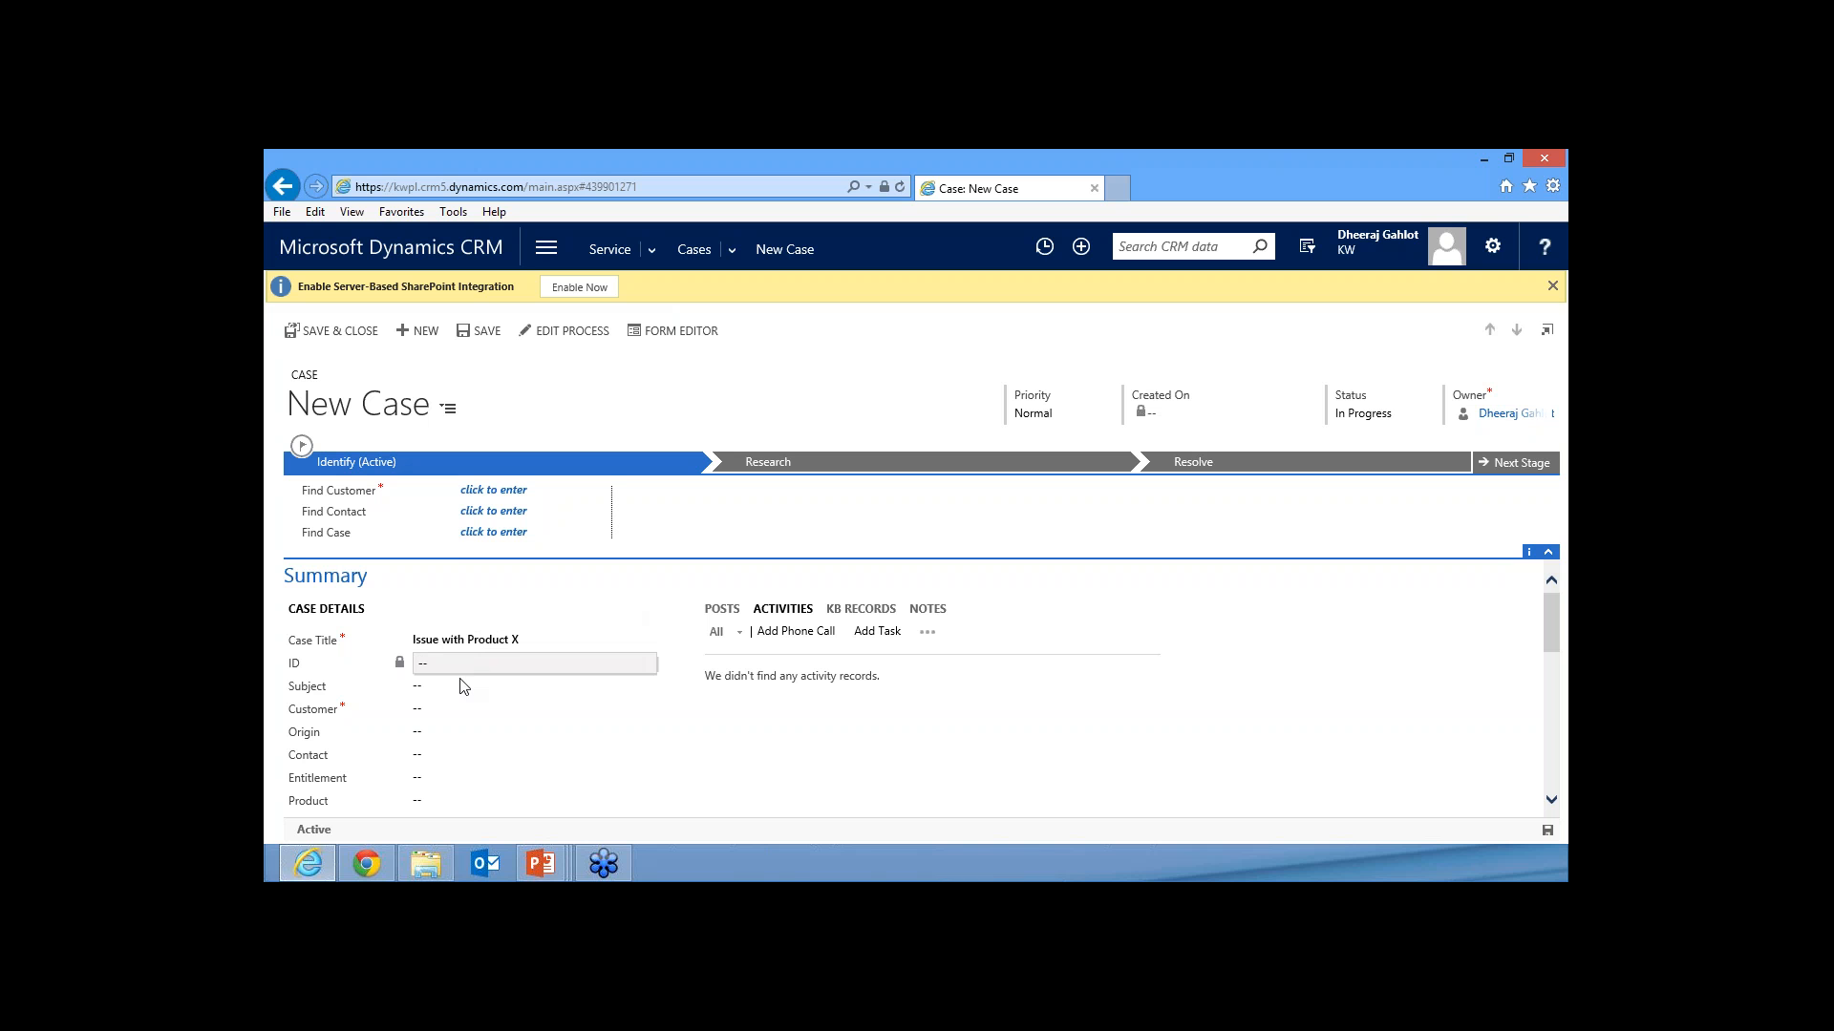
{"action": "left_click", "coordinate": [647, 686]}
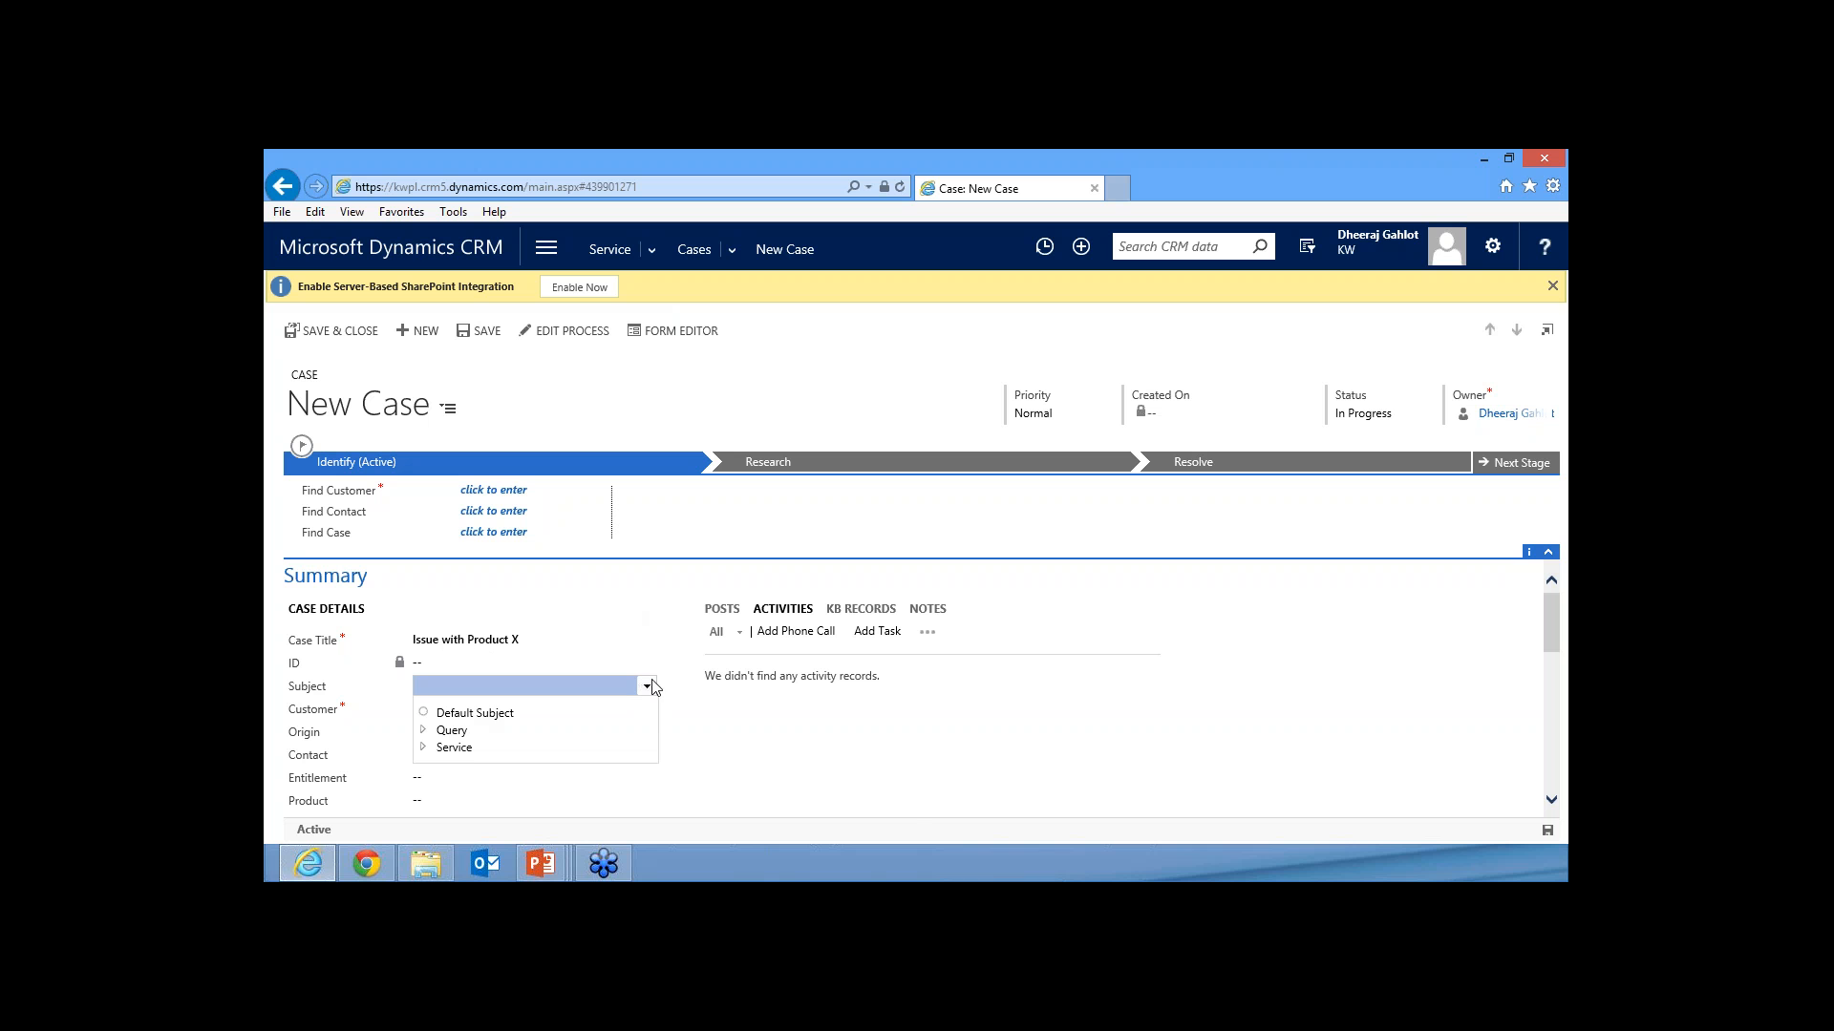
{"action": "left_click", "coordinate": [425, 732]}
{"action": "left_click", "coordinate": [476, 765]}
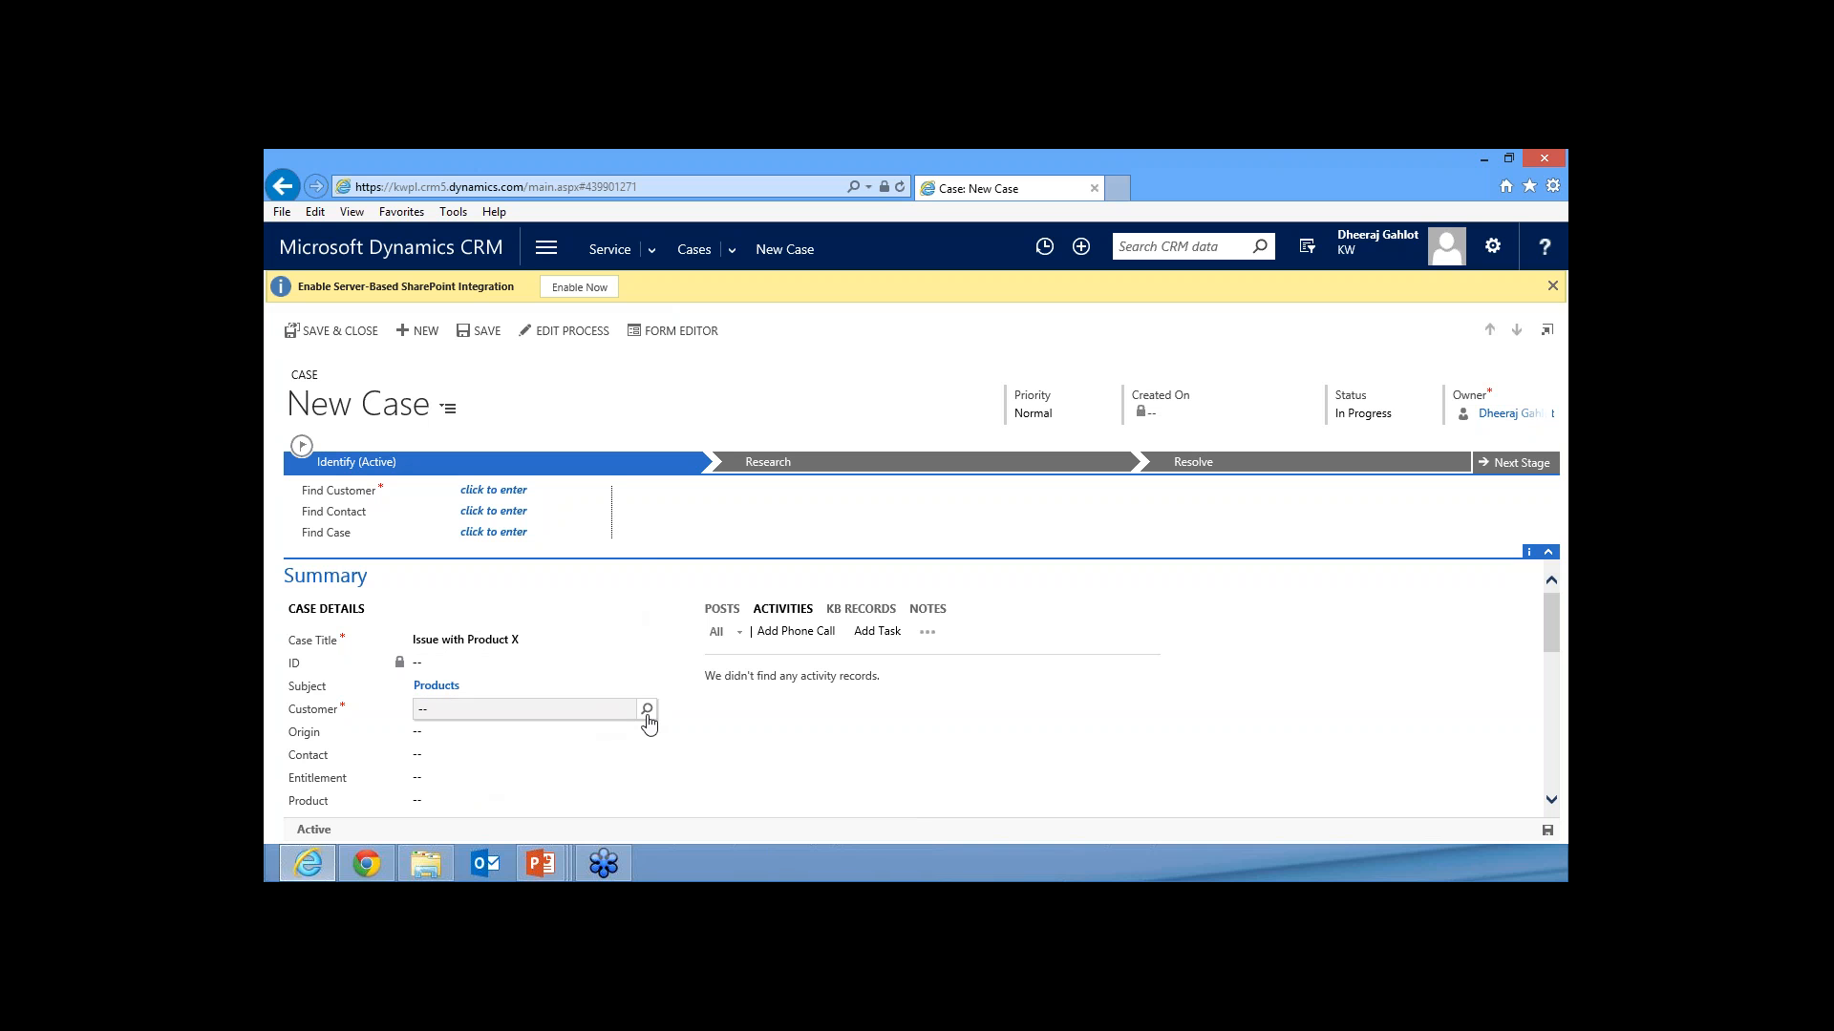
{"action": "left_click", "coordinate": [647, 716]}
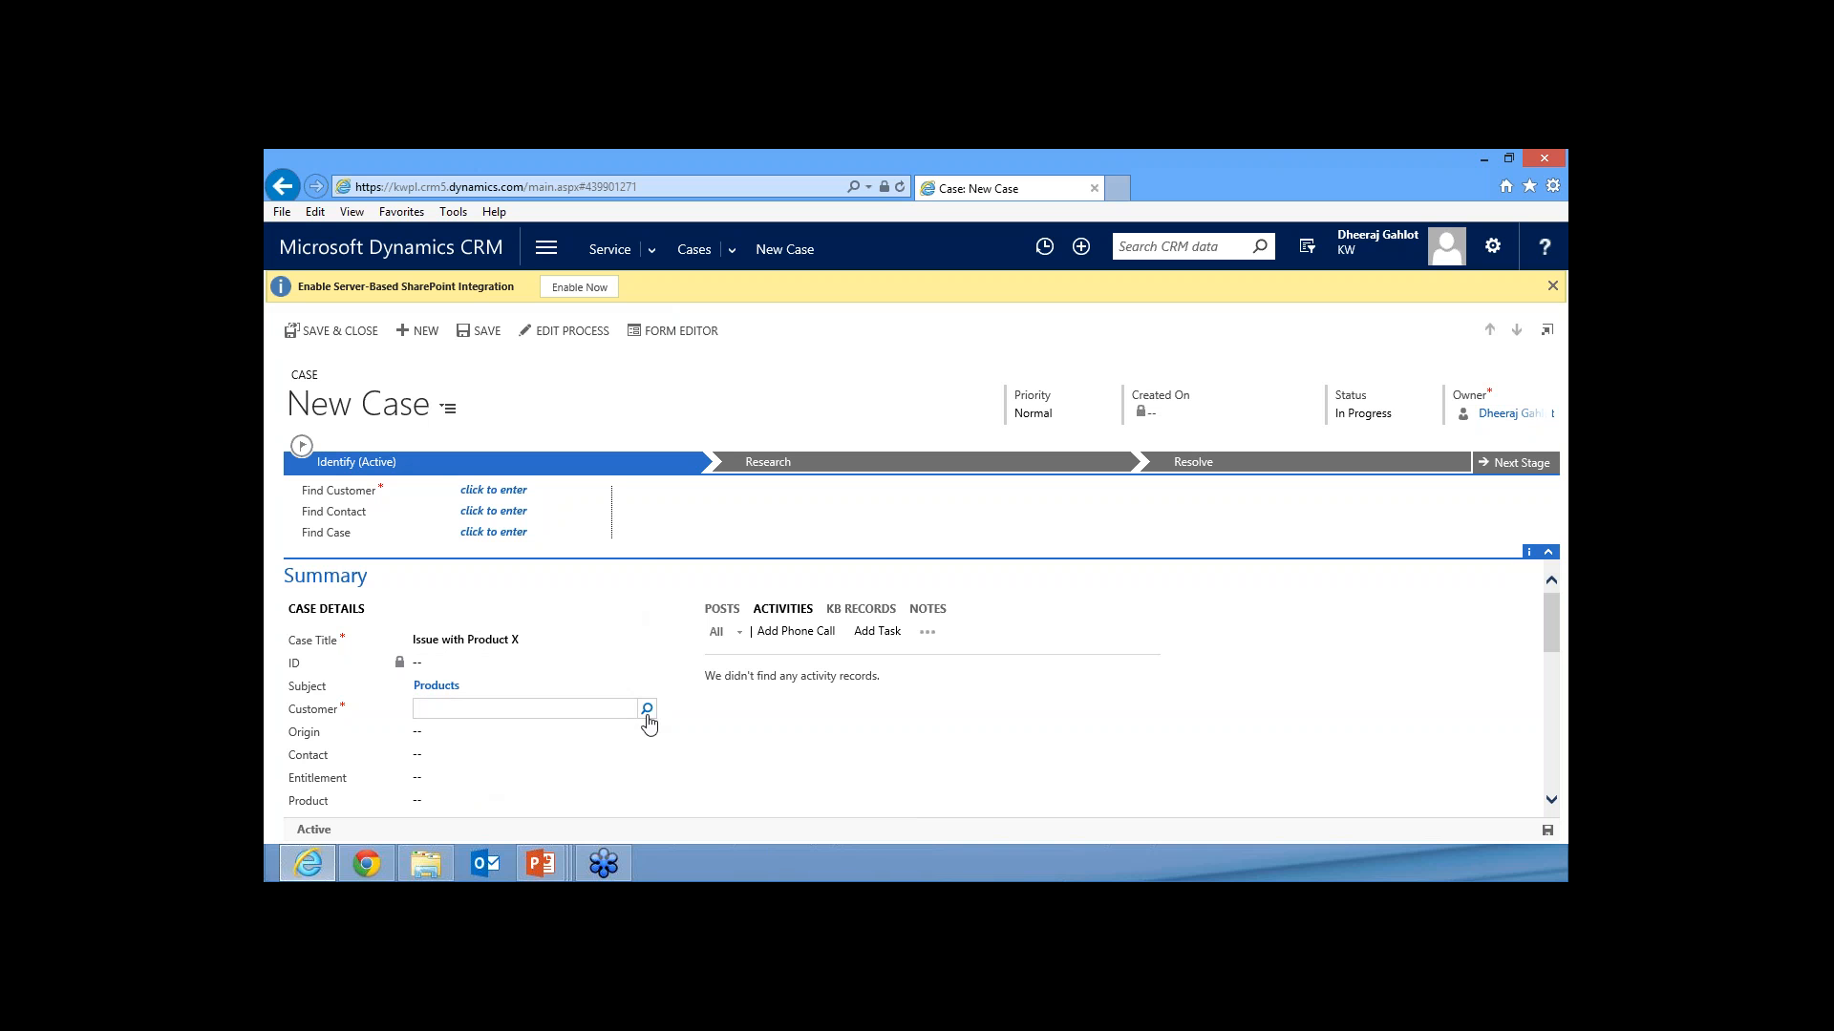
{"action": "left_click", "coordinate": [648, 717]}
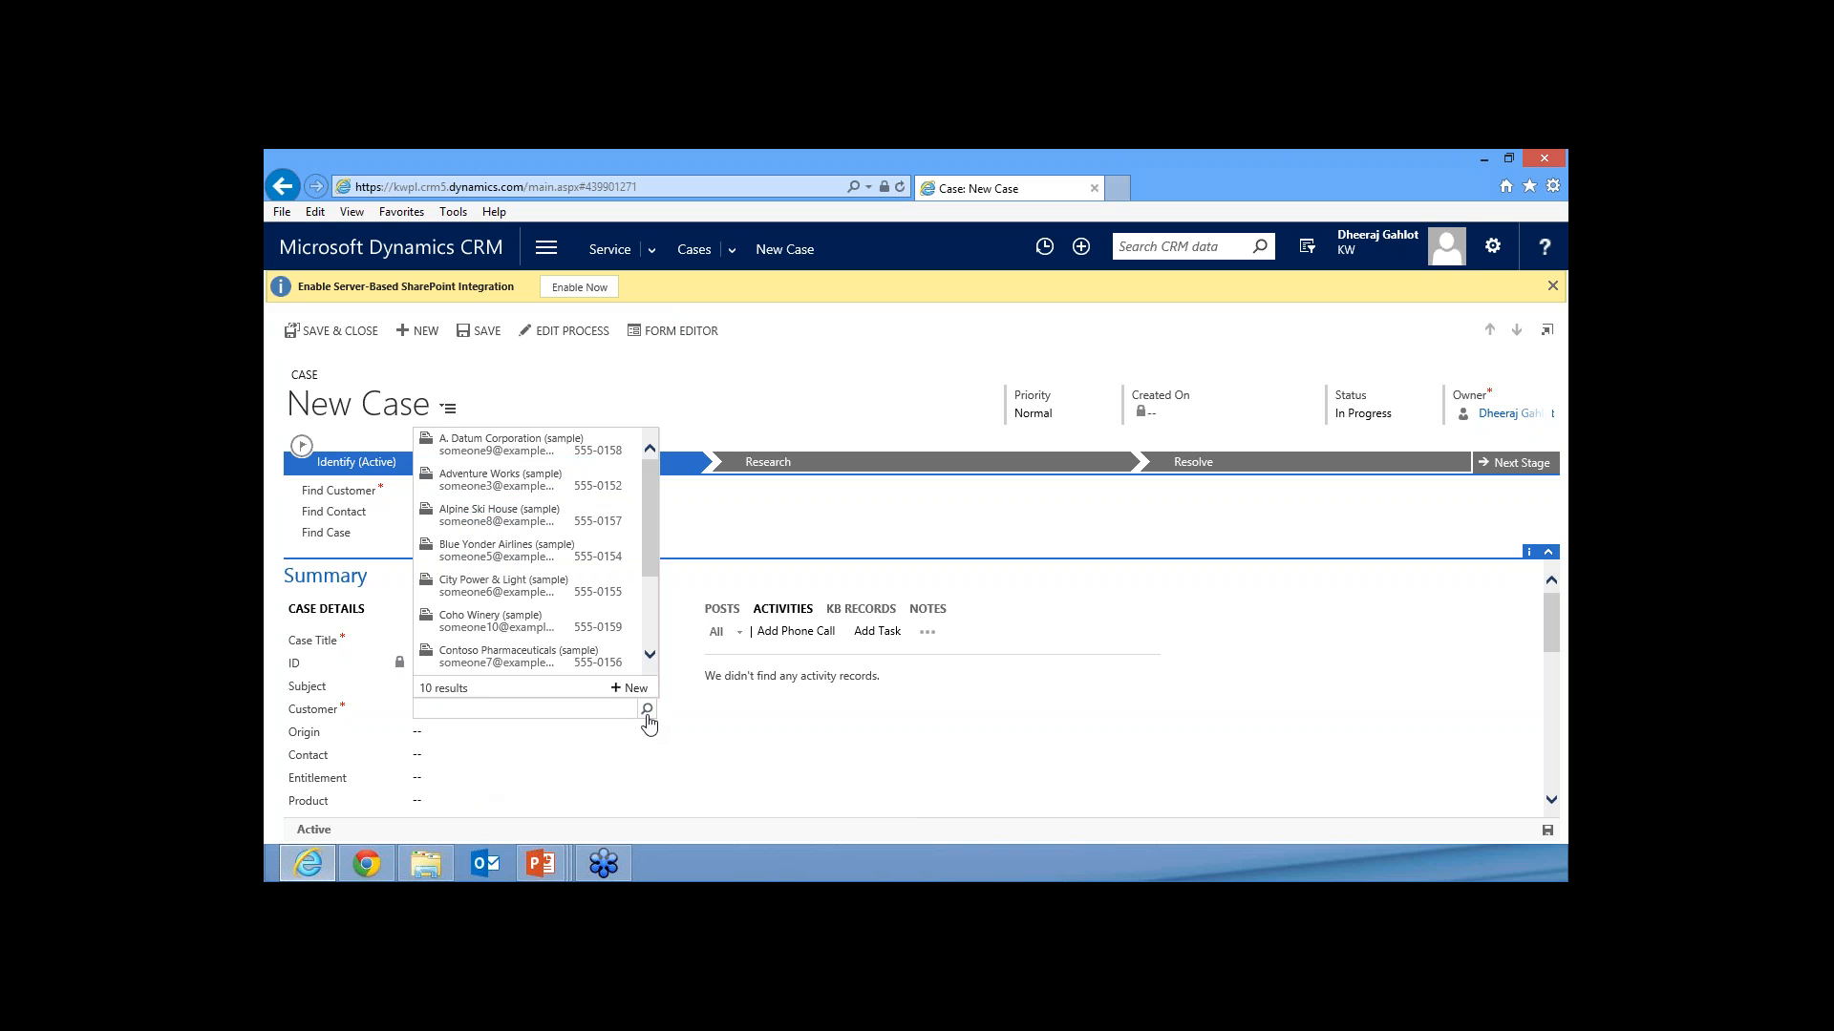
{"action": "left_click", "coordinate": [521, 496]}
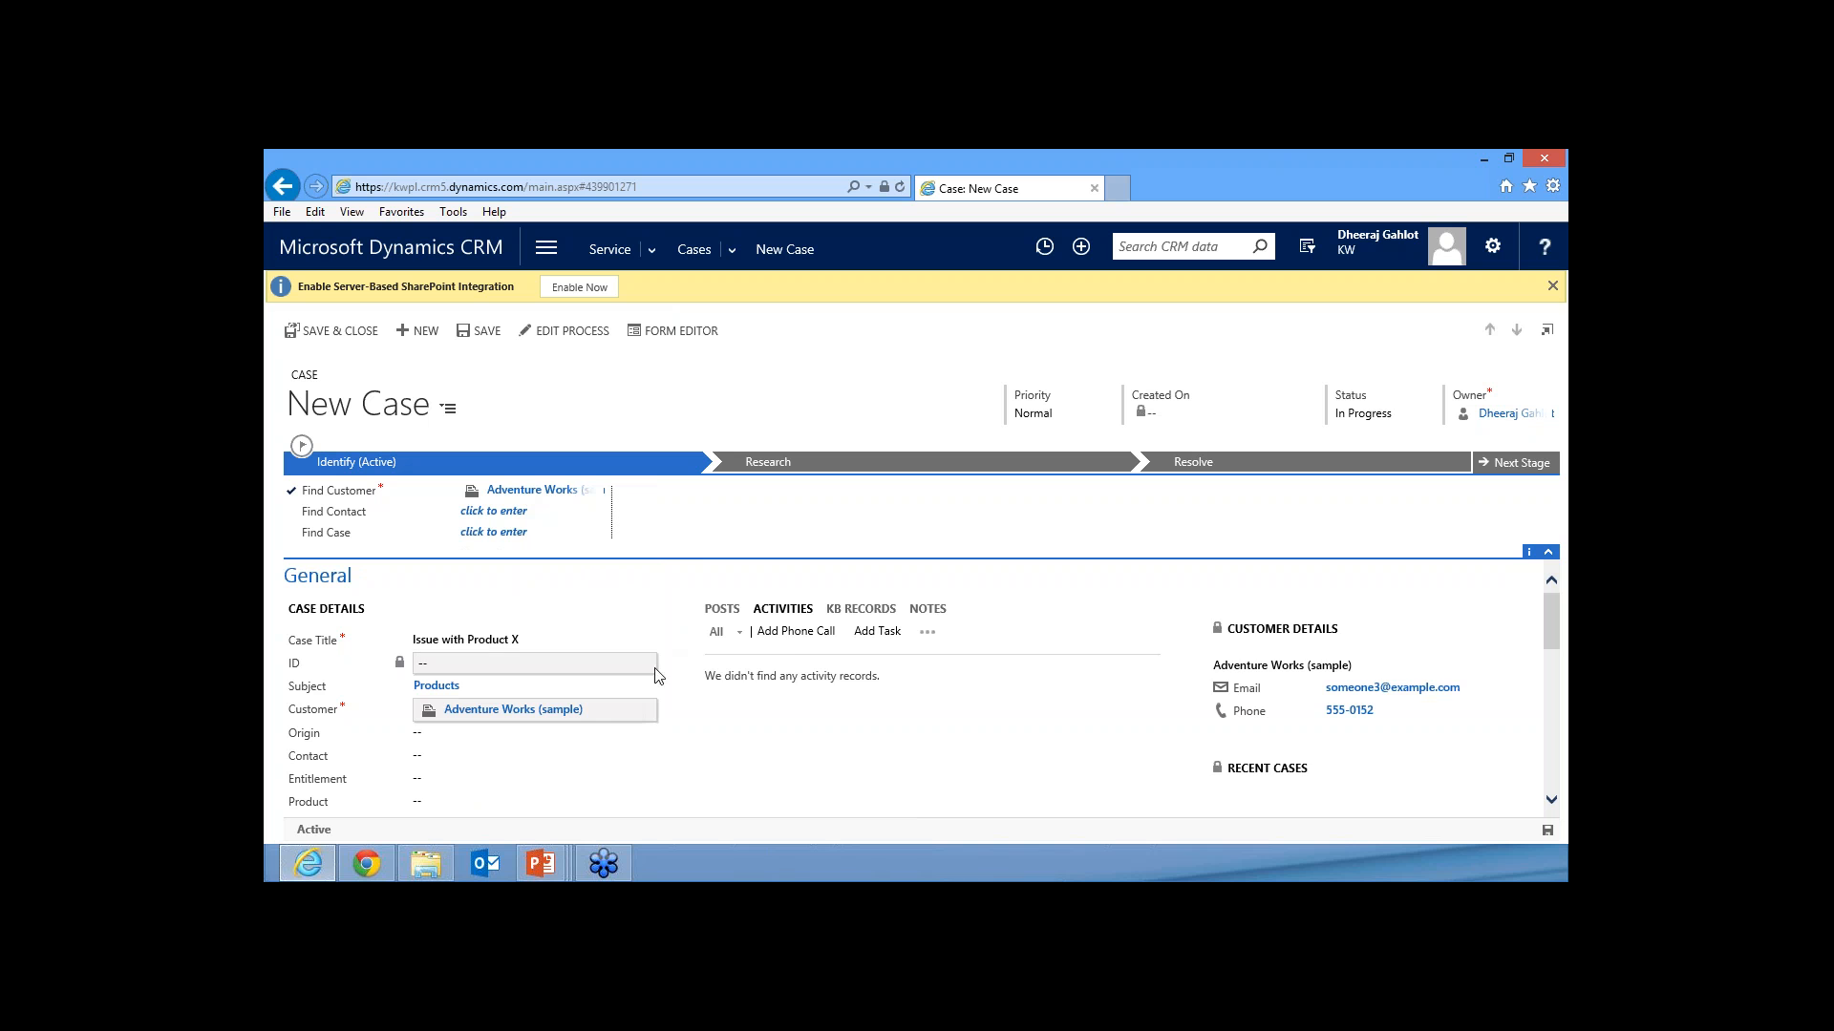
- View the full record lookup for the Customer field with its option to create a new record, and close it without a change
{"action": "scroll", "coordinate": [668, 702], "scroll_direction": "down", "scroll_amount": 1}
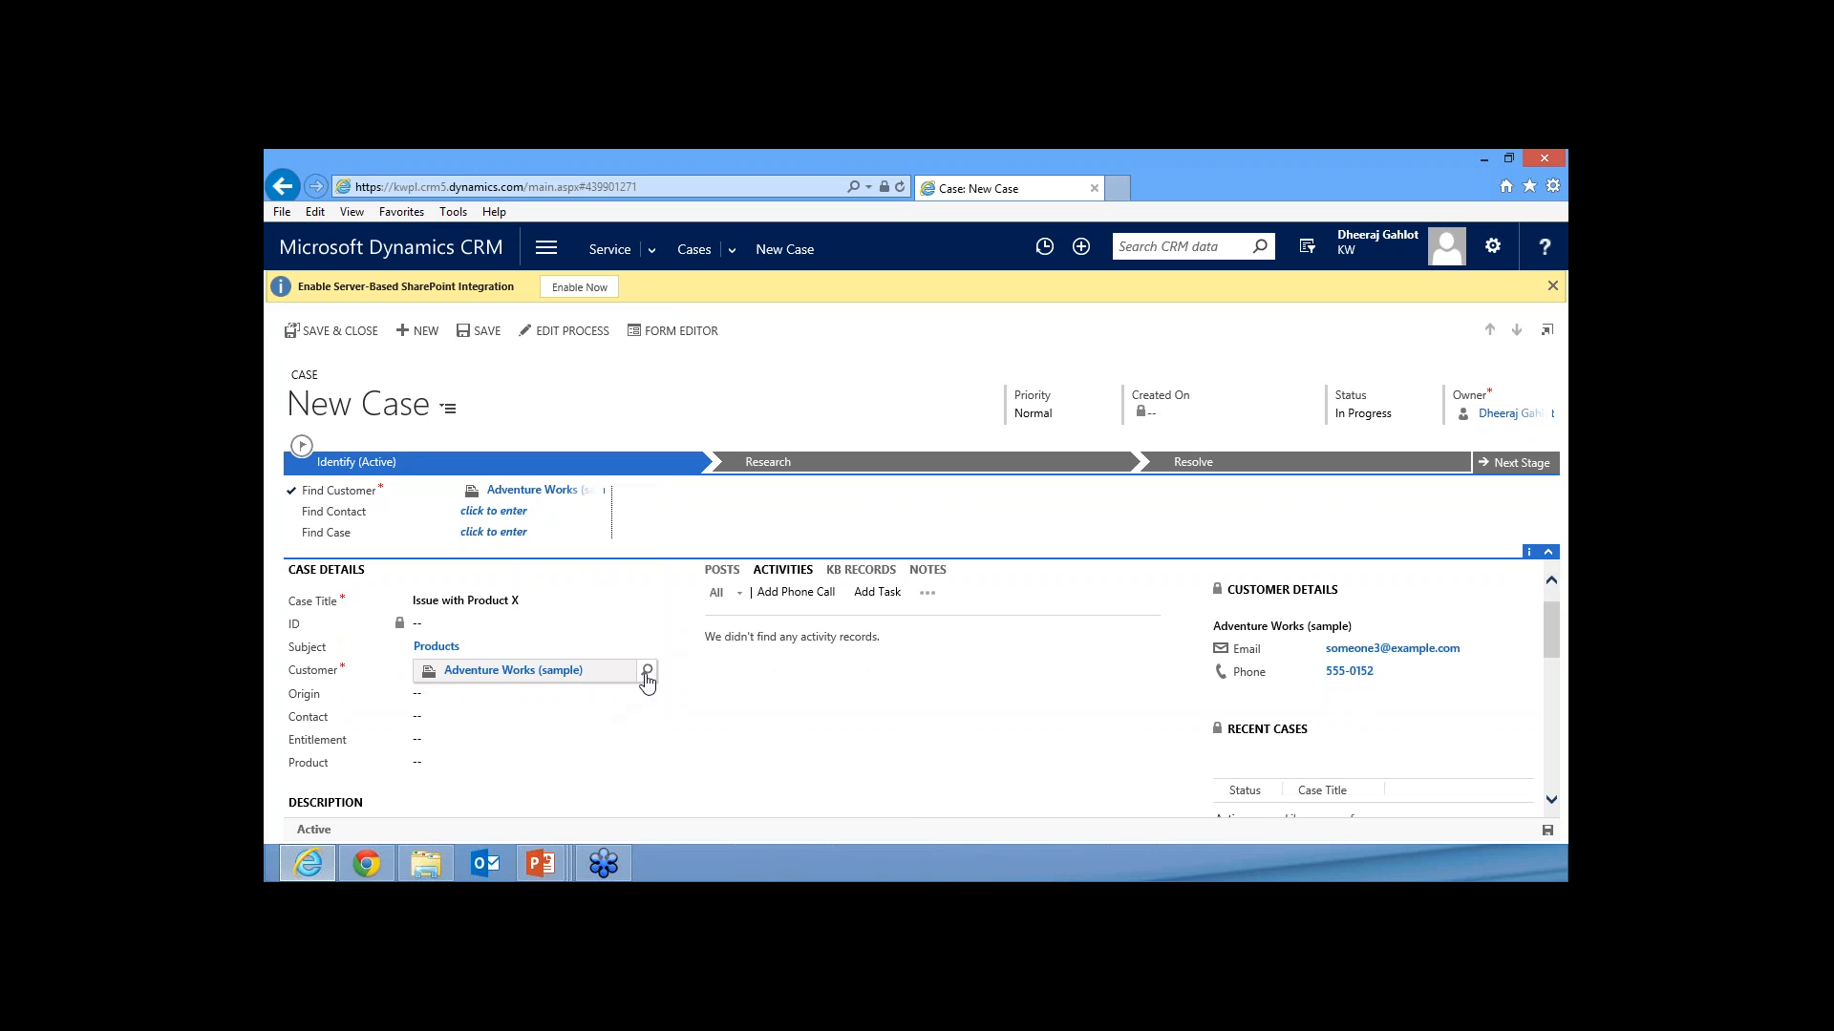
{"action": "left_click", "coordinate": [648, 676]}
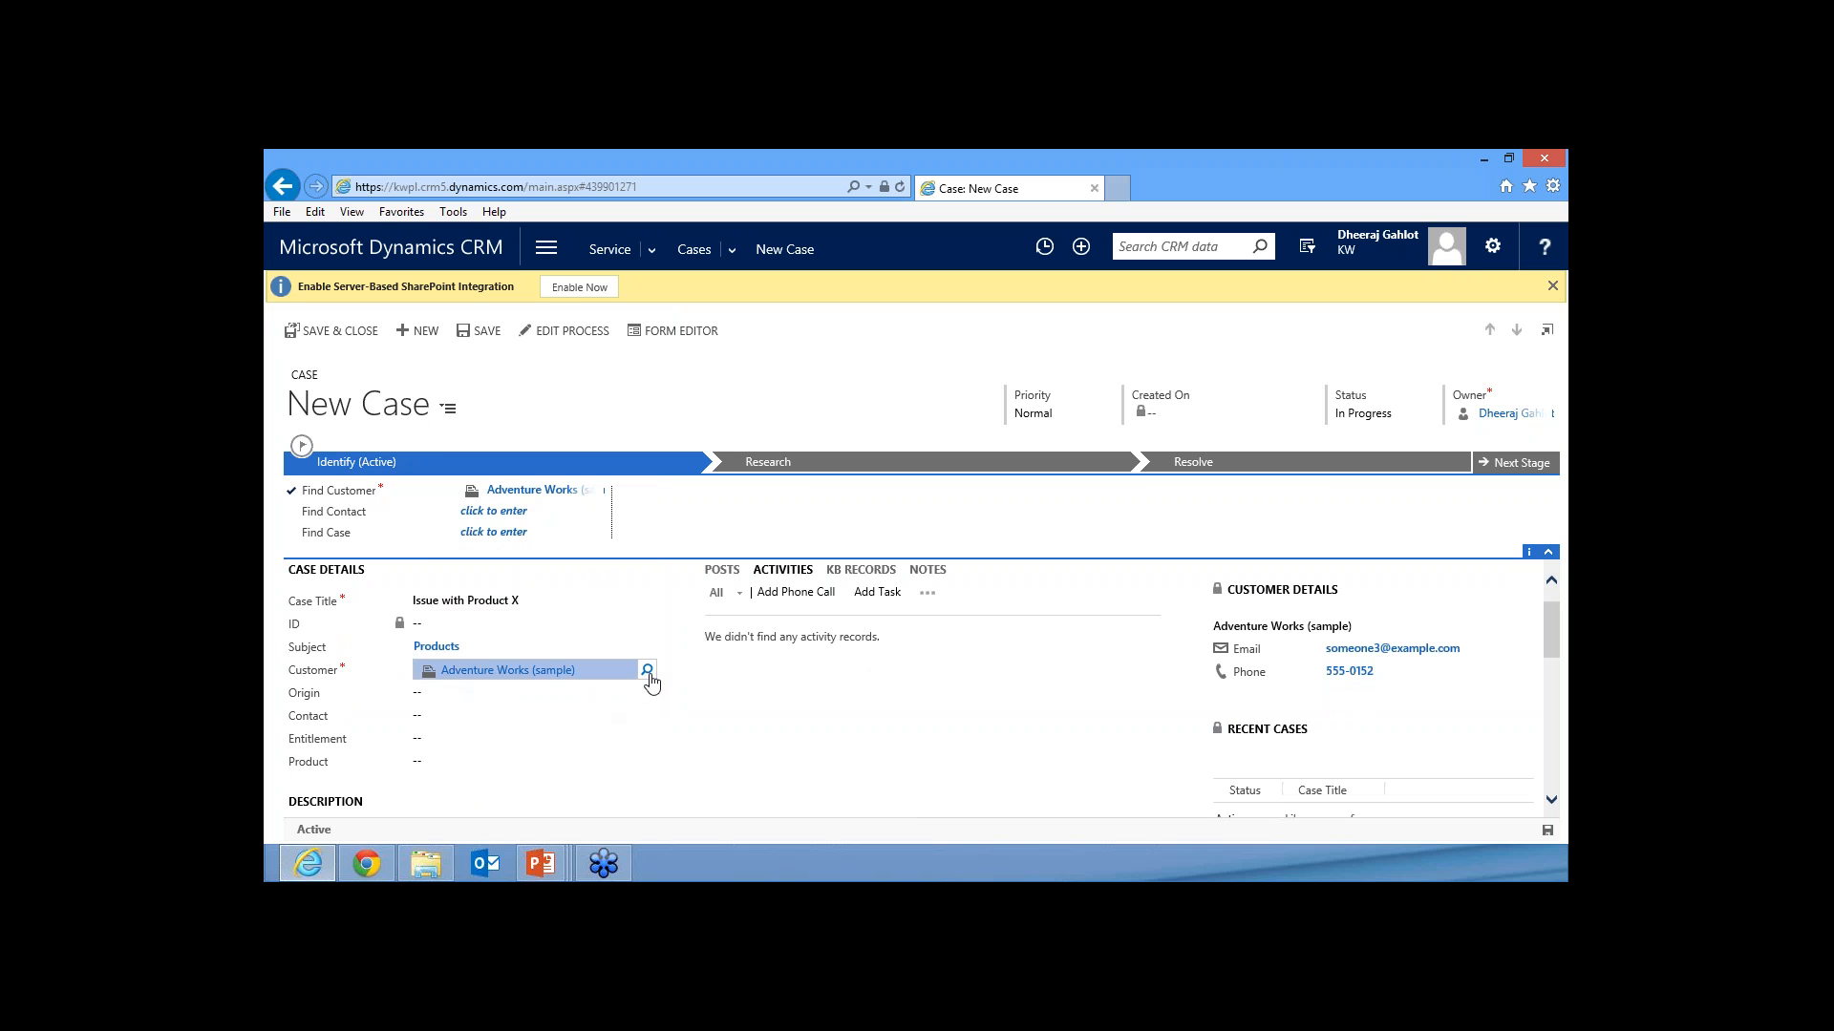
{"action": "left_click", "coordinate": [648, 674]}
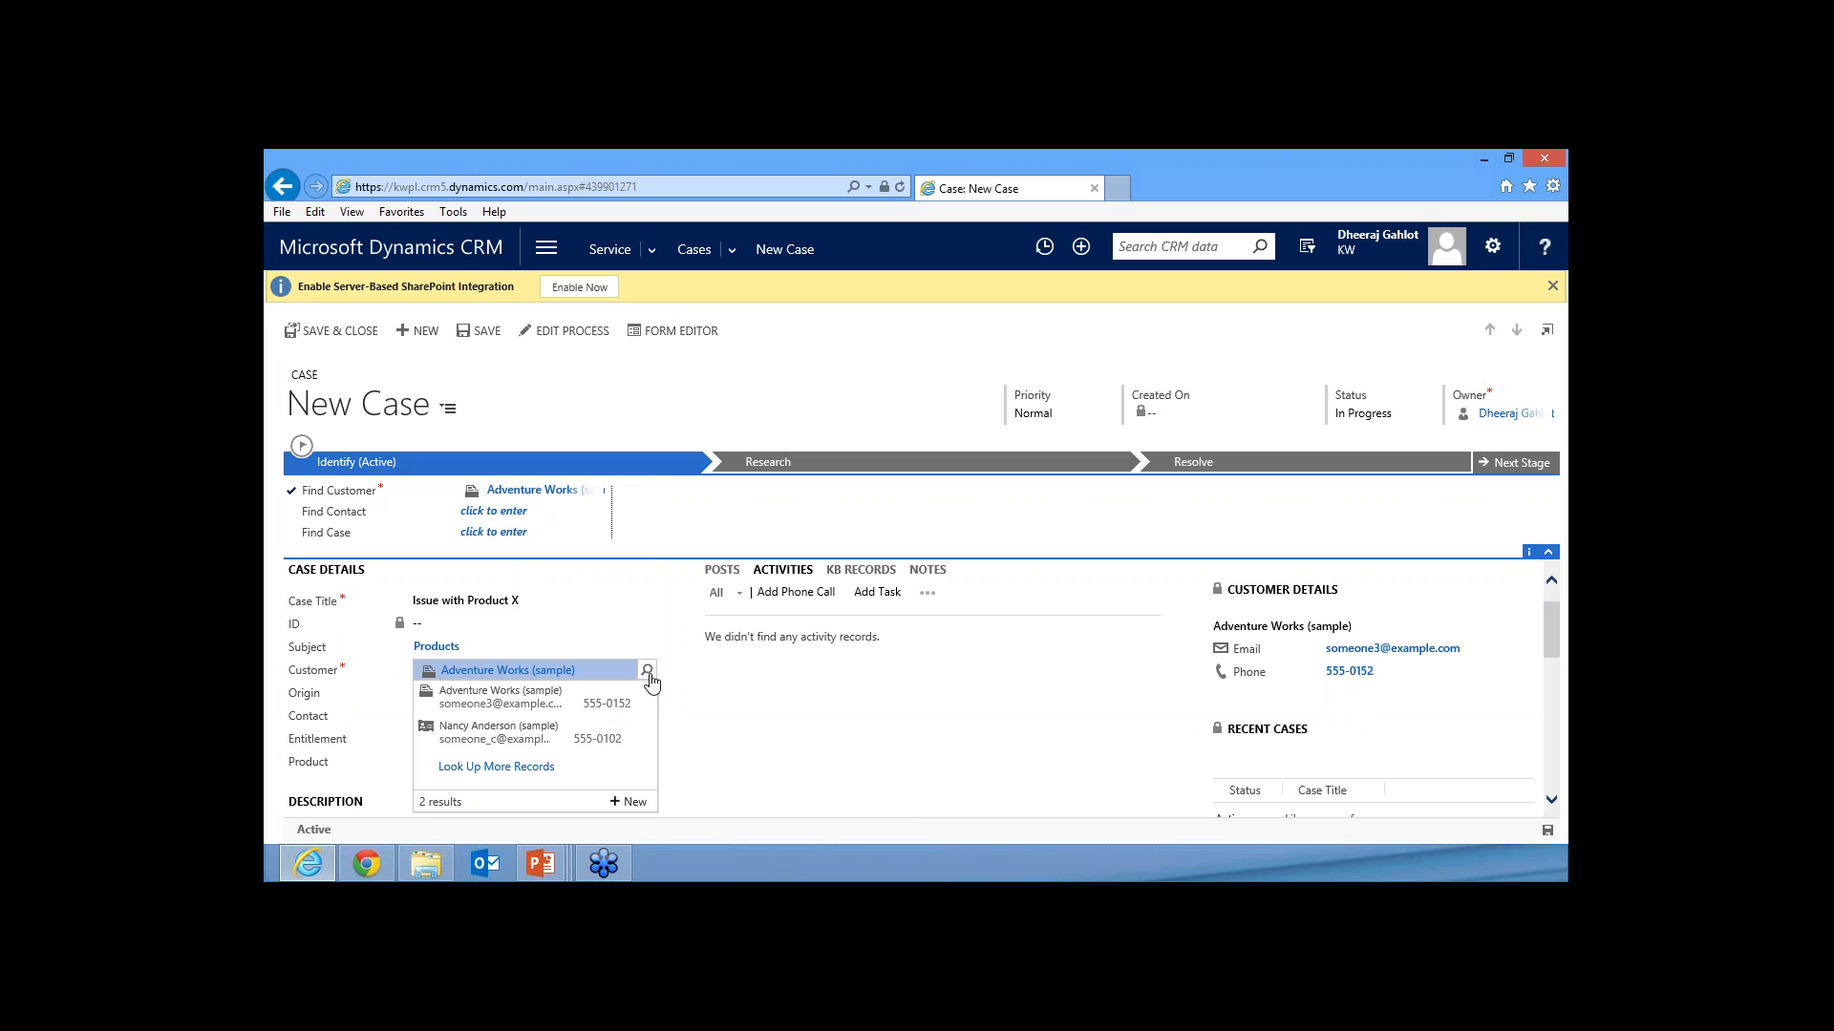
{"action": "left_click", "coordinate": [492, 769]}
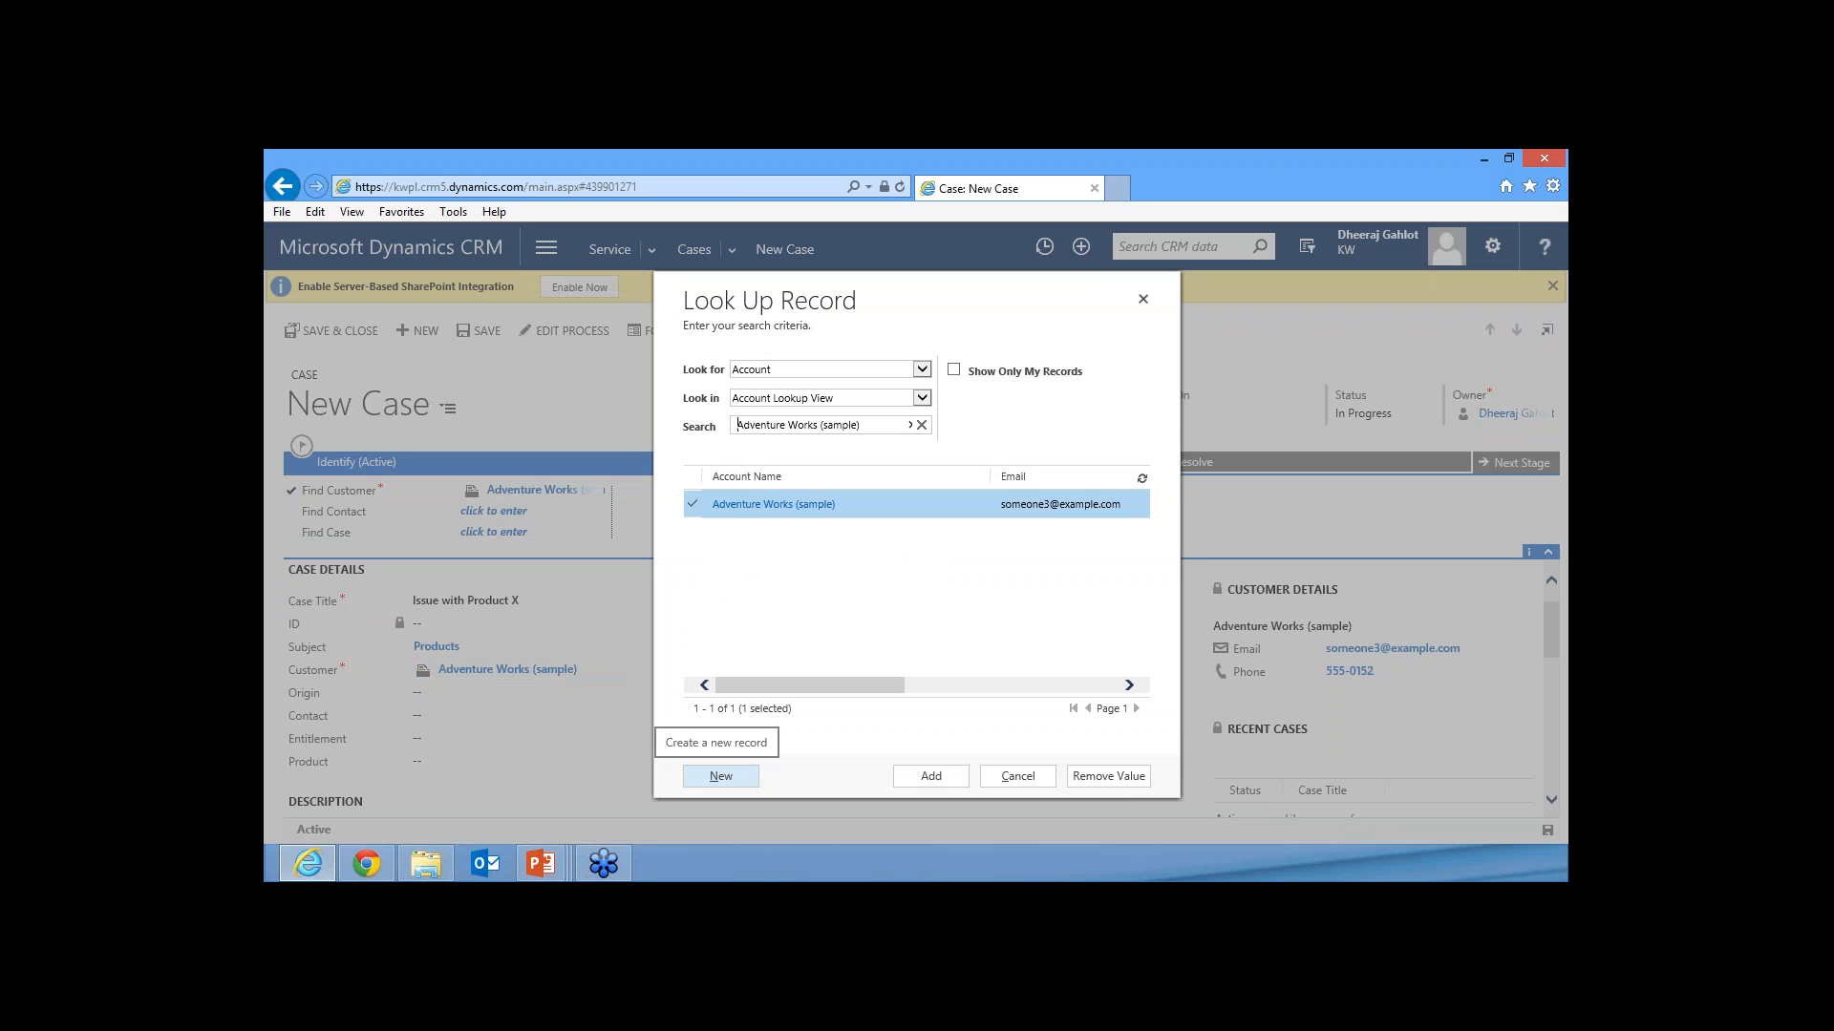
{"action": "left_click", "coordinate": [731, 772]}
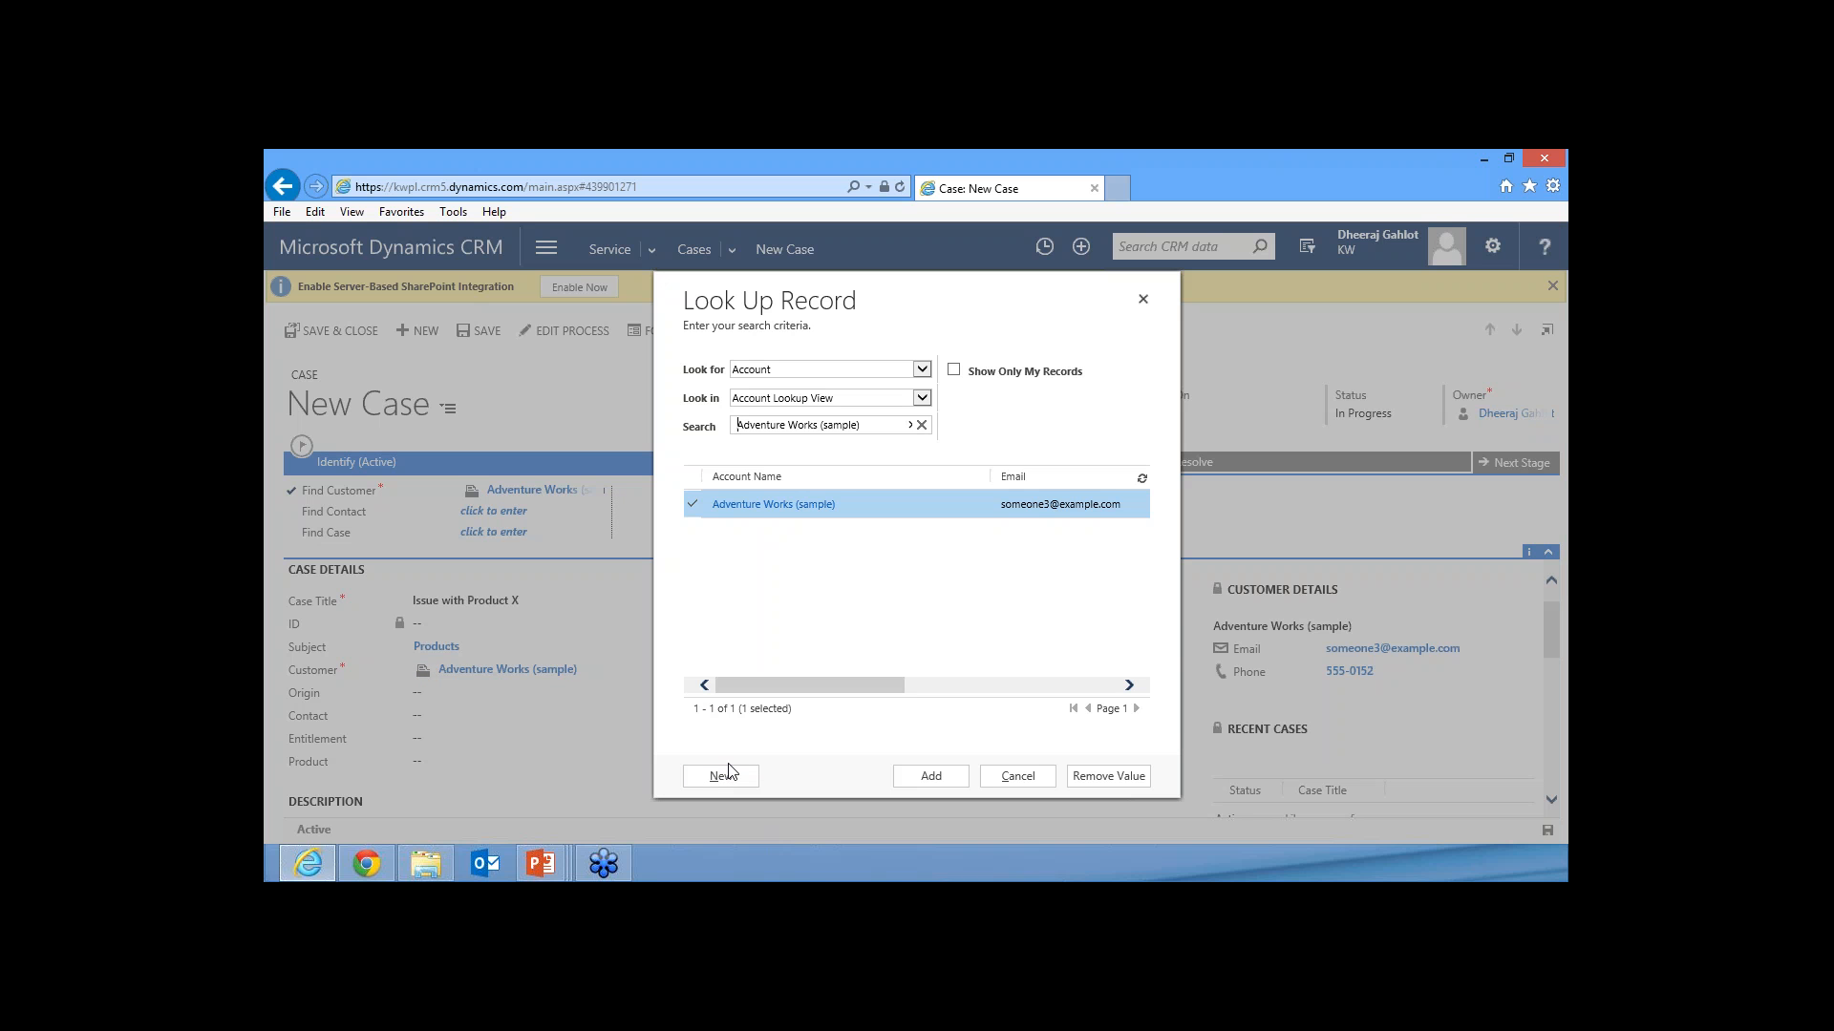
{"action": "left_click", "coordinate": [1143, 300]}
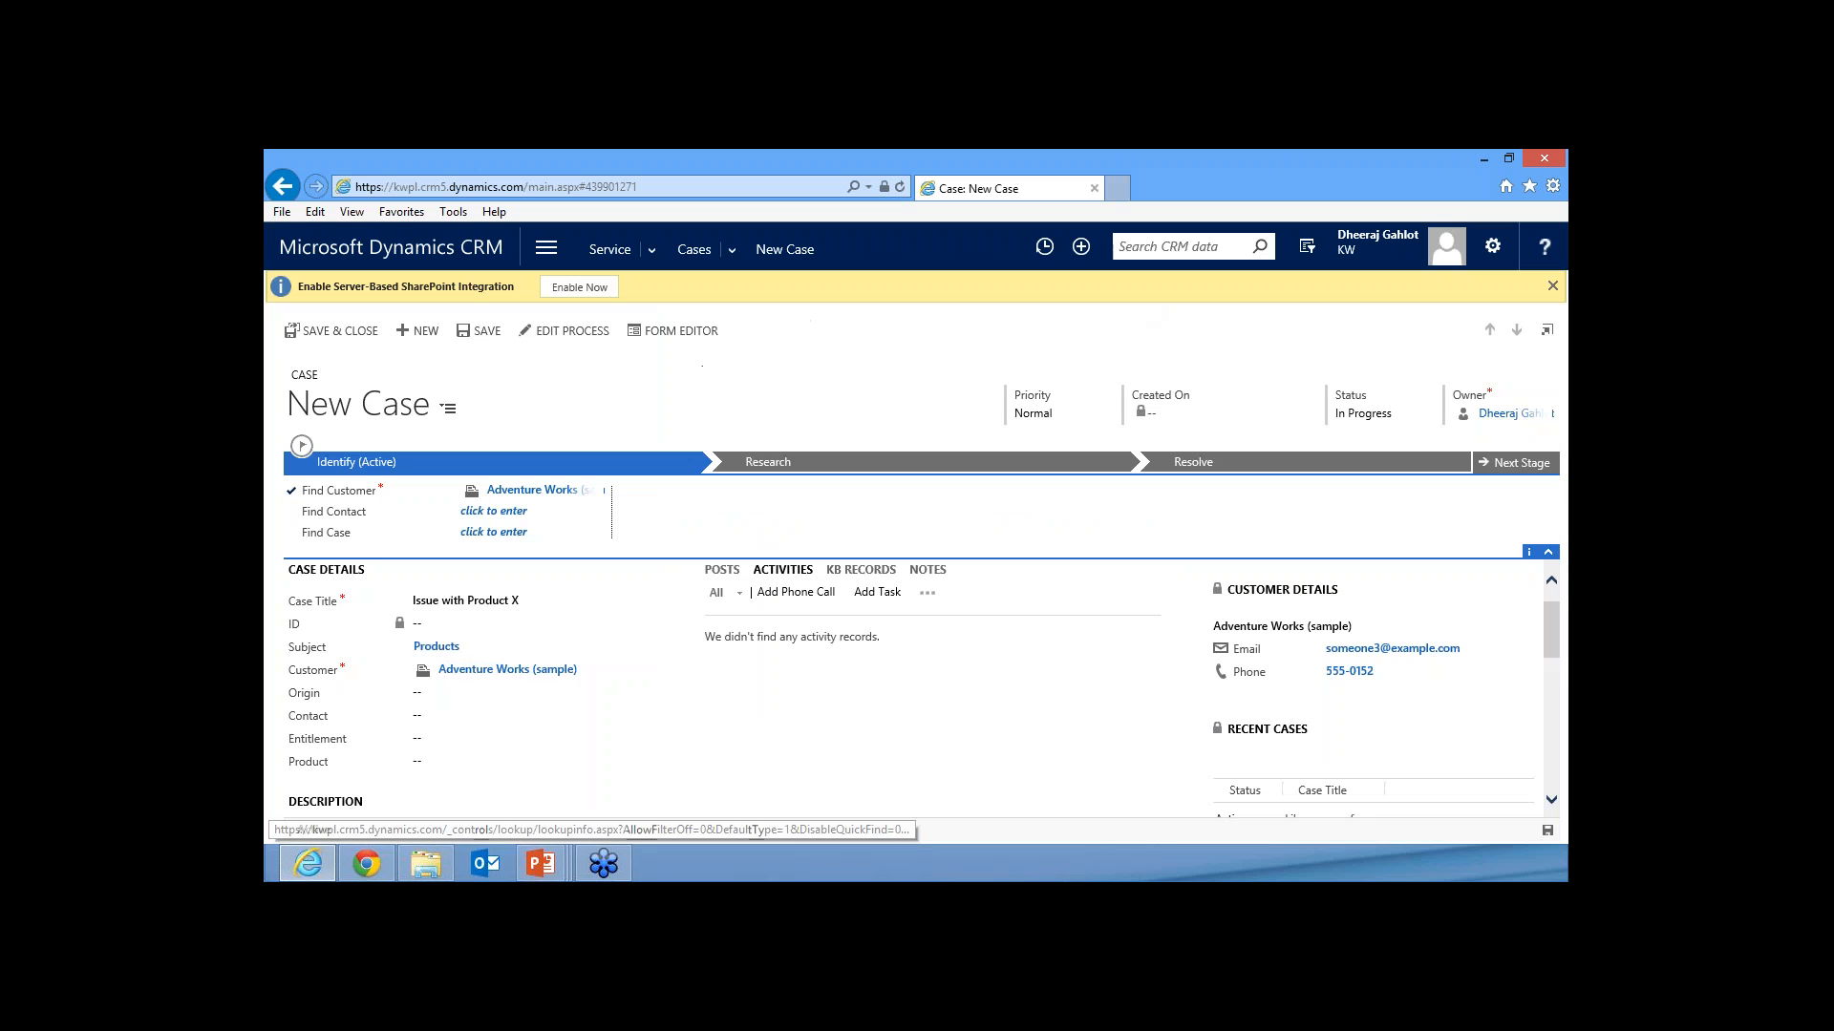
- Set the case's Origin to Phone and save the new case
{"action": "scroll", "coordinate": [559, 694], "scroll_direction": "down", "scroll_amount": 1}
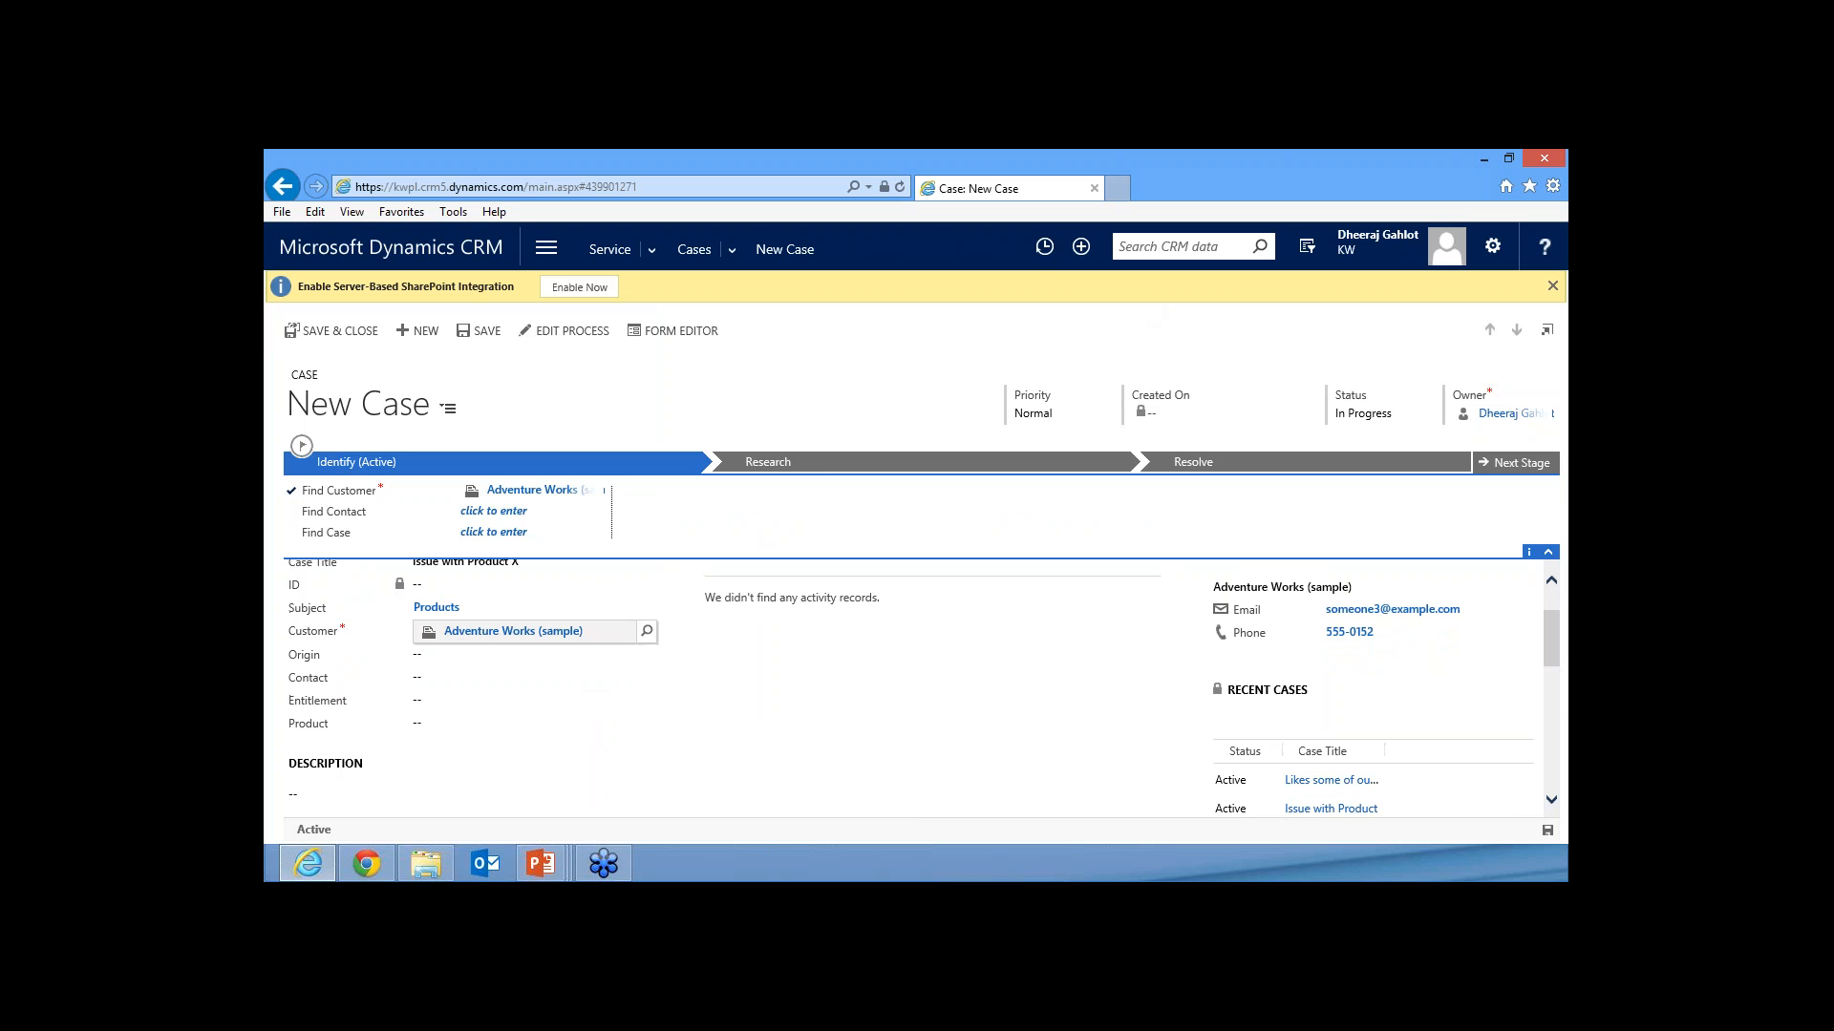
{"action": "left_click", "coordinate": [470, 655]}
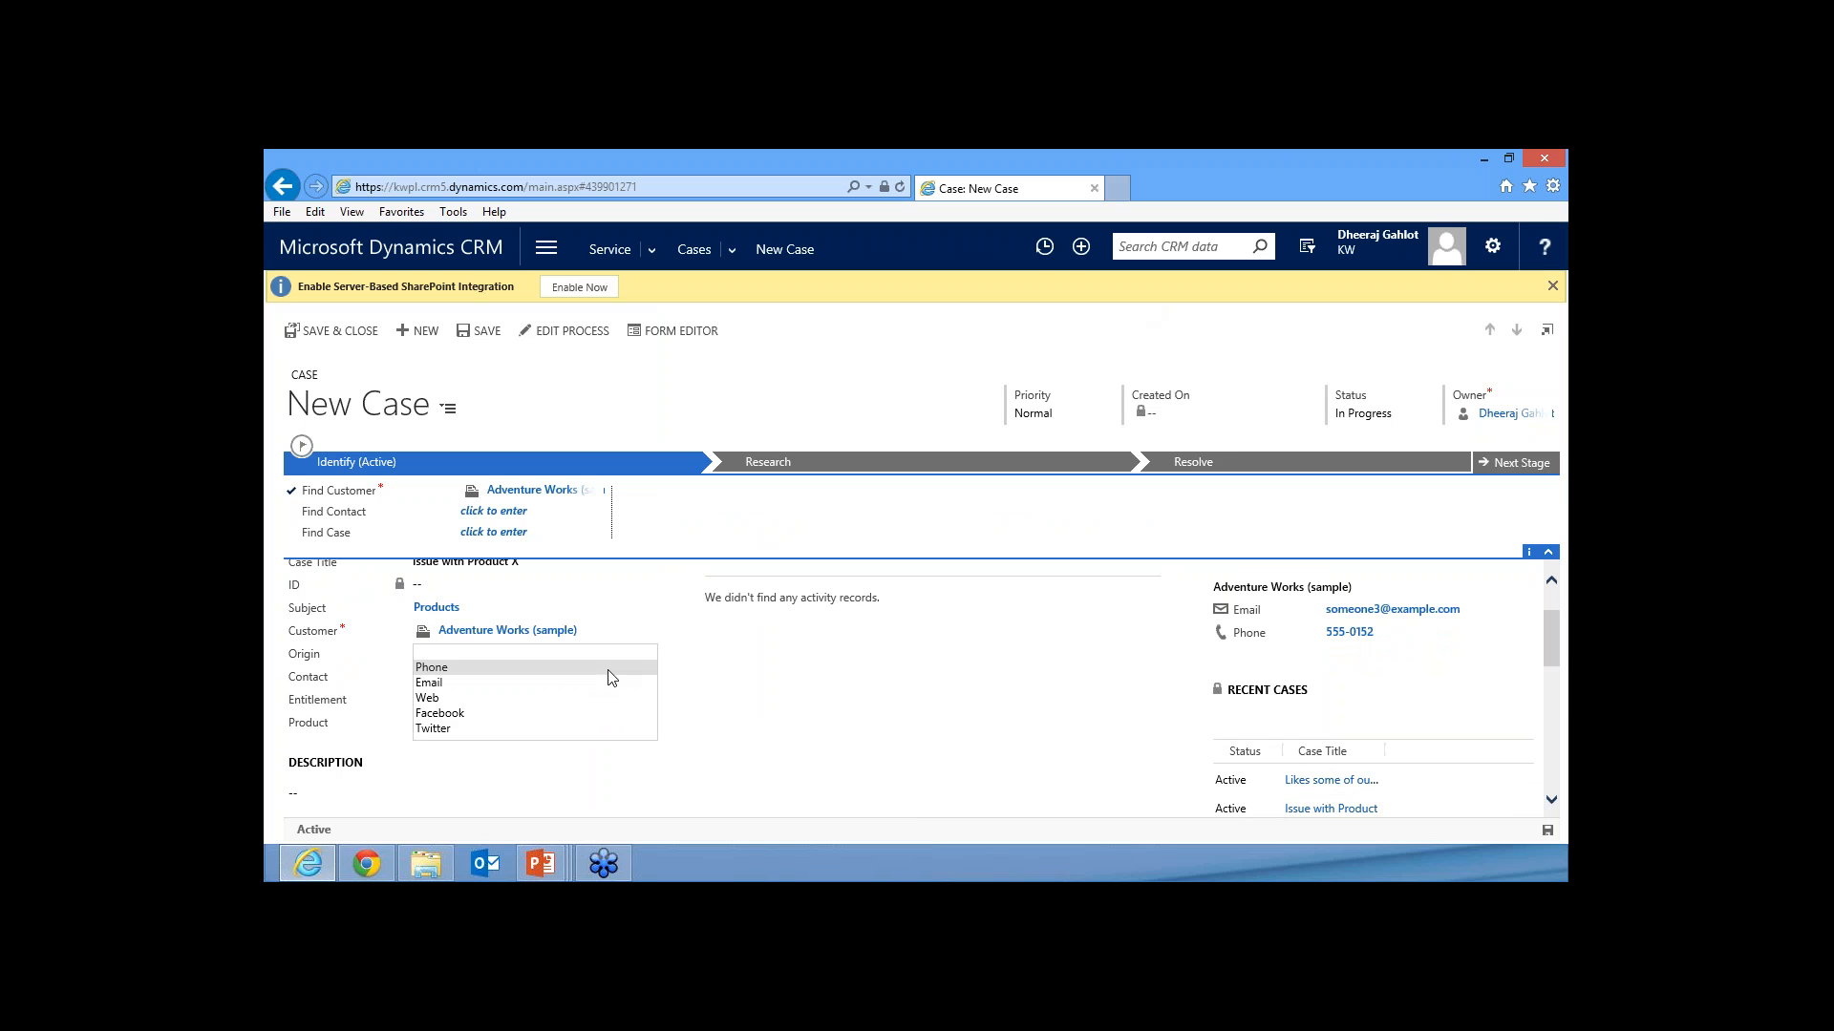
{"action": "left_click", "coordinate": [509, 666]}
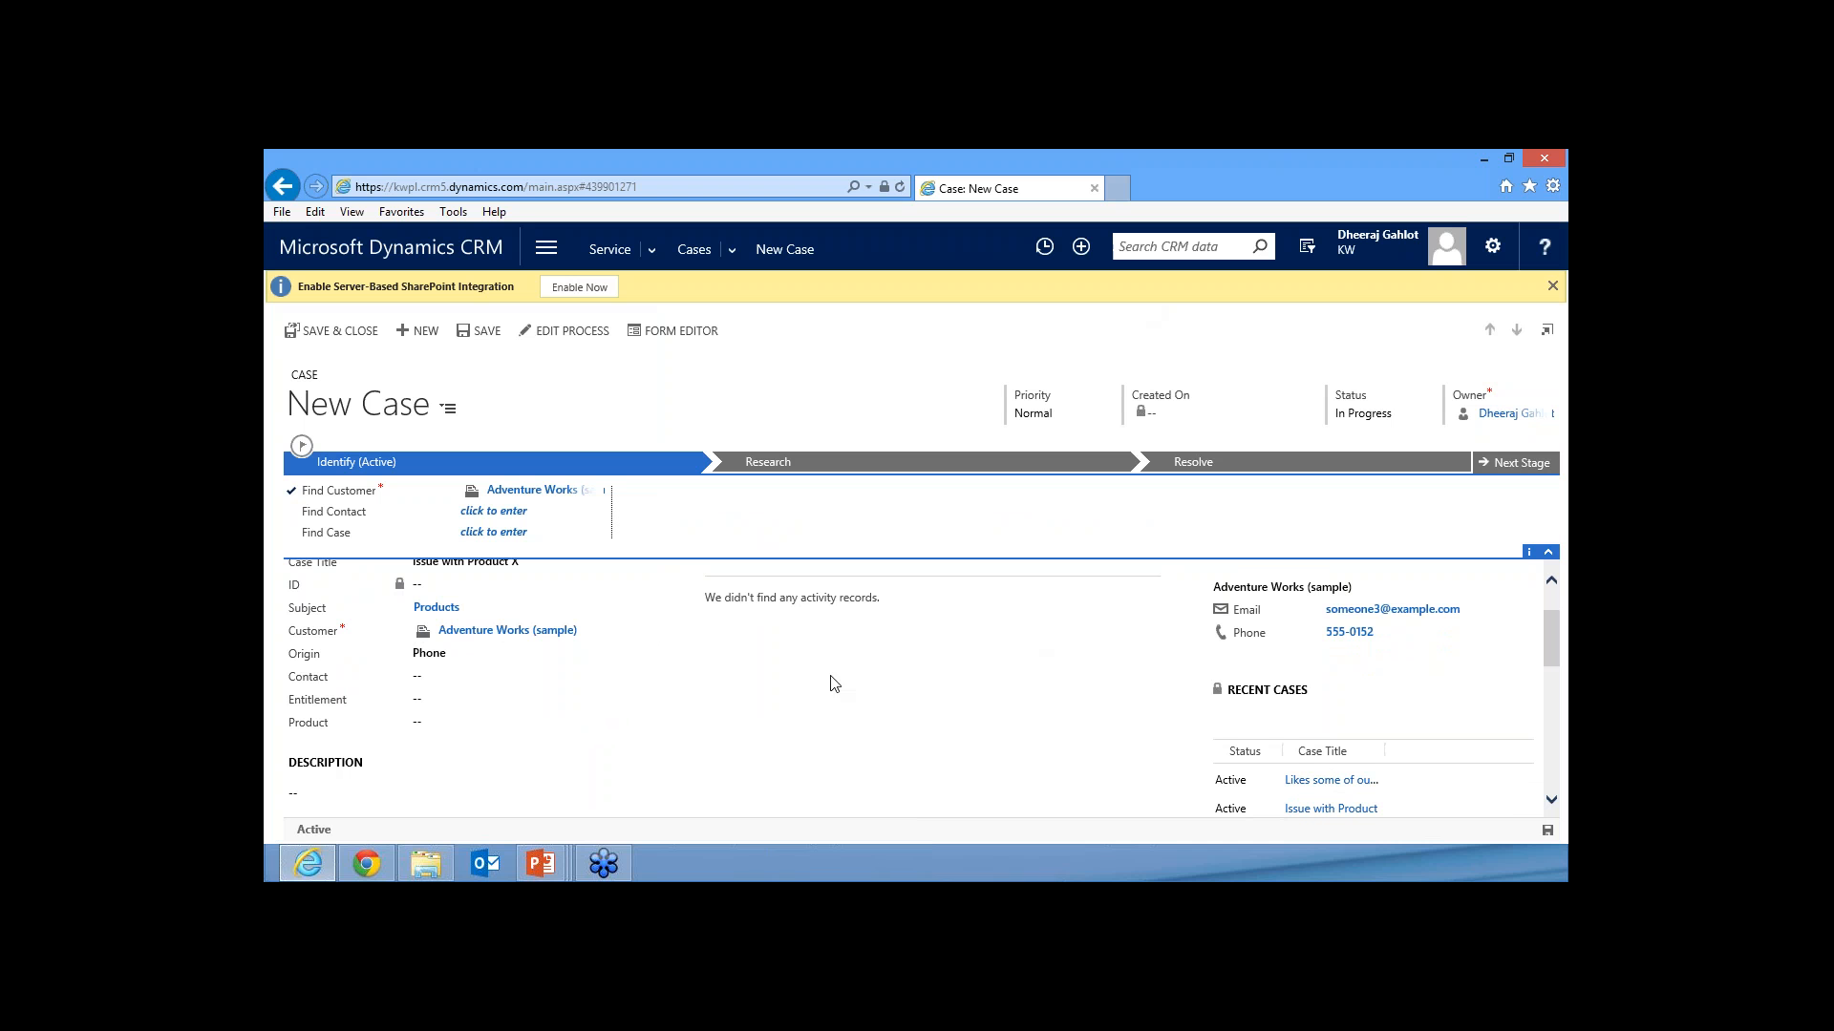
{"action": "left_click", "coordinate": [485, 331]}
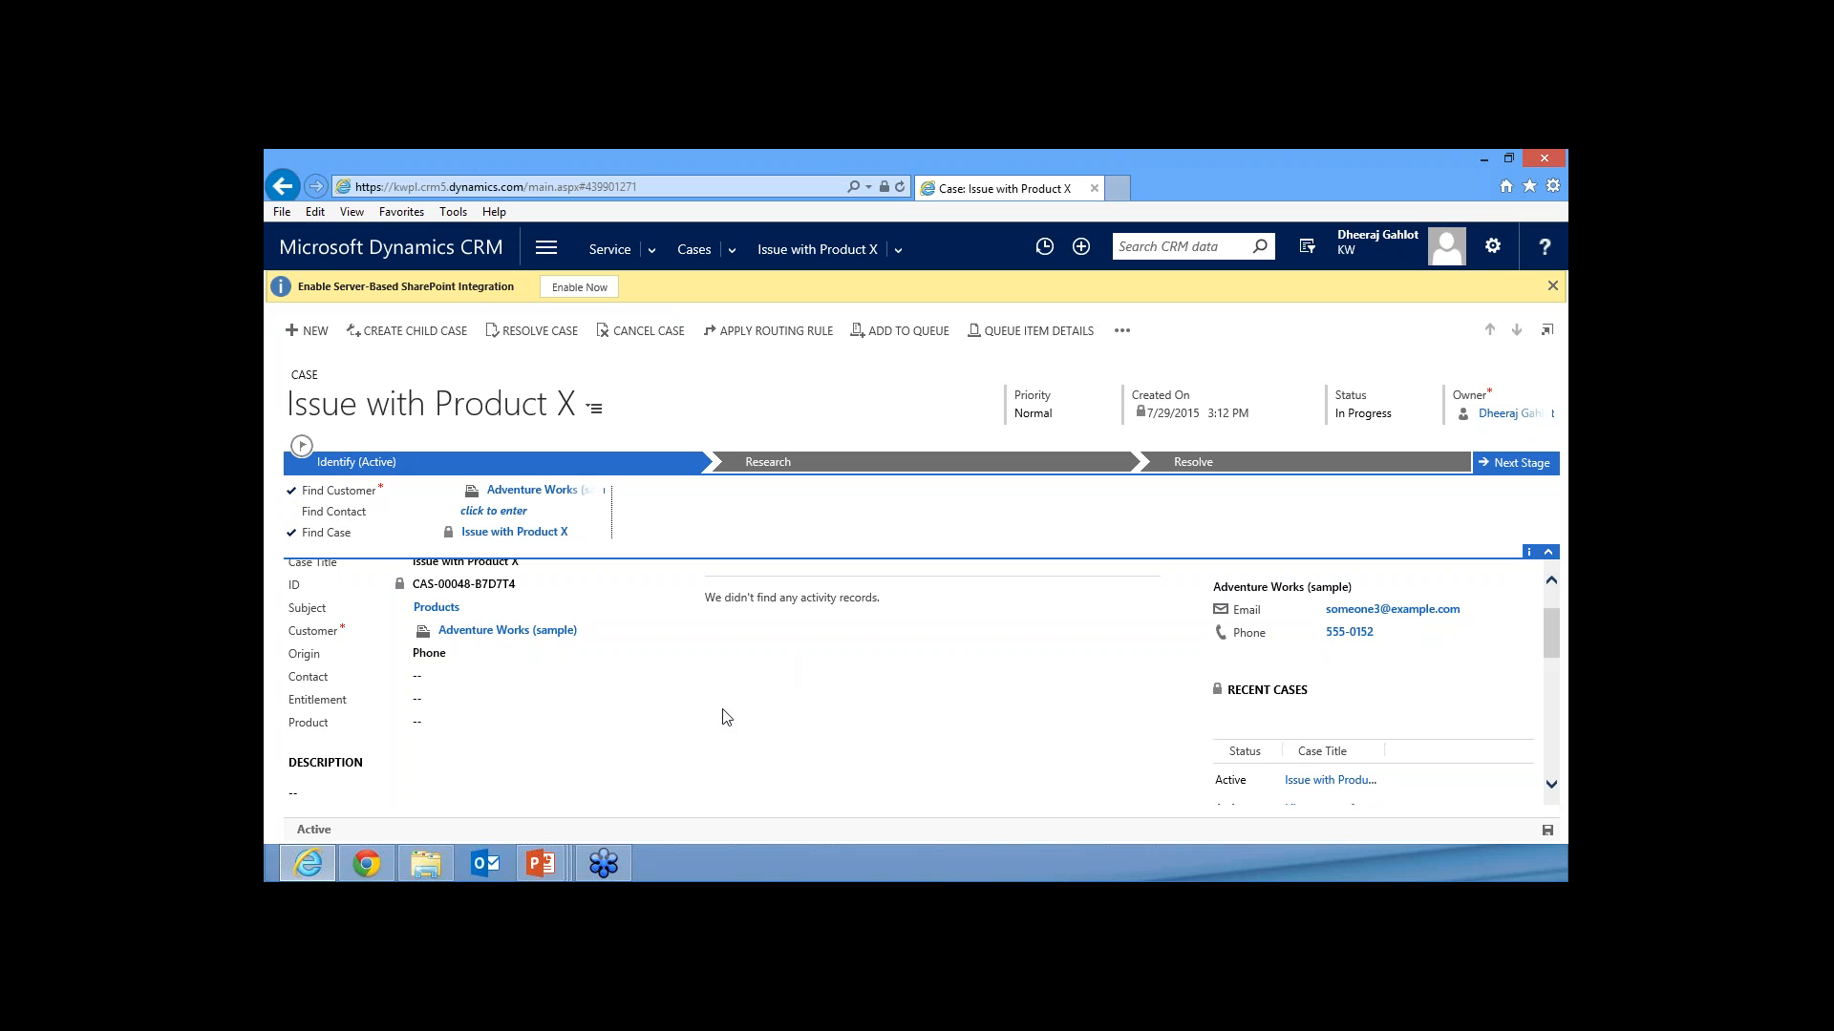
- Examine the case's empty Entitlement field, the Applicable SLA section and the customer's entitlement list
{"action": "scroll", "coordinate": [718, 721], "scroll_direction": "up", "scroll_amount": 1}
{"action": "scroll", "coordinate": [718, 721], "scroll_direction": "down", "scroll_amount": 1}
{"action": "left_click", "coordinate": [647, 705]}
{"action": "left_click", "coordinate": [867, 702]}
{"action": "scroll", "coordinate": [867, 702], "scroll_direction": "down", "scroll_amount": 1}
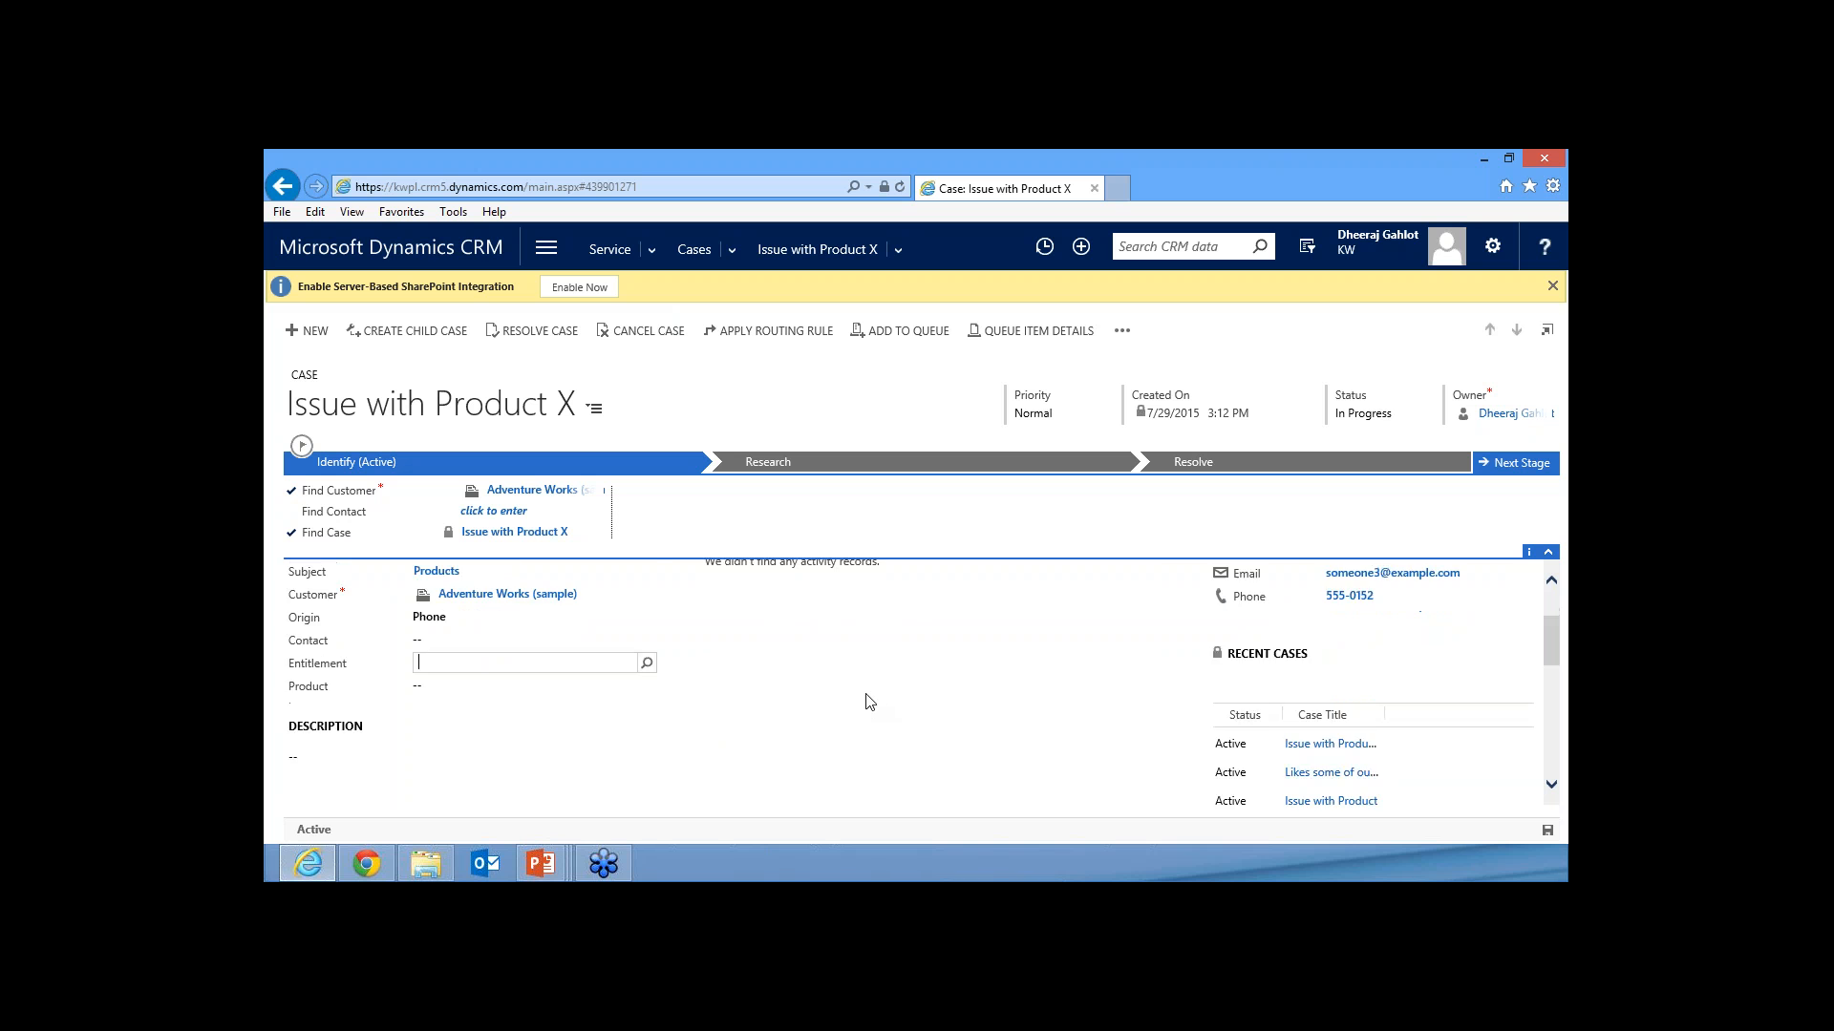
{"action": "scroll", "coordinate": [870, 702], "scroll_direction": "down", "scroll_amount": 3}
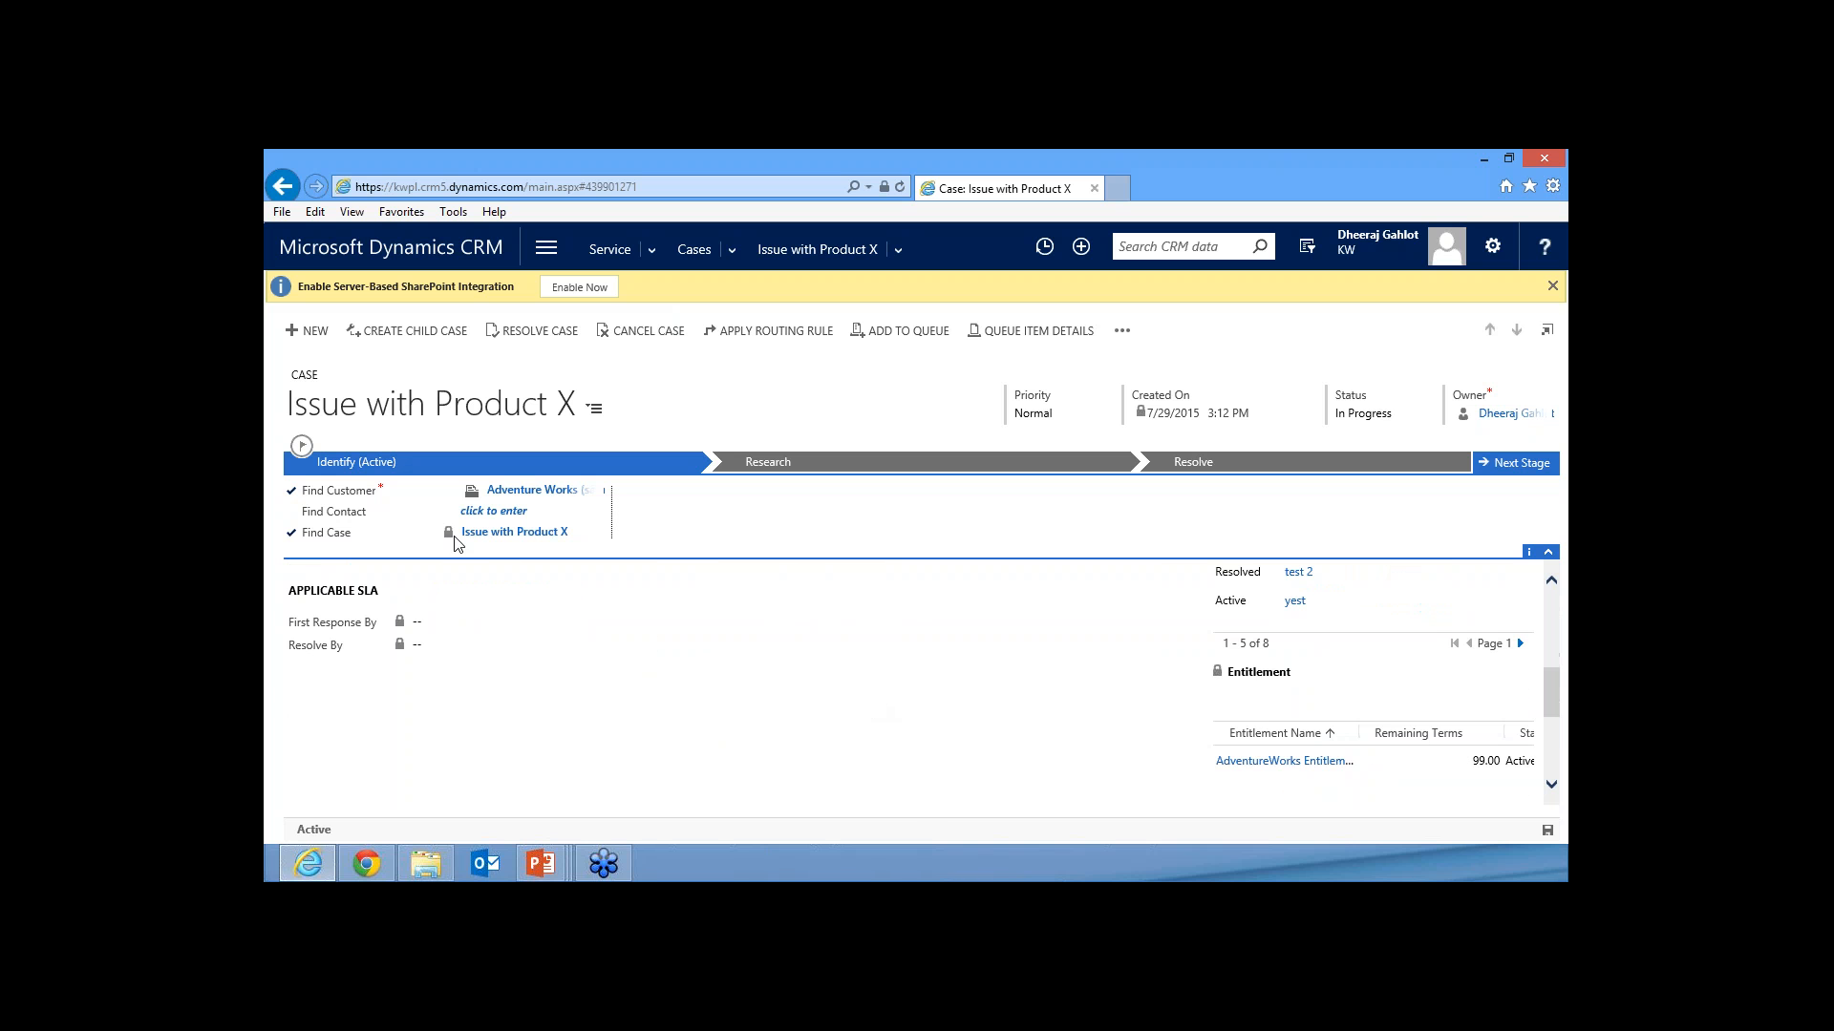
{"action": "scroll", "coordinate": [1375, 669], "scroll_direction": "up", "scroll_amount": 3}
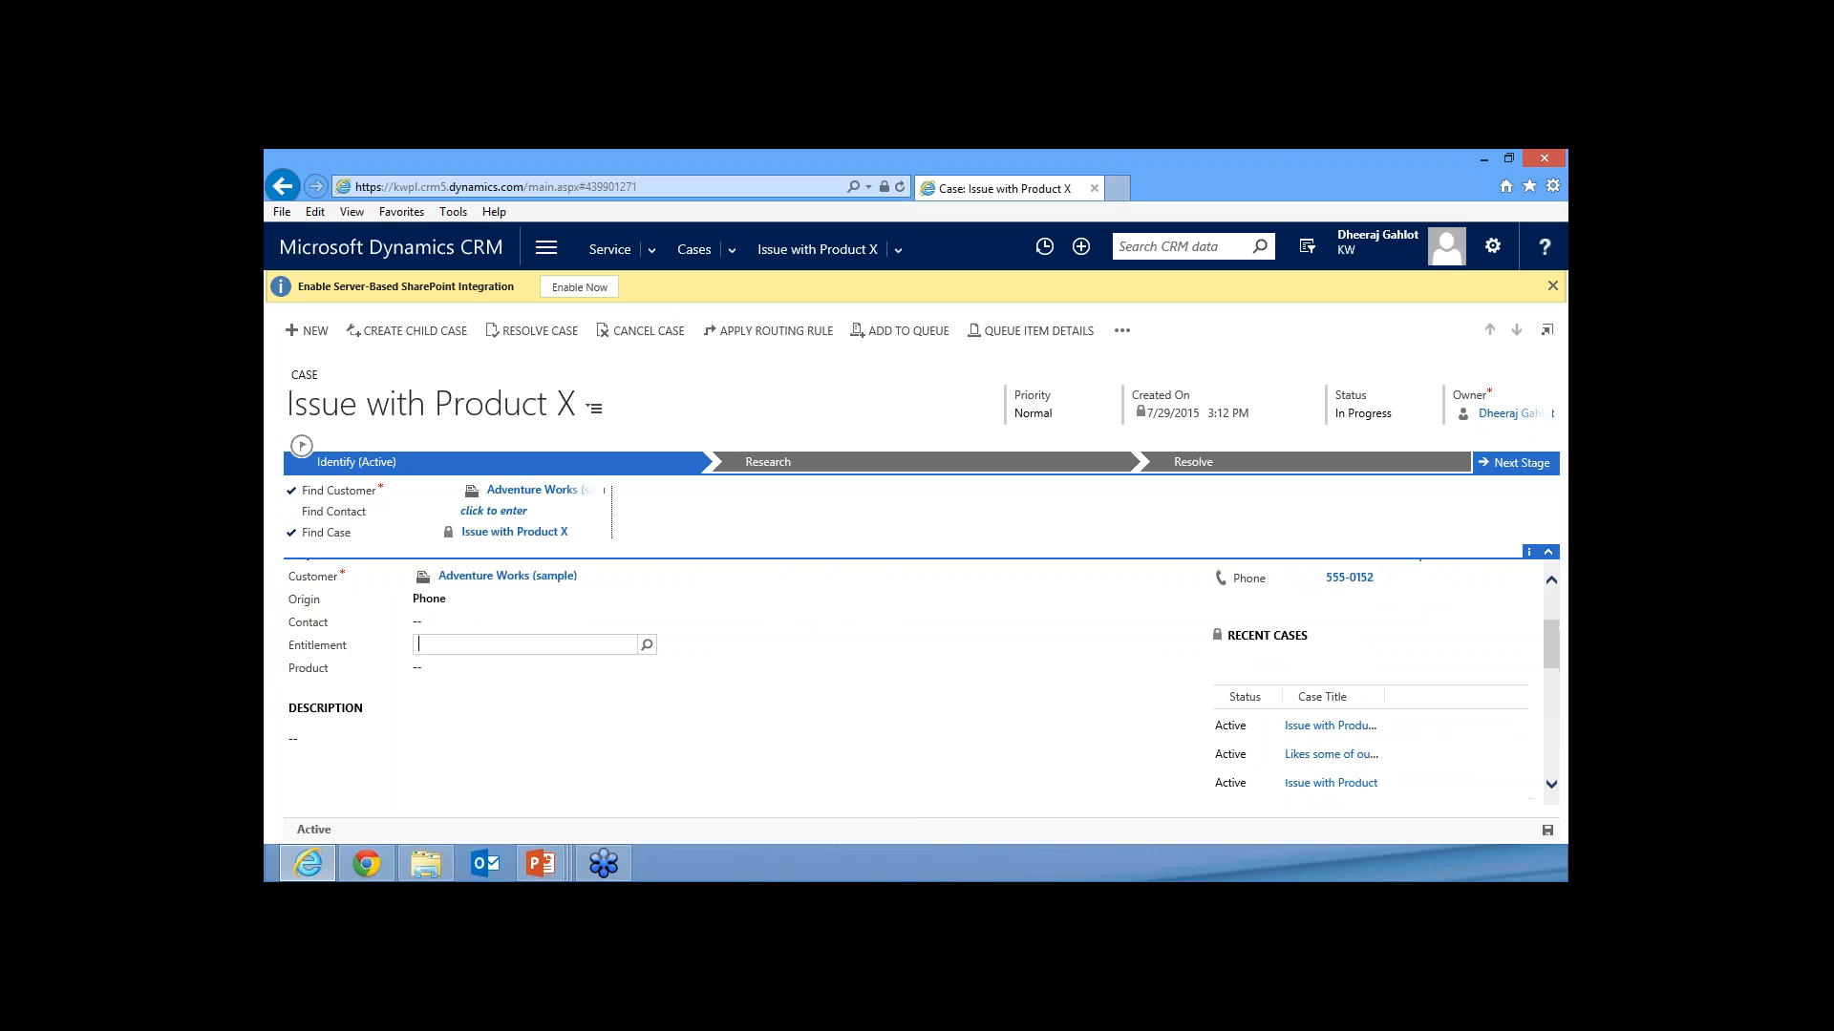
{"action": "scroll", "coordinate": [913, 685], "scroll_direction": "down", "scroll_amount": 3}
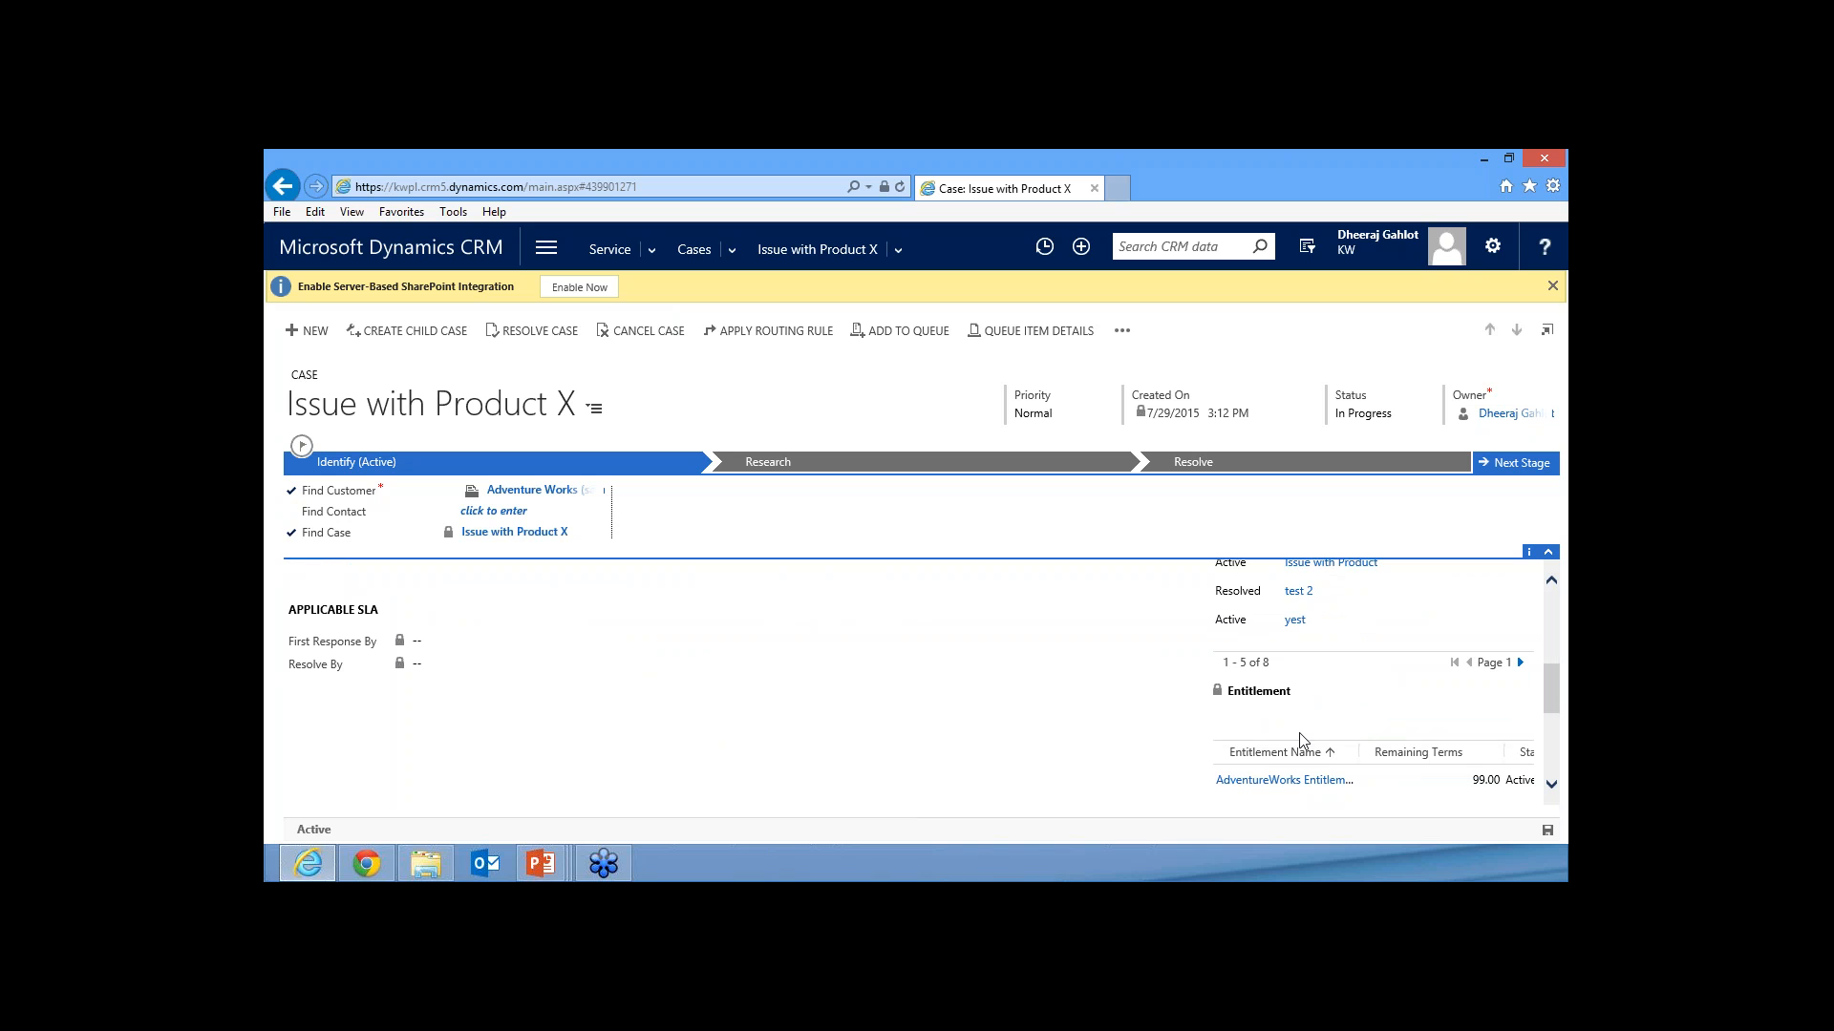
{"action": "scroll", "coordinate": [1289, 701], "scroll_direction": "down", "scroll_amount": 1}
{"action": "scroll", "coordinate": [1028, 713], "scroll_direction": "down", "scroll_amount": 1}
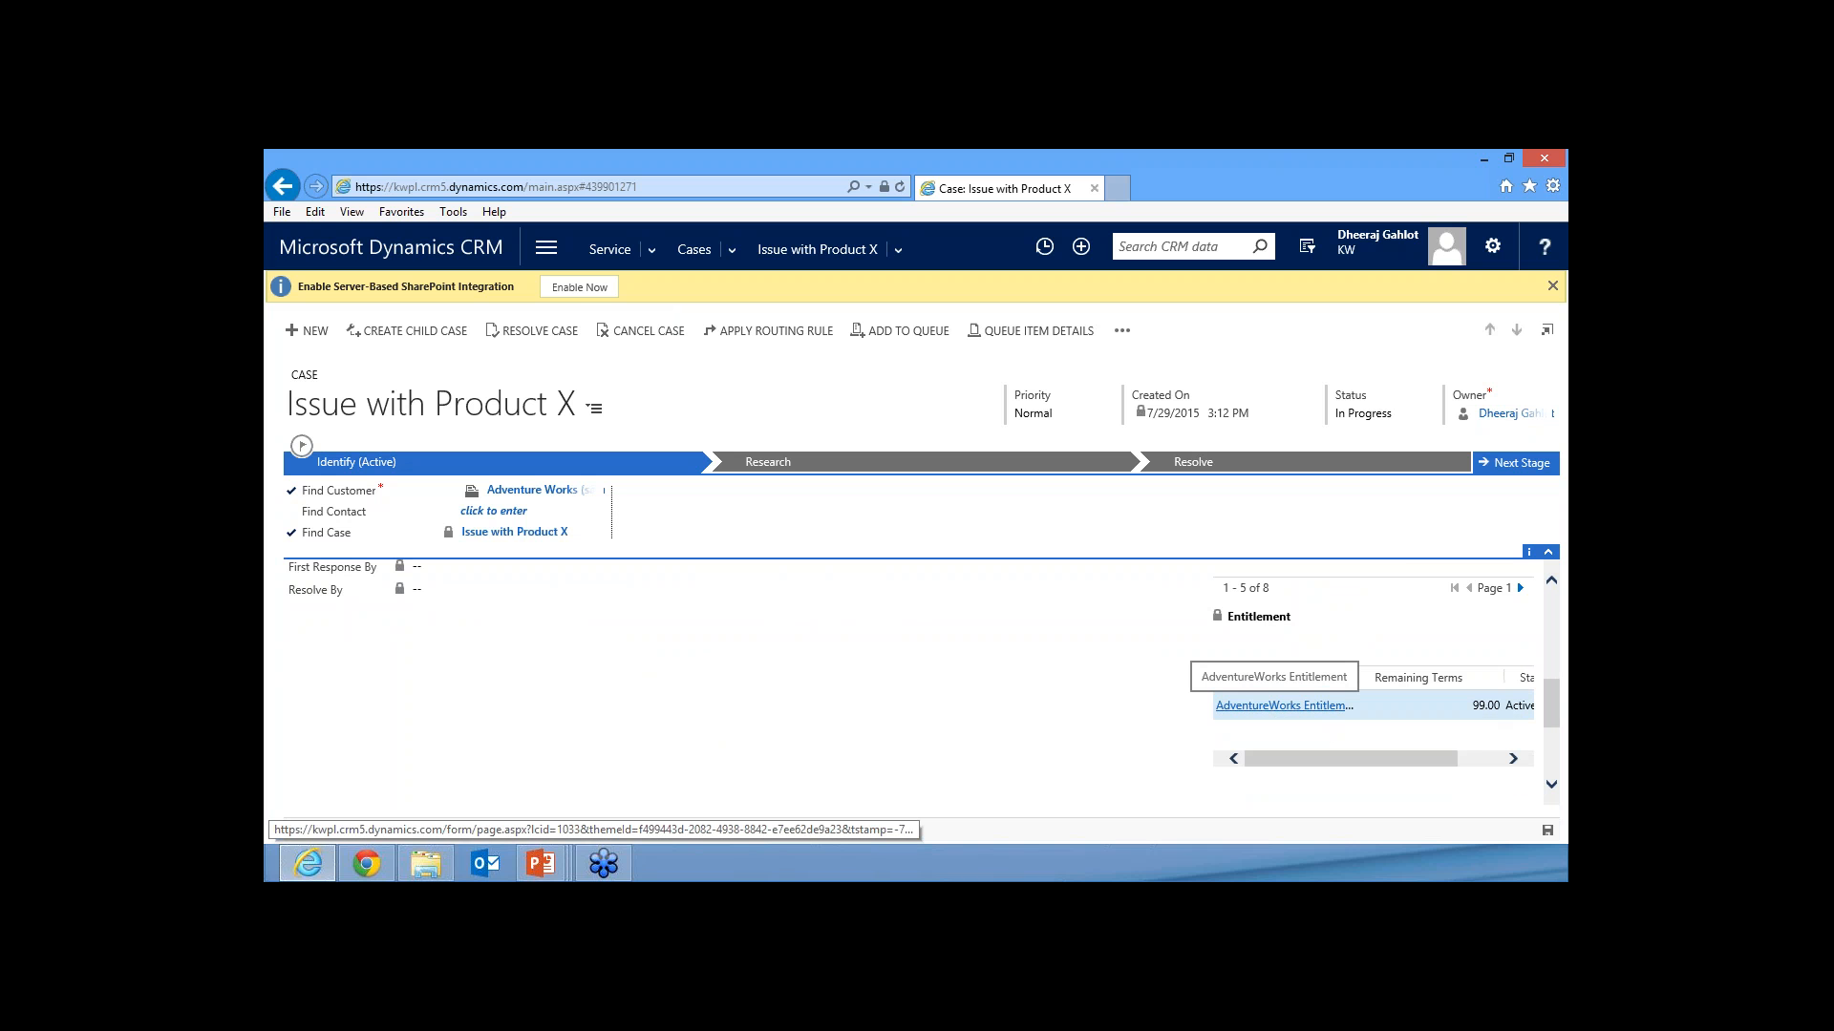
{"action": "scroll", "coordinate": [855, 659], "scroll_direction": "up", "scroll_amount": 5}
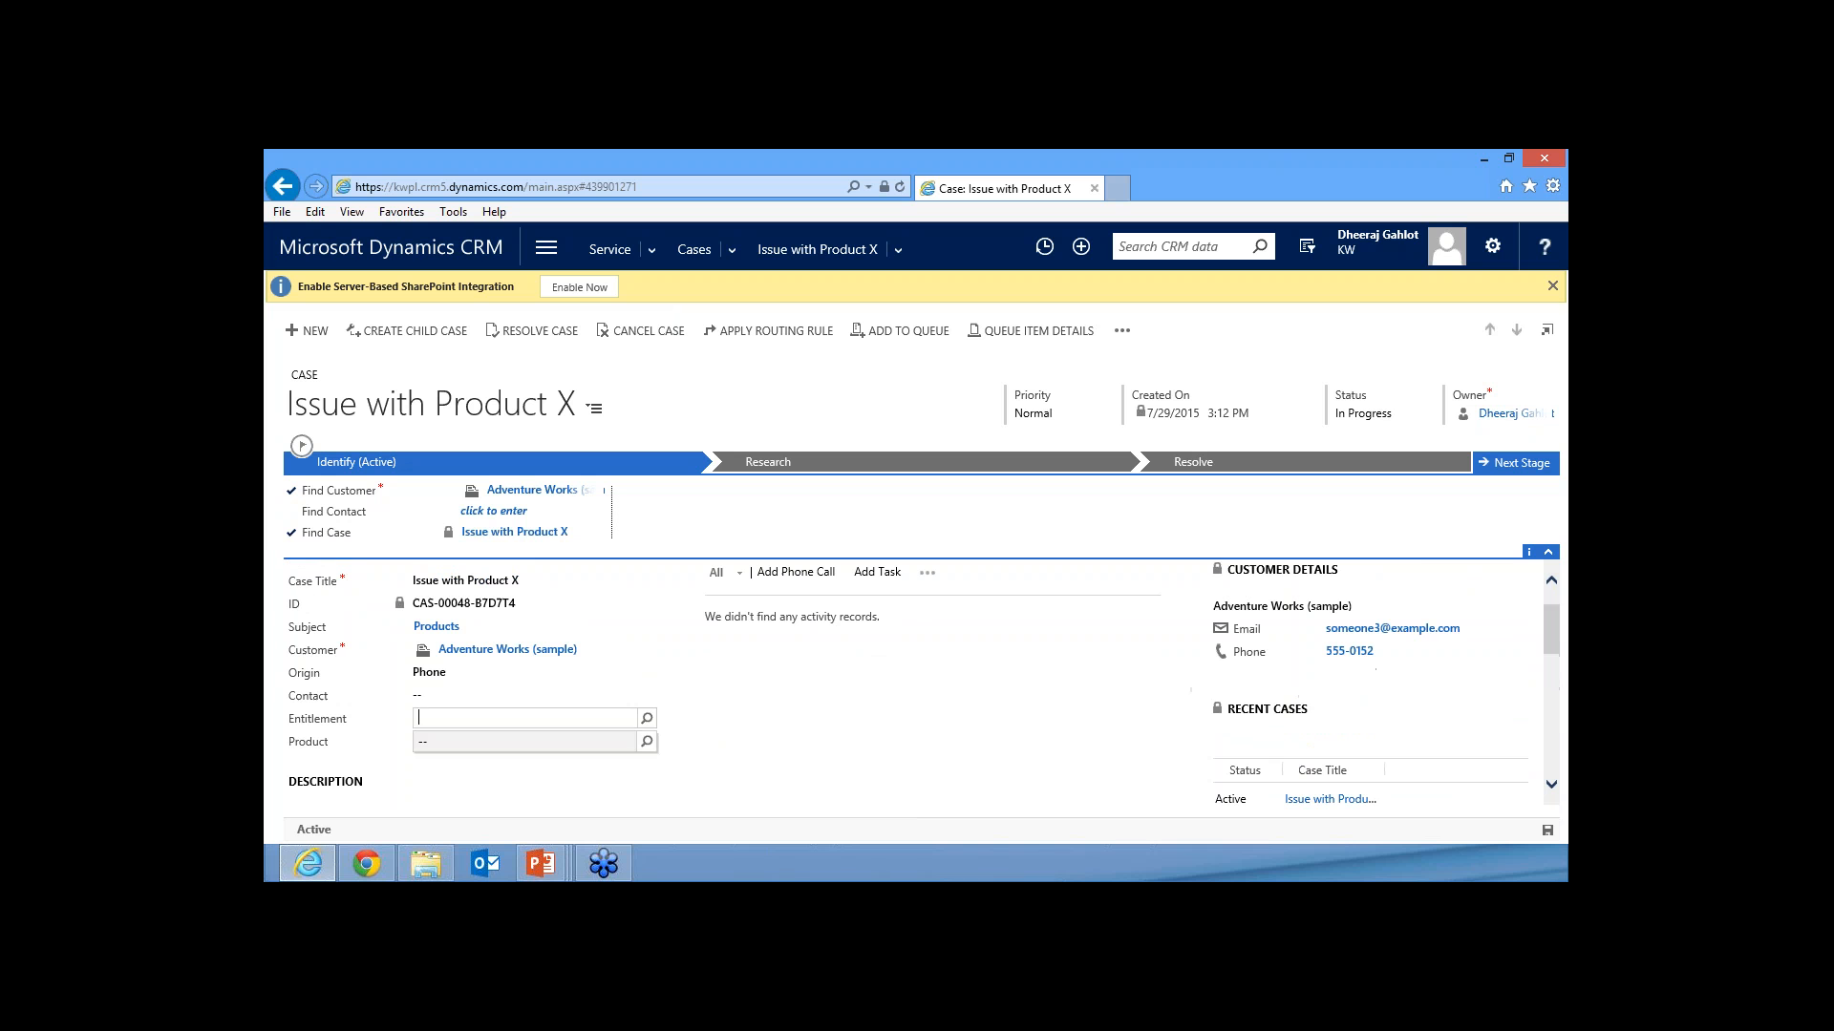
- Set the case's Entitlement to AdventureWorks Entitlement and save the case
{"action": "left_click", "coordinate": [647, 718]}
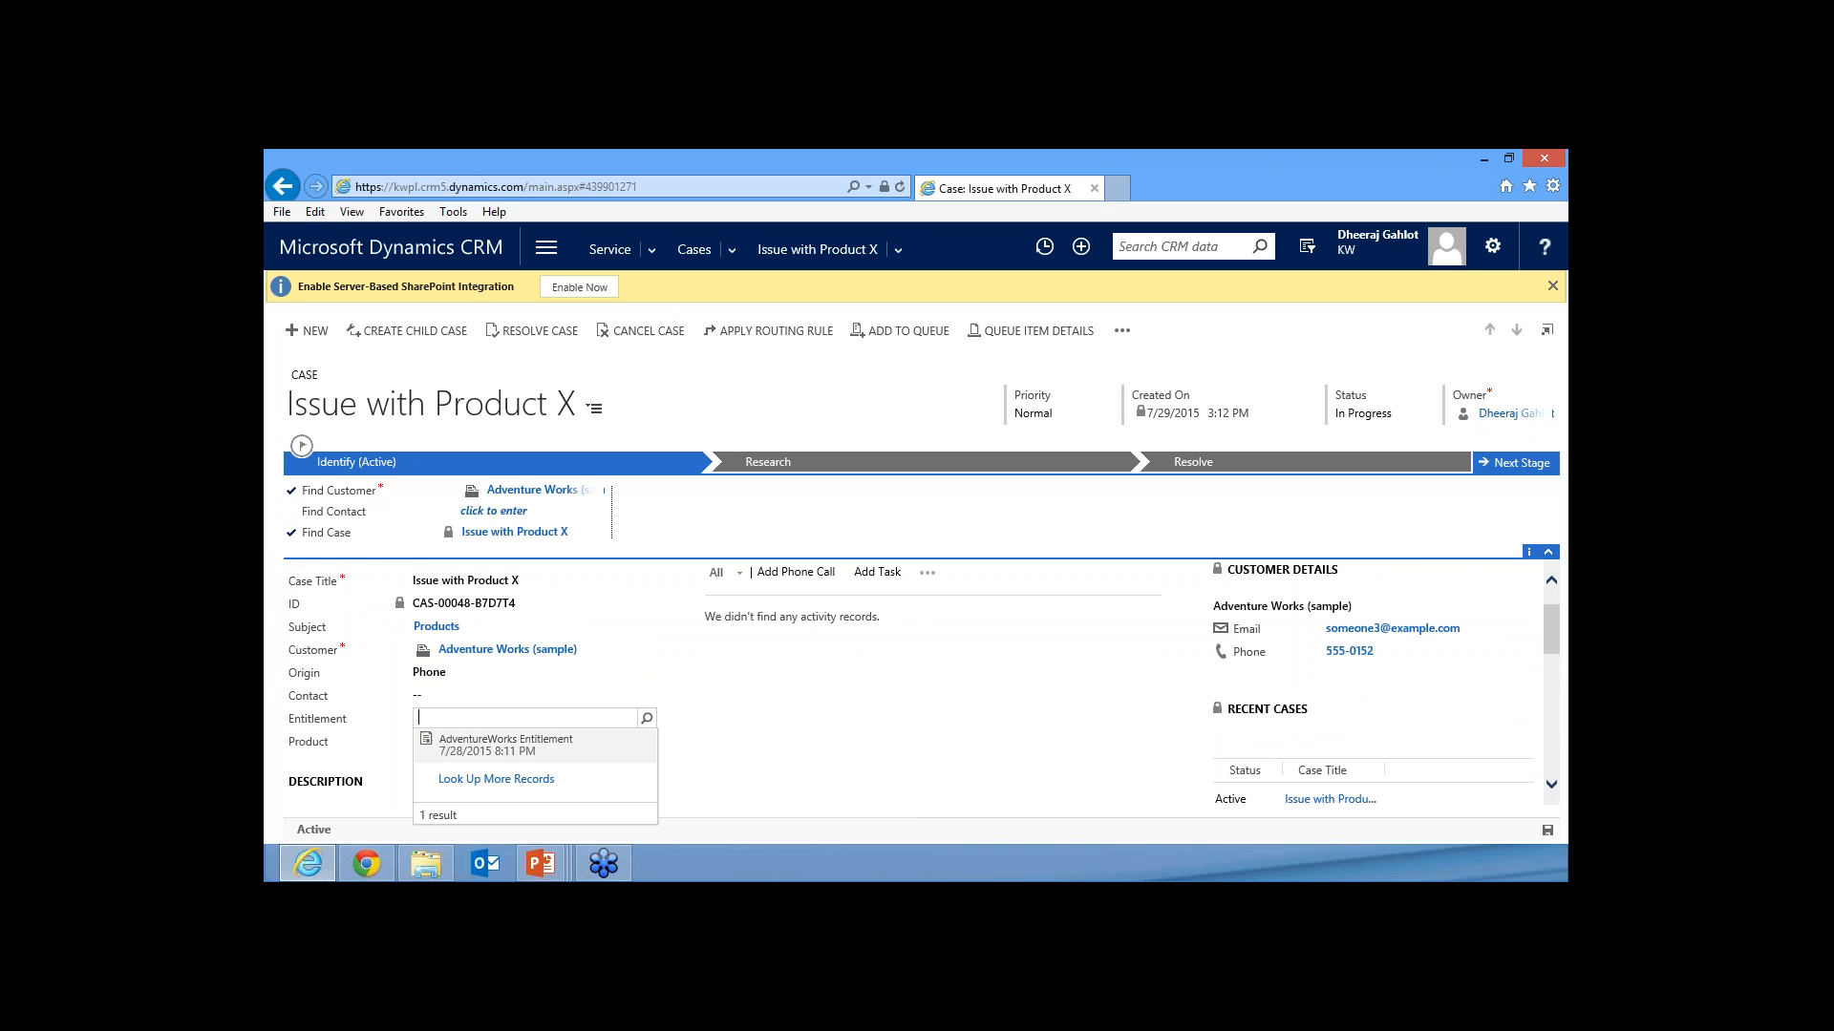
{"action": "left_click", "coordinate": [505, 744]}
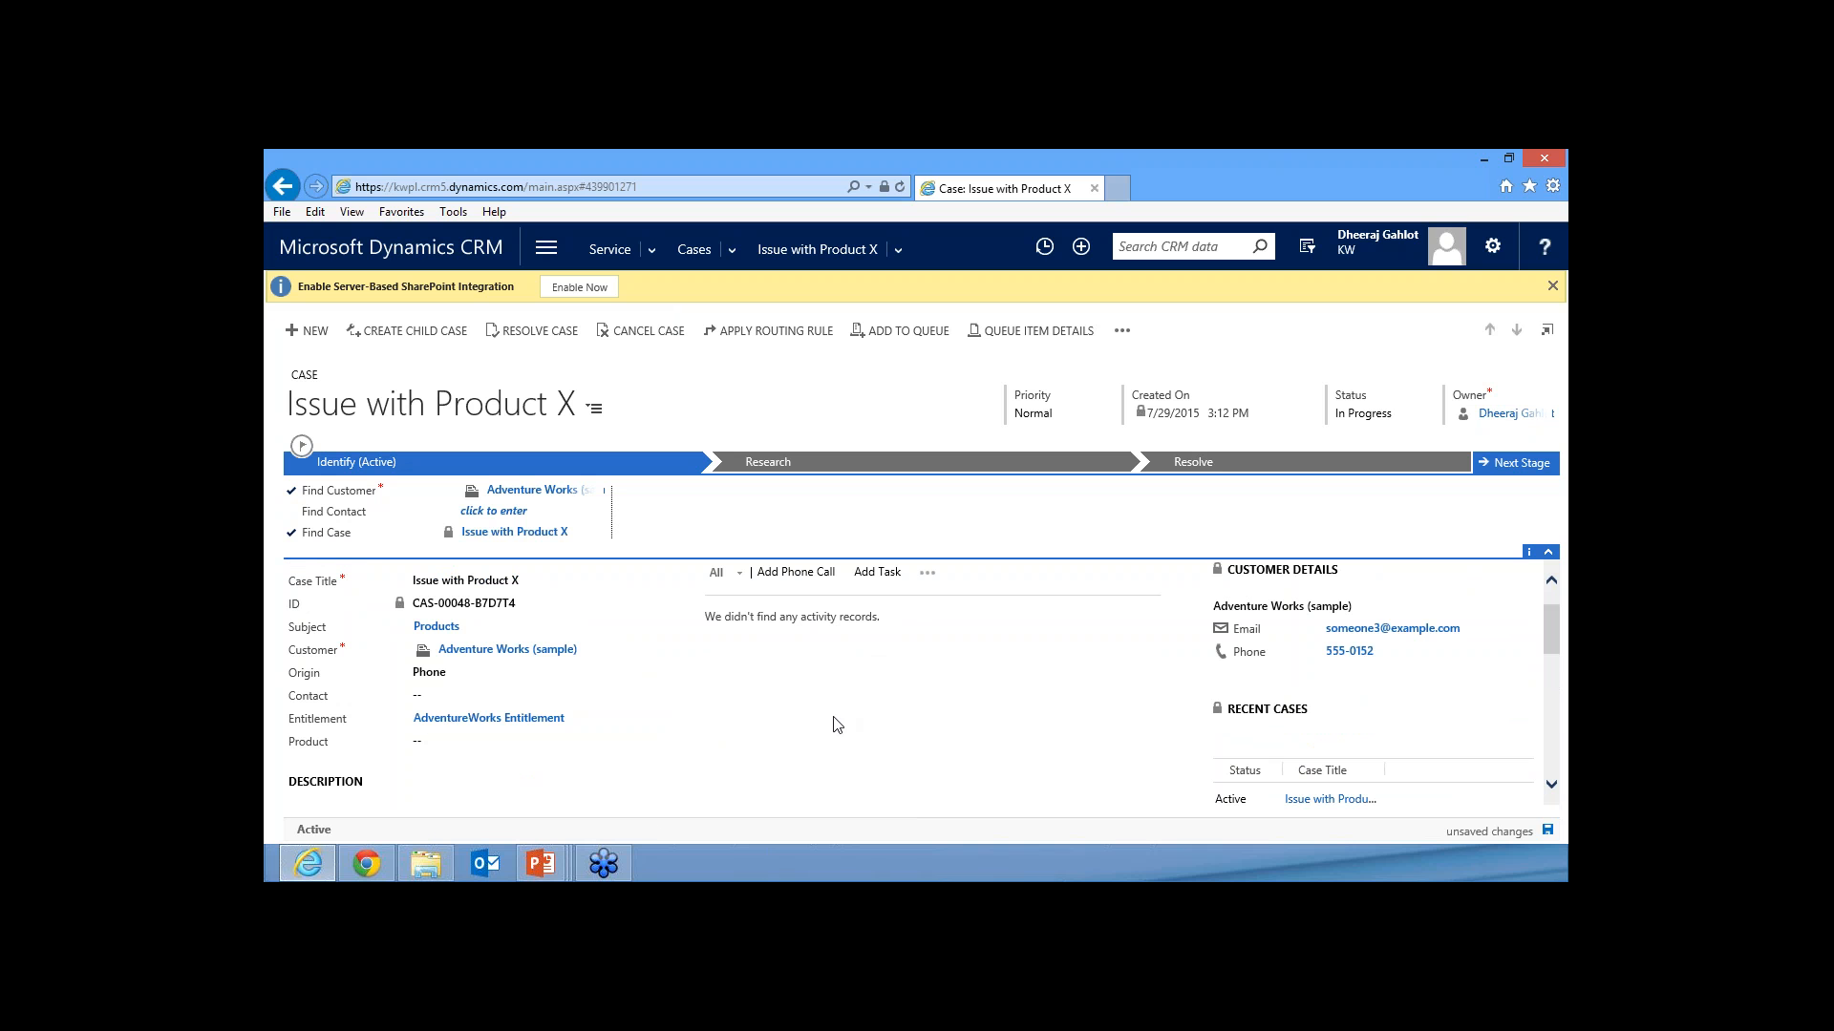
{"action": "left_click", "coordinate": [1548, 831]}
- Expand the case's Case Relationships and Associated Knowledge Base Records sections to review them
{"action": "scroll", "coordinate": [729, 643], "scroll_direction": "down", "scroll_amount": 3}
{"action": "scroll", "coordinate": [729, 645], "scroll_direction": "down", "scroll_amount": 10}
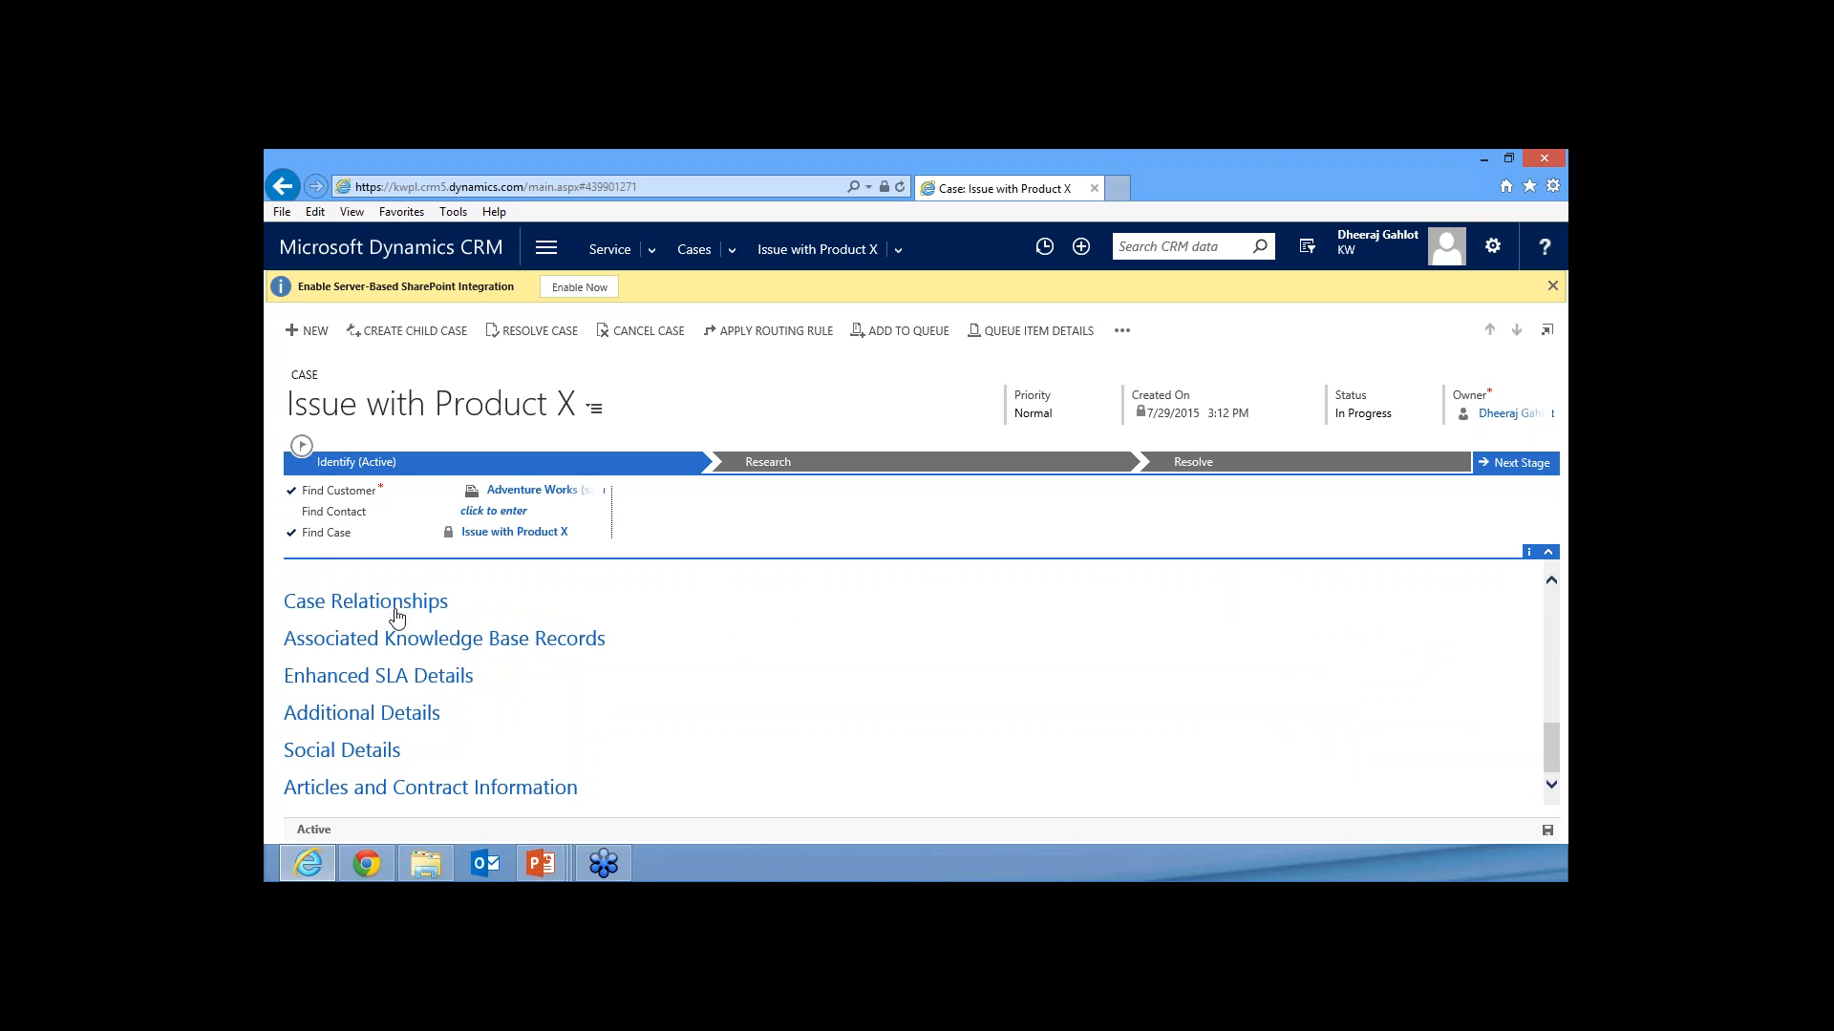
{"action": "left_click", "coordinate": [398, 611]}
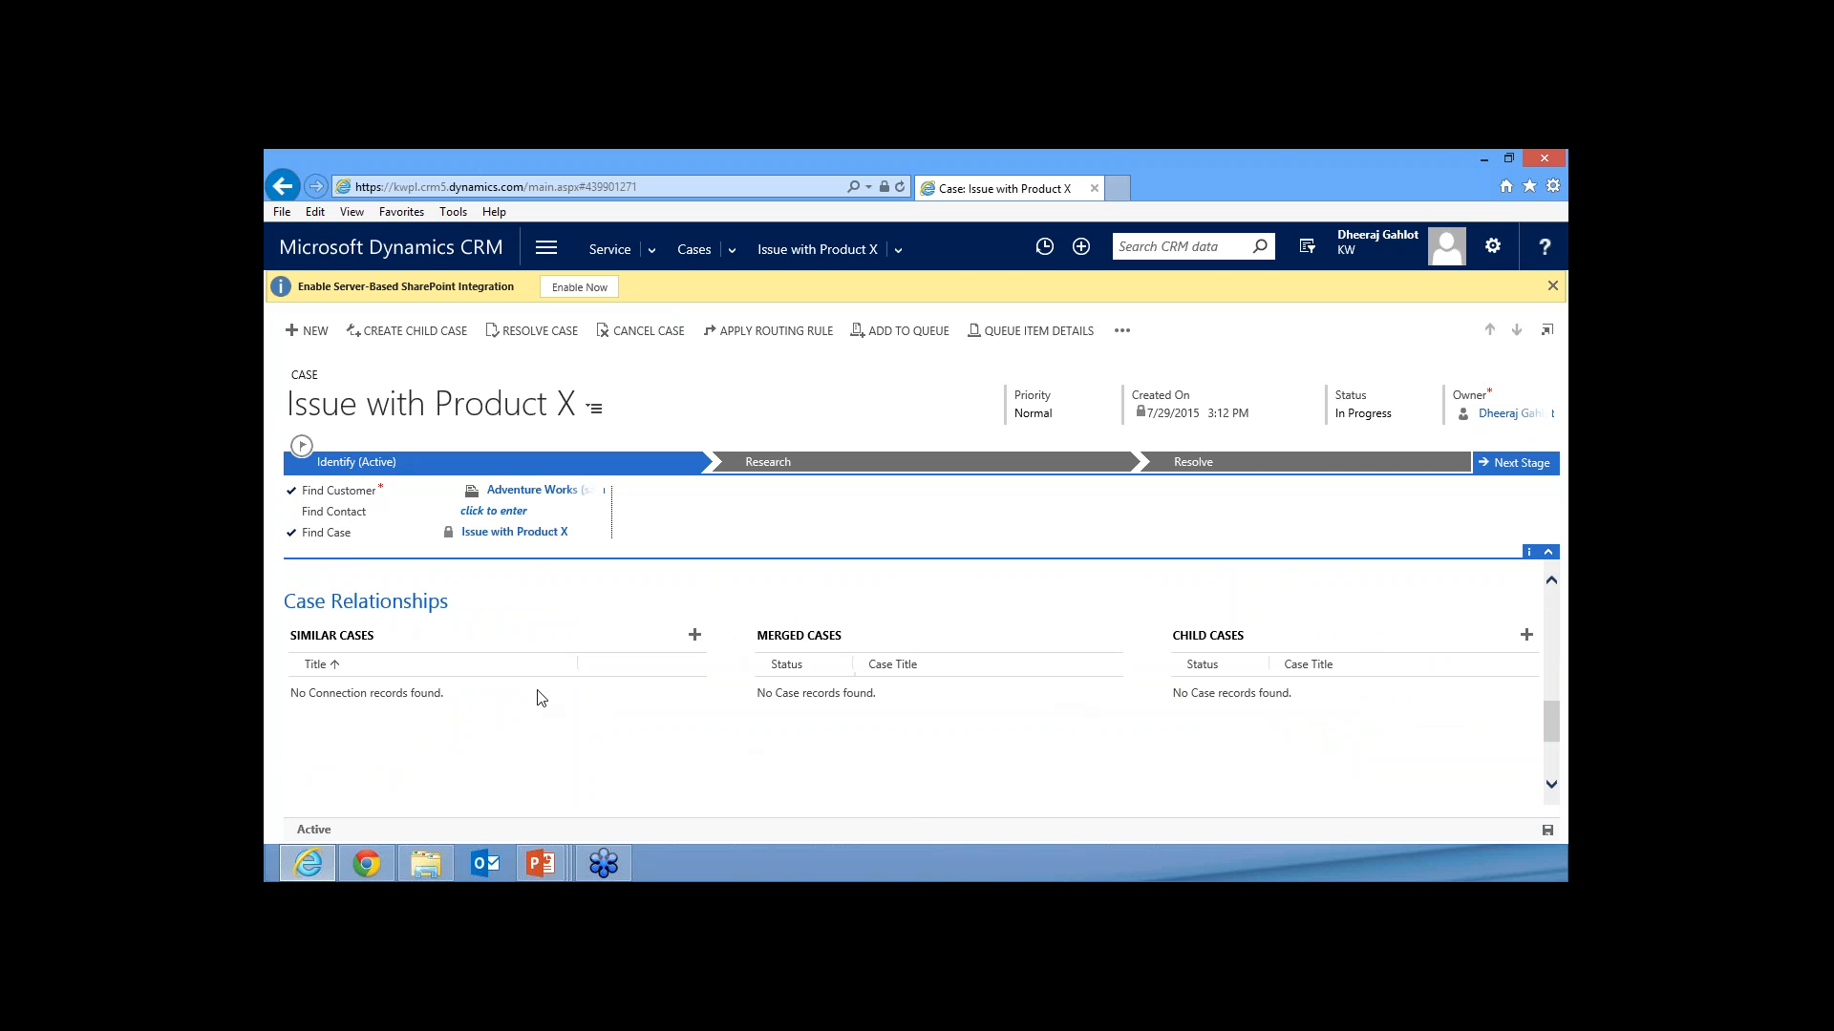
{"action": "scroll", "coordinate": [536, 700], "scroll_direction": "down", "scroll_amount": 1}
{"action": "scroll", "coordinate": [536, 700], "scroll_direction": "down", "scroll_amount": 3}
{"action": "left_click", "coordinate": [463, 680]}
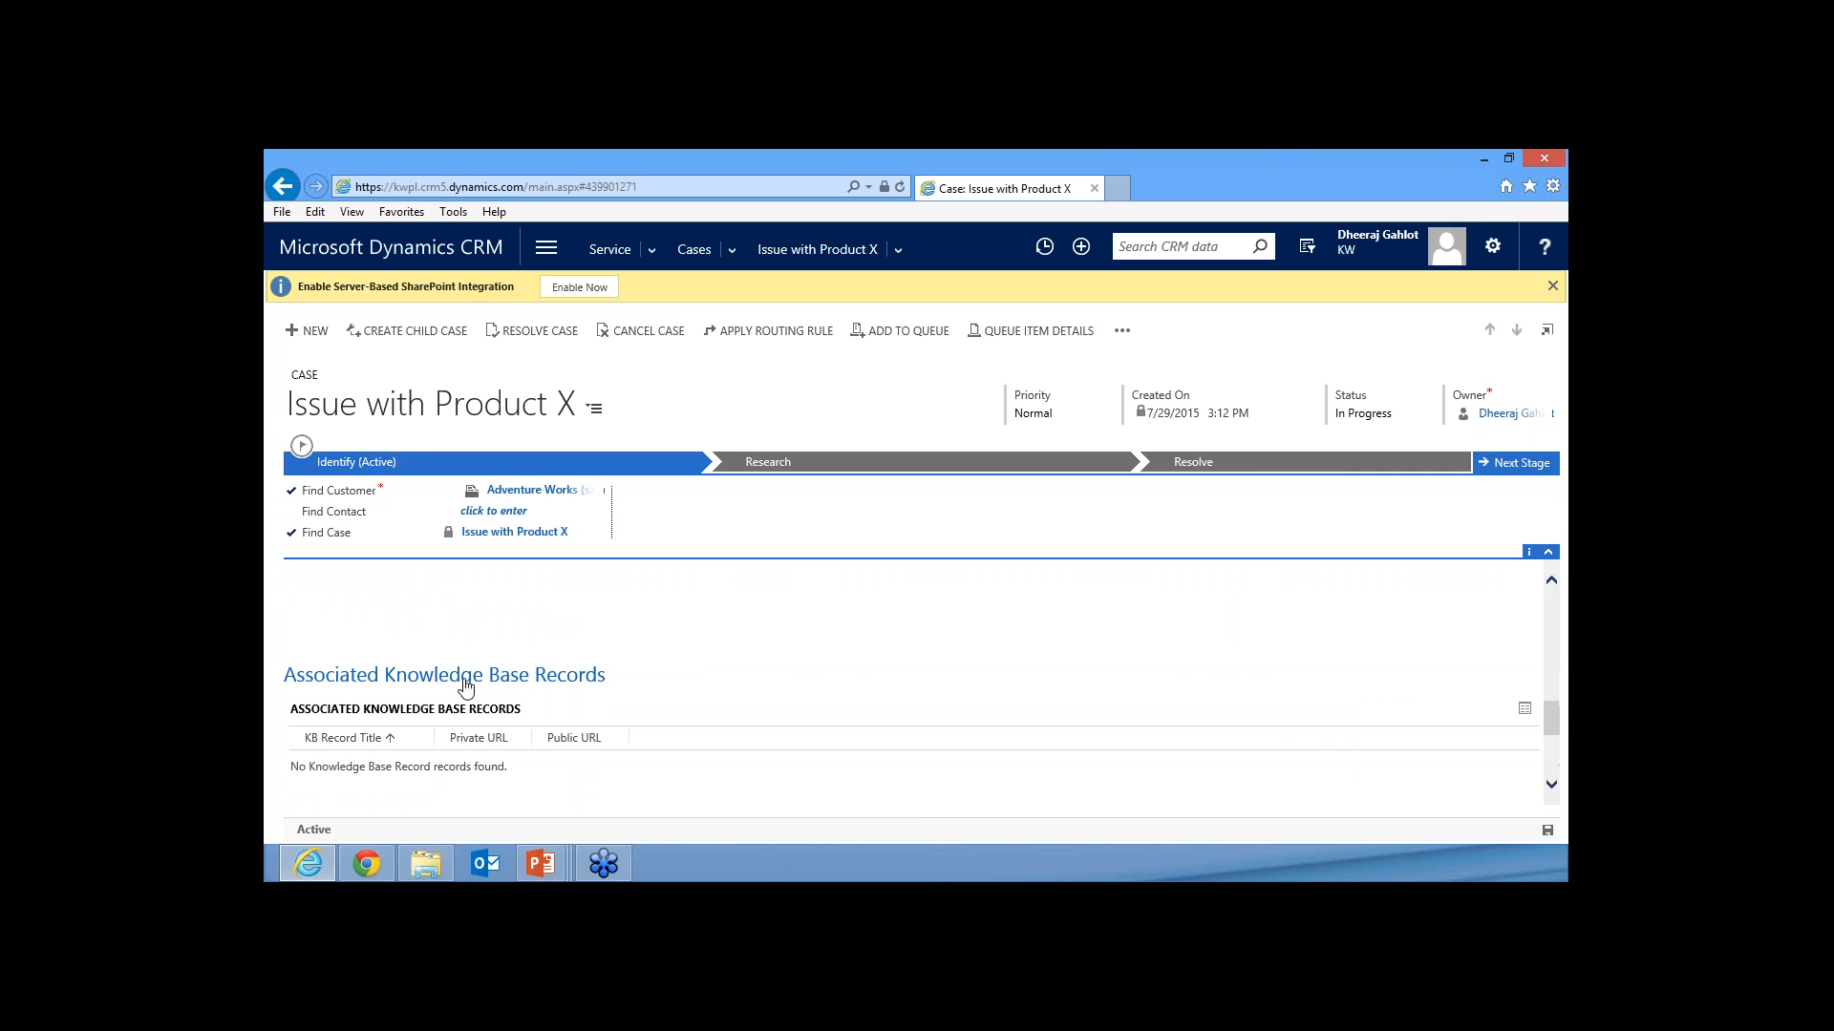
- Expand Enhanced SLA Details and examine the First response in and Resolve in timers
{"action": "scroll", "coordinate": [466, 686], "scroll_direction": "down", "scroll_amount": 4}
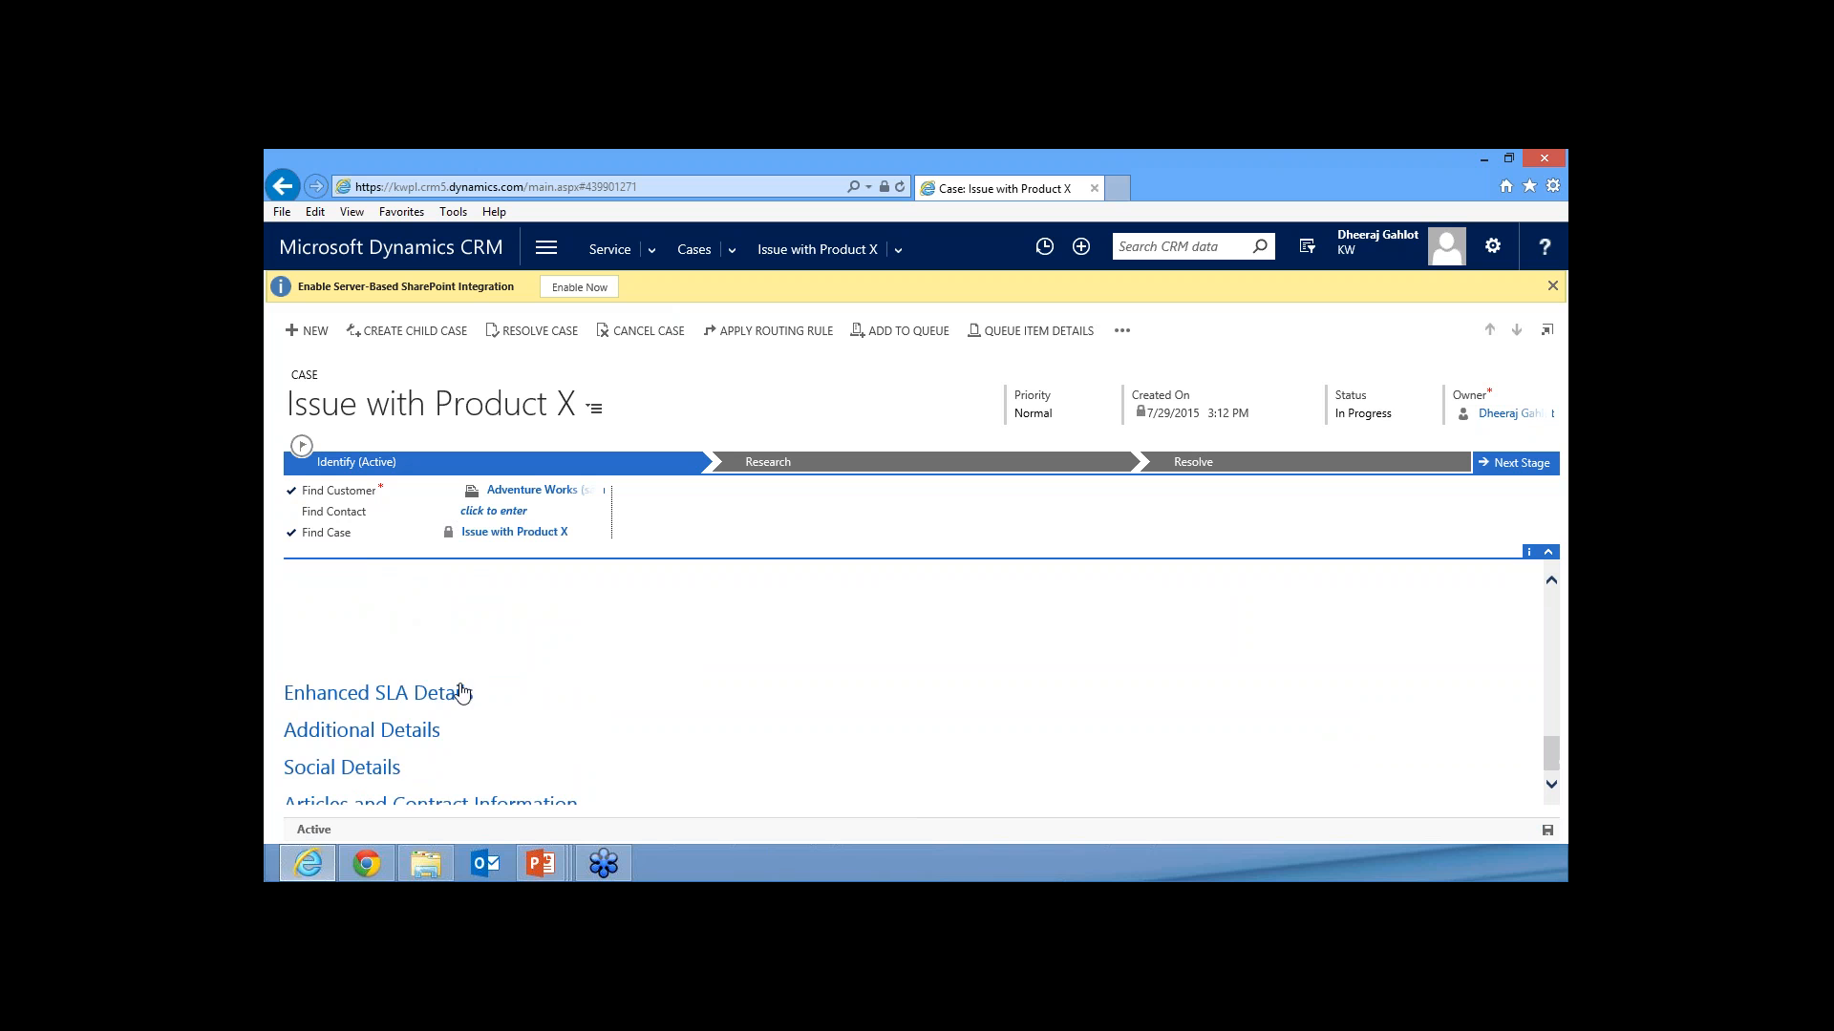
{"action": "left_click", "coordinate": [456, 694]}
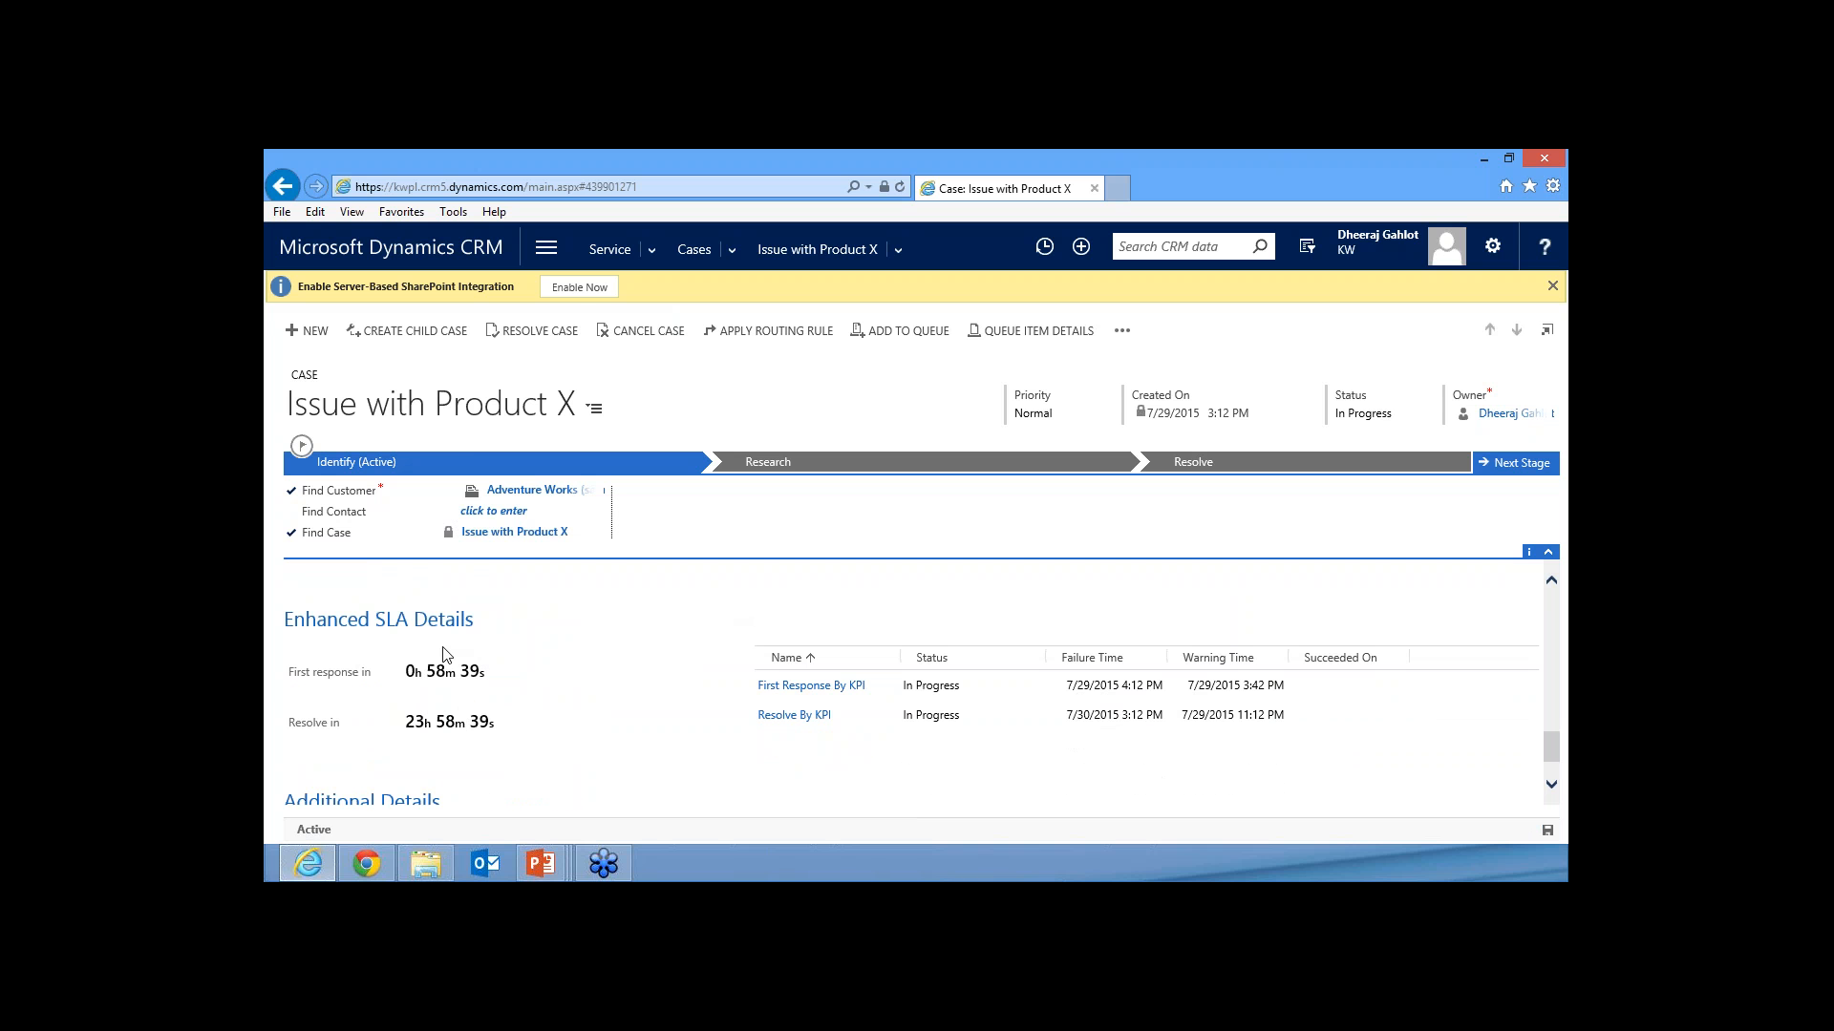
{"action": "scroll", "coordinate": [446, 656], "scroll_direction": "down", "scroll_amount": 1}
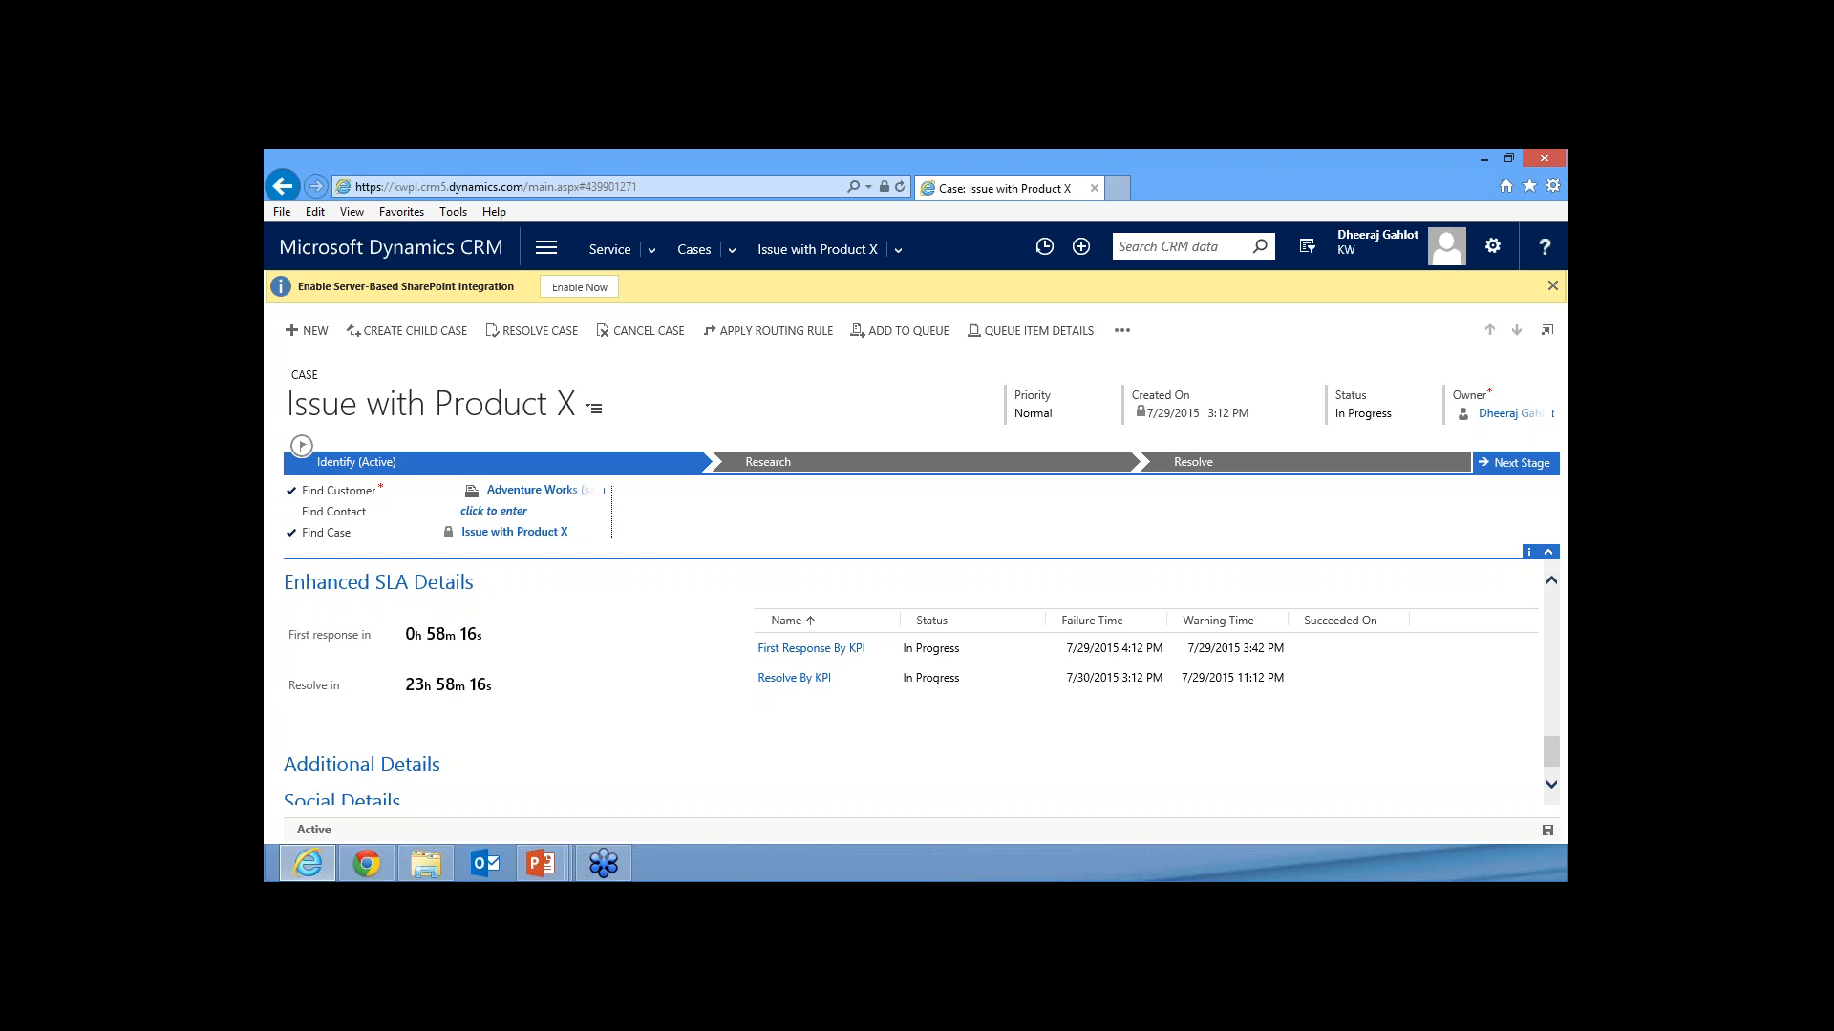
{"action": "mouse_move", "coordinate": [453, 637]}
{"action": "left_mouse_down"}
{"action": "mouse_move", "coordinate": [407, 637]}
{"action": "mouse_move", "coordinate": [484, 637]}
{"action": "left_mouse_up"}
{"action": "left_click_drag", "start_coordinate": [286, 646], "coordinate": [482, 641]}
- Review the case's Additional Details with its Type options, then the Social Details and Articles and Contract Information sections
{"action": "scroll", "coordinate": [492, 641], "scroll_direction": "down", "scroll_amount": 1}
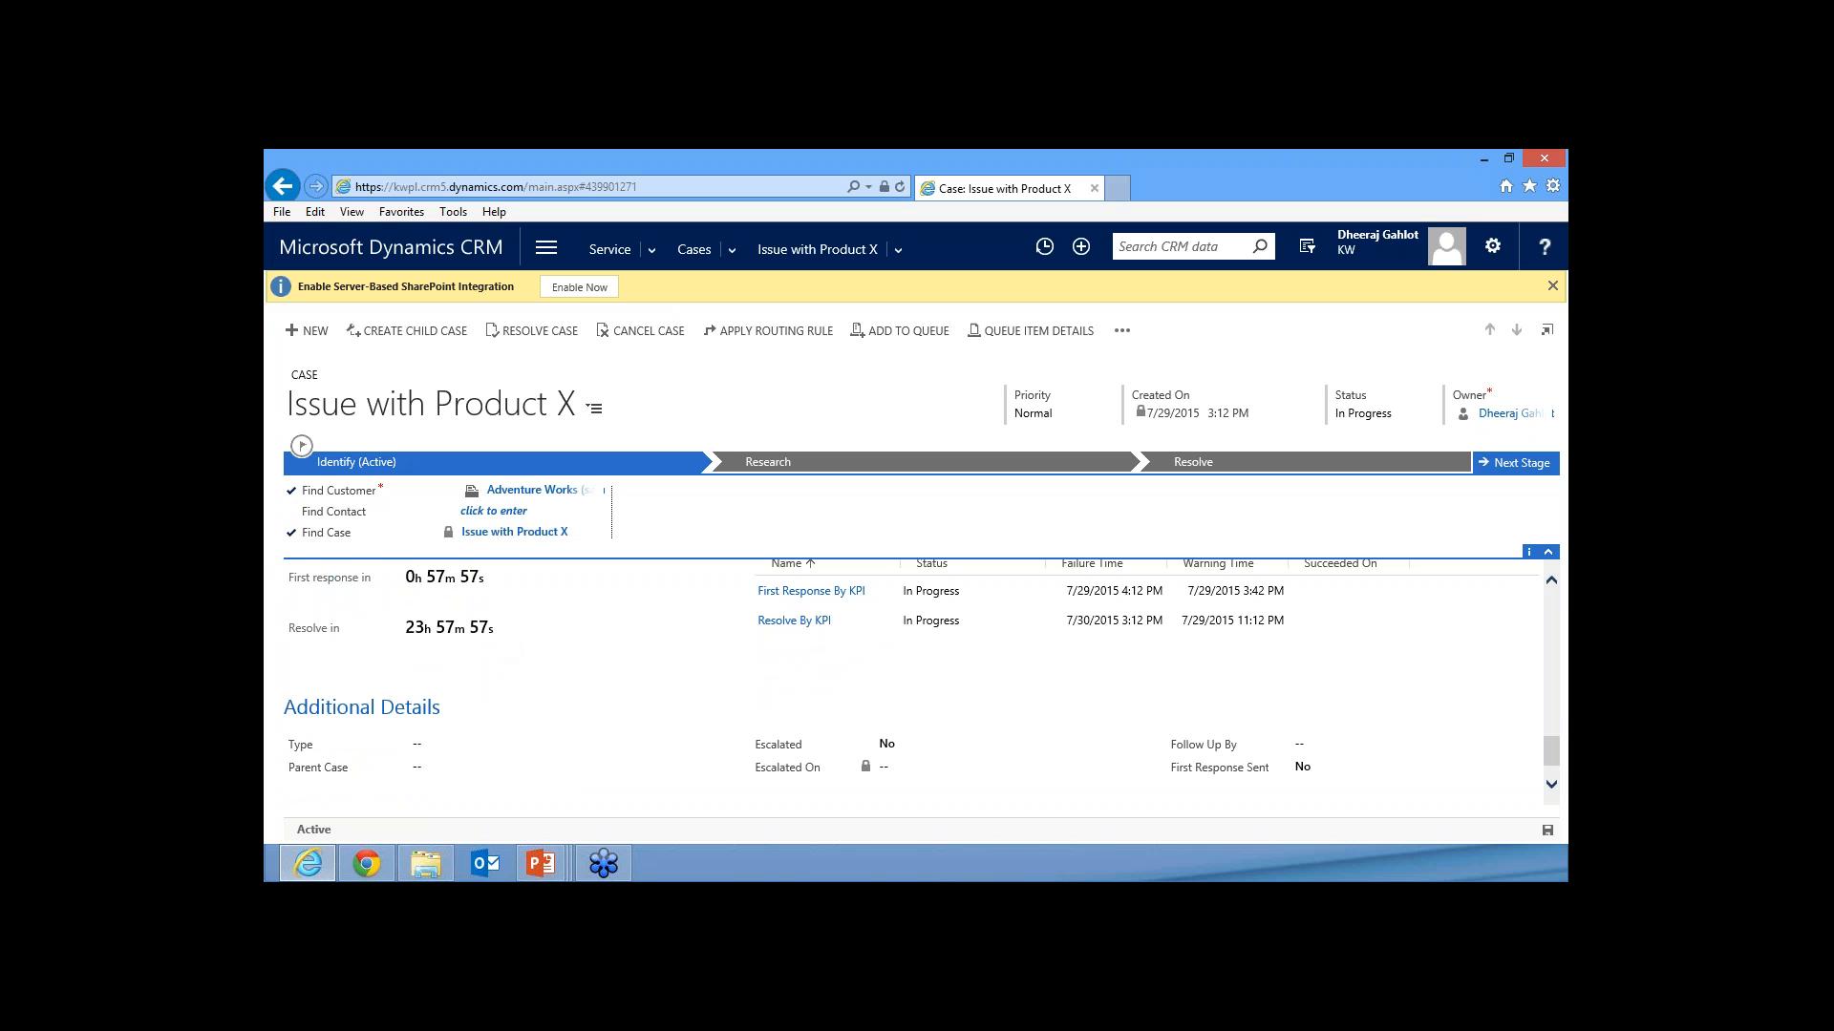
{"action": "scroll", "coordinate": [384, 678], "scroll_direction": "down", "scroll_amount": 2}
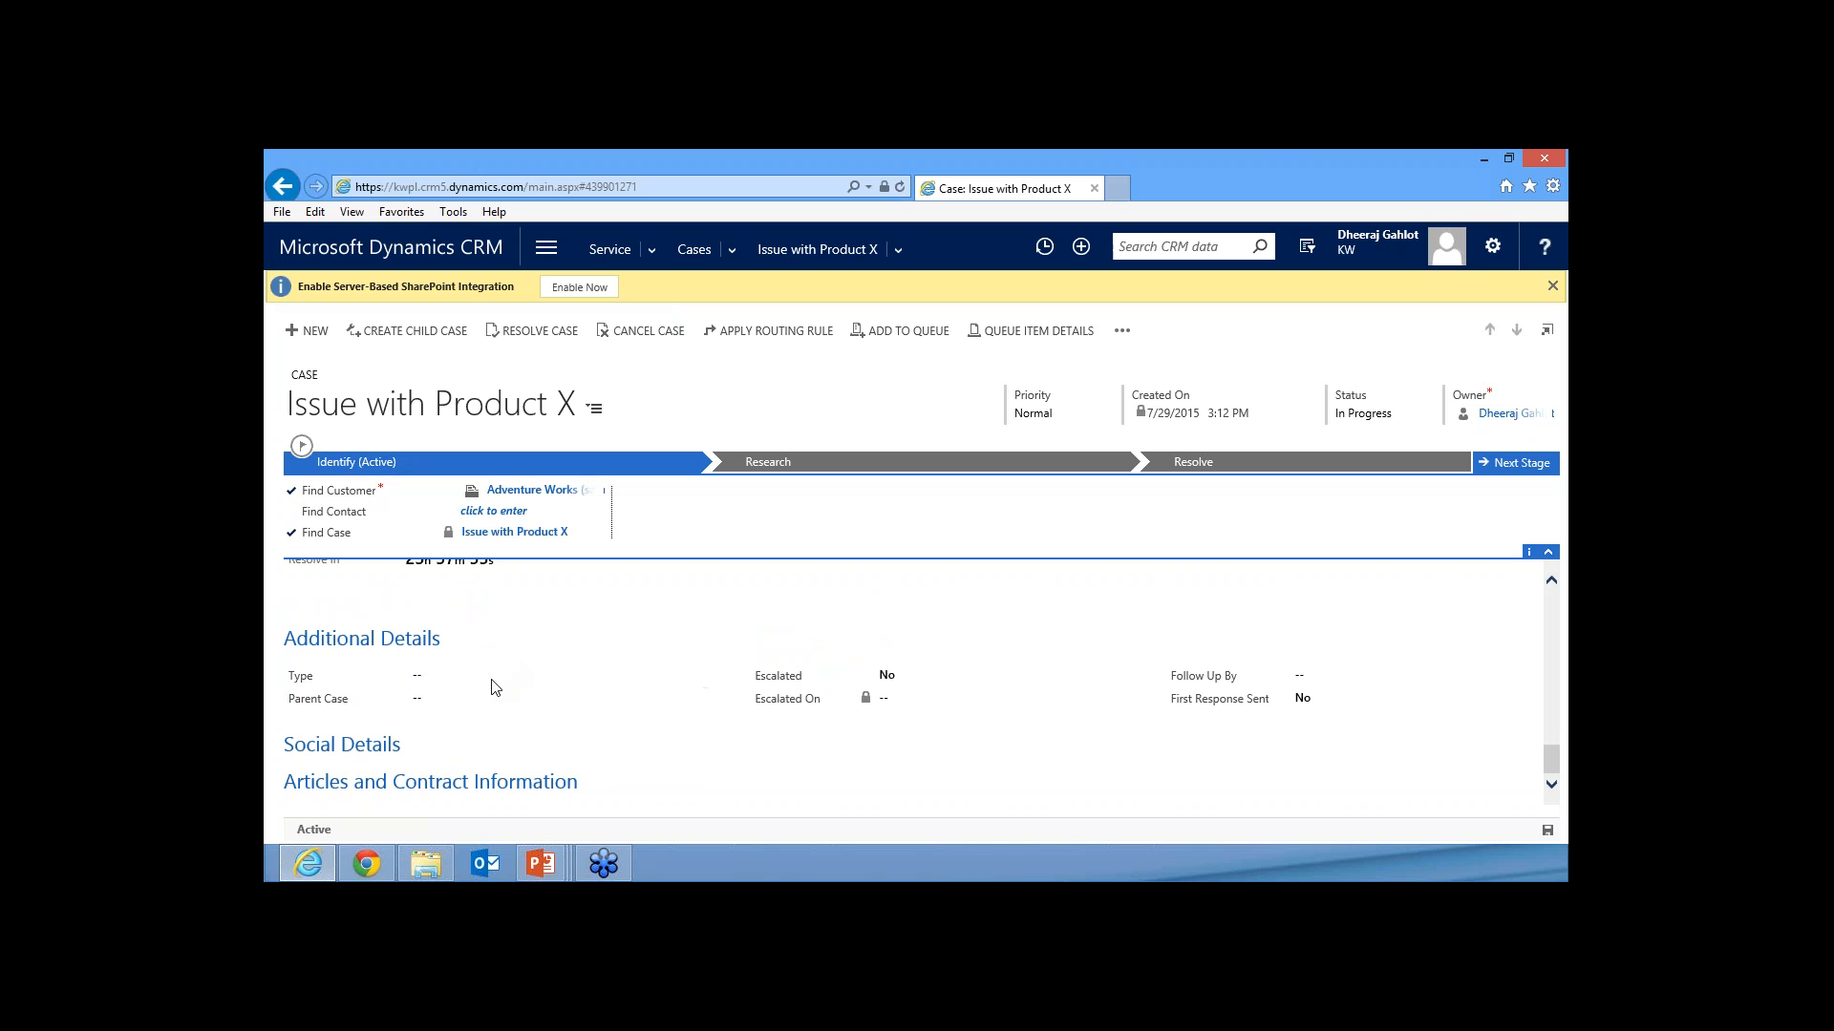
{"action": "left_click", "coordinate": [494, 687]}
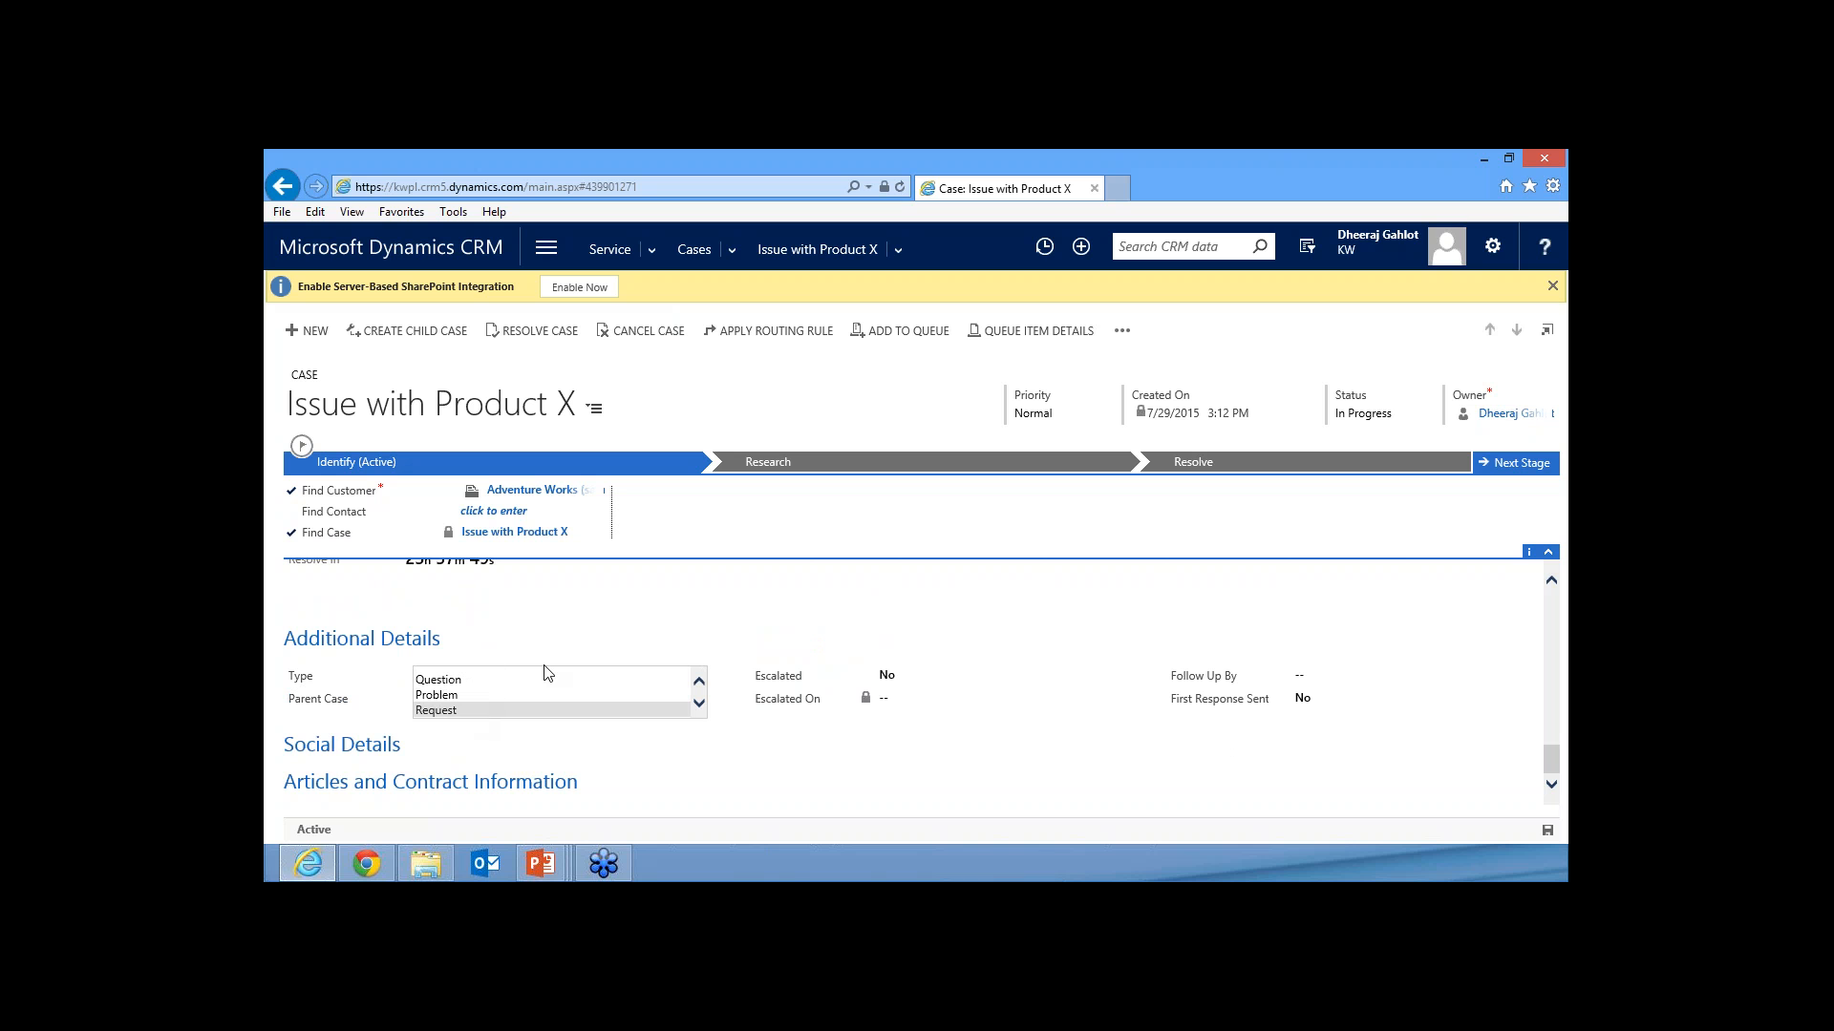
{"action": "left_click", "coordinate": [571, 652]}
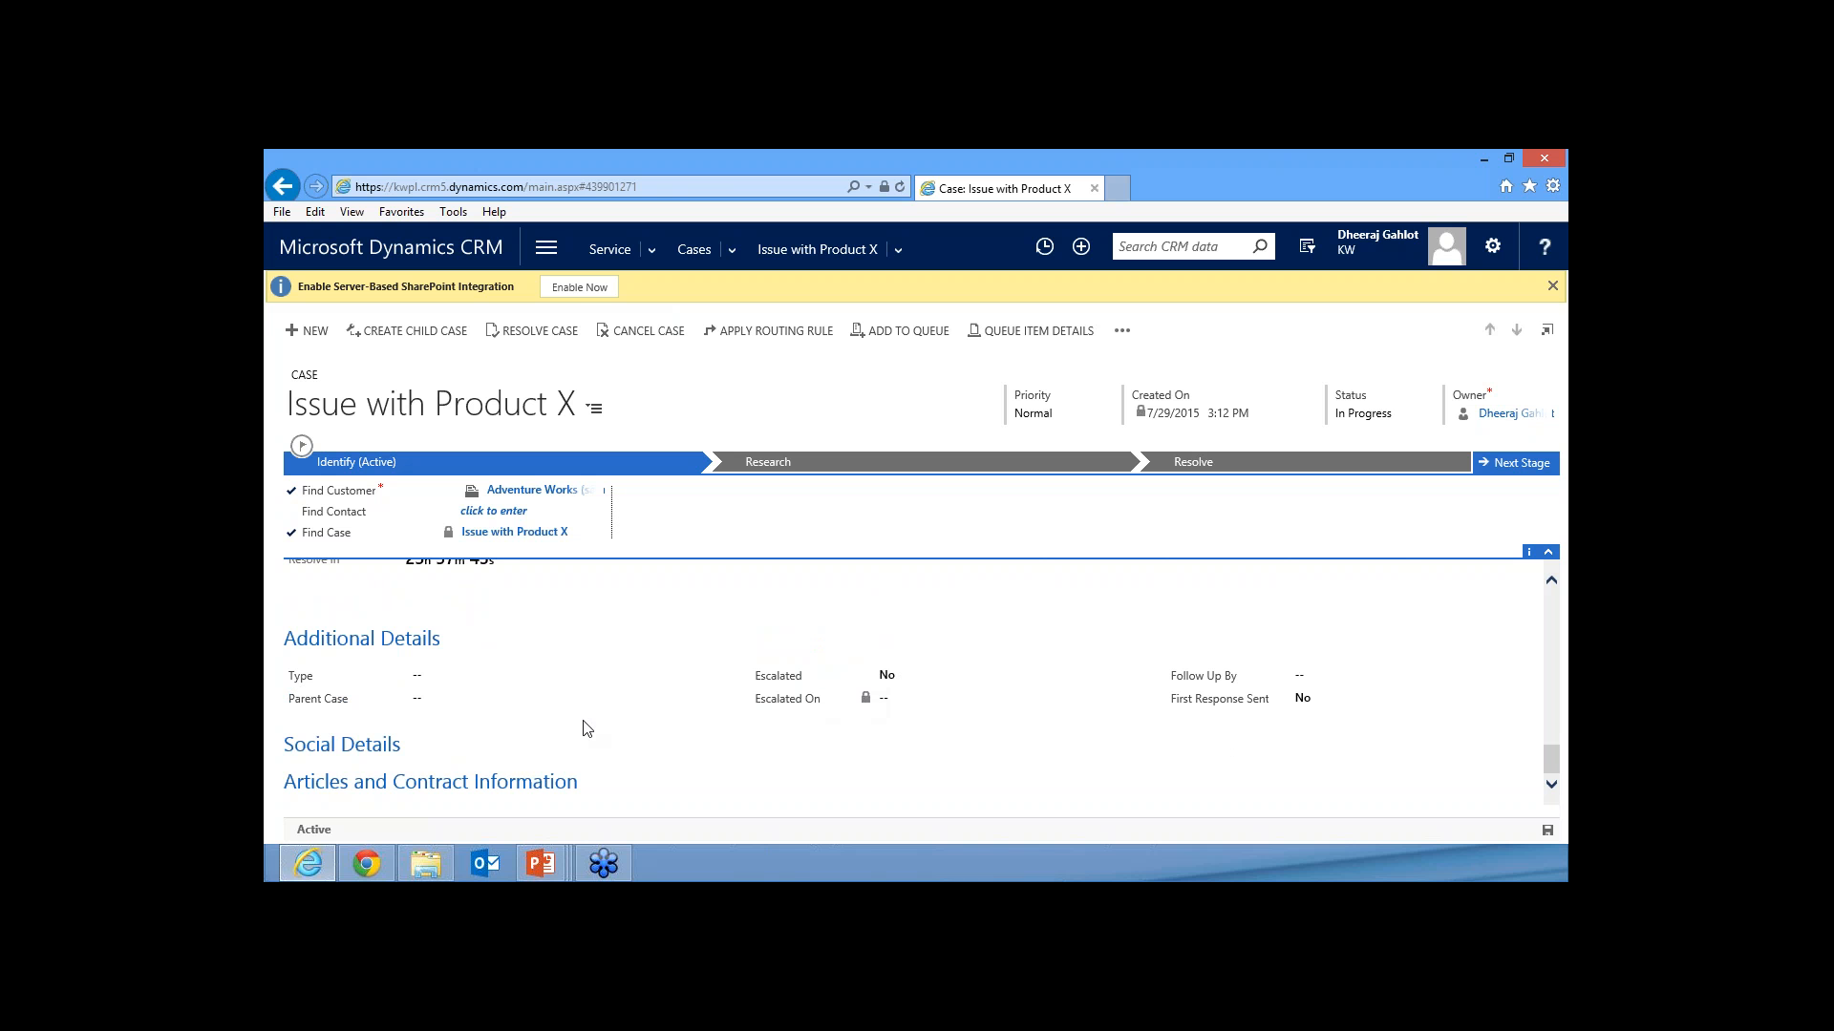
{"action": "left_click", "coordinate": [358, 749]}
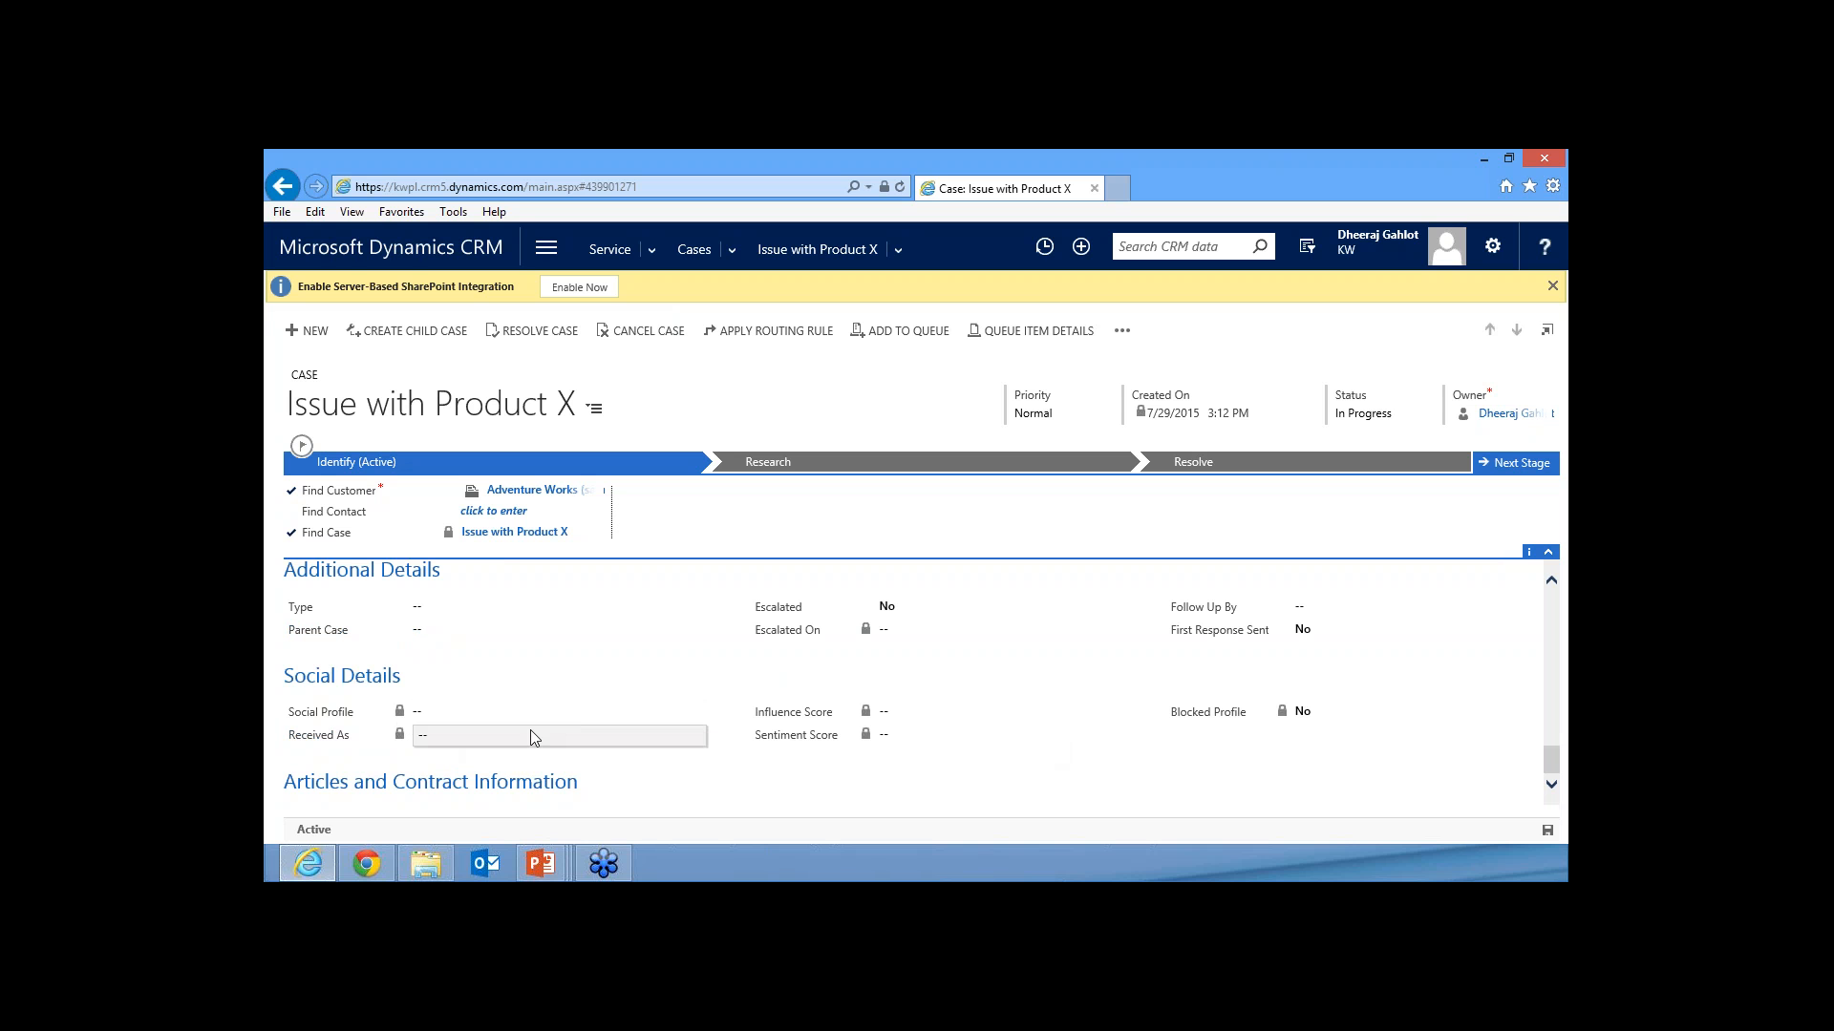
{"action": "scroll", "coordinate": [515, 726], "scroll_direction": "down", "scroll_amount": 3}
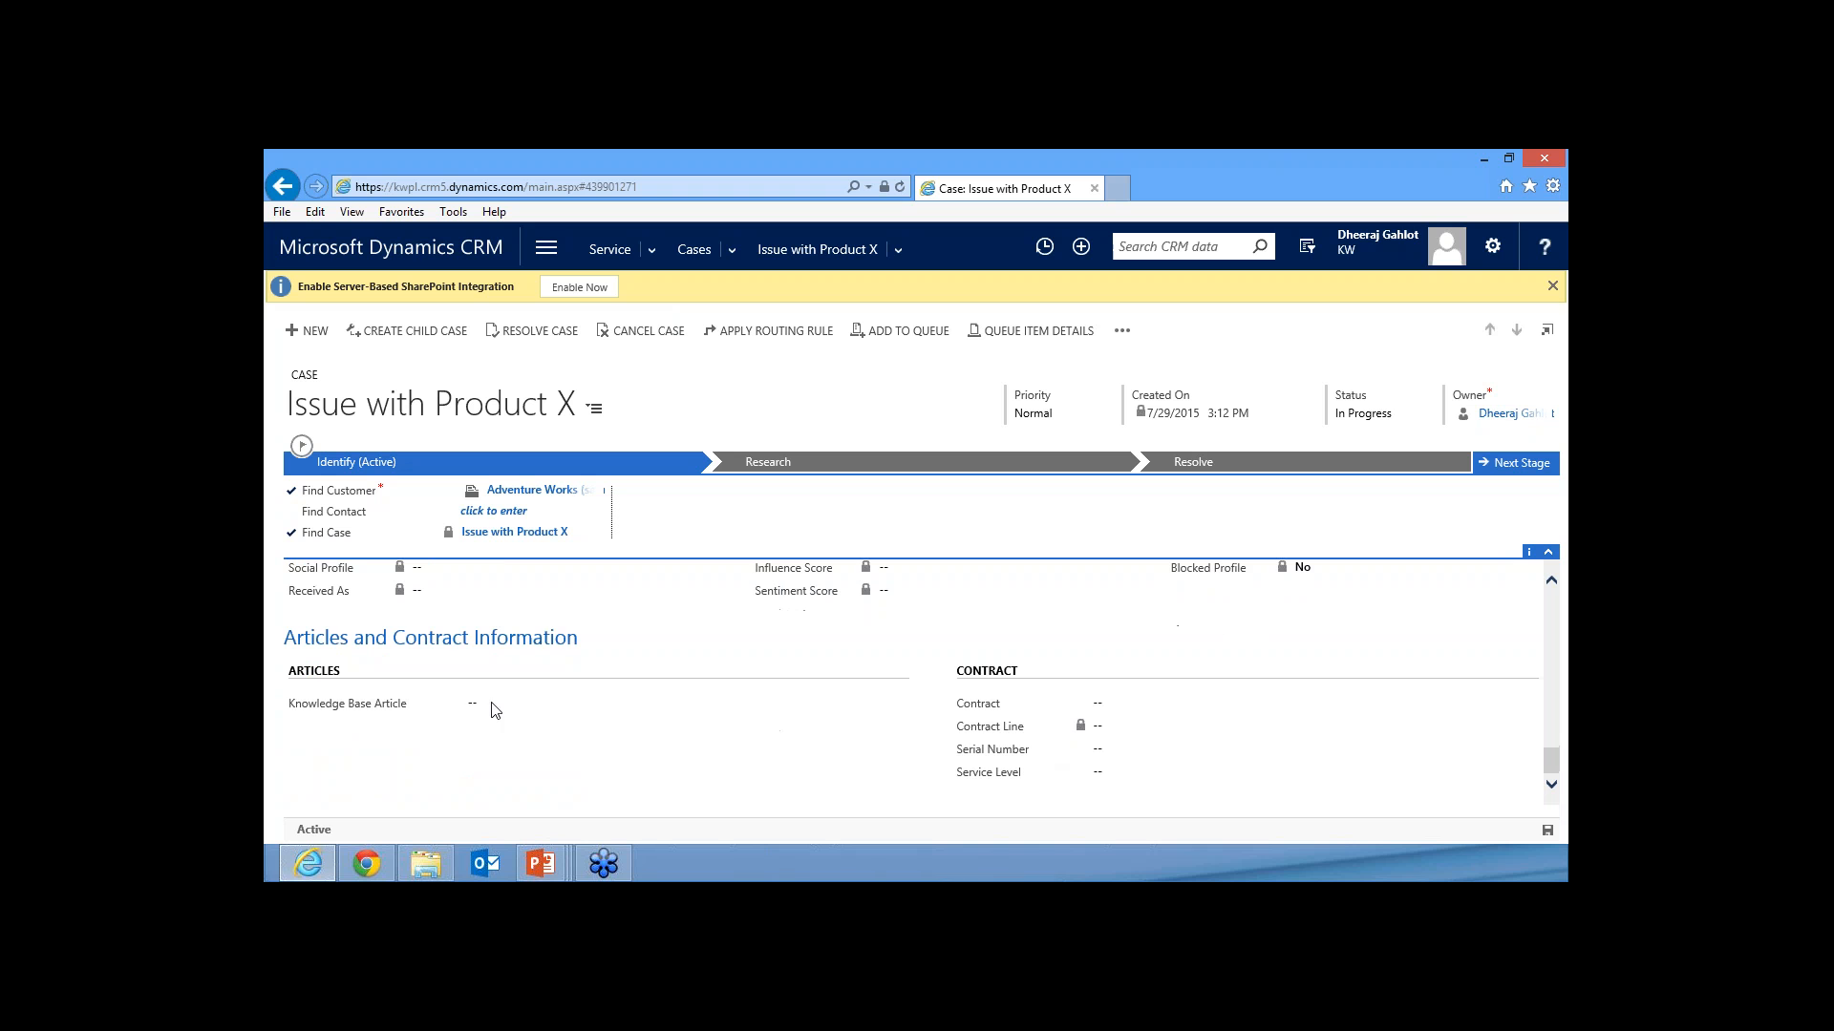
- Find an article with a Keyword Search for "boot" and add System not booting as the case's Knowledge Base Article
{"action": "left_click", "coordinate": [528, 704]}
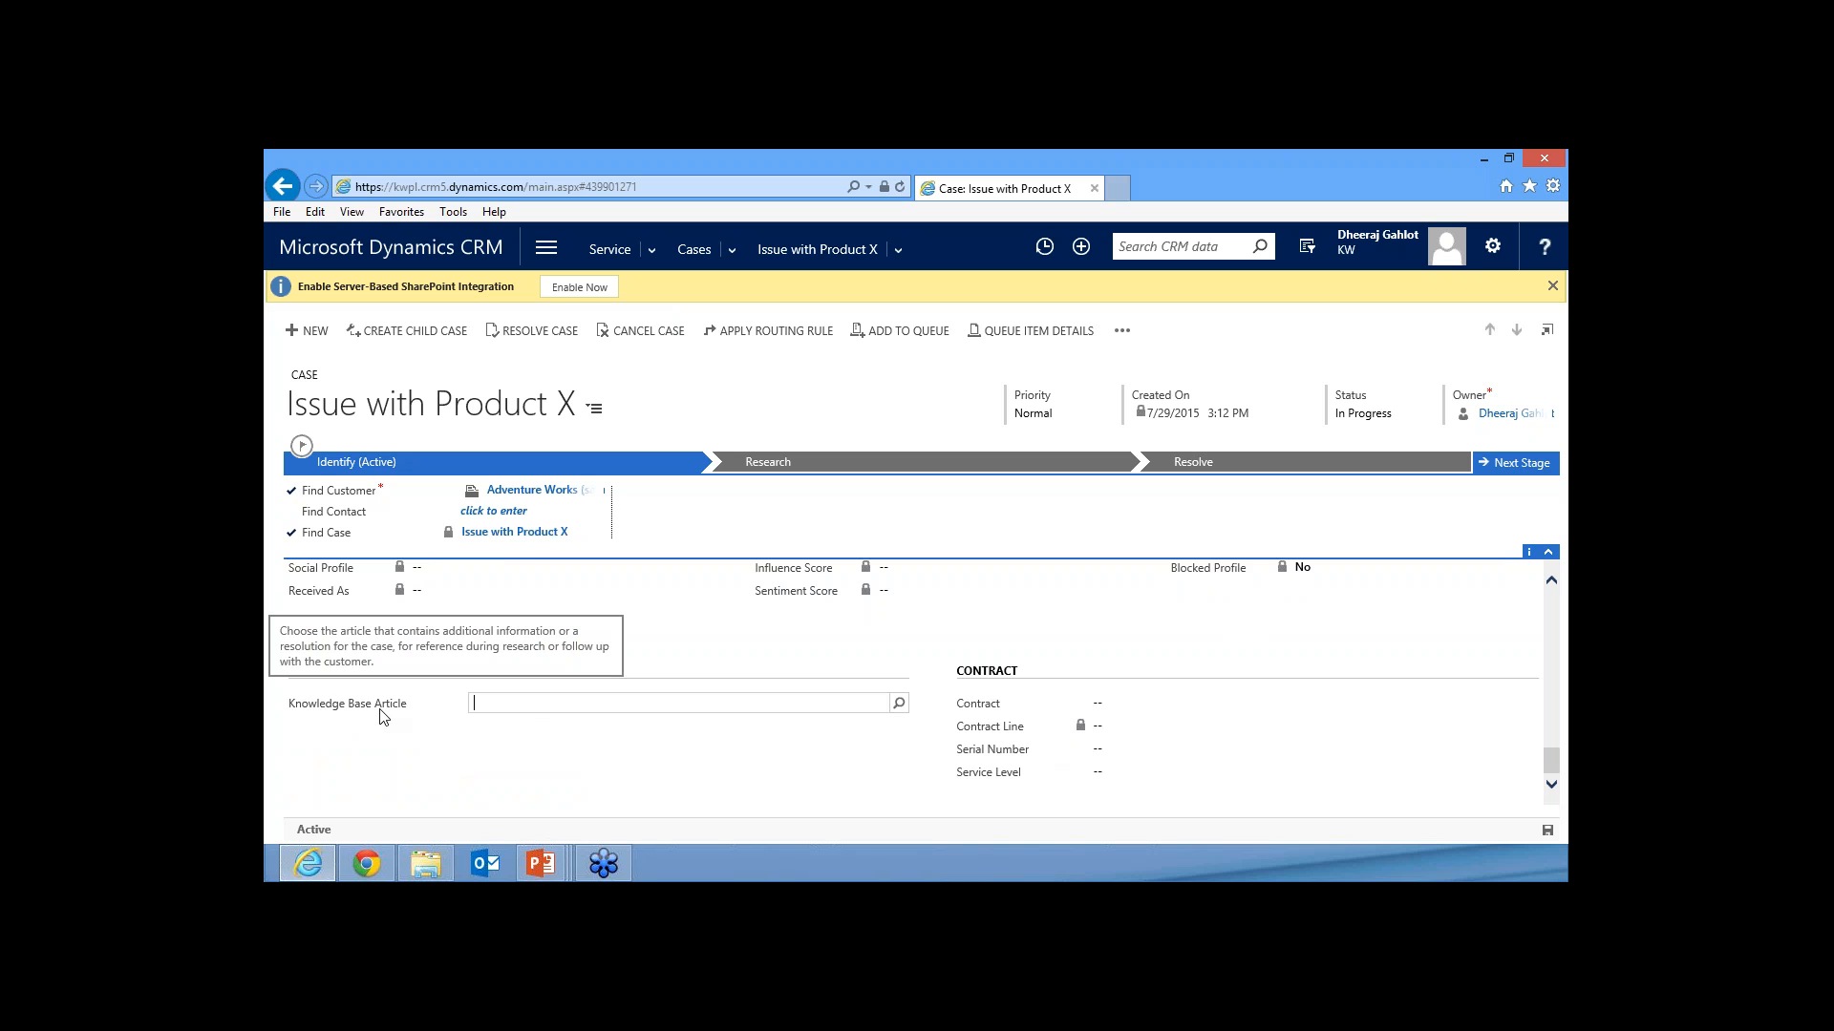
{"action": "left_click", "coordinate": [897, 703]}
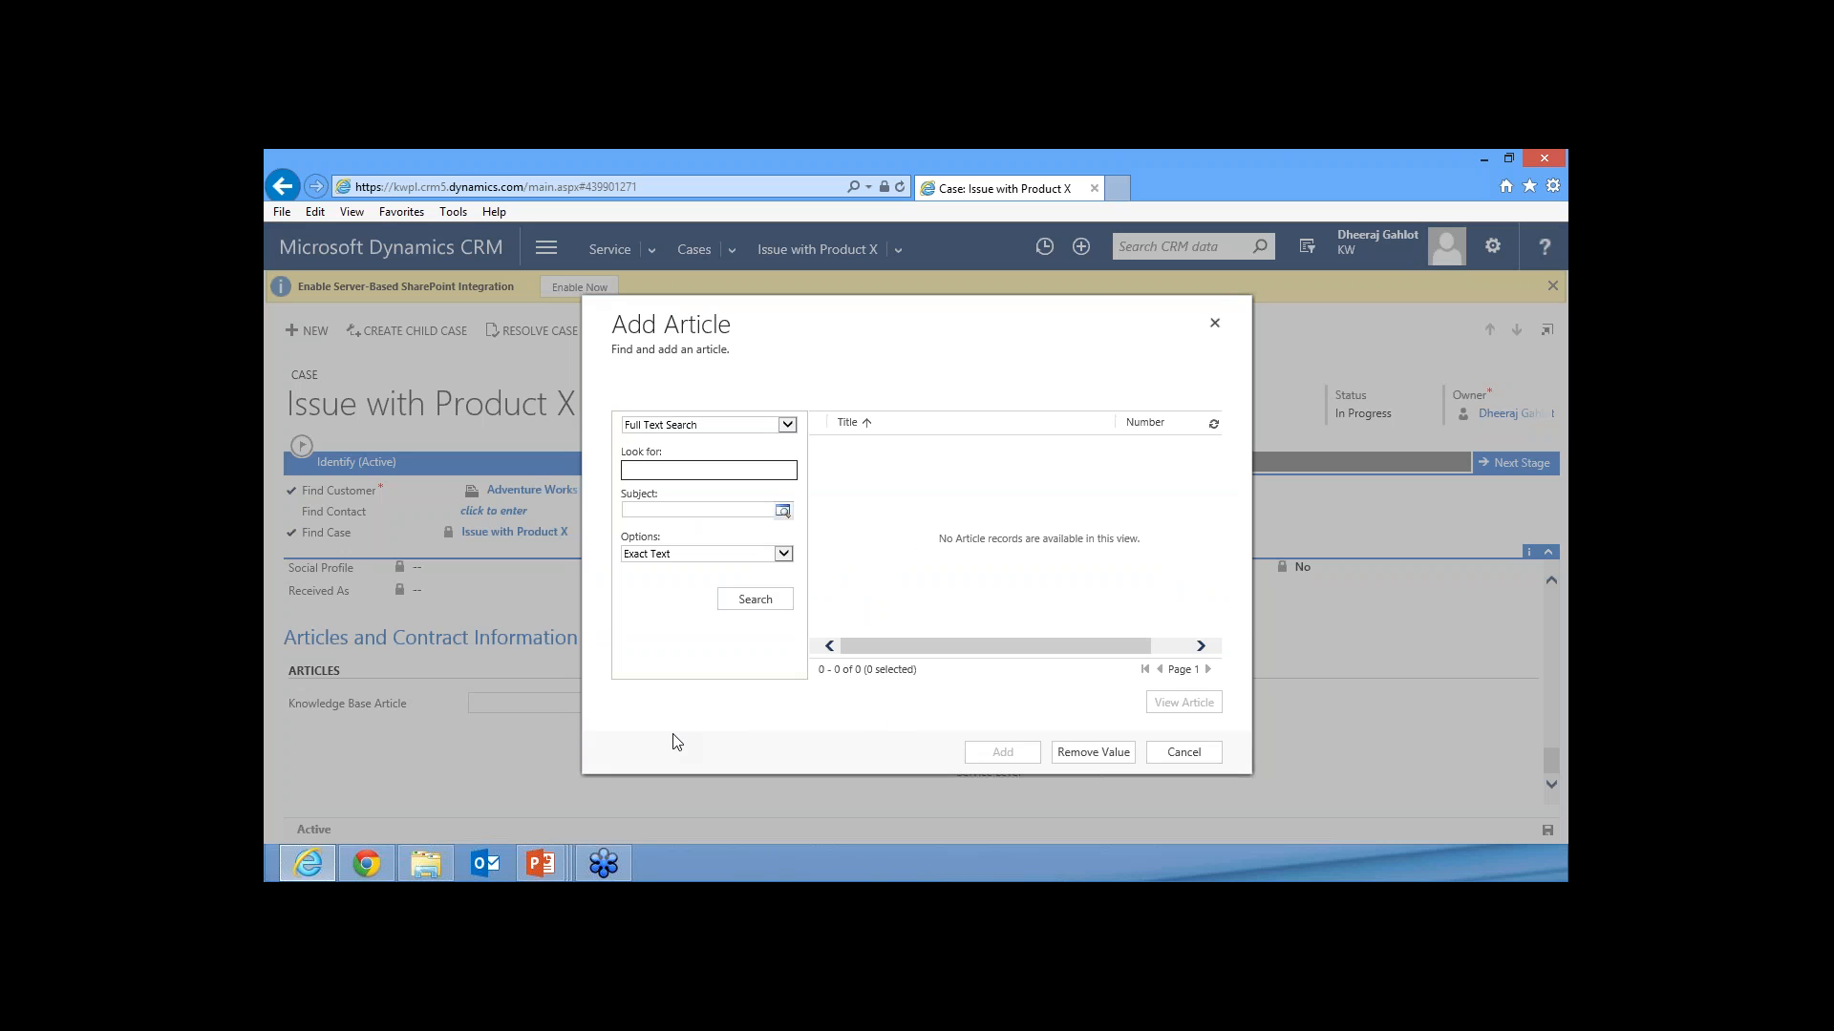
{"action": "type", "text": "boot"}
{"action": "left_click", "coordinate": [756, 605]}
{"action": "left_click", "coordinate": [730, 426]}
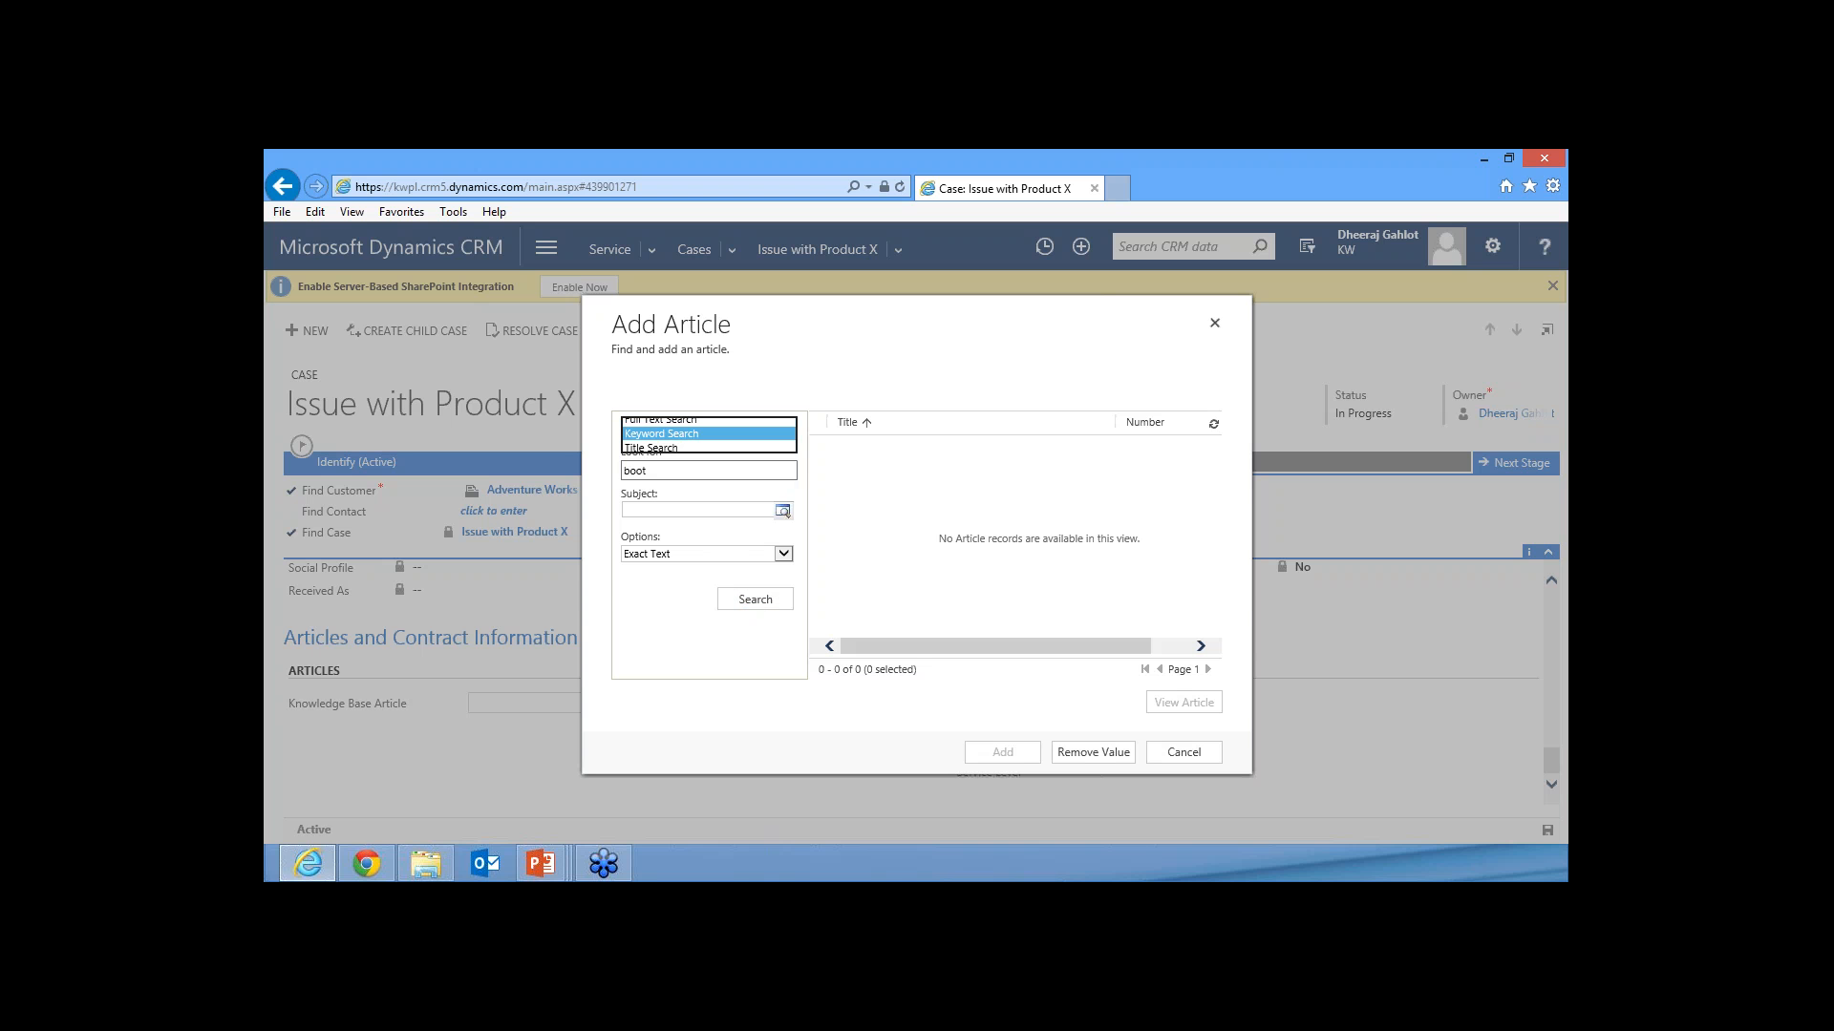
{"action": "left_click", "coordinate": [712, 439]}
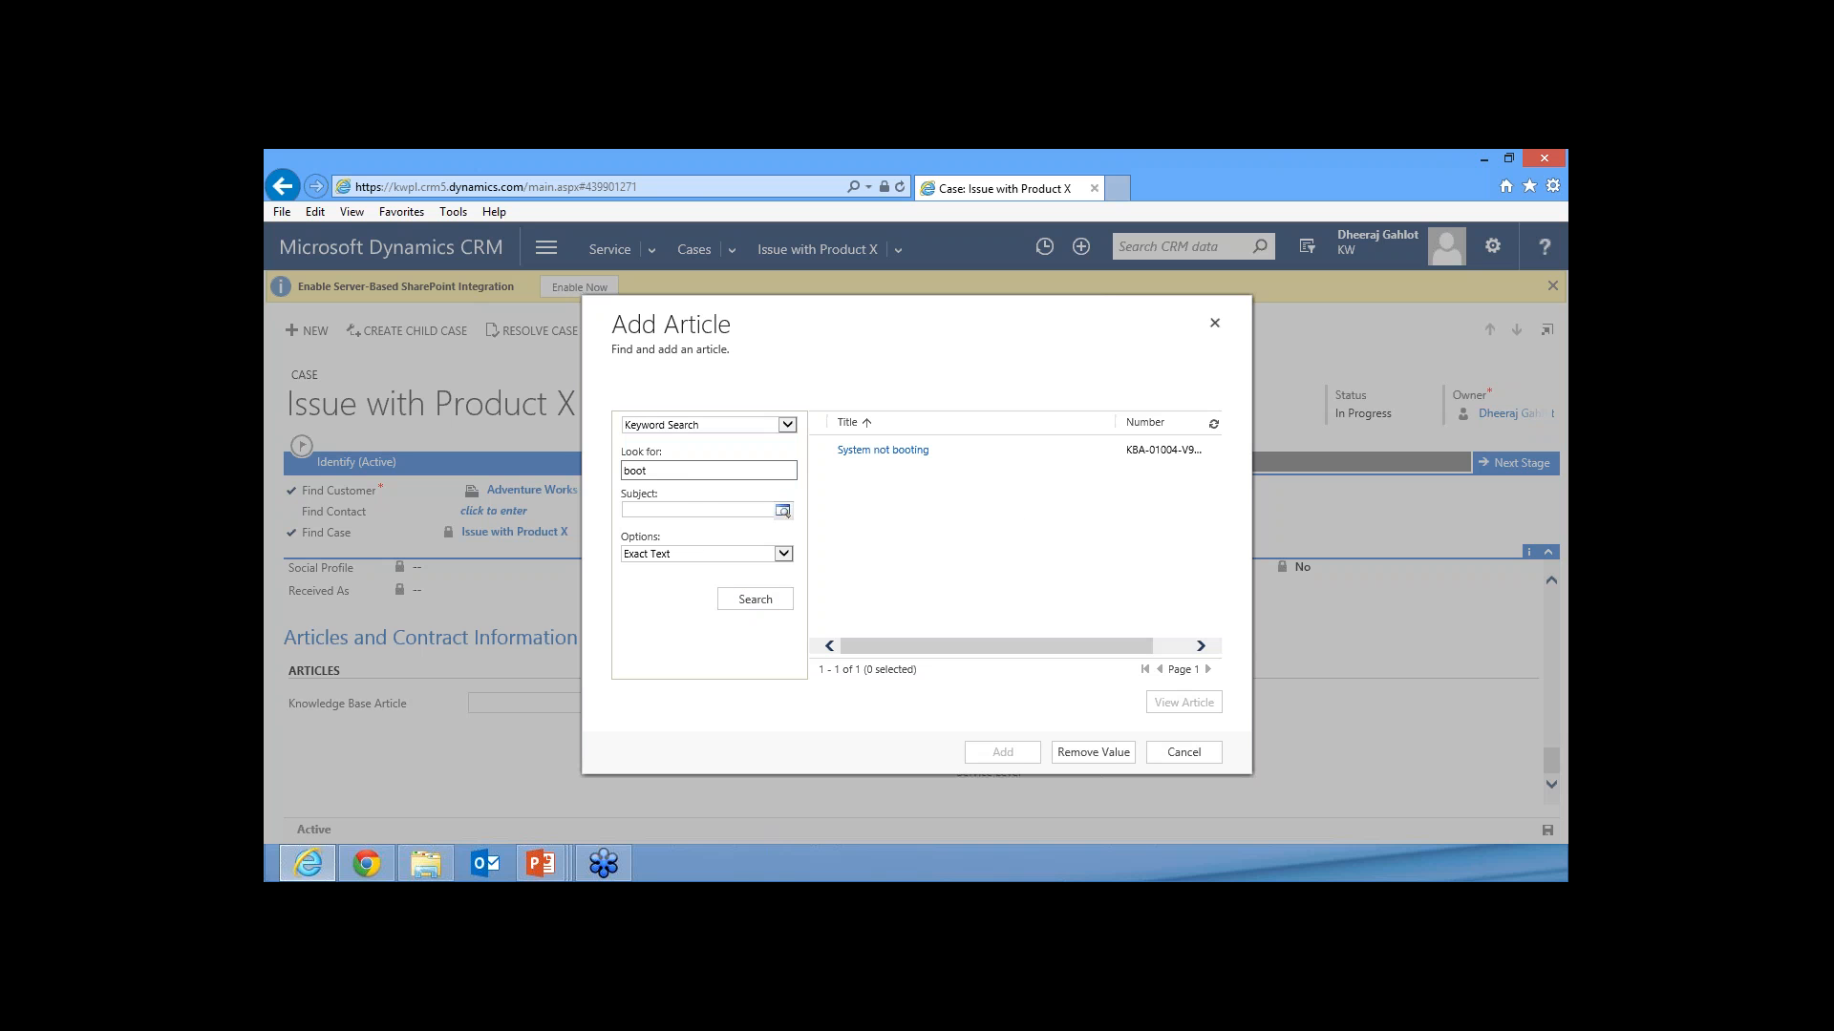
{"action": "left_click", "coordinate": [962, 455]}
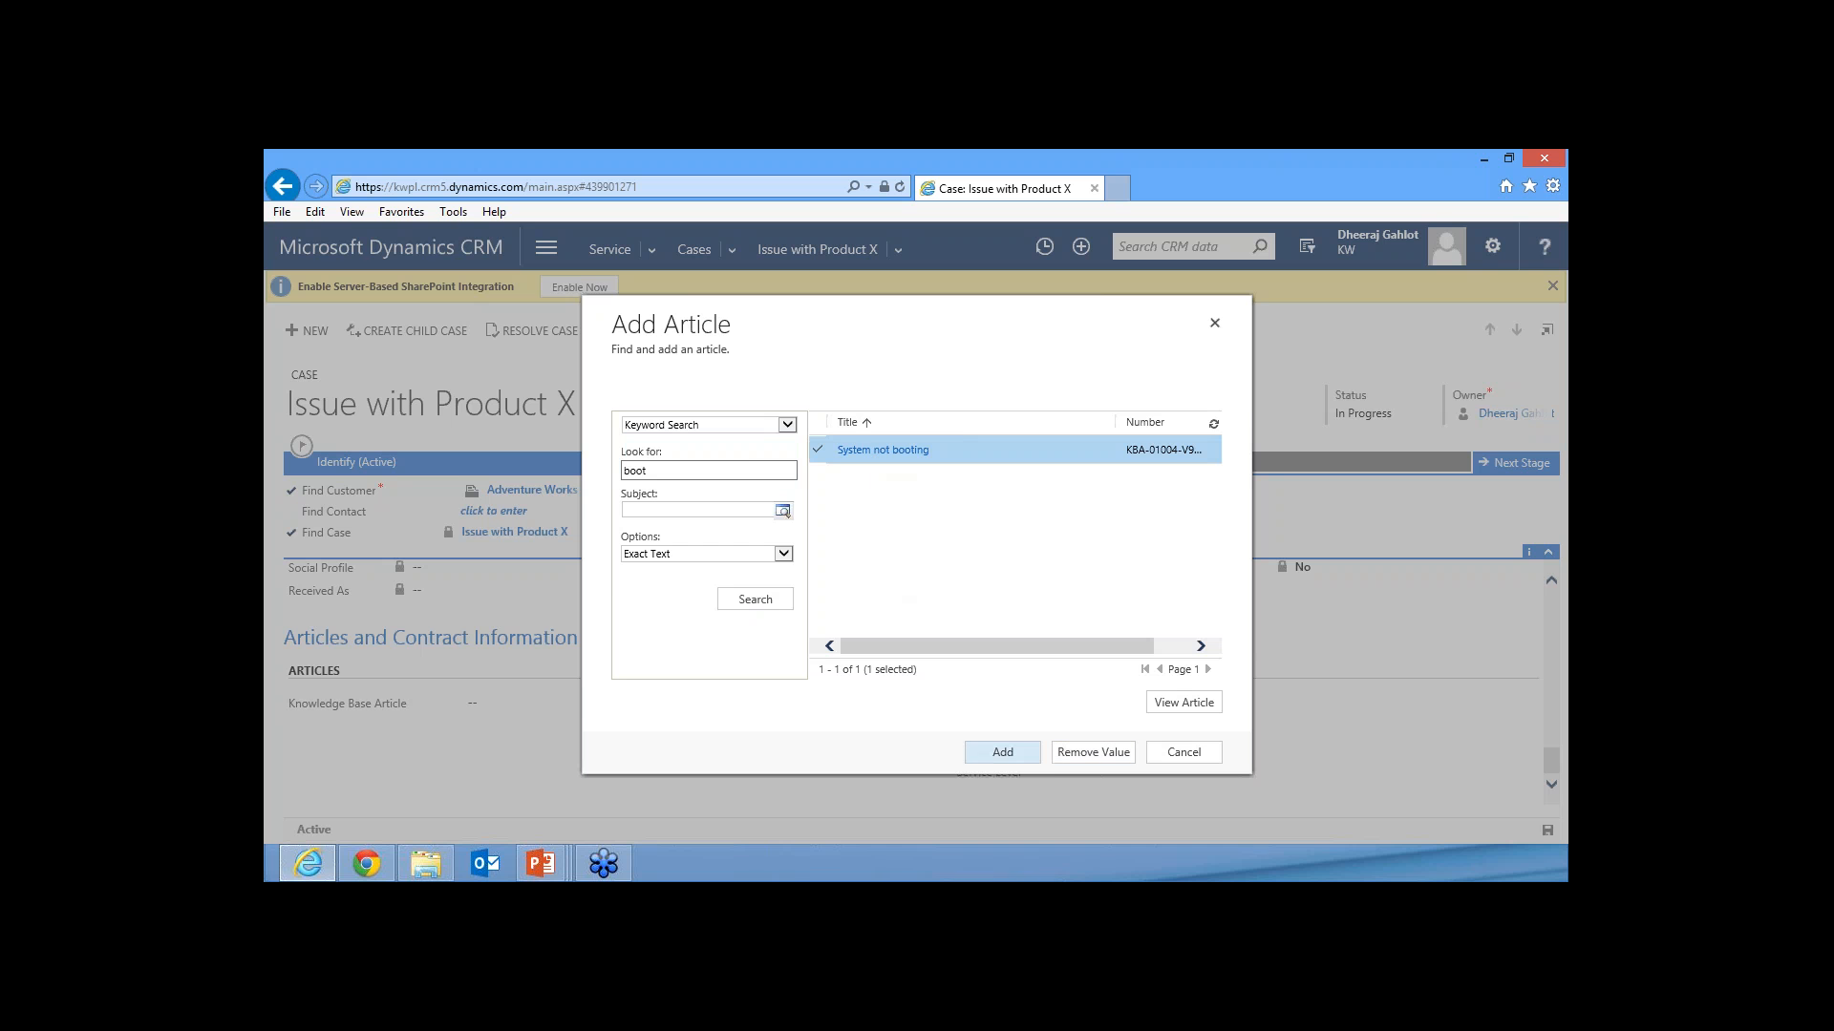
{"action": "left_click", "coordinate": [993, 752]}
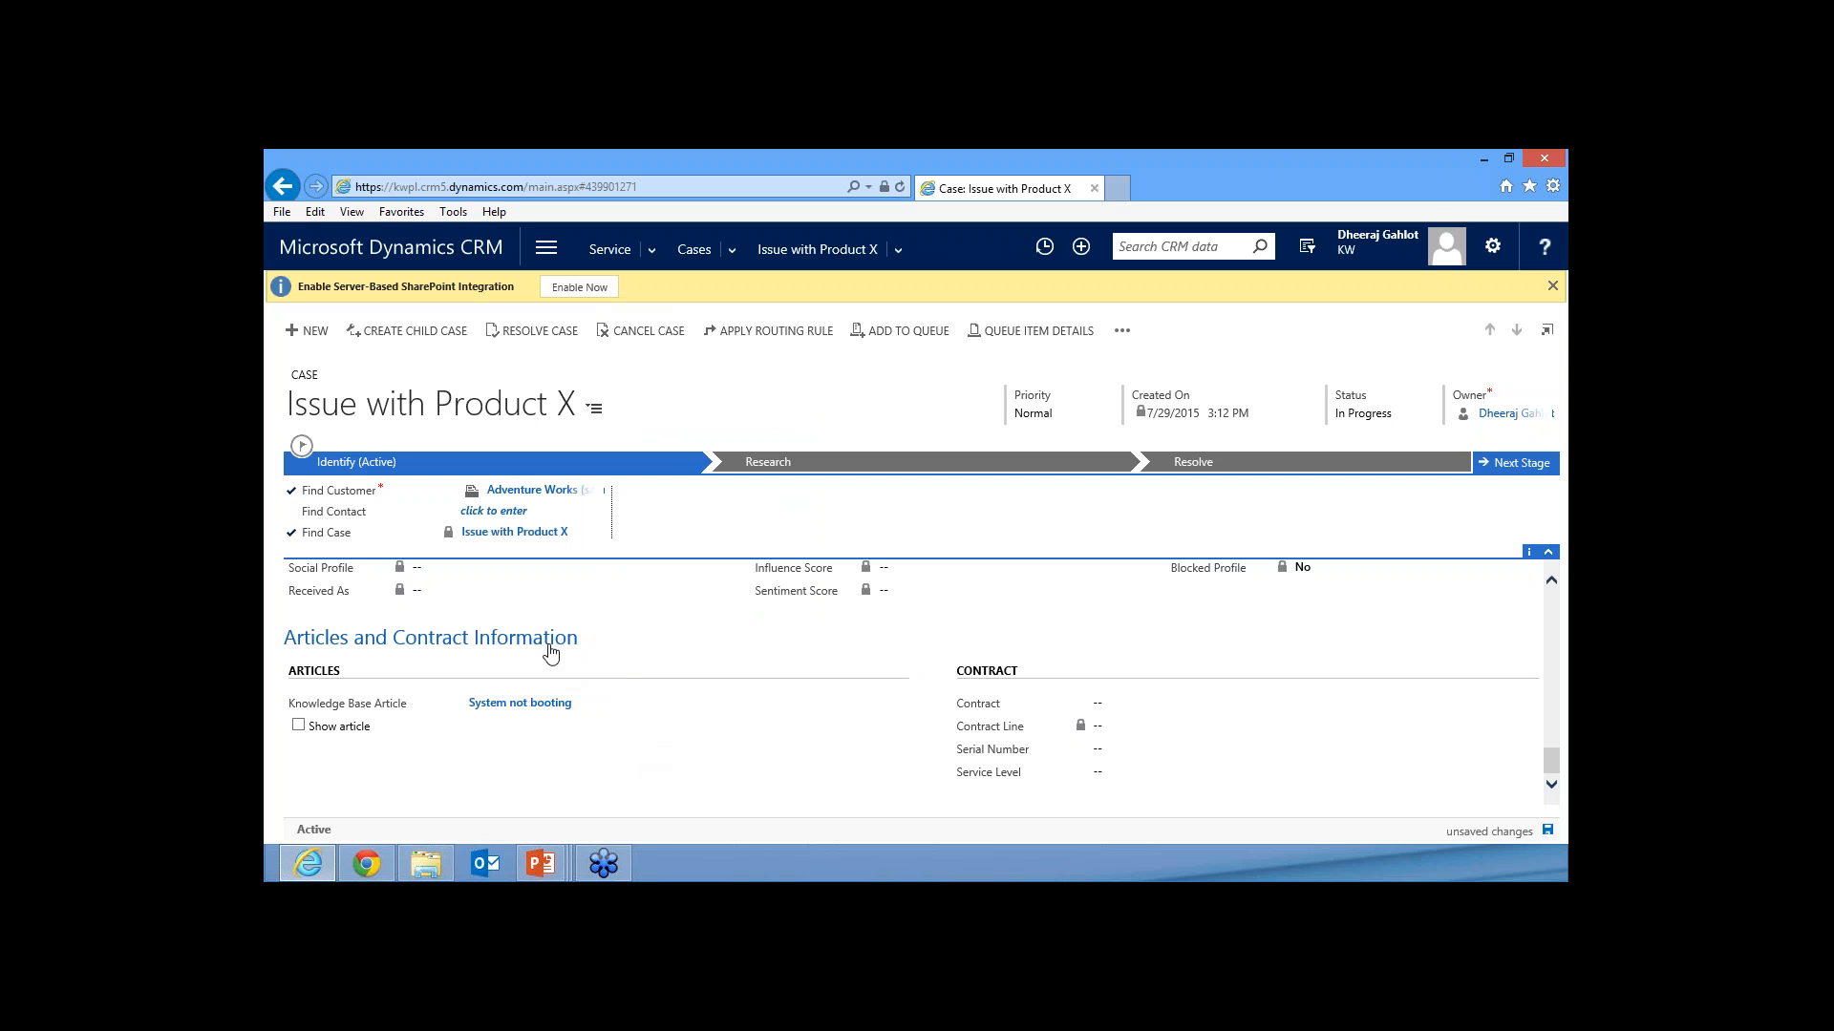
- Show the linked article within the case and read its Problem and Solution sections
{"action": "left_click", "coordinate": [298, 726]}
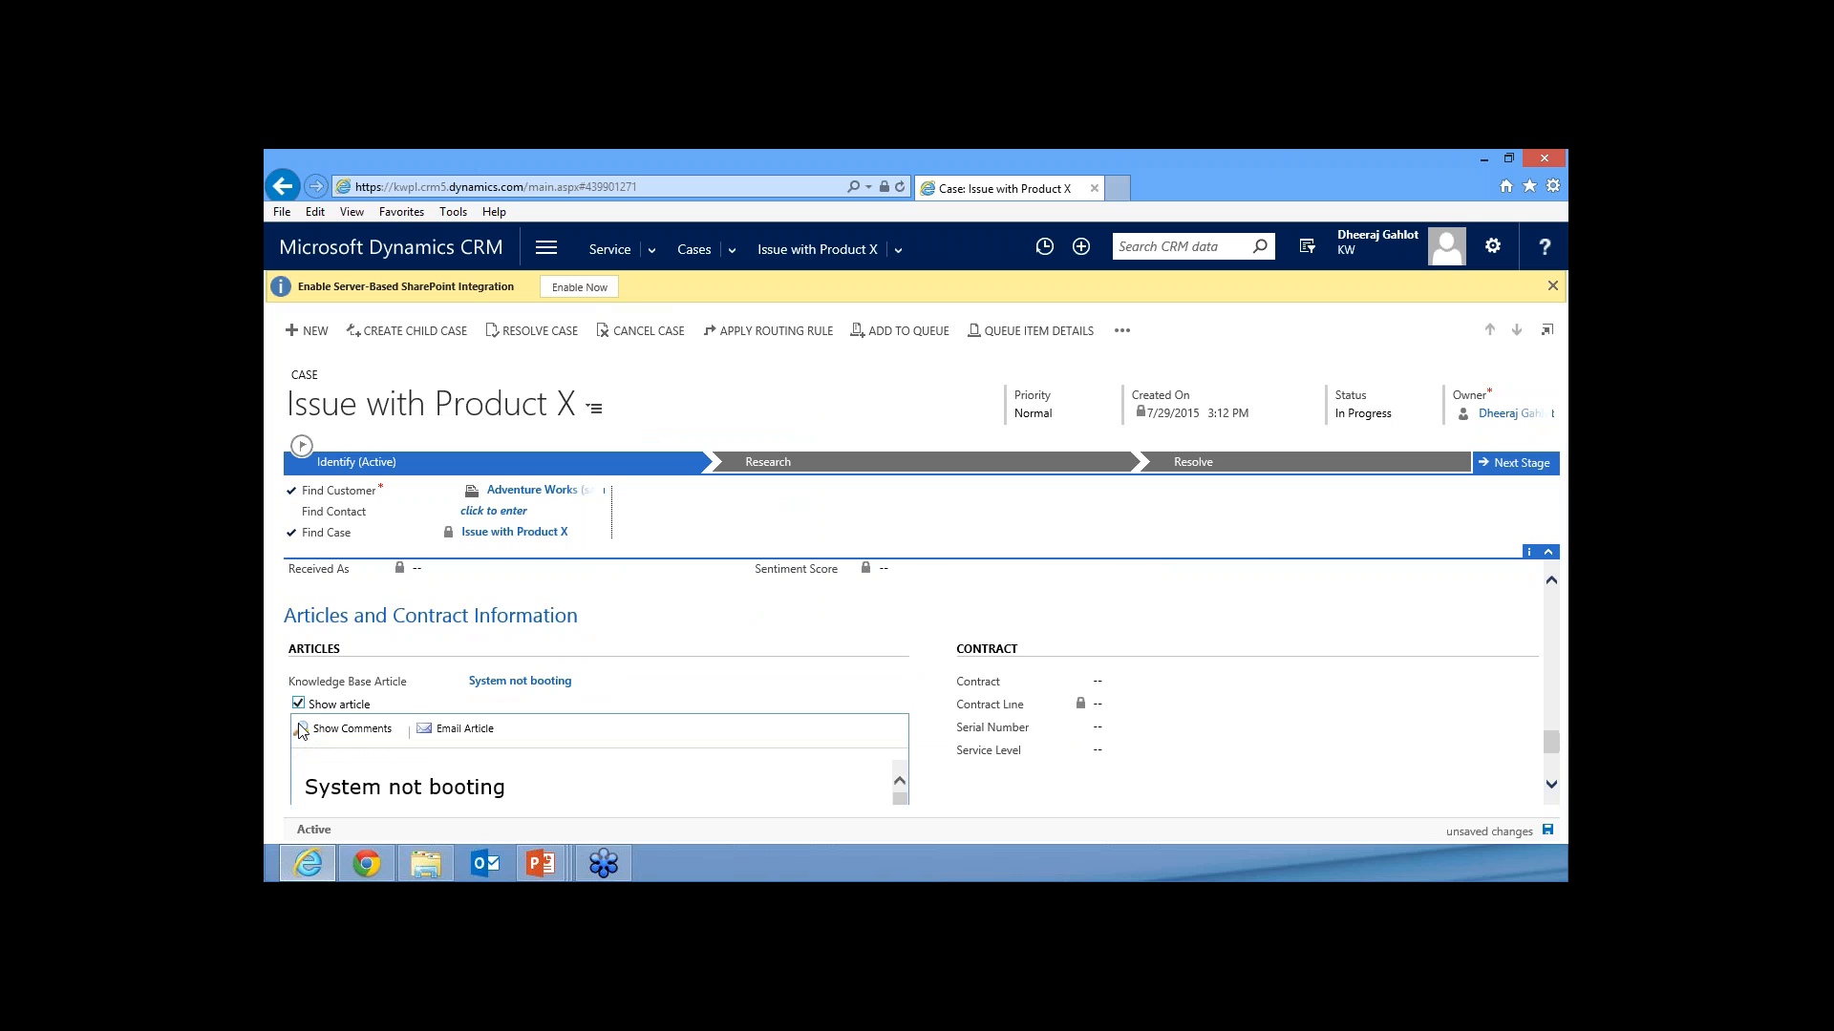
{"action": "left_click", "coordinate": [1551, 785]}
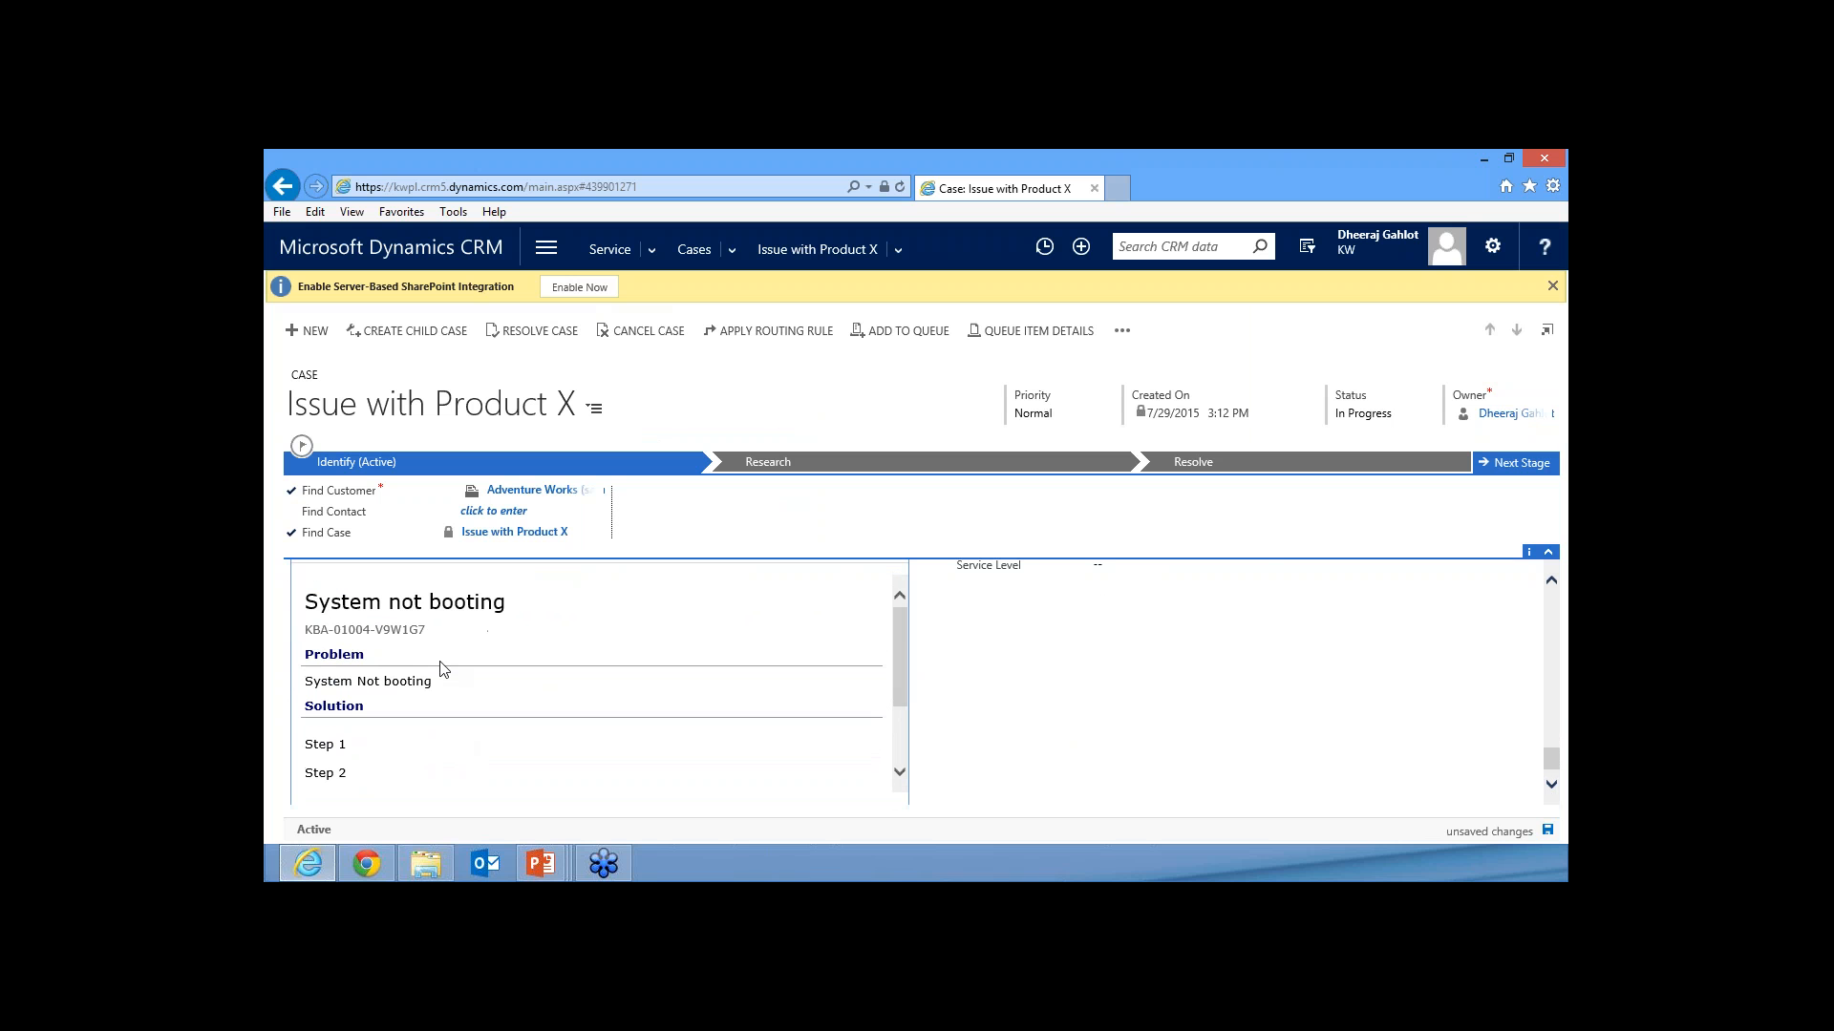
{"action": "scroll", "coordinate": [444, 669], "scroll_direction": "down", "scroll_amount": 1}
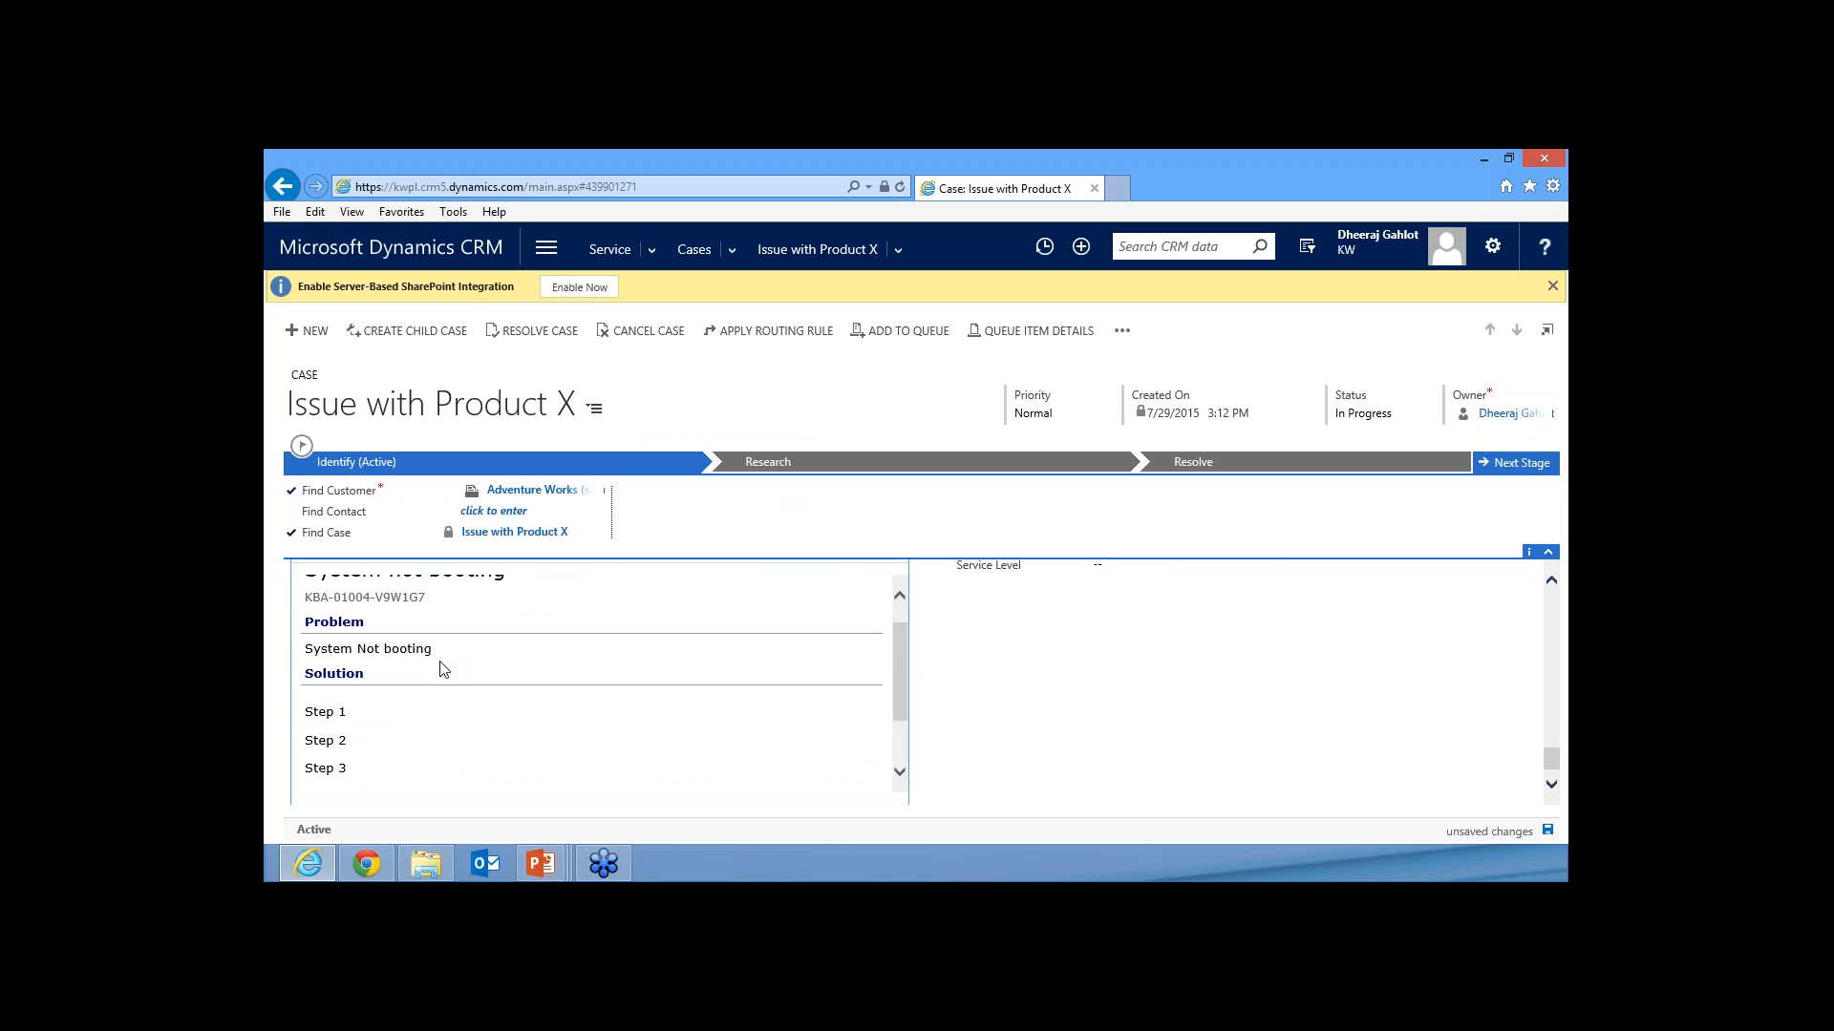
{"action": "scroll", "coordinate": [444, 669], "scroll_direction": "down", "scroll_amount": 3}
{"action": "scroll", "coordinate": [444, 669], "scroll_direction": "up", "scroll_amount": 5}
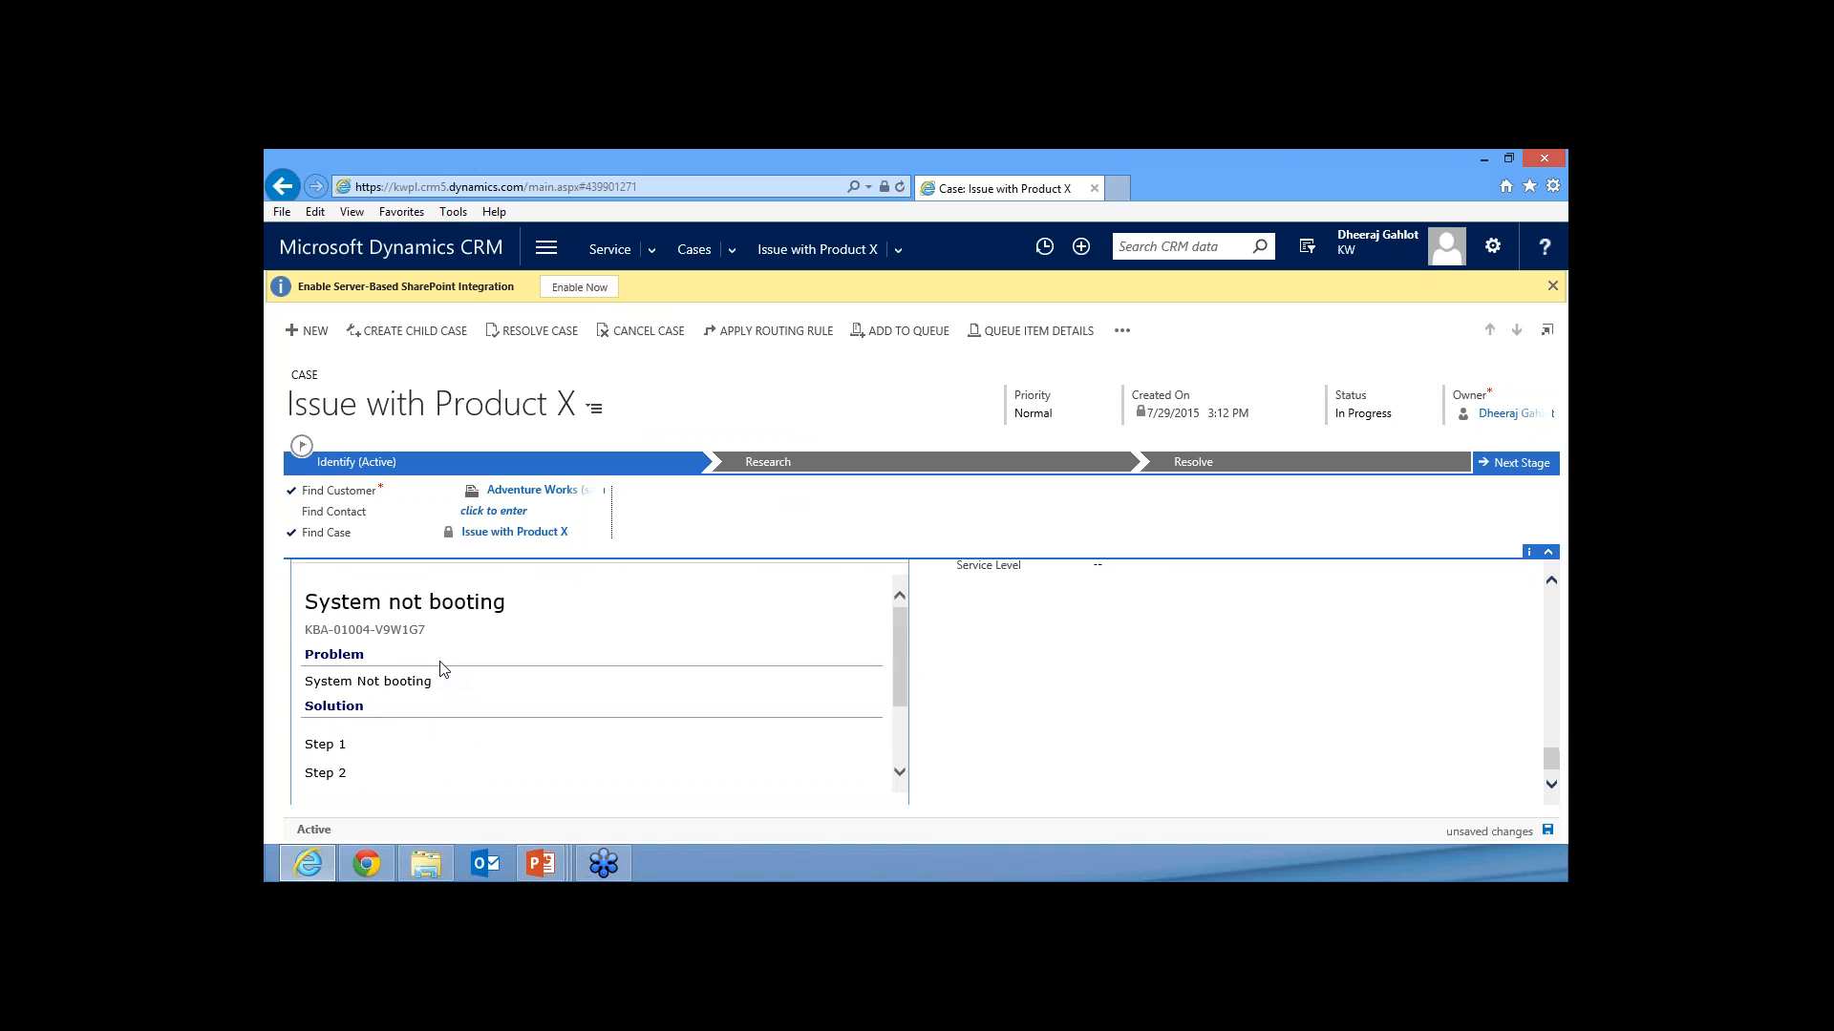
{"action": "scroll", "coordinate": [443, 668], "scroll_direction": "up", "scroll_amount": 2}
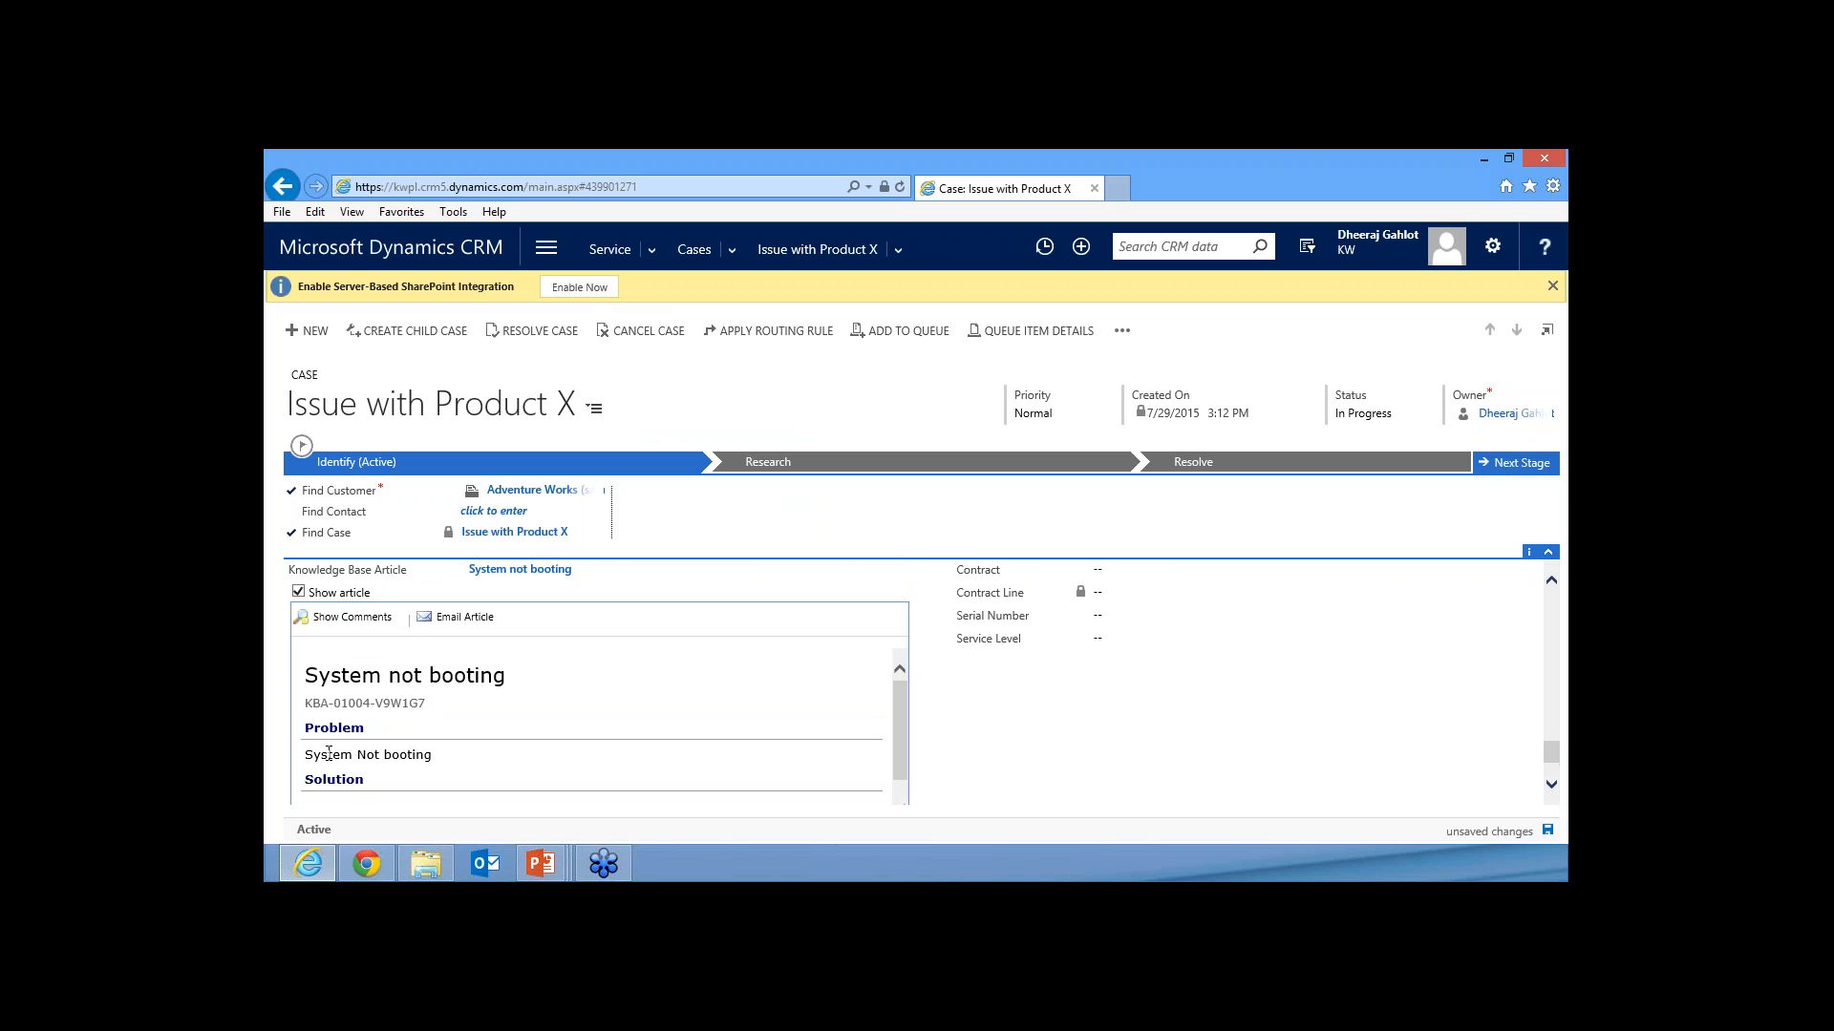
- Open the Email Article form for the linked article and close it without sending
{"action": "left_click", "coordinate": [443, 620]}
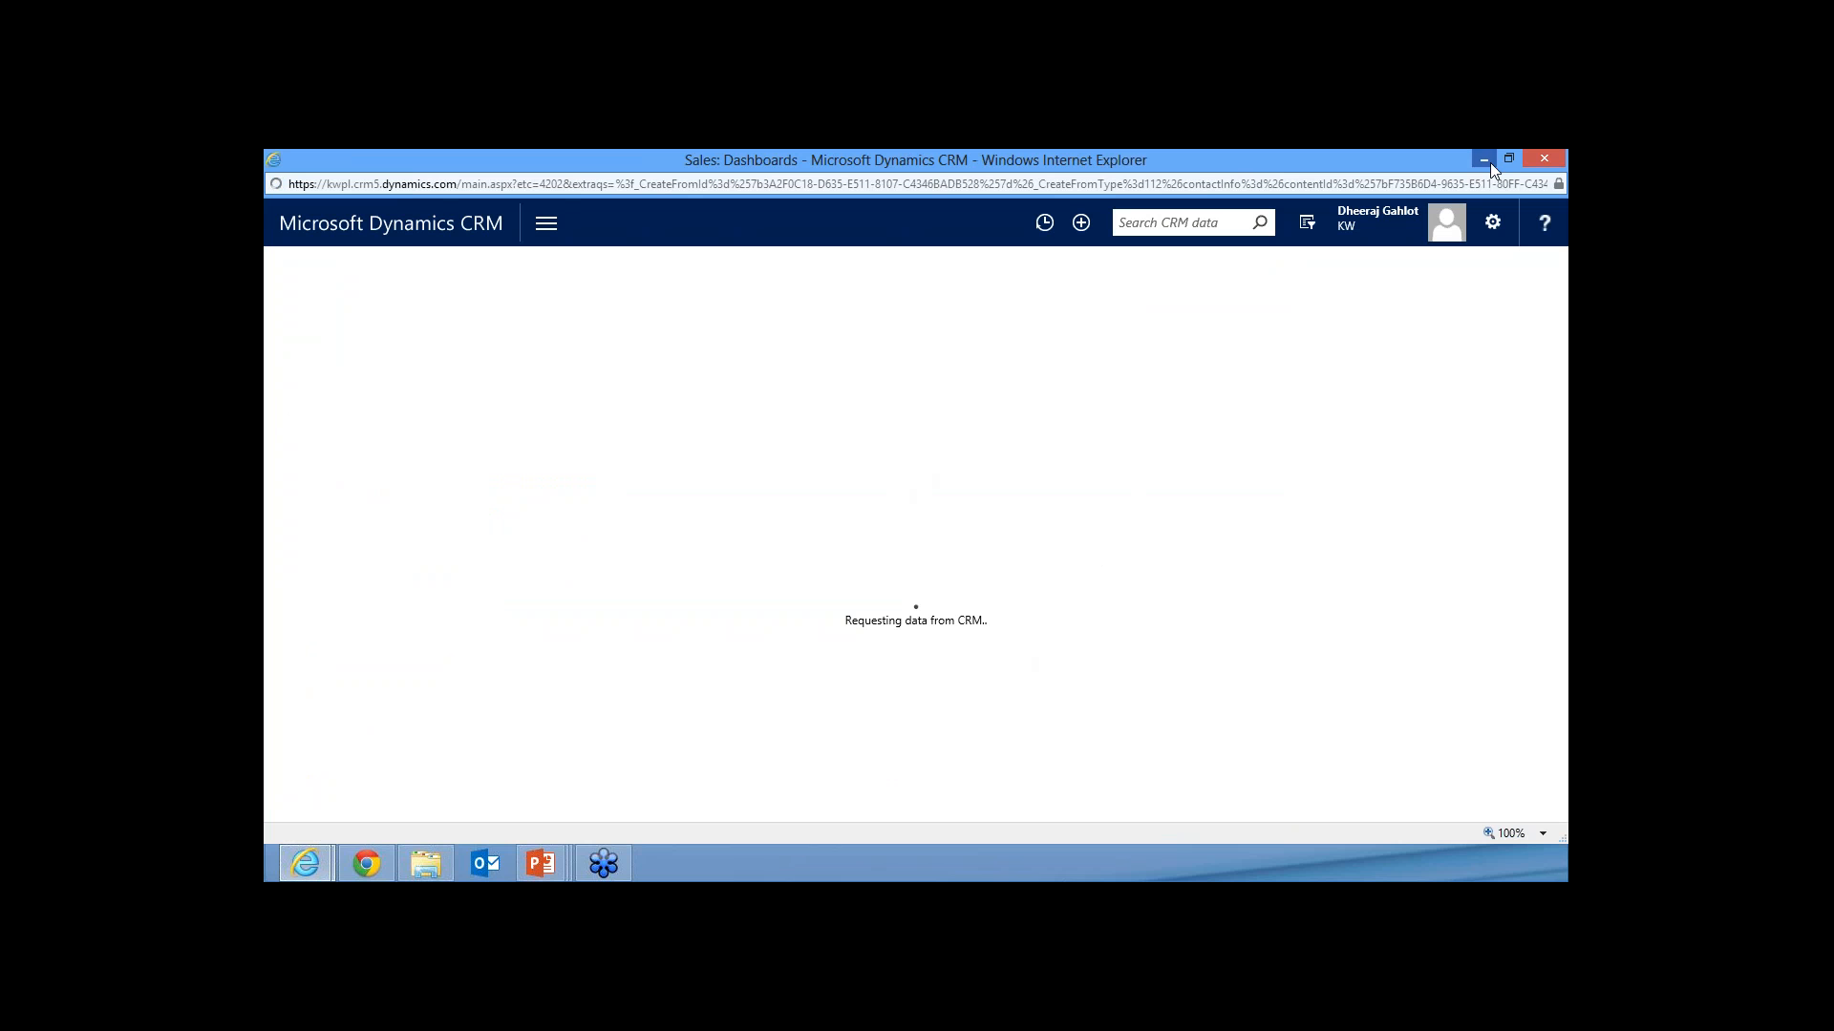
{"action": "left_click", "coordinate": [1544, 160]}
{"action": "scroll", "coordinate": [491, 749], "scroll_direction": "down", "scroll_amount": 1}
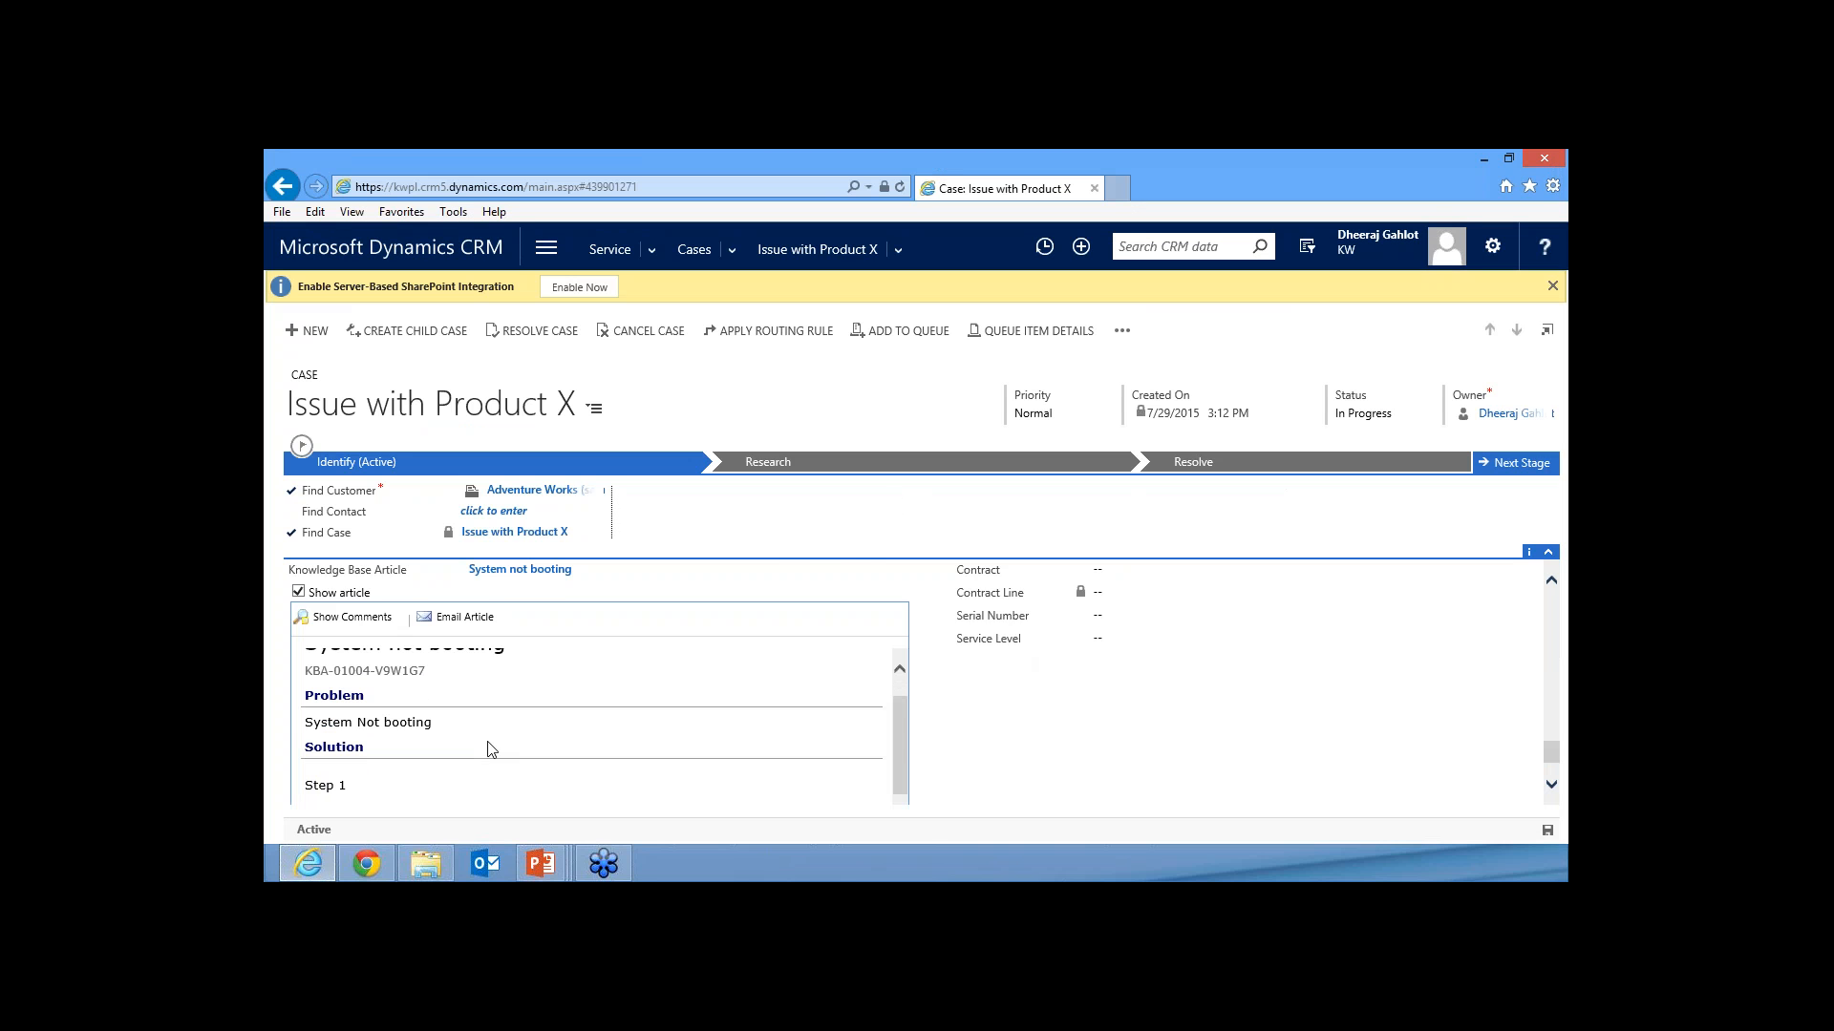
- Look up available records for the case's Contract field without selecting one
{"action": "scroll", "coordinate": [489, 747], "scroll_direction": "up", "scroll_amount": 2}
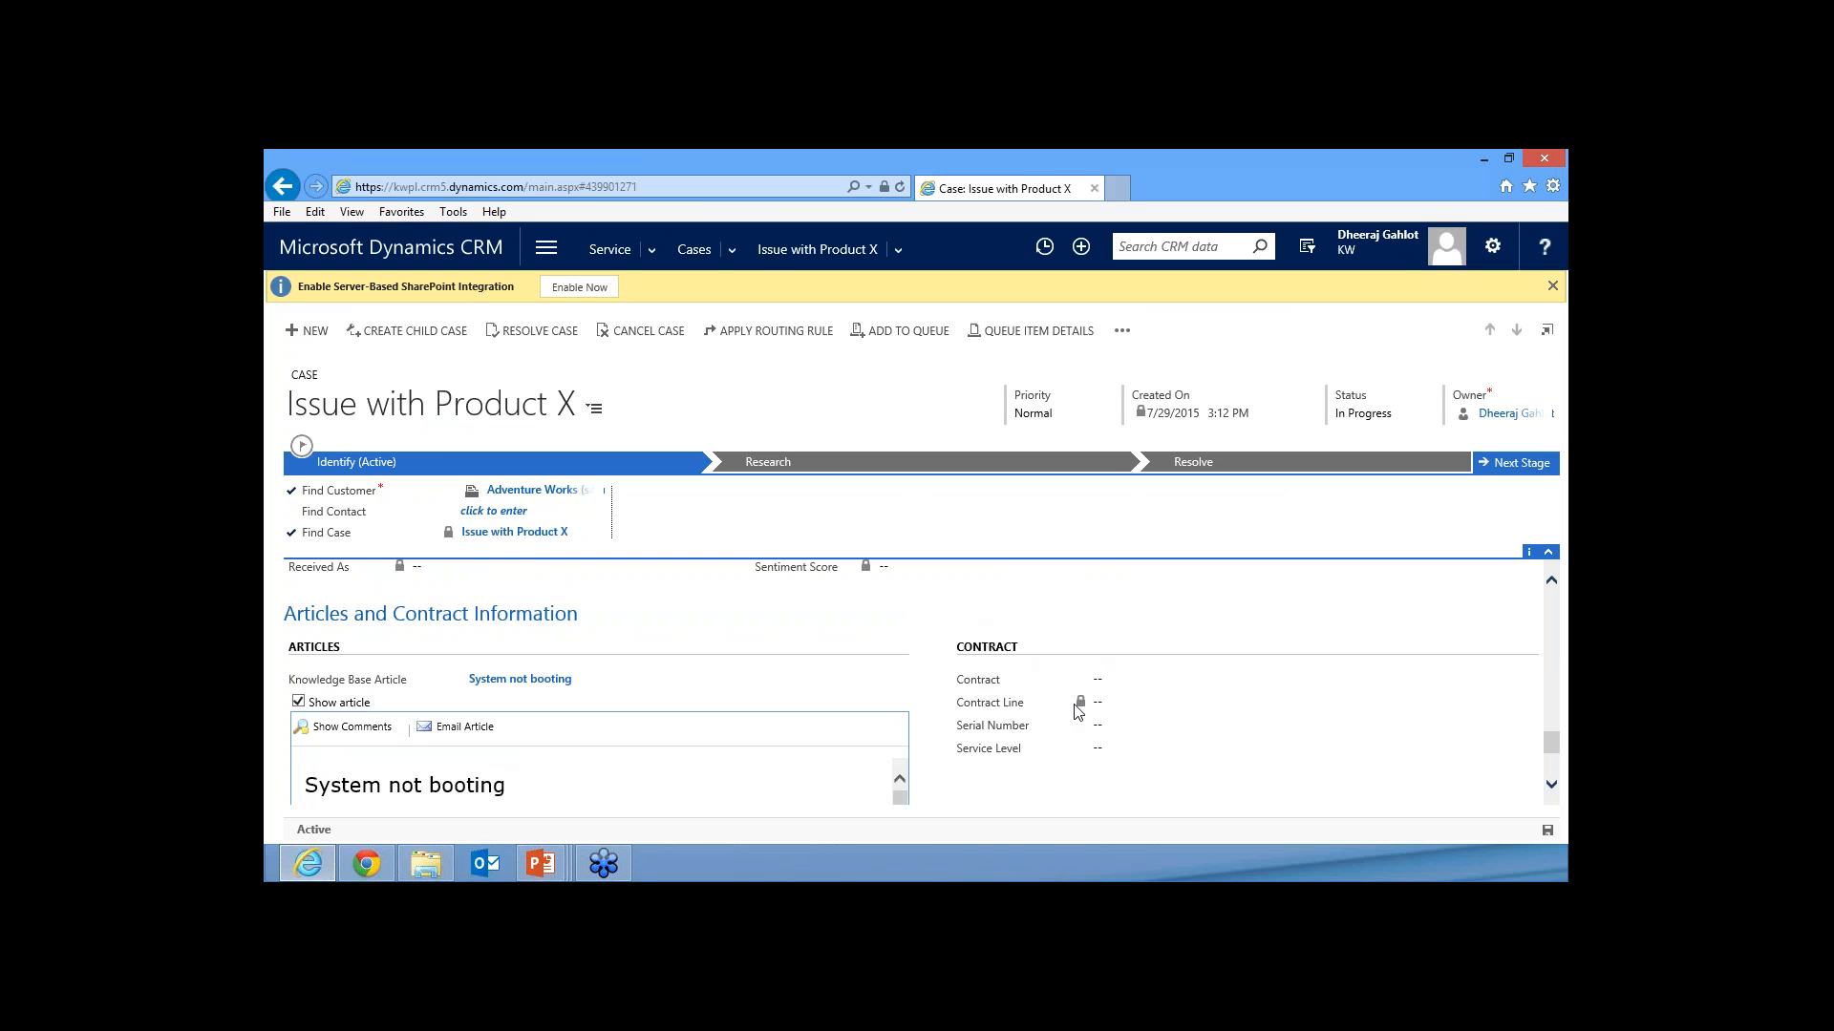
{"action": "left_click", "coordinate": [1152, 679]}
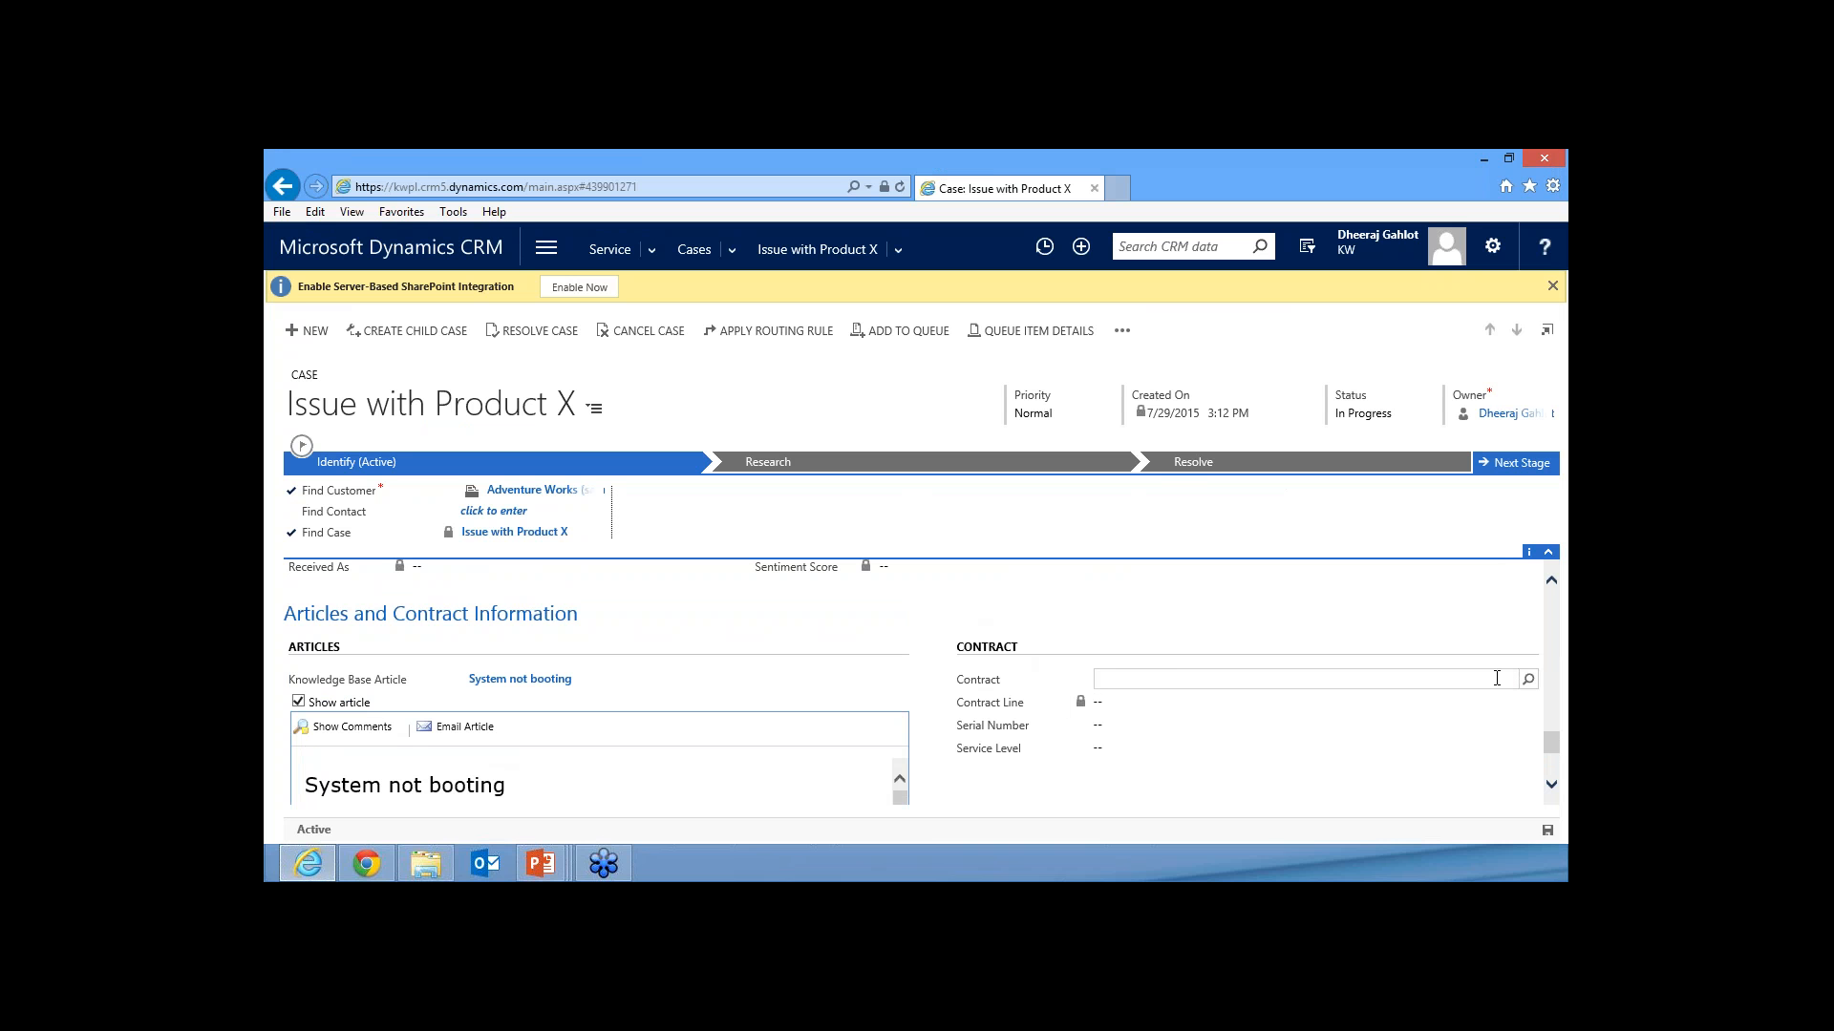
{"action": "left_click", "coordinate": [1528, 679]}
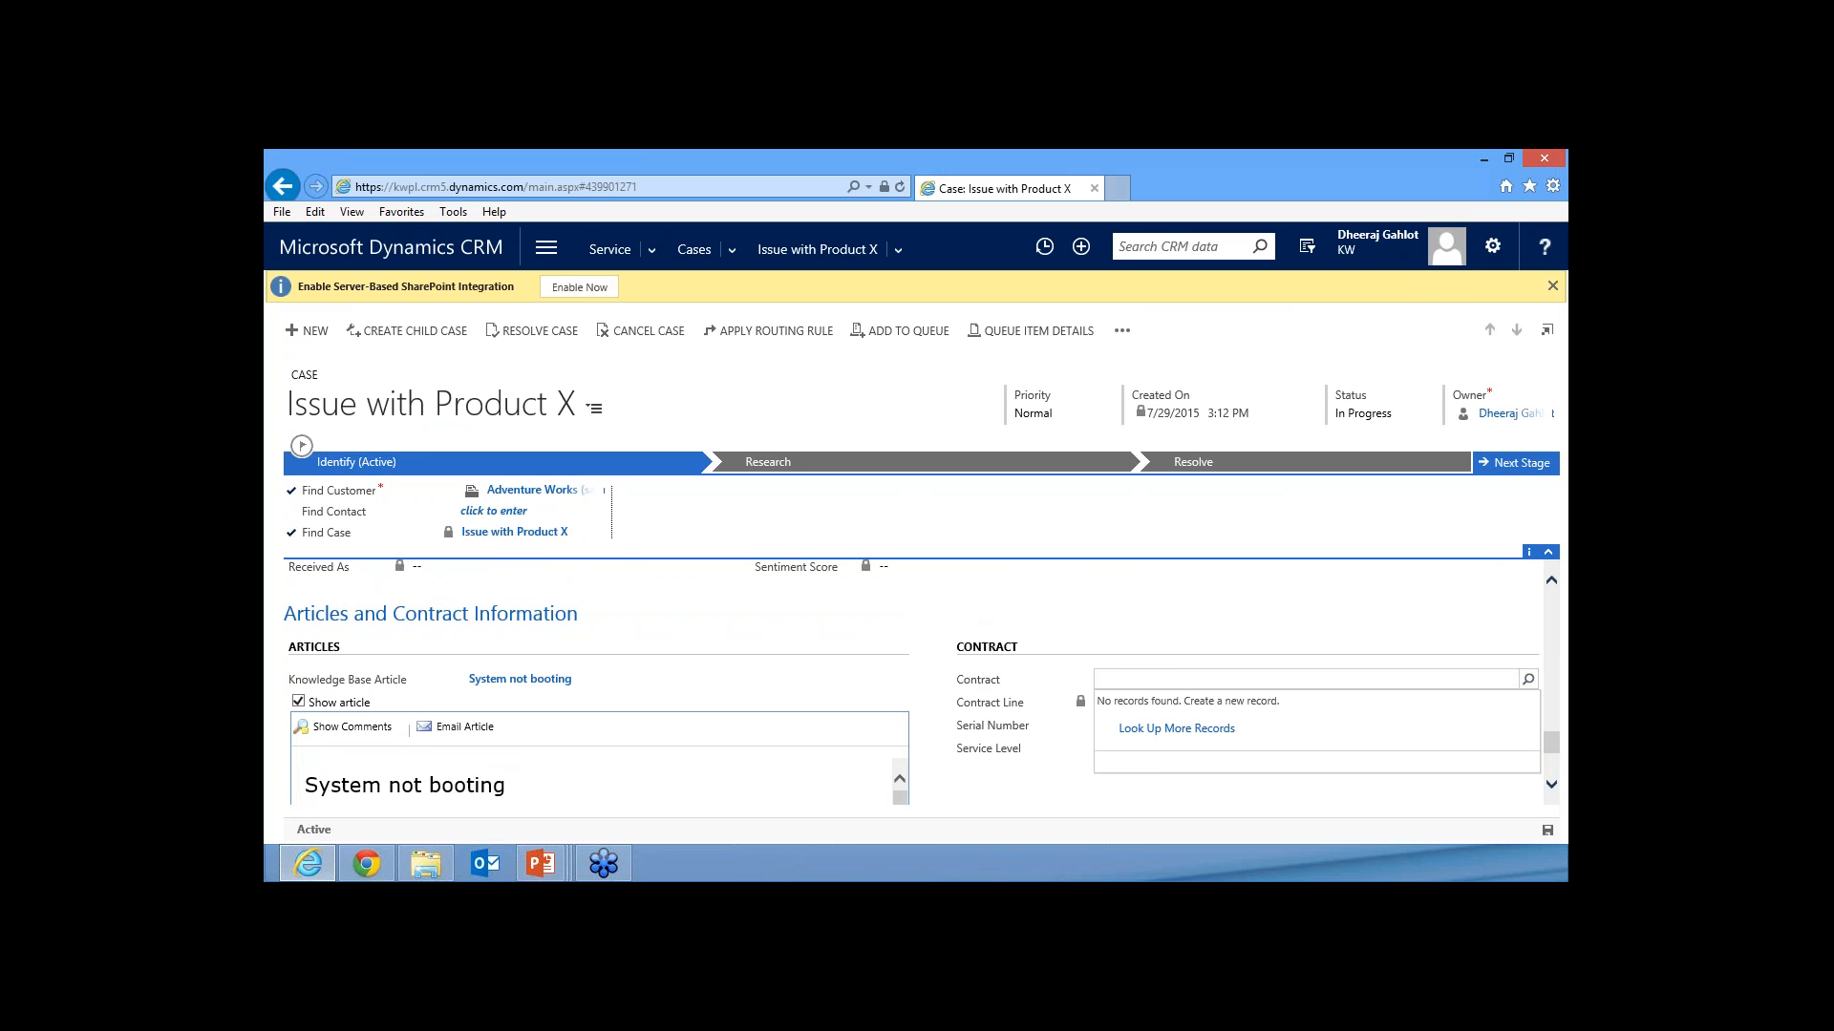
{"action": "left_click", "coordinate": [1129, 626]}
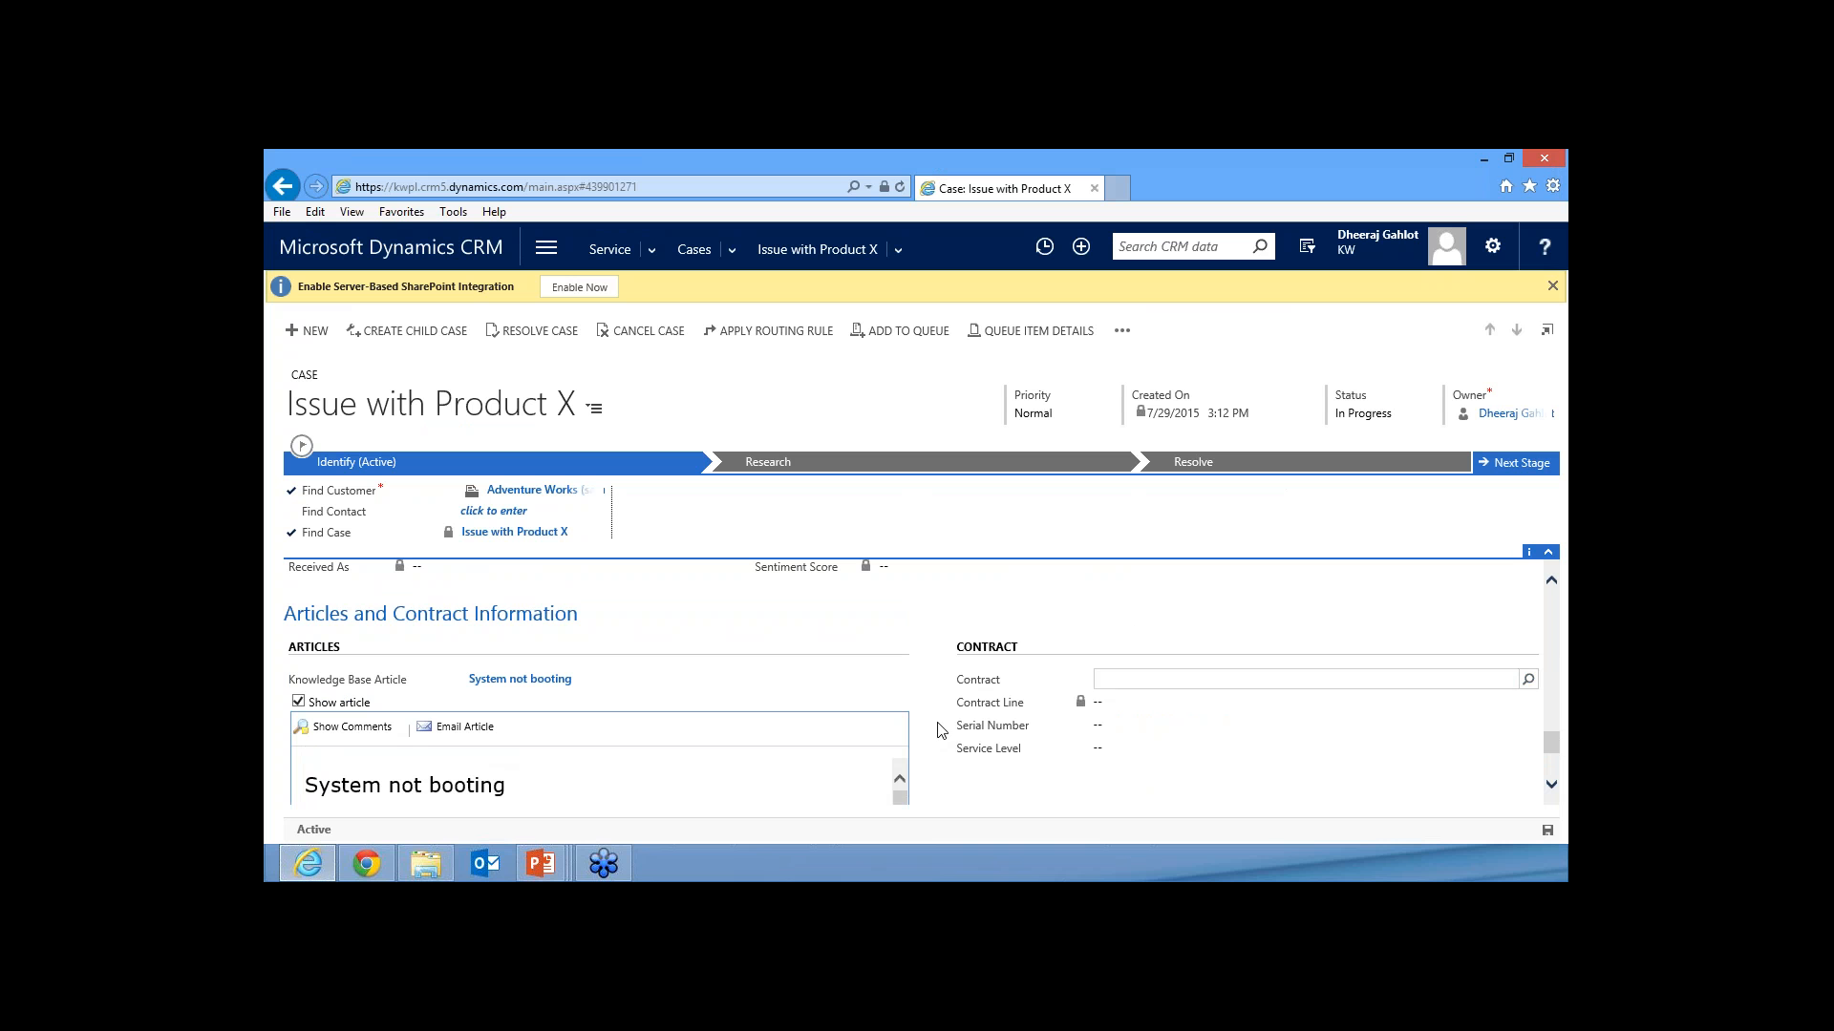
- Review the case's Posts, Activities with the additional activity types, and KB Records in the General section
{"action": "scroll", "coordinate": [907, 733], "scroll_direction": "down", "scroll_amount": 5}
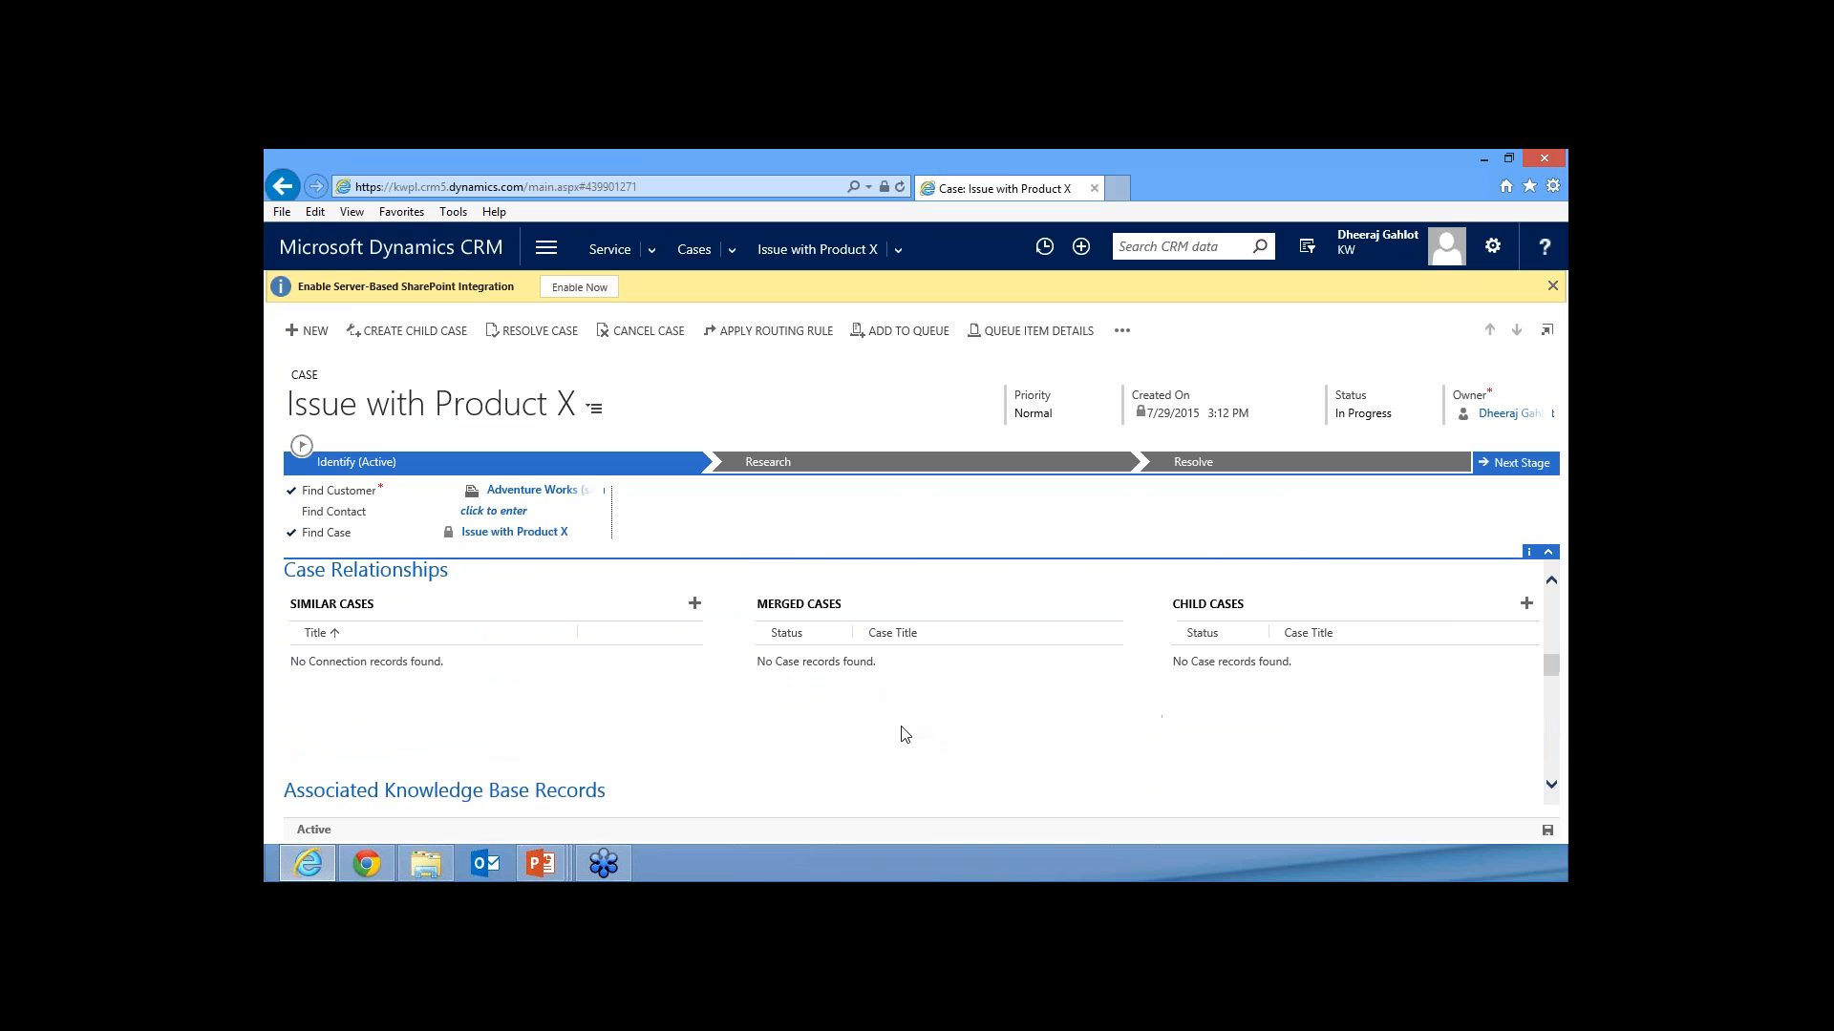
{"action": "scroll", "coordinate": [905, 733], "scroll_direction": "up", "scroll_amount": 10}
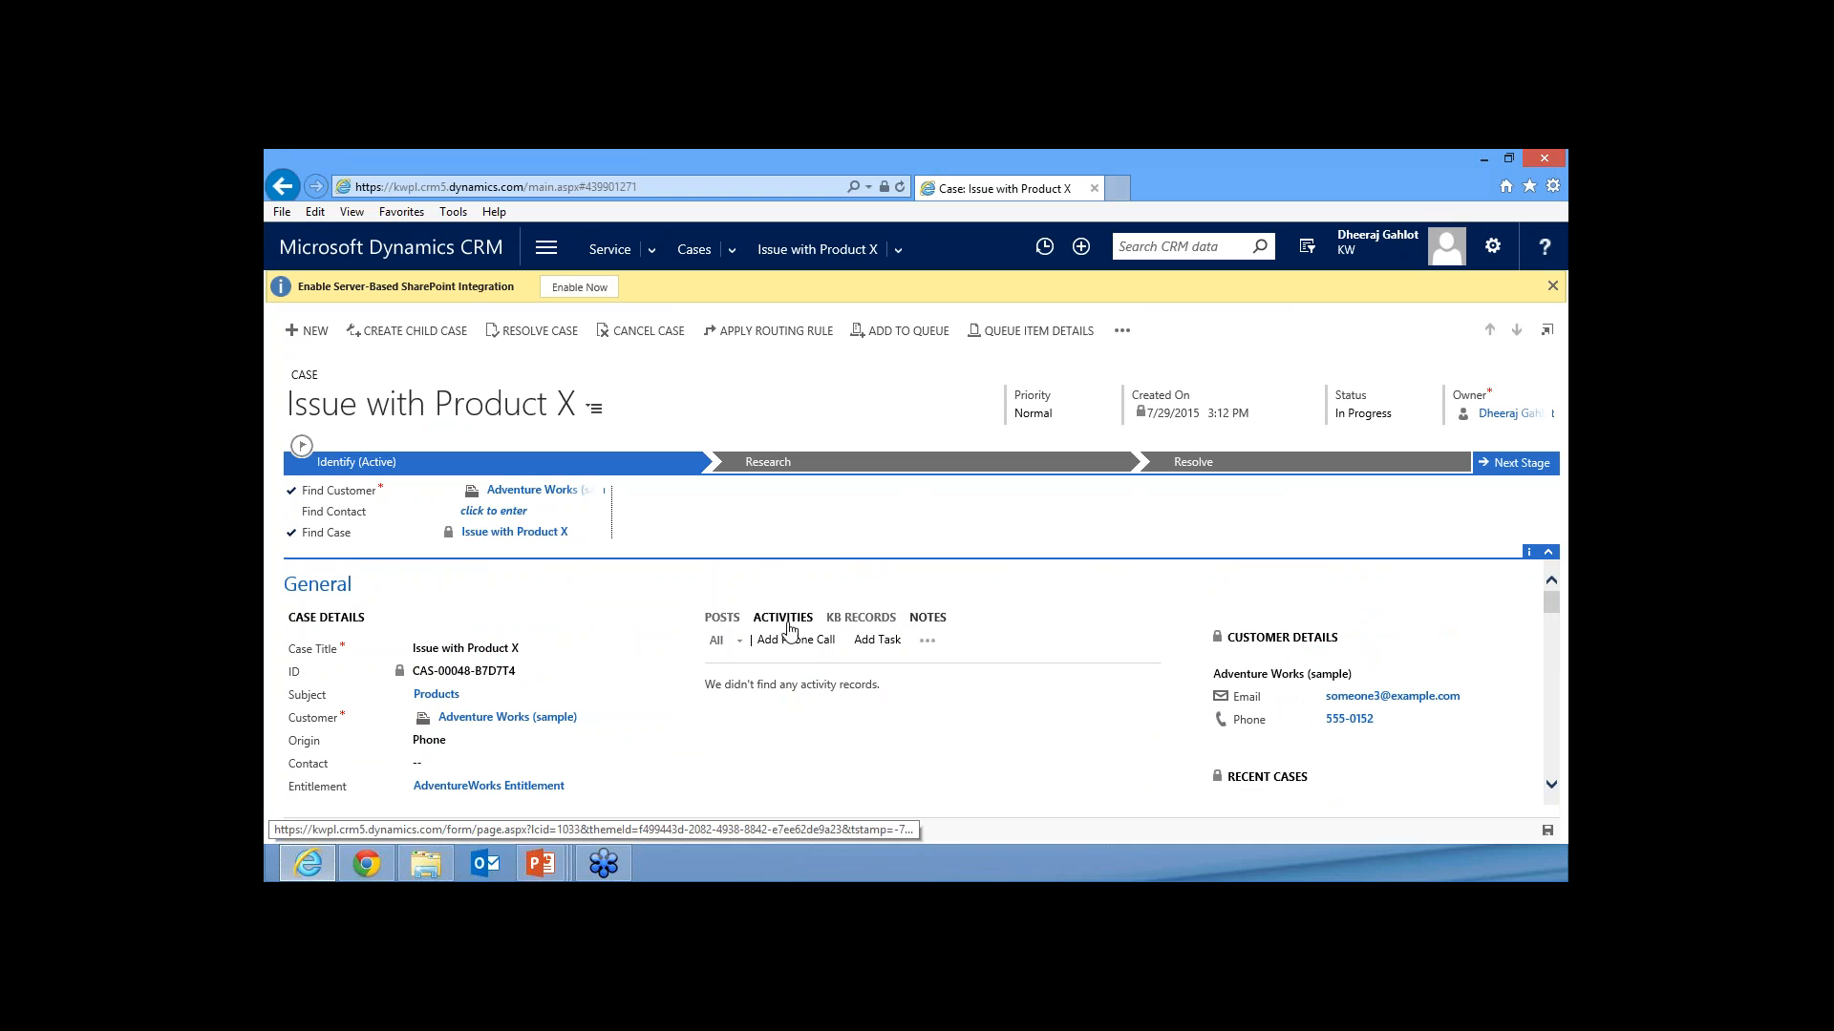
{"action": "left_click", "coordinate": [733, 621]}
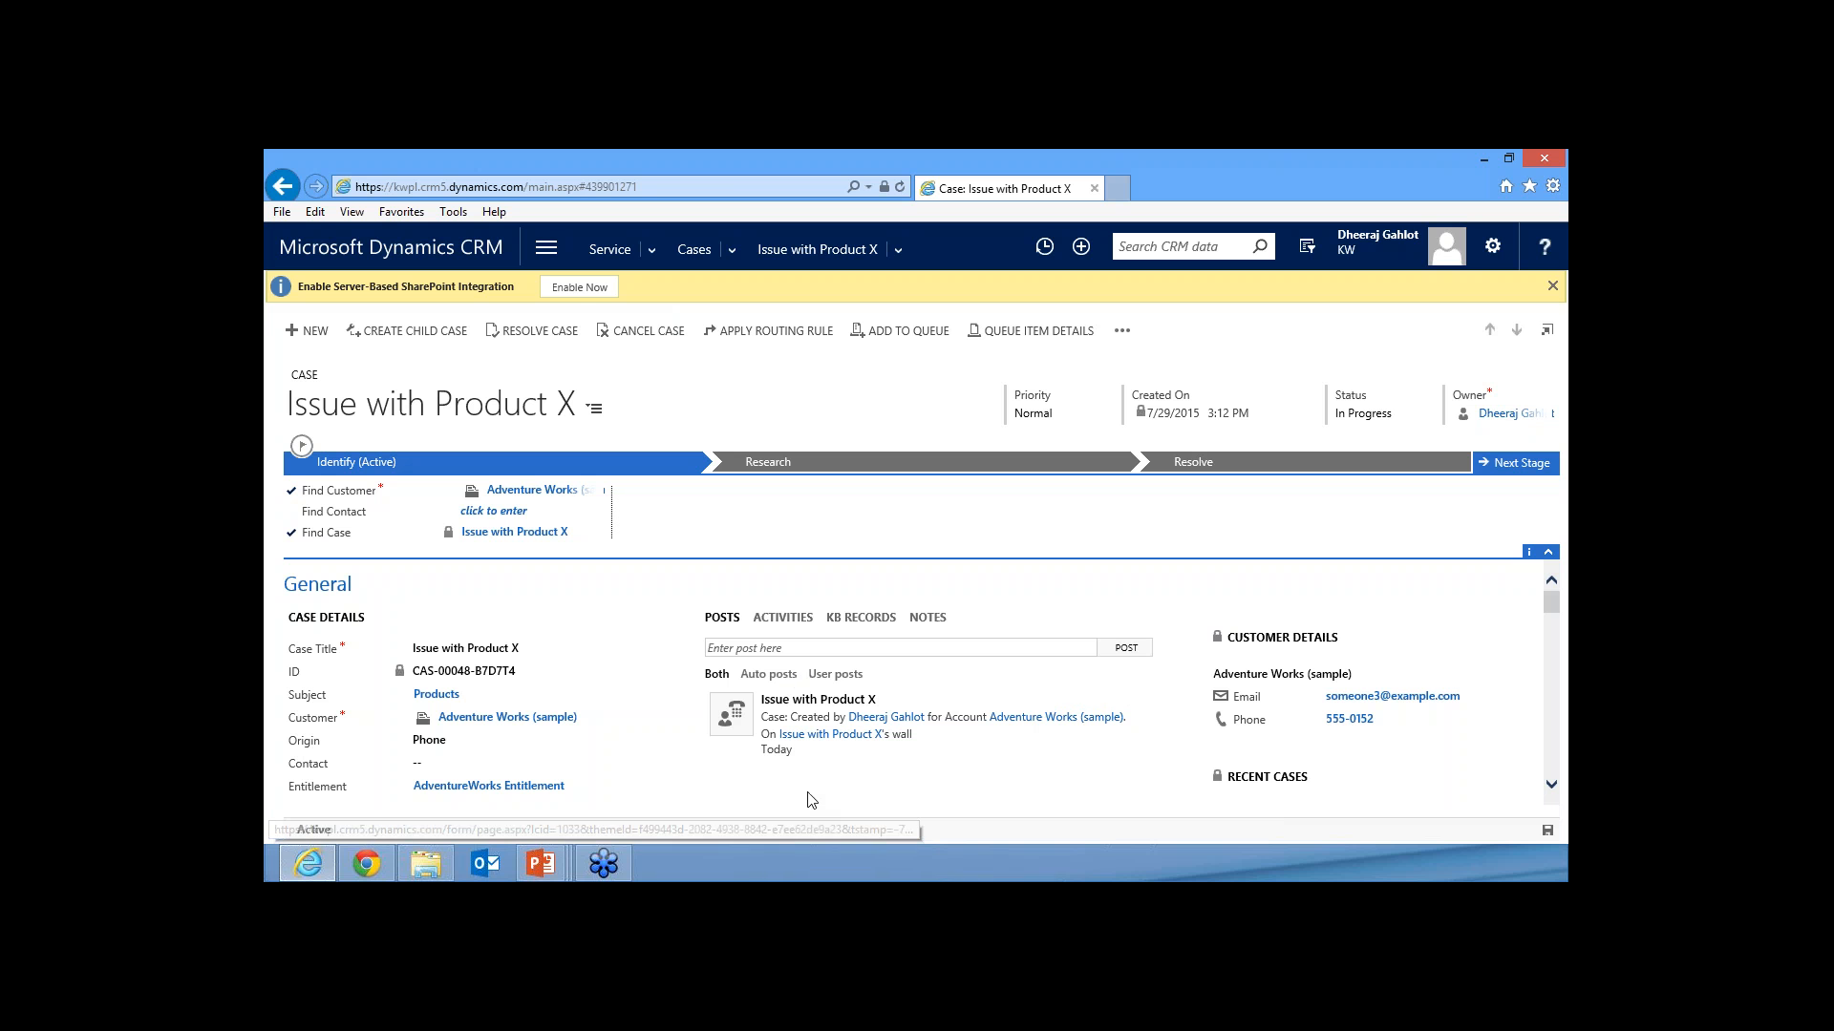
{"action": "left_click", "coordinate": [787, 617]}
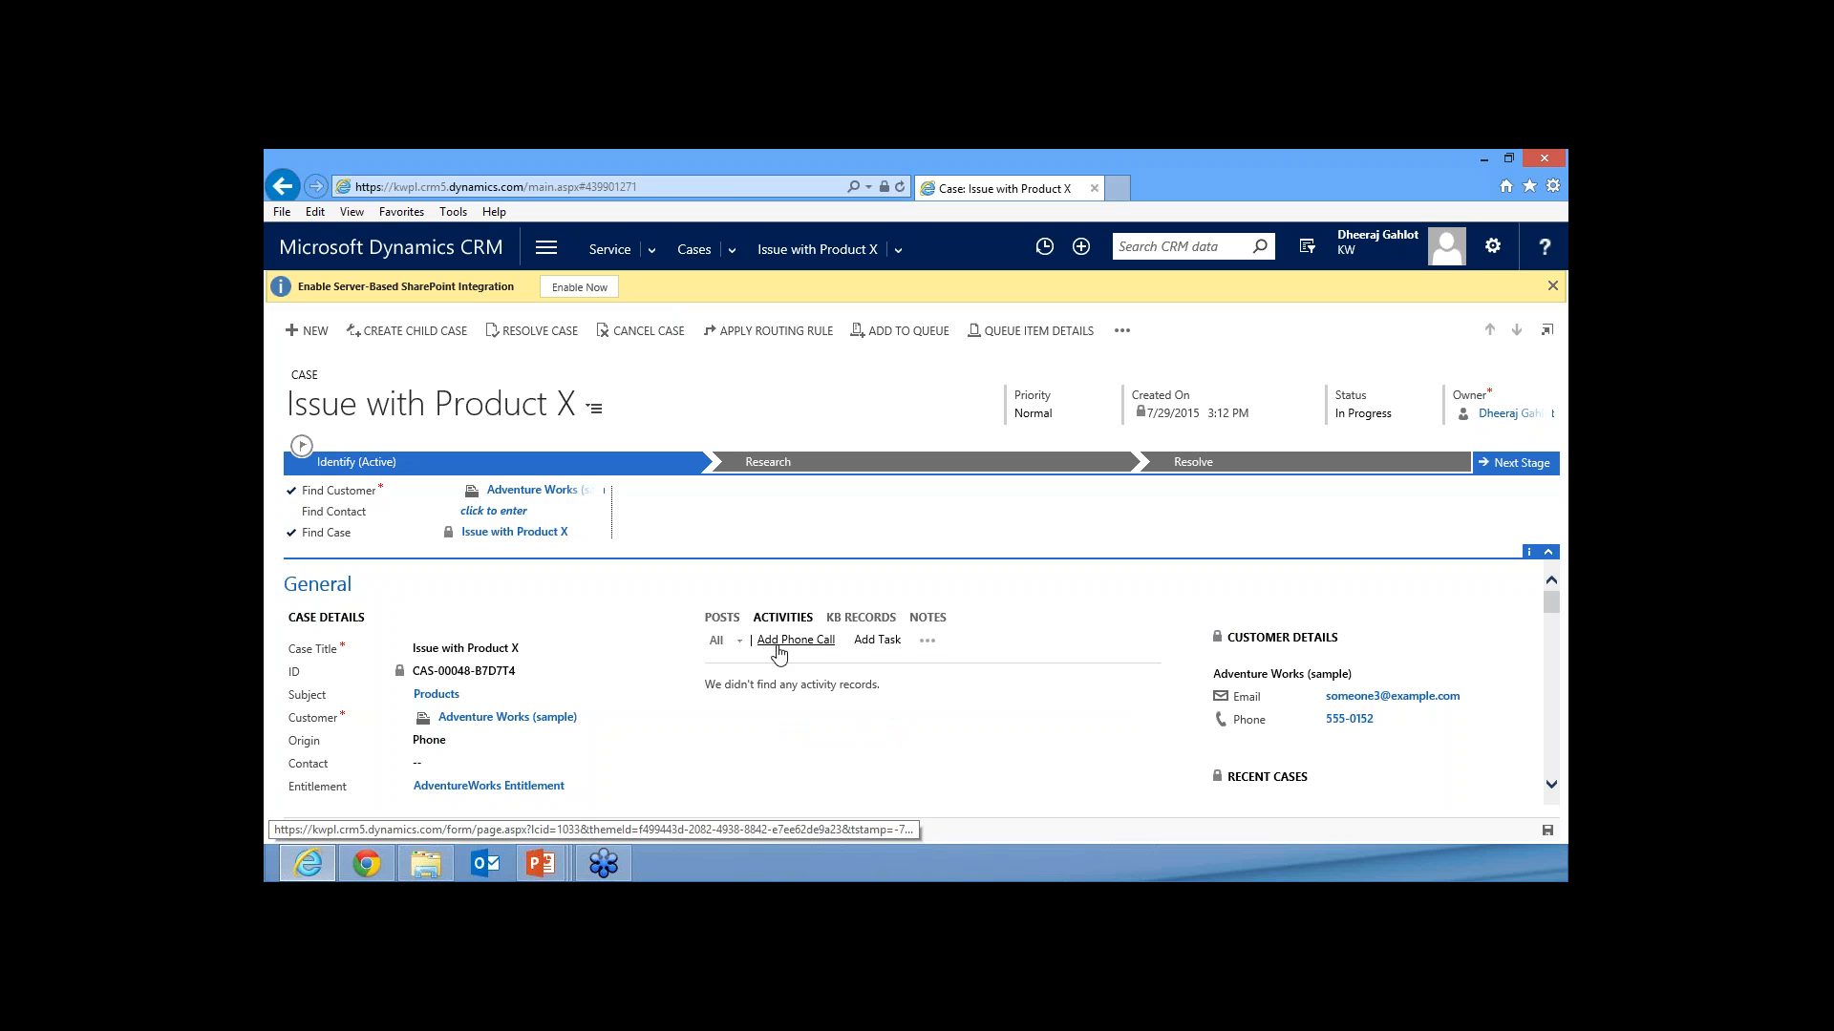
{"action": "left_click", "coordinate": [927, 641]}
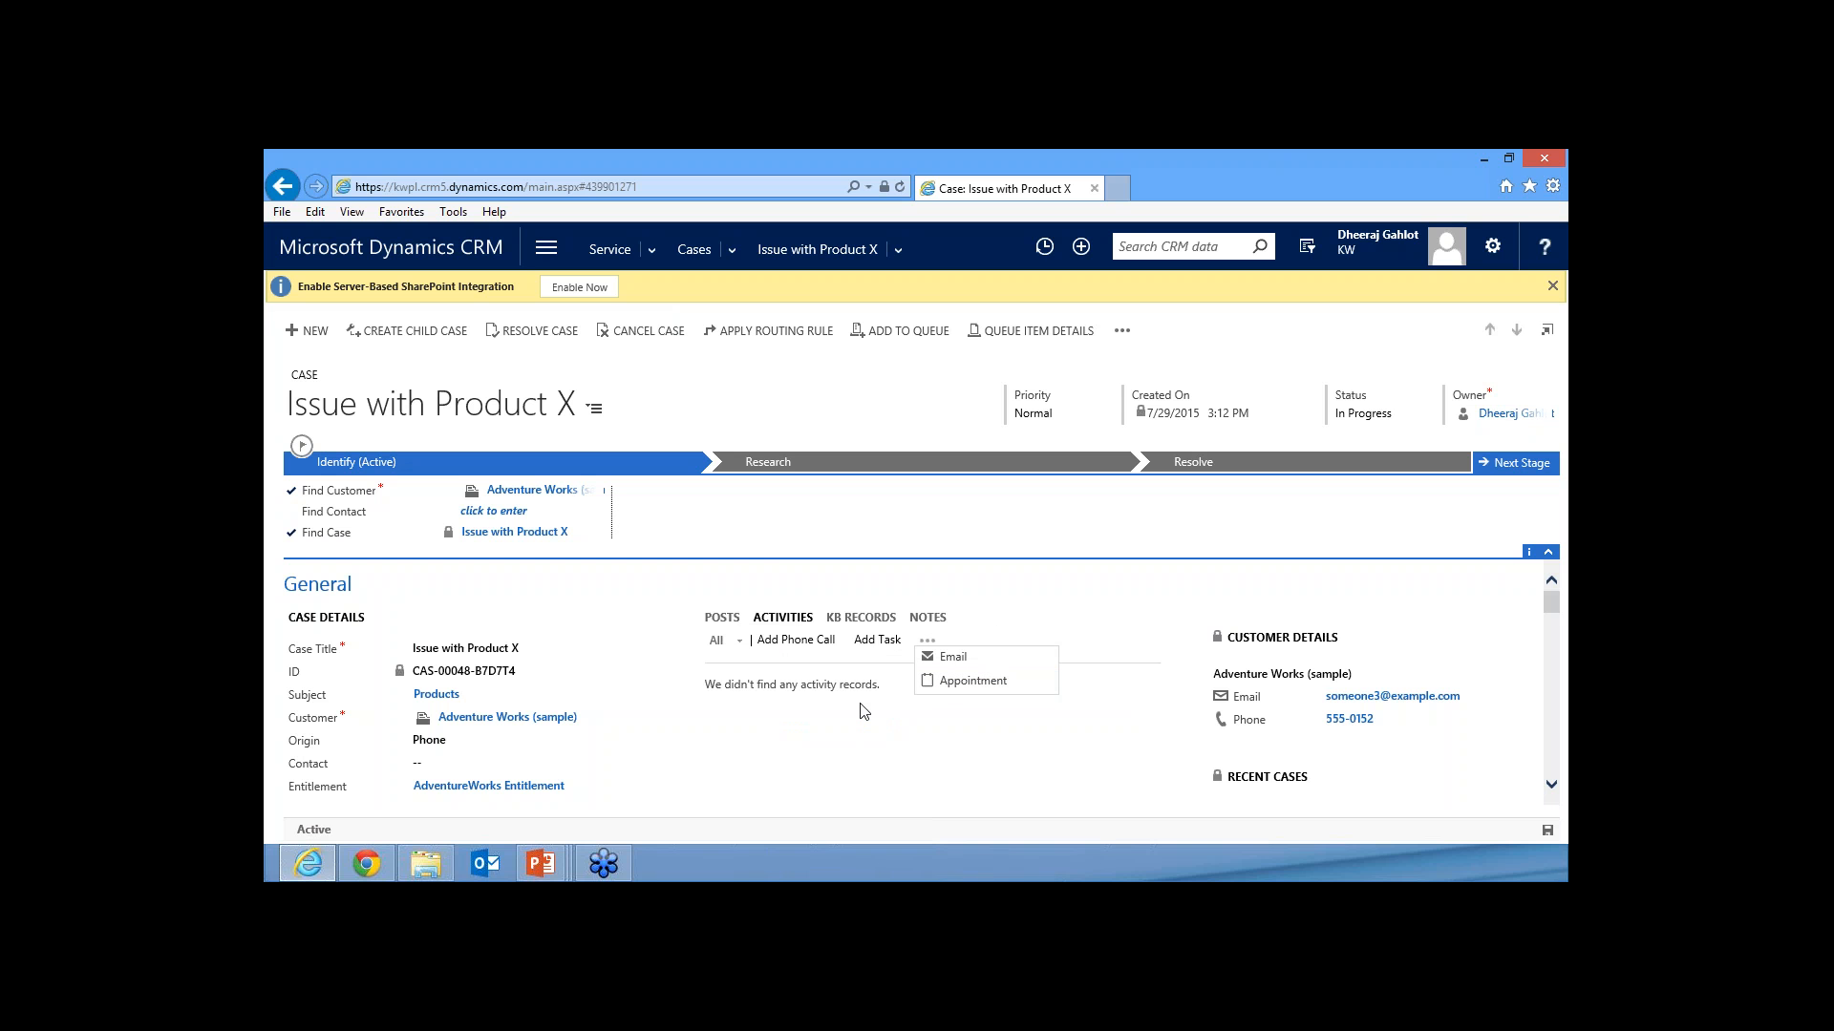
{"action": "left_click", "coordinate": [856, 625]}
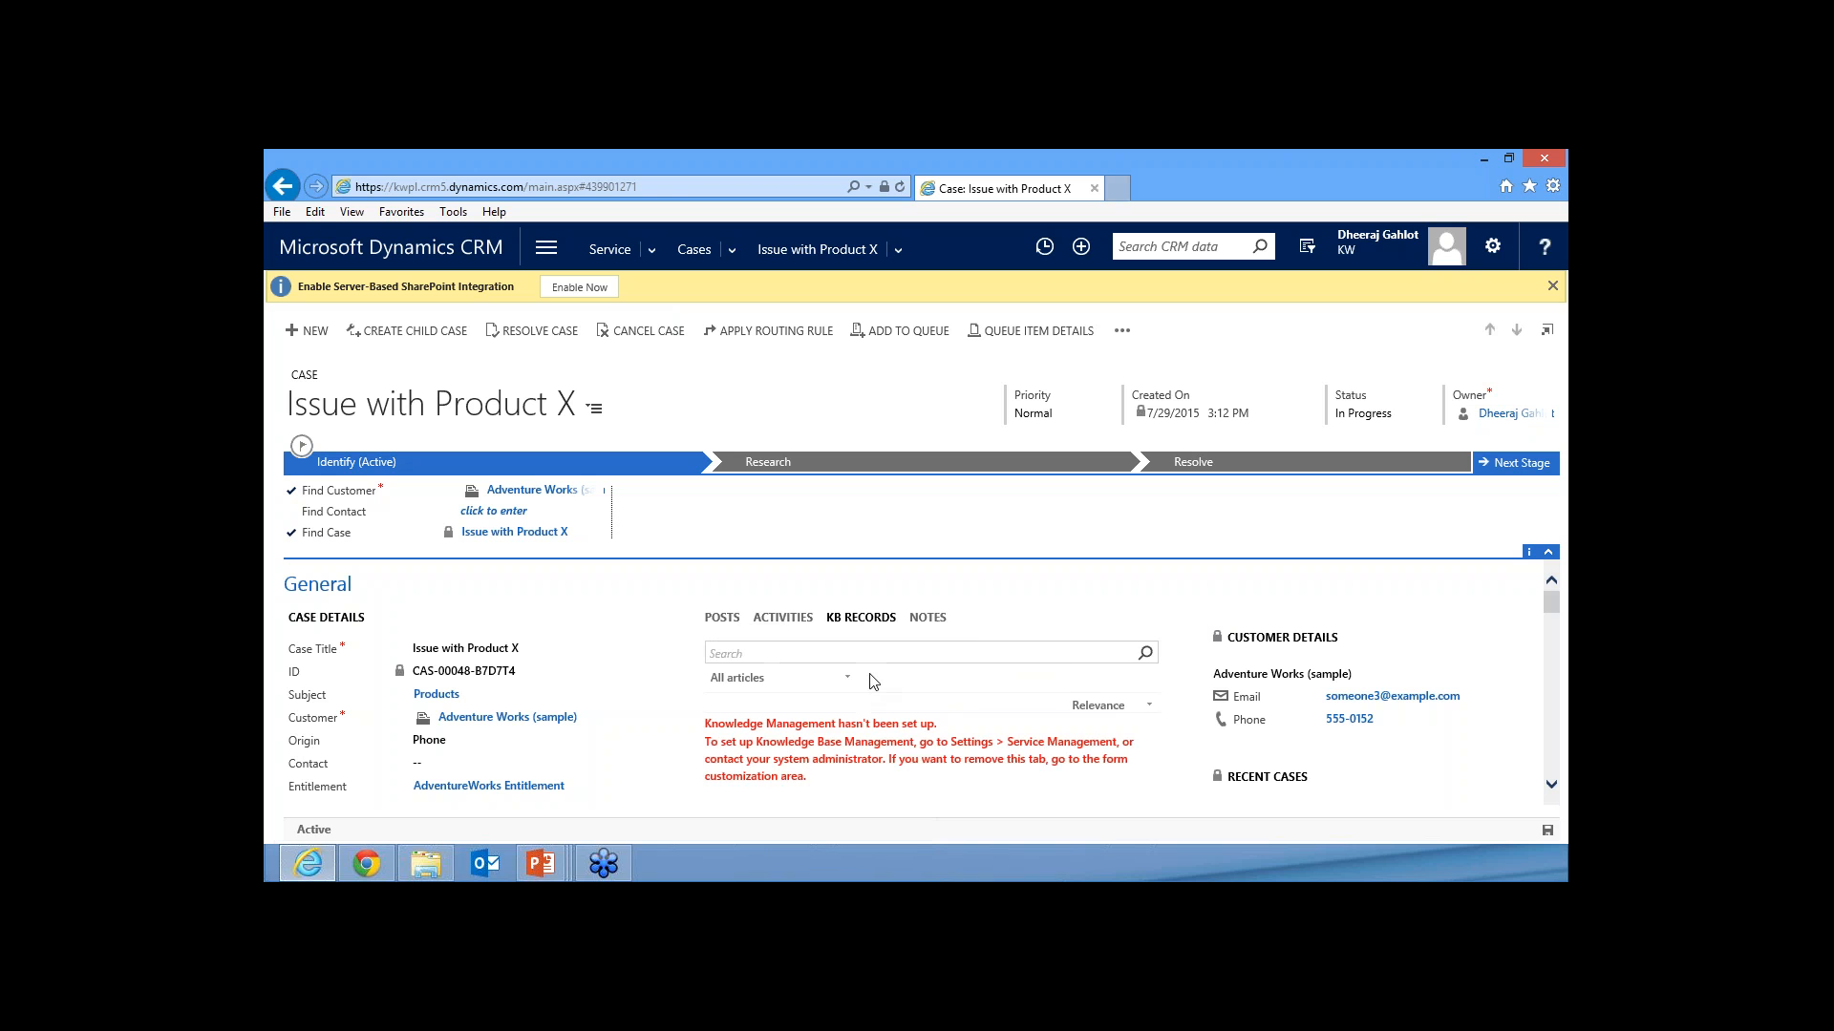
- Add a note reading "additional Picture" to the case
{"action": "left_click", "coordinate": [930, 623]}
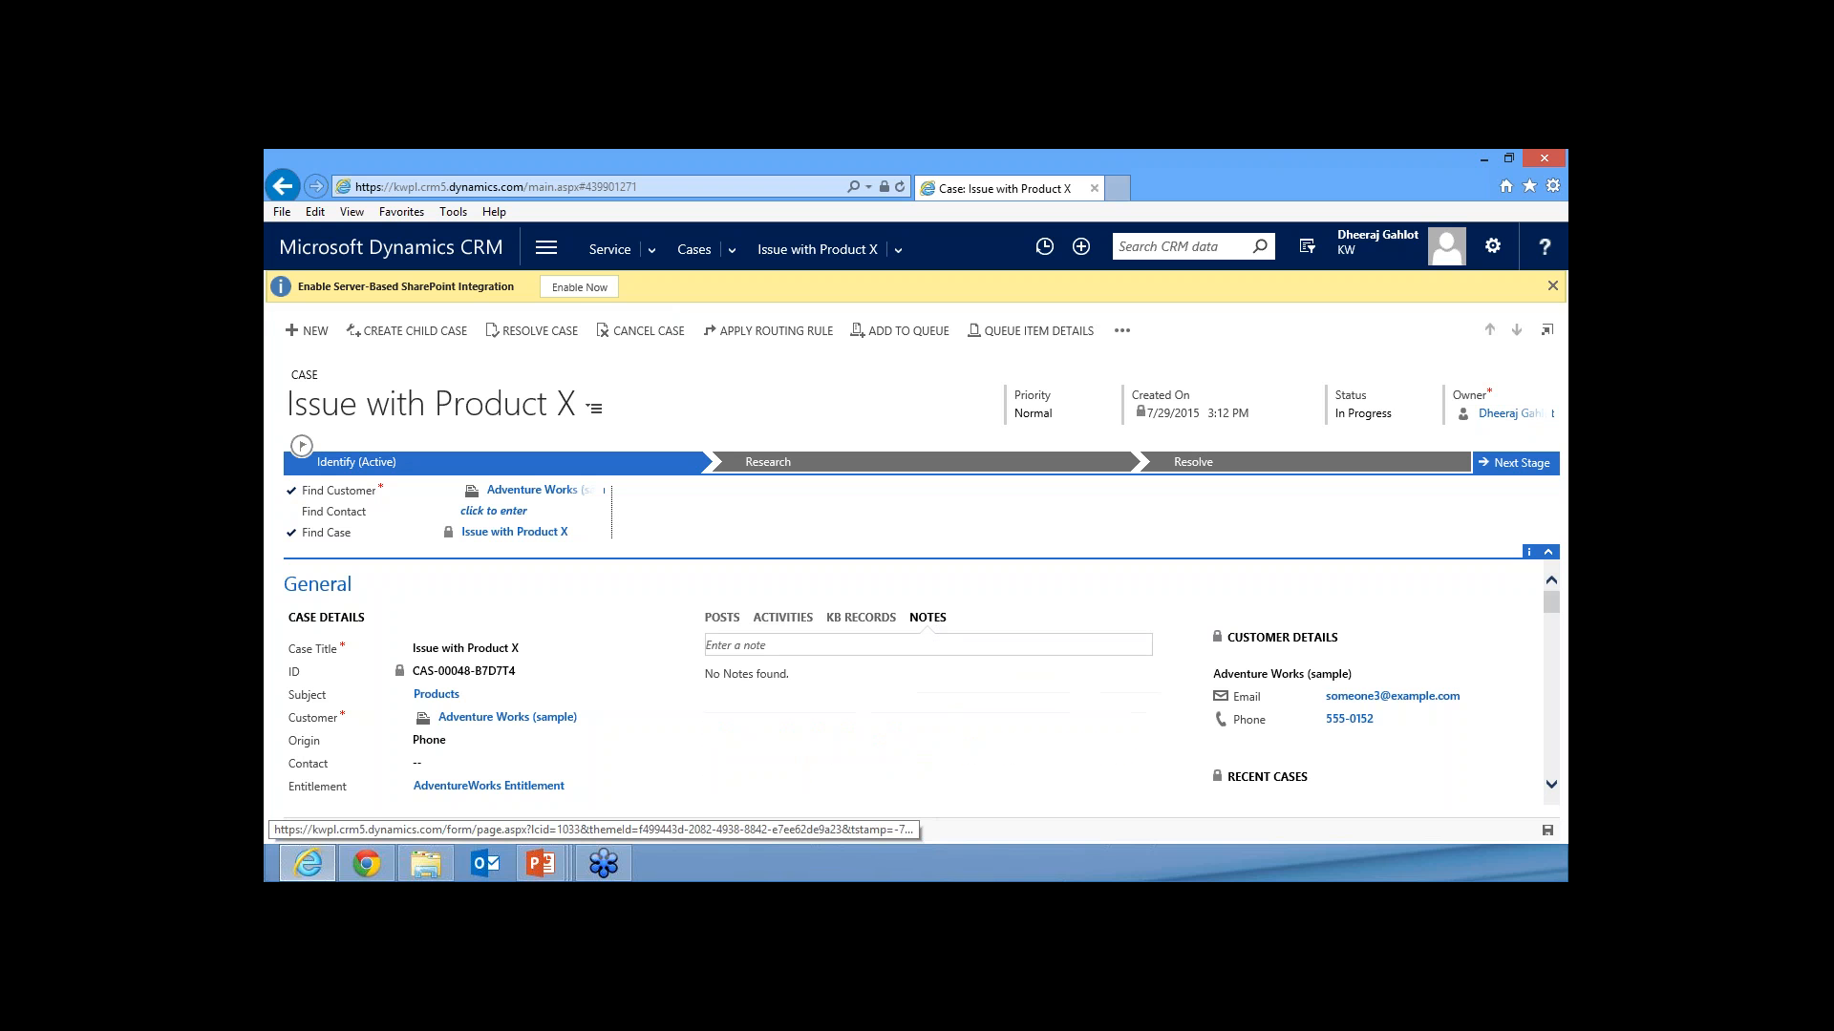
{"action": "left_click", "coordinate": [793, 648]}
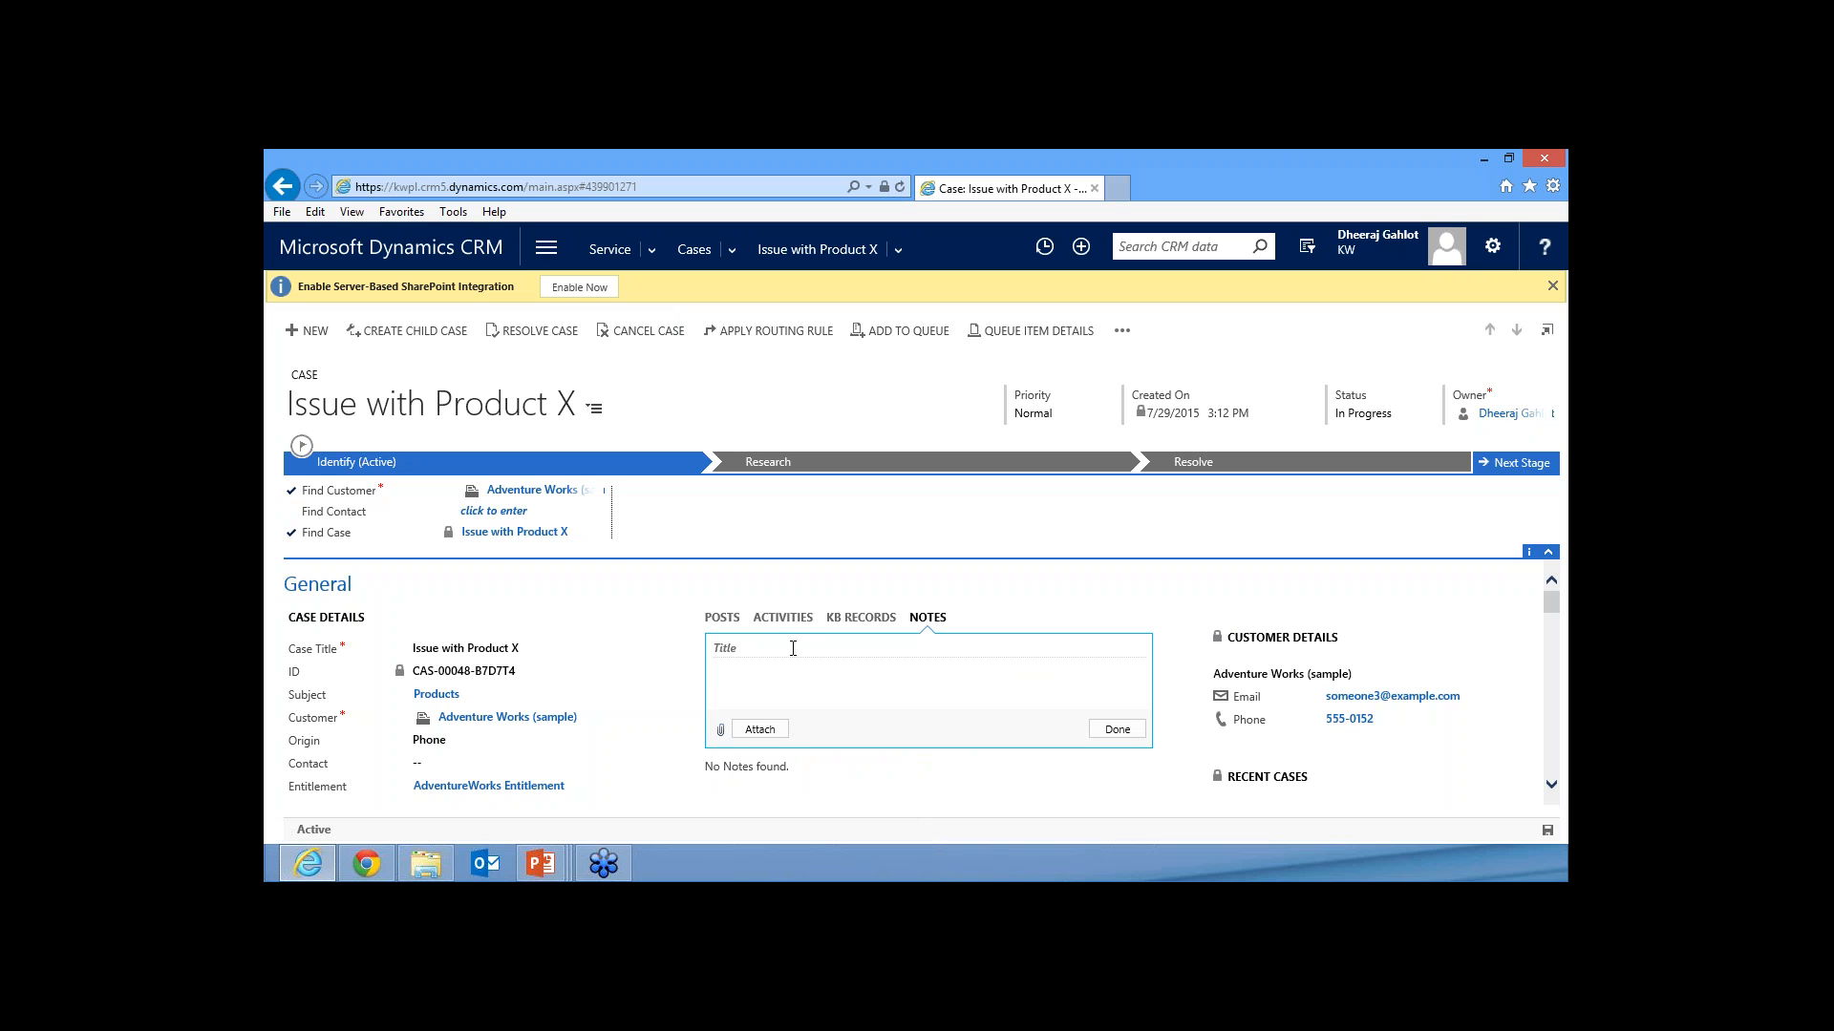
{"action": "type", "text": "additional"}
{"action": "type", "text": "ture"}
{"action": "left_click", "coordinate": [1117, 729]}
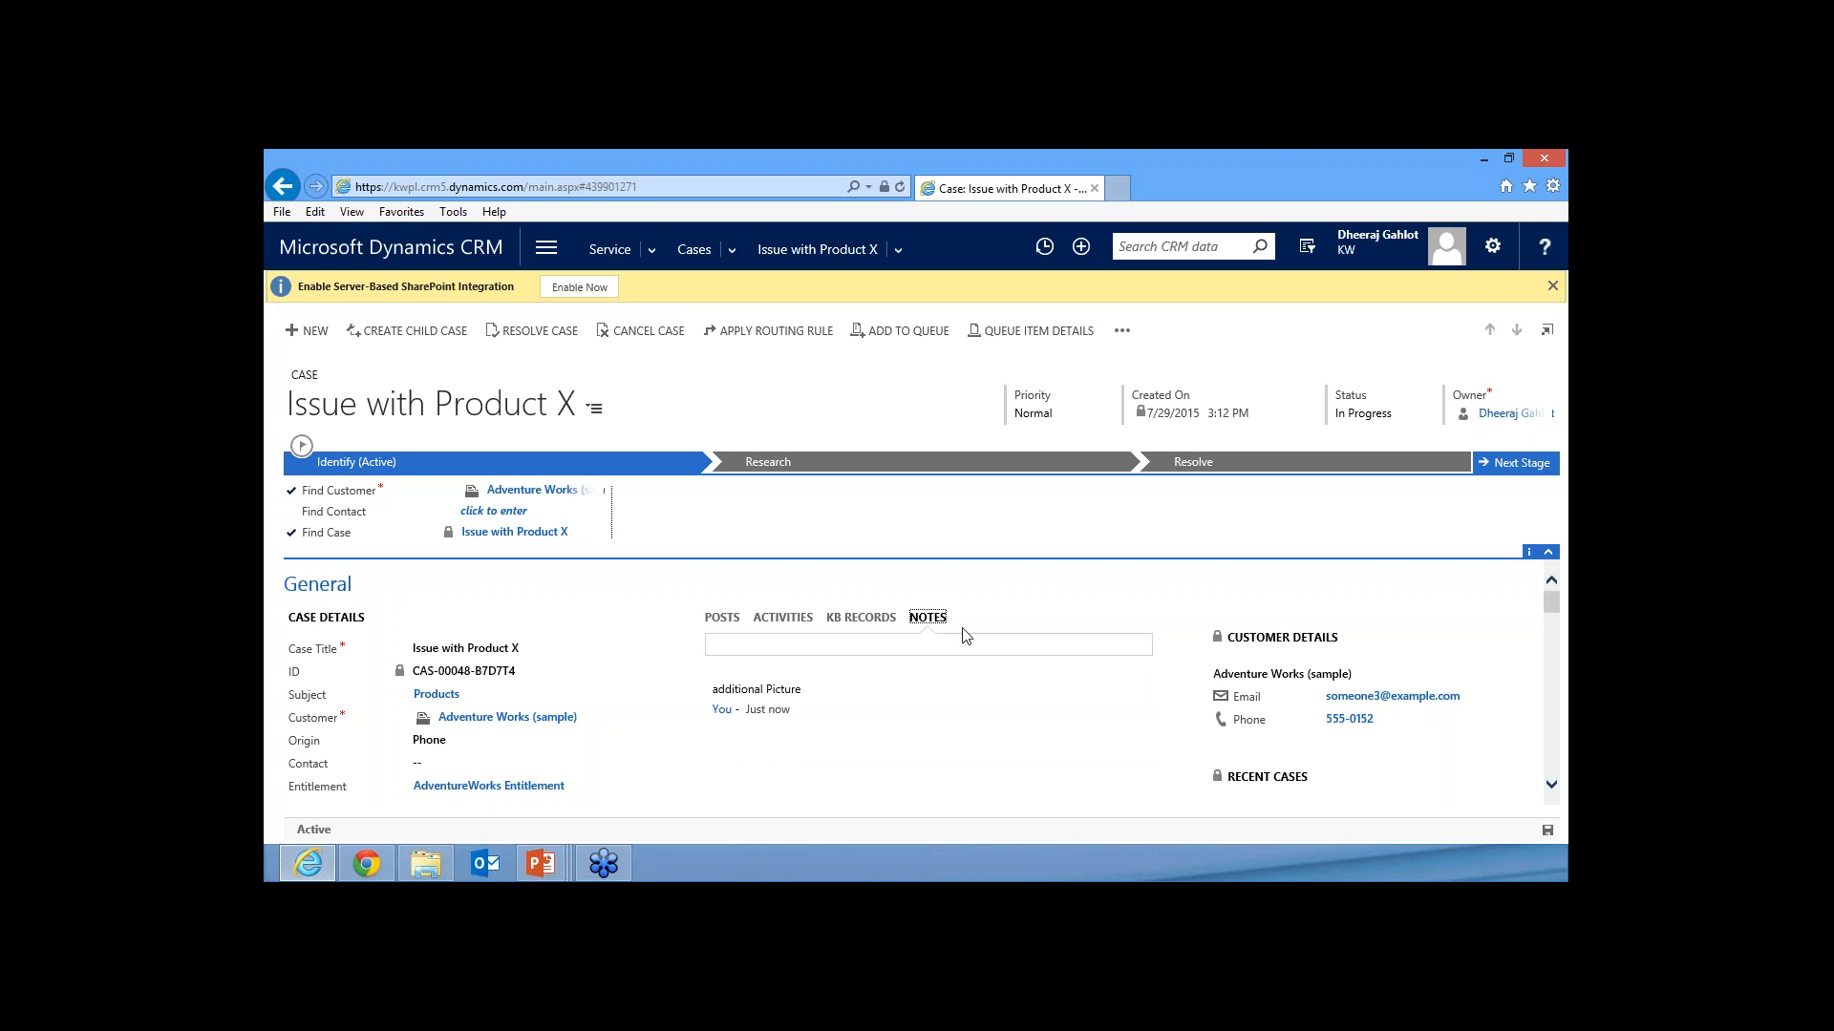
- Open the "additional Picture" note for editing, show its file attachment option and leave it without attaching anything
{"action": "left_click", "coordinate": [753, 708]}
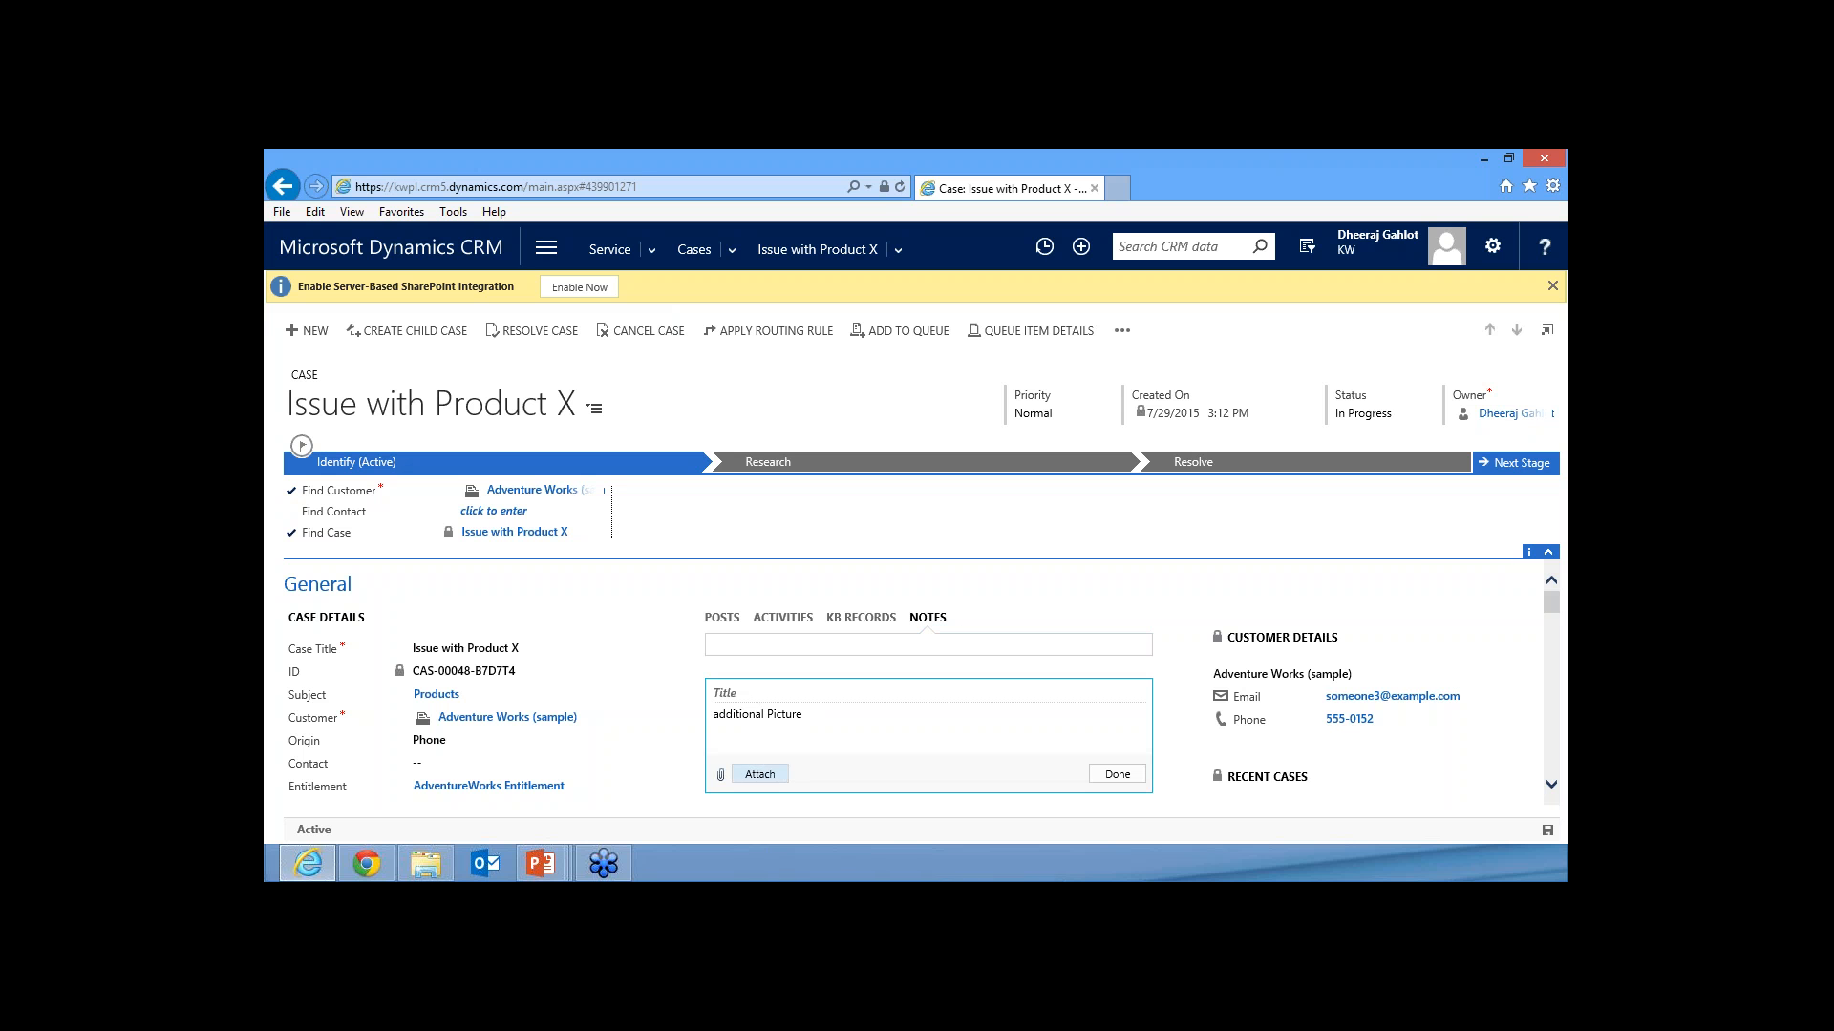
{"action": "left_click", "coordinate": [760, 774]}
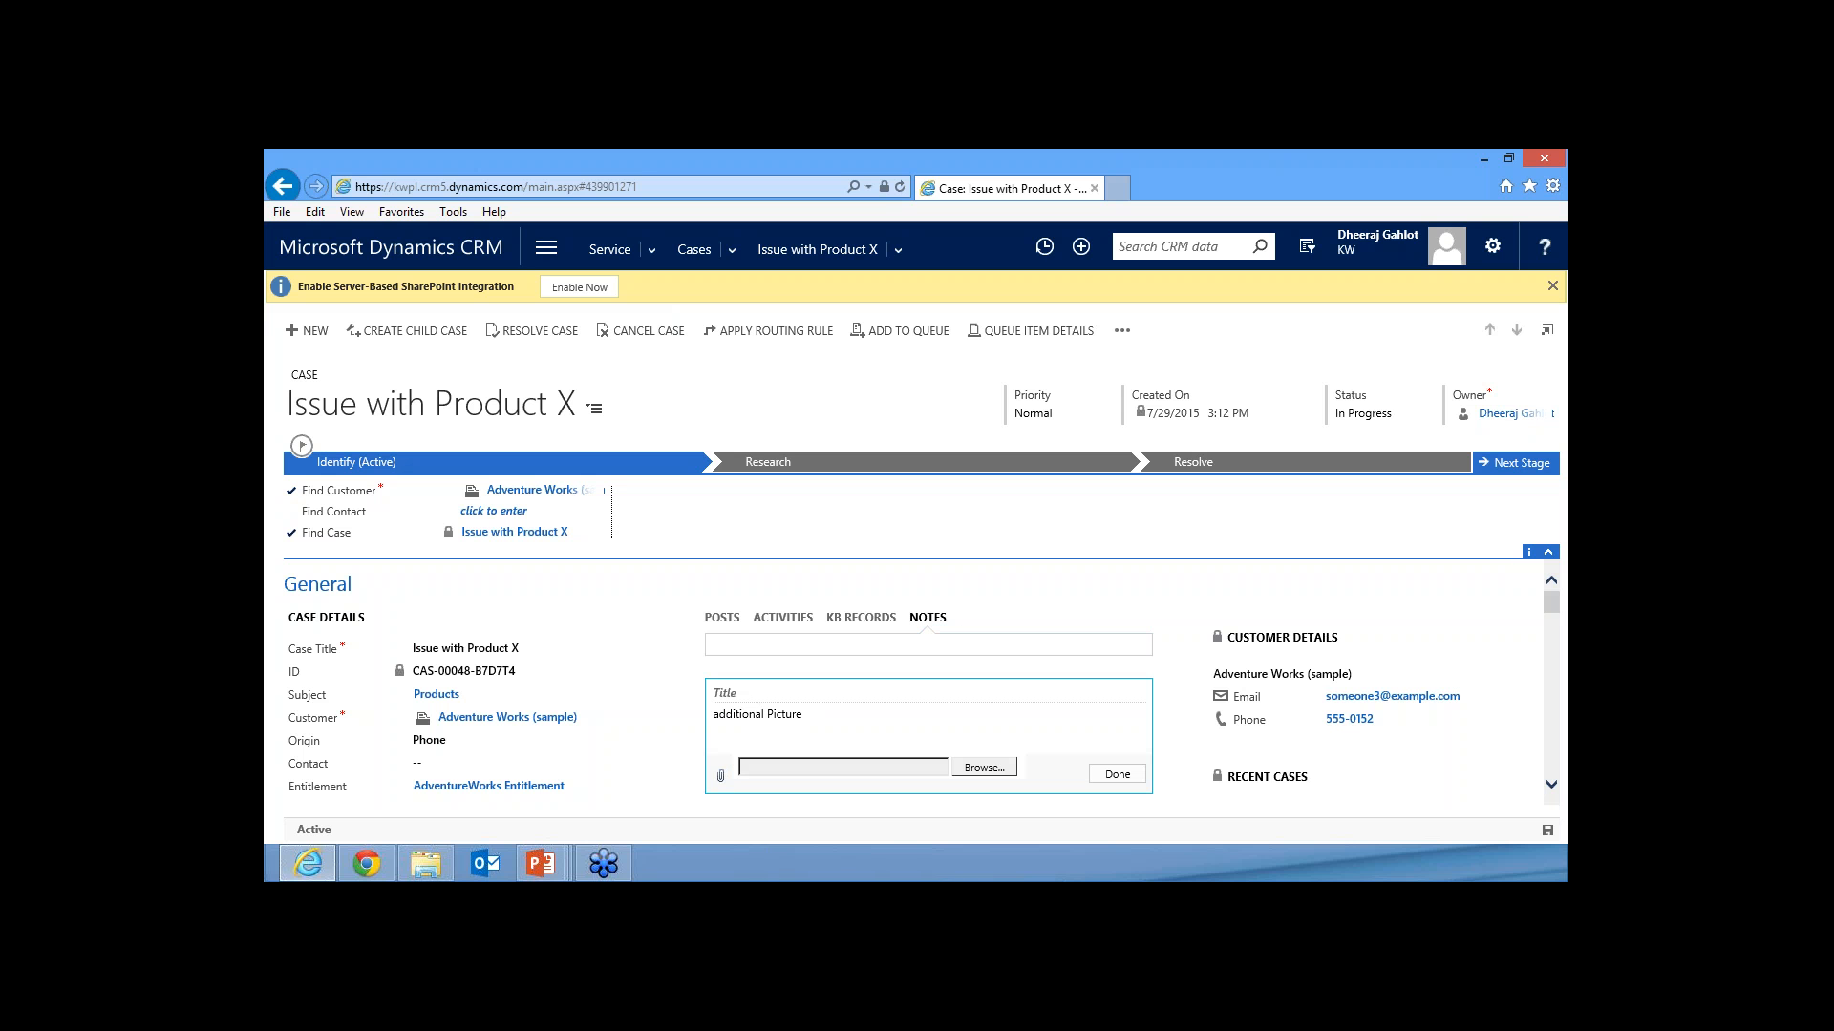
{"action": "left_click", "coordinate": [636, 592]}
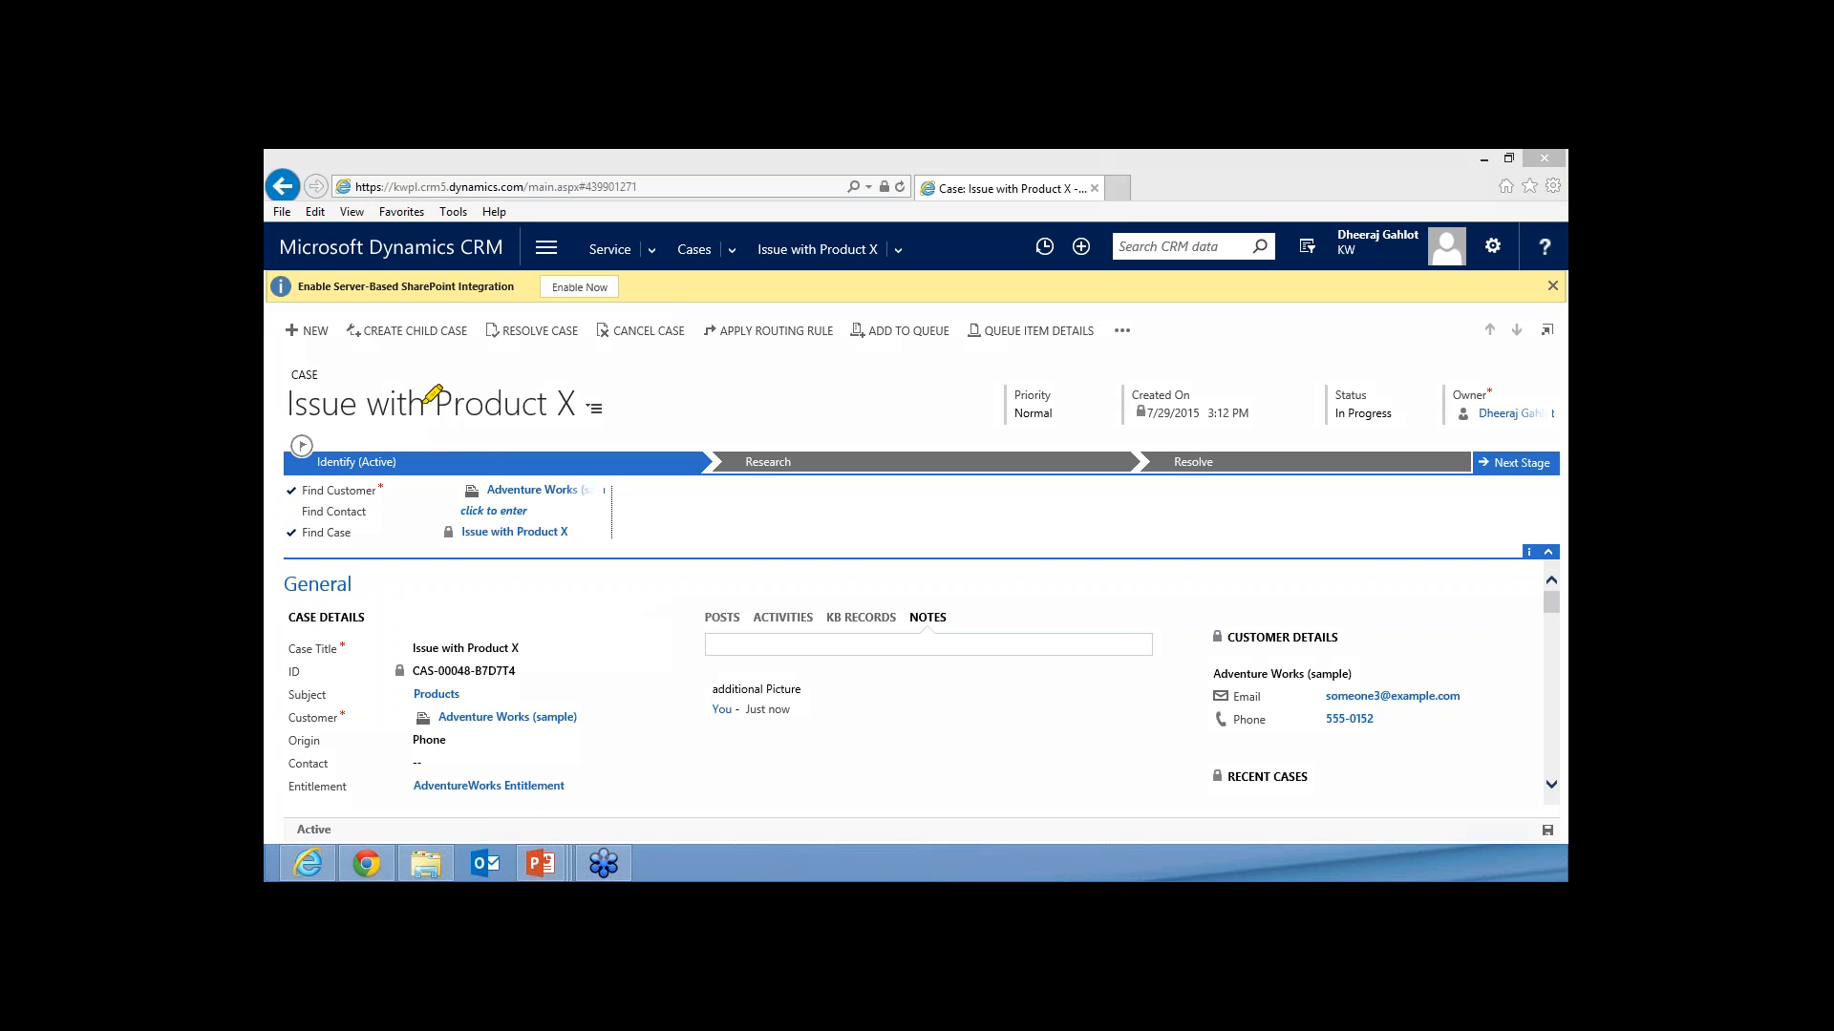
{"action": "left_click_drag", "start_coordinate": [291, 465], "coordinate": [463, 450]}
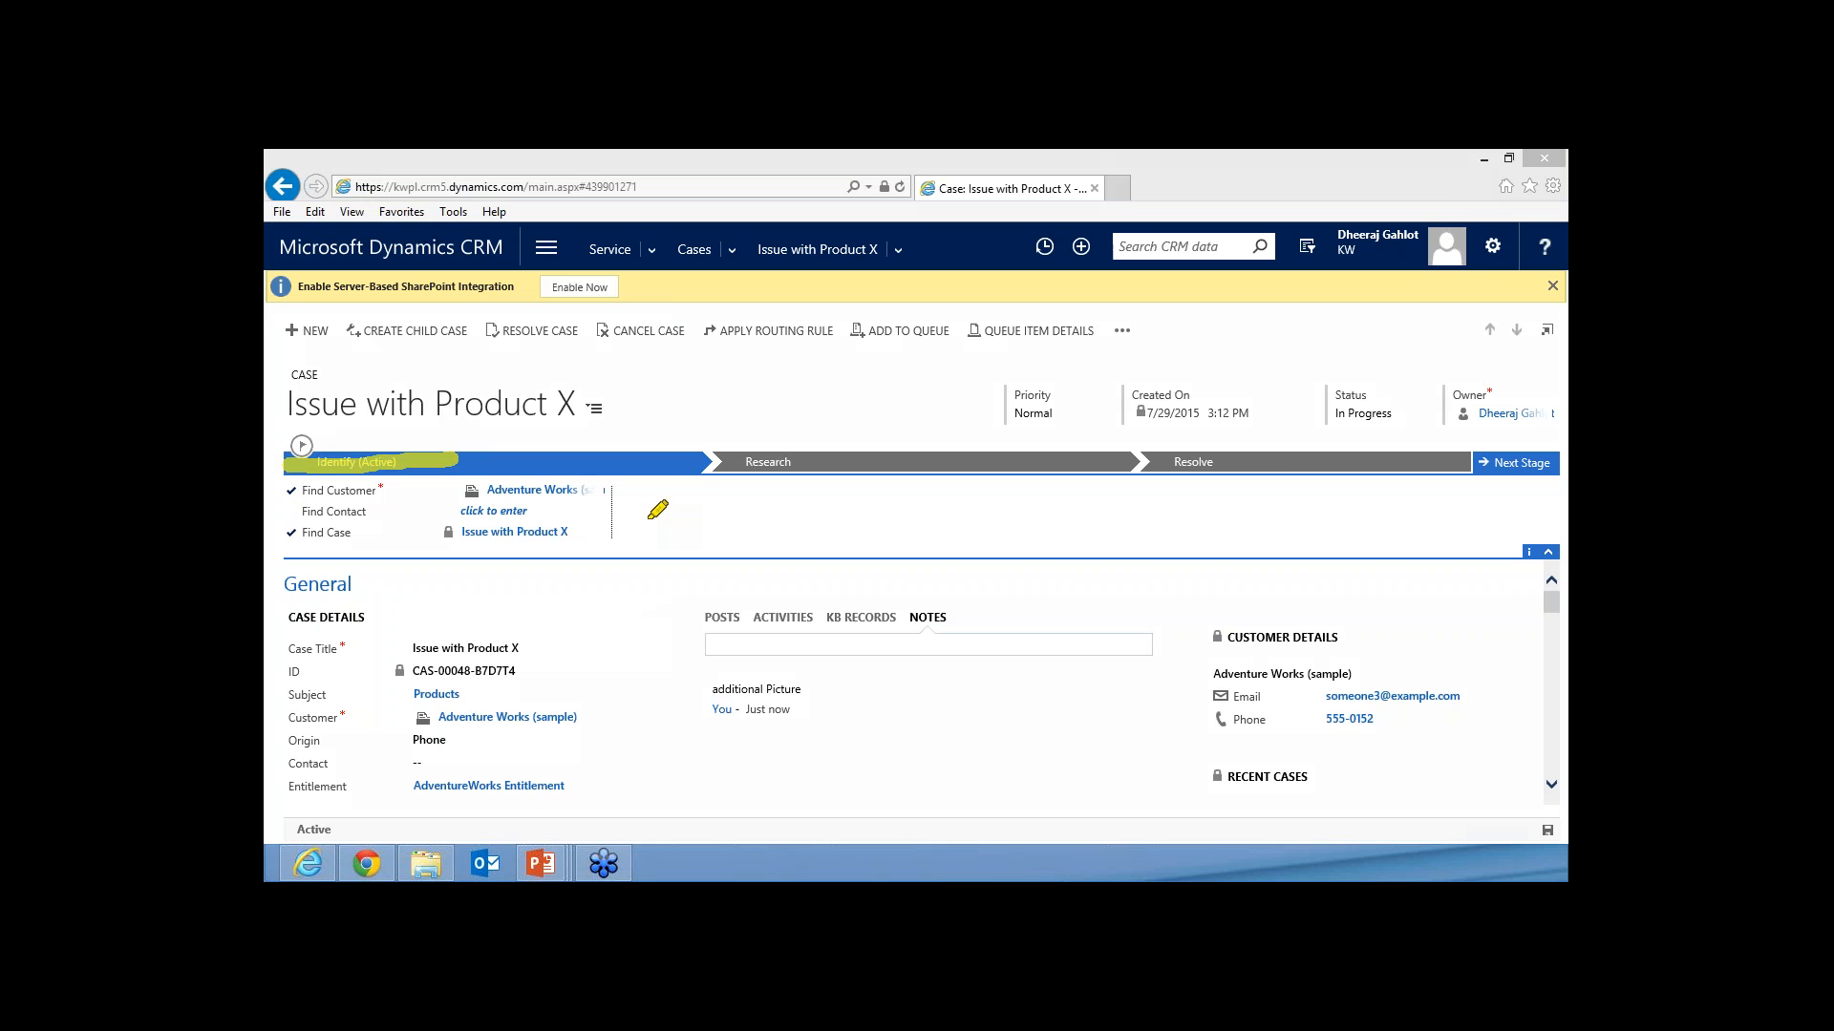
{"action": "left_click", "coordinate": [724, 445]}
{"action": "left_click_drag", "start_coordinate": [1146, 457], "coordinate": [1280, 451]}
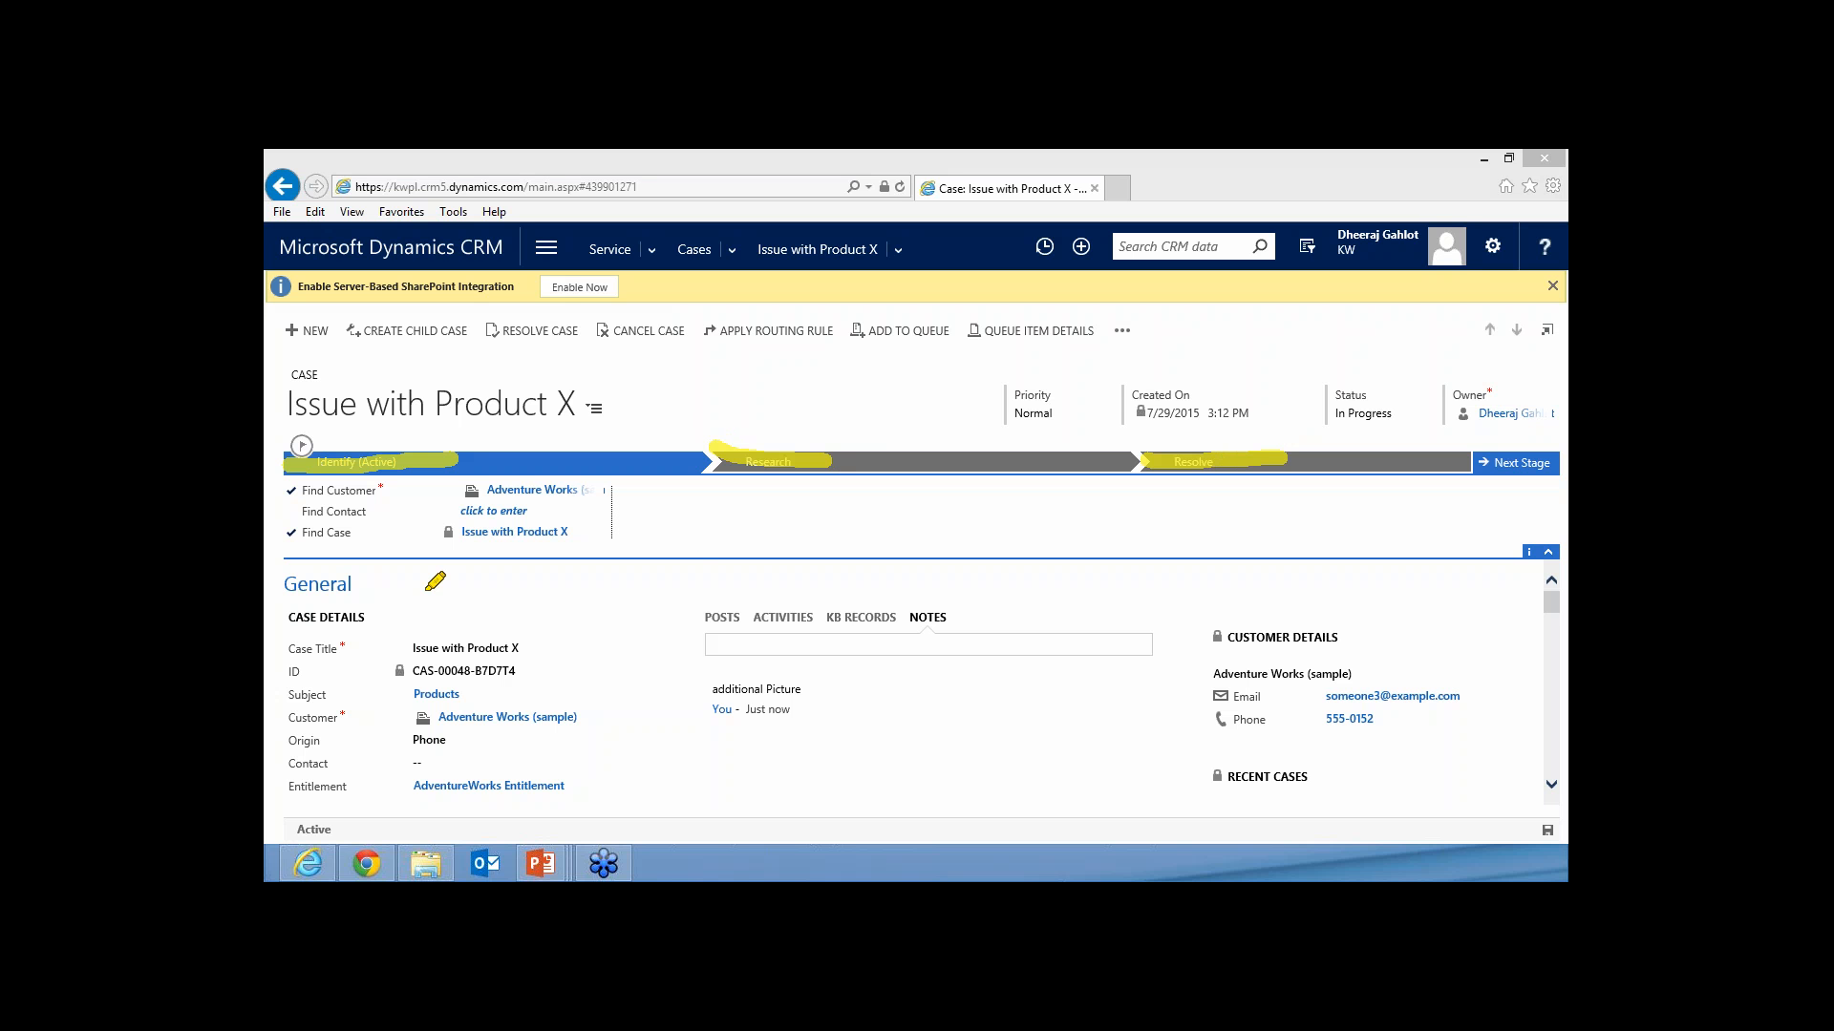
{"action": "key", "text": "Escape"}
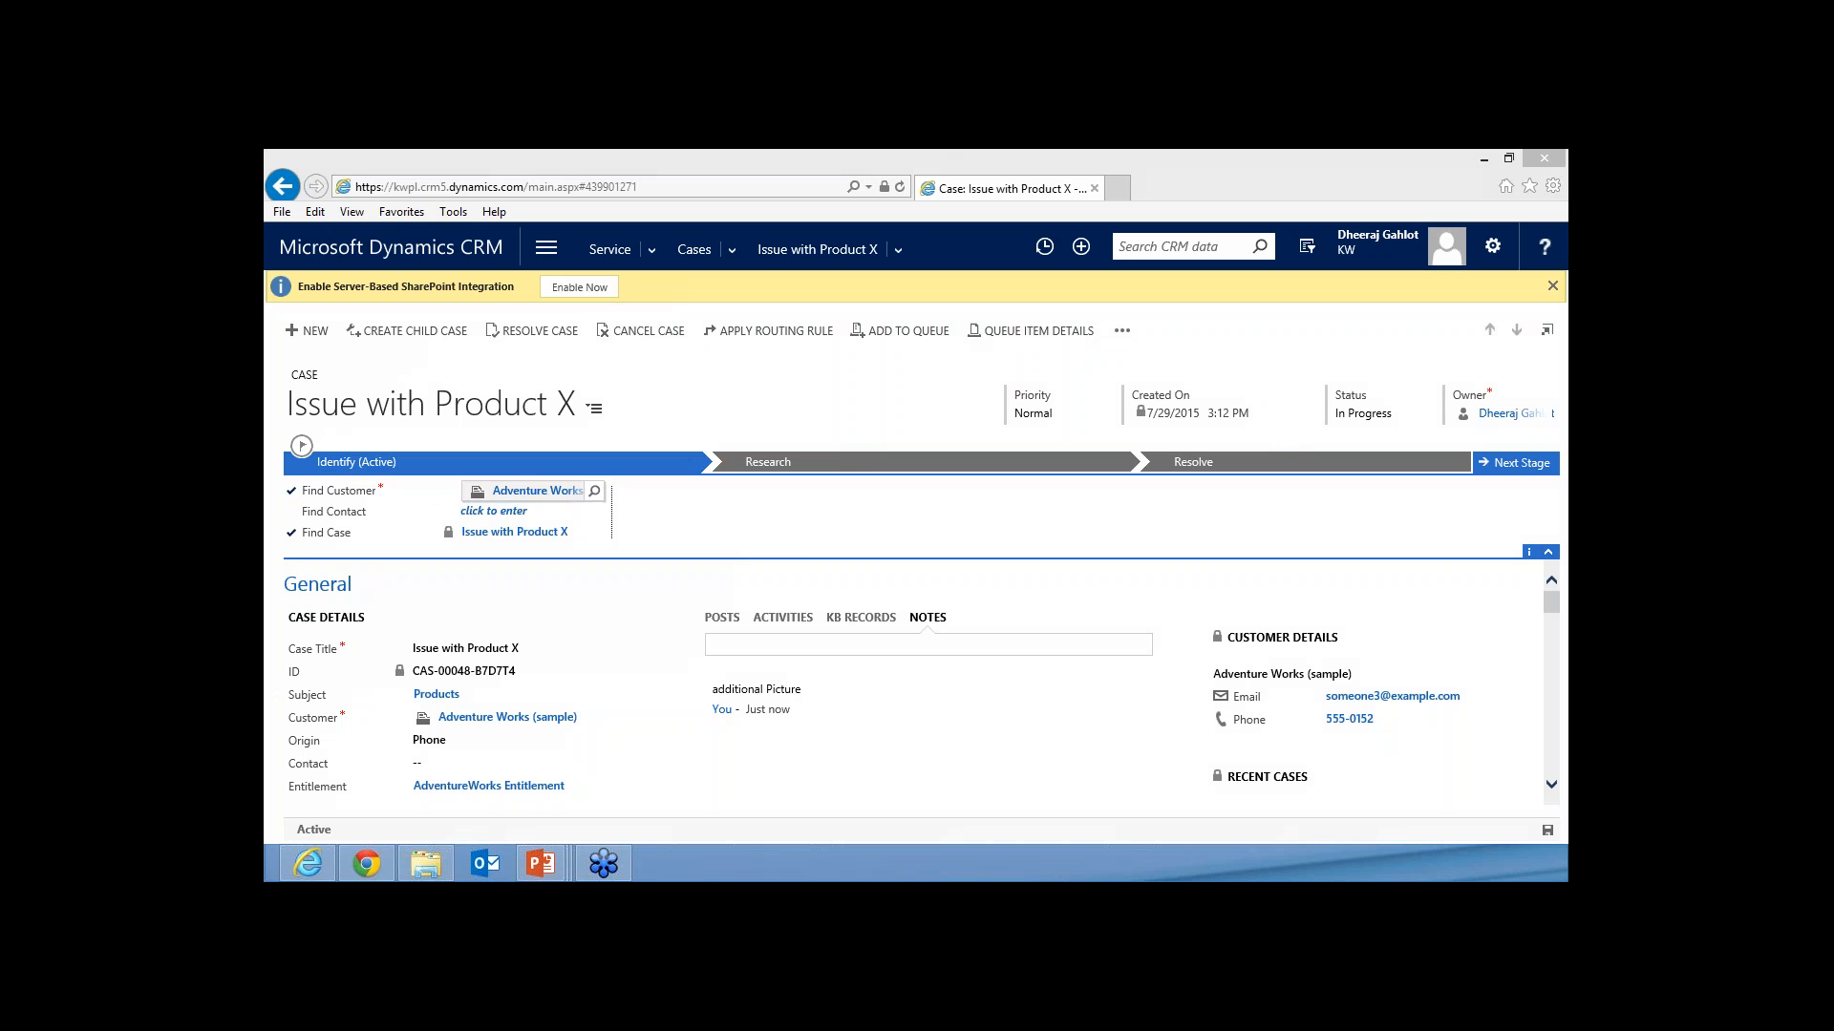
- Review the Identify and Research stages of the case process, checking Find Contact and viewing similar cases under the Products subject without choosing one
{"action": "left_click", "coordinate": [543, 506]}
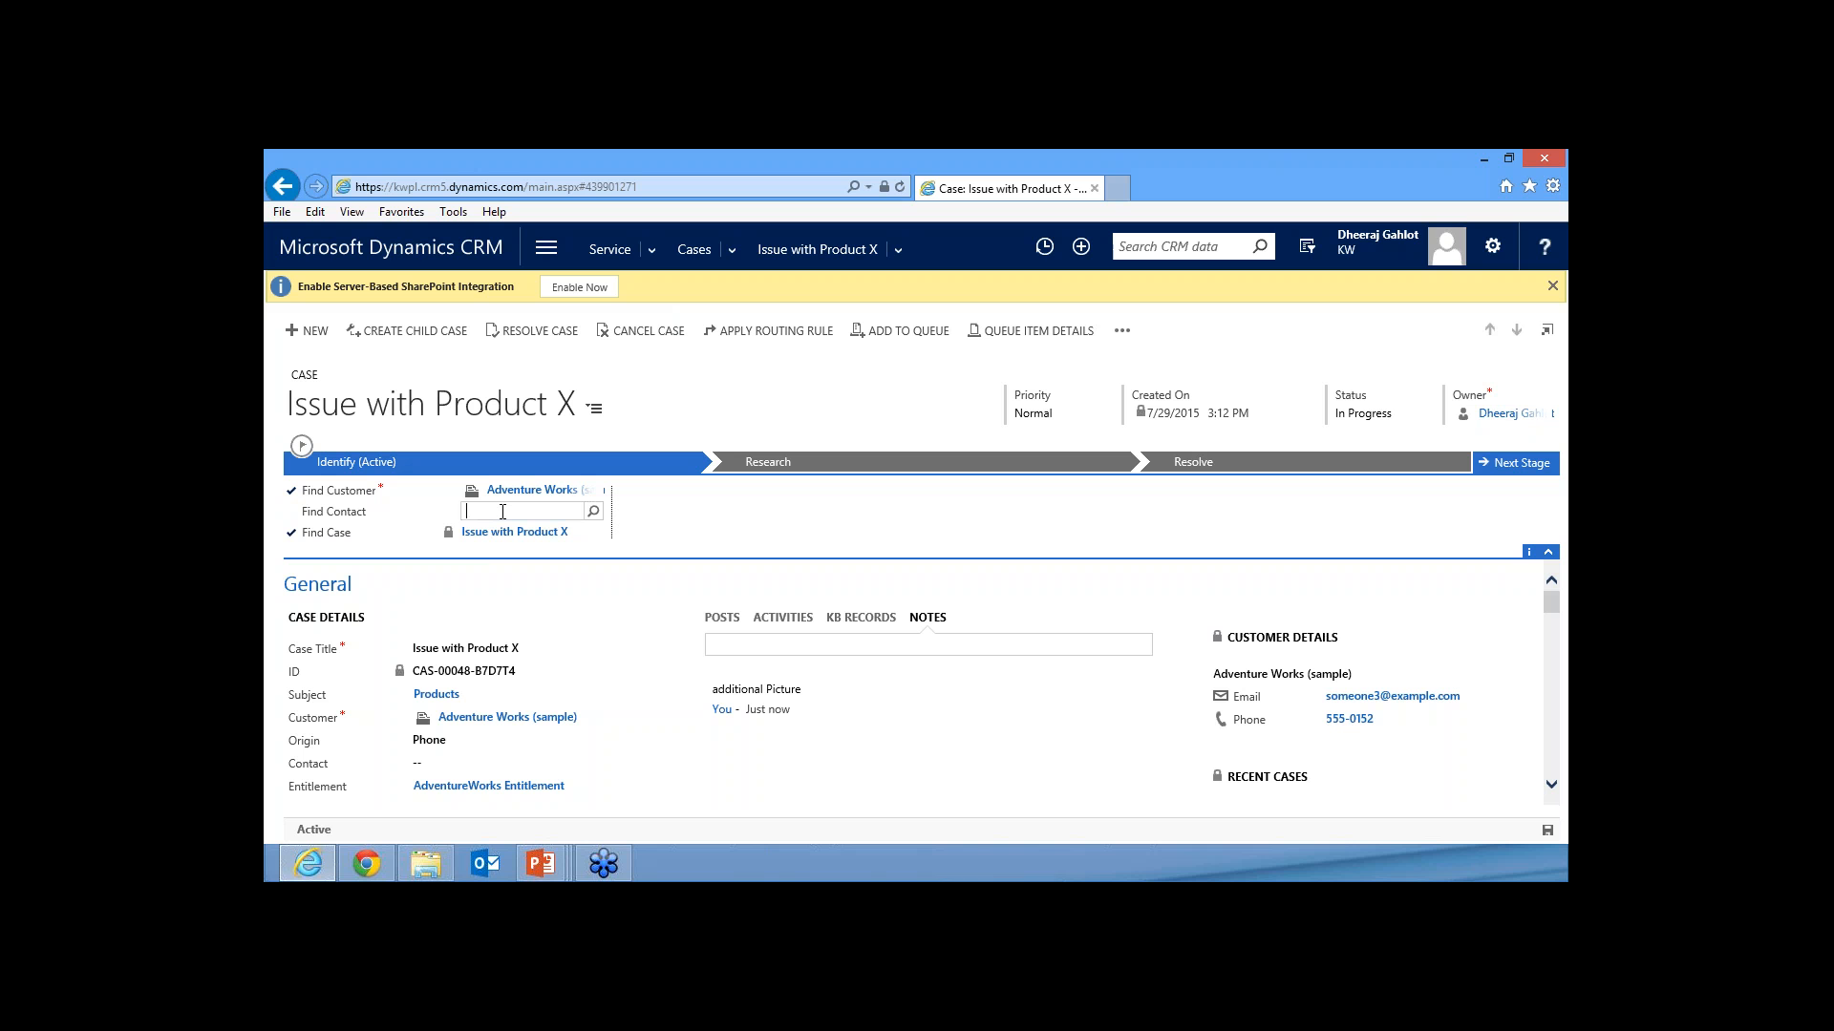
{"action": "left_click", "coordinate": [802, 464]}
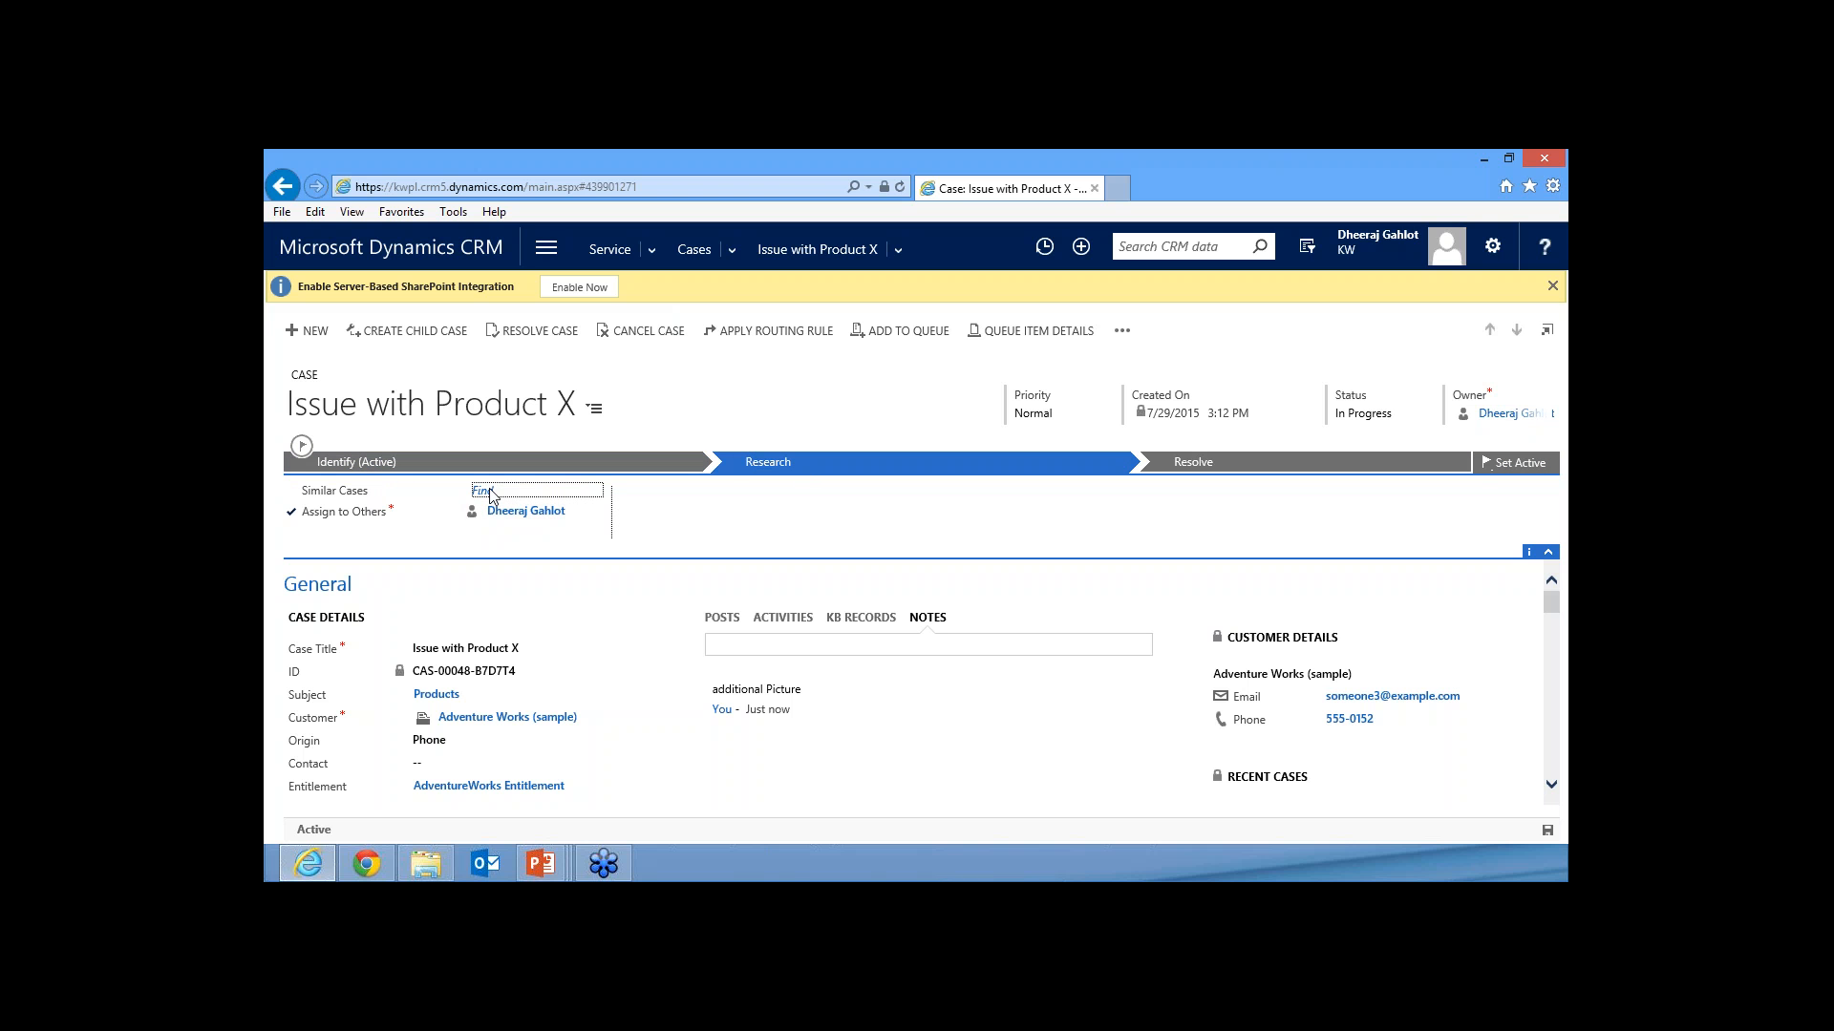
{"action": "left_click", "coordinate": [482, 492]}
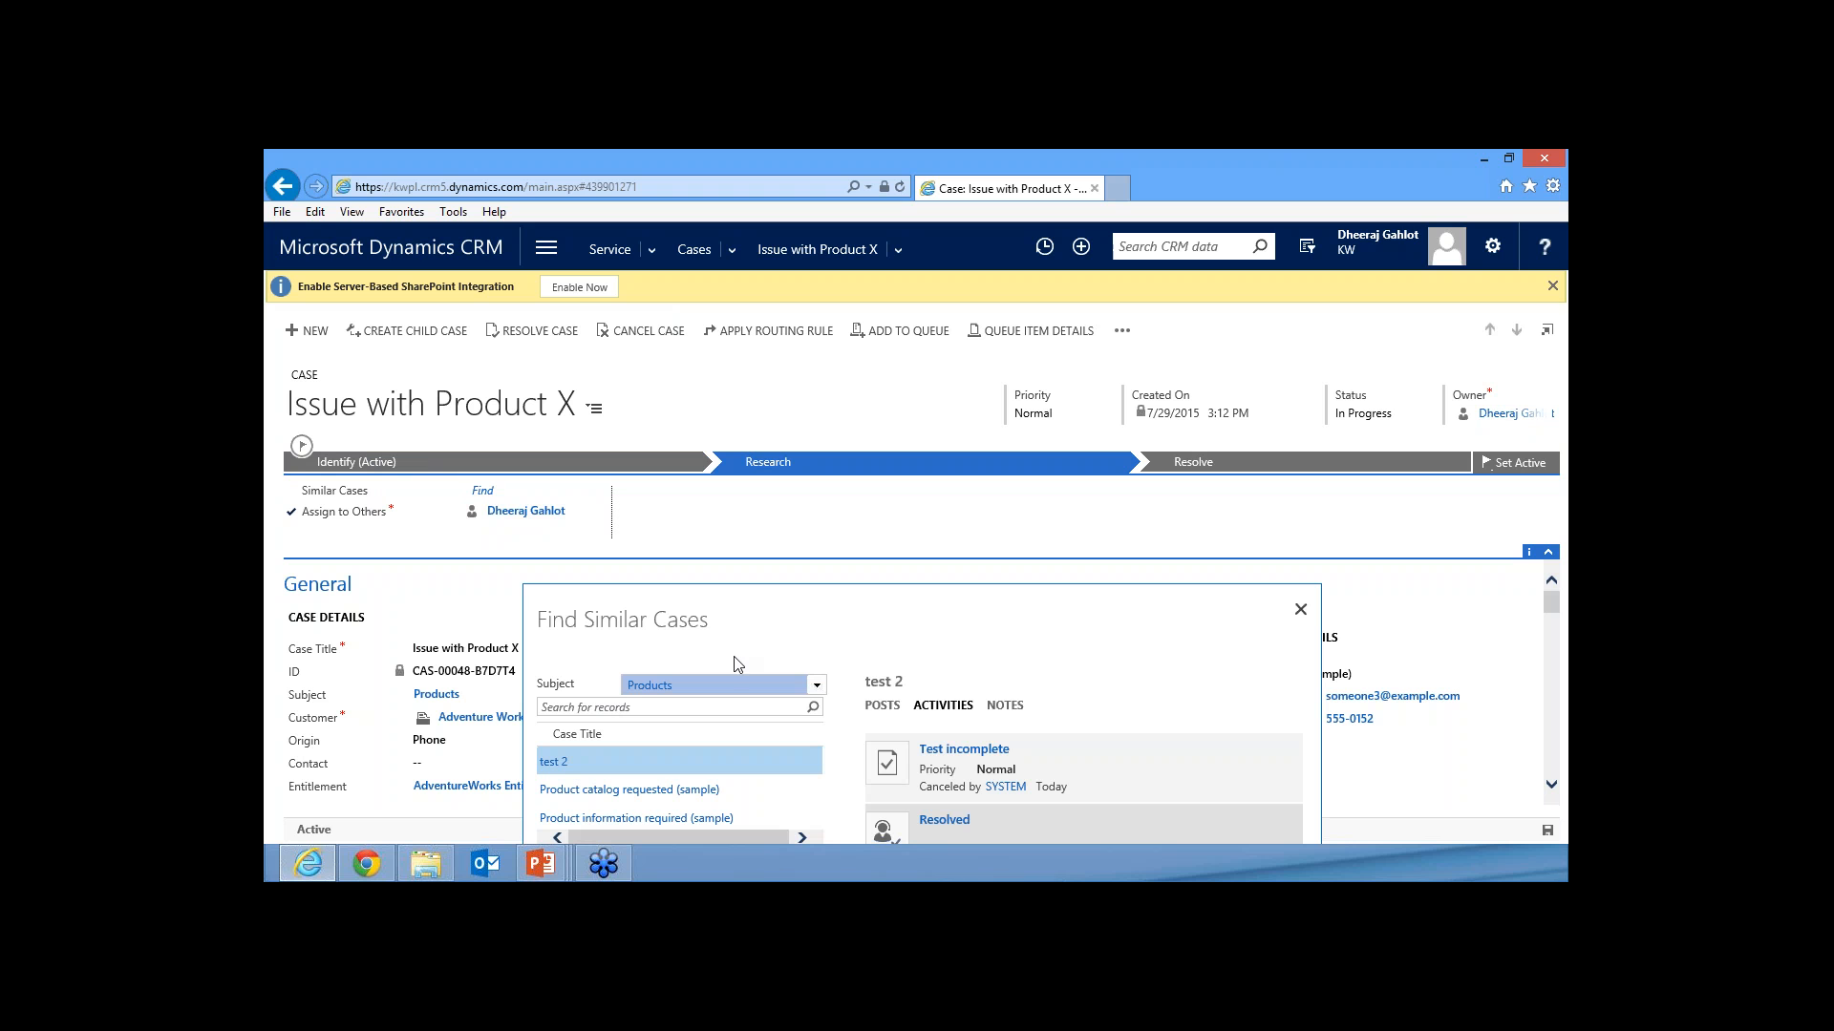
{"action": "left_click", "coordinate": [1550, 610]}
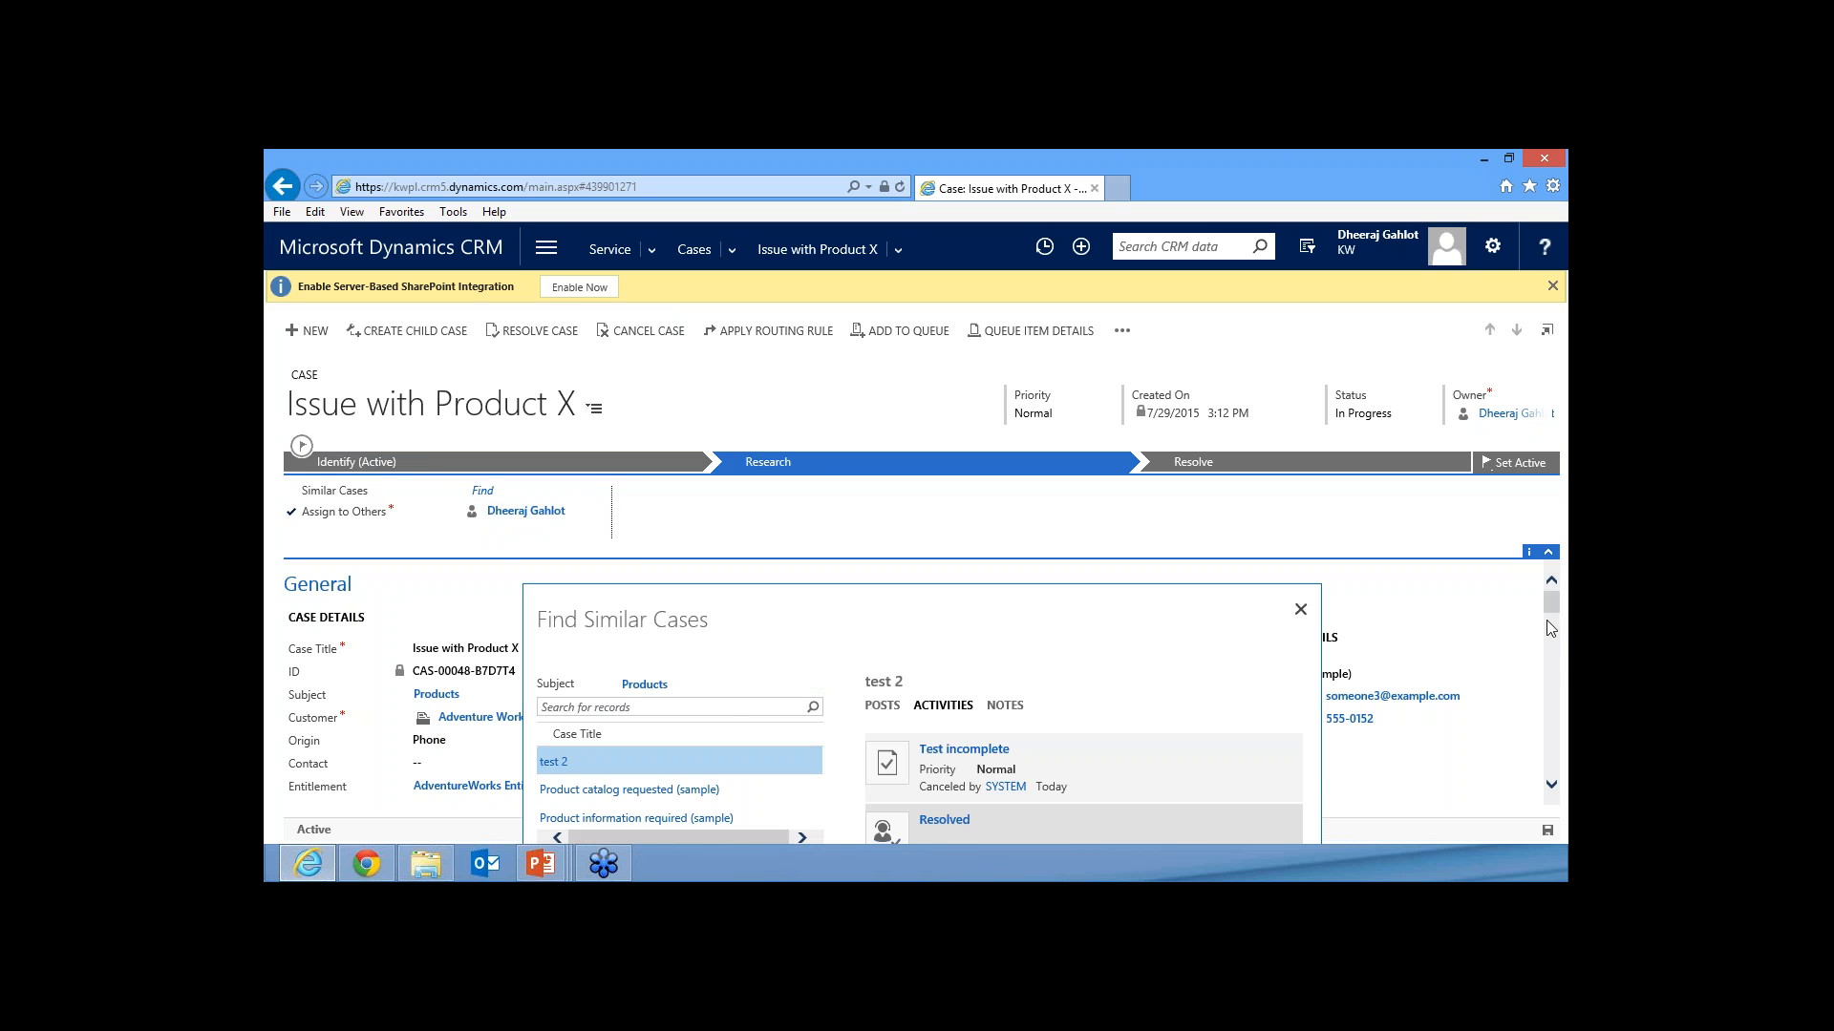
{"action": "left_click", "coordinate": [1300, 609]}
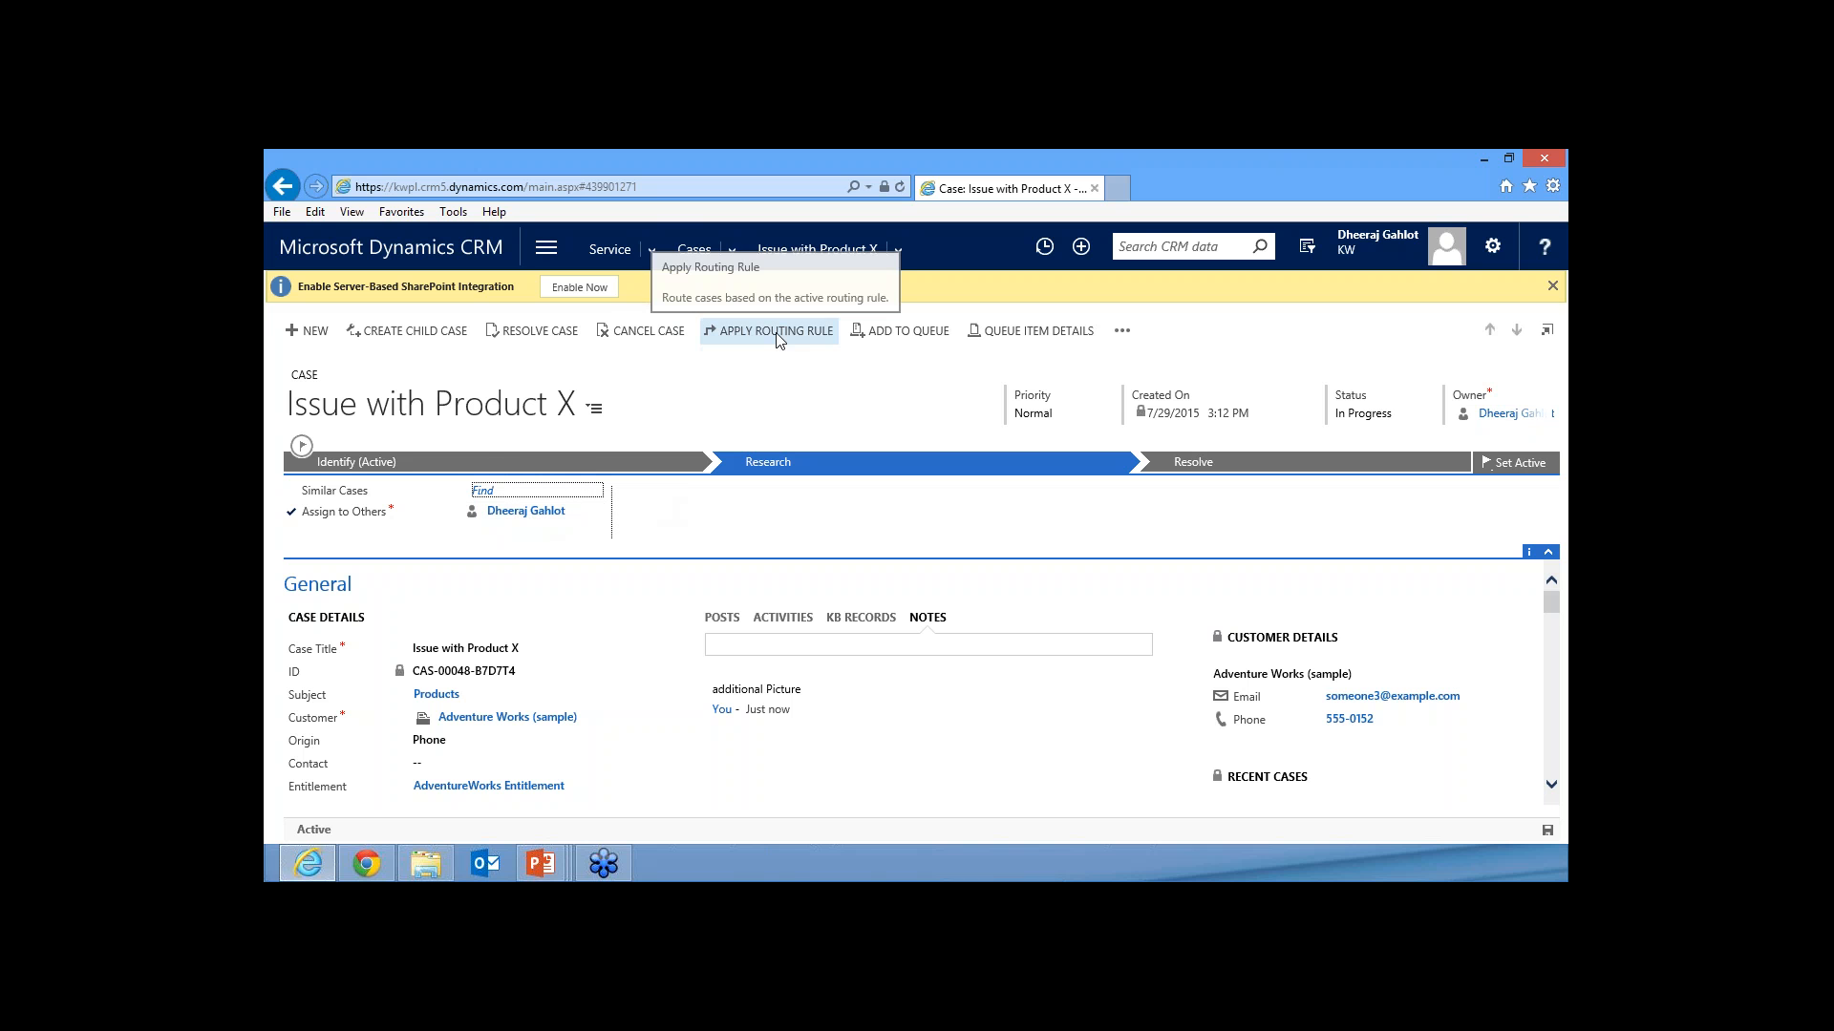
- View the case's additional commands without running one and switch to the Creating Cases slide in the PowerPoint slide show
{"action": "left_click", "coordinate": [1122, 331]}
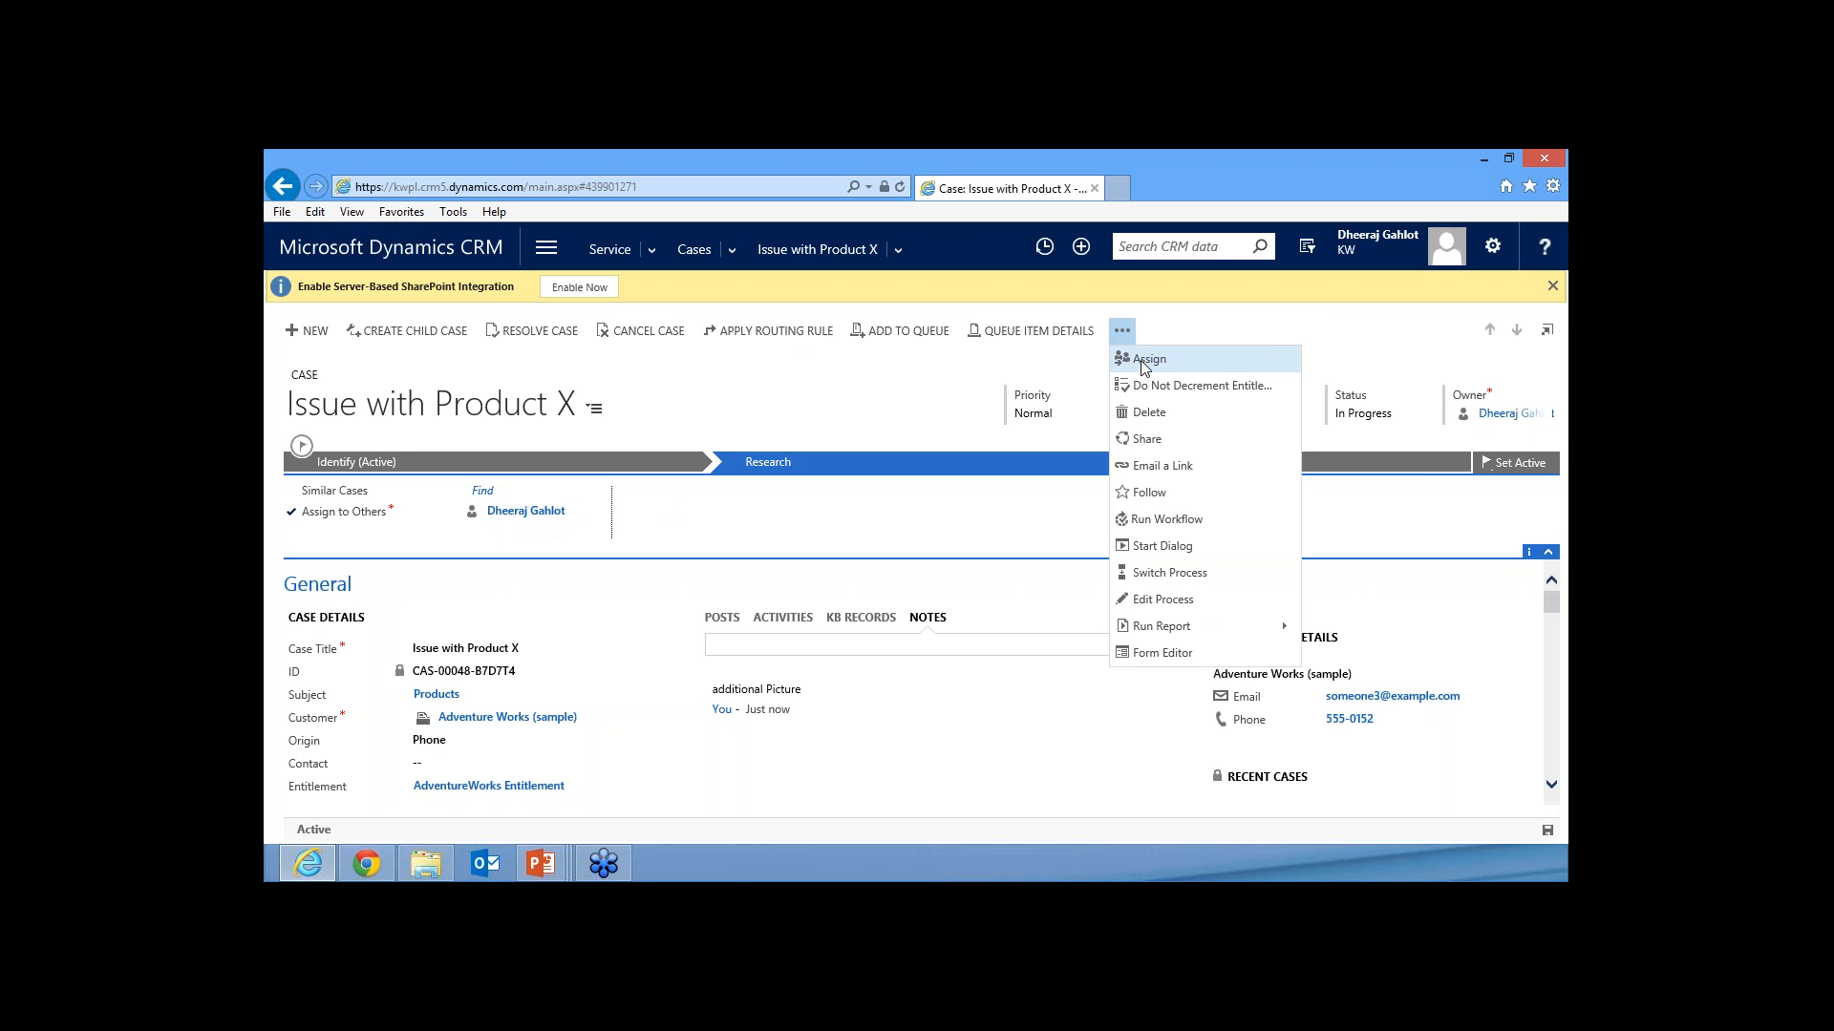
{"action": "left_click", "coordinate": [1179, 328]}
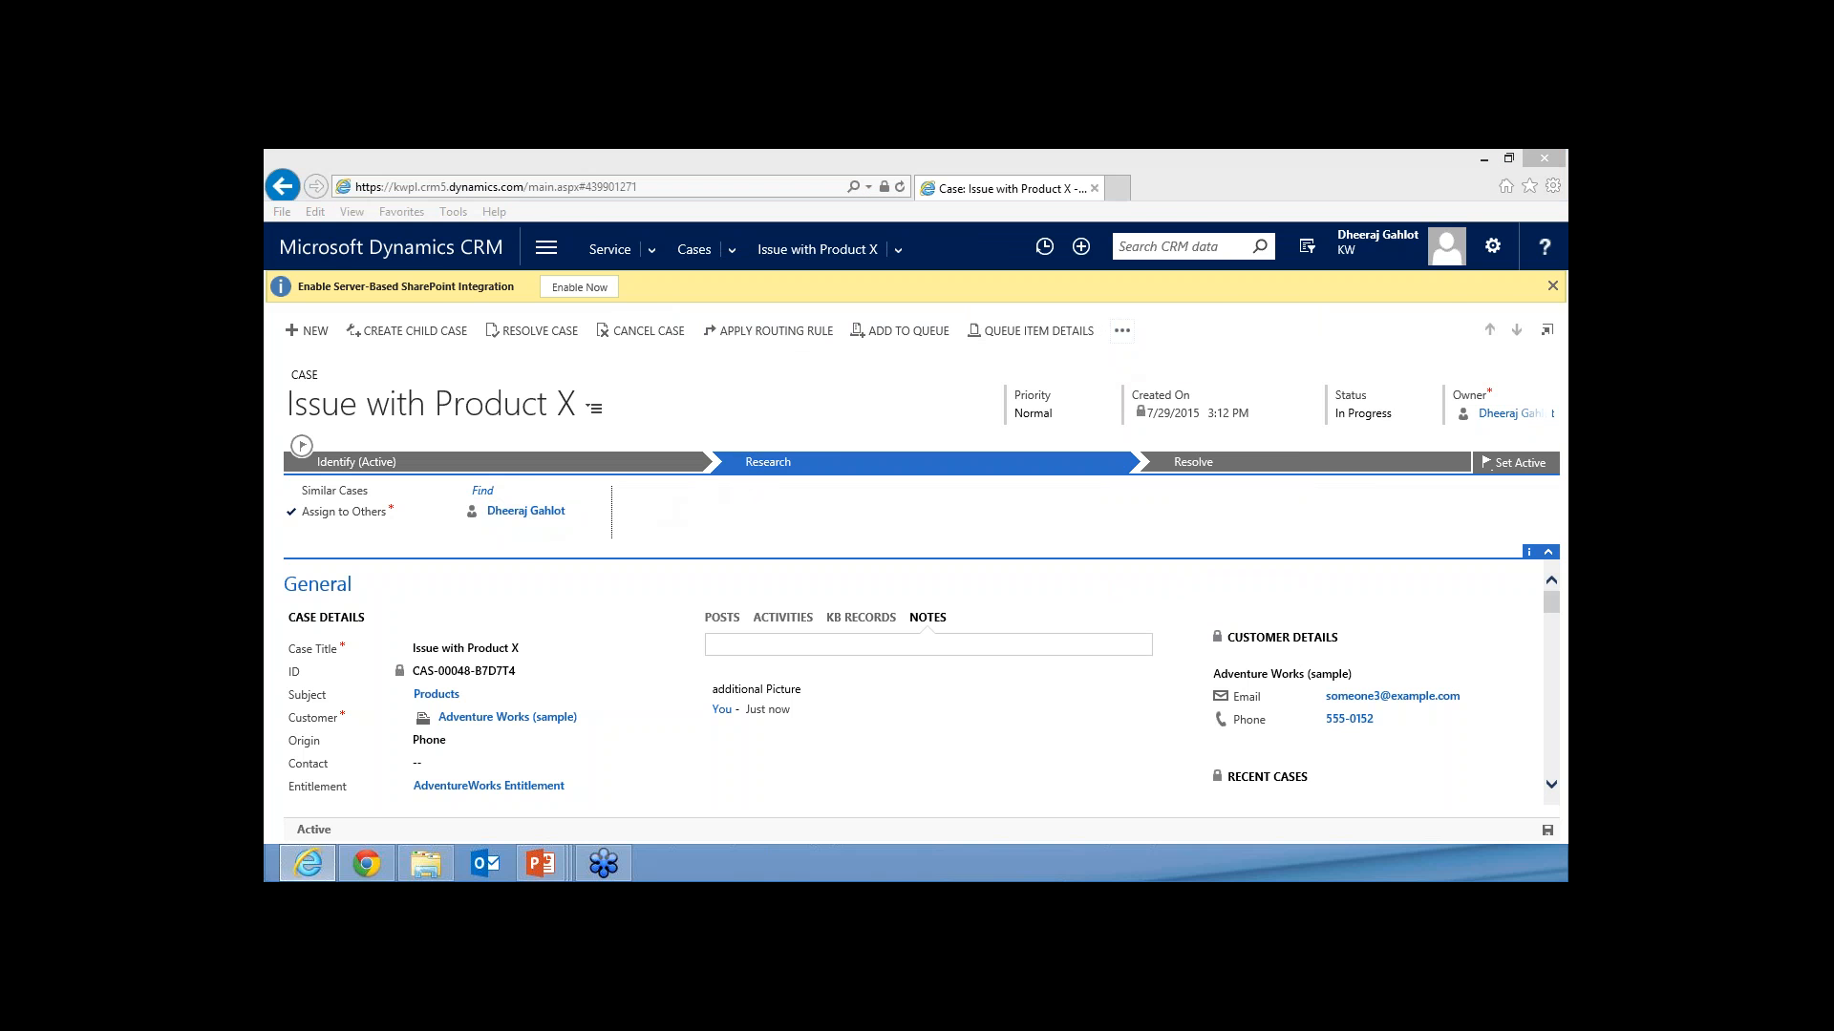
{"action": "key", "text": "alt+Tab"}
{"action": "left_click", "coordinate": [673, 582]}
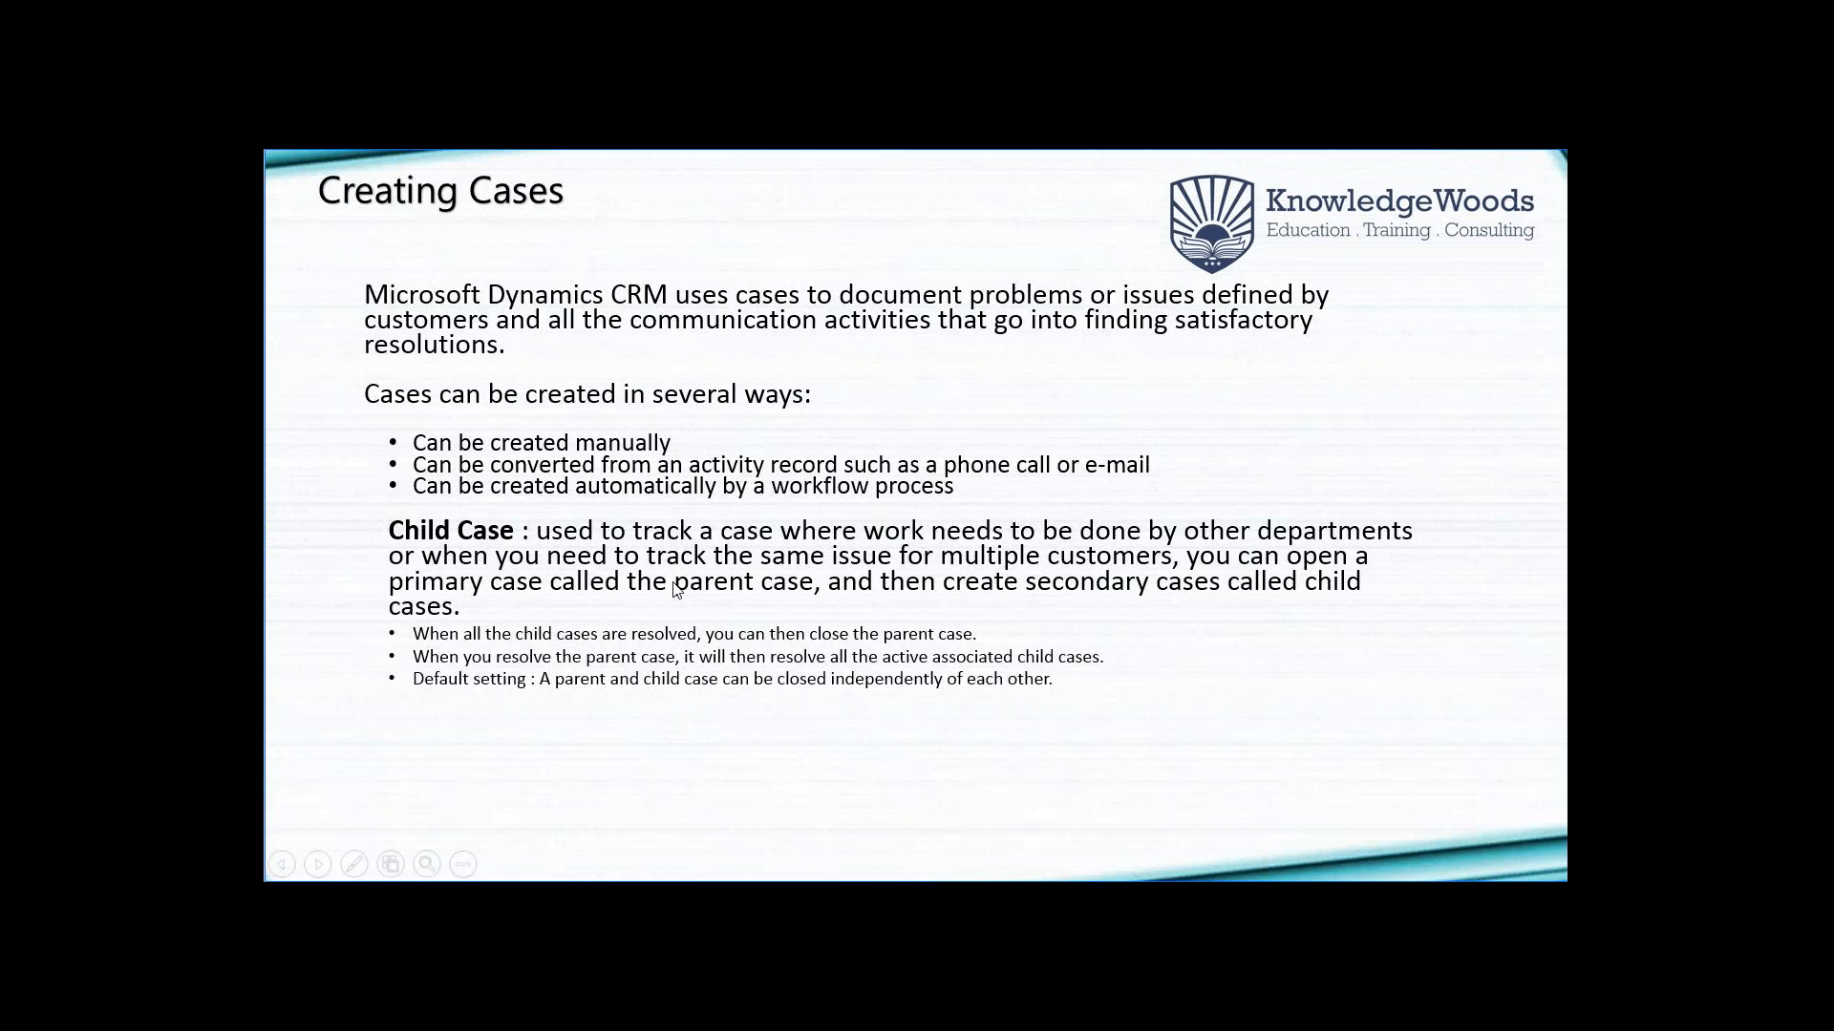
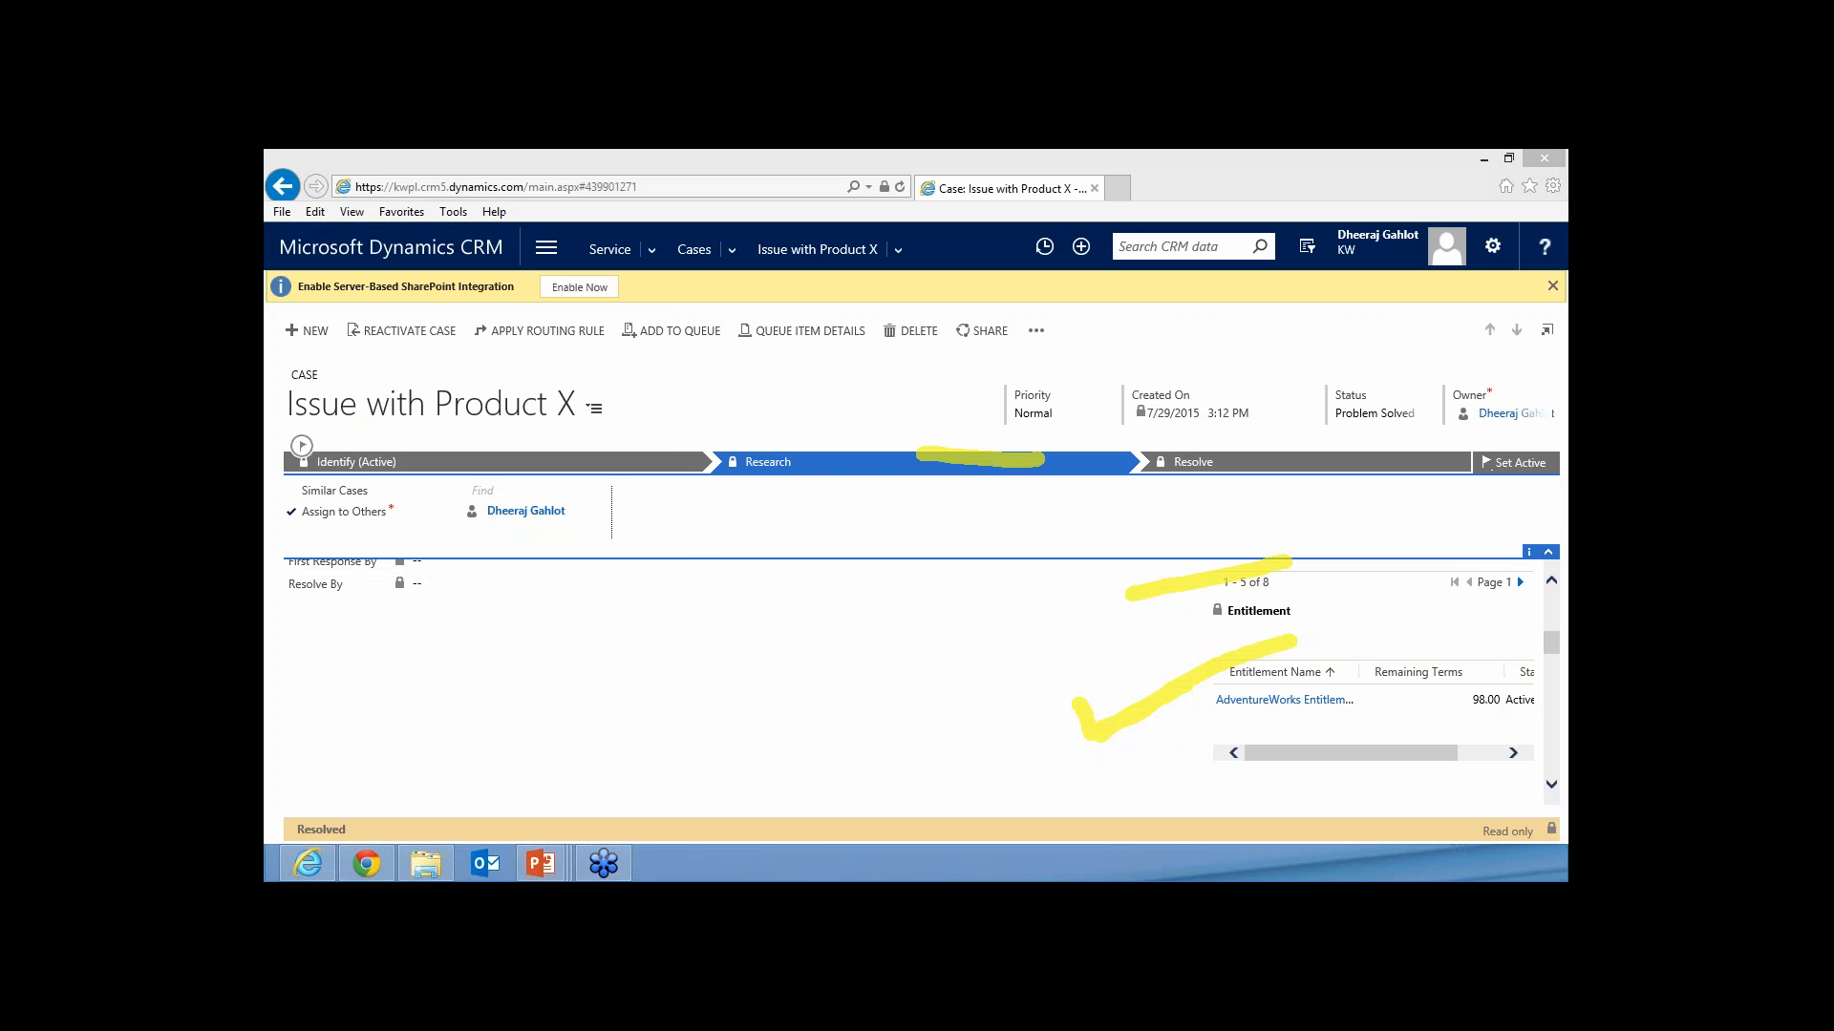
- Open the list of knowledge base Articles from the Service area's Collateral group and clear the on-screen marker strokes
{"action": "left_click", "coordinate": [736, 376]}
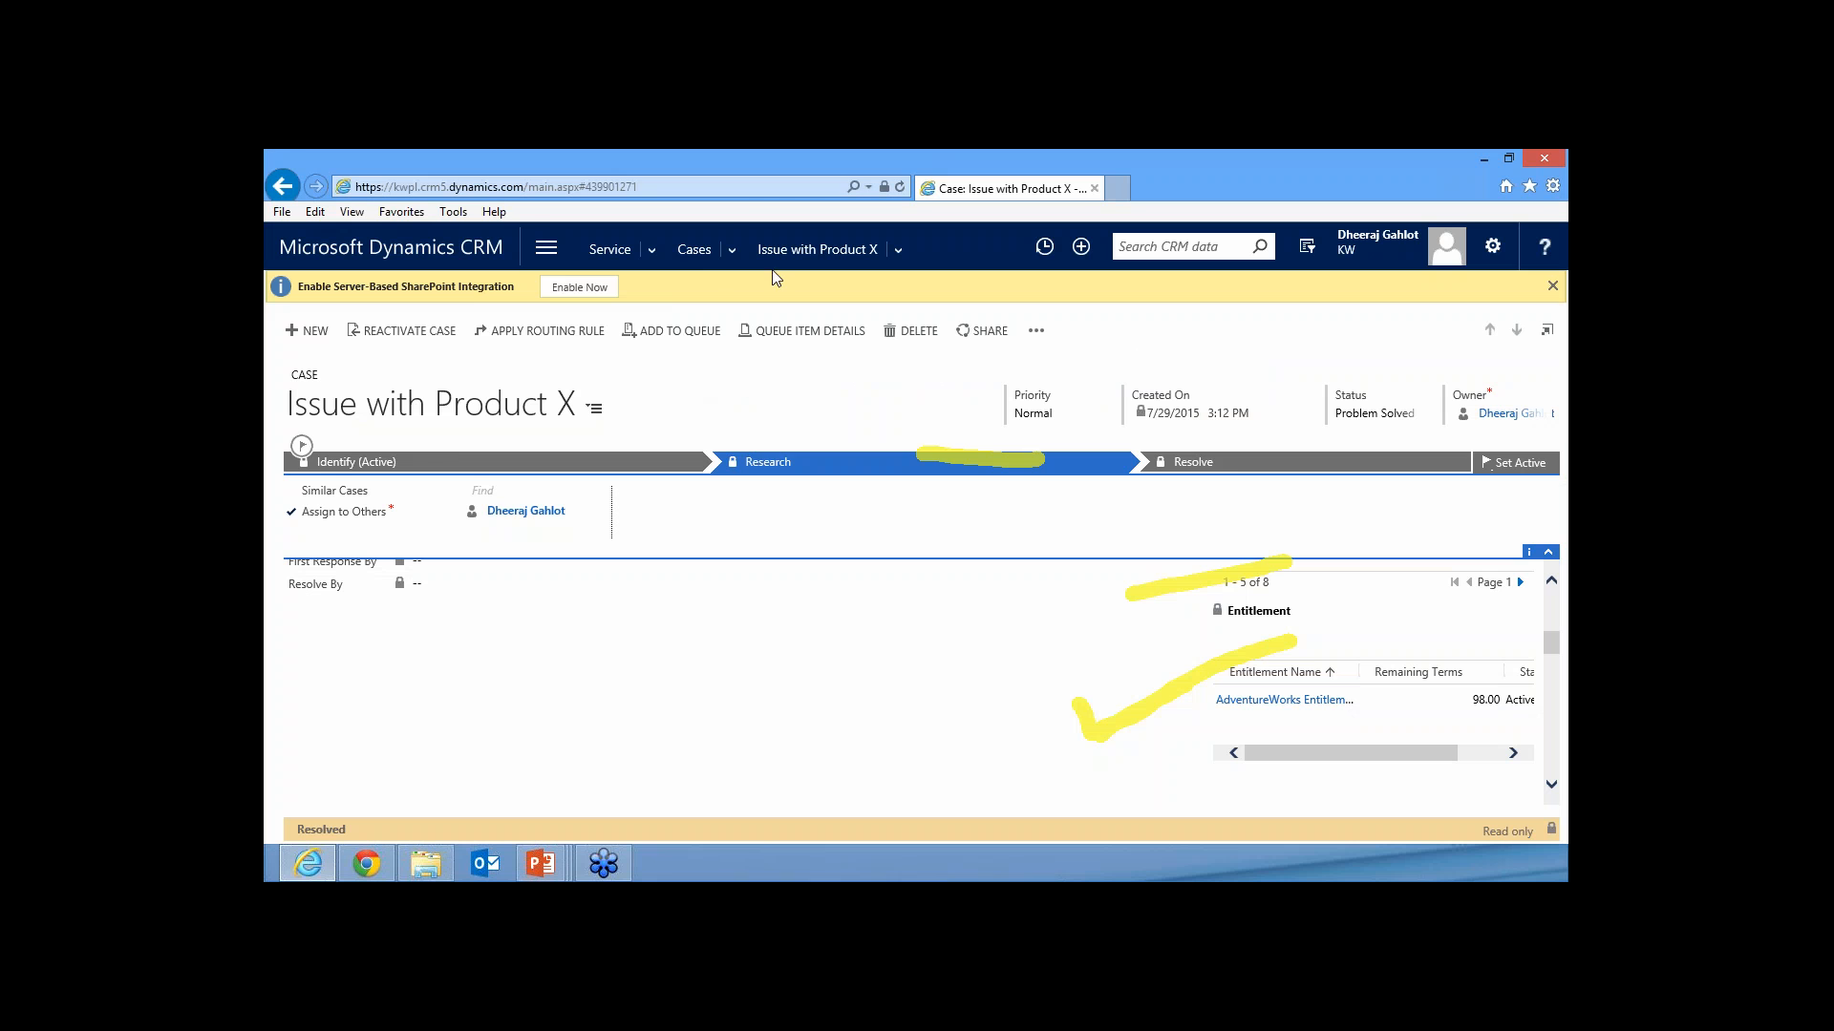
{"action": "left_click", "coordinate": [732, 250]}
{"action": "left_click", "coordinate": [654, 251]}
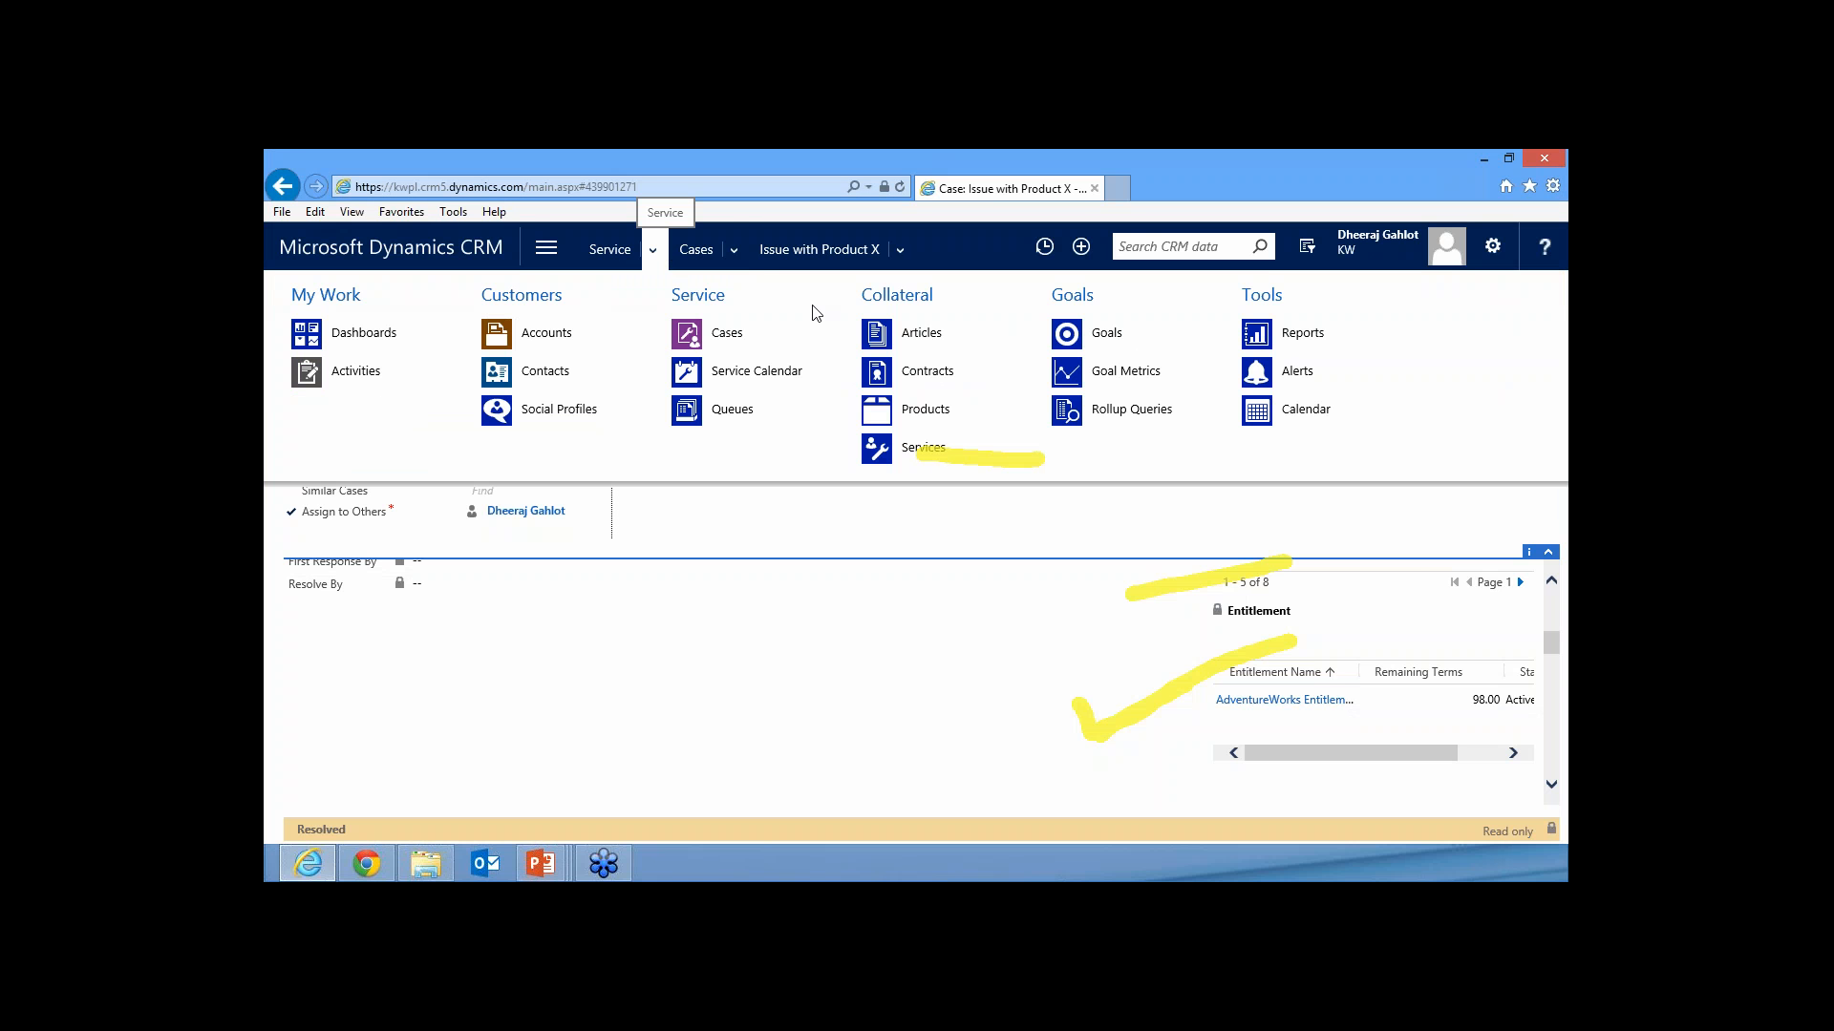
{"action": "left_click", "coordinate": [925, 343]}
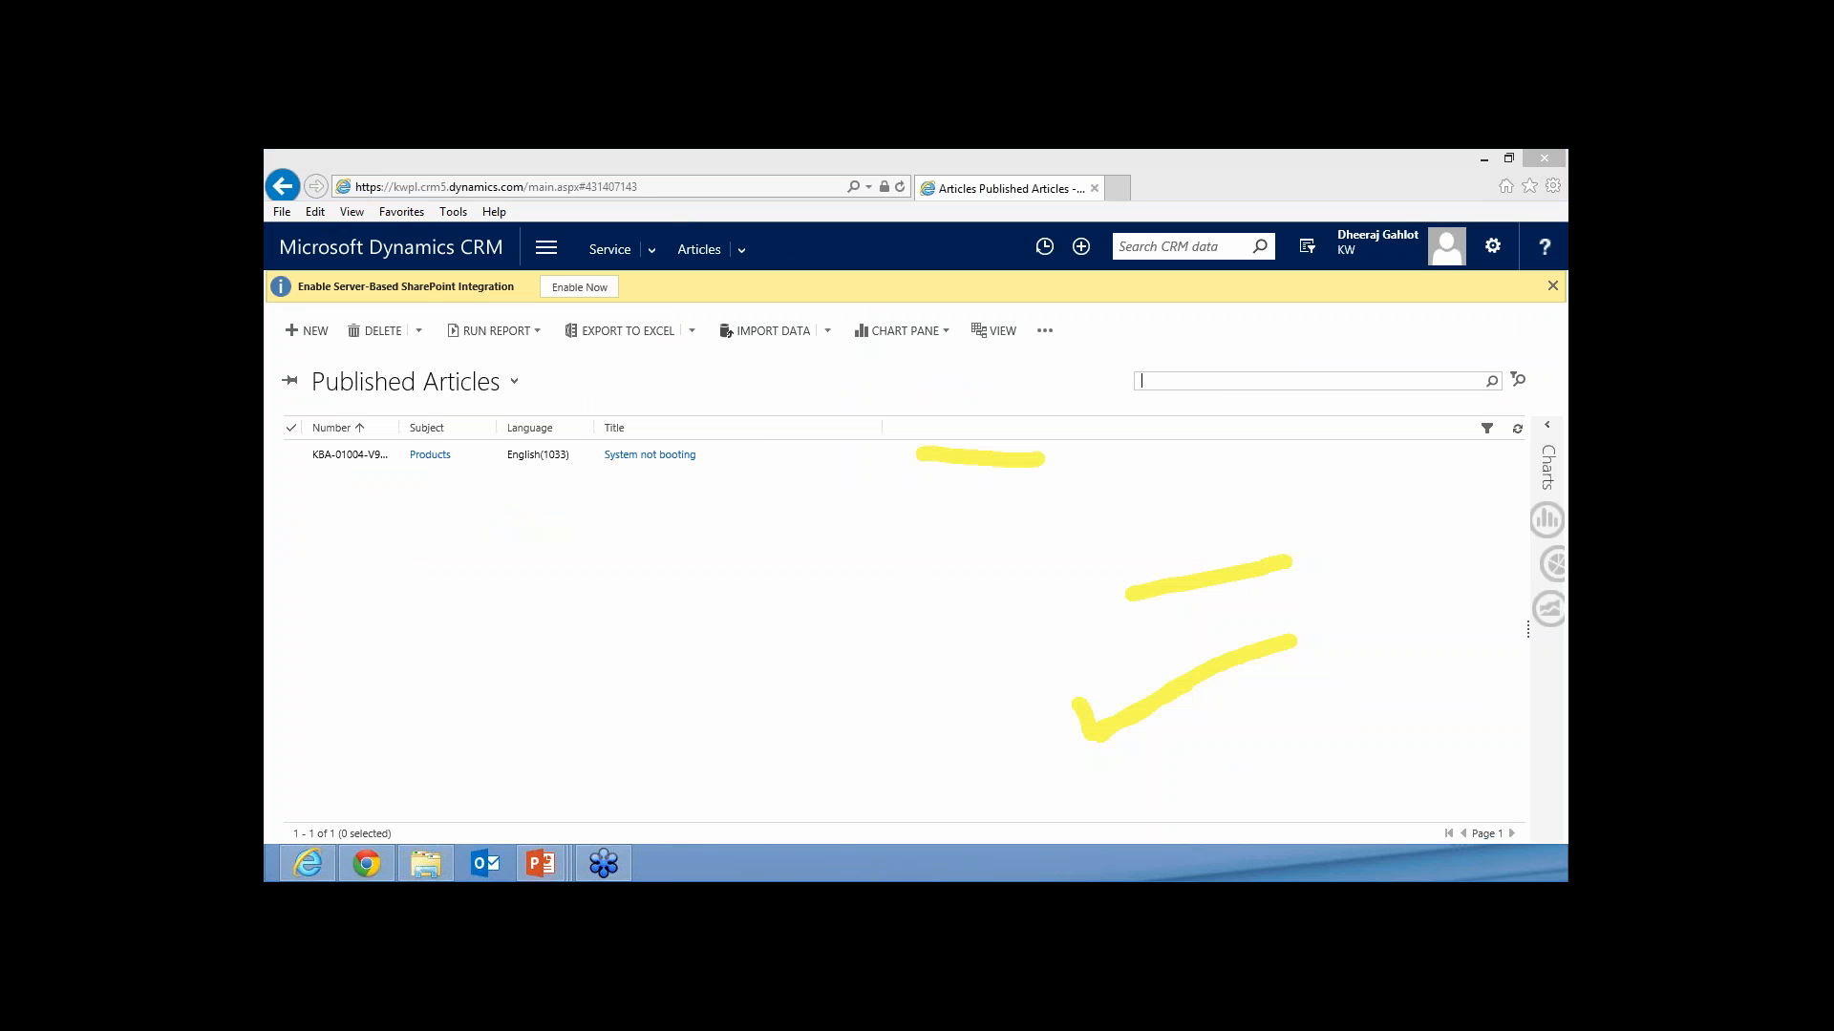
{"action": "key", "text": "Escape"}
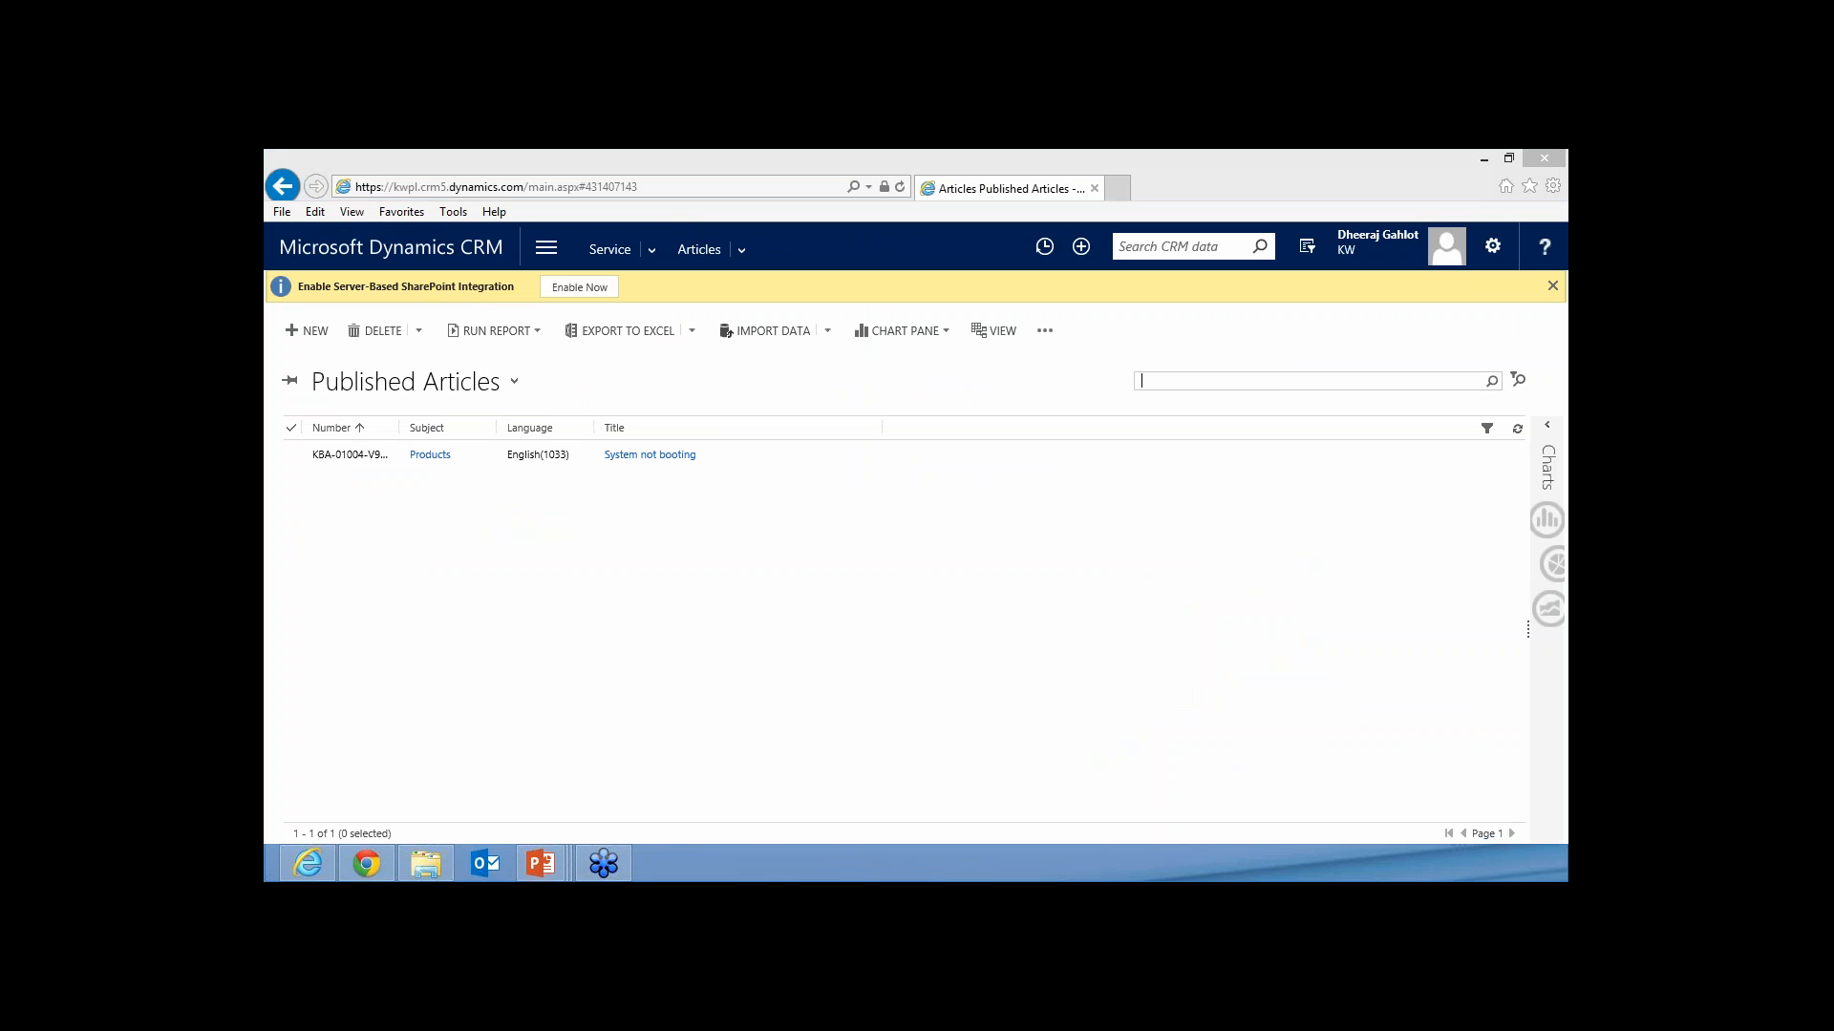
- Start a new English knowledge base article based on the Question & Answer template
{"action": "left_click", "coordinate": [315, 331]}
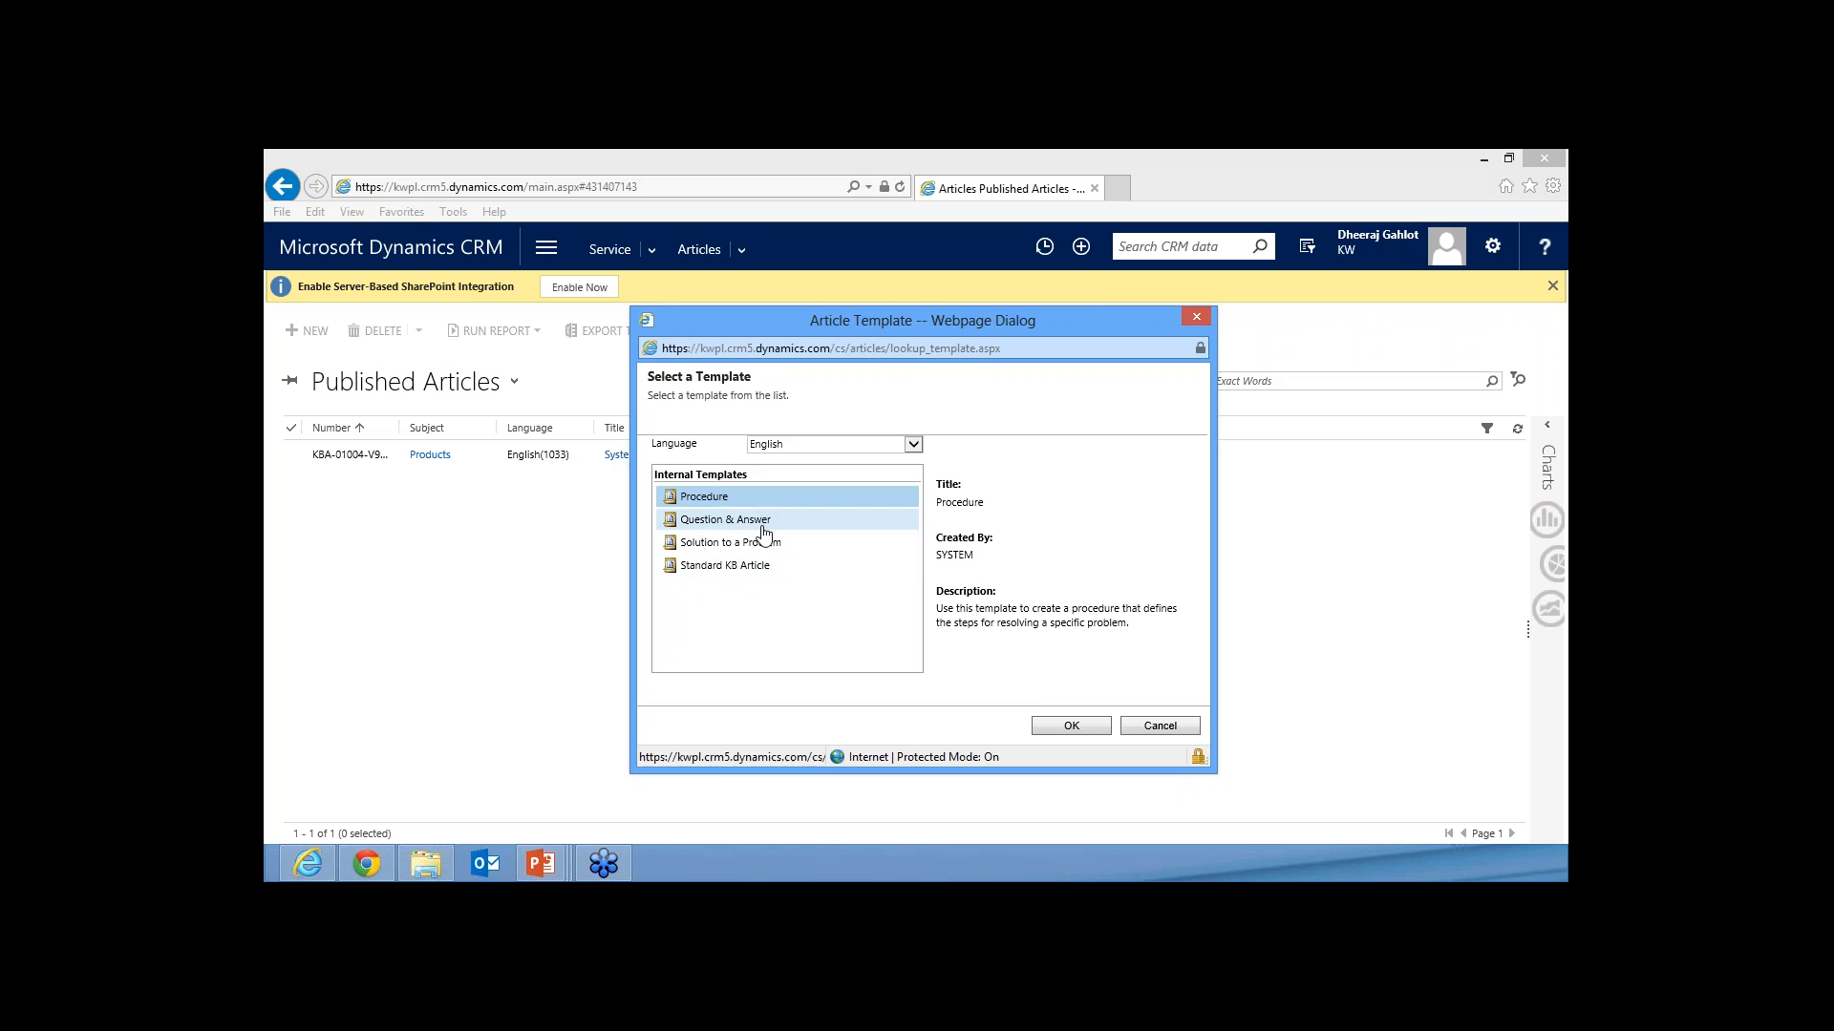
{"action": "left_click", "coordinate": [754, 525]}
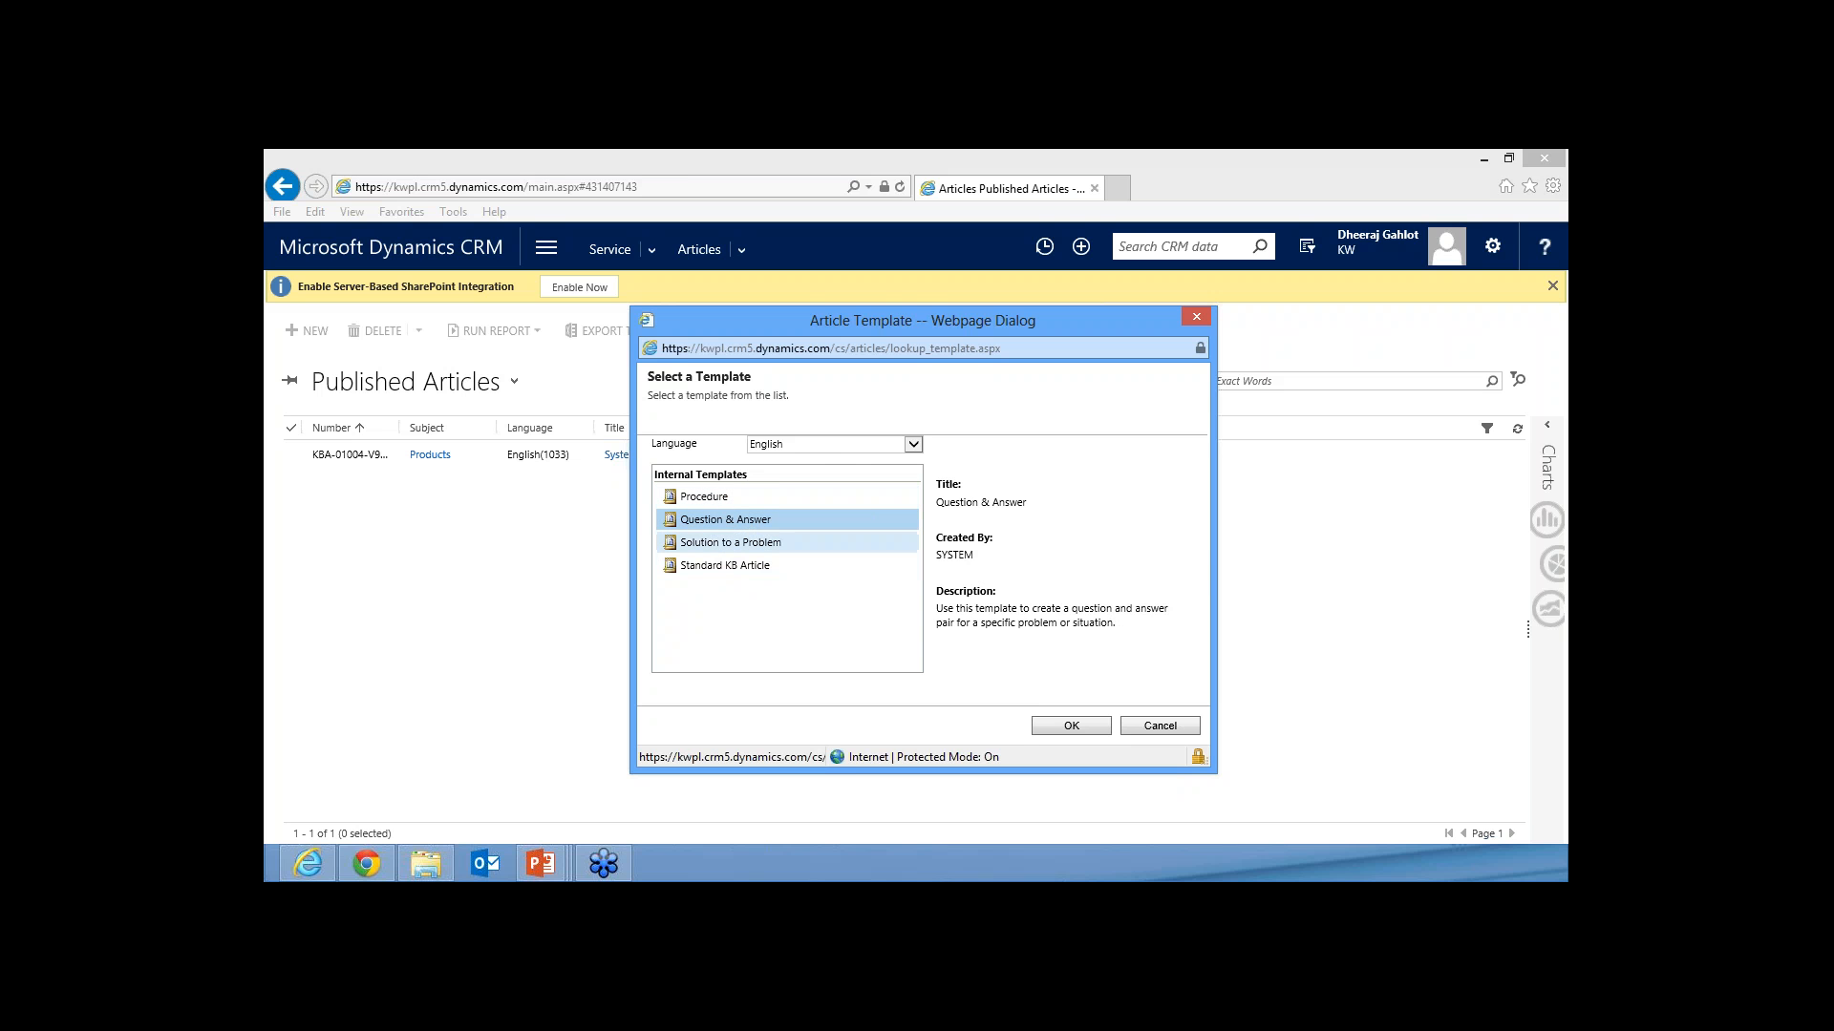
{"action": "left_click", "coordinate": [1071, 726]}
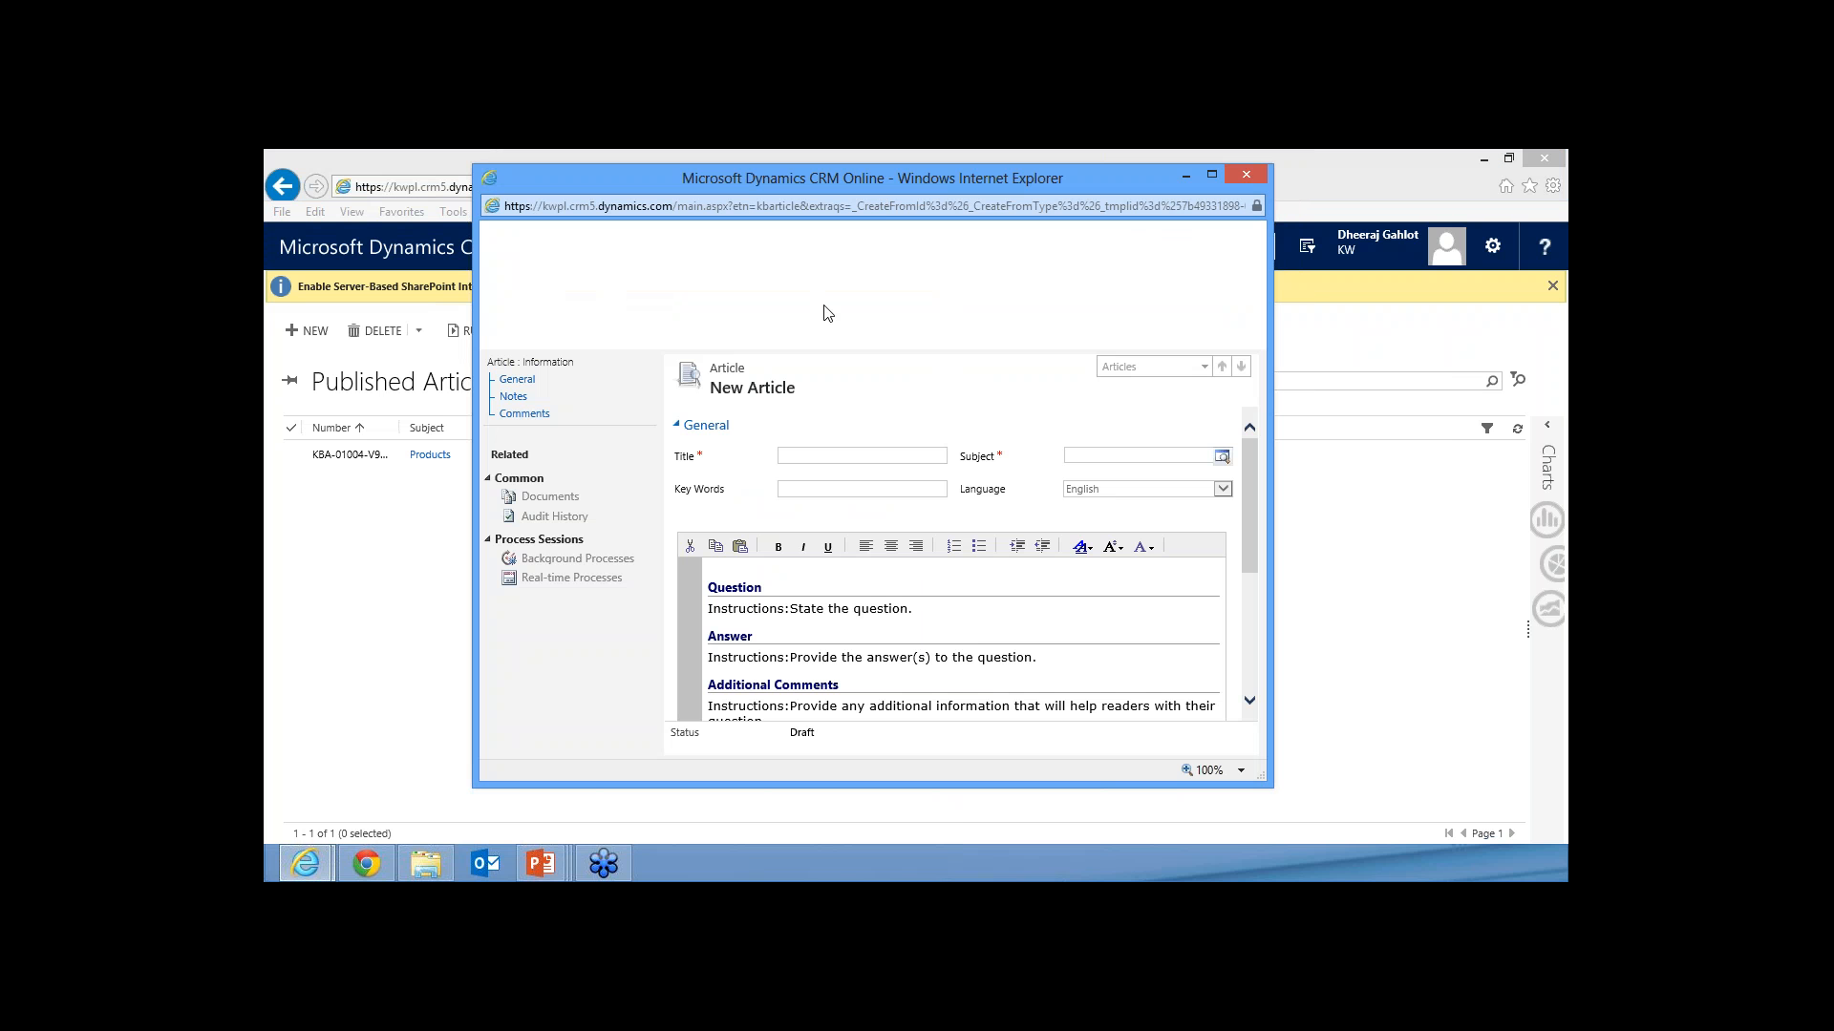
- Title the article "Product Not Working", set its subject to Products under Query, and enter the key words "issue working"
{"action": "left_click", "coordinate": [836, 458]}
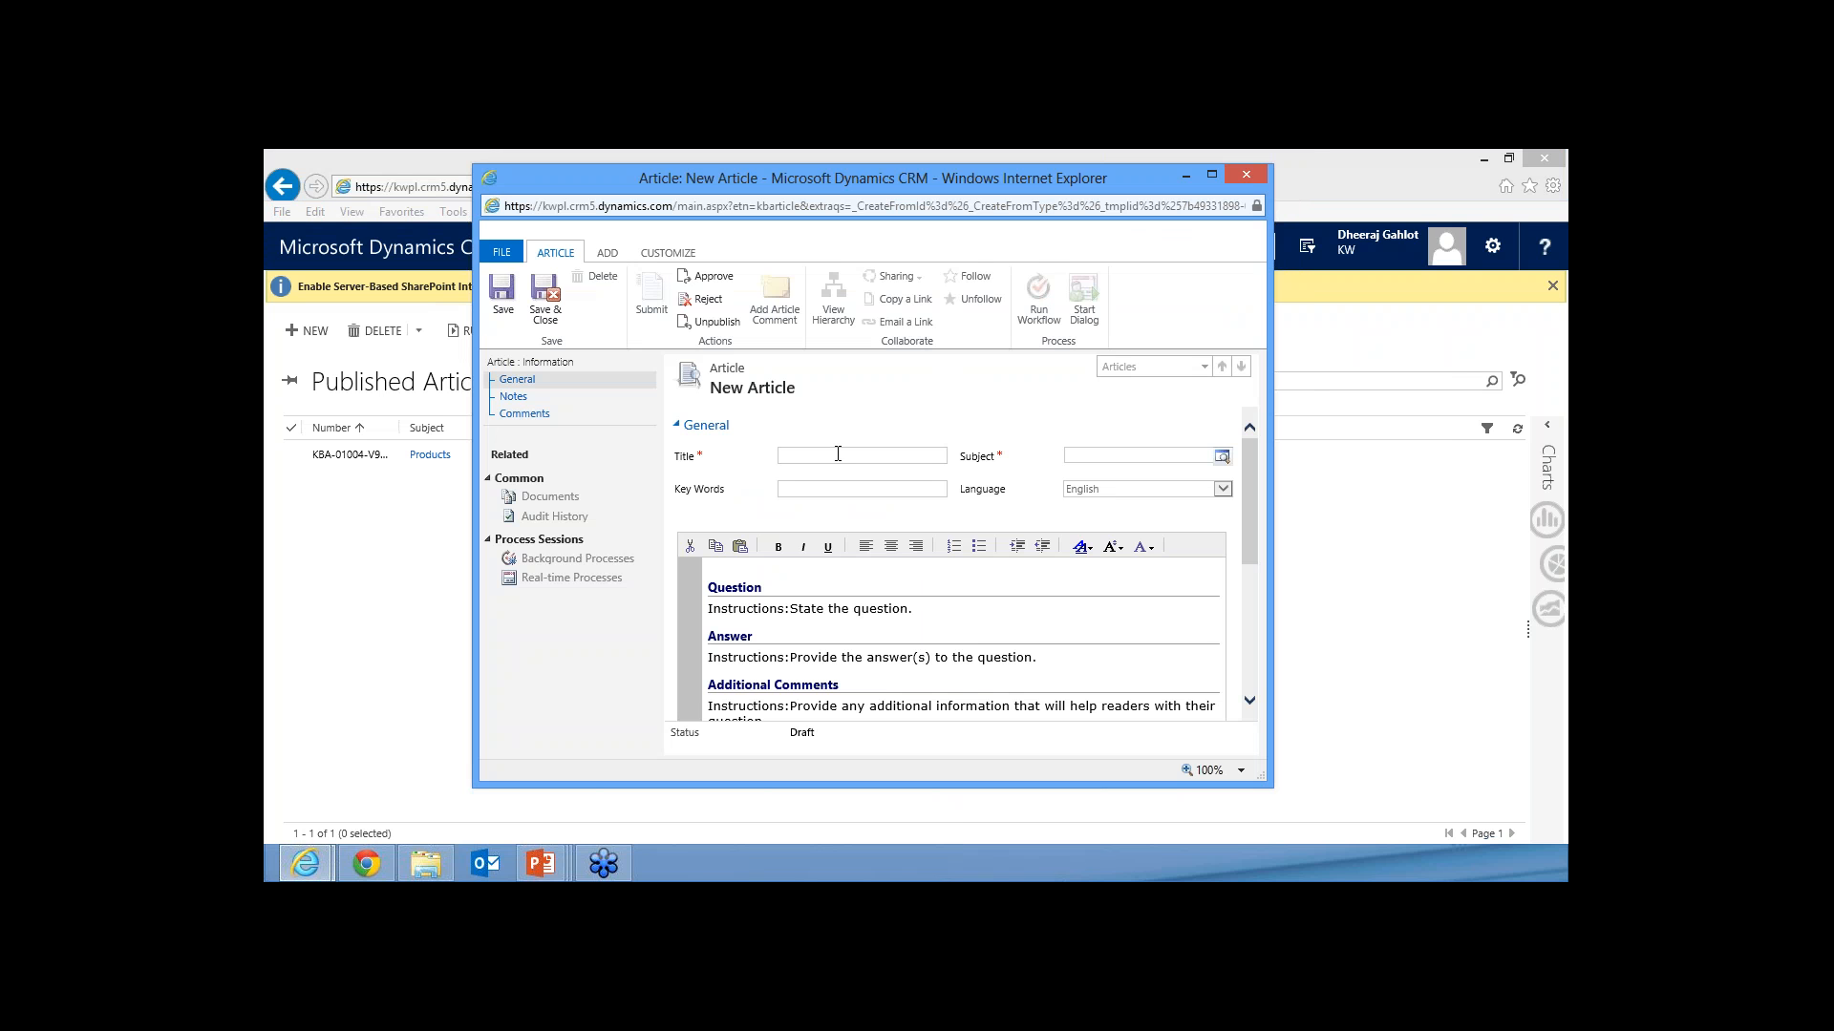
{"action": "type", "text": "Product Not Working"}
{"action": "left_click", "coordinate": [1221, 457]}
{"action": "left_click", "coordinate": [702, 453]}
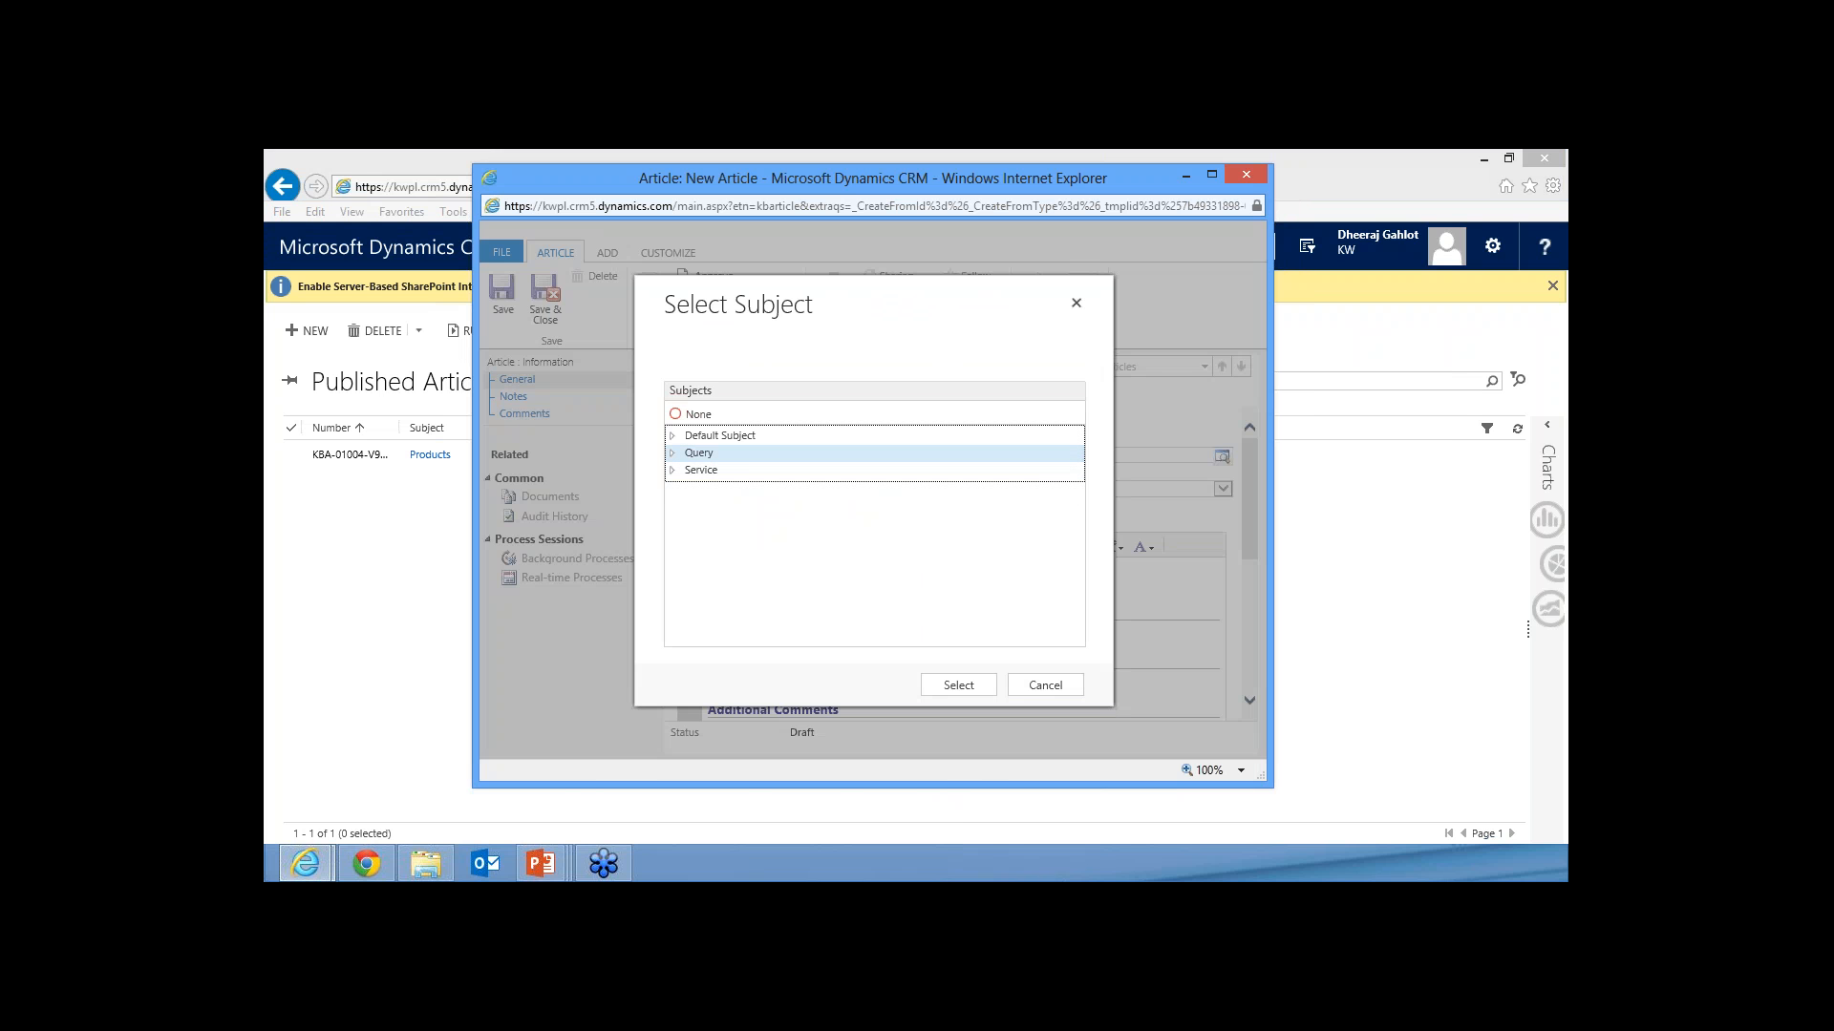
{"action": "left_click", "coordinate": [737, 495]}
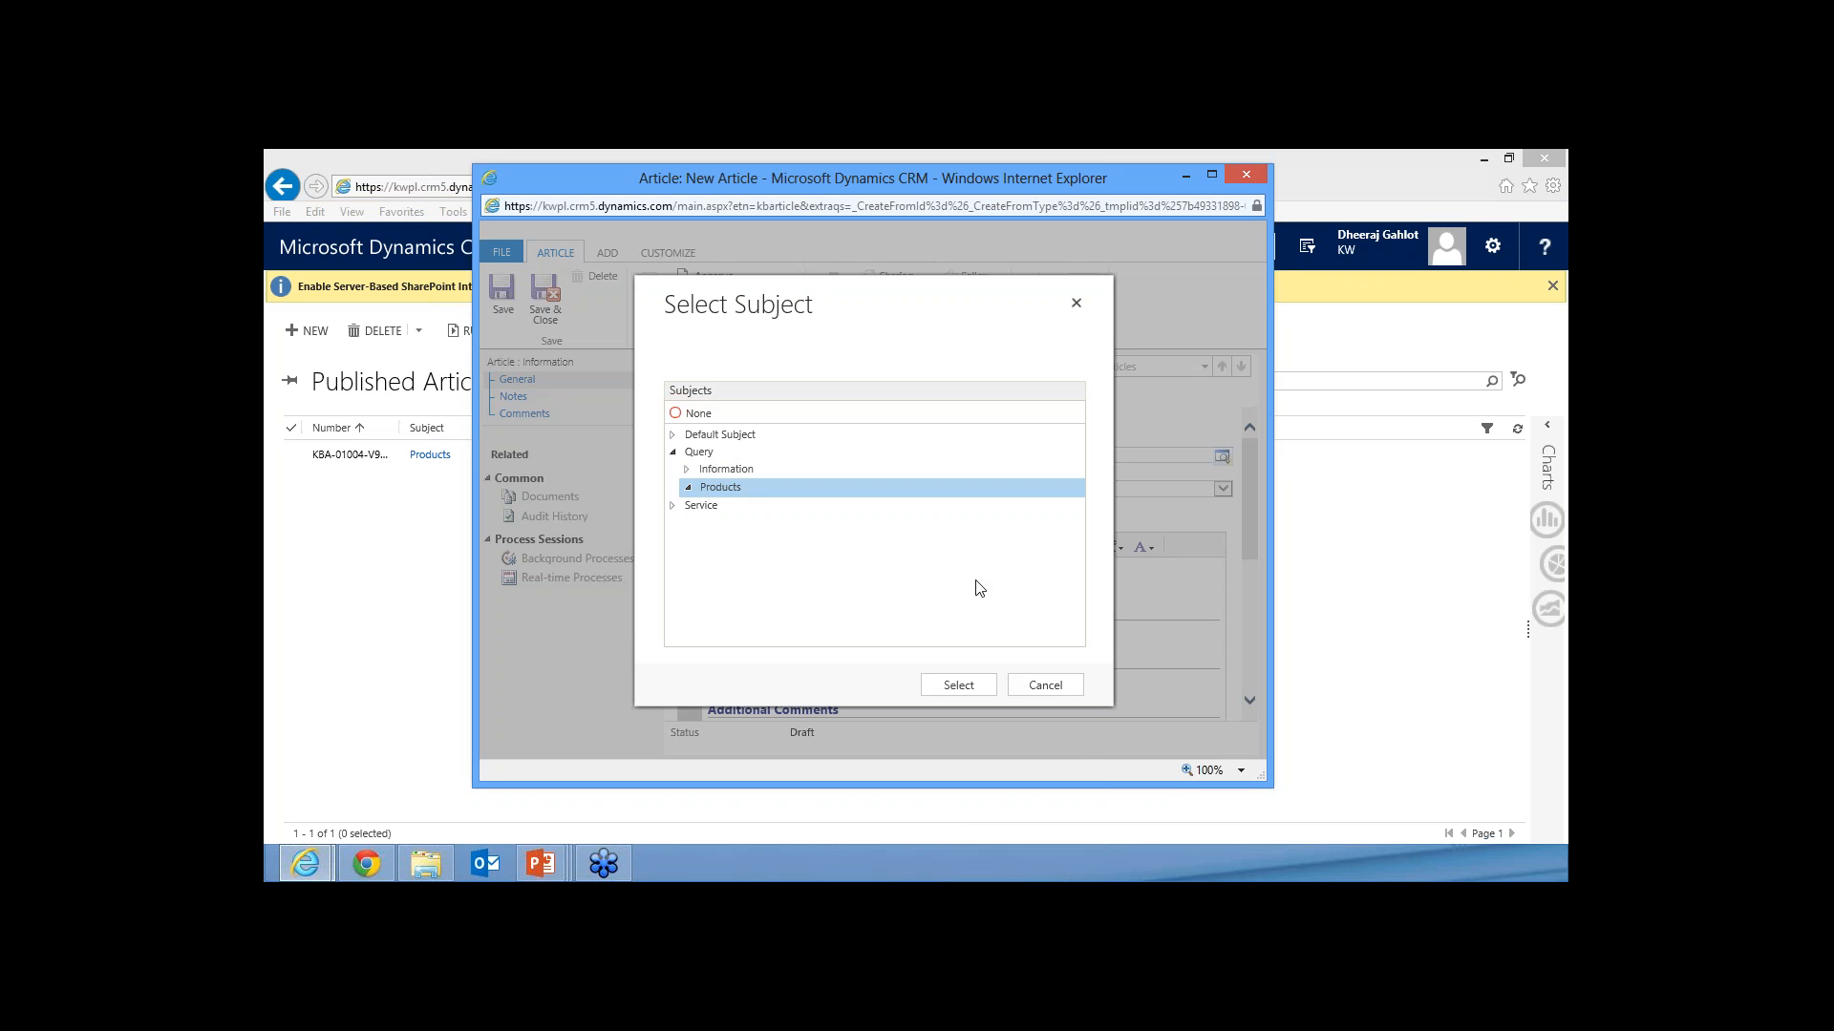
{"action": "left_click", "coordinate": [955, 685]}
{"action": "left_click", "coordinate": [788, 488]}
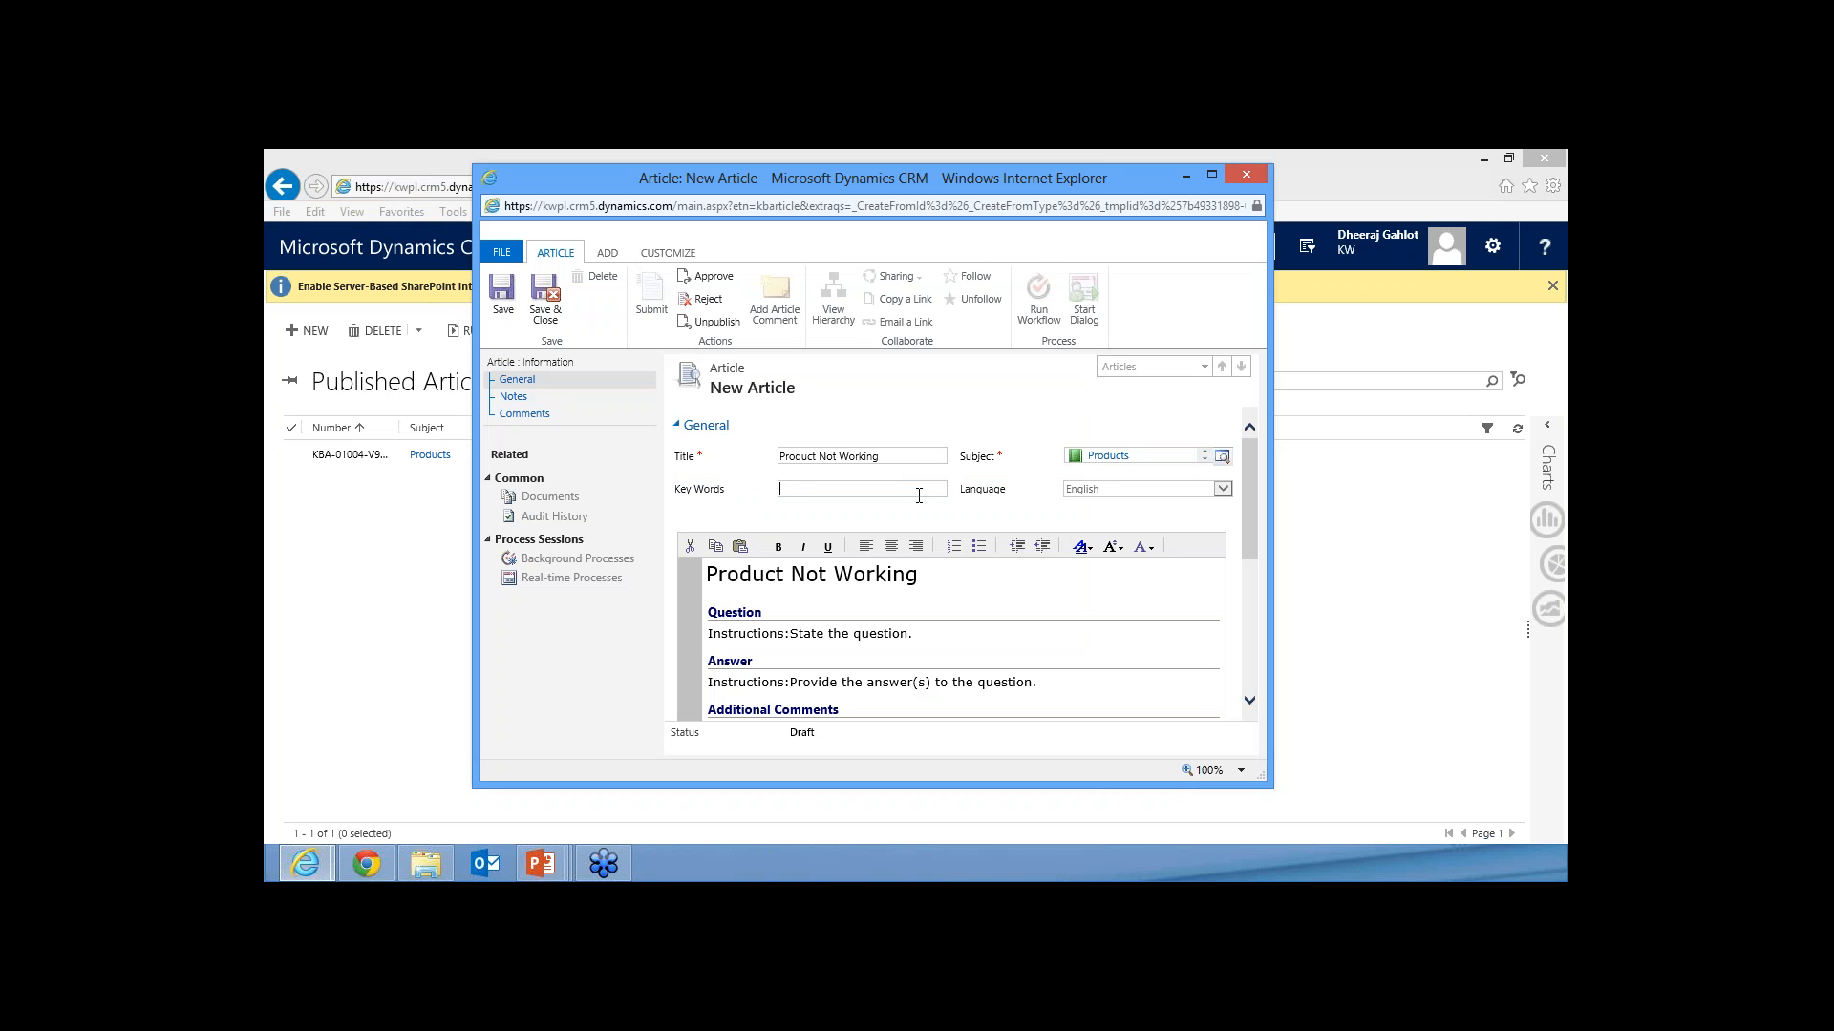
{"action": "type", "text": "issue working"}
- Fill in the article's Question section with "who does the product work?"
{"action": "scroll", "coordinate": [898, 579], "scroll_direction": "down", "scroll_amount": 2}
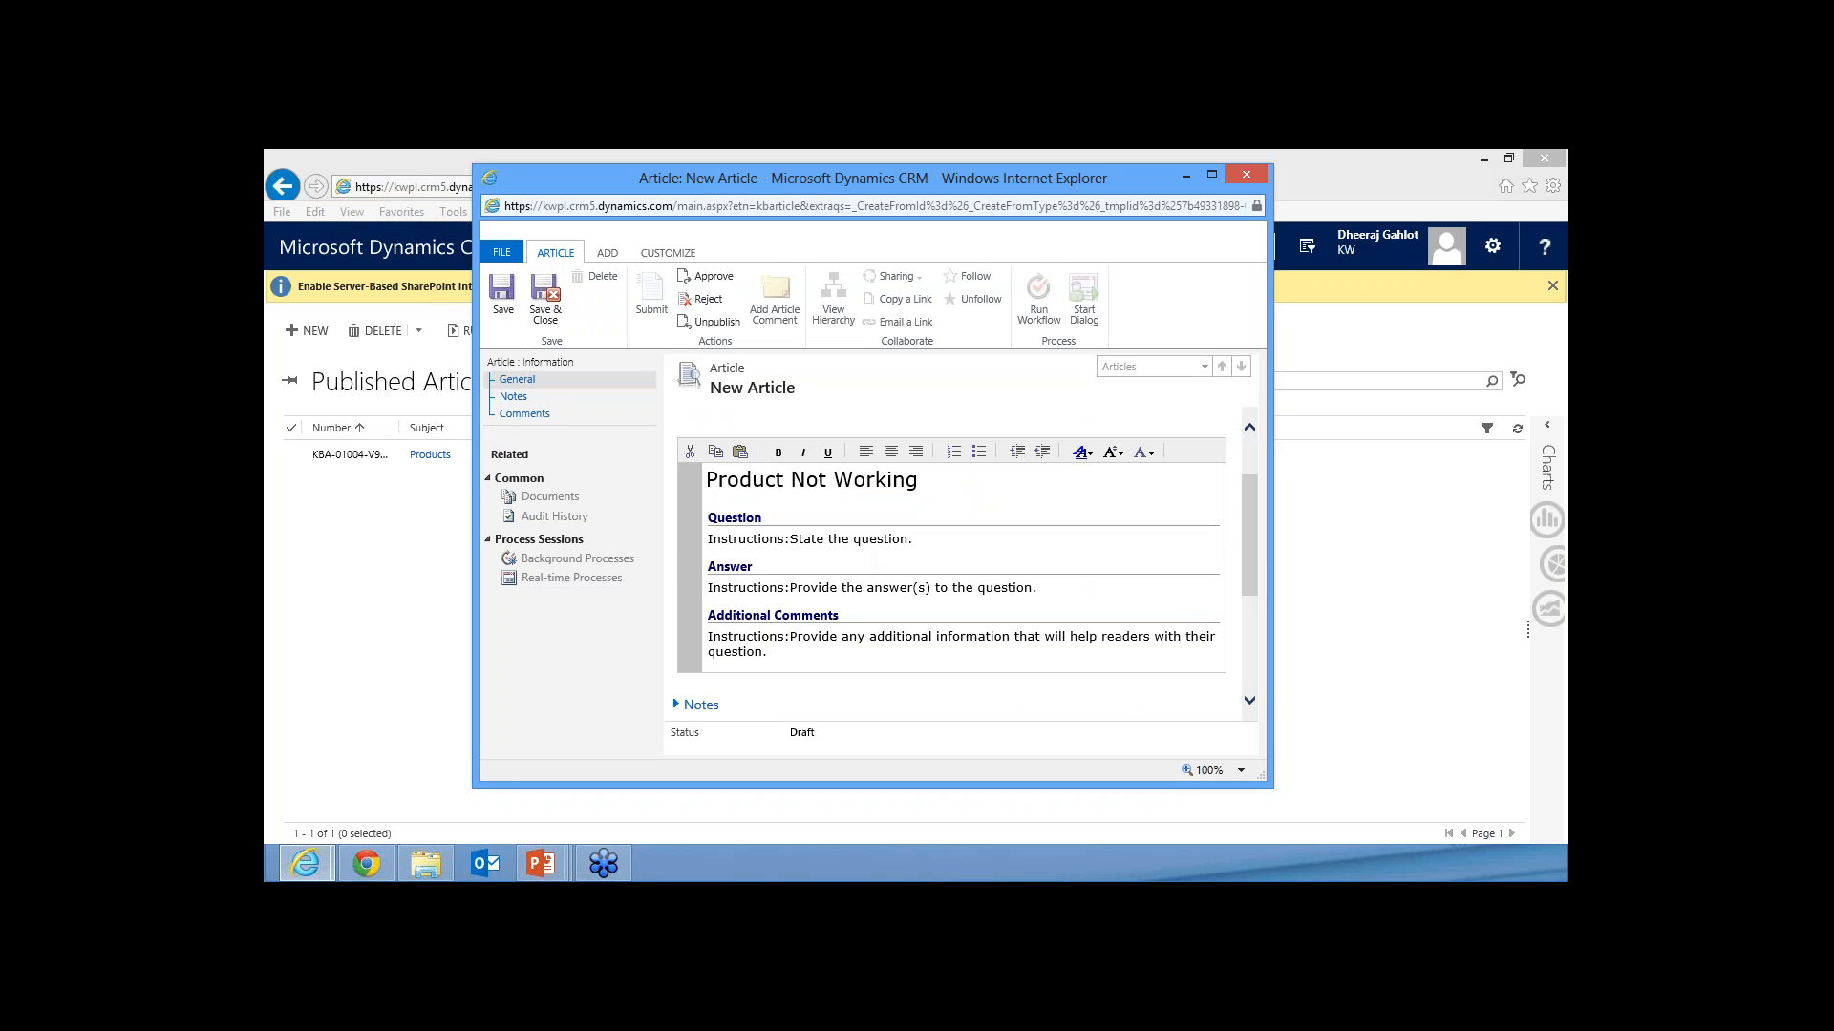
{"action": "left_click", "coordinate": [833, 543]}
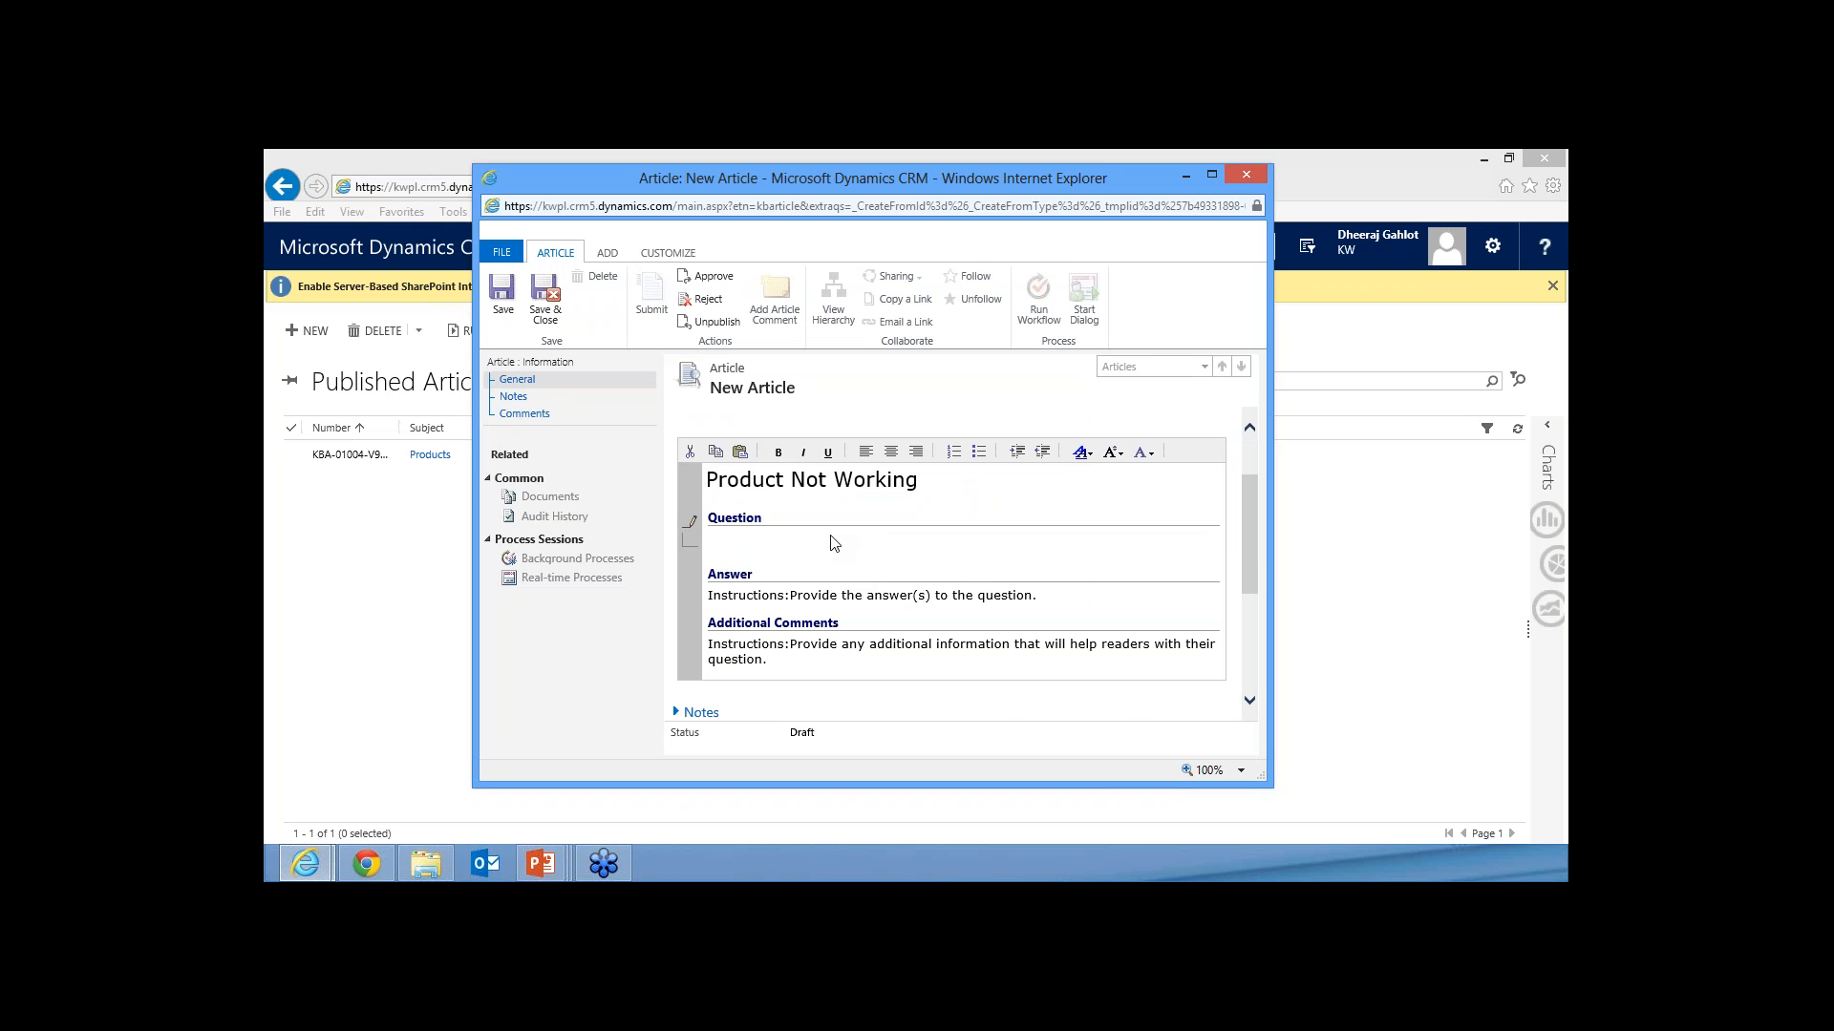
{"action": "type", "text": "w does the produc"}
{"action": "type", "text": "t"}
{"action": "left_click", "coordinate": [739, 549]}
{"action": "type", "text": "ho"}
{"action": "type", "text": "work?"}
- Fill in the article's Answer section with five numbered lines from "1)" to "5) Done", leaving the first four without text
{"action": "left_click", "coordinate": [869, 595]}
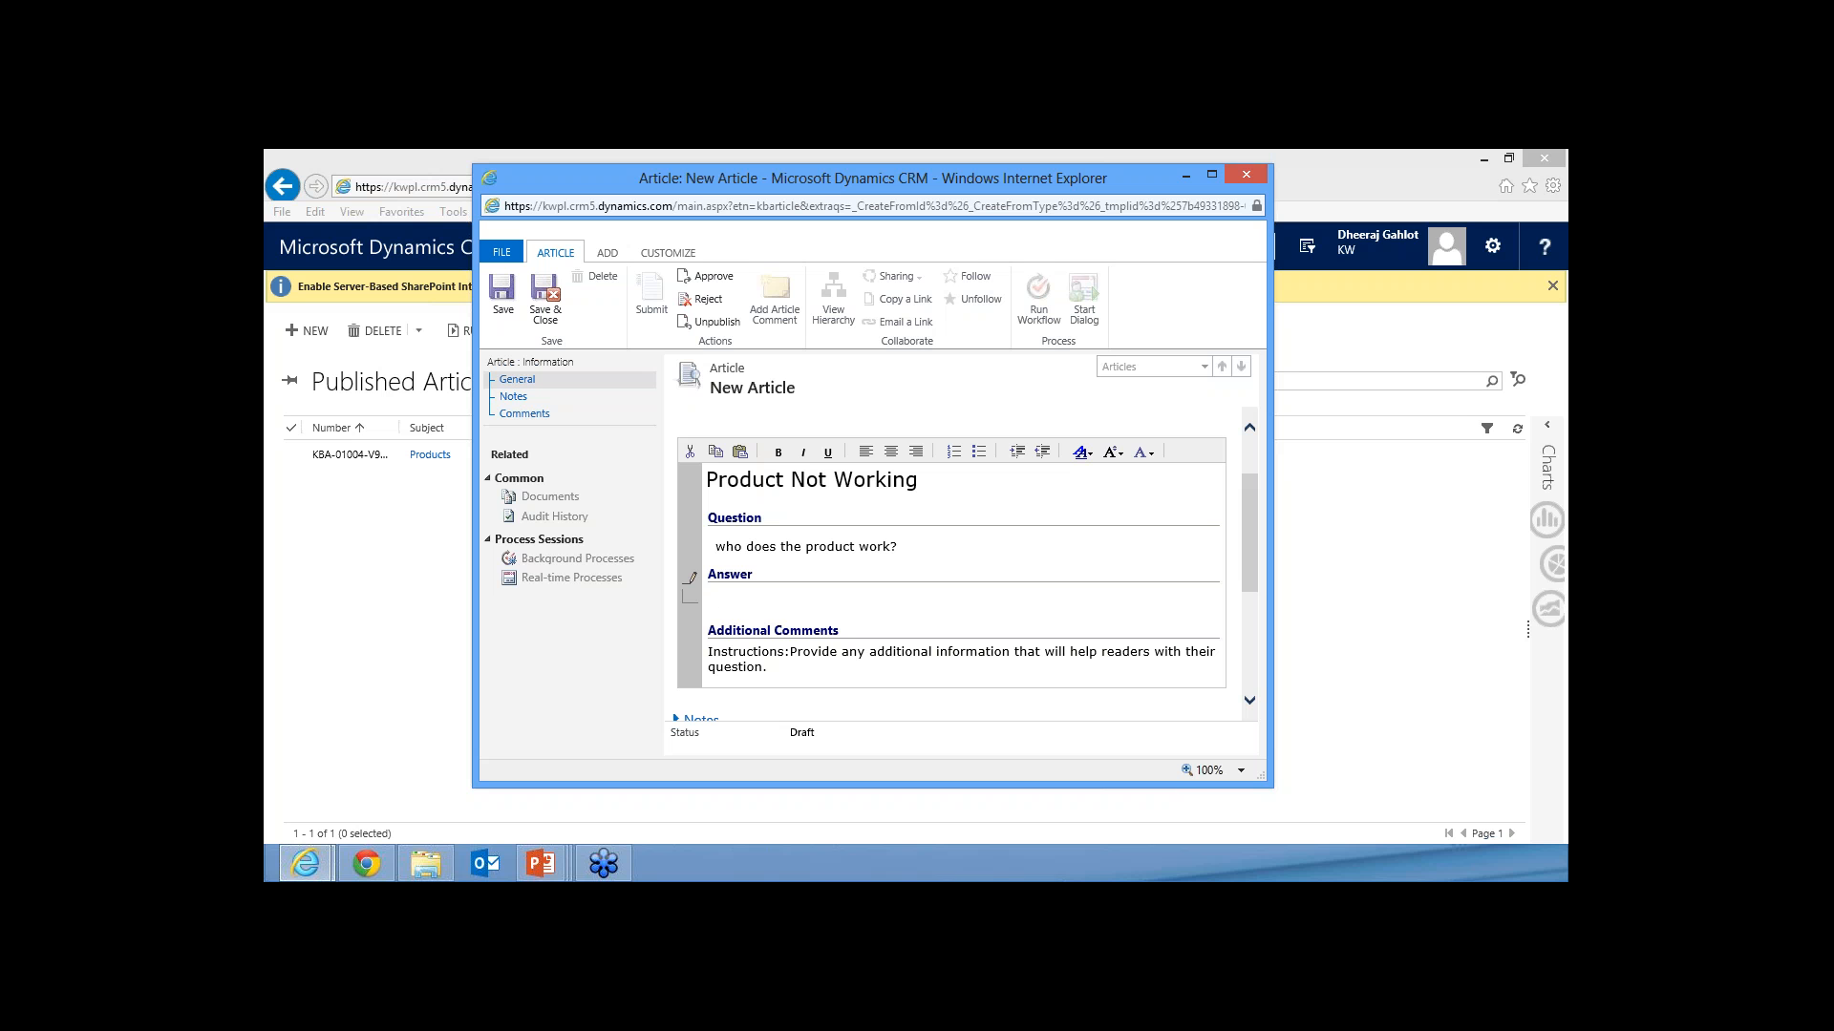
{"action": "type", "text": "1)"}
{"action": "key", "text": "Return"}
{"action": "type", "text": "2"}
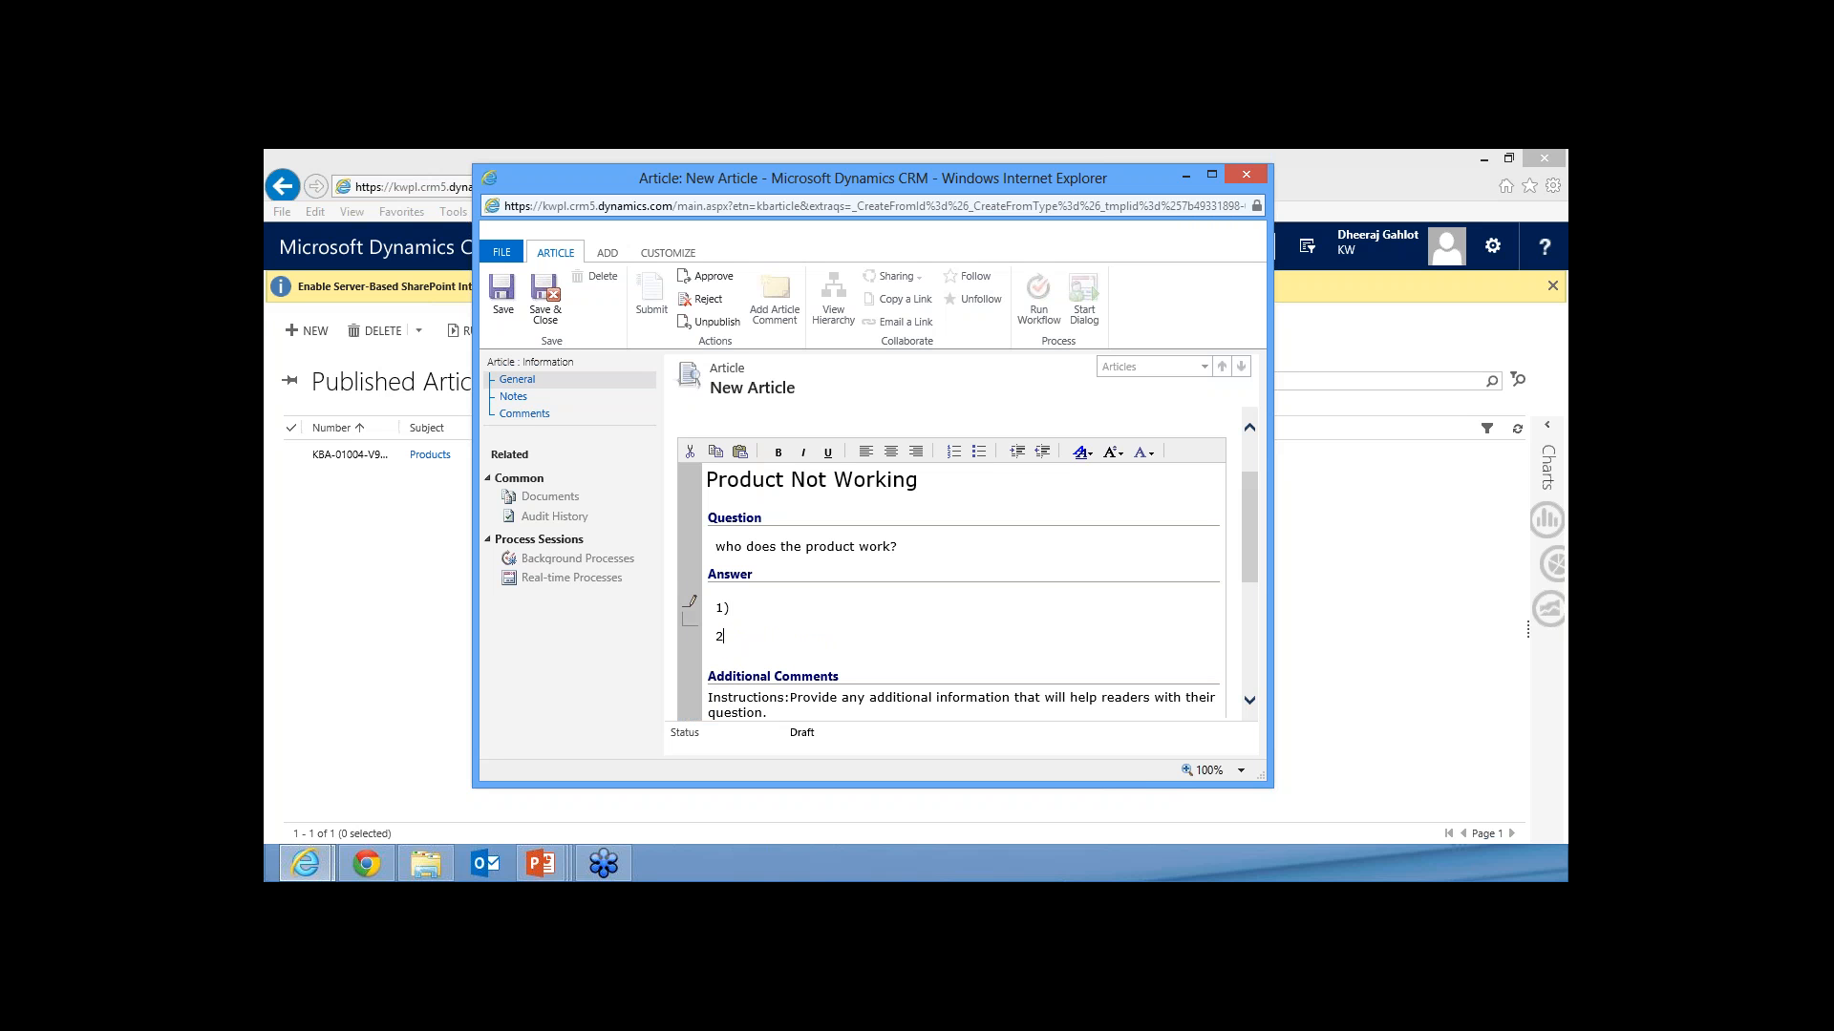
{"action": "type", "text": ")"}
{"action": "key", "text": "Return"}
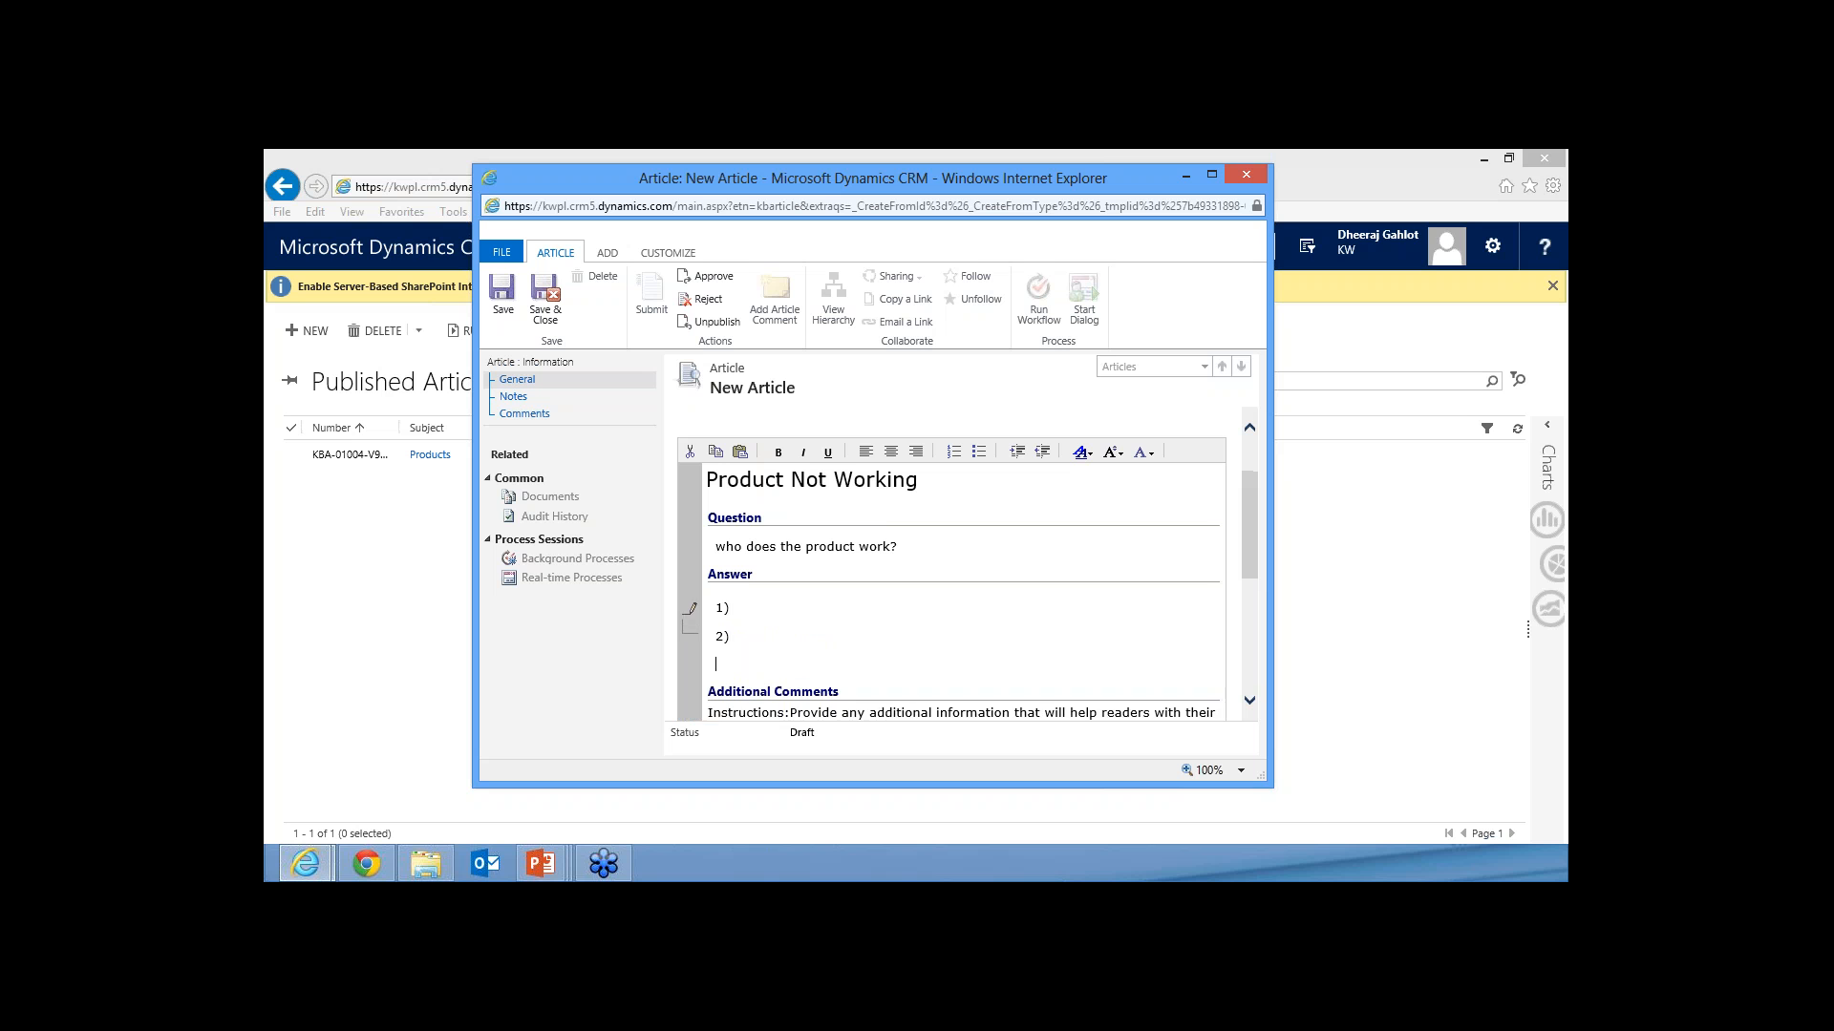
{"action": "type", "text": "3)"}
{"action": "key", "text": "Return"}
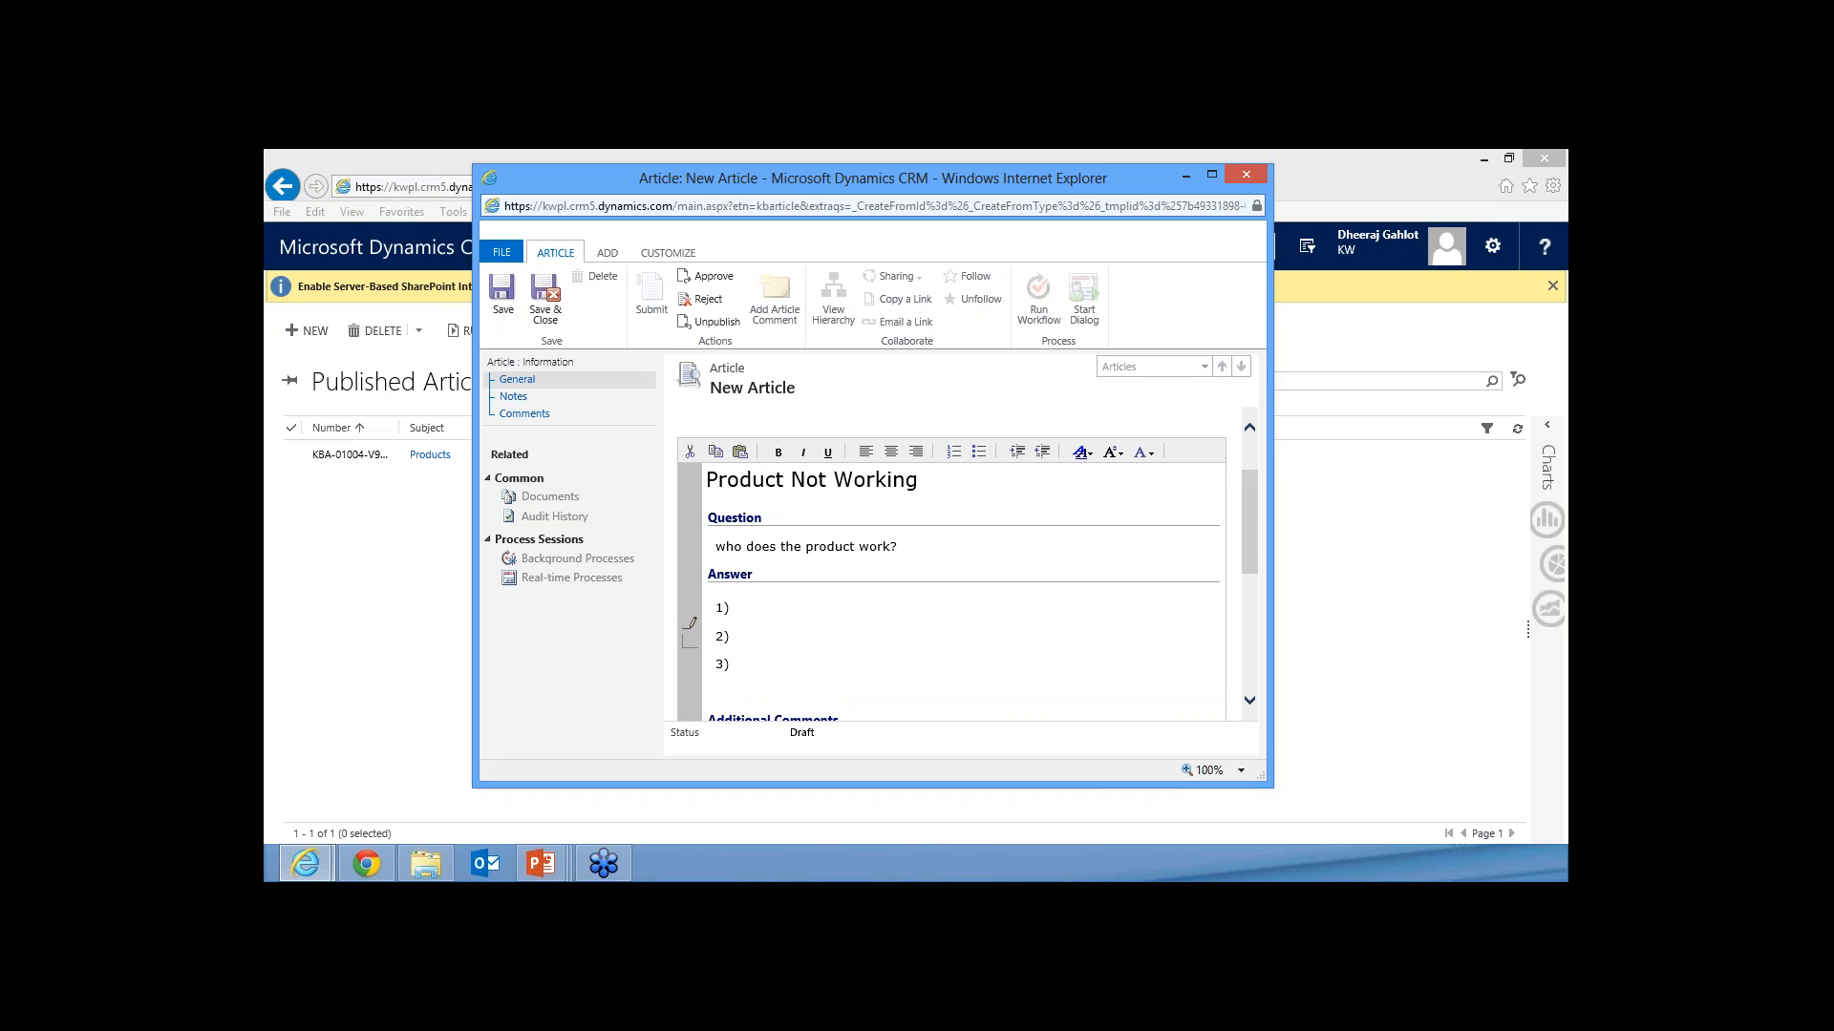
{"action": "type", "text": "4)"}
{"action": "key", "text": "Return"}
{"action": "type", "text": "5) Done"}
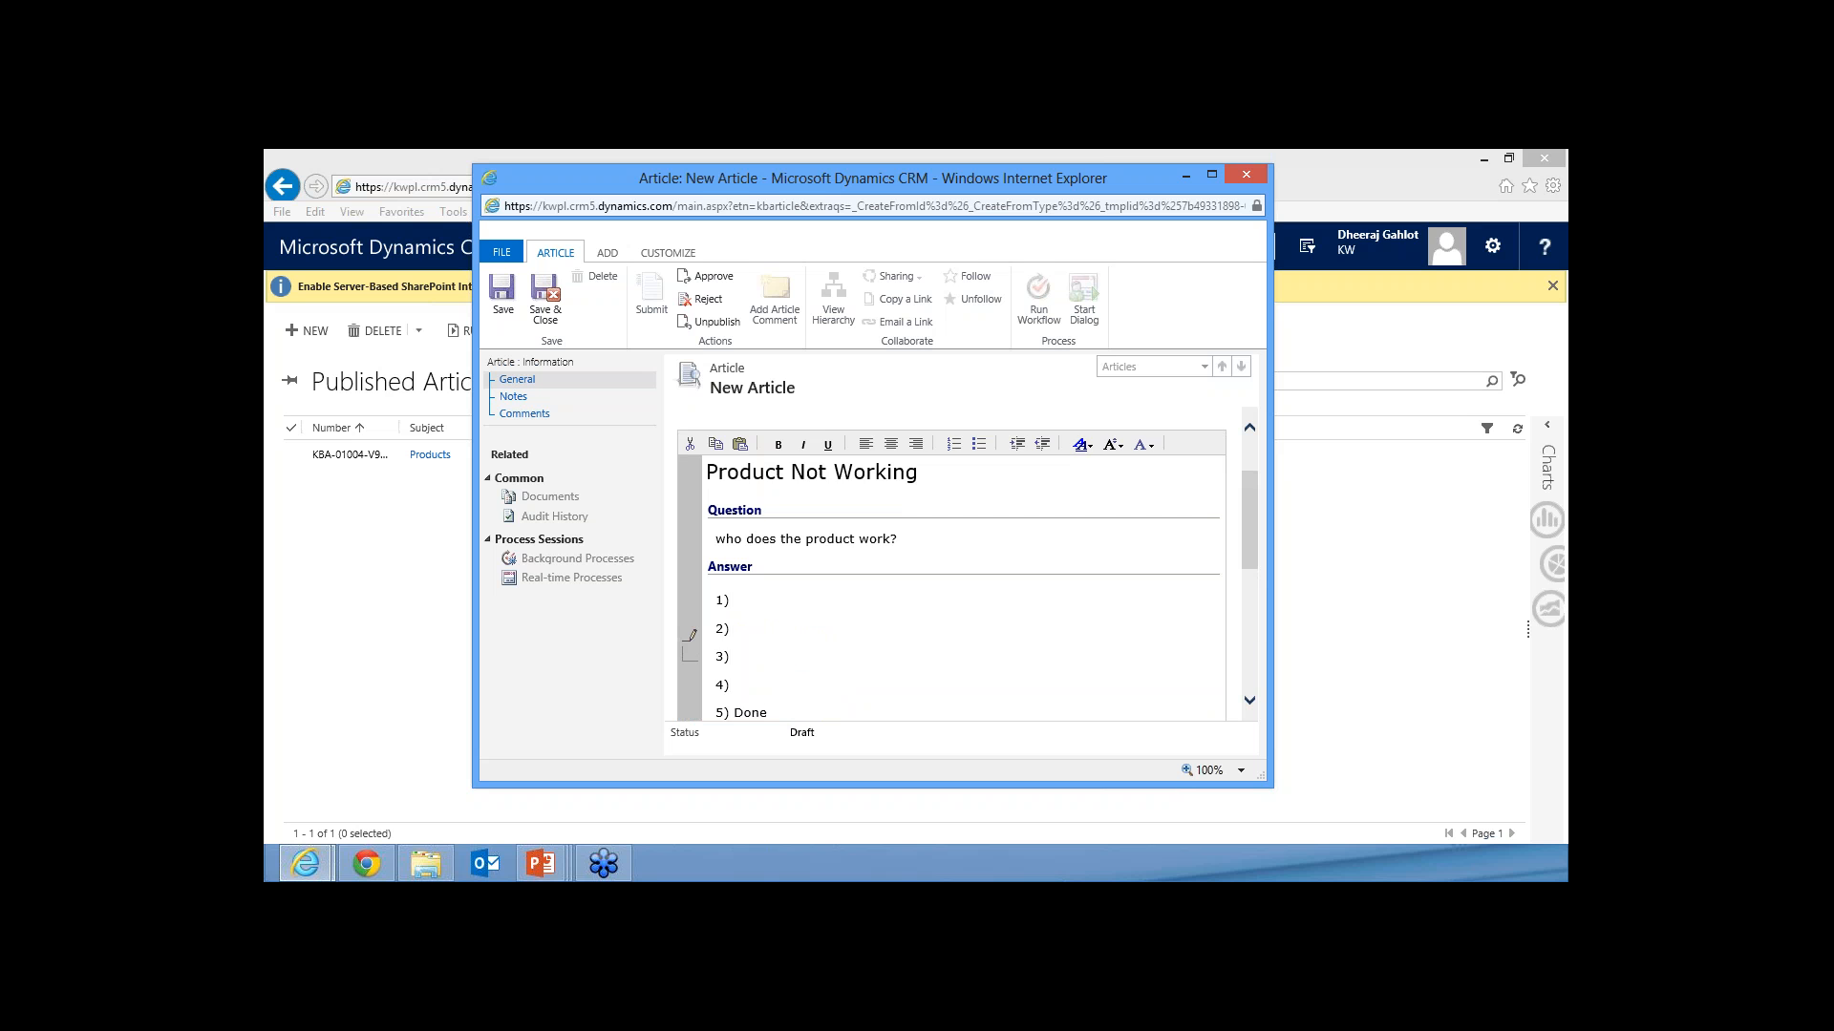
{"action": "scroll", "coordinate": [785, 637], "scroll_direction": "down", "scroll_amount": 3}
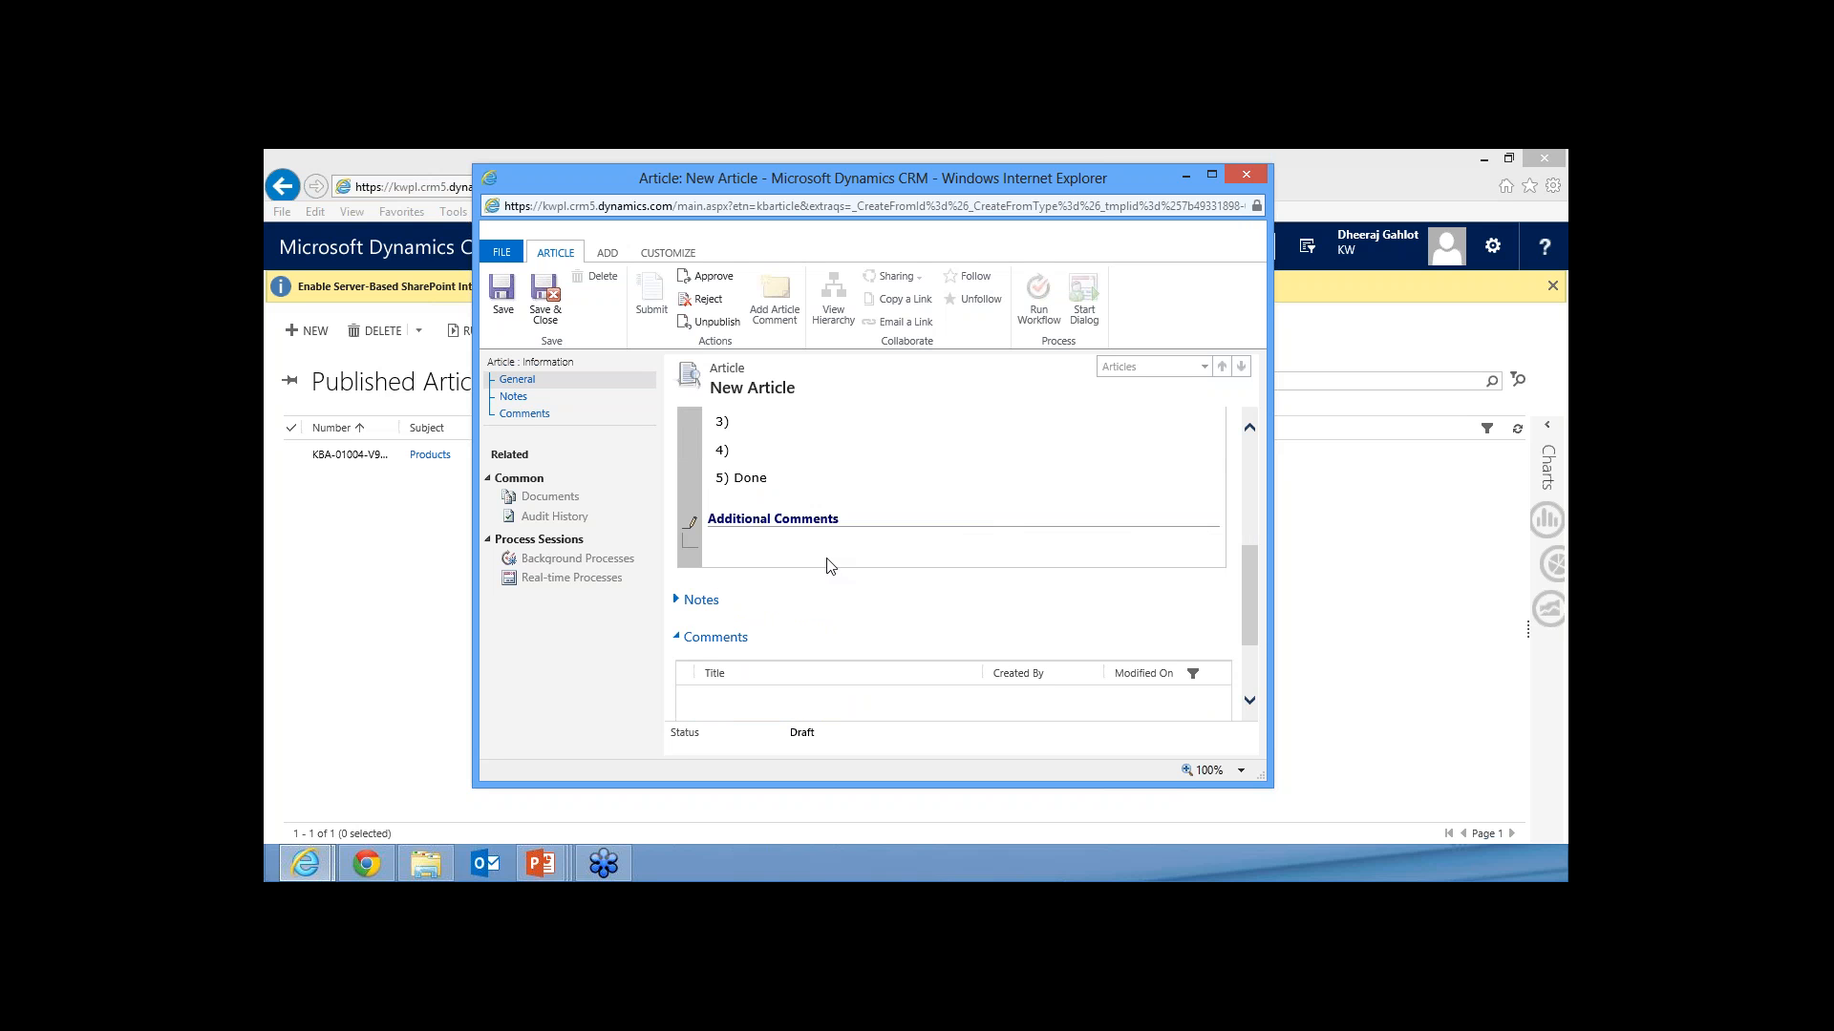
{"action": "type", "text": "h"}
{"action": "type", "text": "ttp:"}
{"action": "type", "text": "//"}
{"action": "type", "text": "sampletex"}
{"action": "type", "text": "t.xoco"}
{"action": "type", "text": "m"}
{"action": "key", "text": "Left"}
{"action": "key", "text": "Left"}
{"action": "key", "text": "Left"}
{"action": "key", "text": "BackSpace"}
{"action": "key", "text": "BackSpace"}
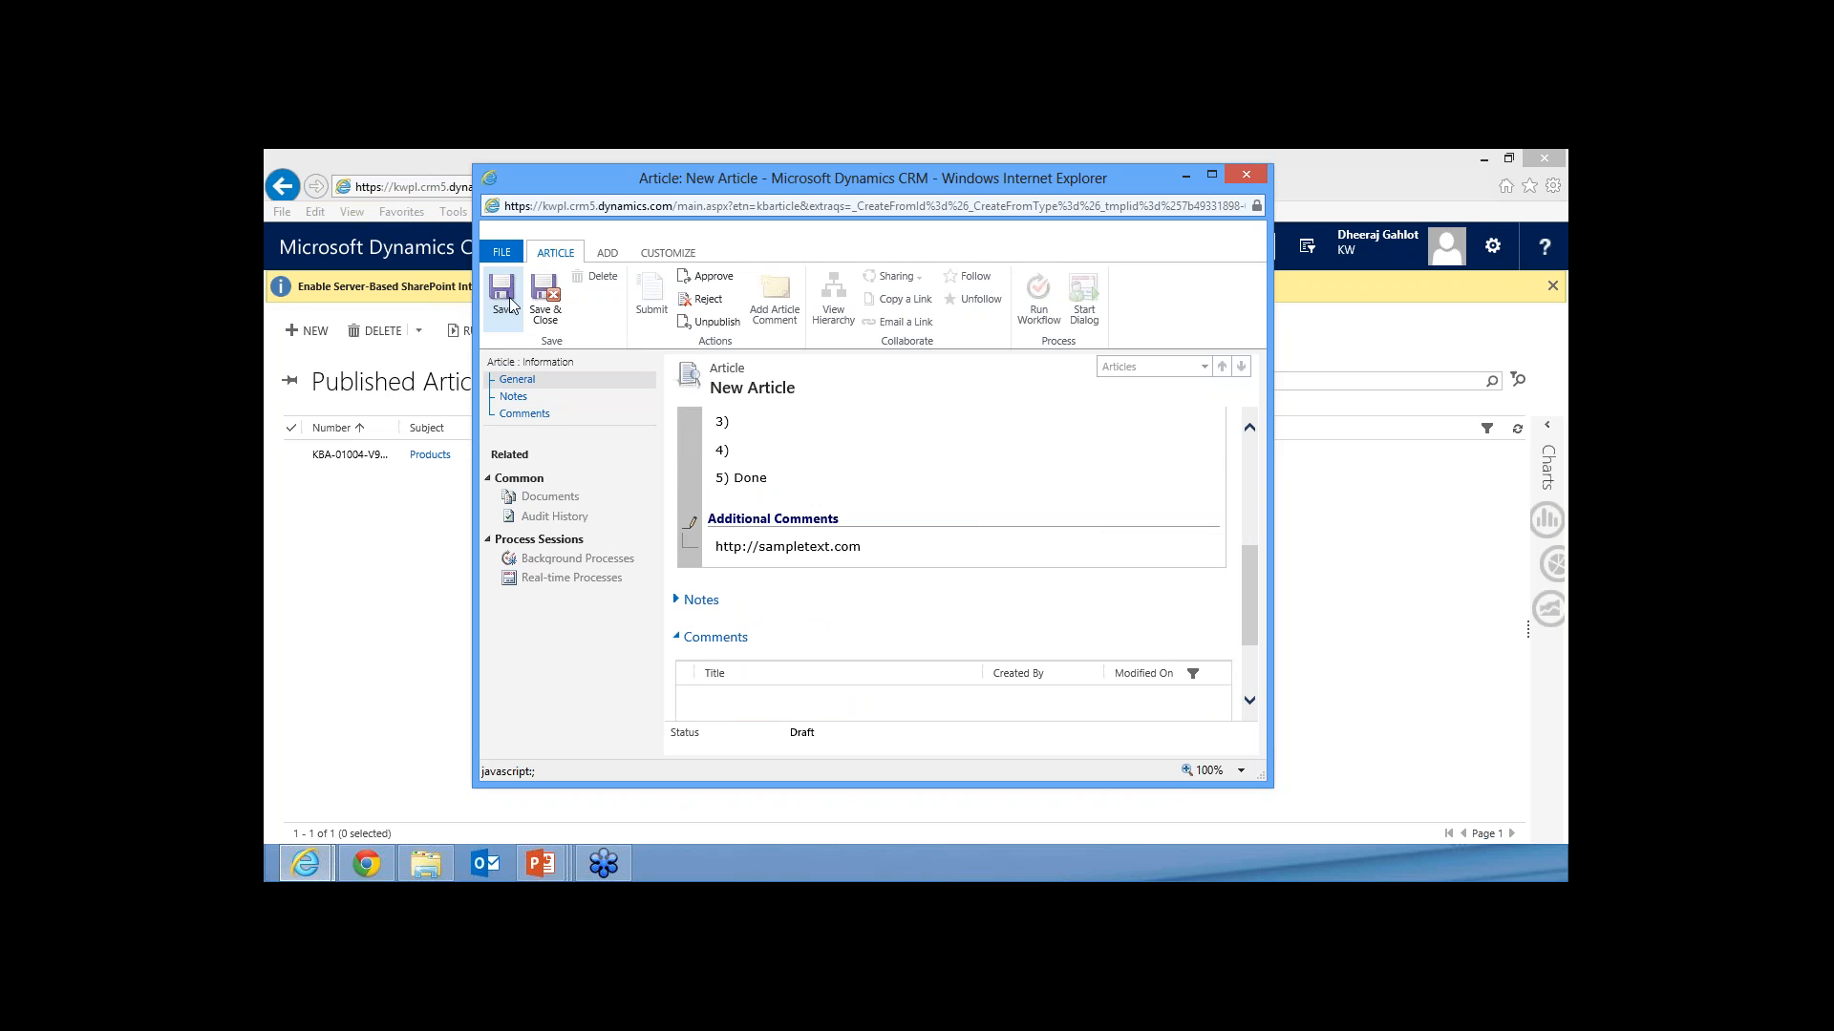
- Save the new article and keep its form open
{"action": "left_click", "coordinate": [536, 304]}
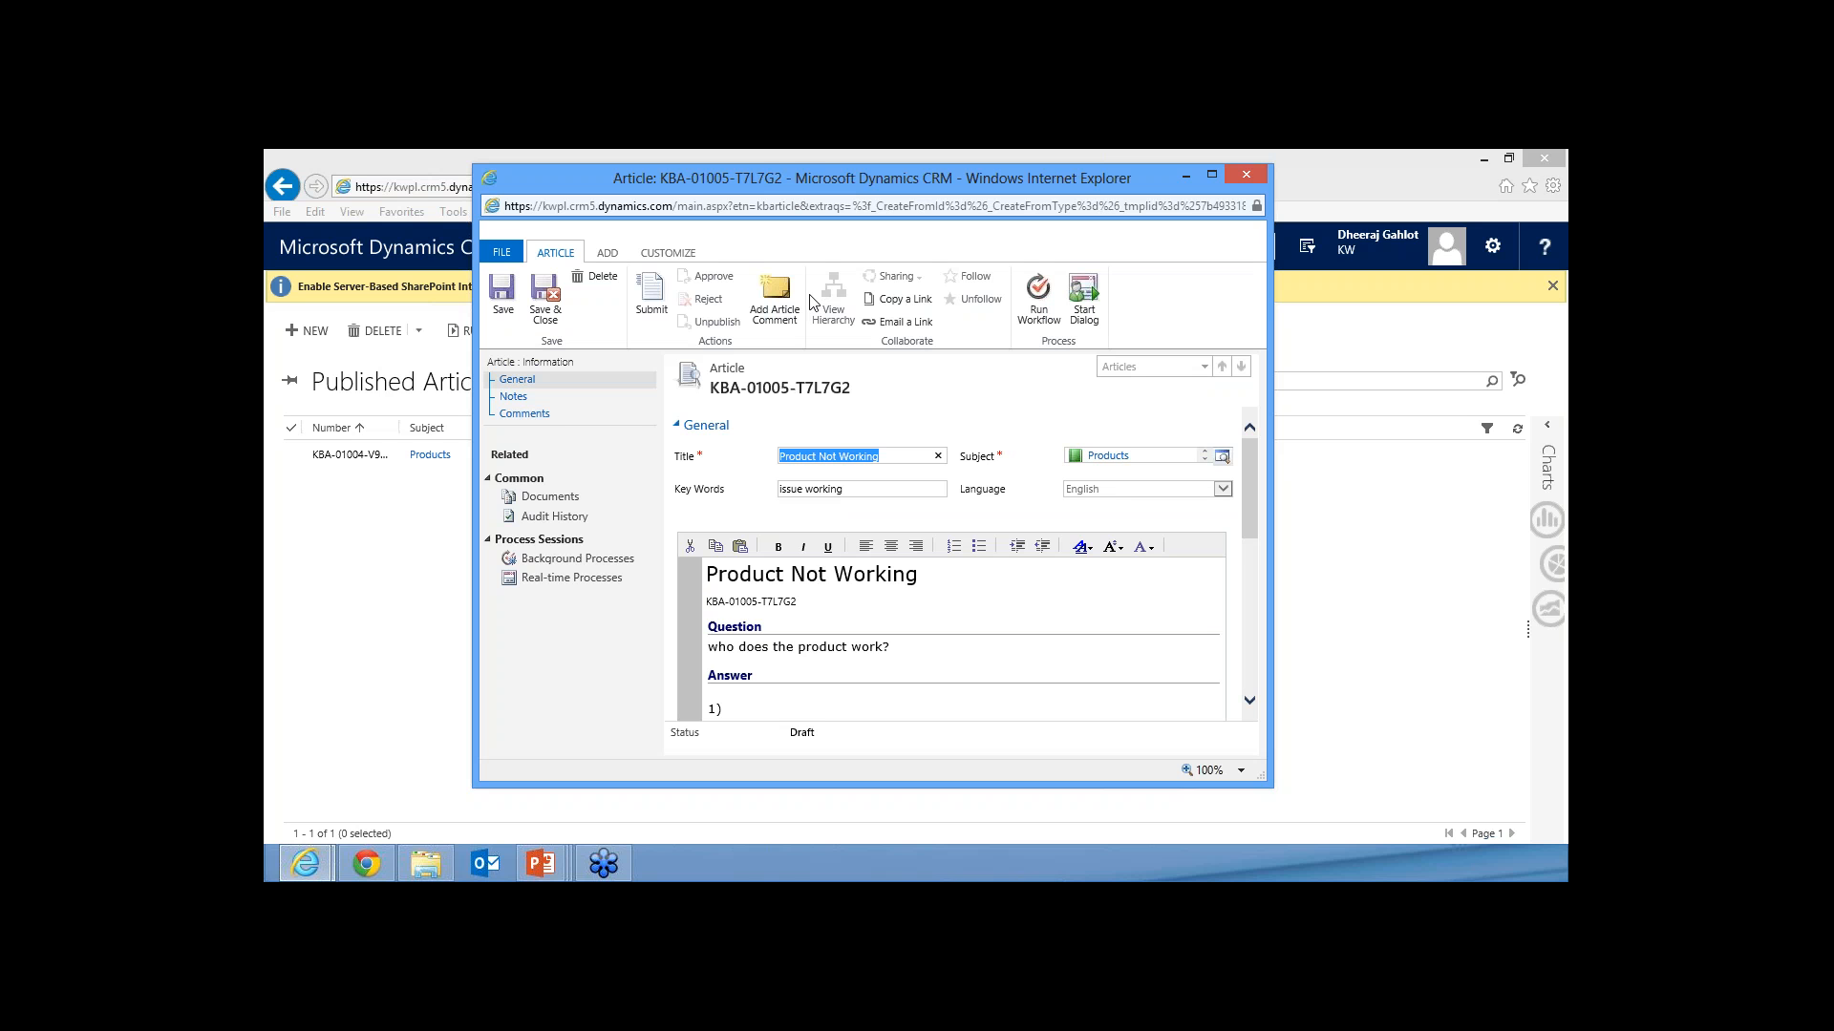
{"action": "left_click", "coordinate": [307, 408]}
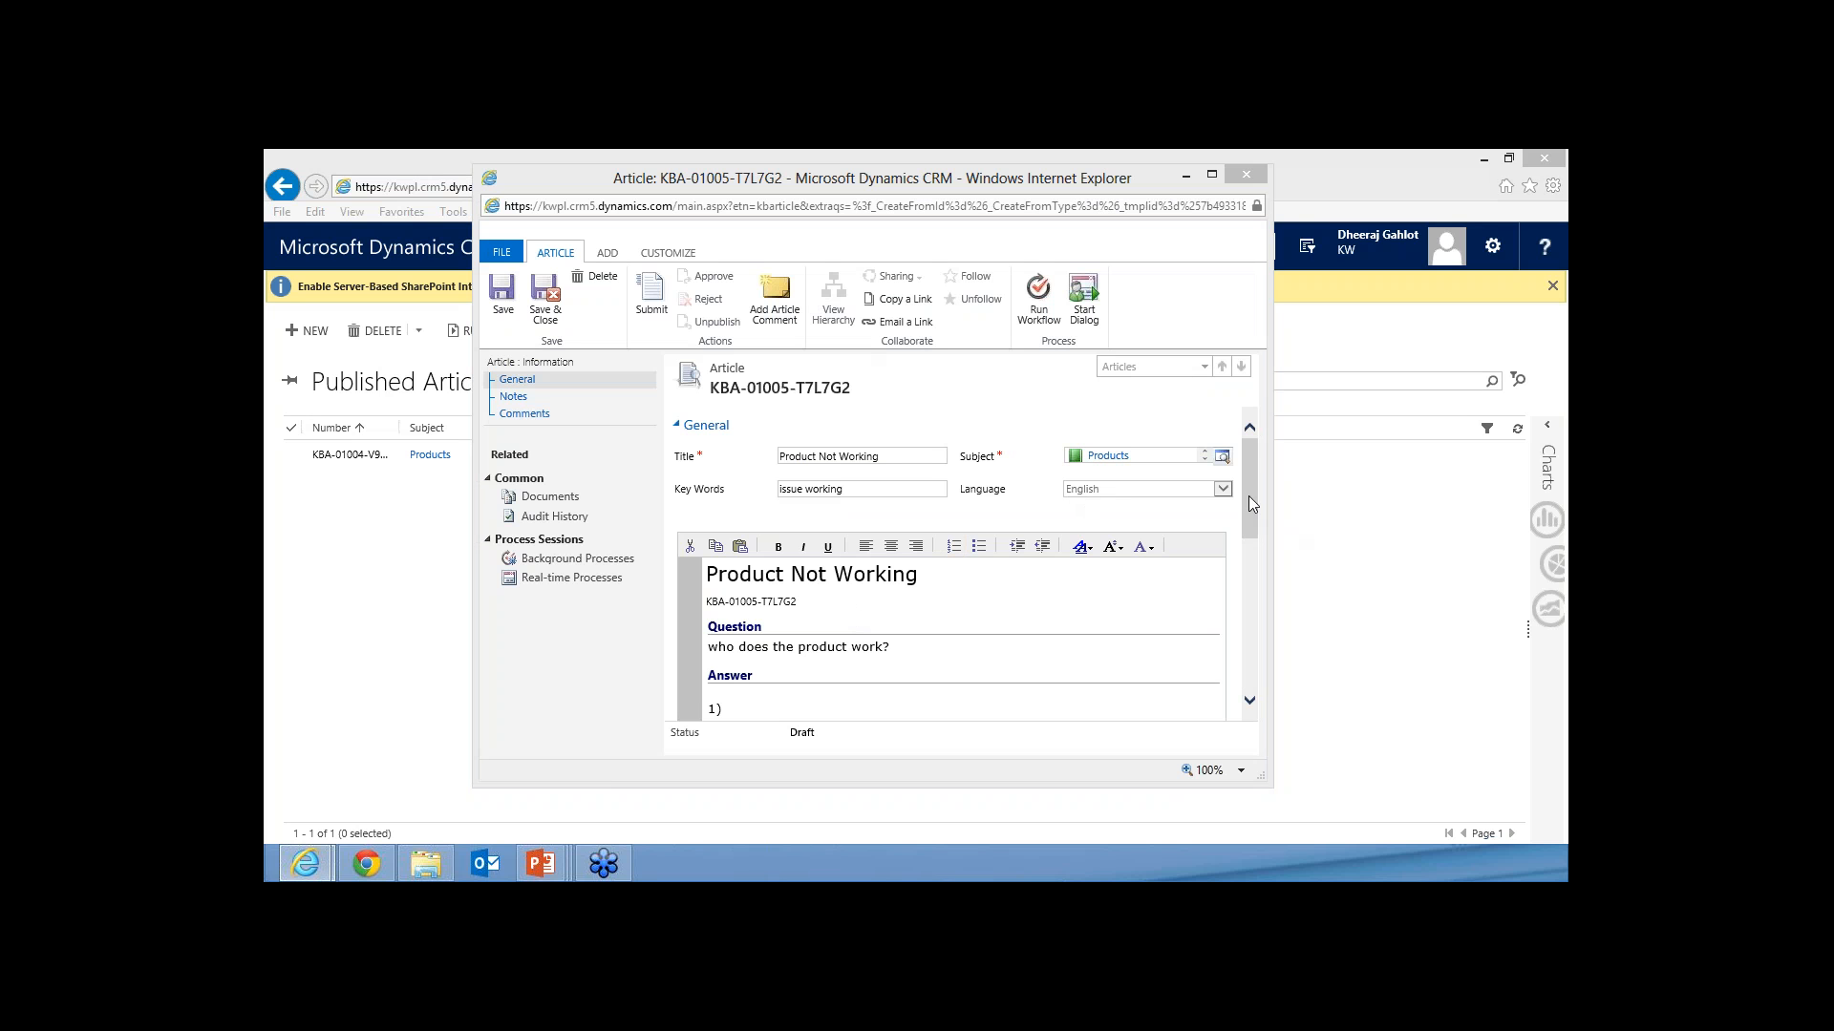
{"action": "left_click_drag", "start_coordinate": [1247, 496], "coordinate": [1245, 457]}
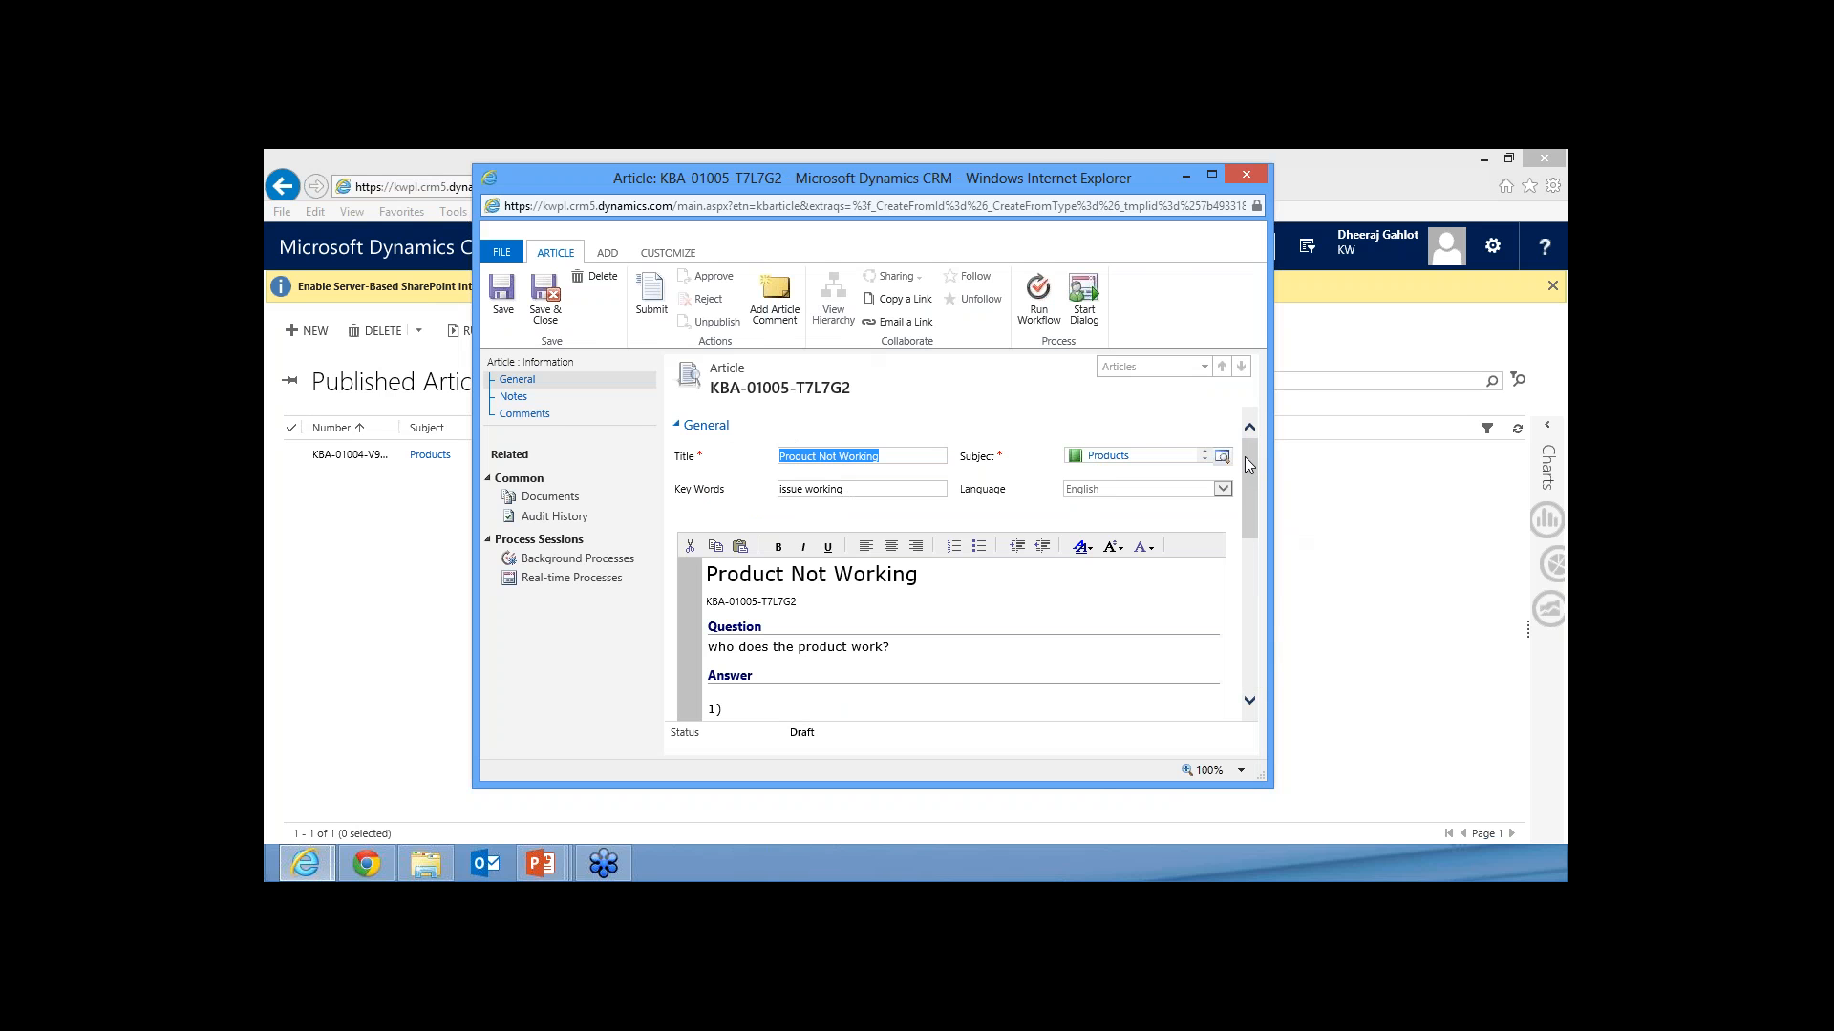
- Submit and approve the "Product Not Working" article so it is published, and refresh the Published Articles list after closing its form
{"action": "left_click", "coordinate": [650, 302]}
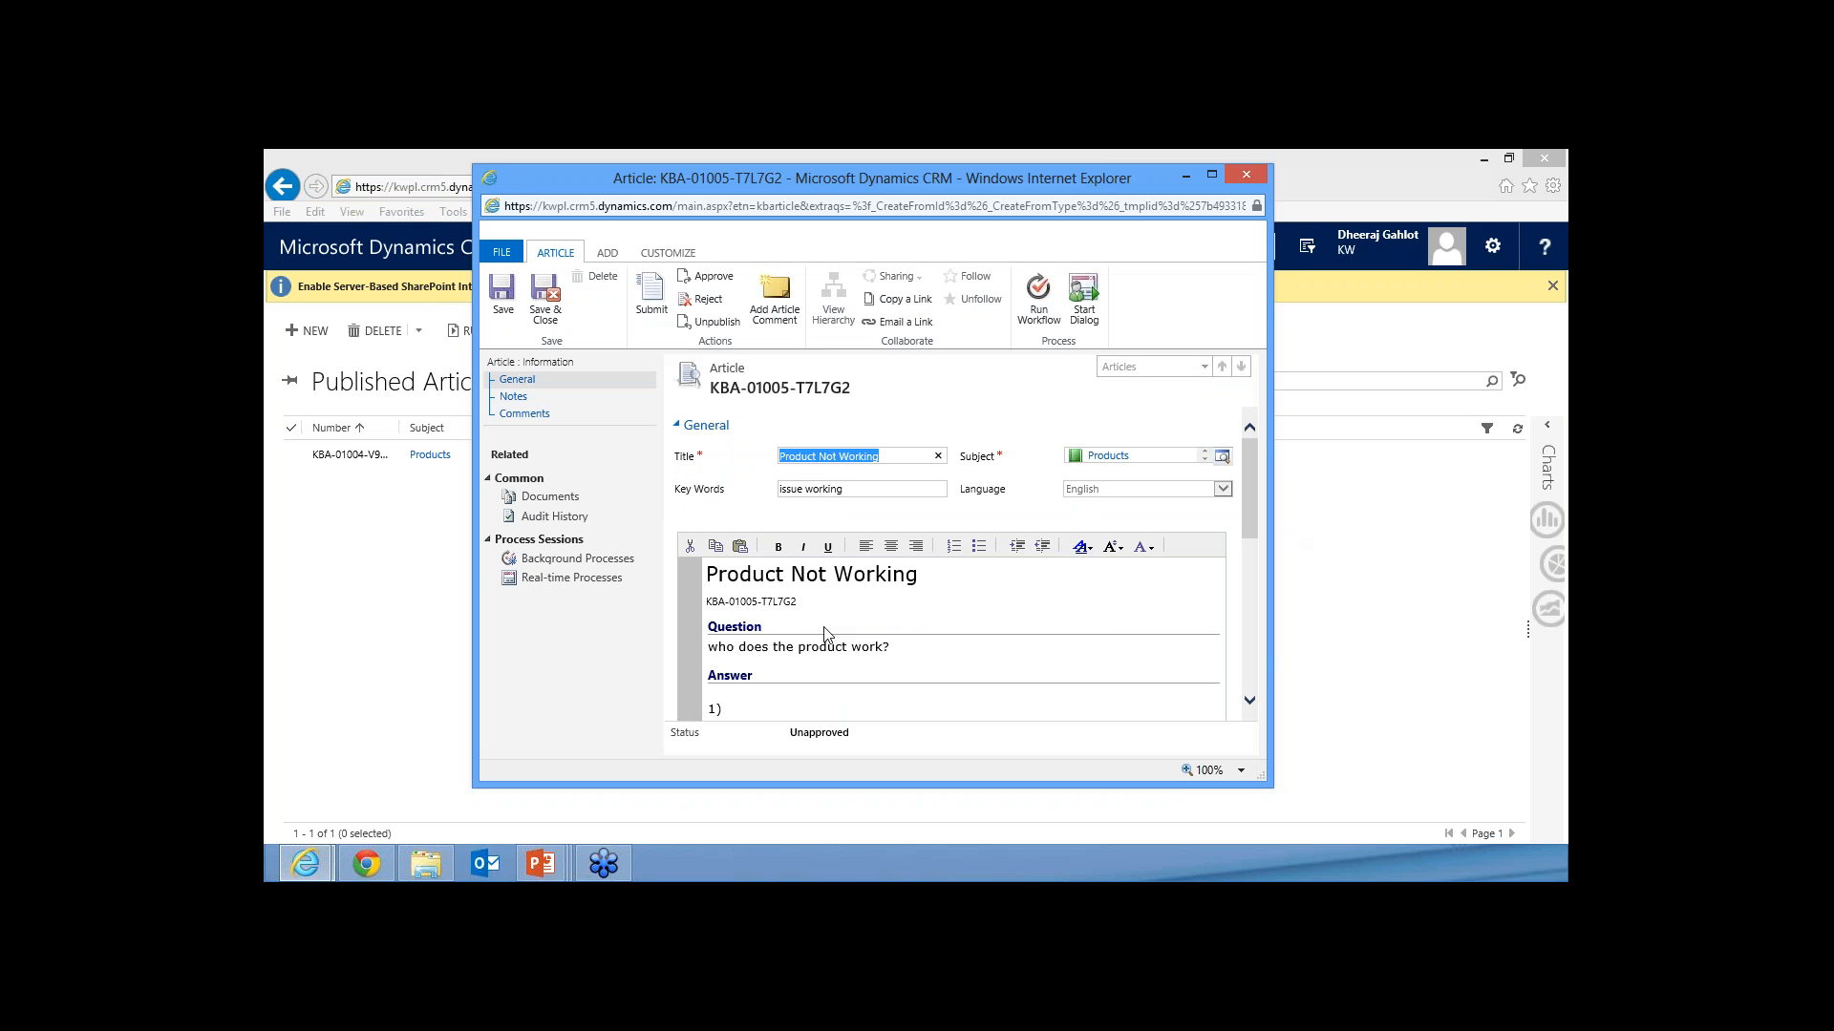
{"action": "left_click", "coordinate": [707, 278]}
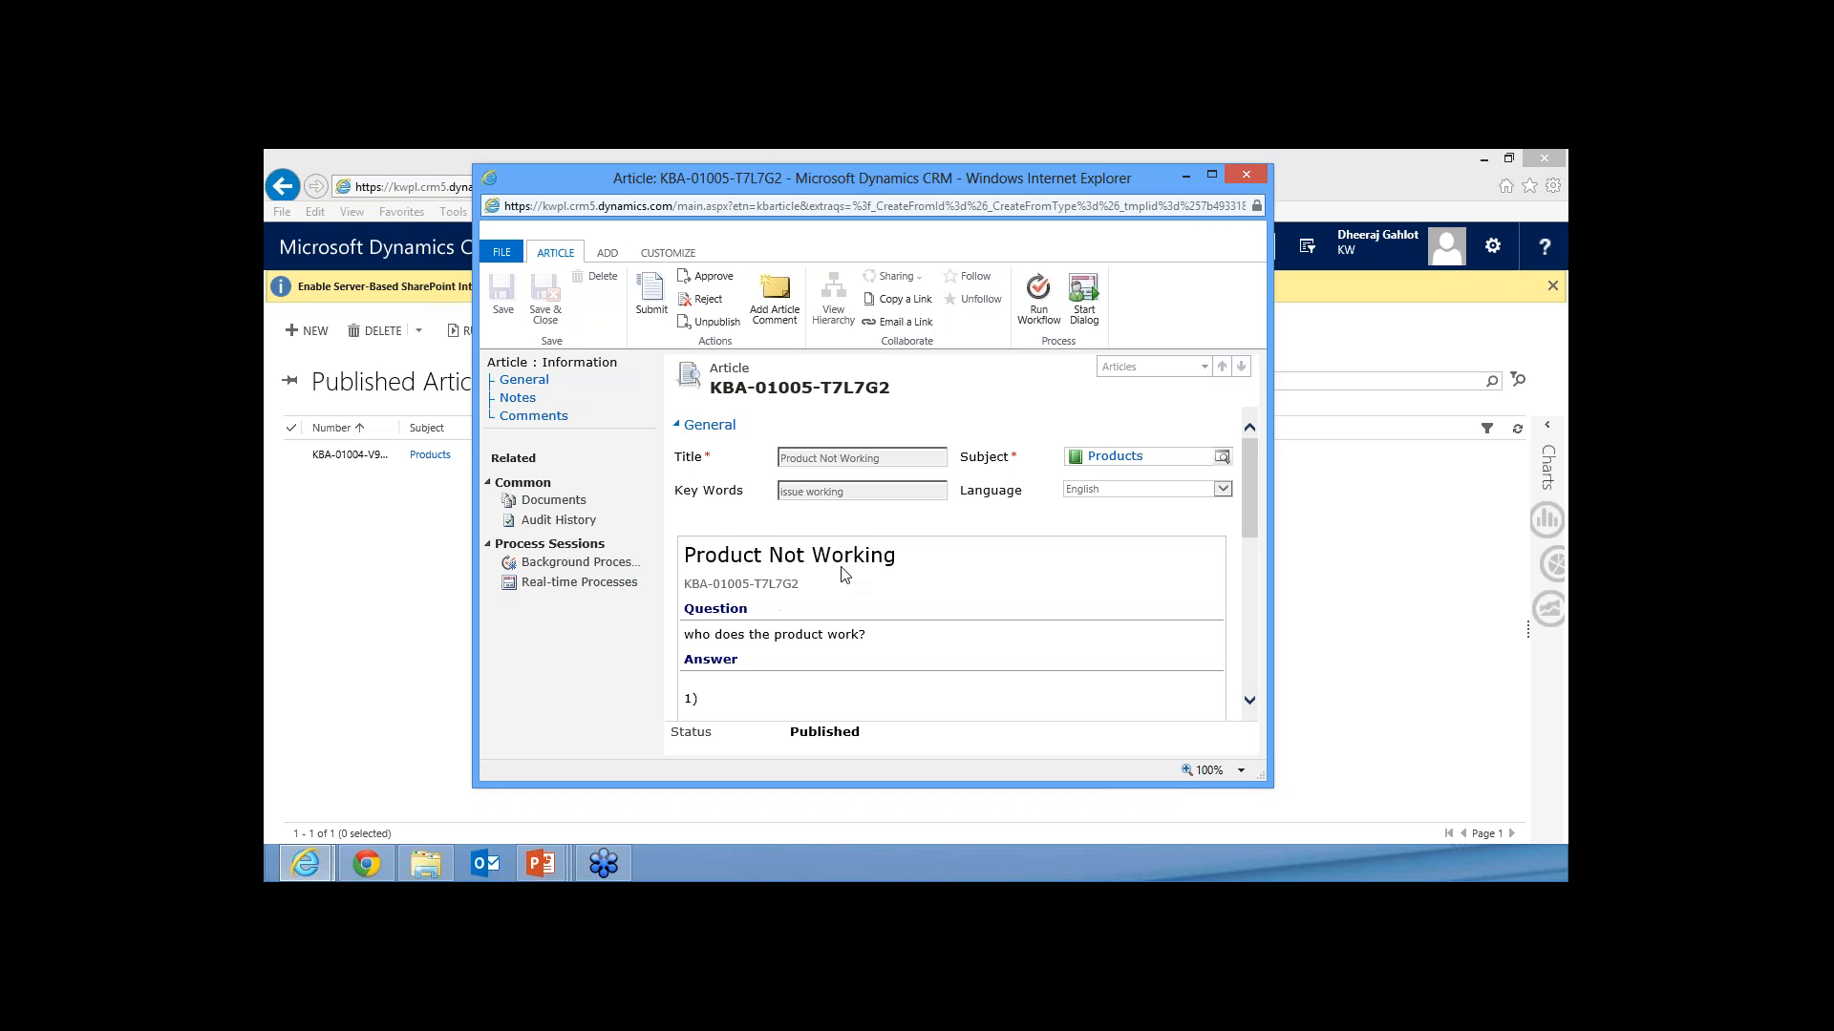
{"action": "left_click_drag", "start_coordinate": [789, 733], "coordinate": [874, 738]}
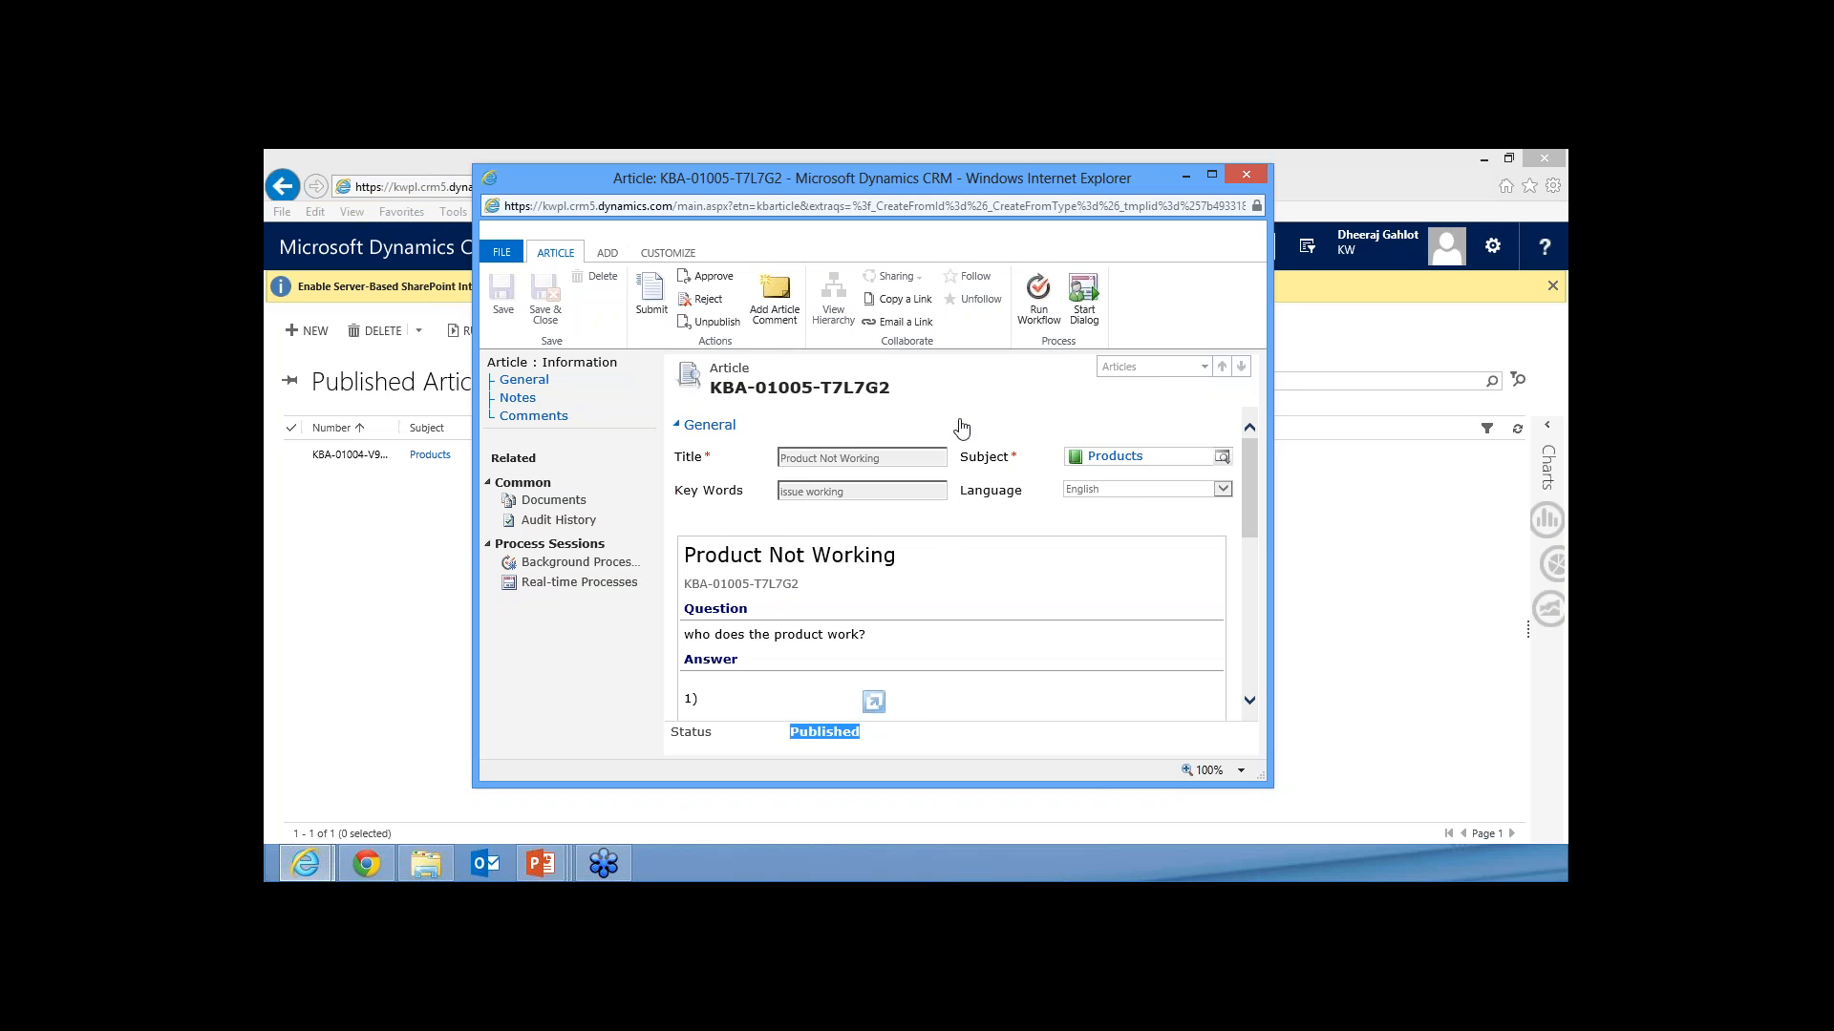
{"action": "left_click", "coordinate": [1246, 174]}
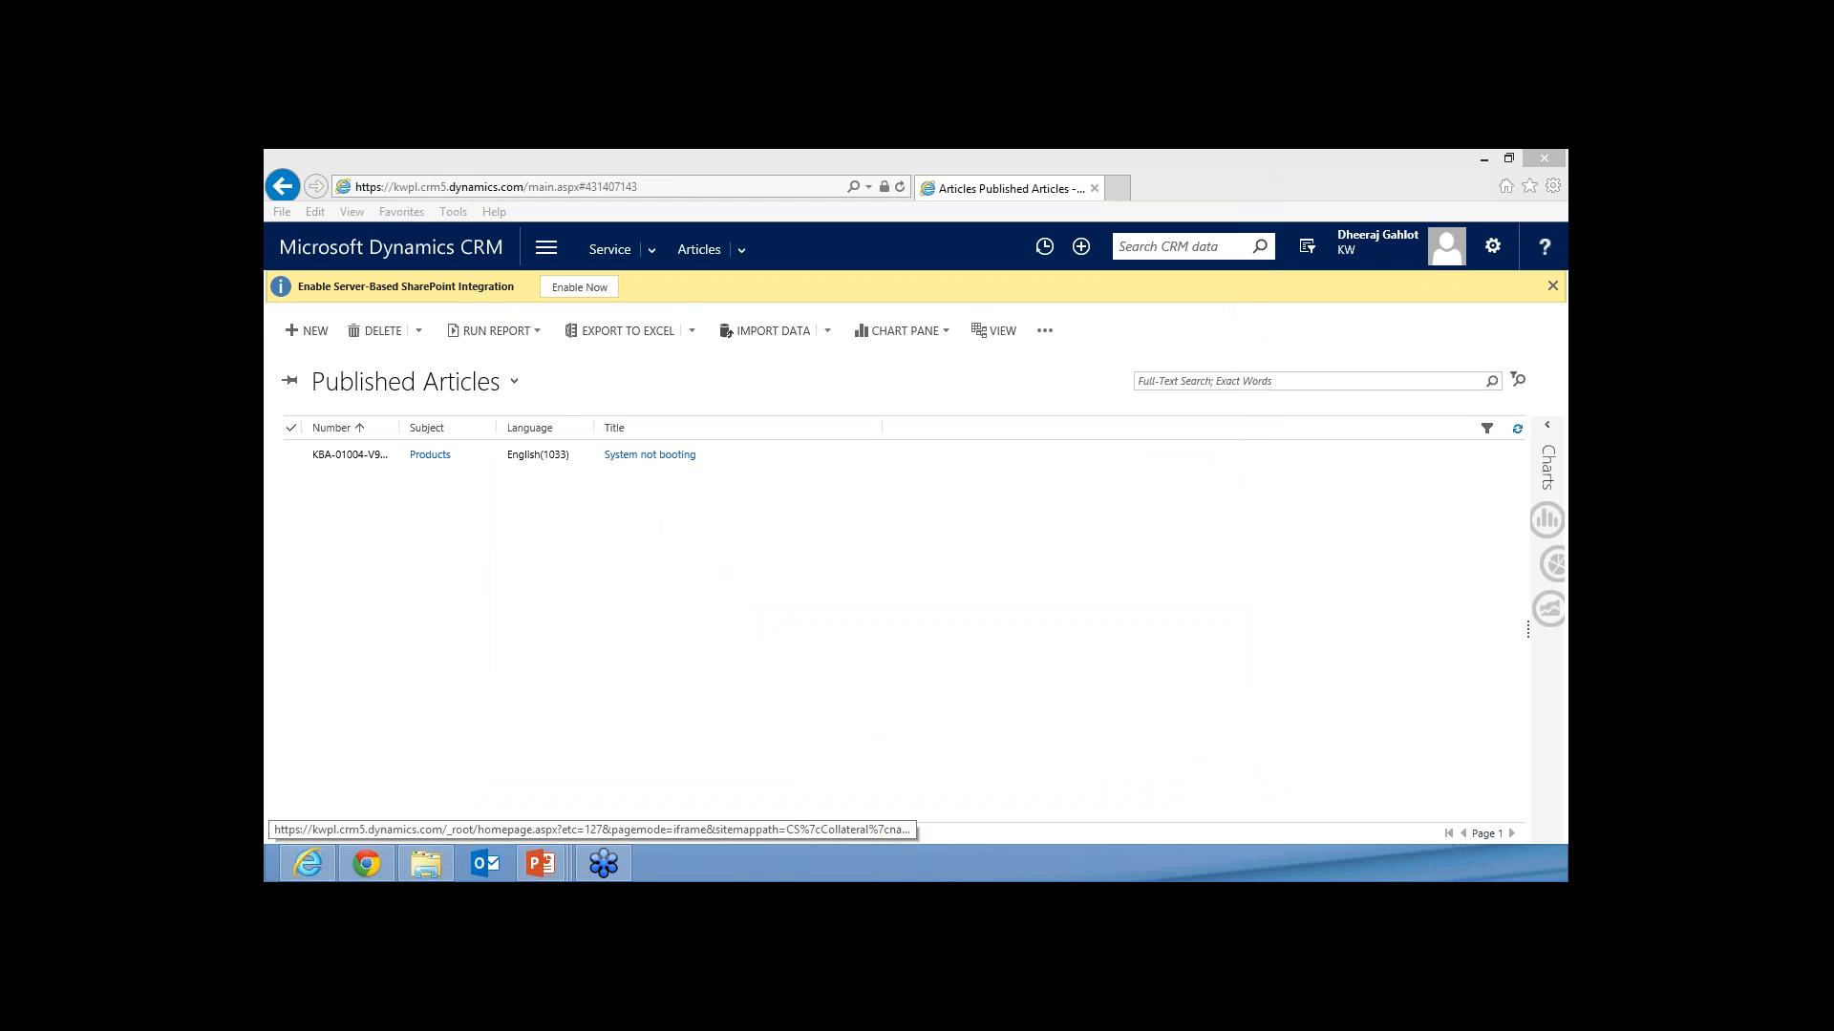
{"action": "left_click", "coordinate": [1518, 430]}
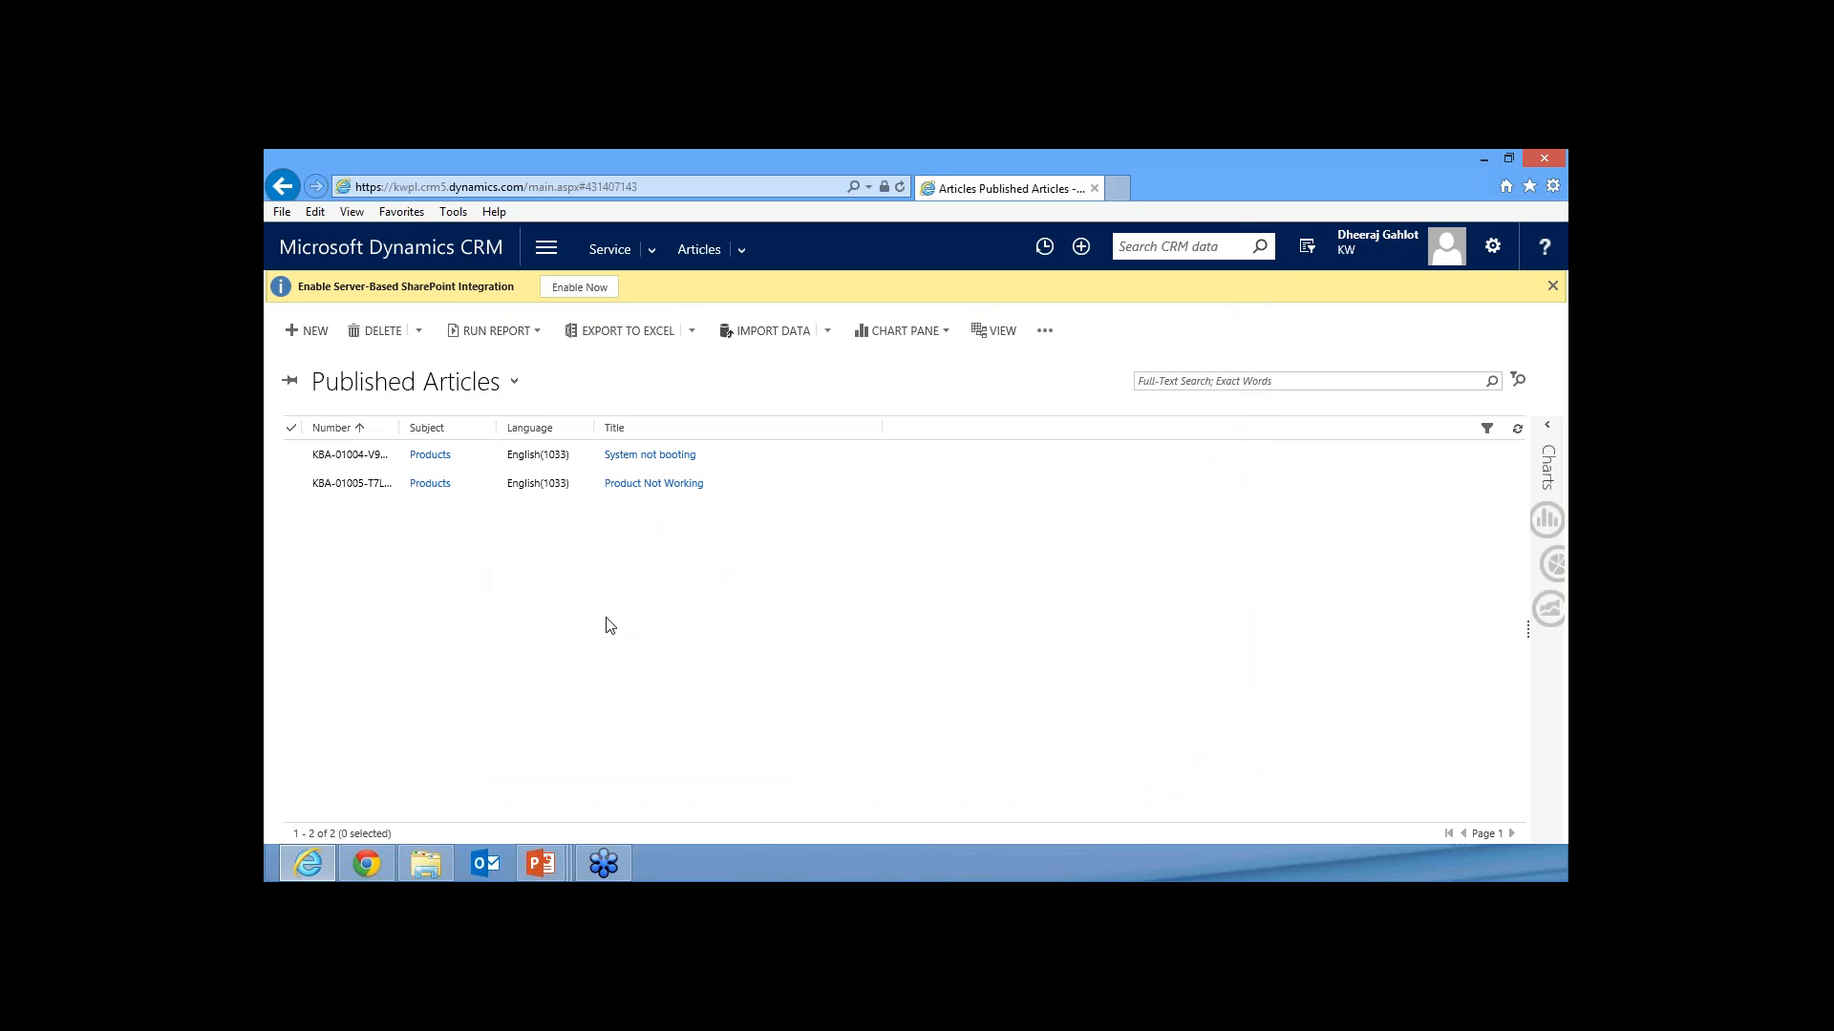
- Switch to the PowerPoint slide show, view the "Using and Searching the Knowledge Base" slide, and return to Dynamics CRM in the browser
{"action": "left_click", "coordinate": [540, 864]}
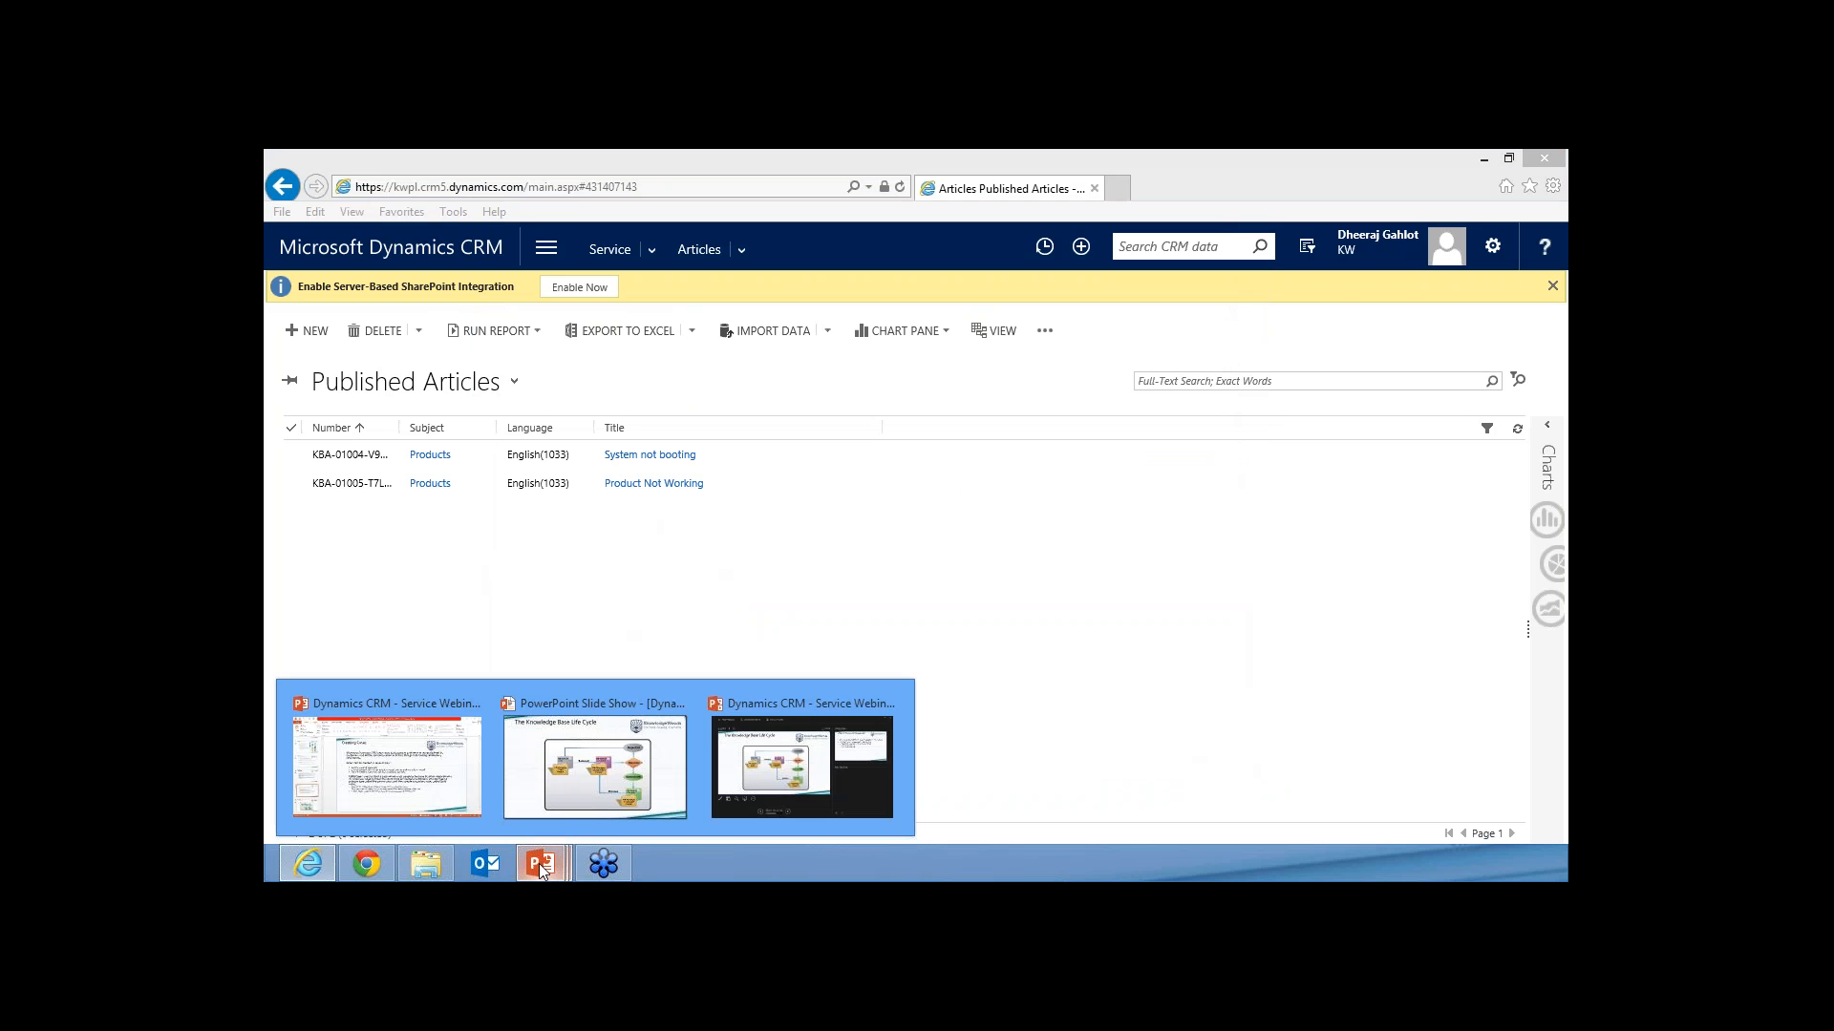
{"action": "left_click", "coordinate": [594, 764]}
{"action": "left_click", "coordinate": [781, 516]}
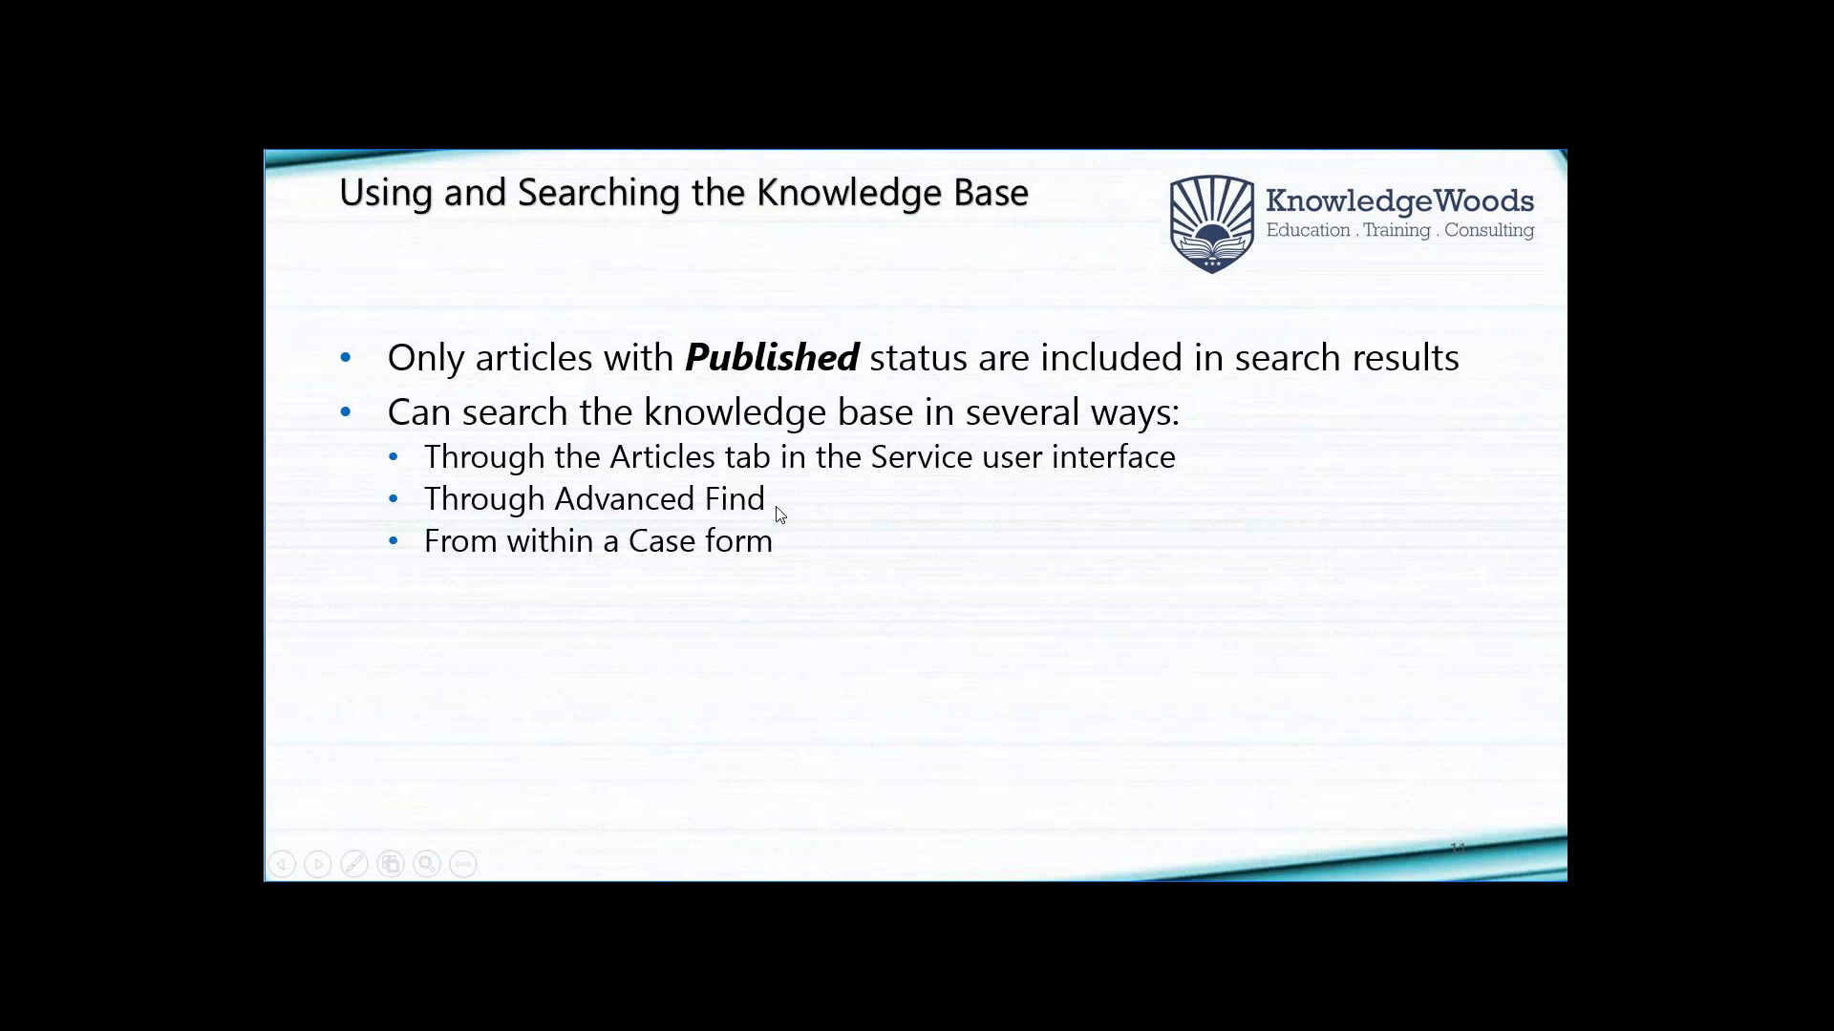
{"action": "key", "text": "alt+Tab"}
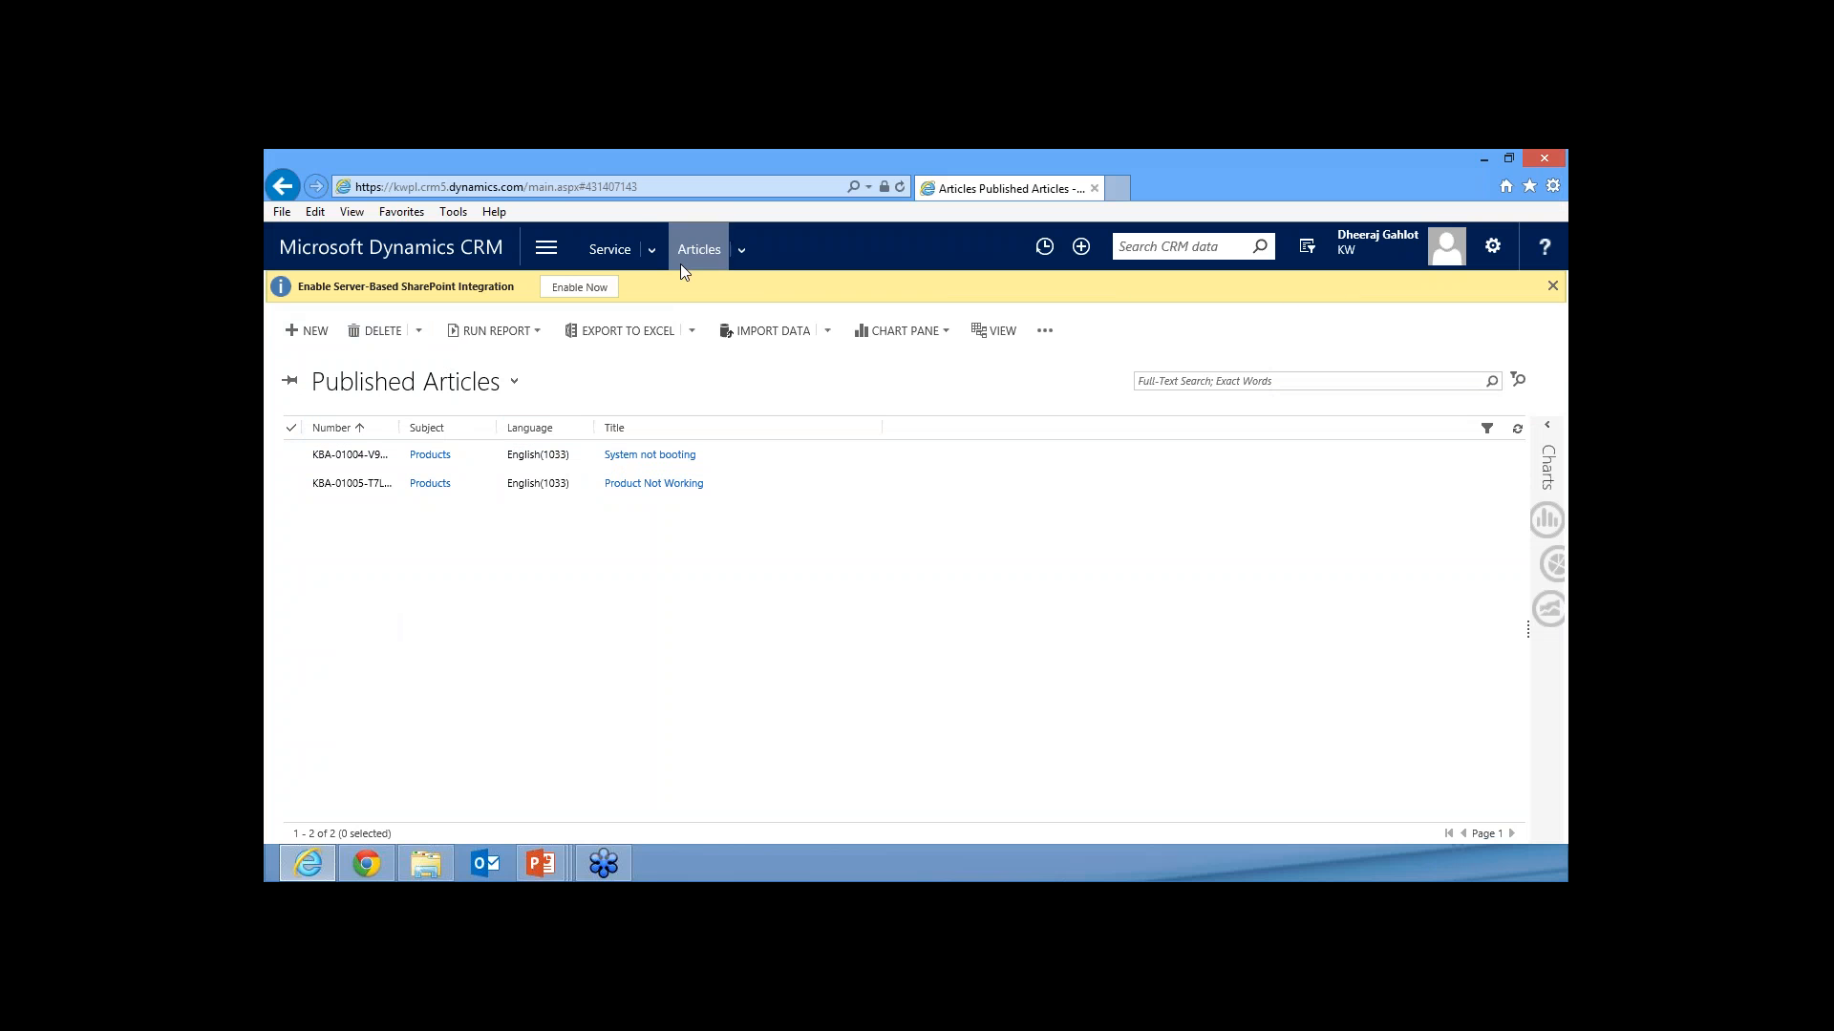
- Go to the Cases list in the Service area and open the "Blue Yonder Issue" case
{"action": "left_click", "coordinate": [615, 255]}
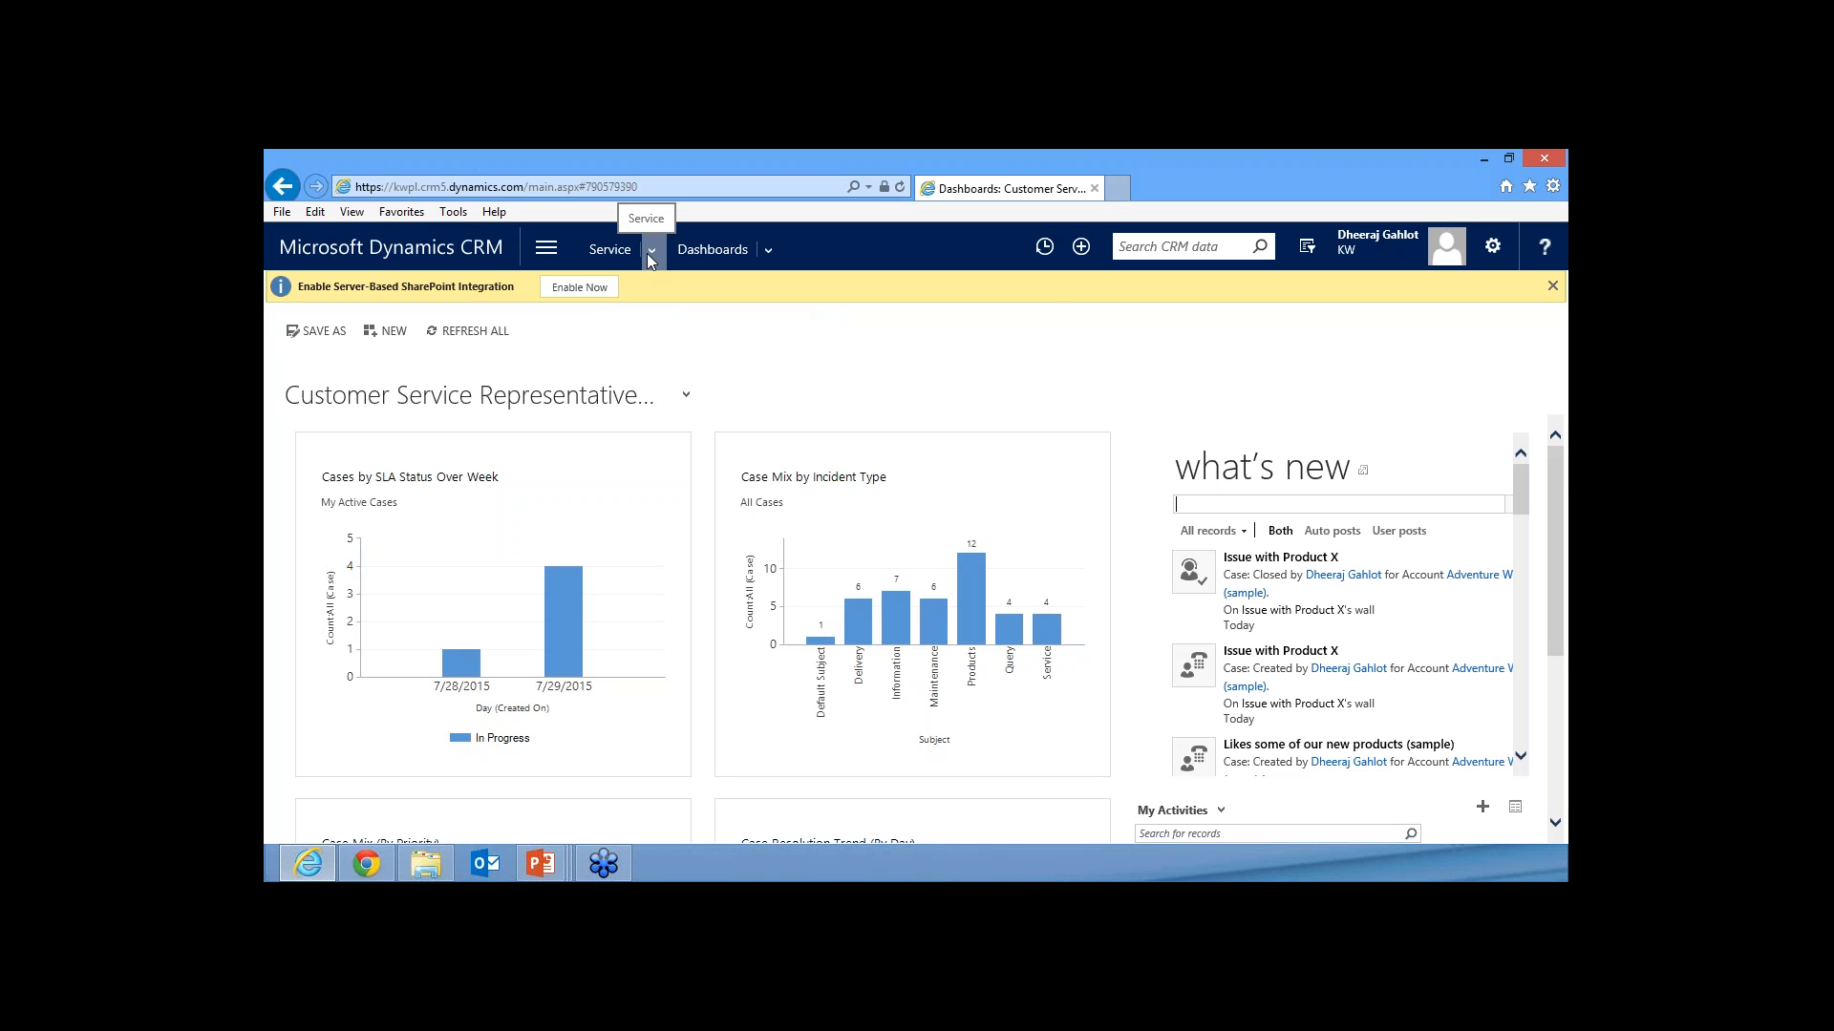
{"action": "left_click", "coordinate": [650, 252]}
{"action": "left_click", "coordinate": [710, 342]}
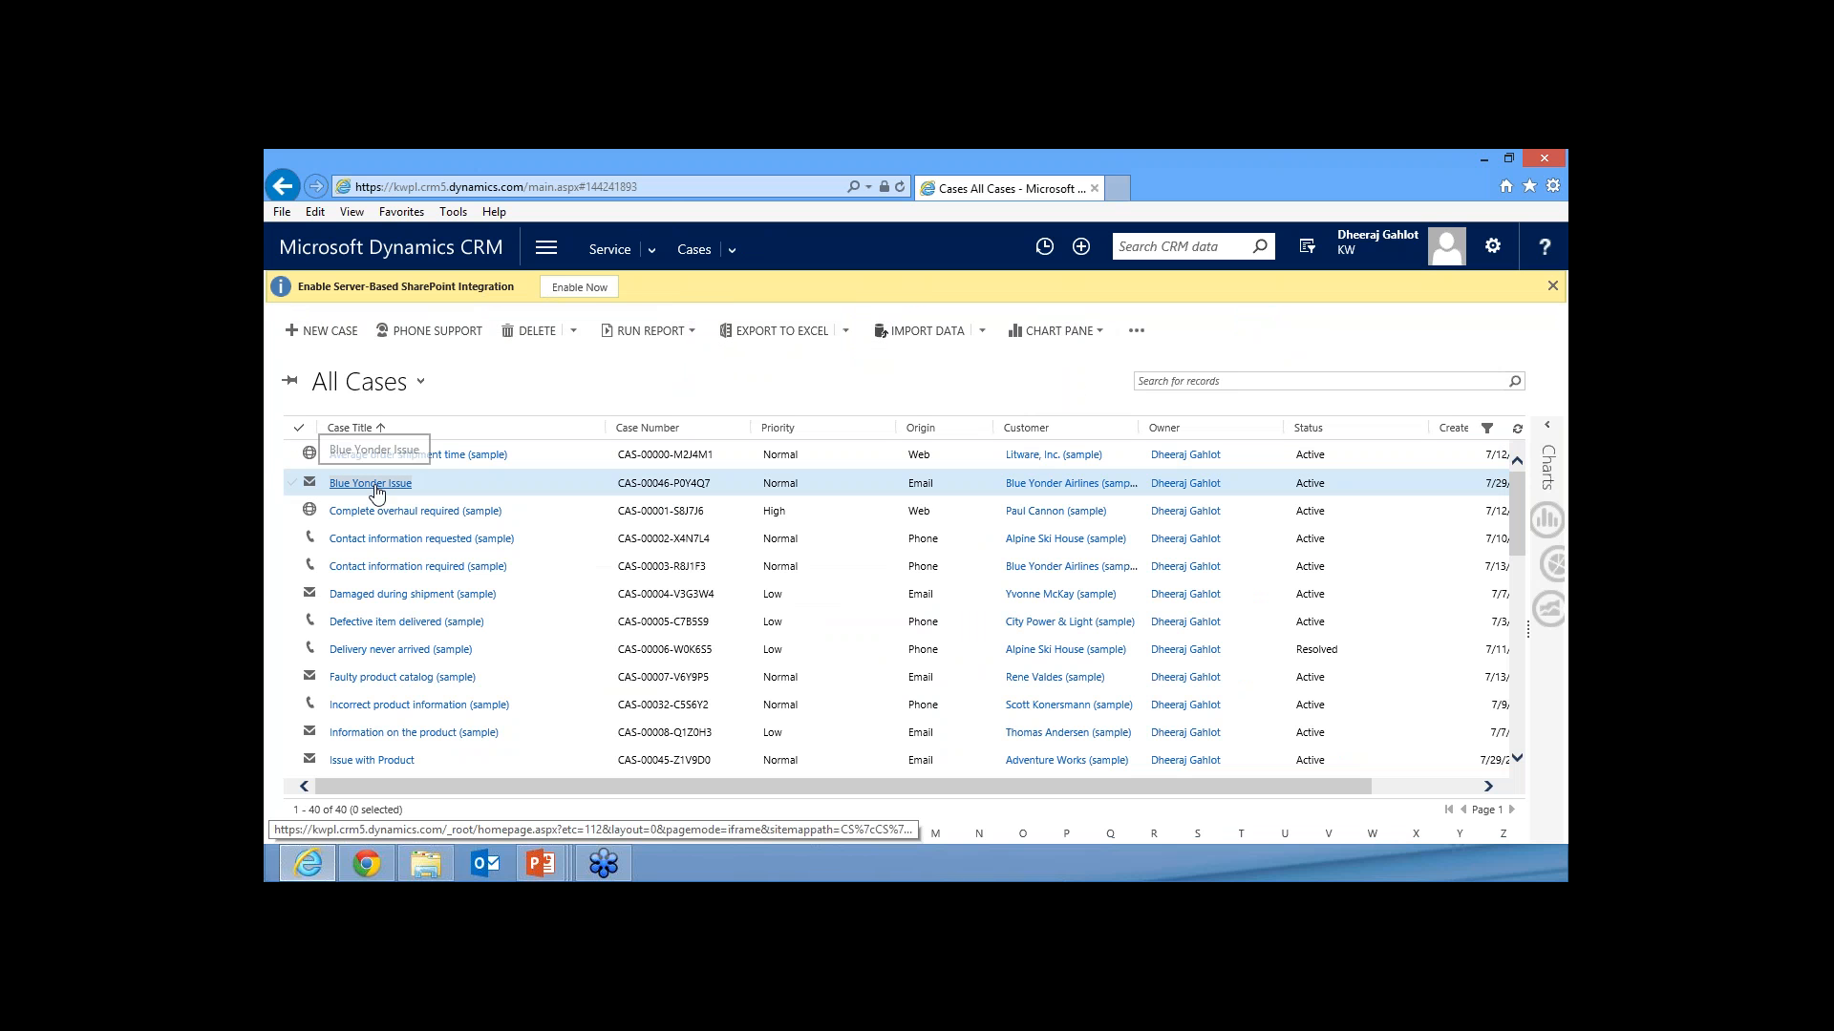
{"action": "left_click", "coordinate": [374, 485]}
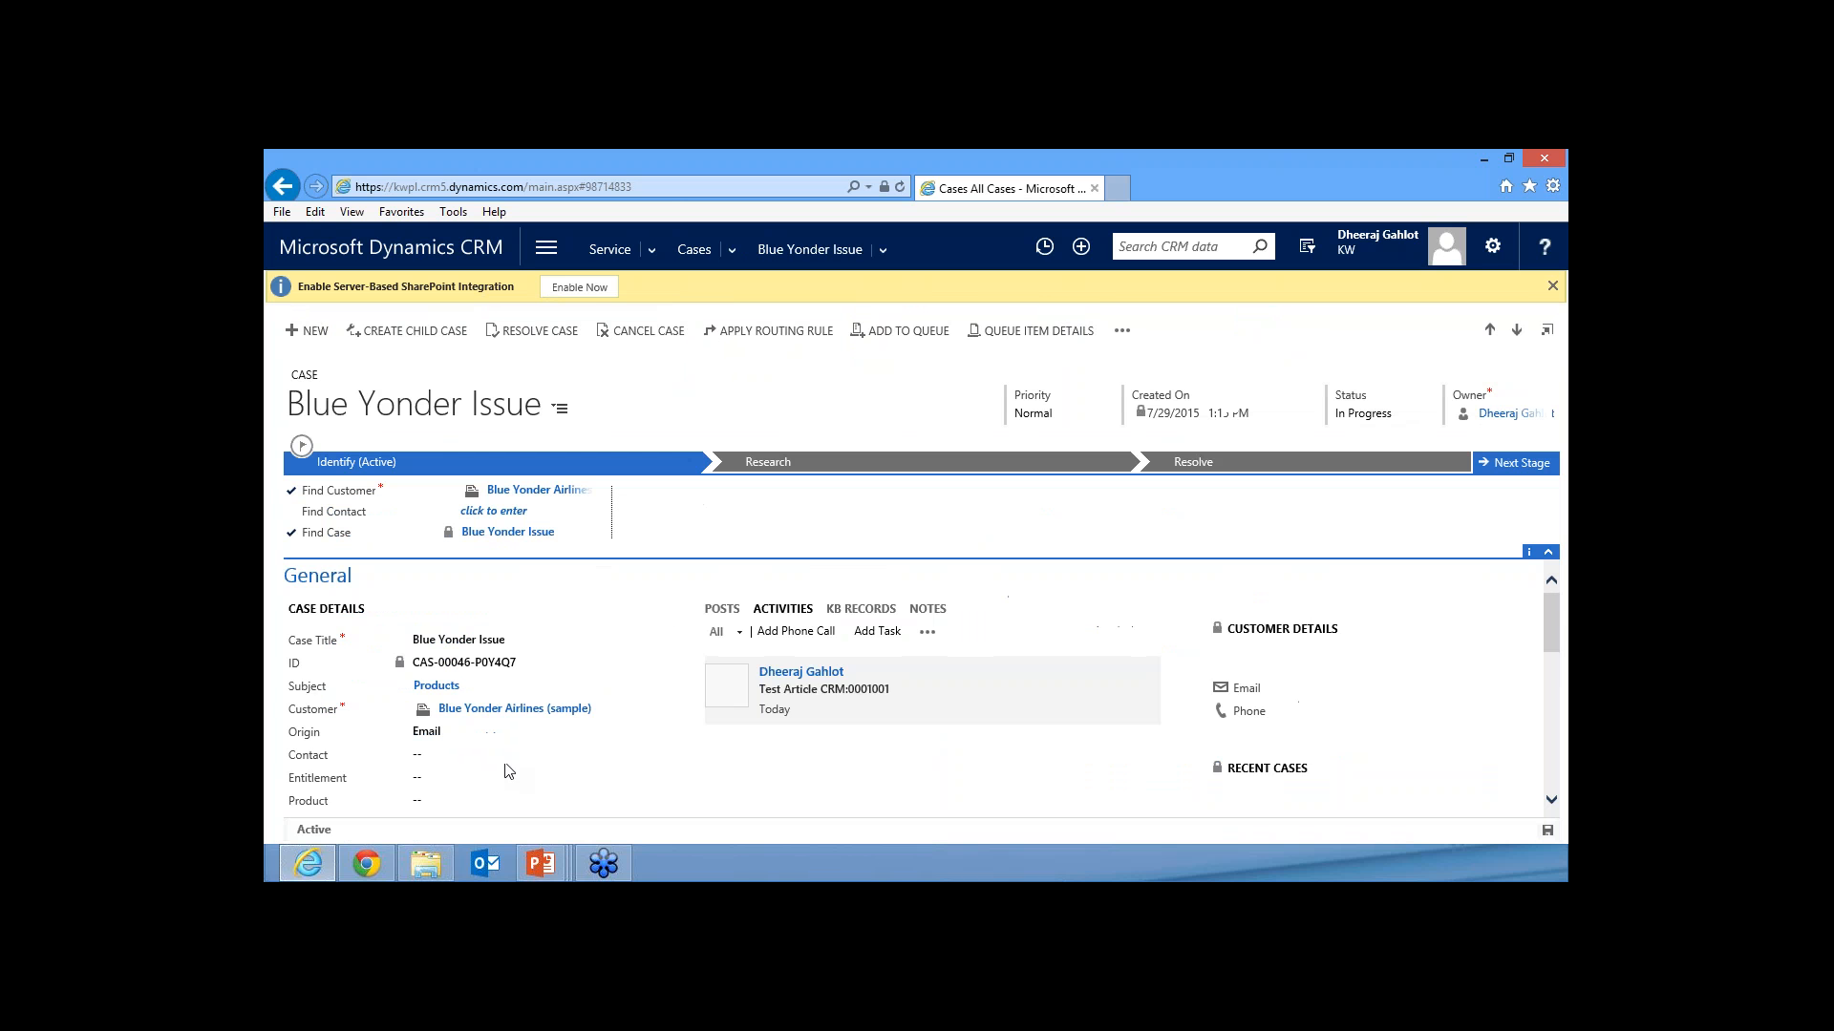
- Expand the case's Articles and Contract Information section and show the content of its linked knowledge base article
{"action": "scroll", "coordinate": [514, 736], "scroll_direction": "down", "scroll_amount": 10}
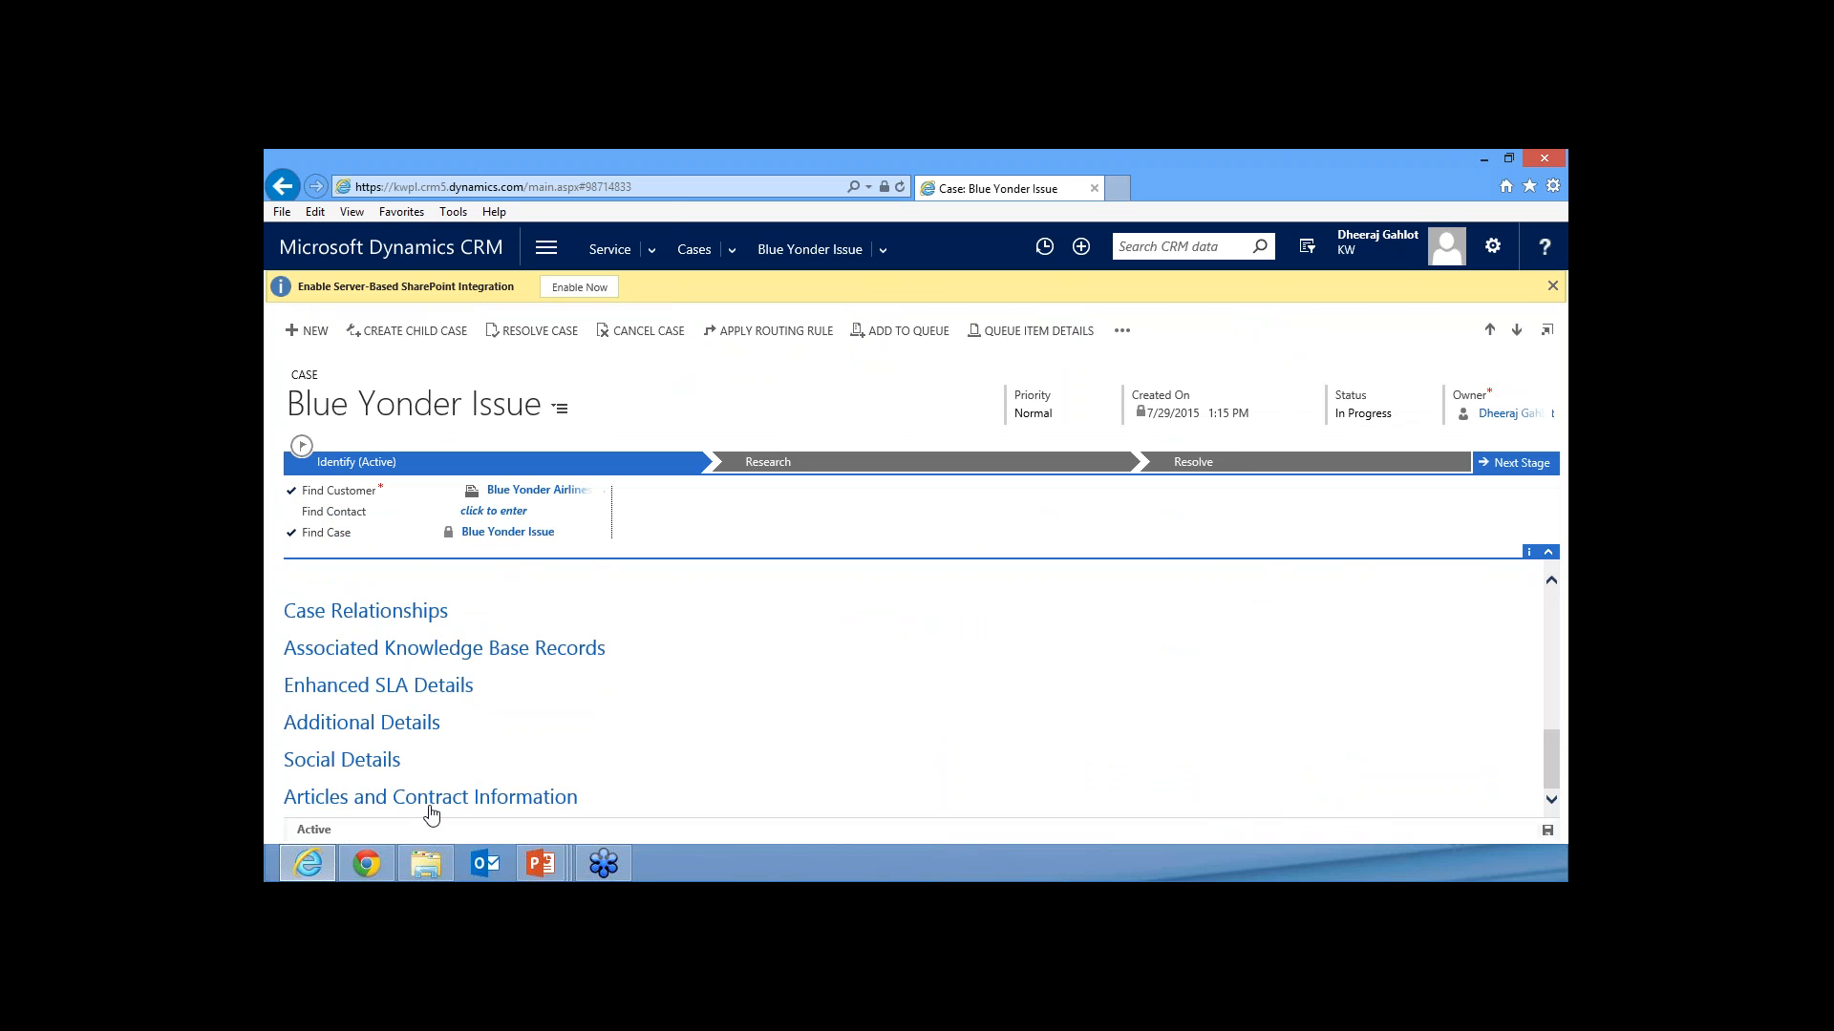
{"action": "scroll", "coordinate": [525, 724], "scroll_direction": "down", "scroll_amount": 3}
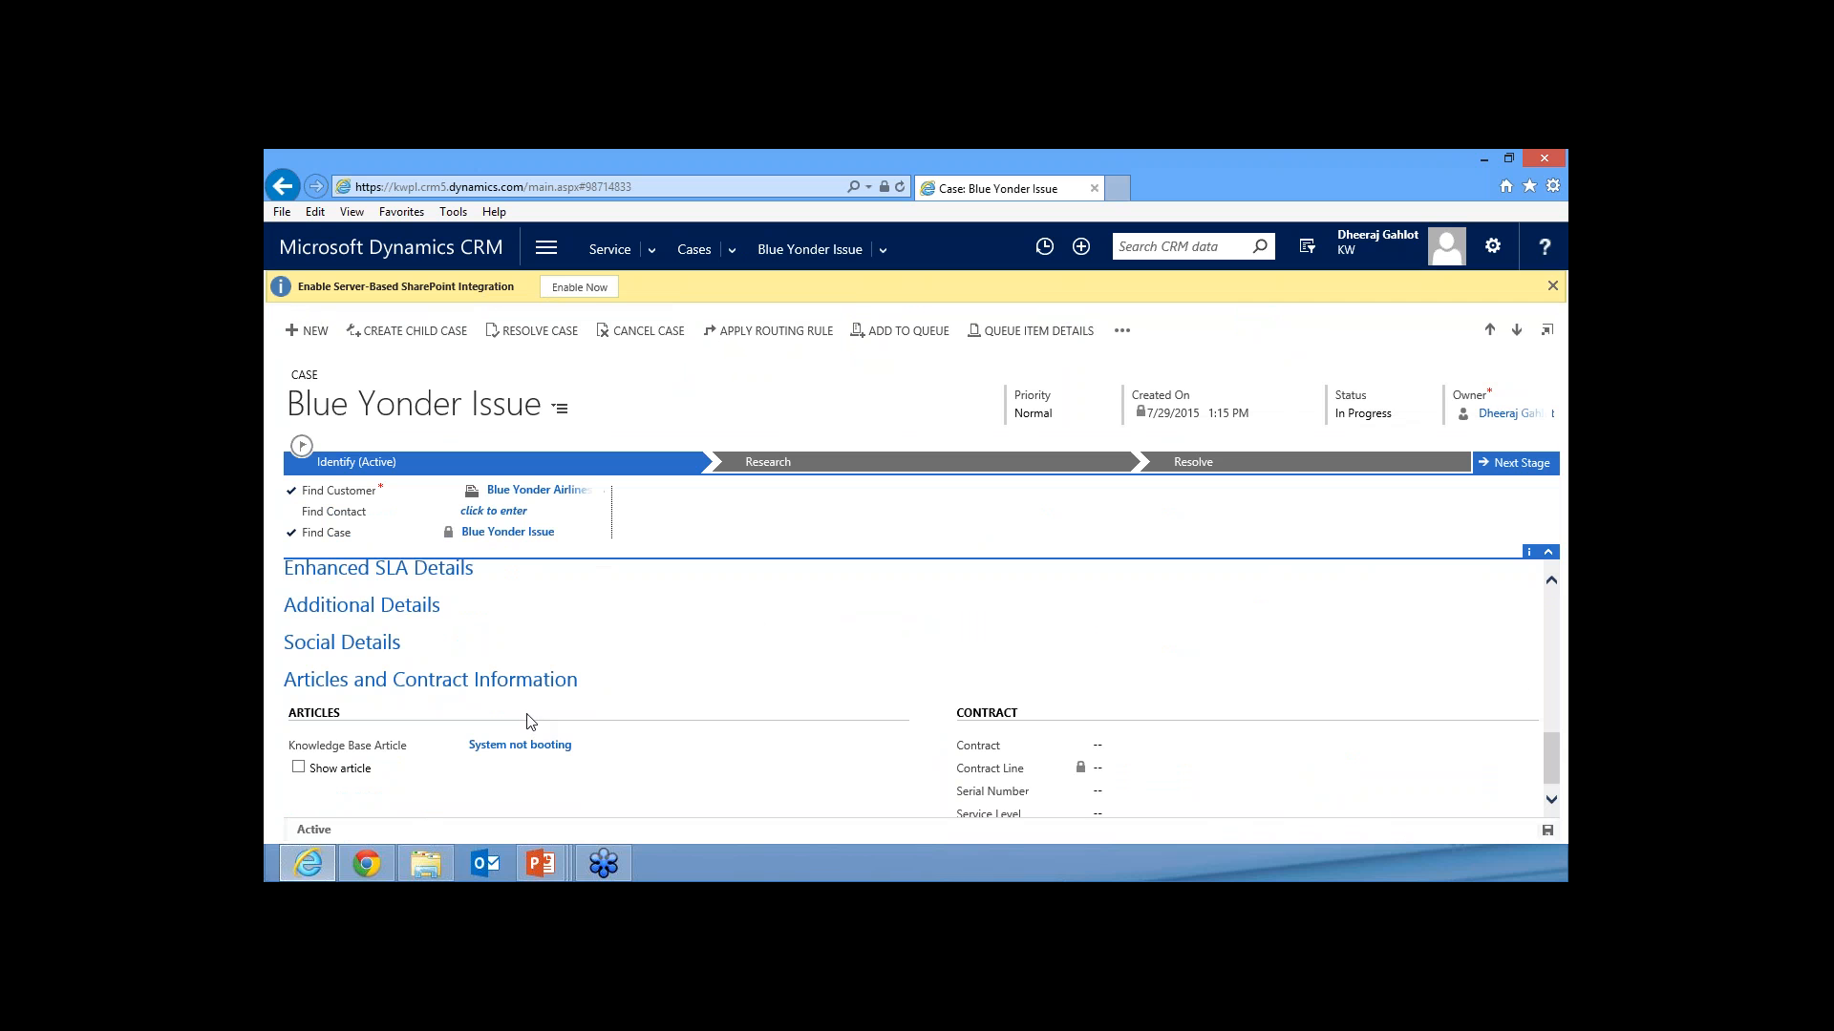
{"action": "left_click", "coordinate": [298, 740]}
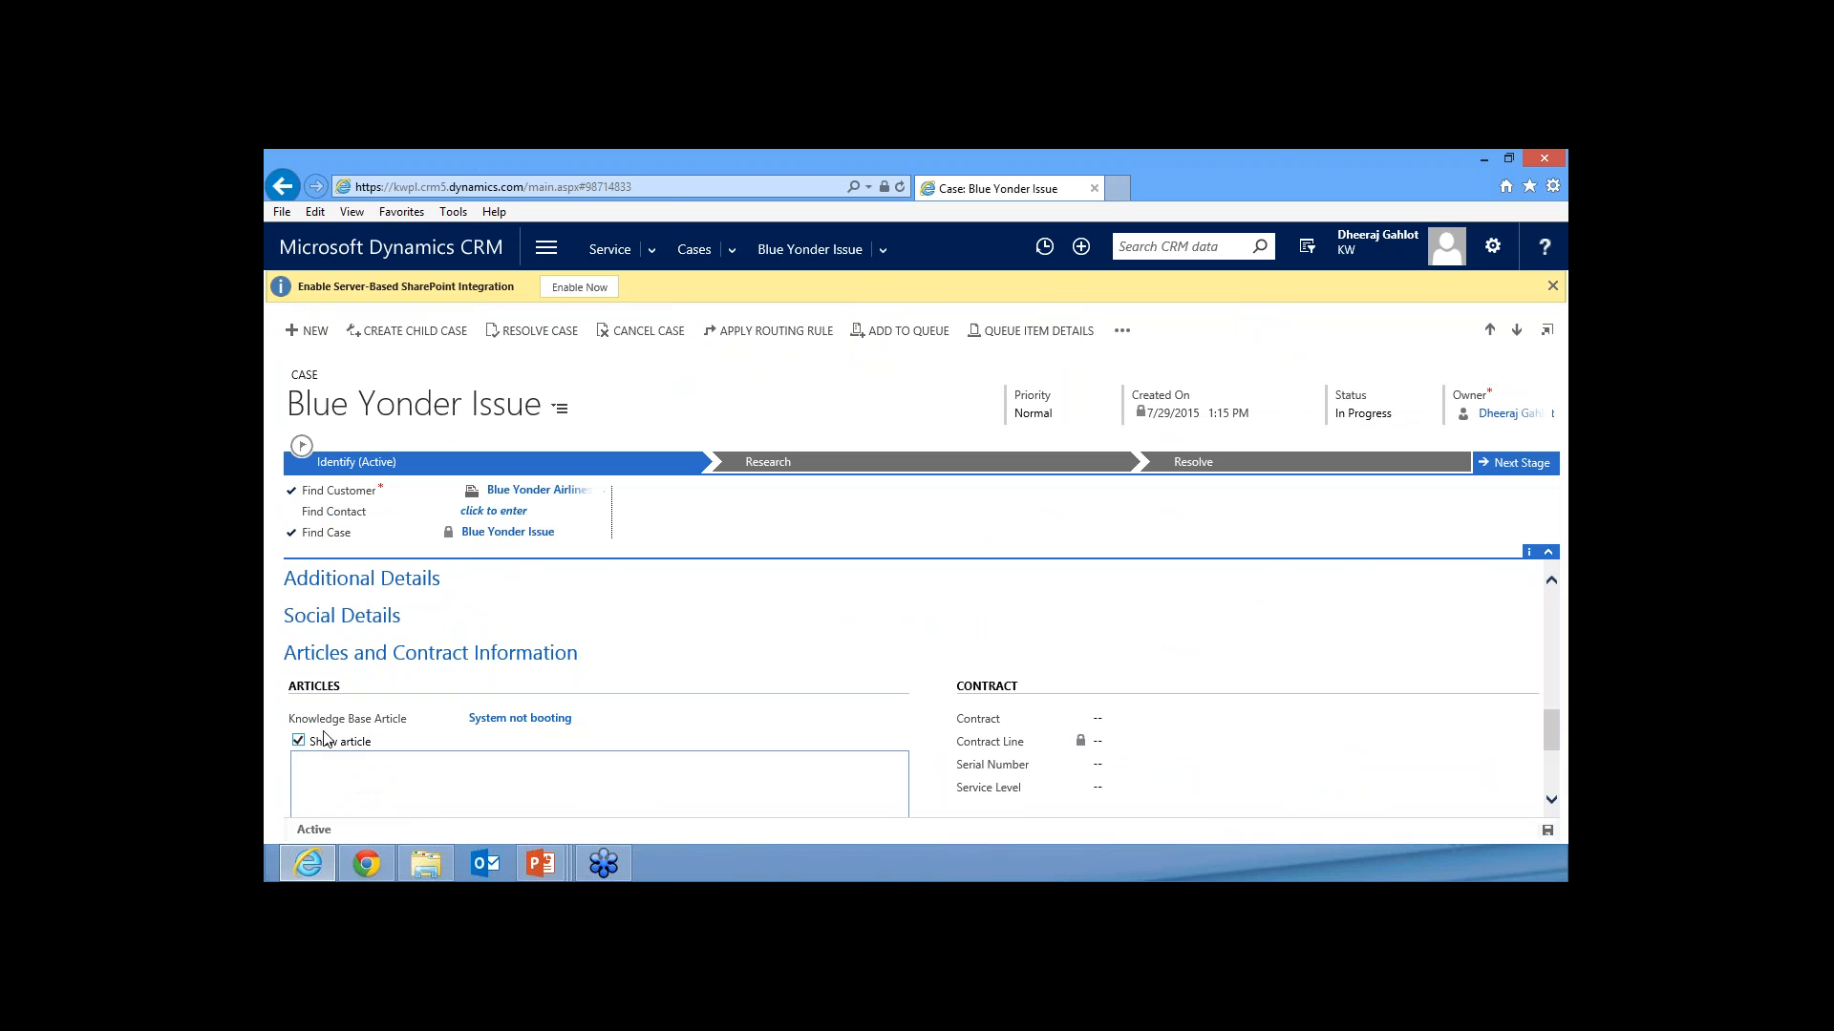
{"action": "scroll", "coordinate": [667, 628], "scroll_direction": "down", "scroll_amount": 1}
{"action": "scroll", "coordinate": [631, 649], "scroll_direction": "up", "scroll_amount": 1}
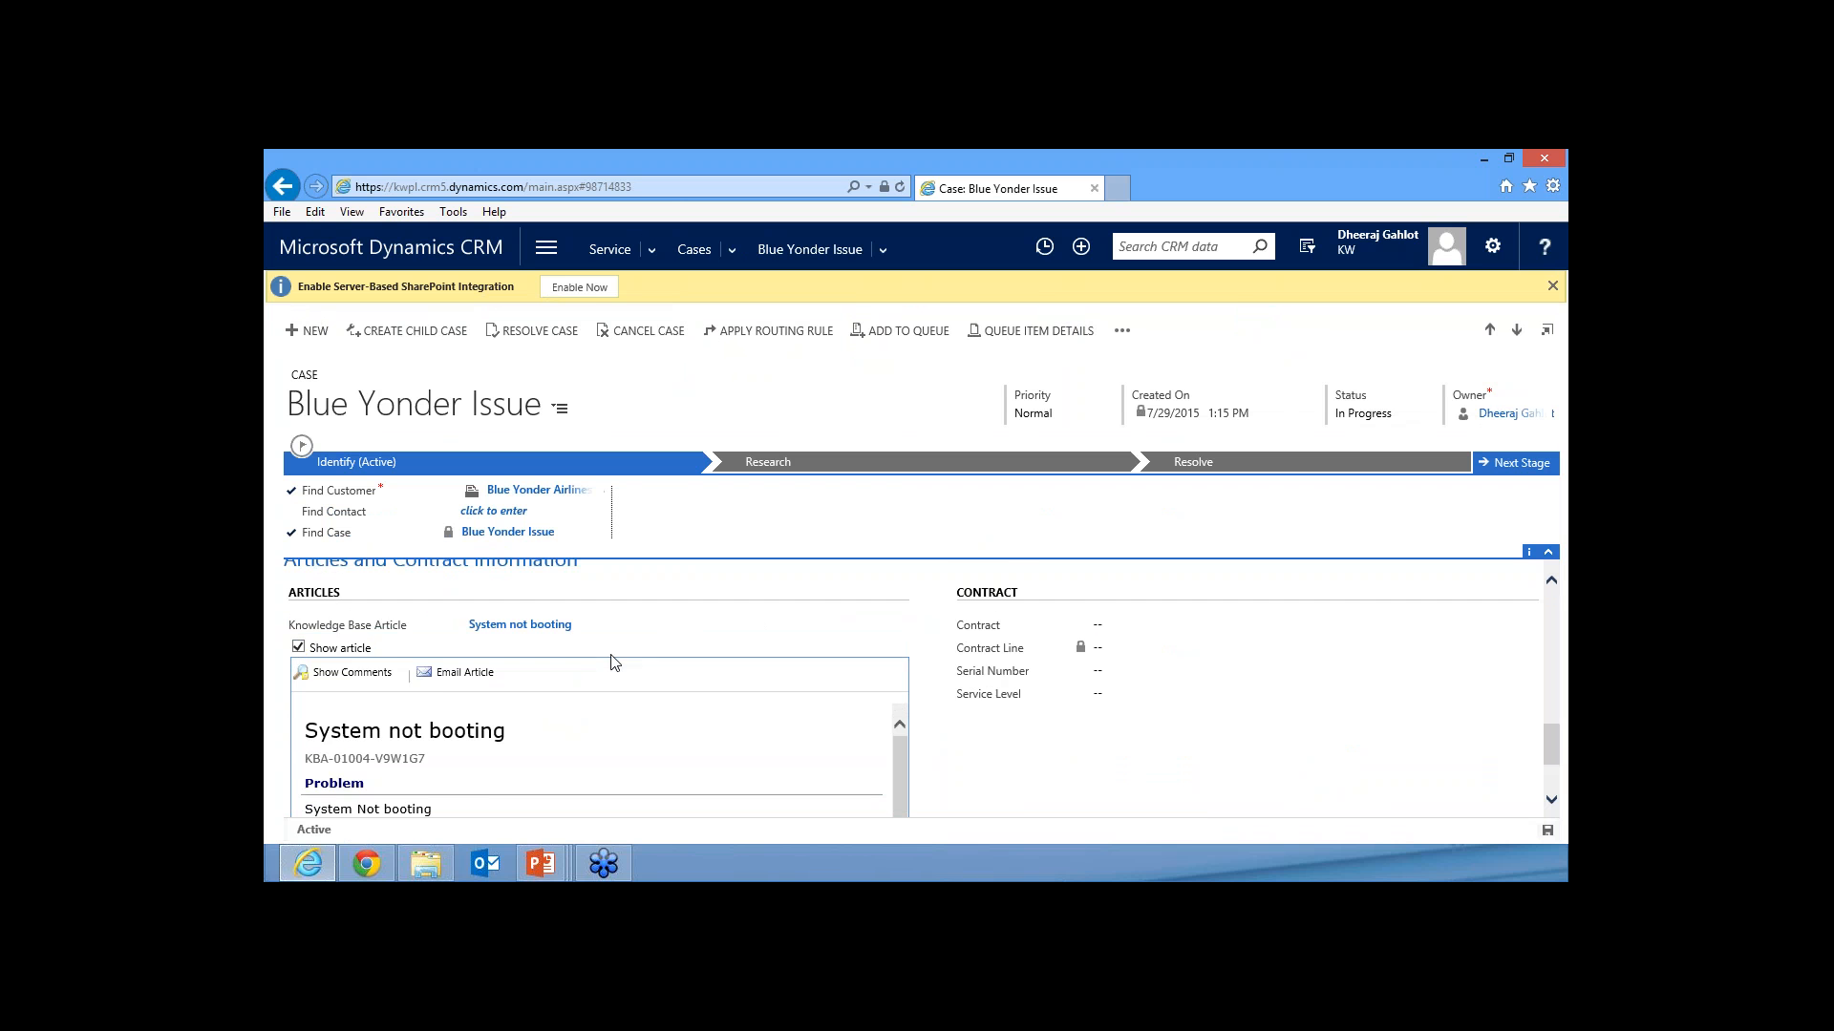
- Look up a knowledge base article for the case using Subject Browse, listing the articles under Query > Products
{"action": "left_click", "coordinate": [899, 640]}
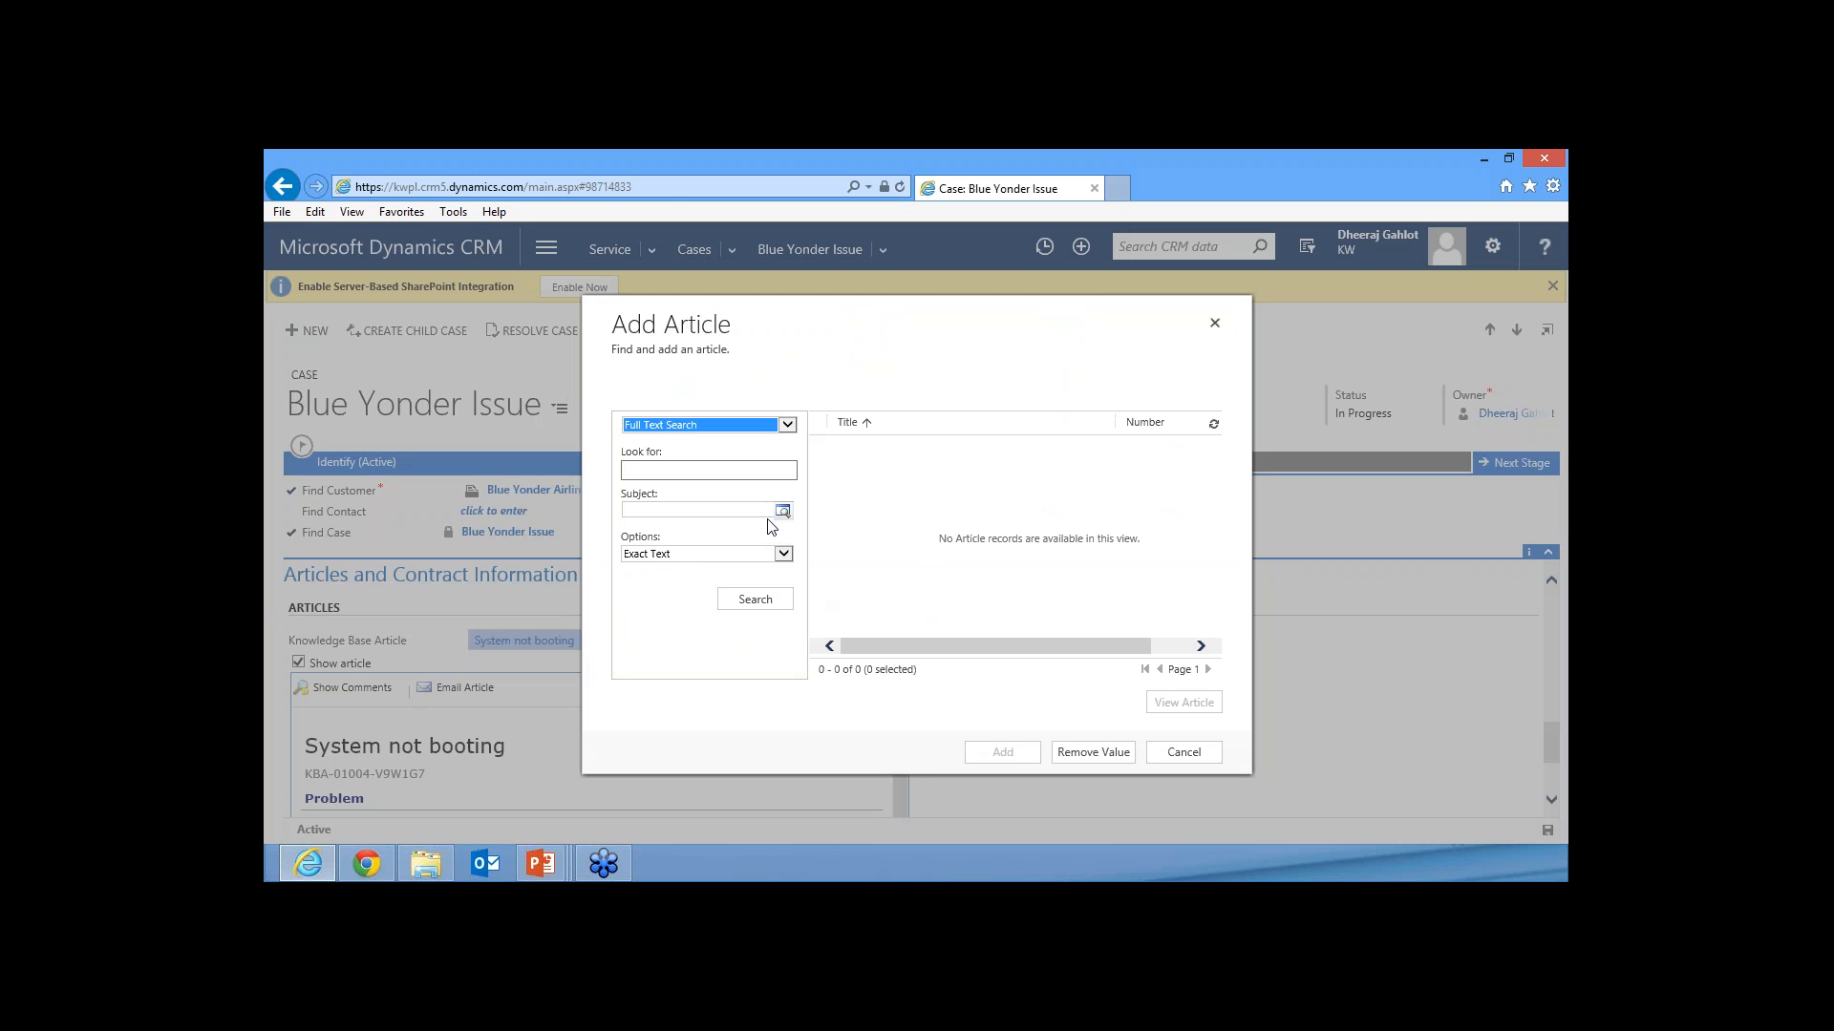
{"action": "left_click", "coordinate": [787, 424]}
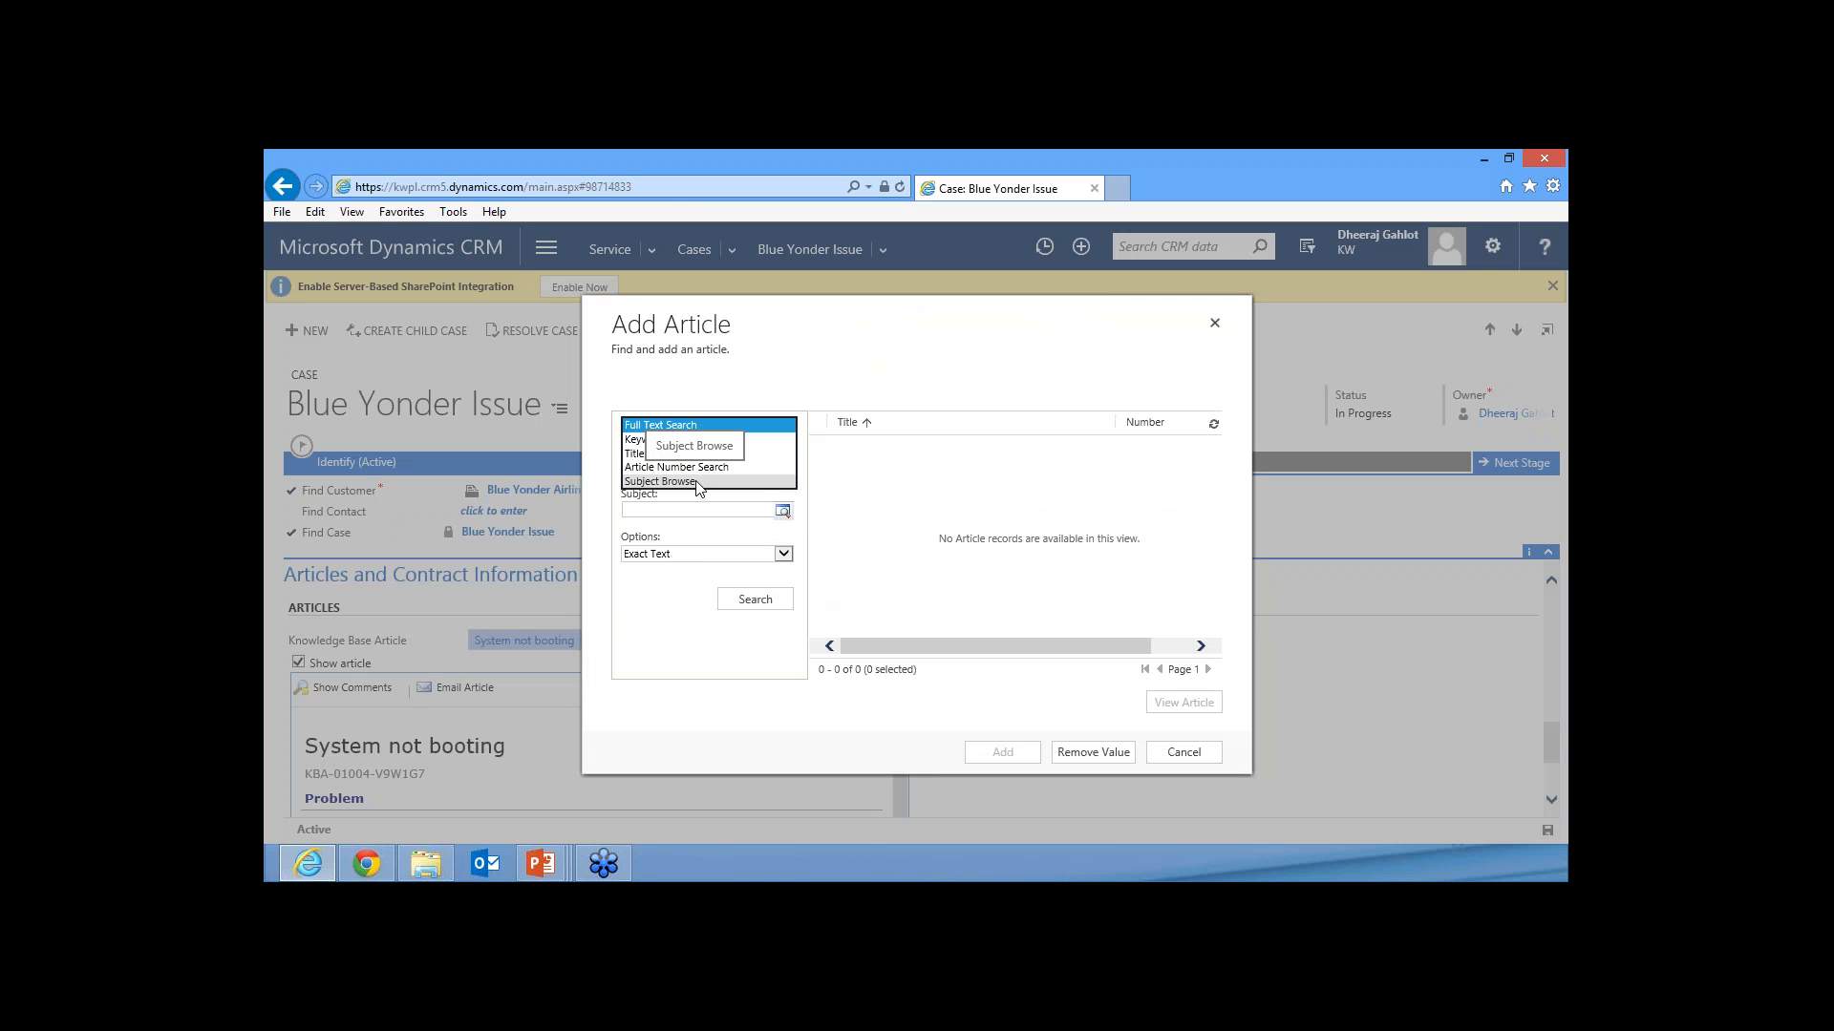
{"action": "left_click", "coordinate": [691, 482]}
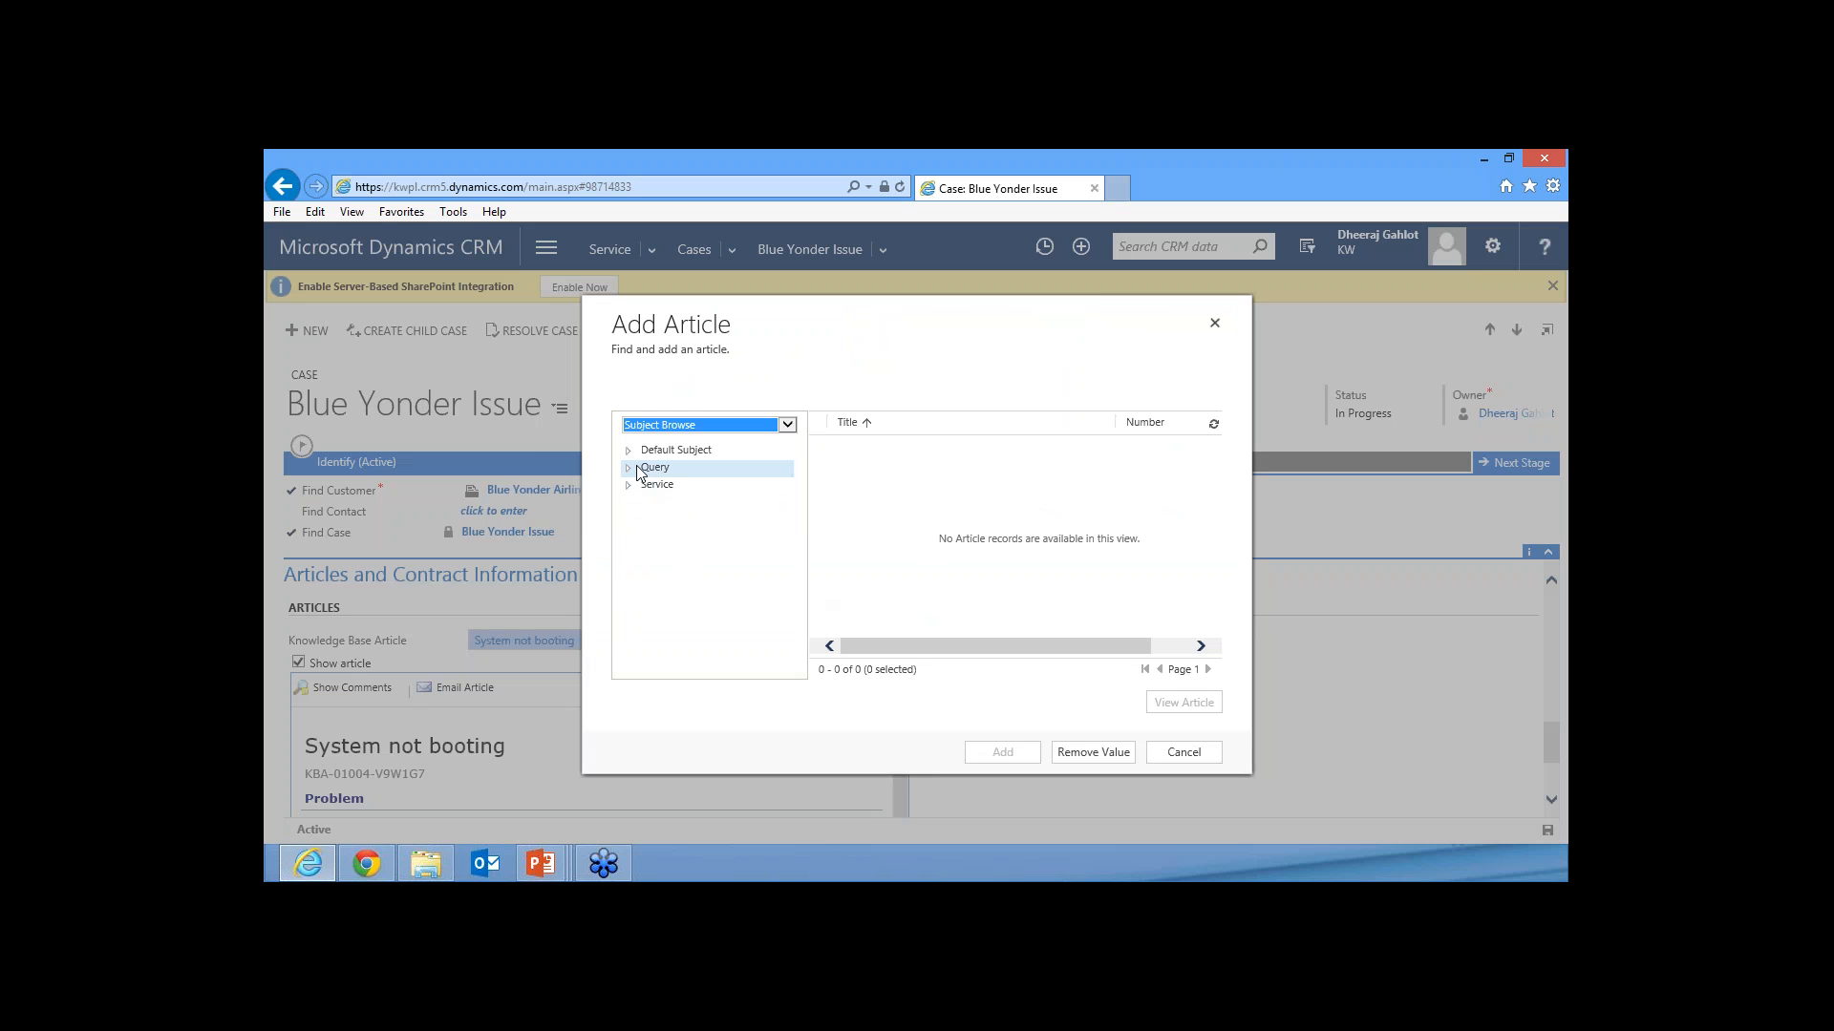
{"action": "left_click", "coordinate": [639, 469]}
{"action": "left_click", "coordinate": [675, 505]}
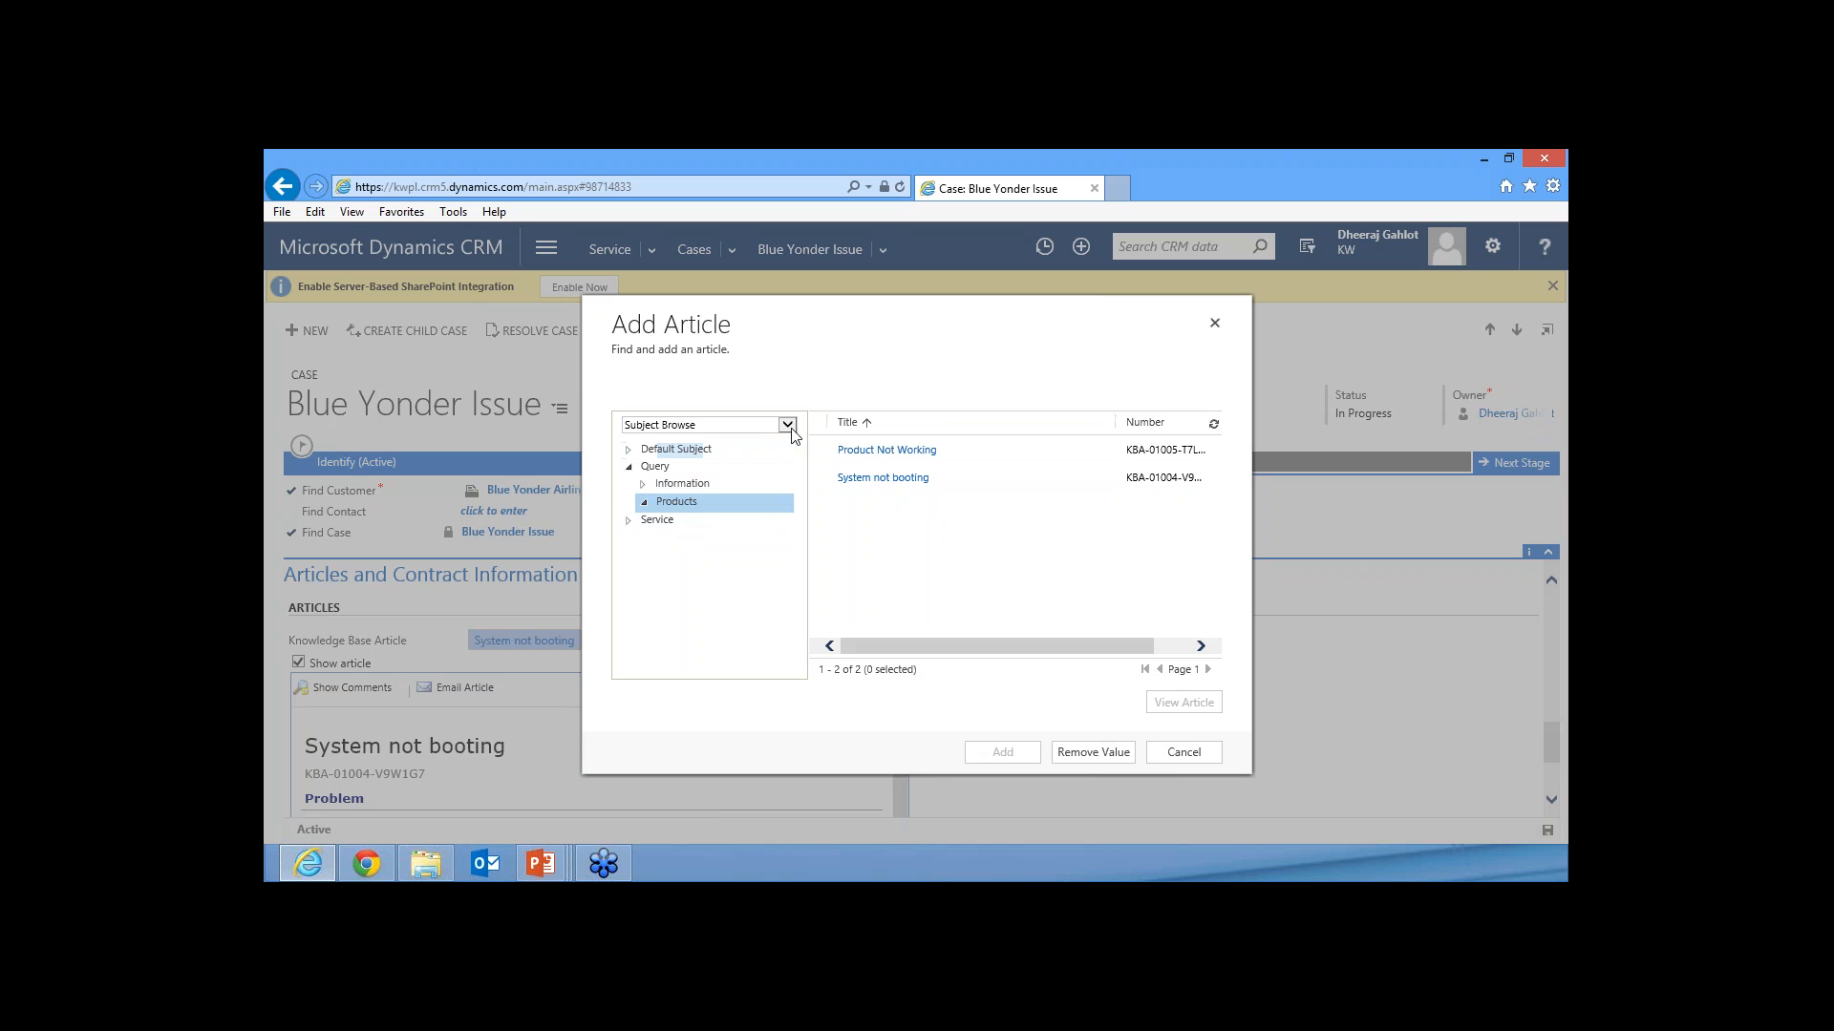
- Try the Keyword, Full Text and Article Number search modes in the article lookup, and return to Subject Browse
{"action": "left_click", "coordinate": [750, 425]}
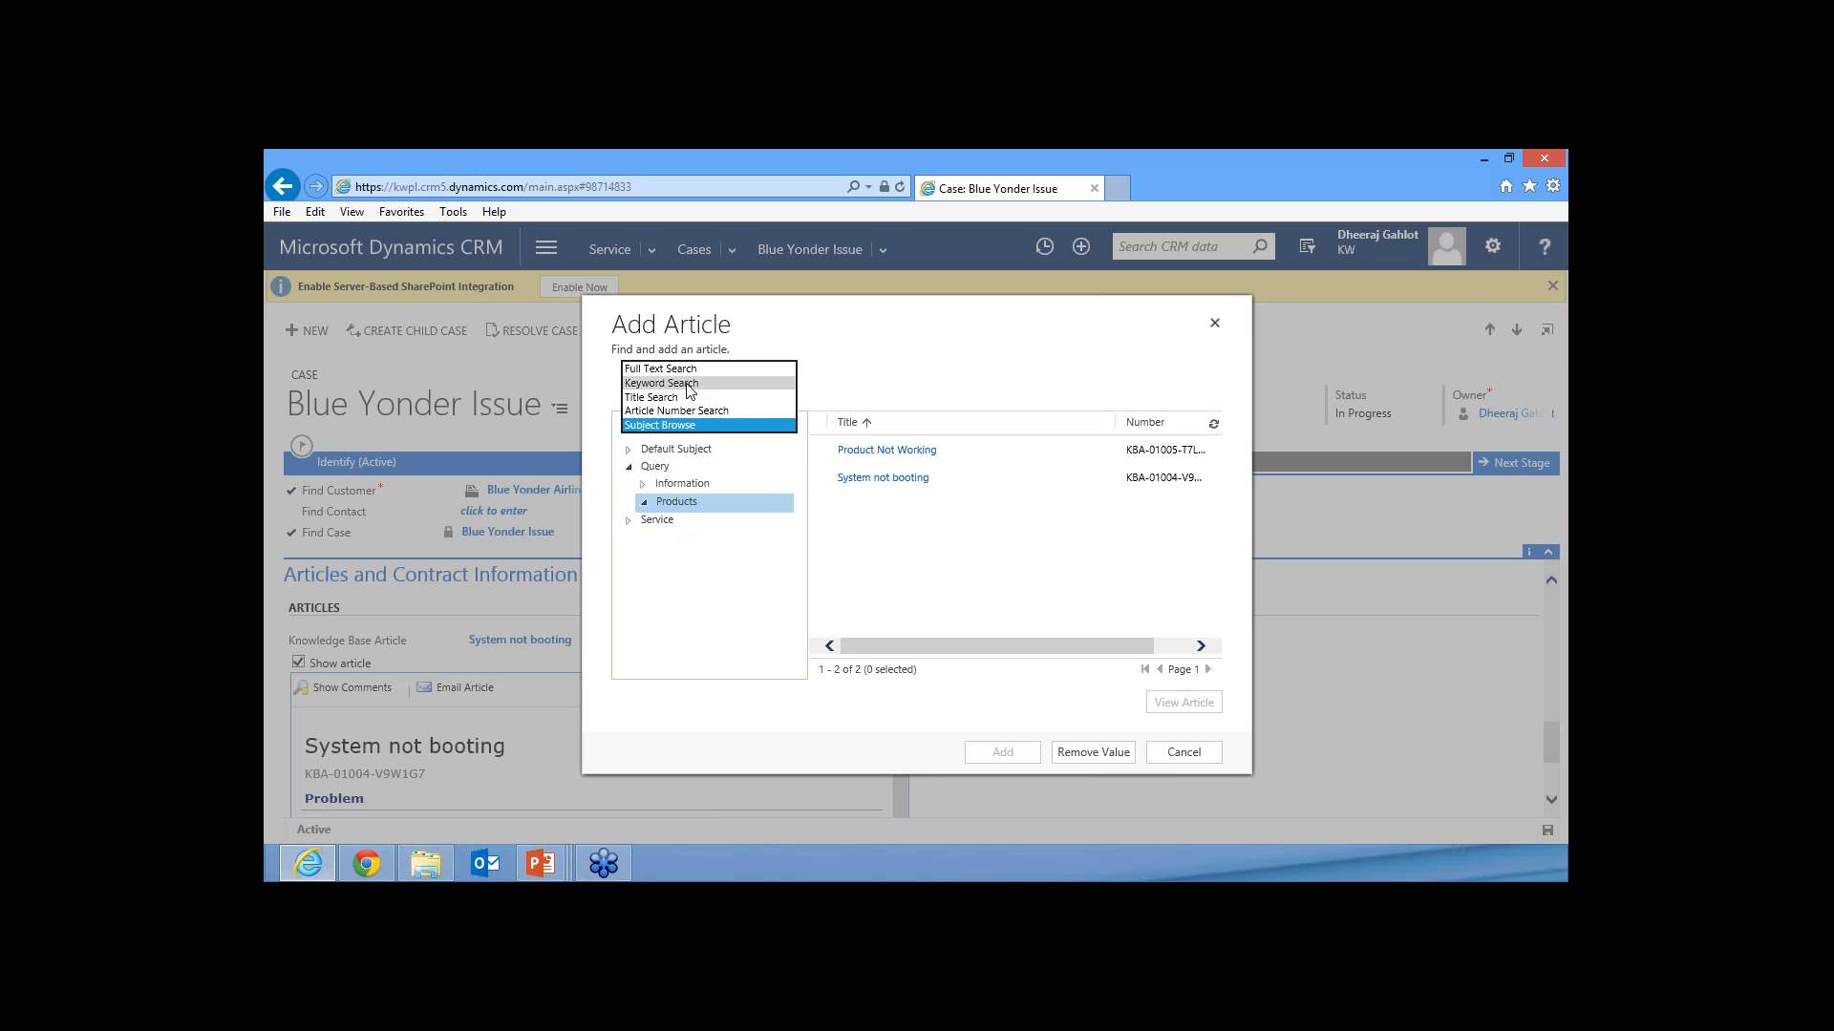
{"action": "left_click", "coordinate": [688, 383]}
{"action": "left_click", "coordinate": [726, 421]}
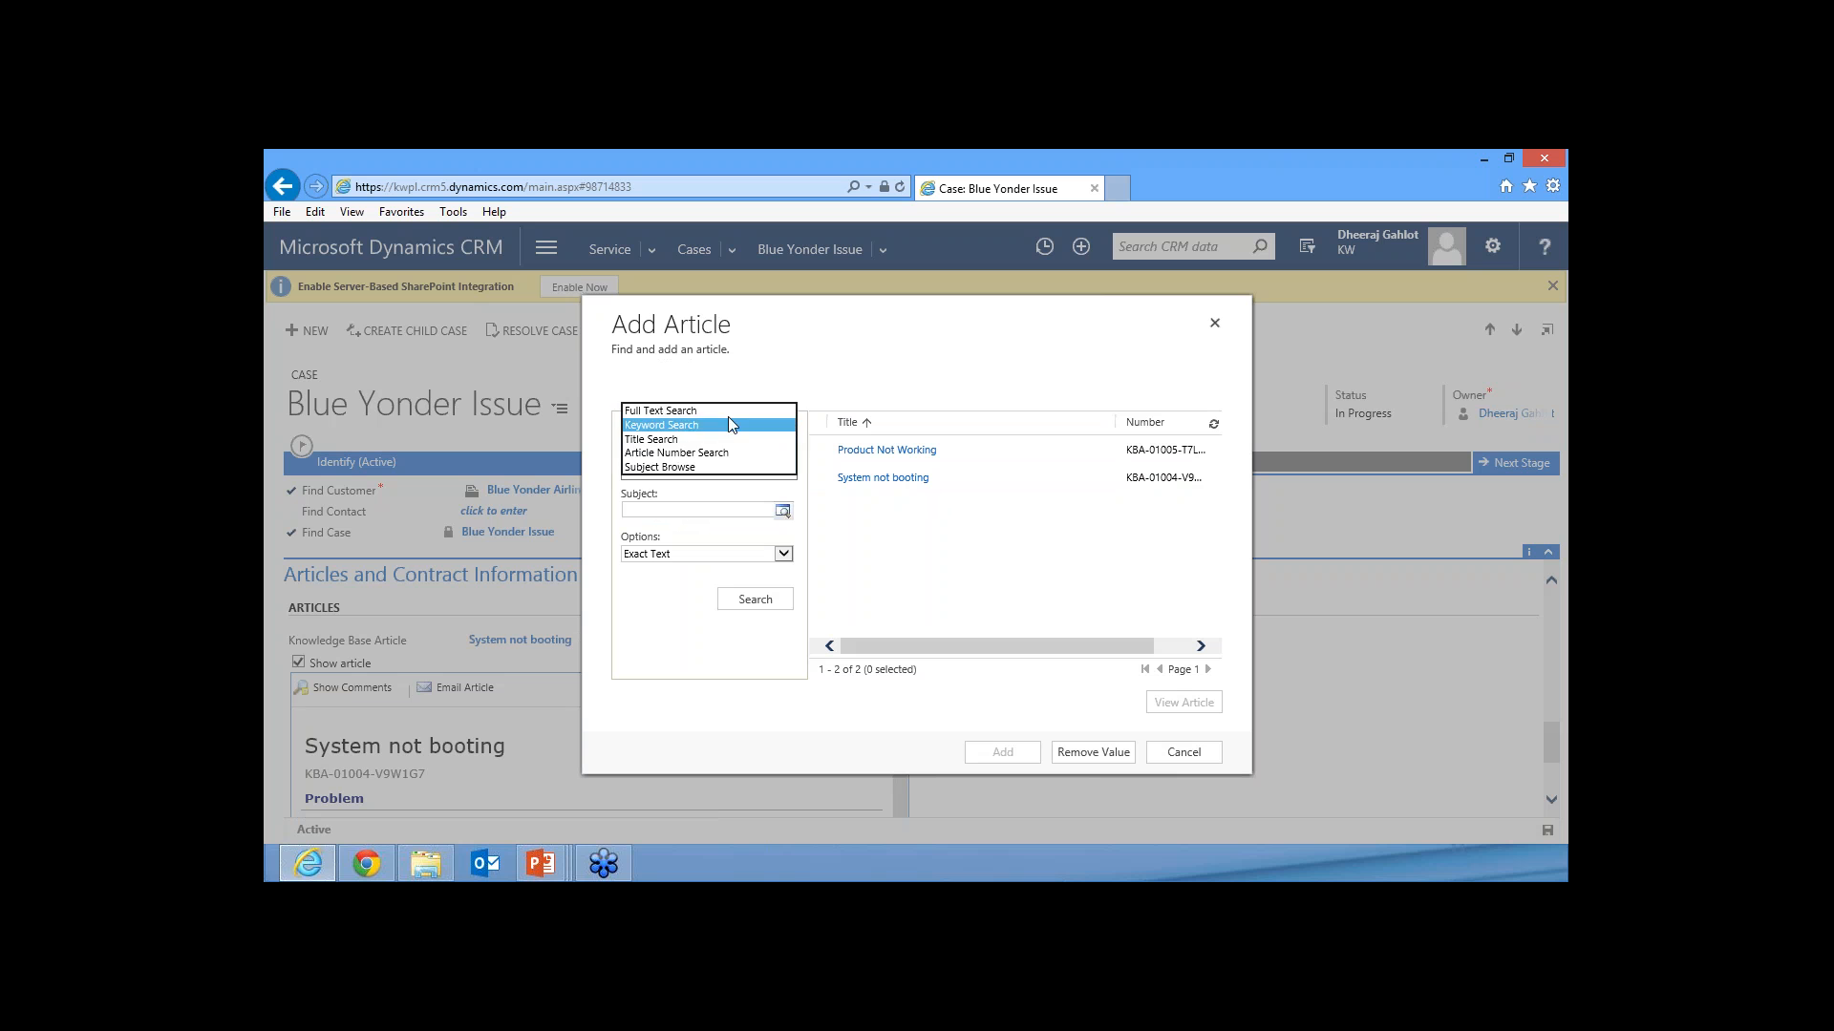
{"action": "left_click", "coordinate": [722, 412]}
{"action": "left_click", "coordinate": [797, 425]}
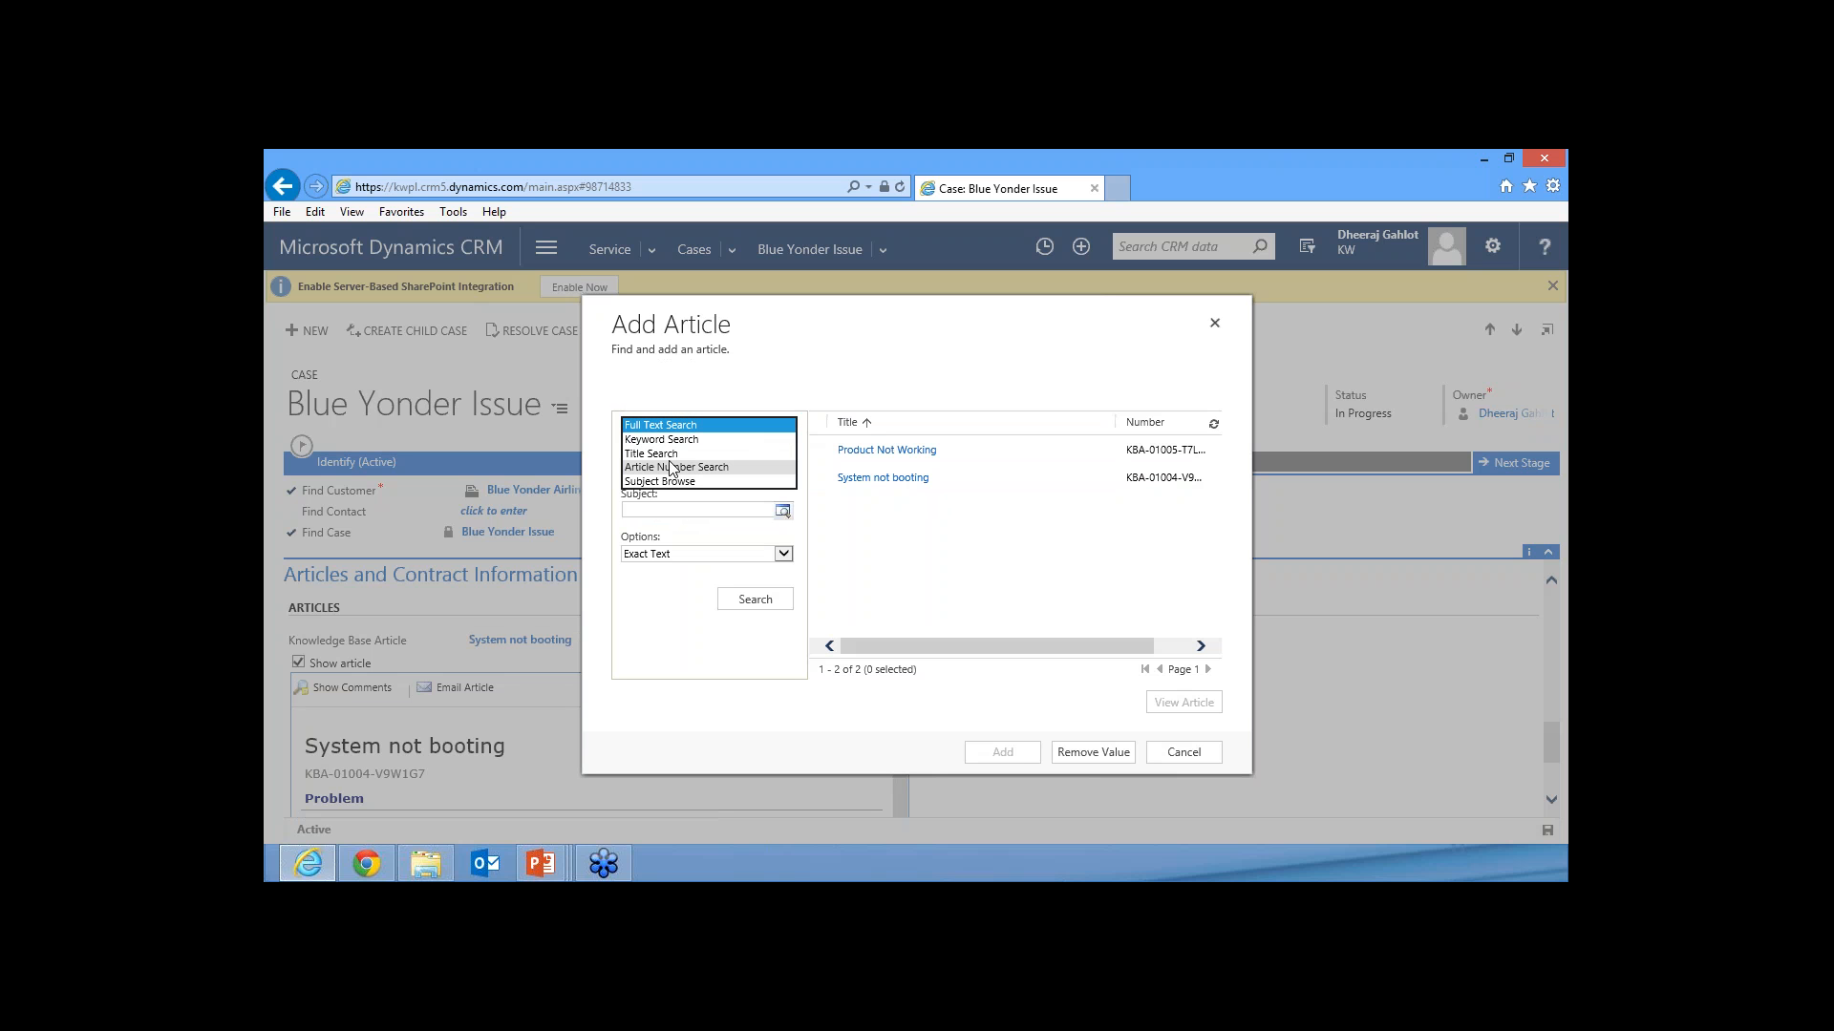
{"action": "left_click", "coordinate": [670, 455]}
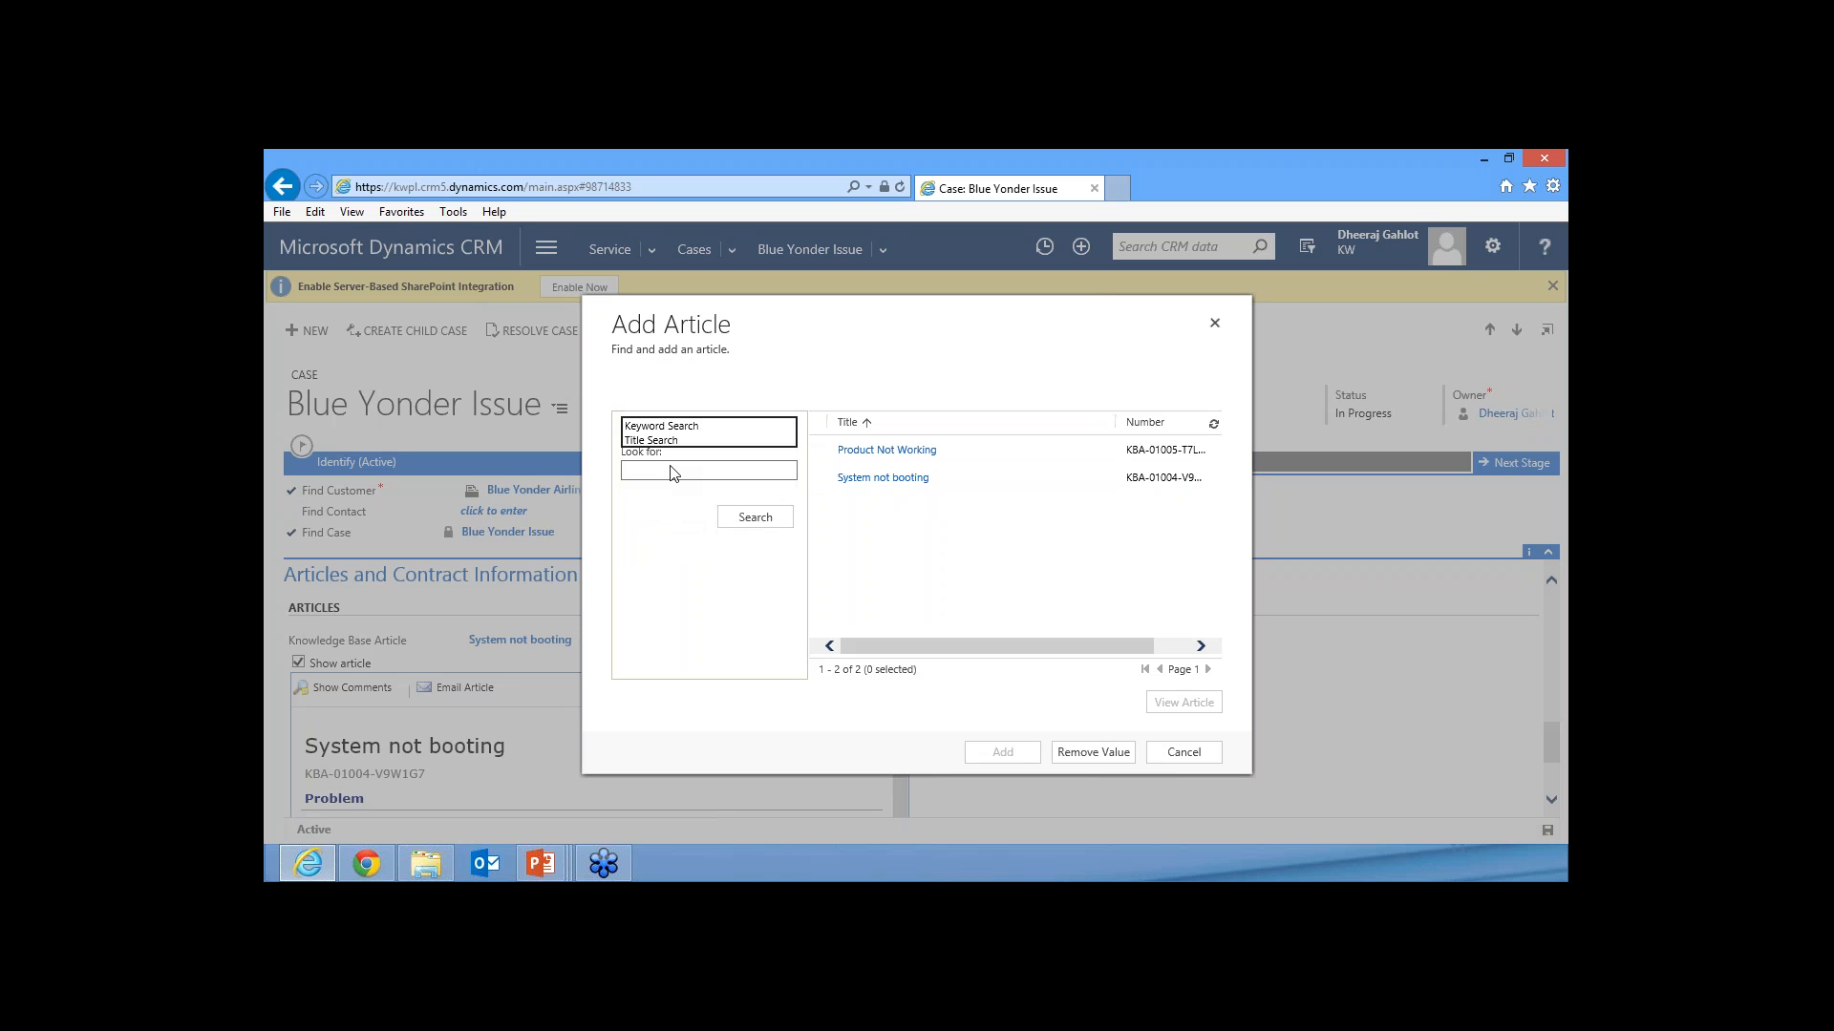
{"action": "left_click", "coordinate": [789, 432]}
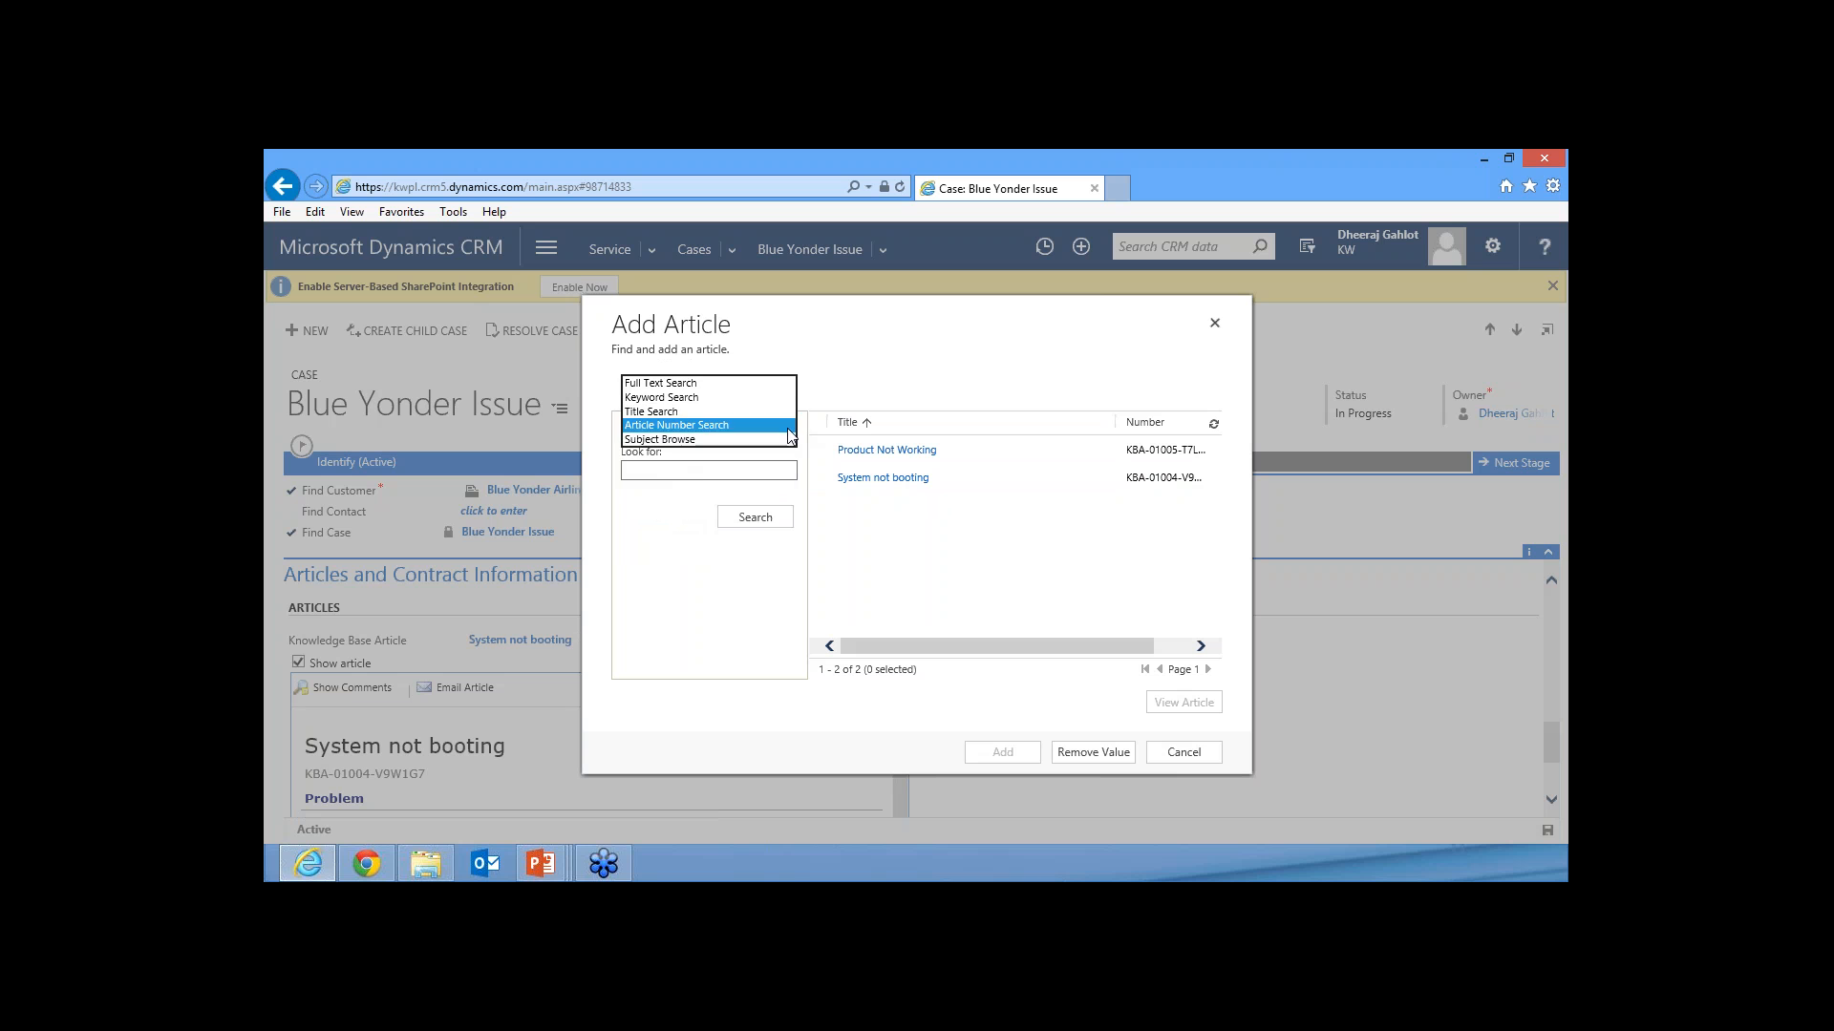
{"action": "left_click", "coordinate": [726, 440]}
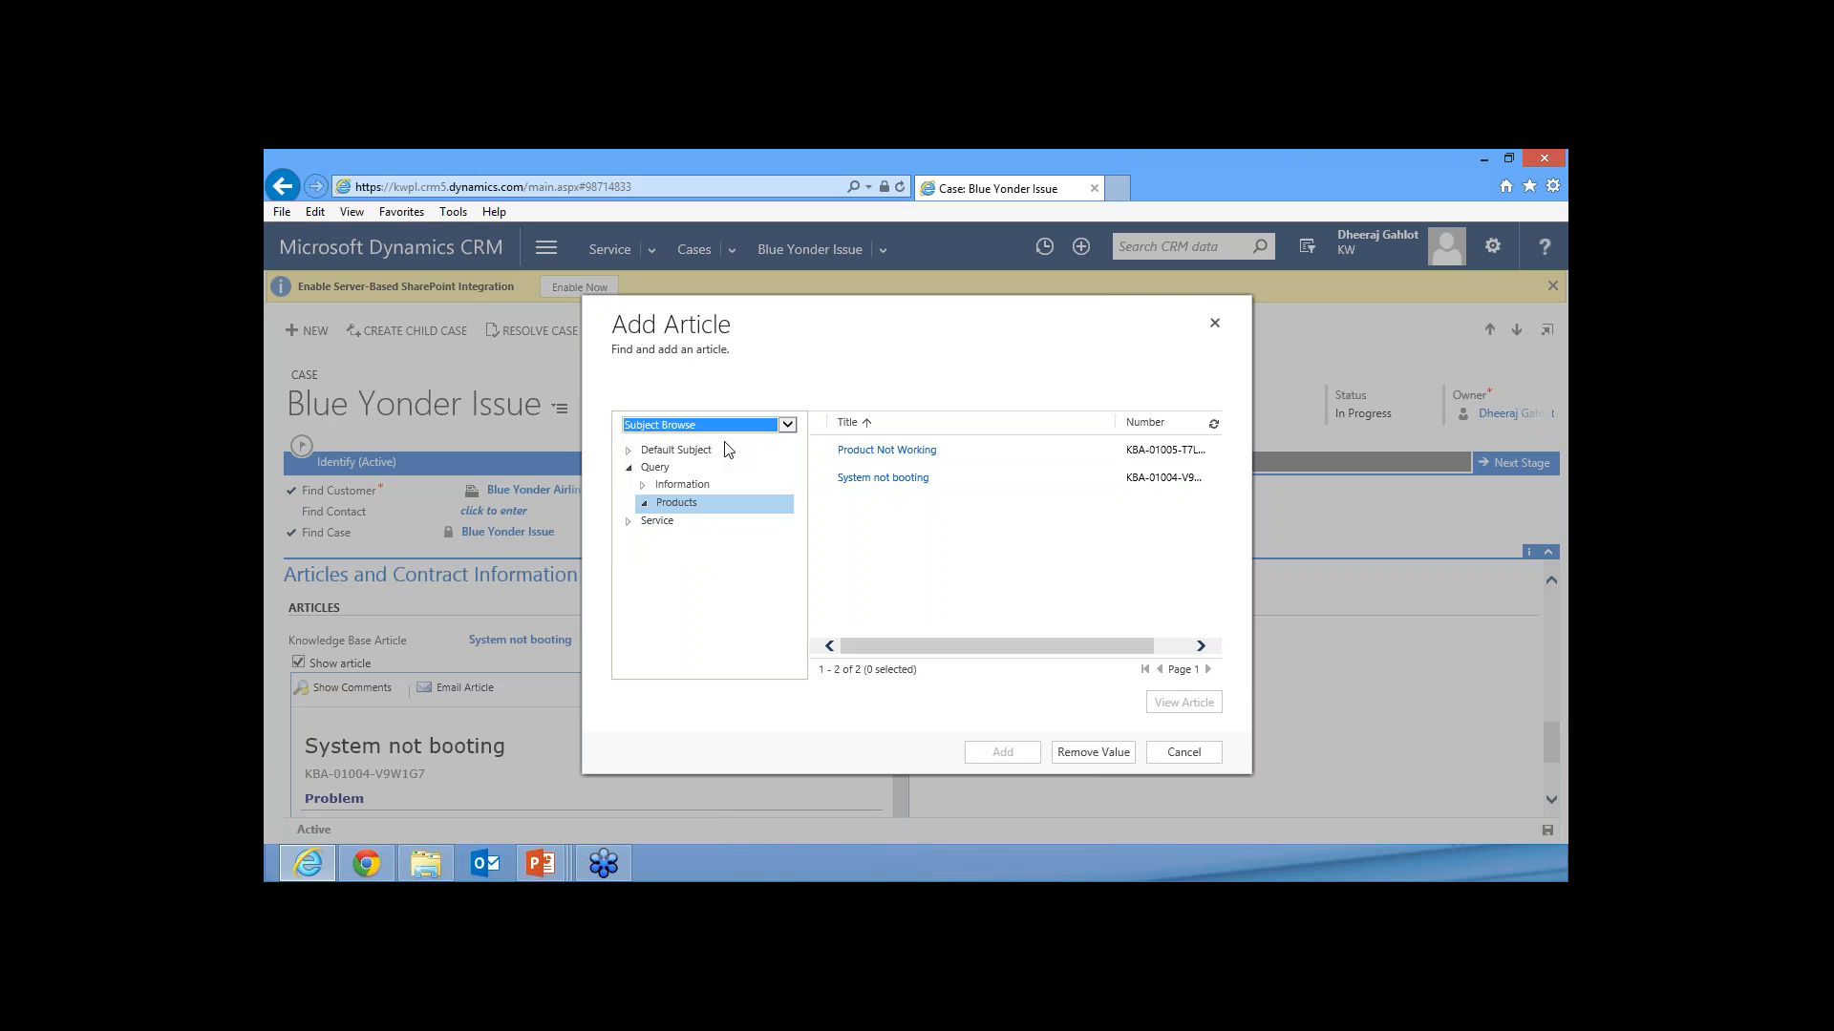
- Link the "Product Not Working" article to the case and review its content down to the Additional Comments section
{"action": "left_click", "coordinate": [964, 453]}
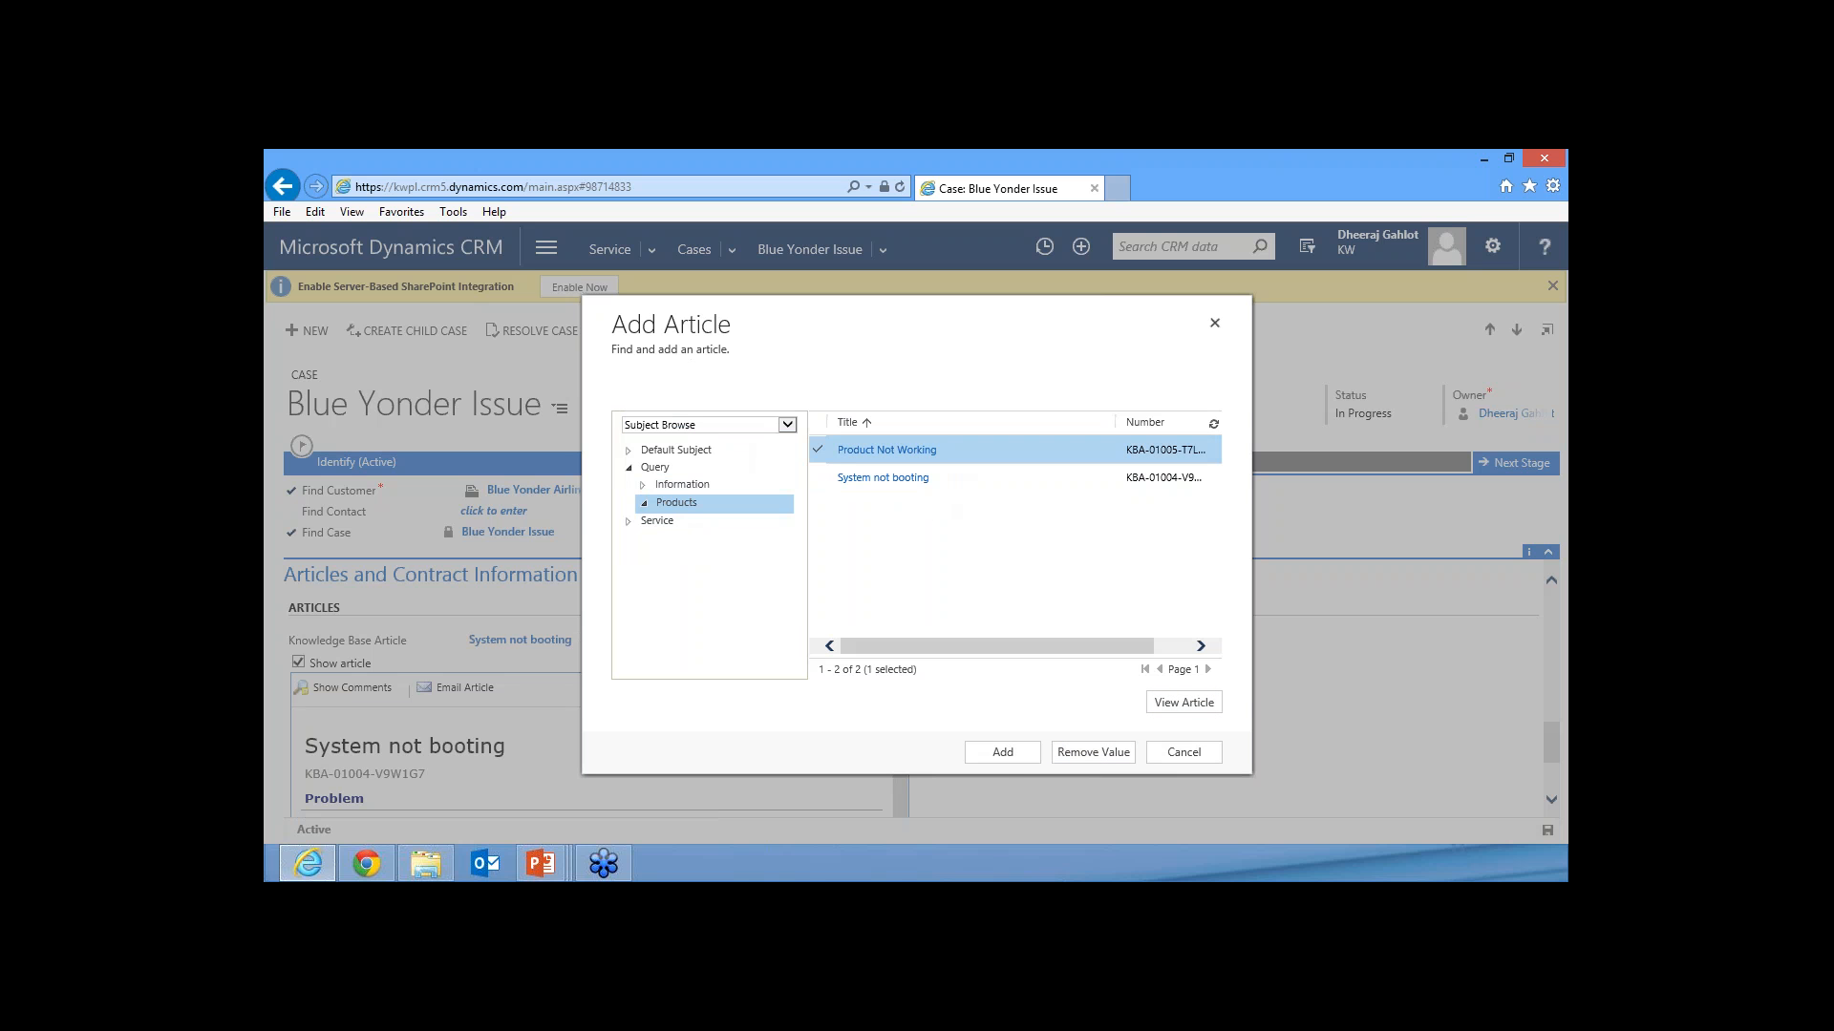
{"action": "left_click", "coordinate": [1002, 751]}
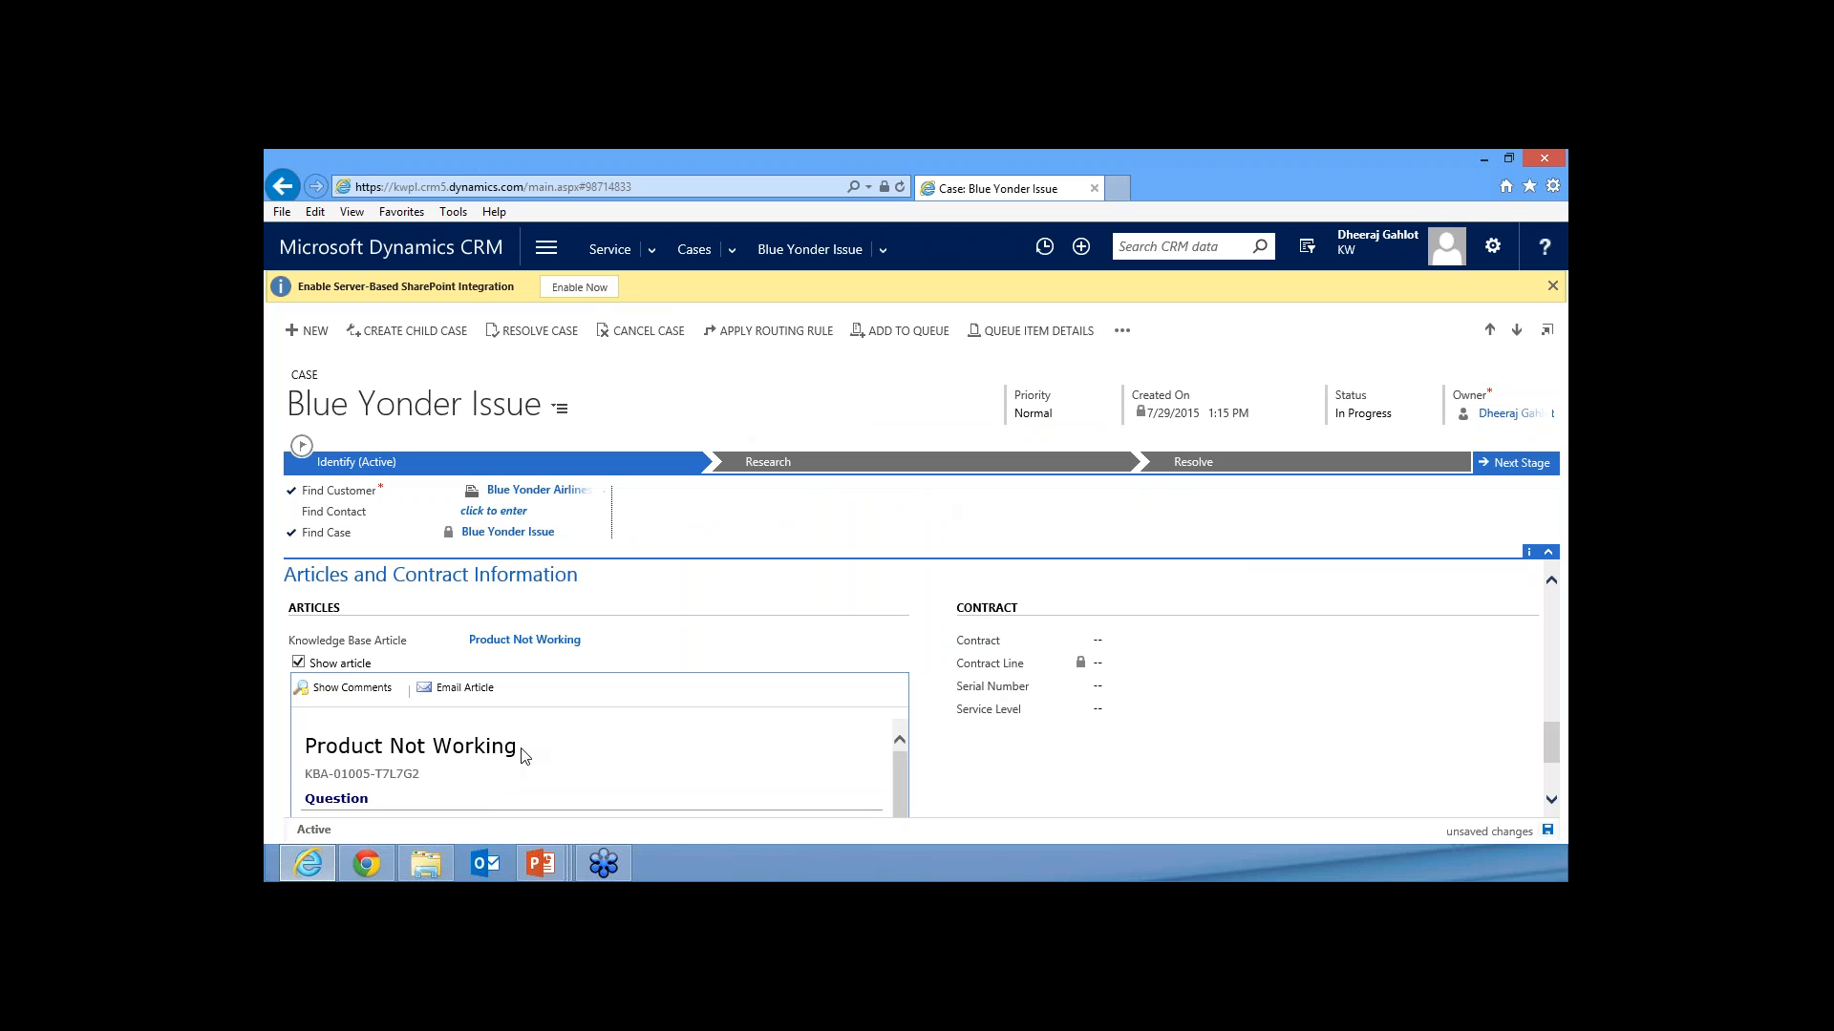
{"action": "scroll", "coordinate": [523, 755], "scroll_direction": "down", "scroll_amount": 2}
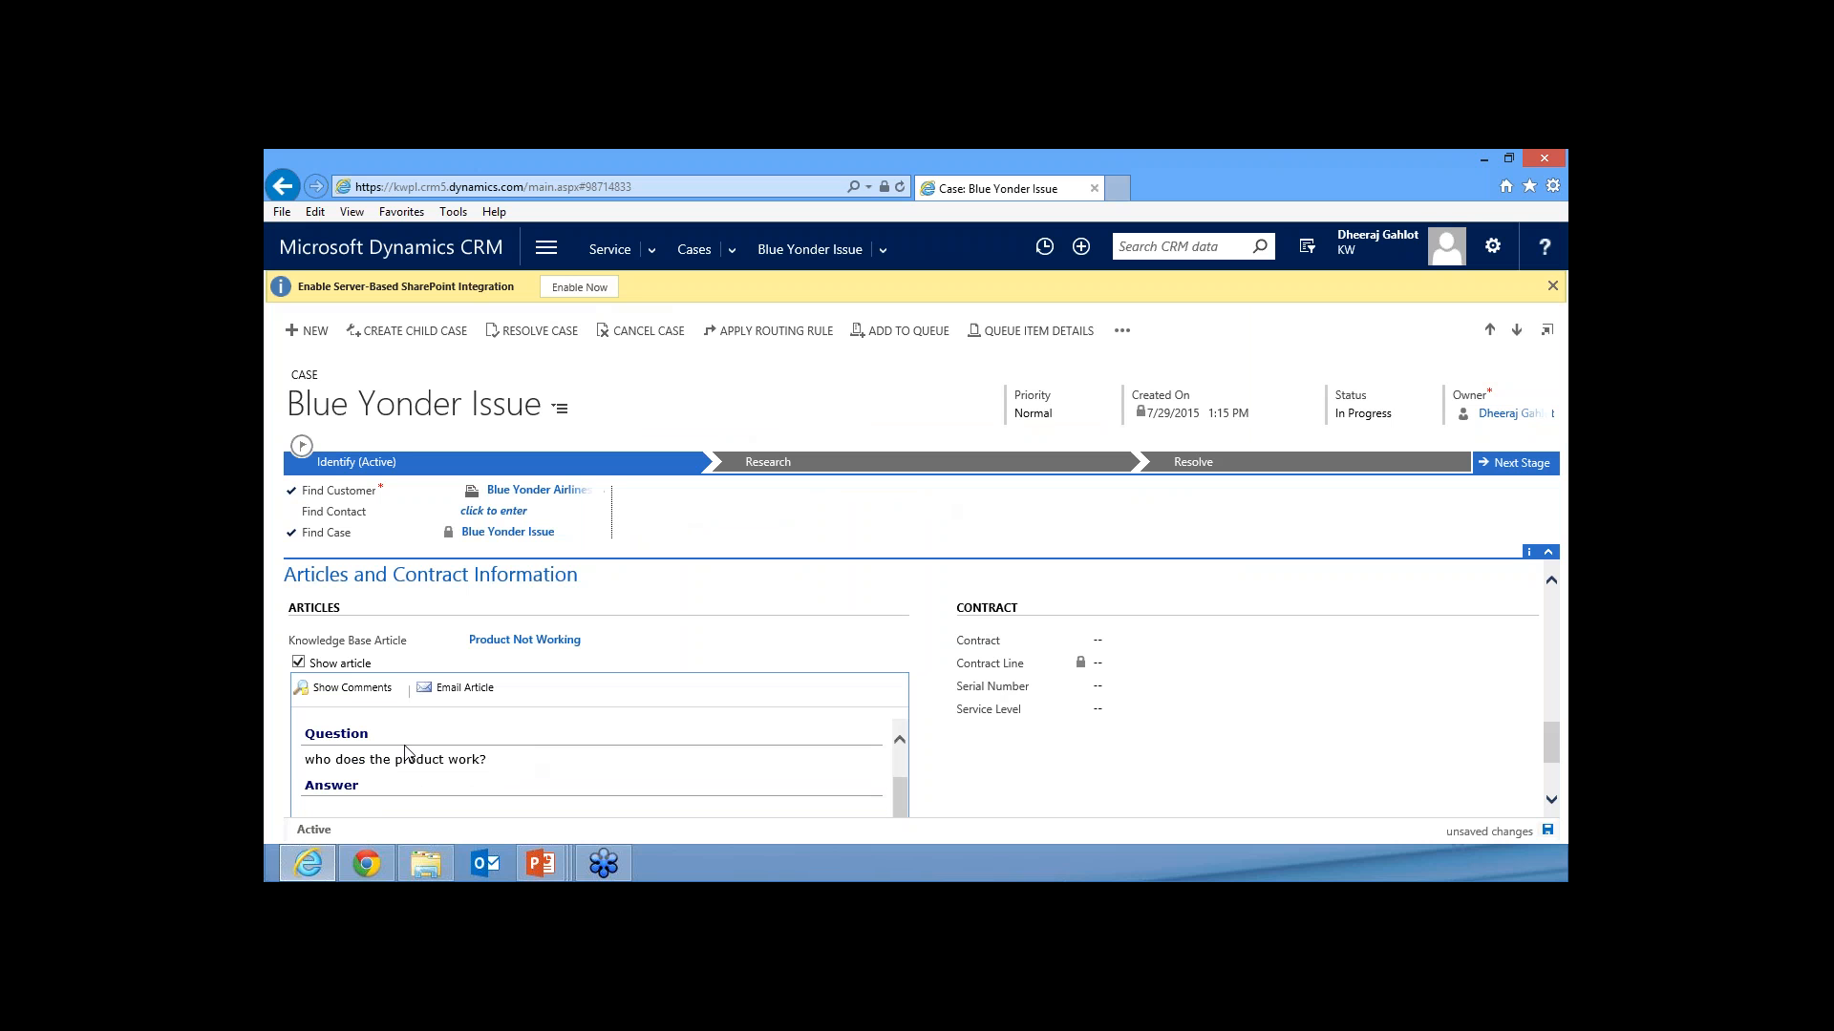
{"action": "scroll", "coordinate": [400, 756], "scroll_direction": "down", "scroll_amount": 1}
{"action": "scroll", "coordinate": [592, 764], "scroll_direction": "down", "scroll_amount": 1}
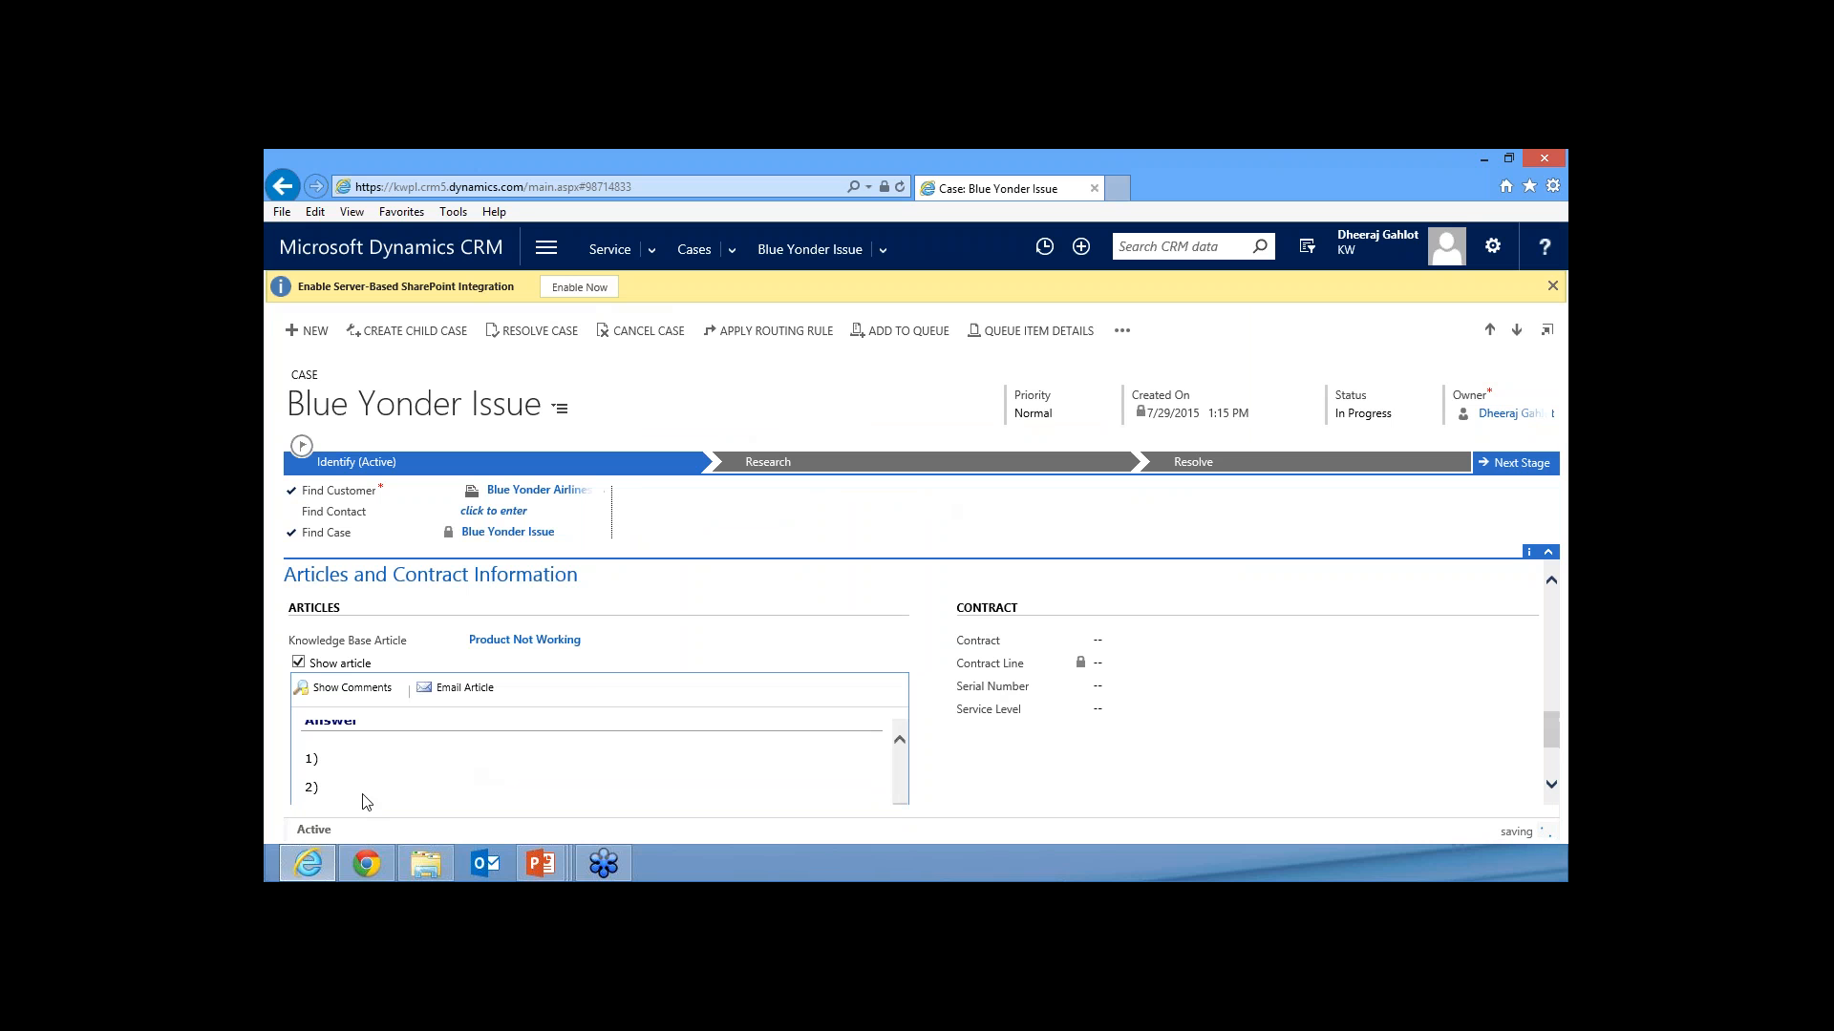
{"action": "scroll", "coordinate": [343, 802], "scroll_direction": "down", "scroll_amount": 2}
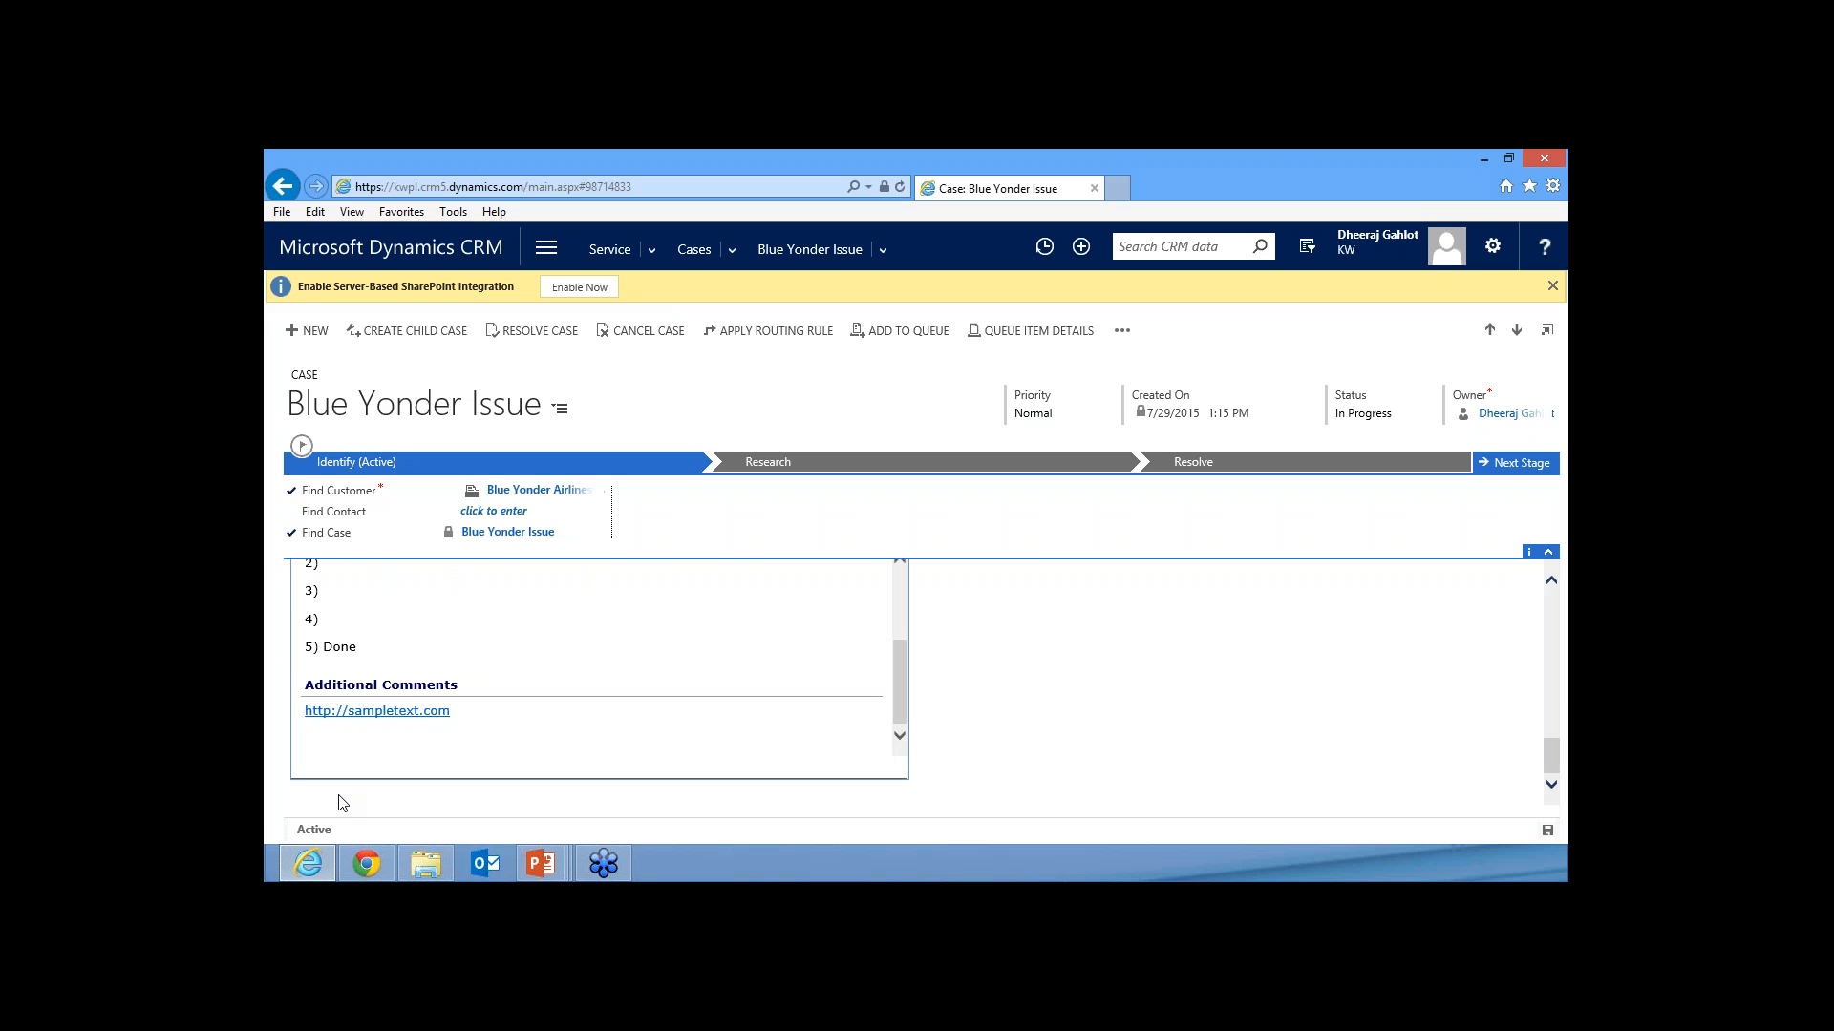
{"action": "scroll", "coordinate": [343, 802], "scroll_direction": "up", "scroll_amount": 4}
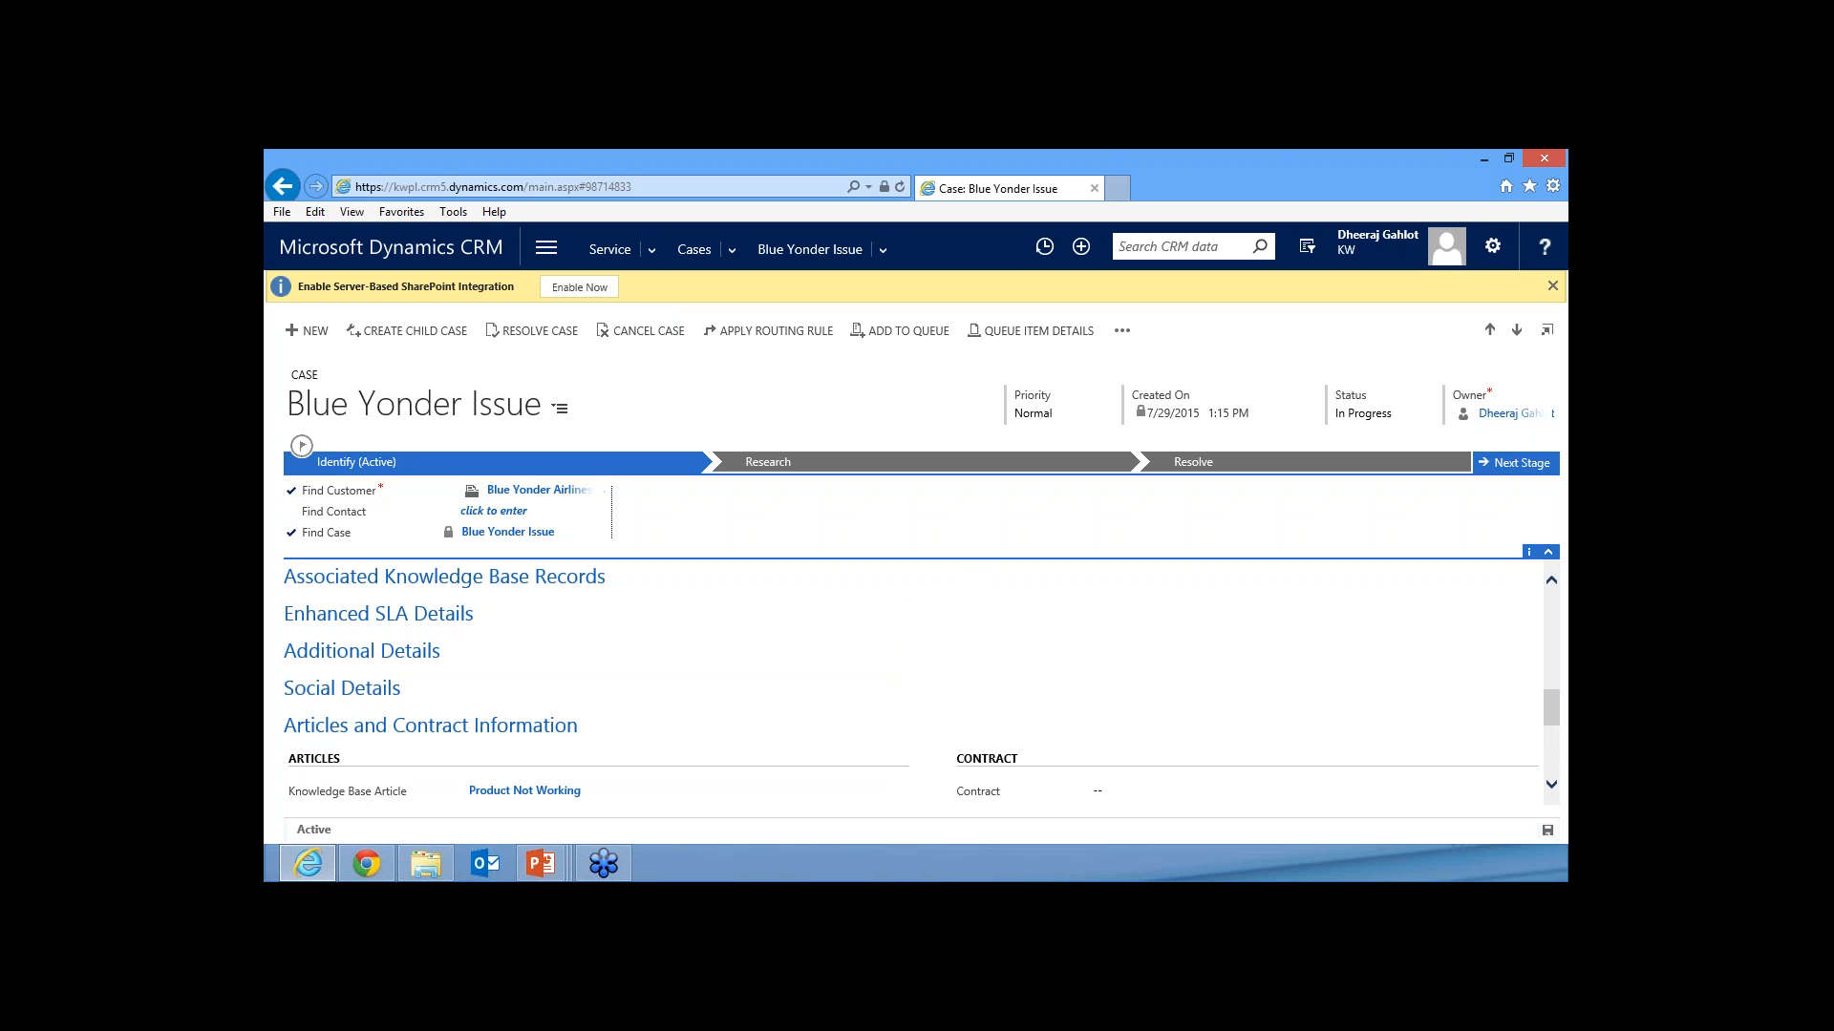
- Return to the Cases list and switch its view to "Active Cases Opened in the Last 7 days"
{"action": "left_click", "coordinate": [690, 261]}
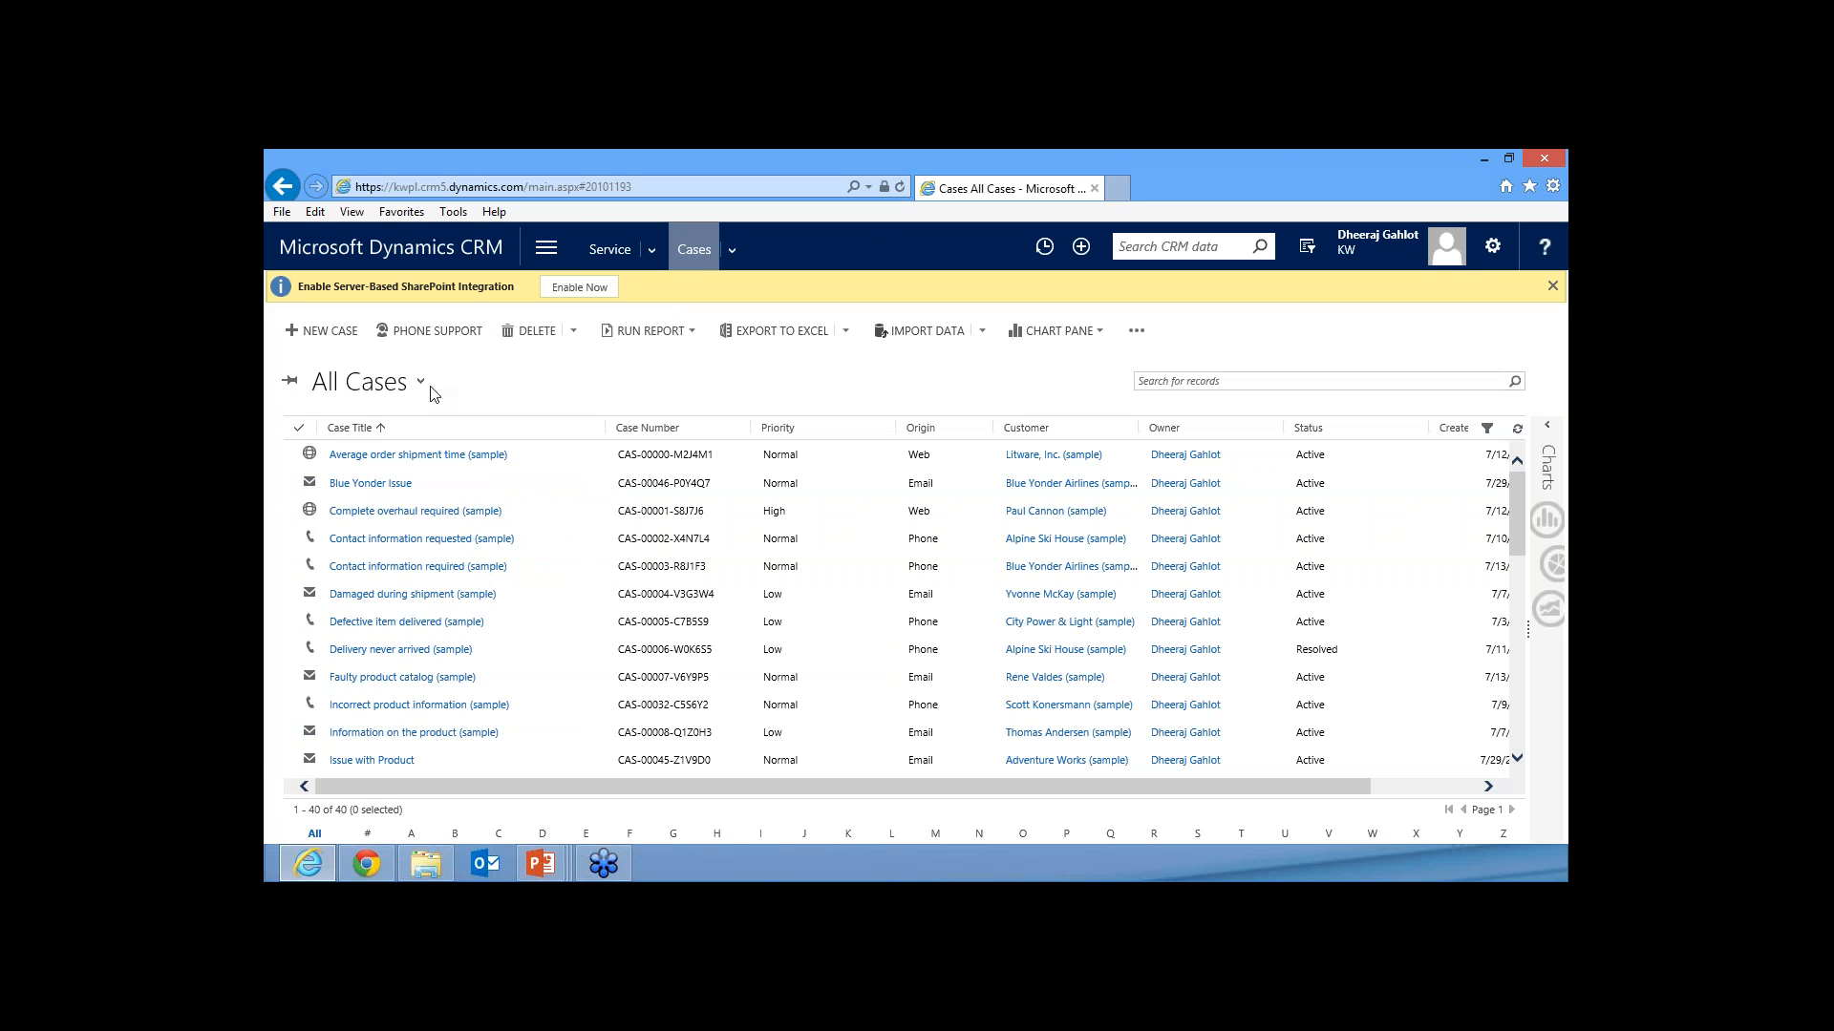
{"action": "left_click", "coordinate": [431, 388]}
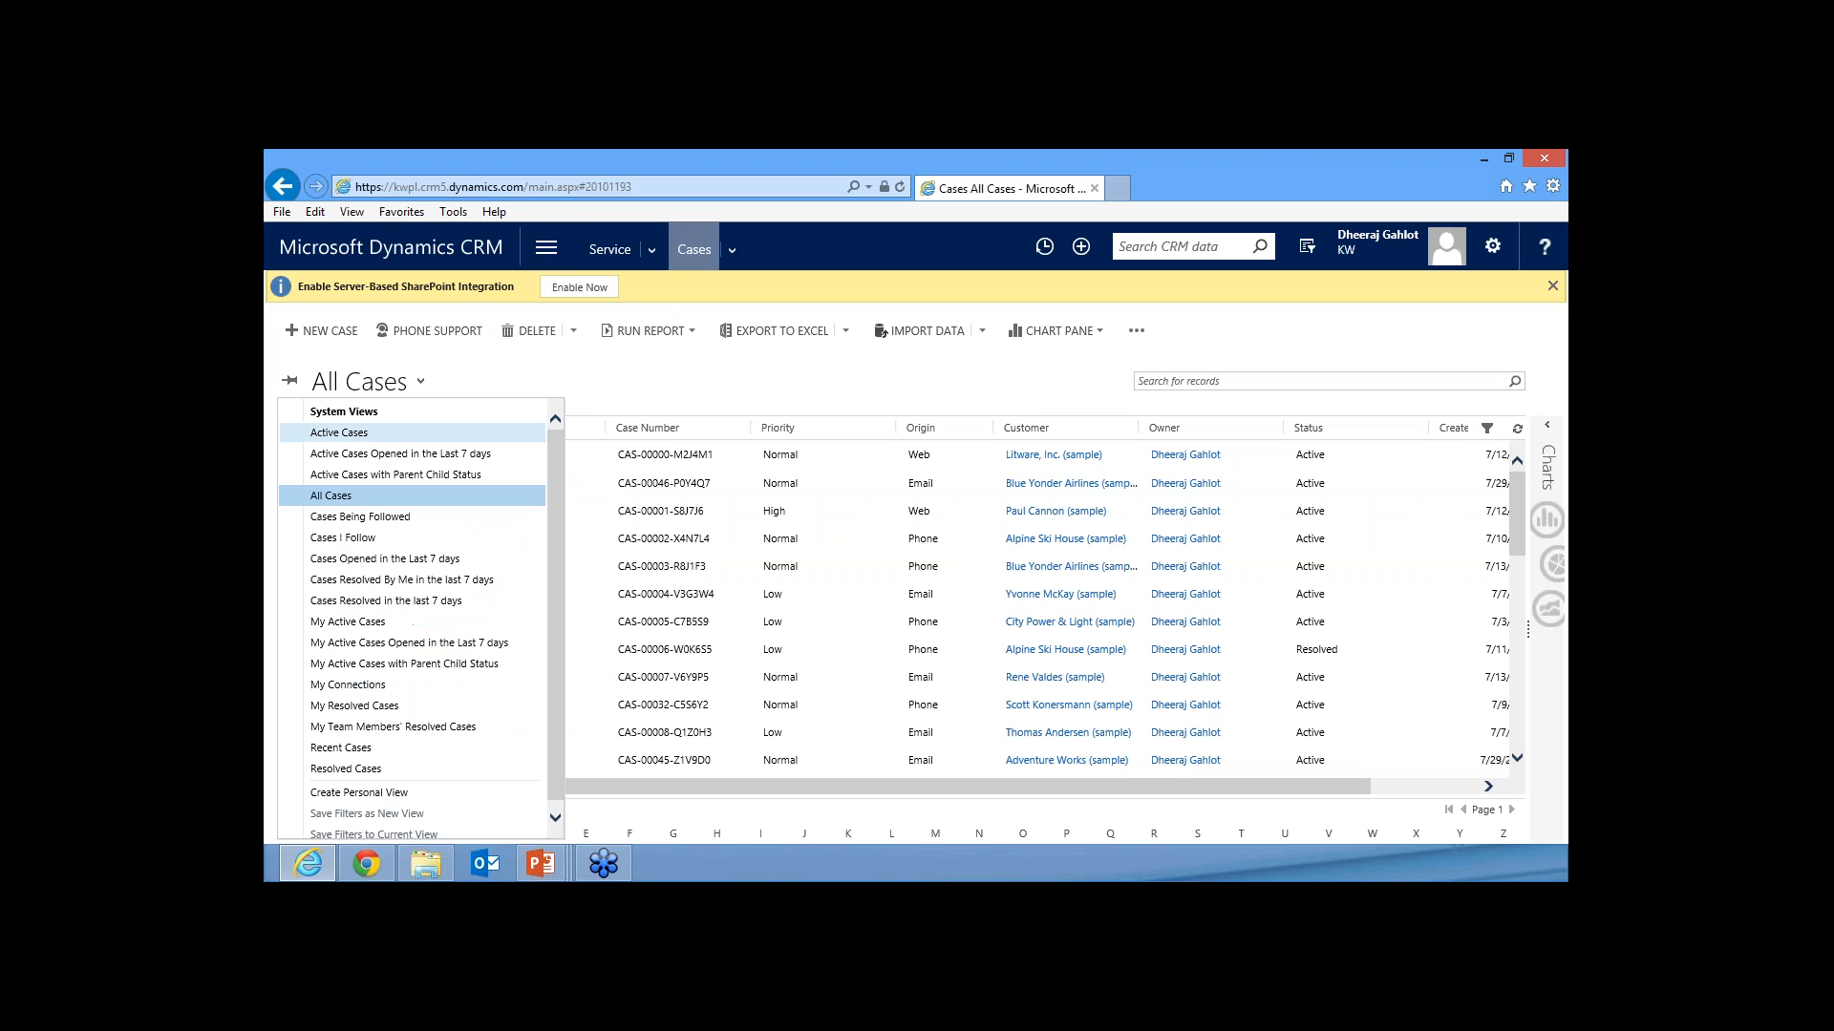
{"action": "left_click", "coordinate": [398, 455]}
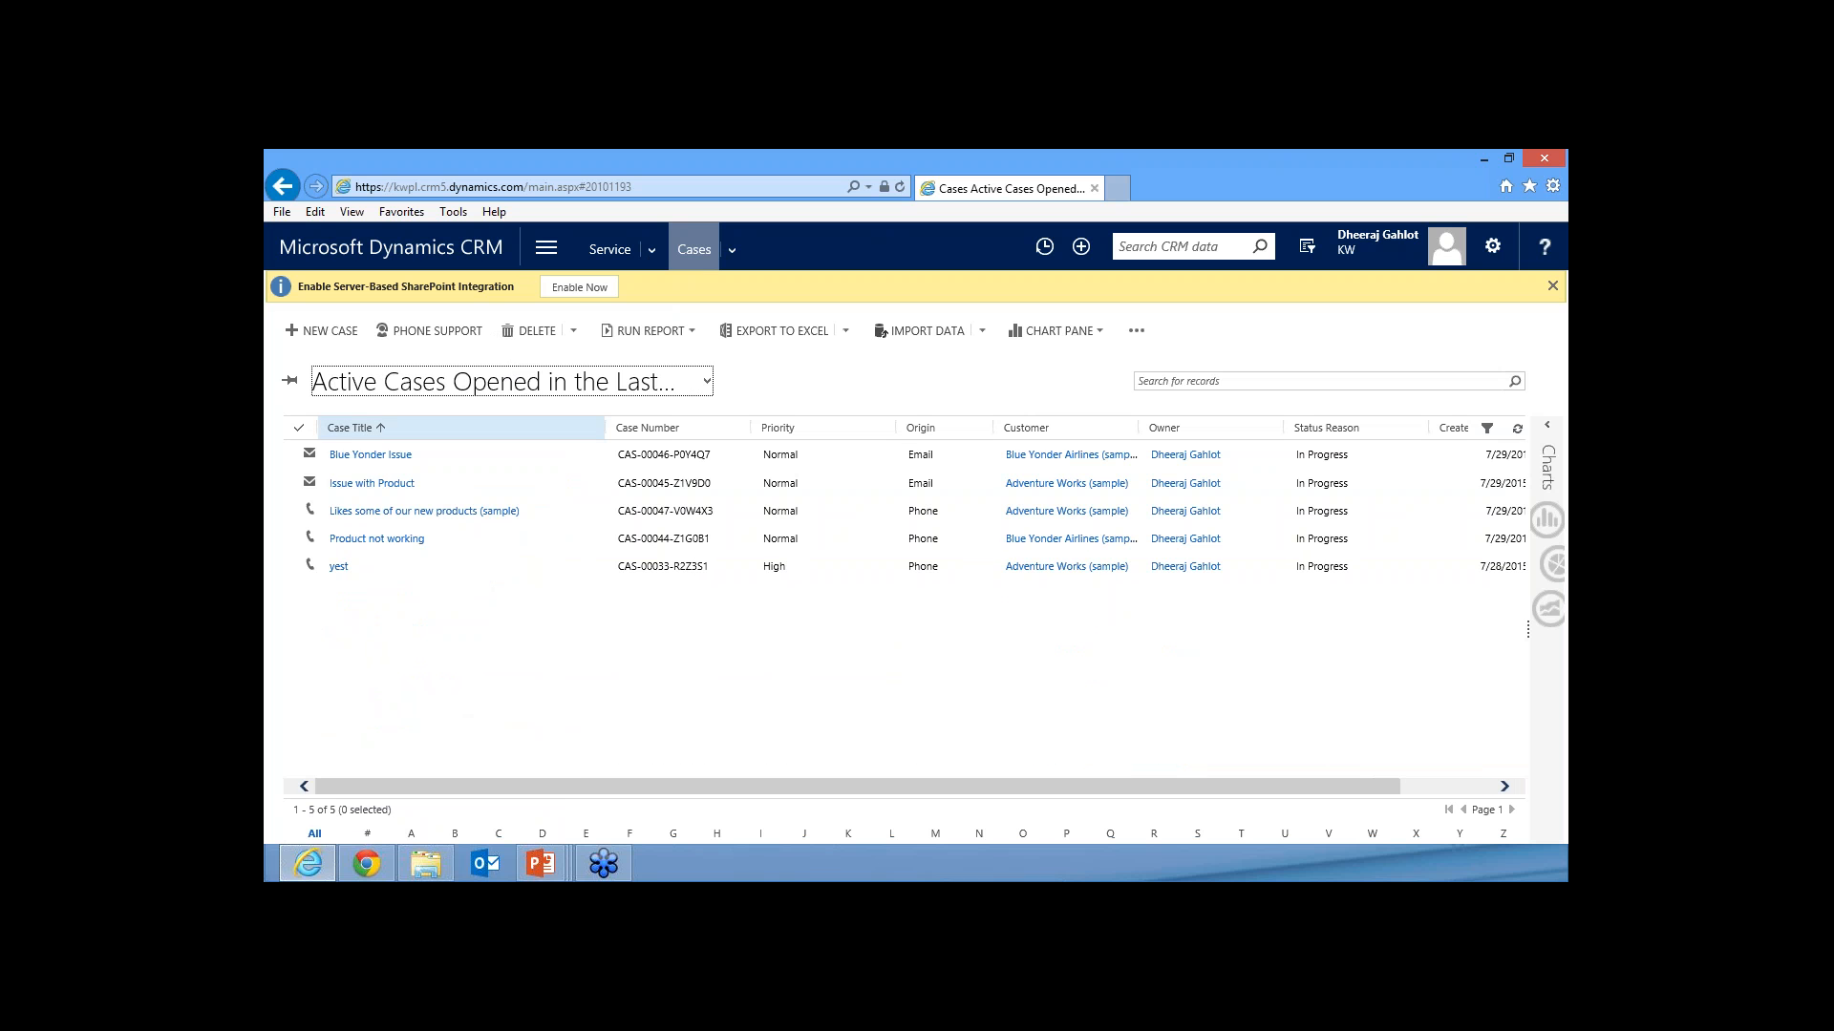
- Switch the Cases list to the "All Cases" view and browse the other available system views
{"action": "left_click", "coordinate": [704, 381]}
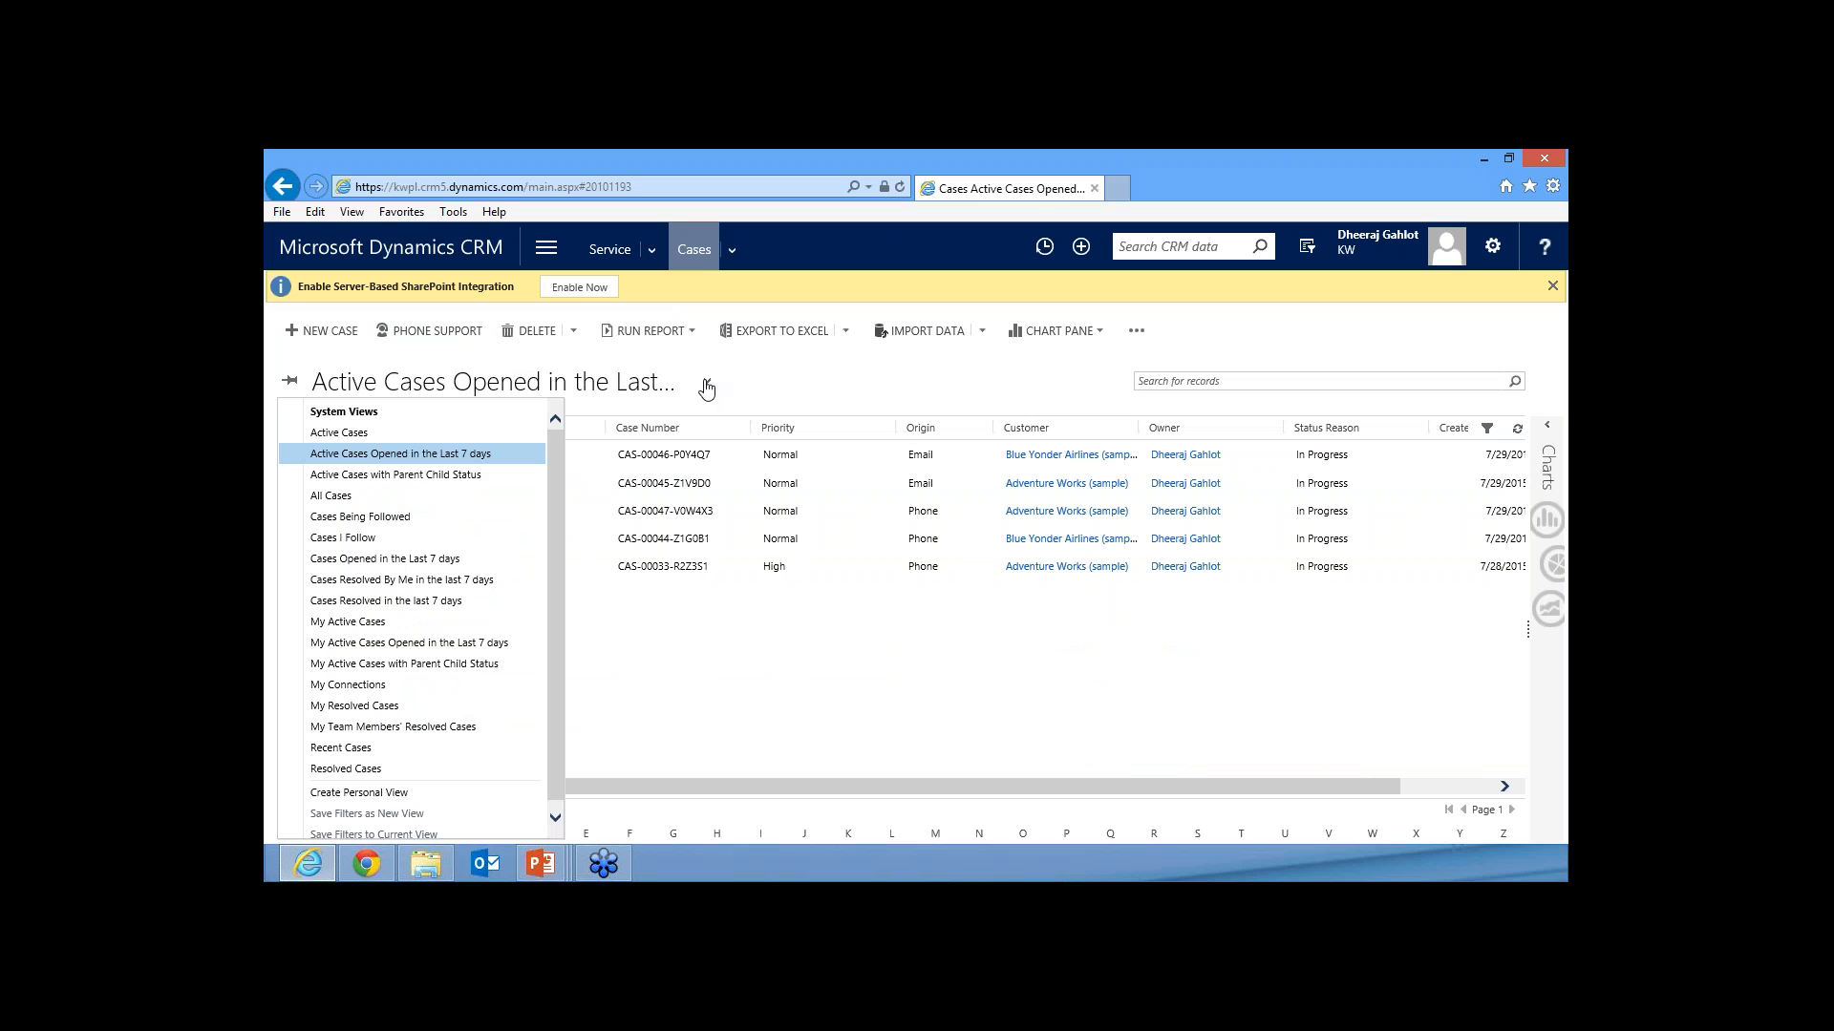
{"action": "left_click", "coordinate": [339, 496]}
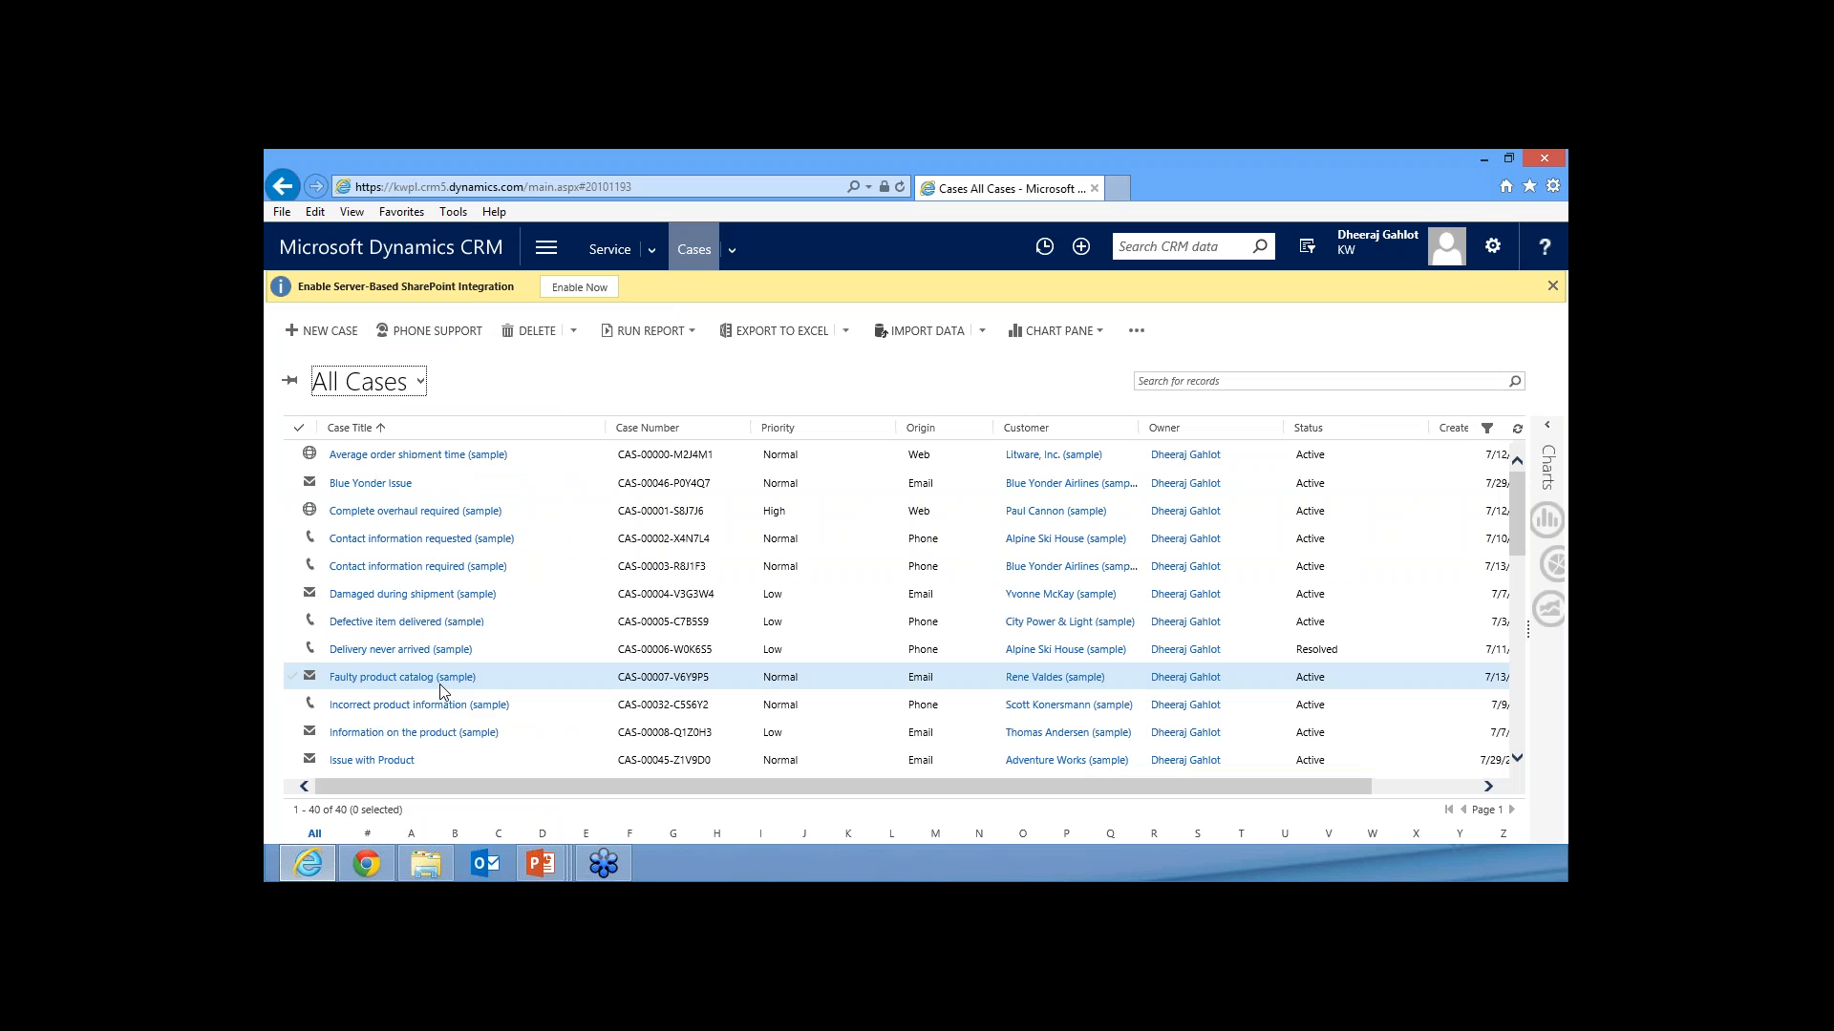
{"action": "left_click", "coordinate": [421, 382]}
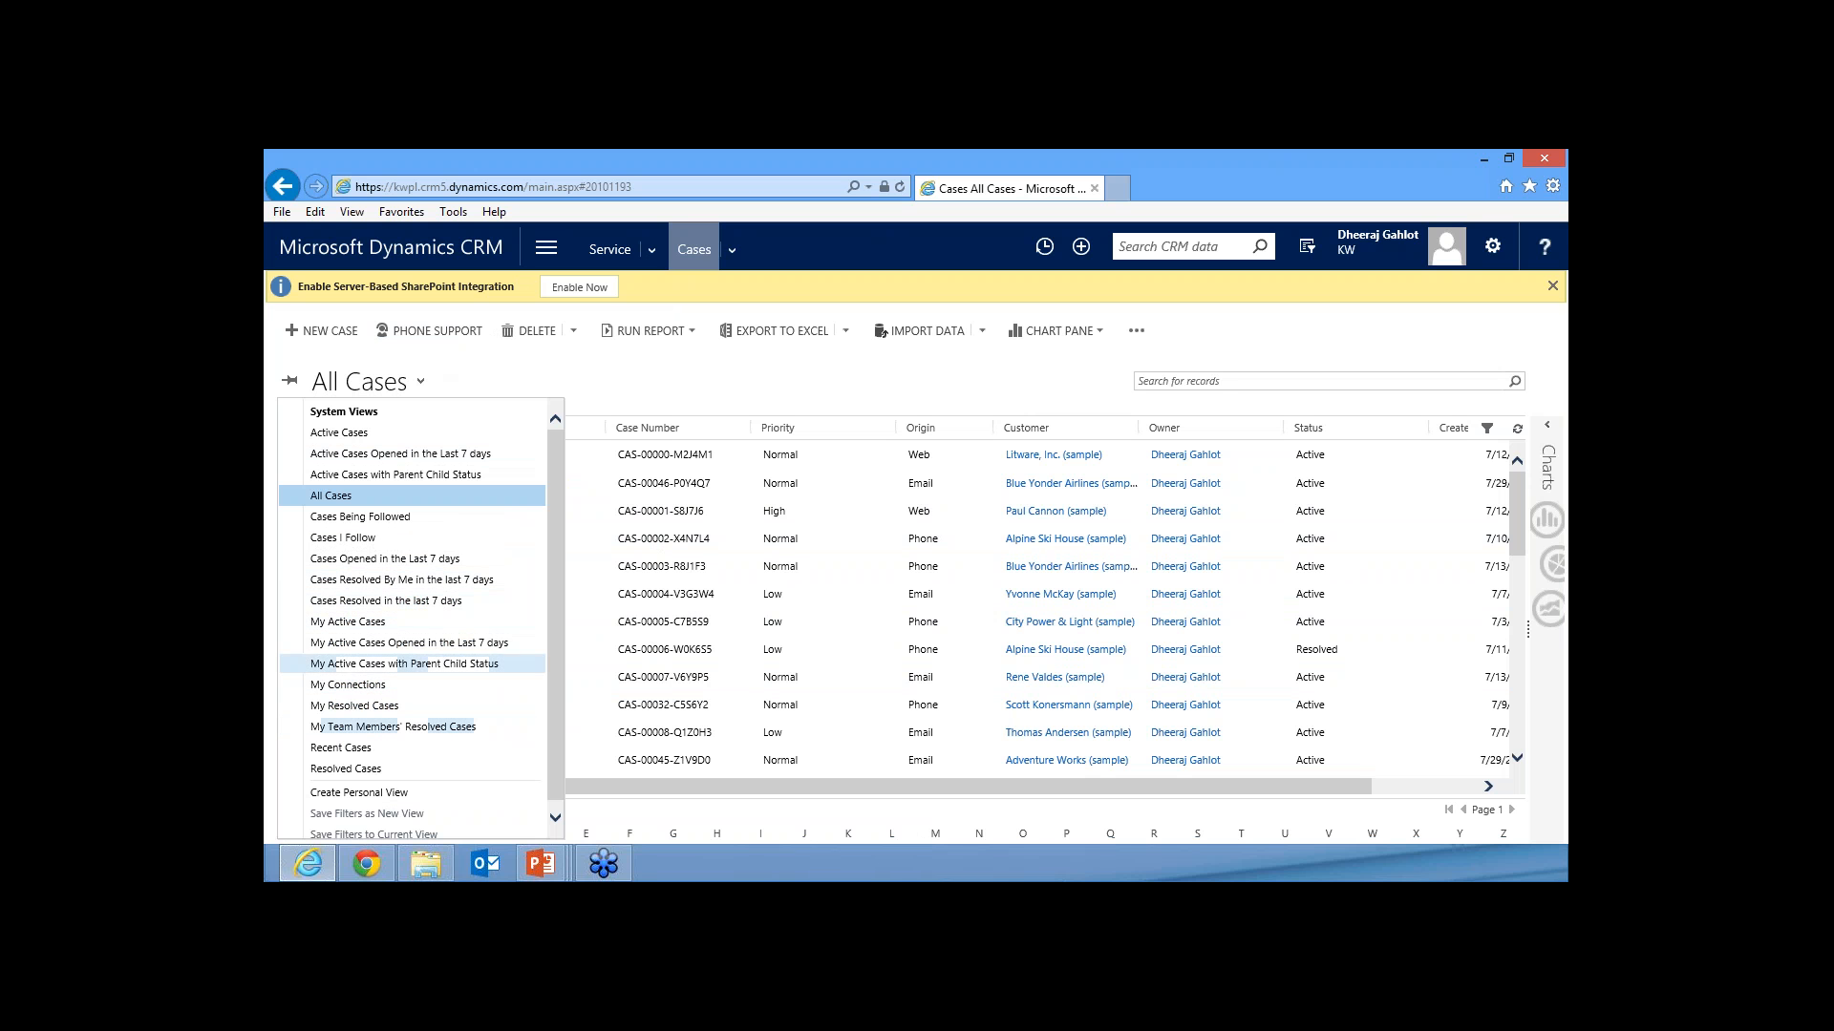
{"action": "left_click", "coordinate": [609, 389]}
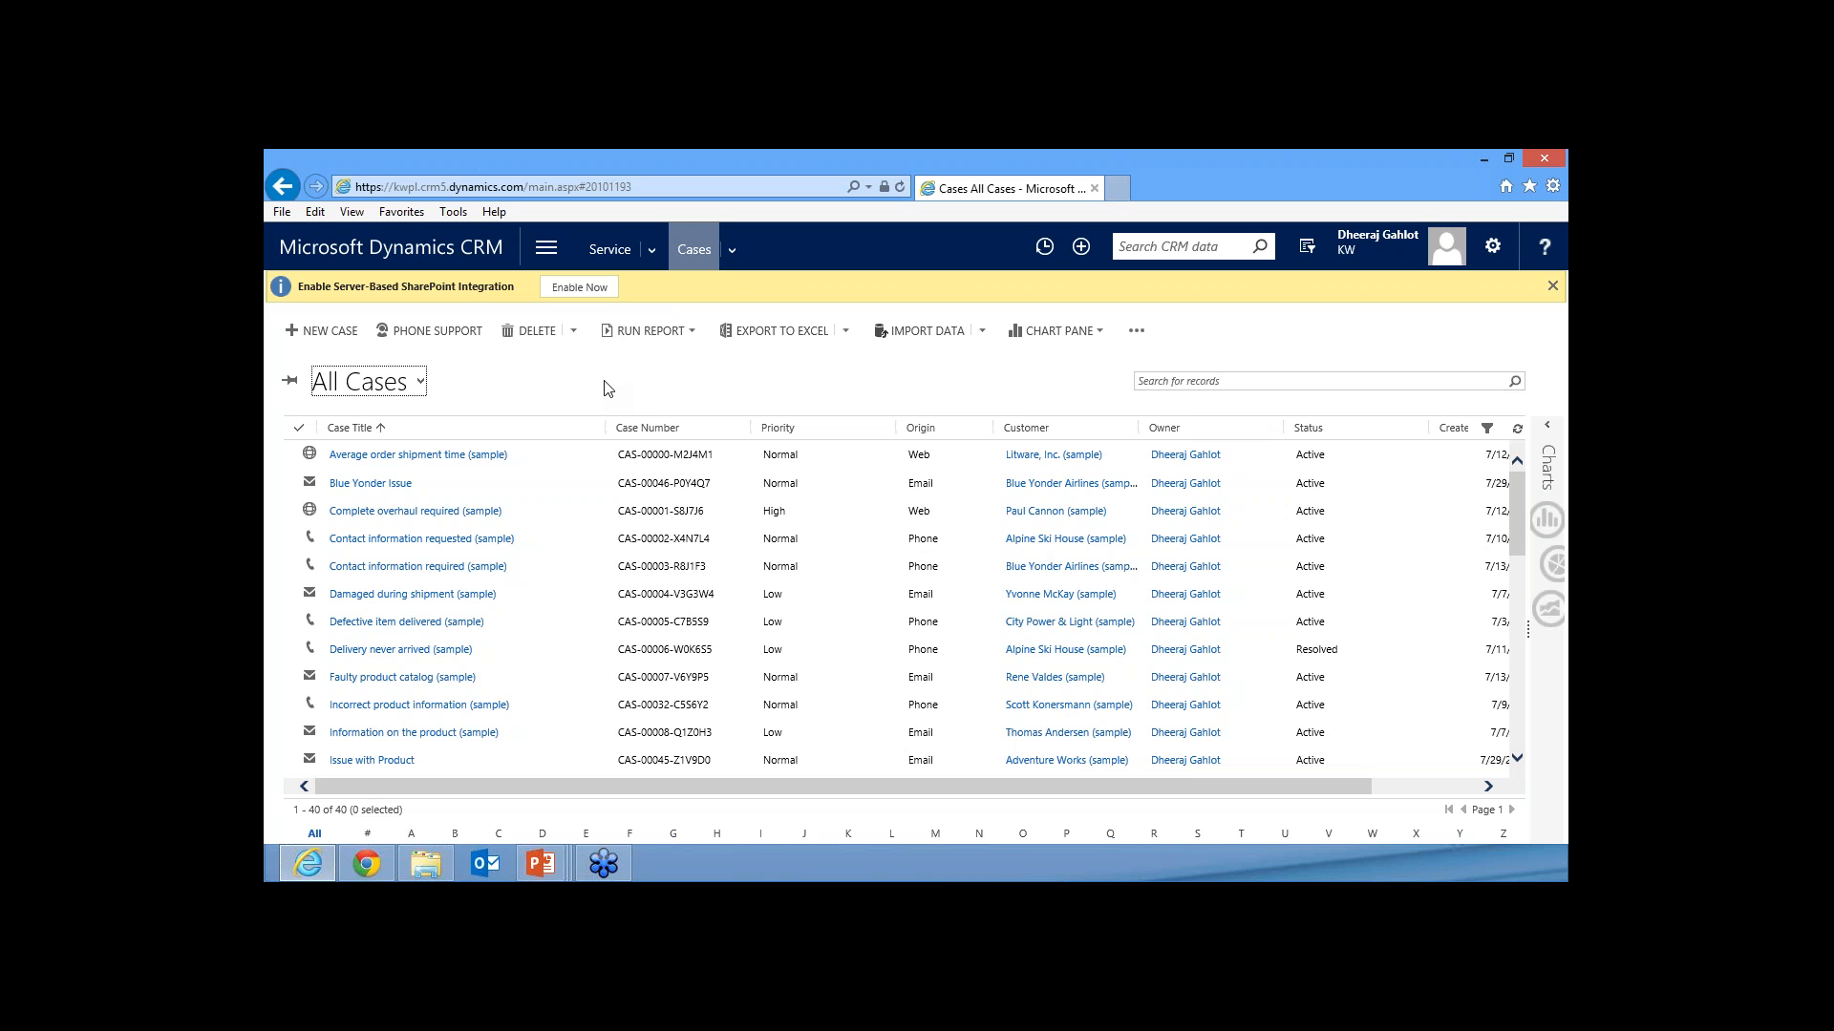
- Go to the Reports area of Service and show only the Service Reports view
{"action": "left_click", "coordinate": [652, 250]}
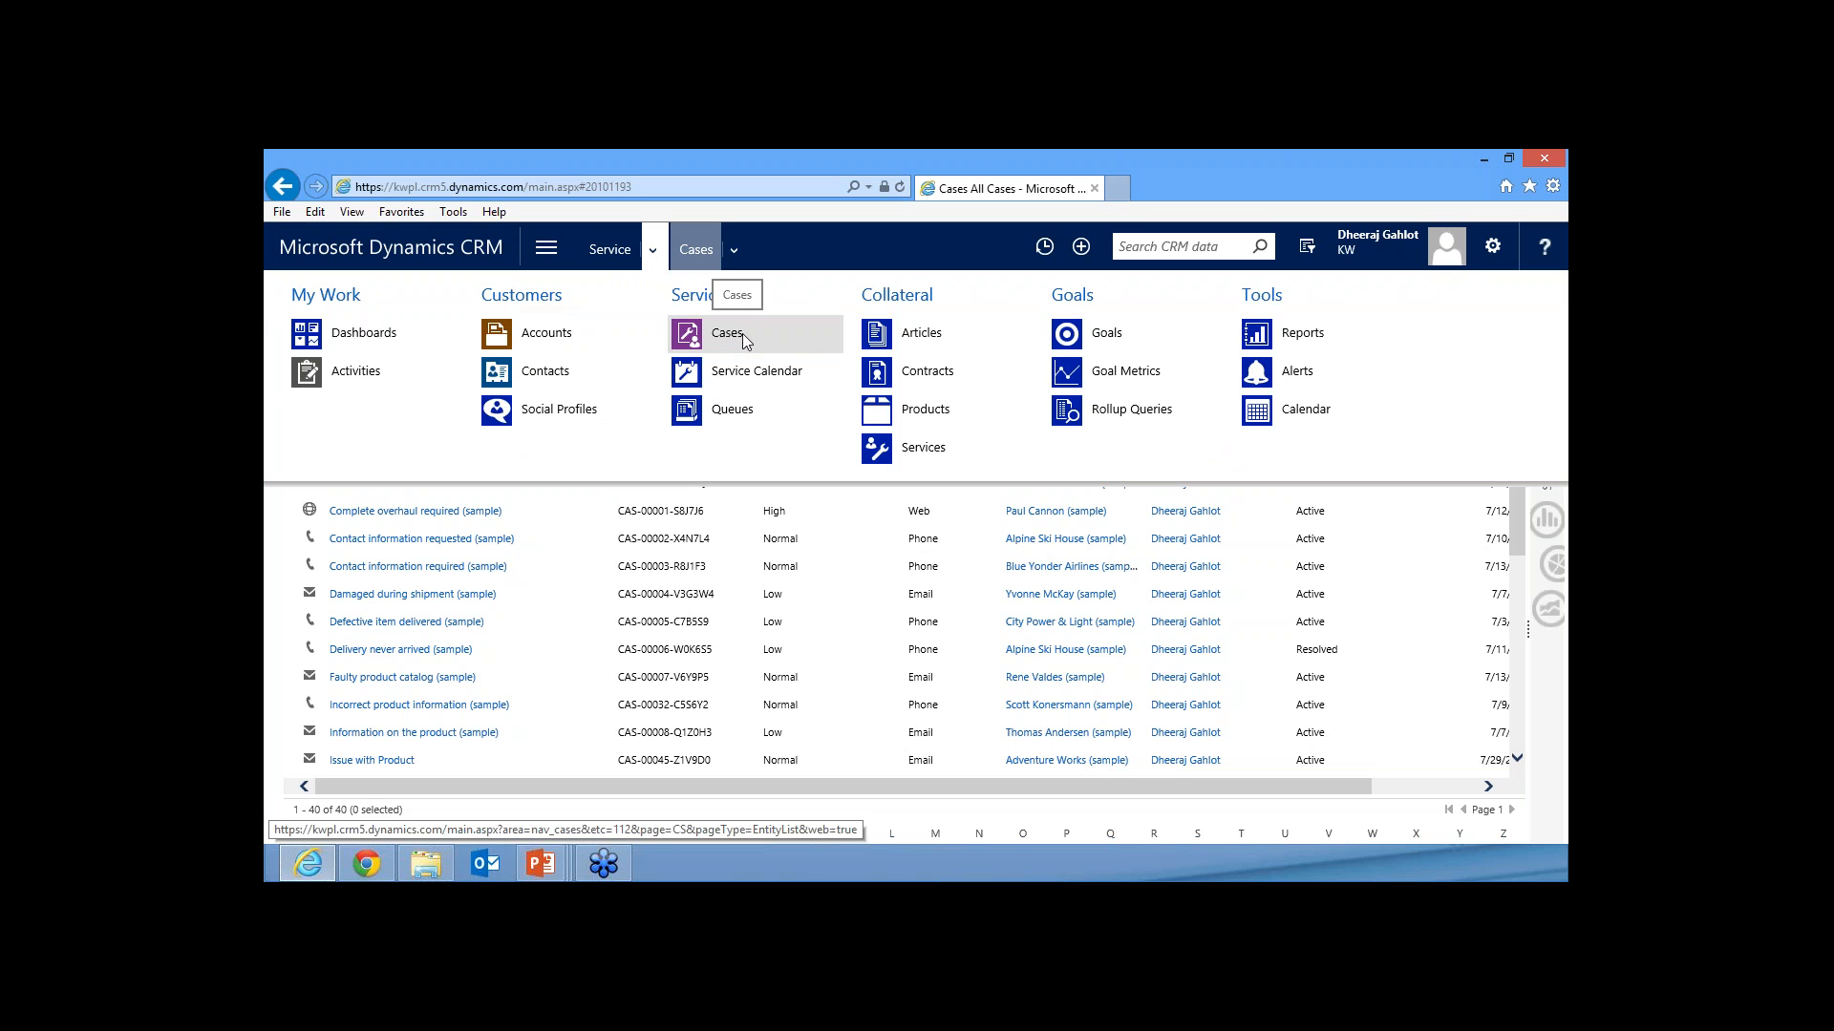
{"action": "left_click", "coordinate": [1284, 344]}
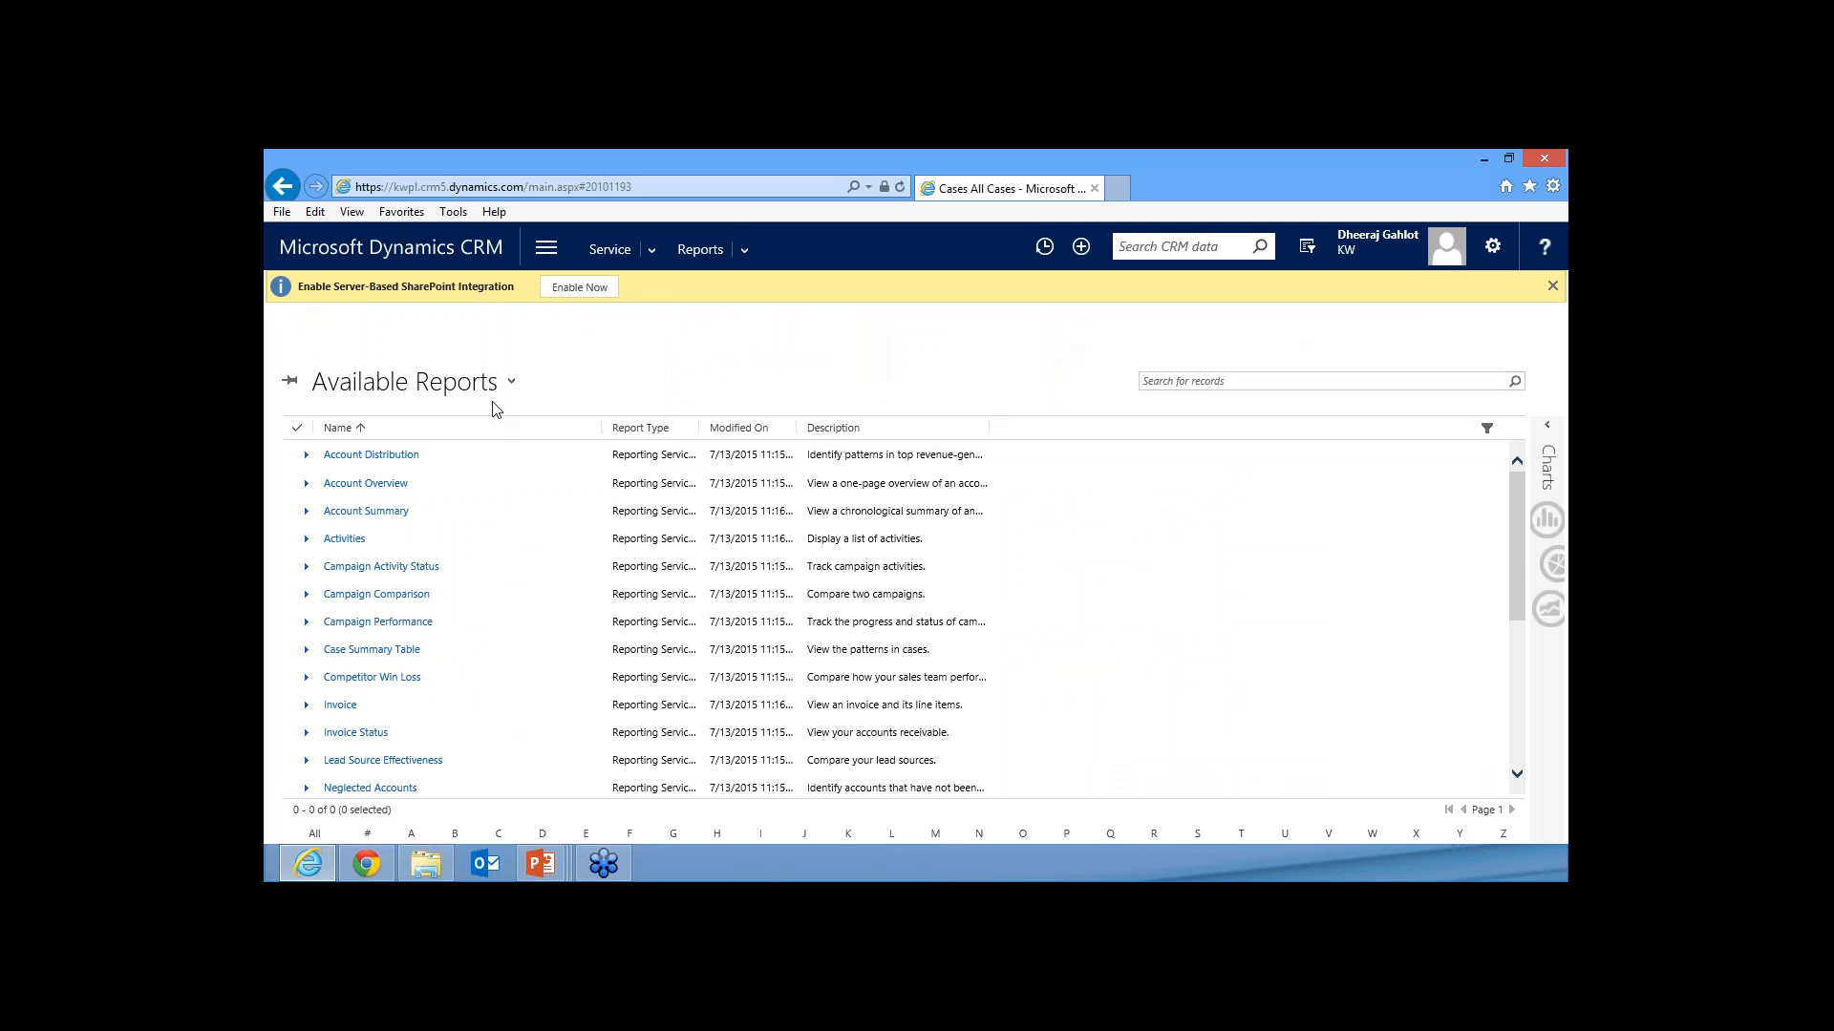
{"action": "left_click", "coordinate": [511, 382]}
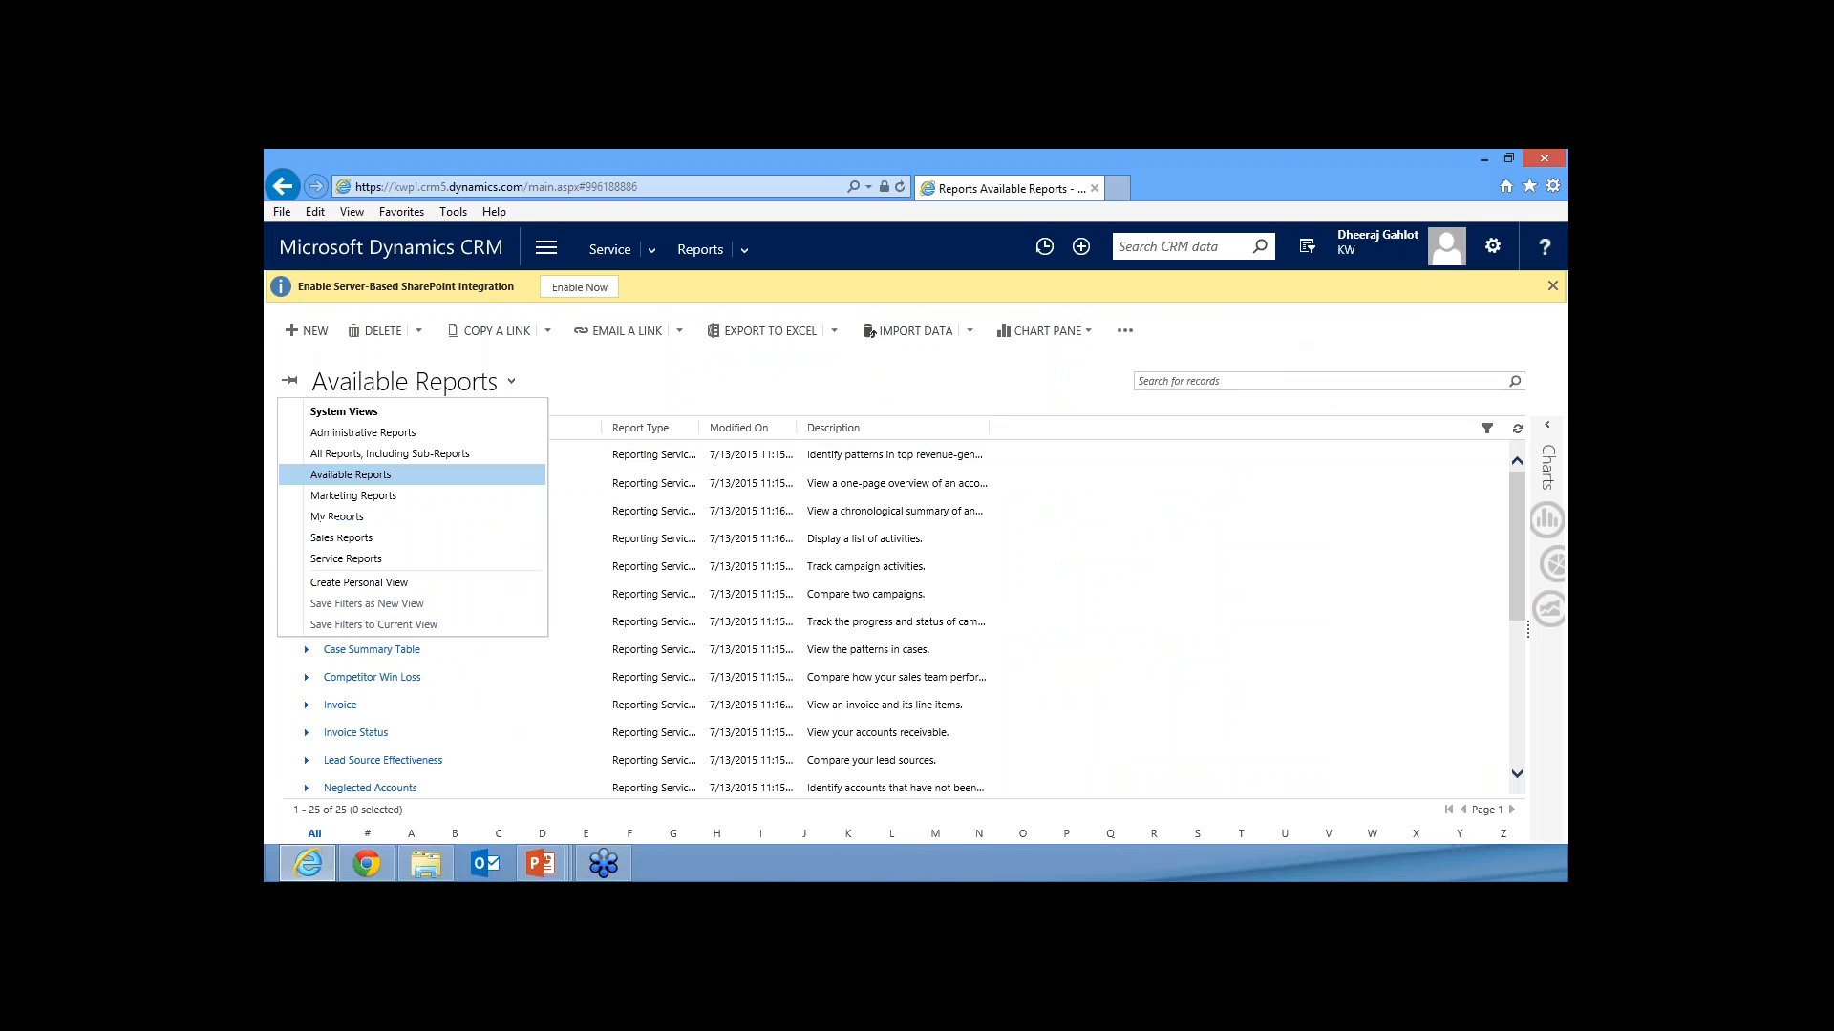
{"action": "left_click", "coordinate": [341, 562]}
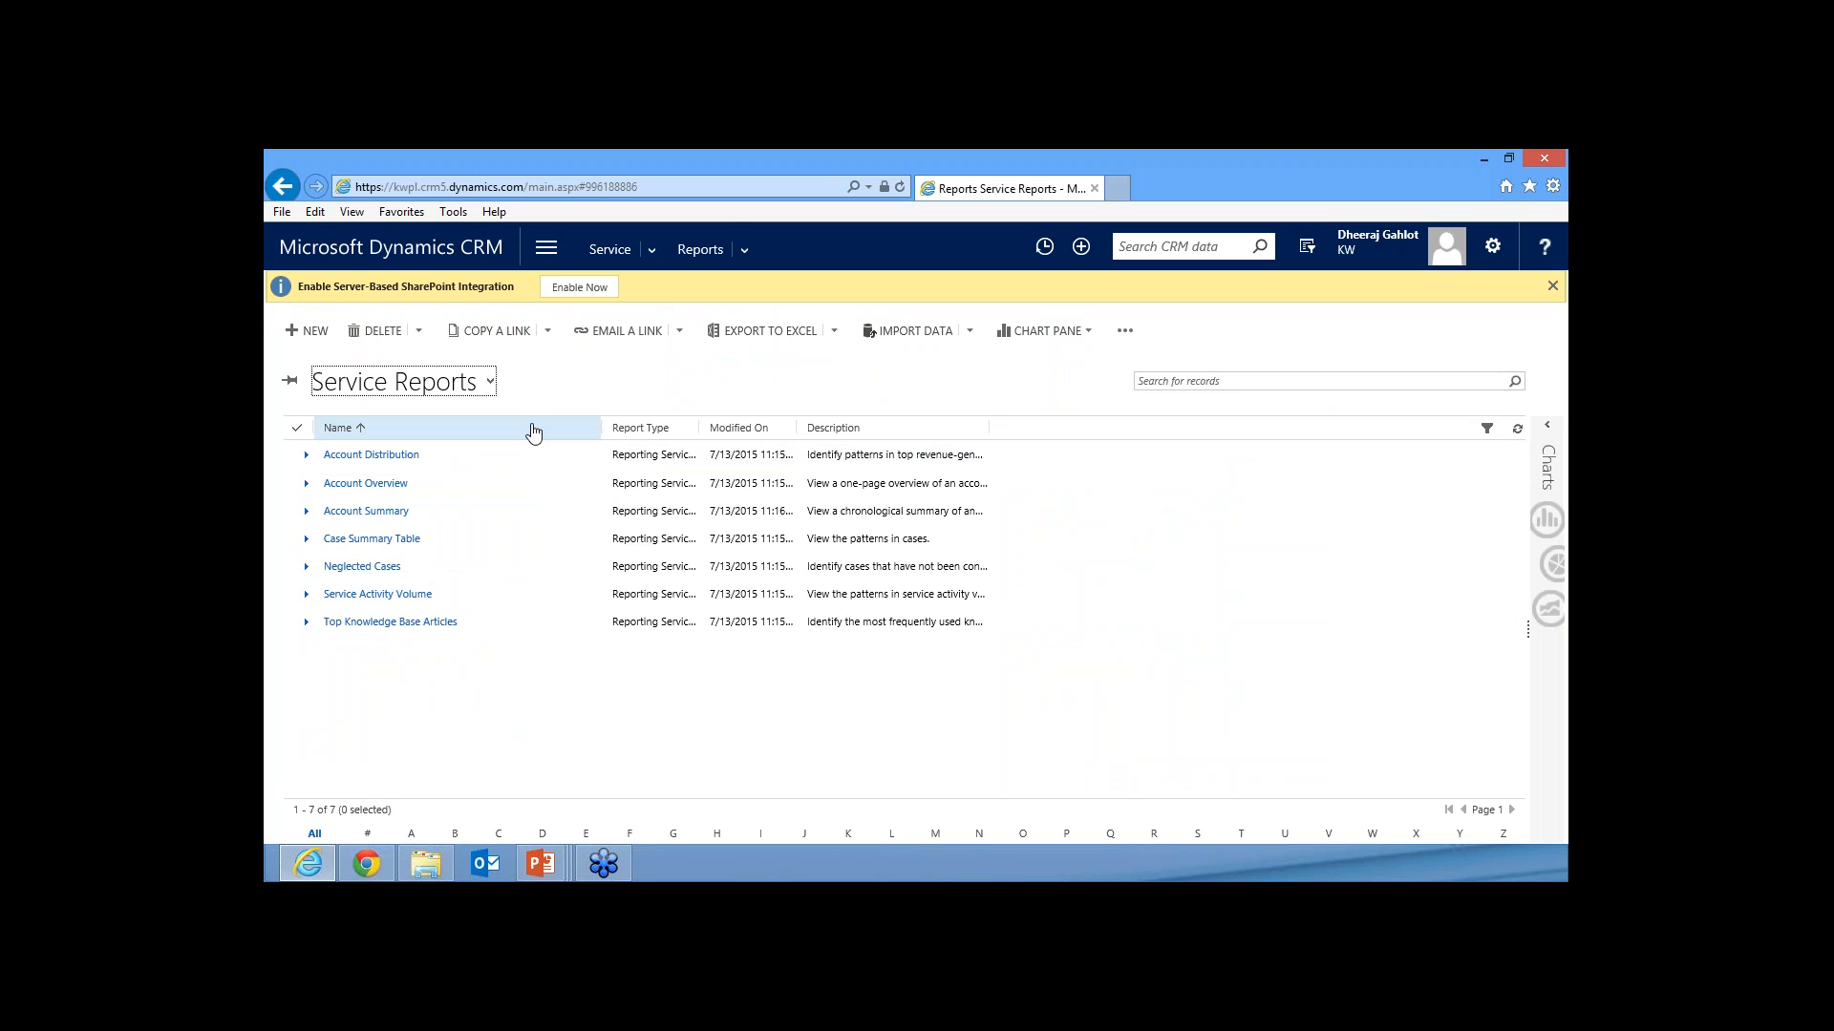
- Run the Case Summary Table report with all of its default filtering criteria cleared
{"action": "left_click", "coordinate": [374, 541]}
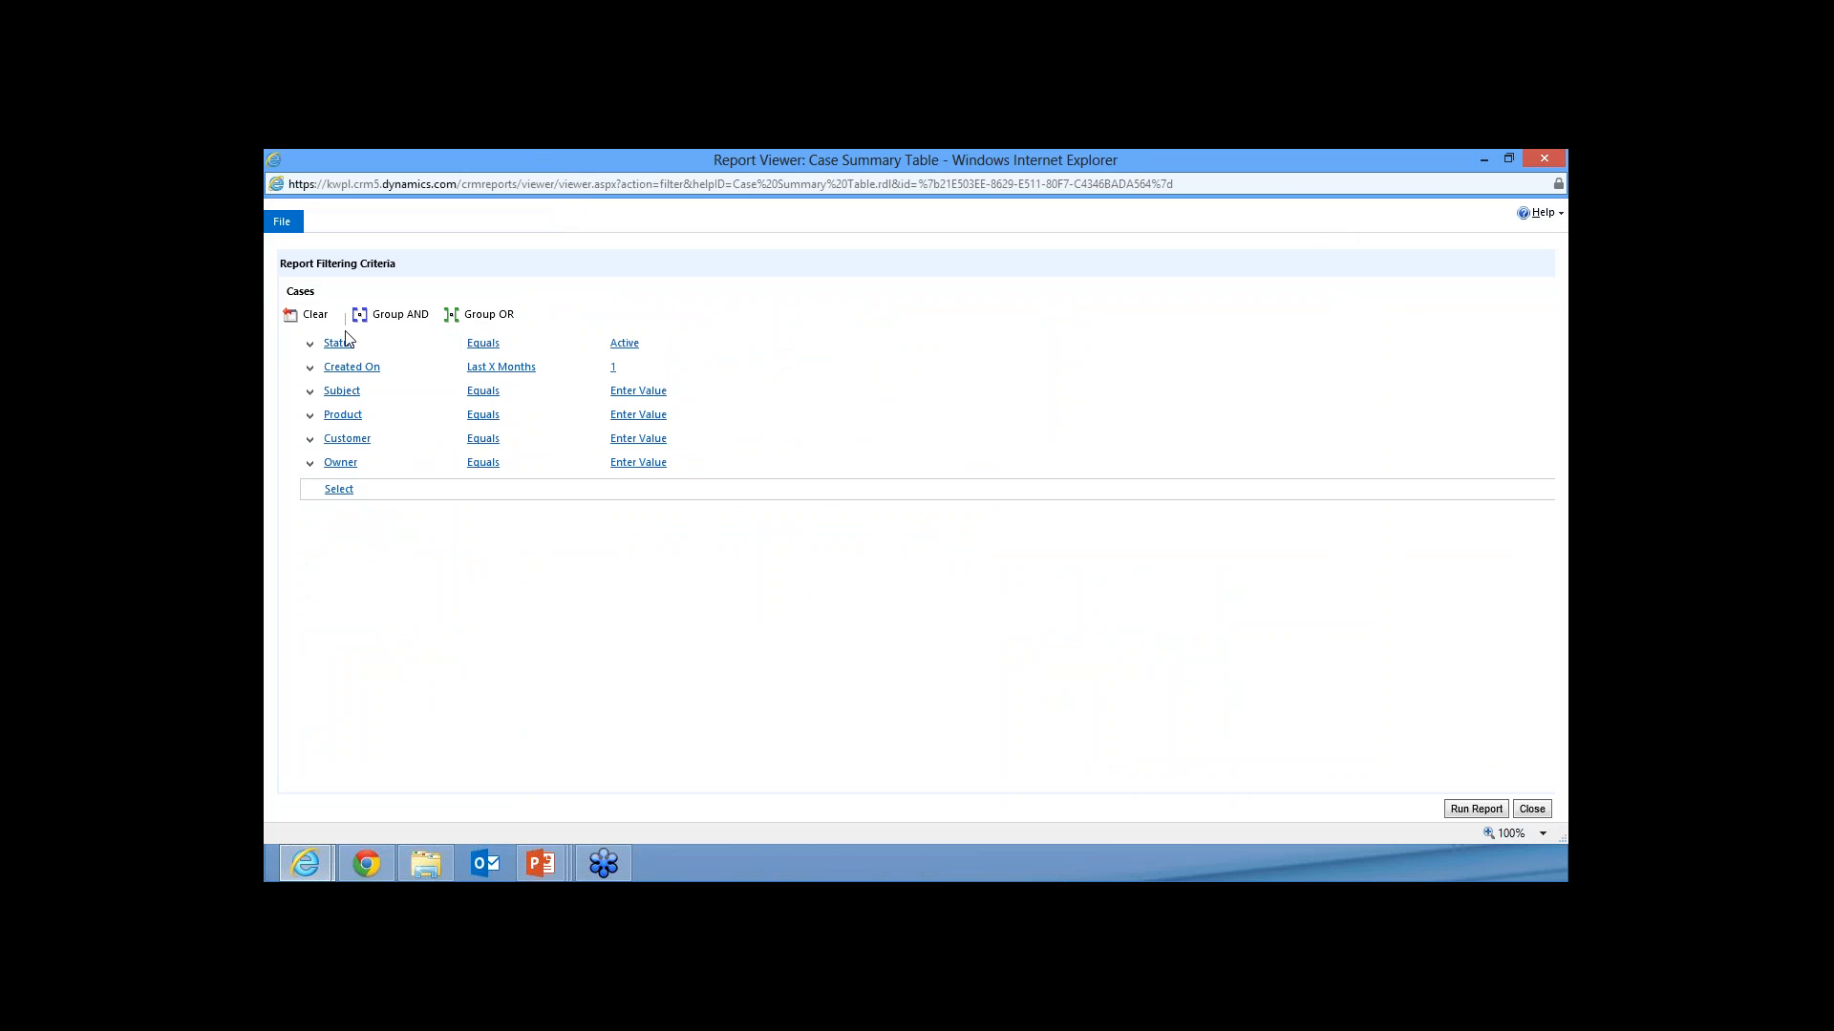
{"action": "left_click", "coordinate": [293, 315]}
{"action": "left_click", "coordinate": [1477, 810]}
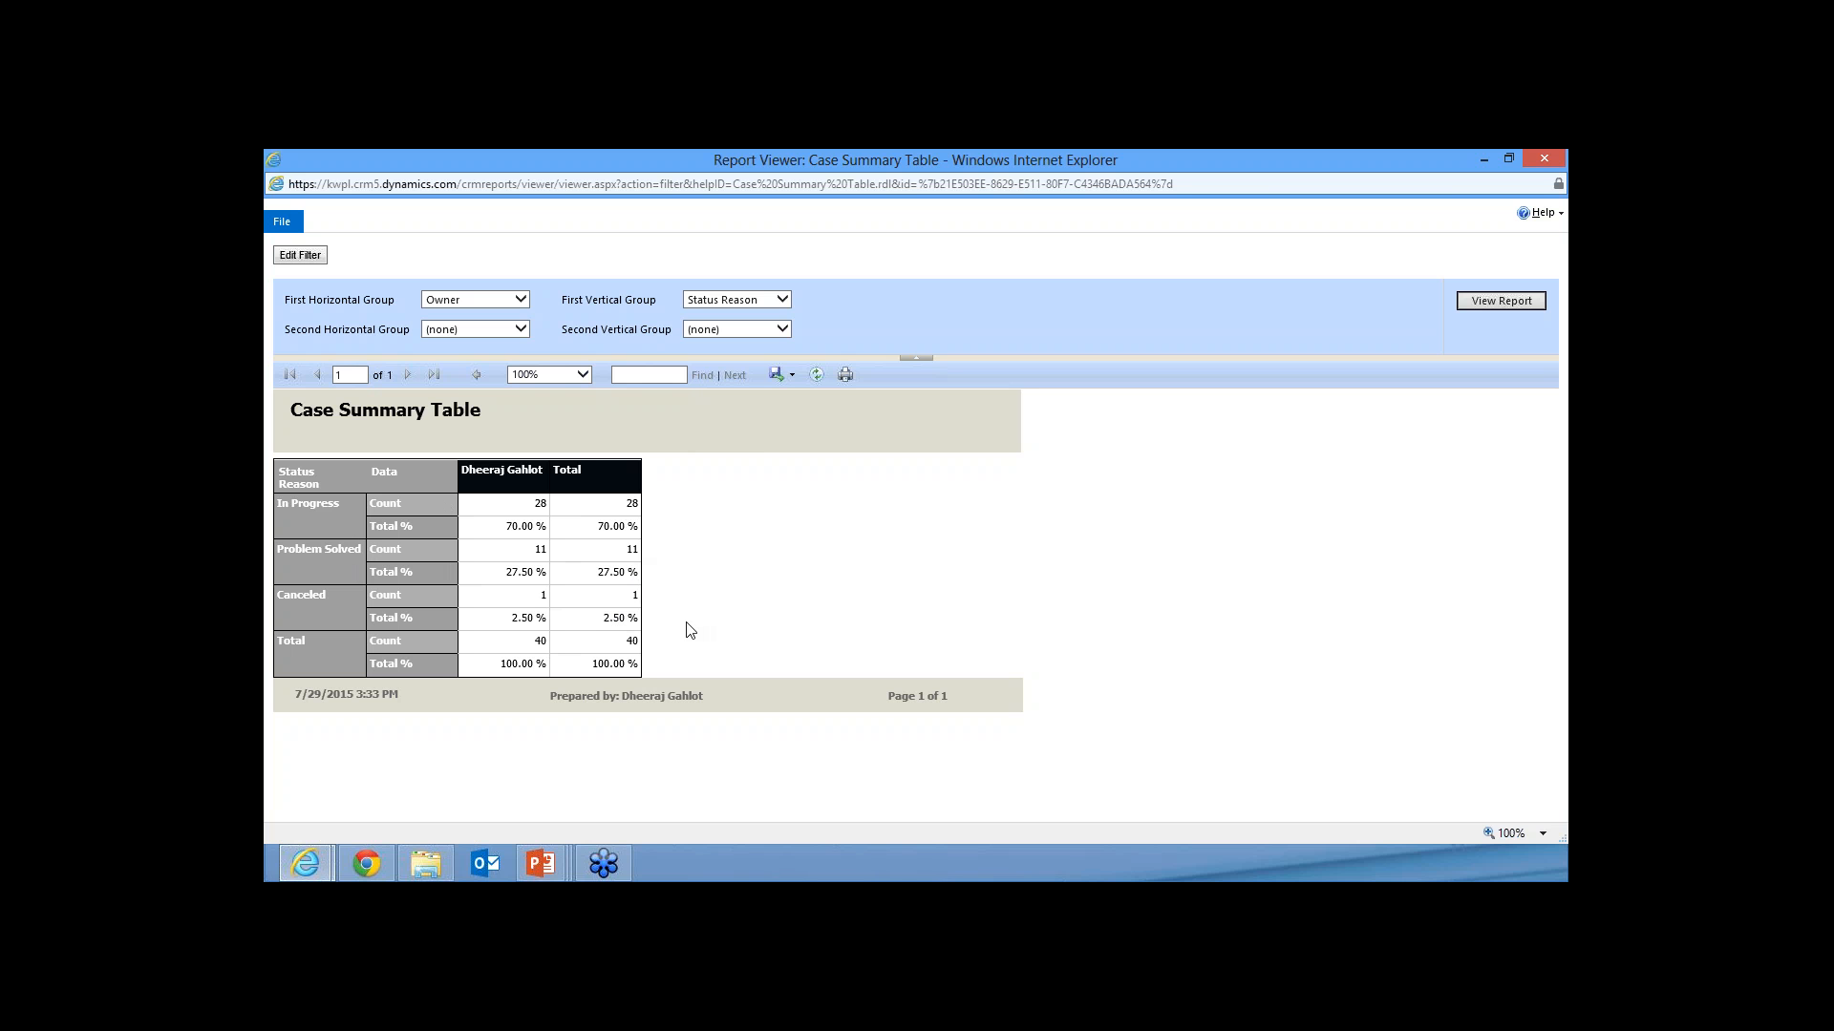
- Group the Case Summary Table horizontally by Customer and vertically by Priority, and regenerate the report
{"action": "left_click", "coordinate": [507, 300]}
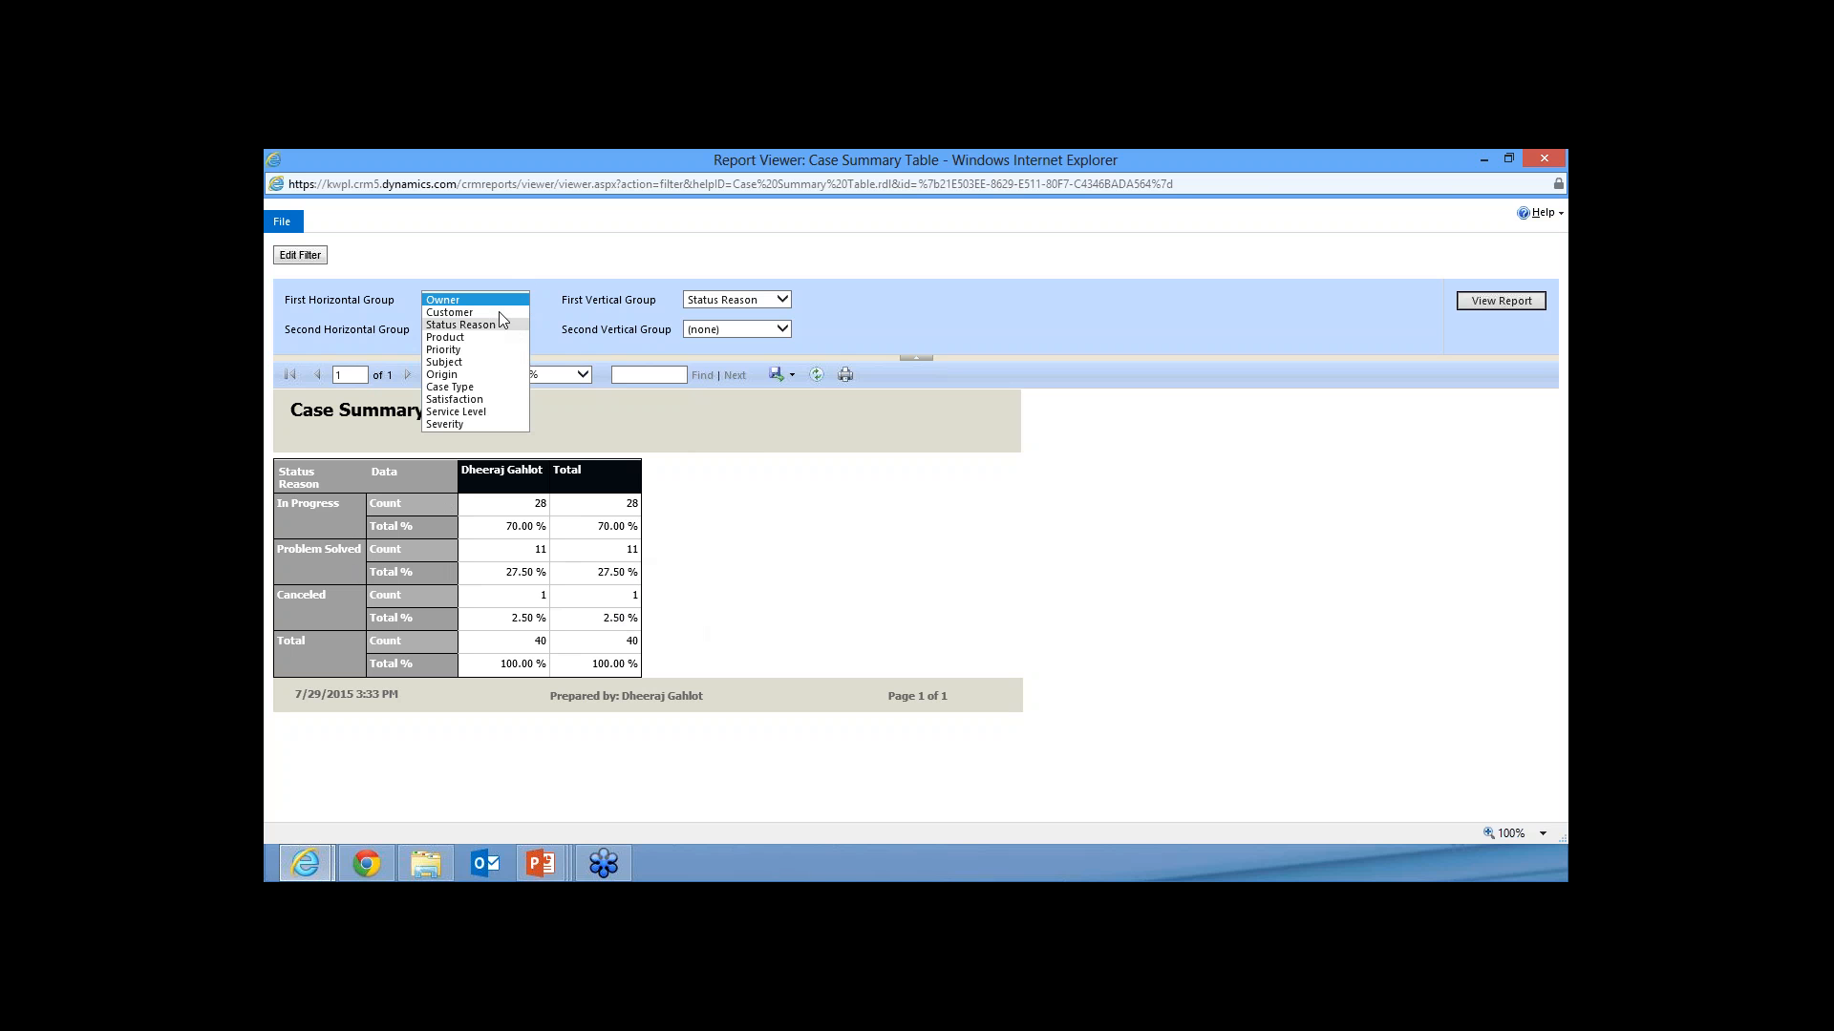
{"action": "left_click", "coordinate": [489, 313]}
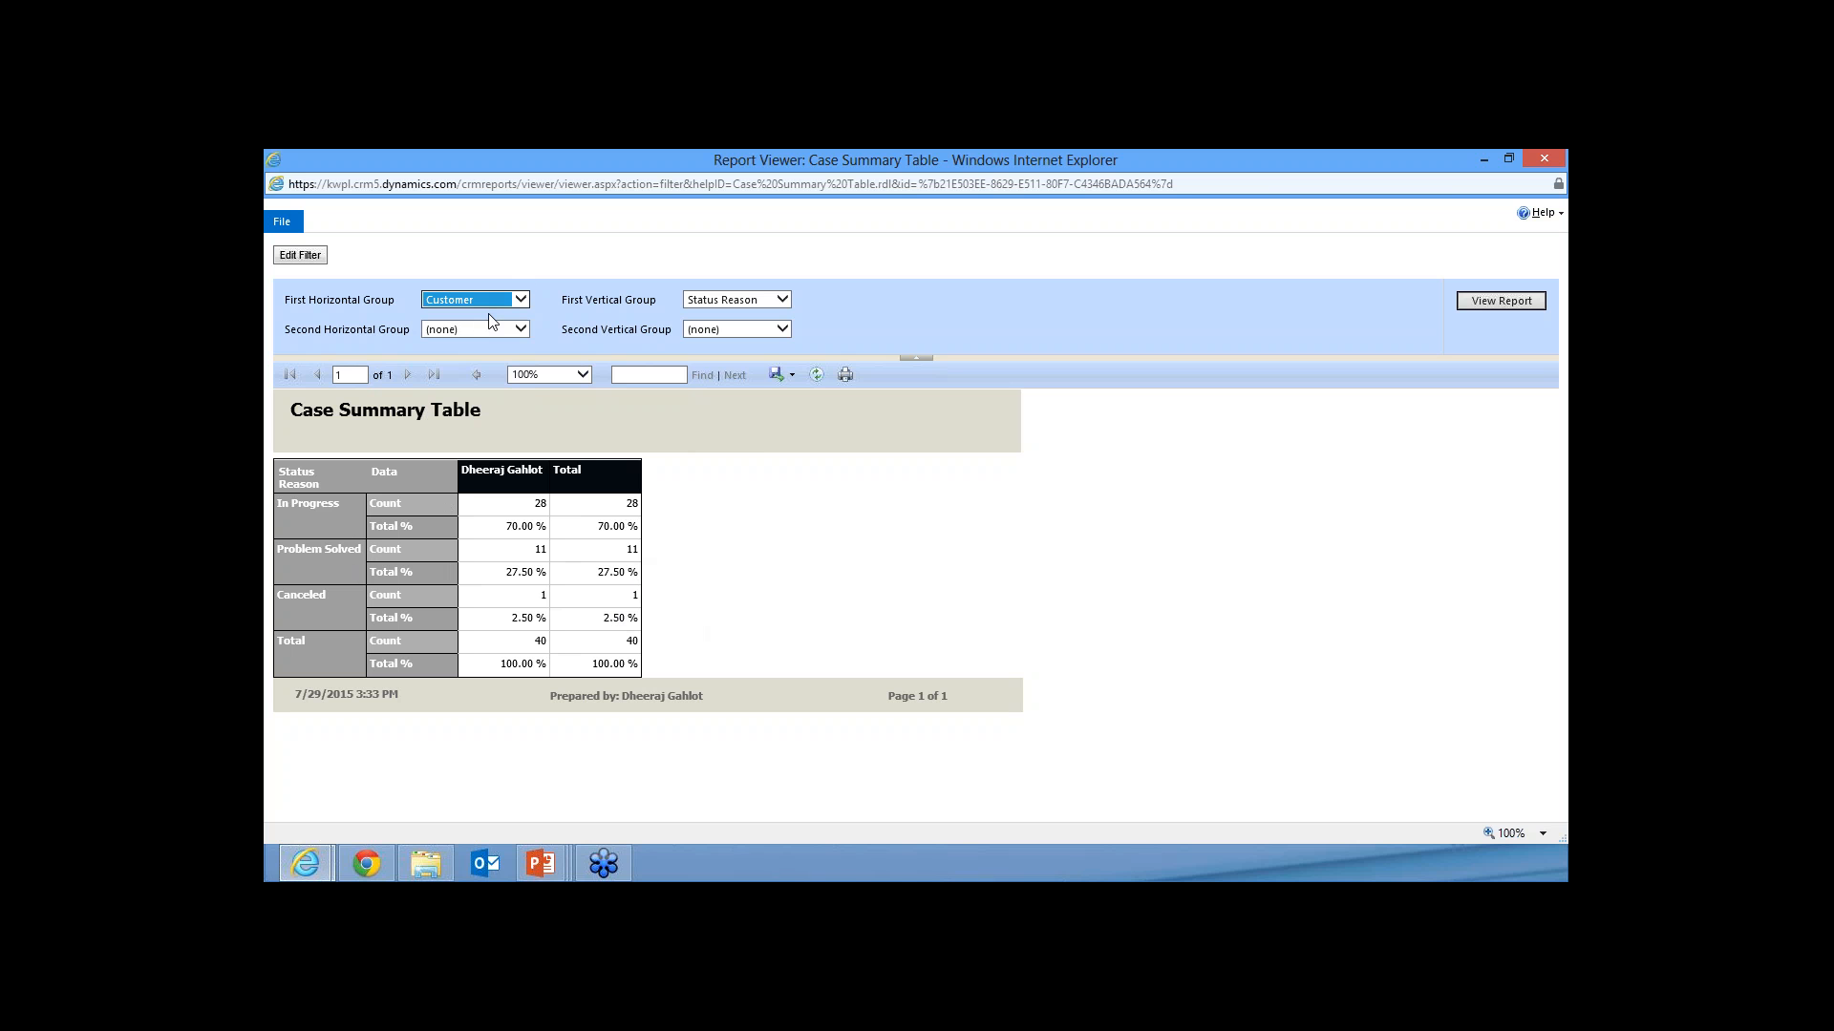
{"action": "left_click", "coordinate": [752, 304]}
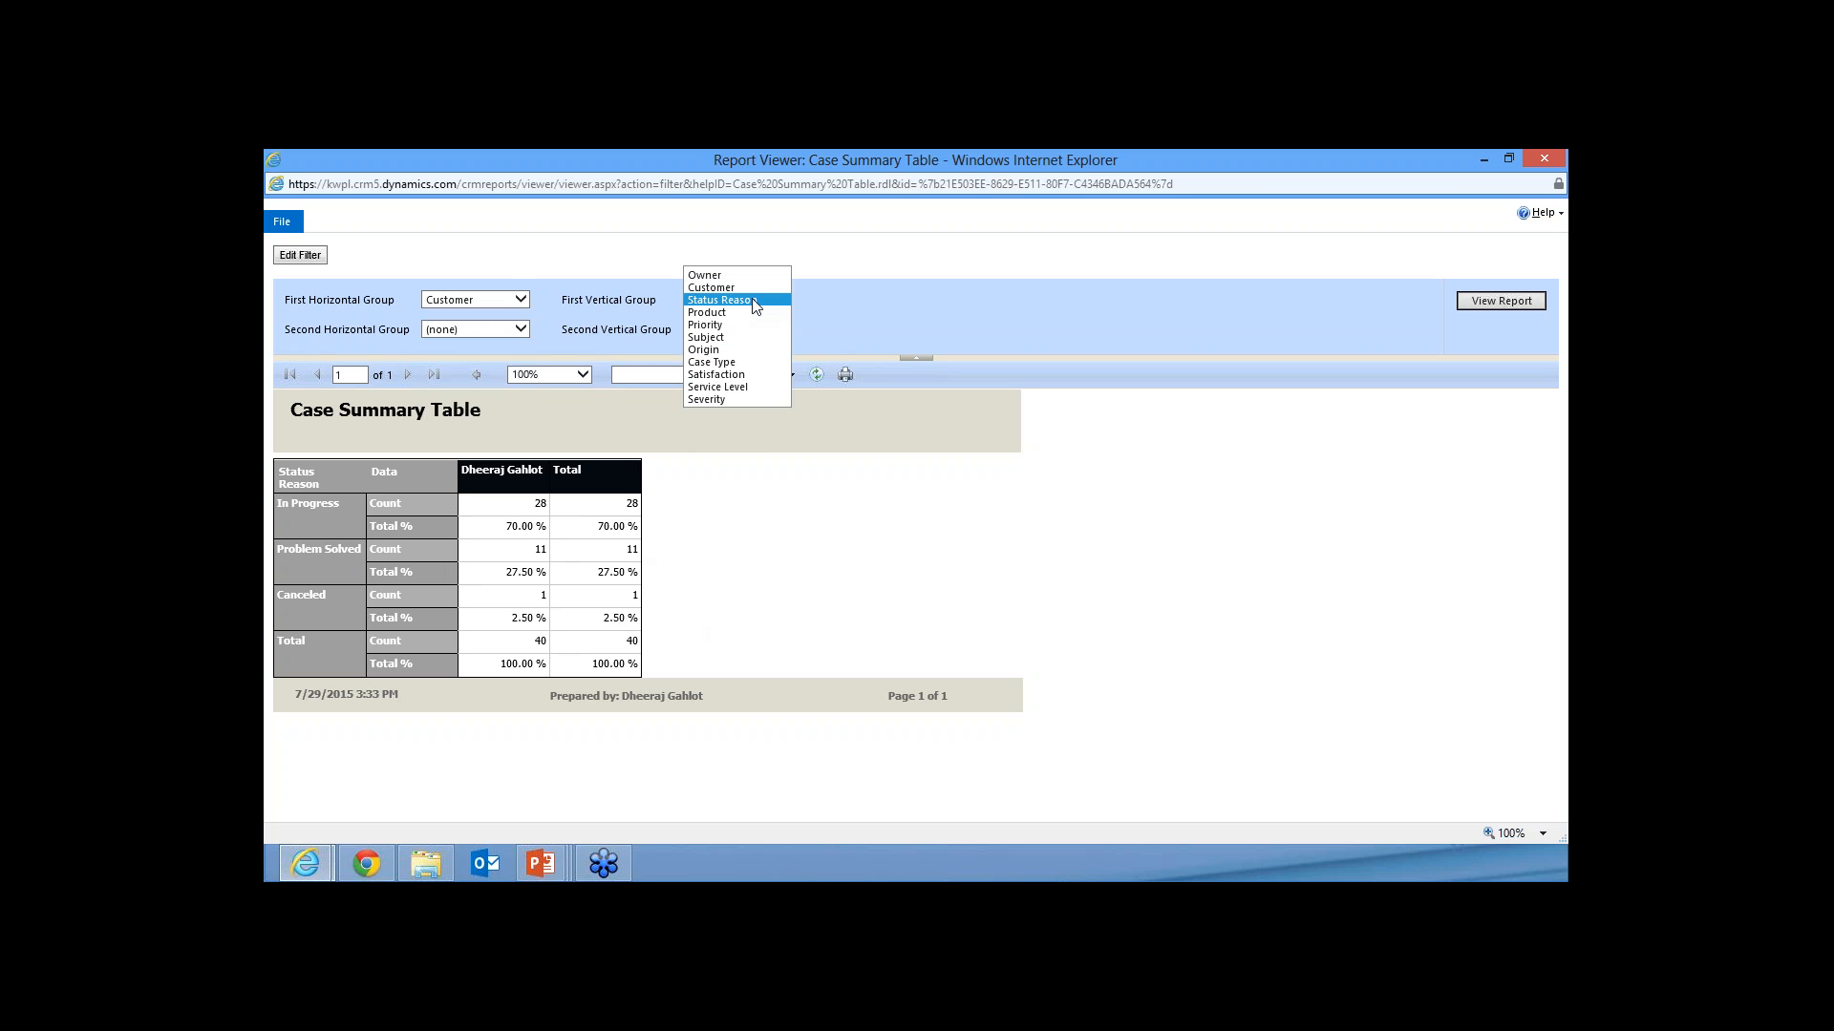
{"action": "left_click", "coordinate": [755, 313]}
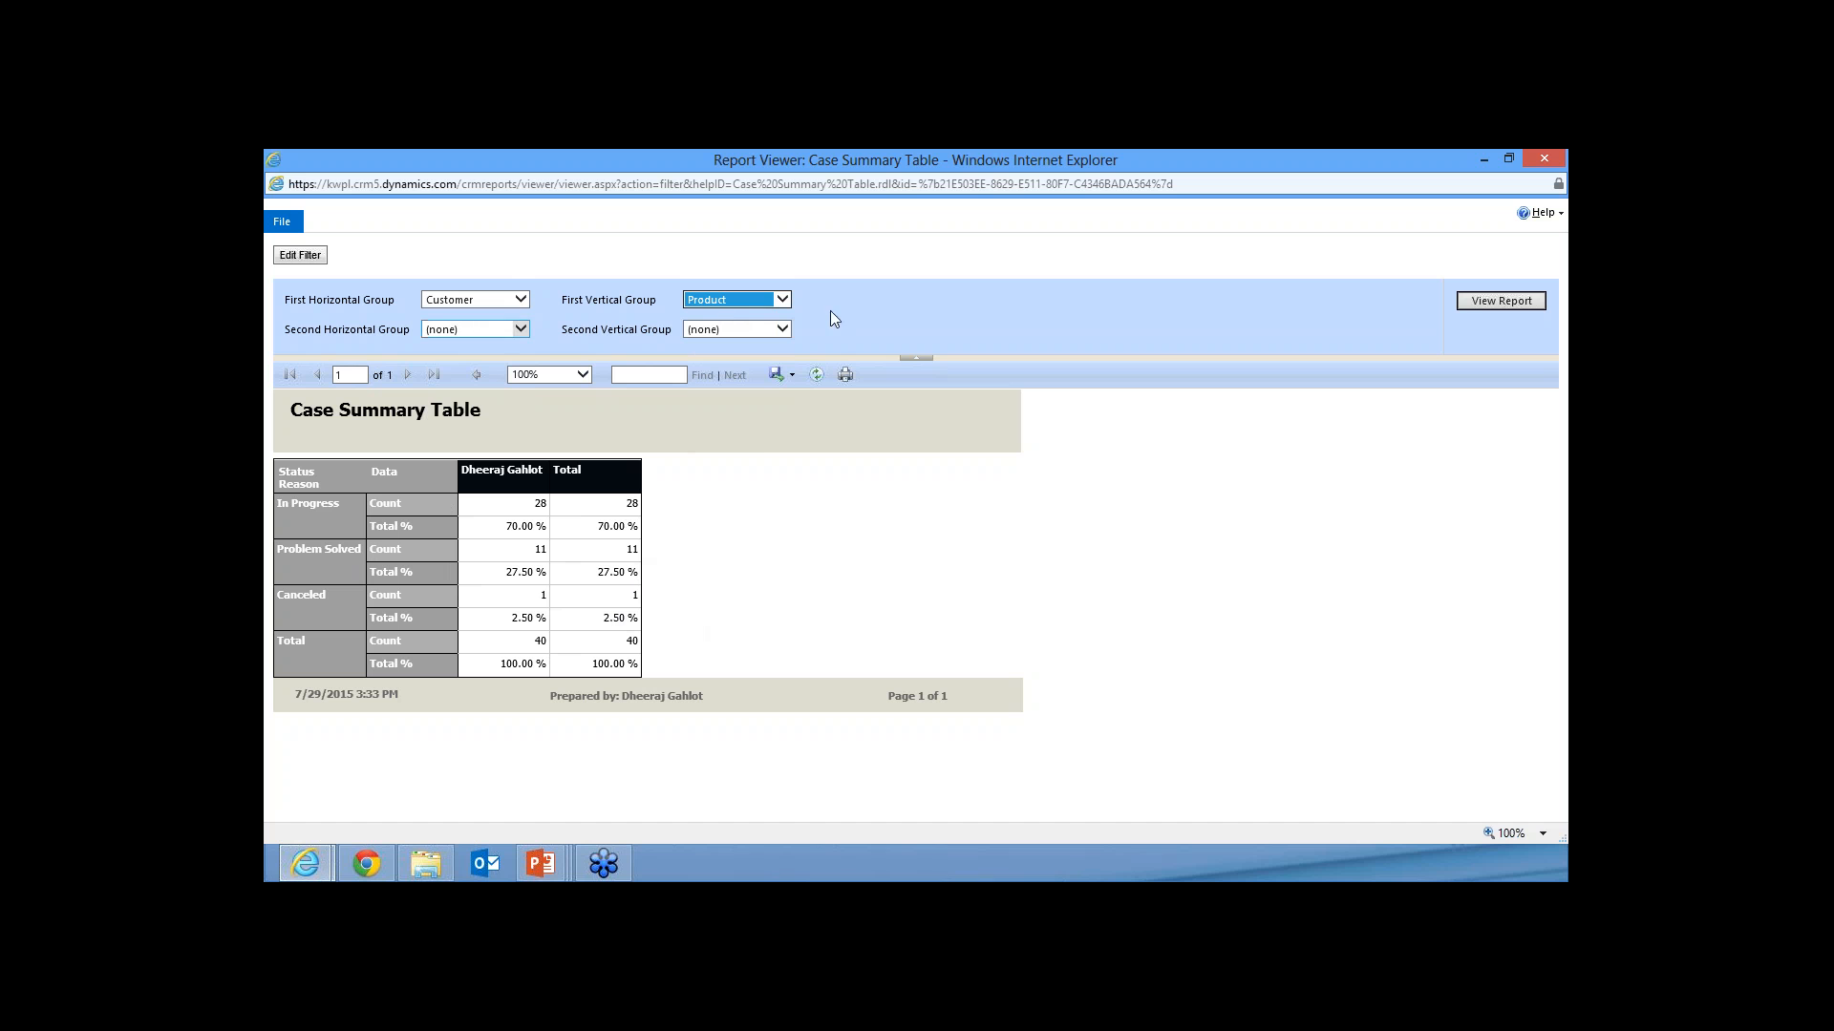
{"action": "left_click", "coordinate": [521, 302]}
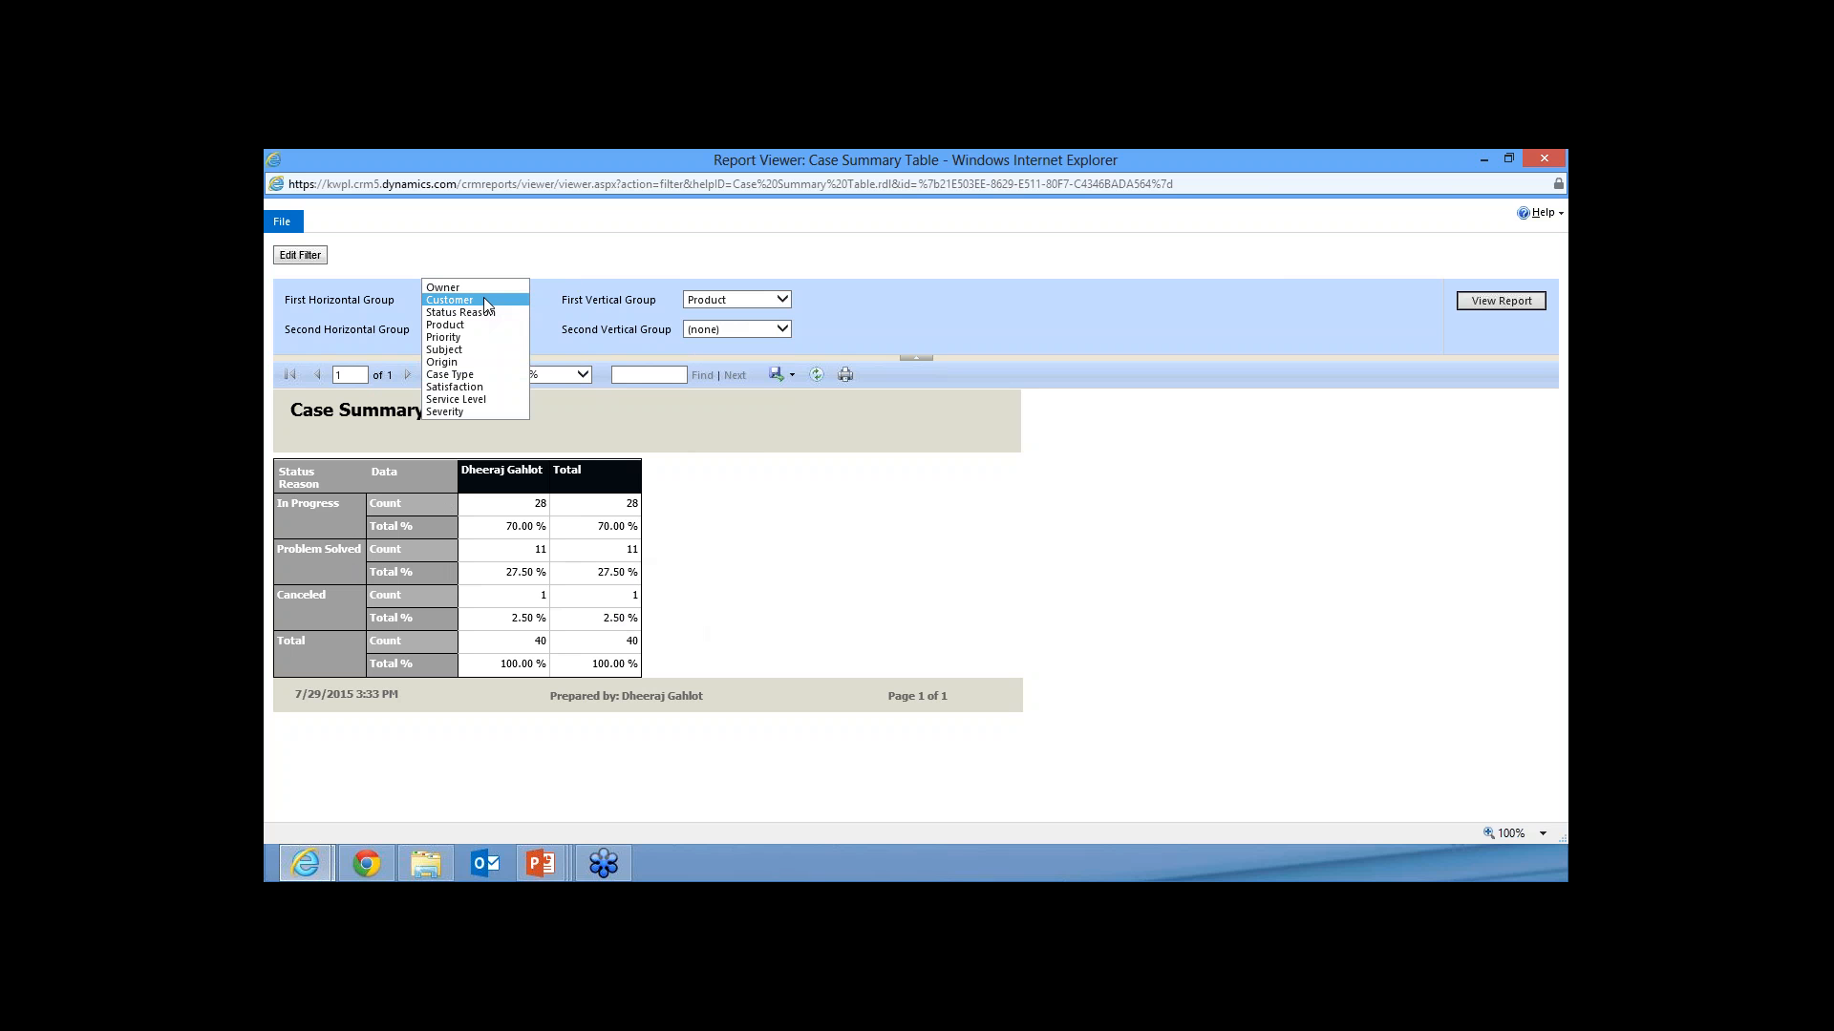
{"action": "left_click", "coordinate": [523, 301]}
{"action": "left_click", "coordinate": [521, 300]}
{"action": "left_click", "coordinate": [489, 300]}
{"action": "left_click", "coordinate": [755, 302]}
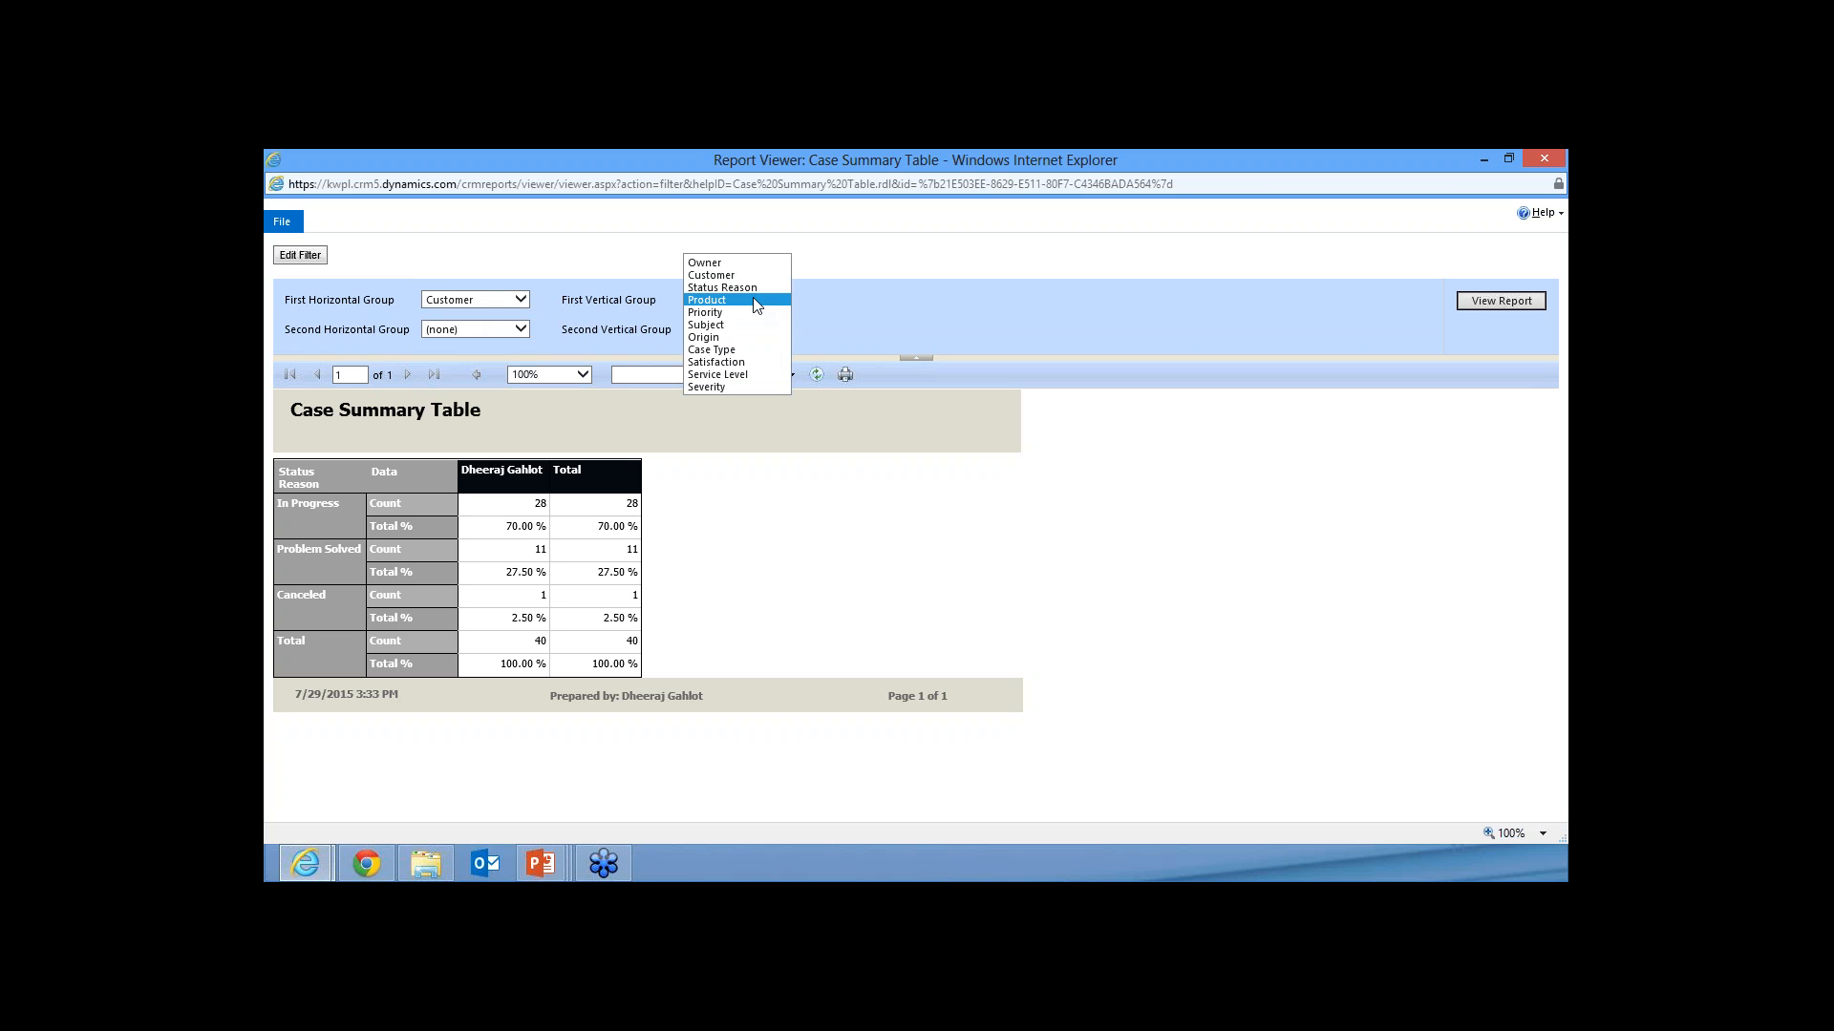
{"action": "left_click", "coordinate": [727, 314]}
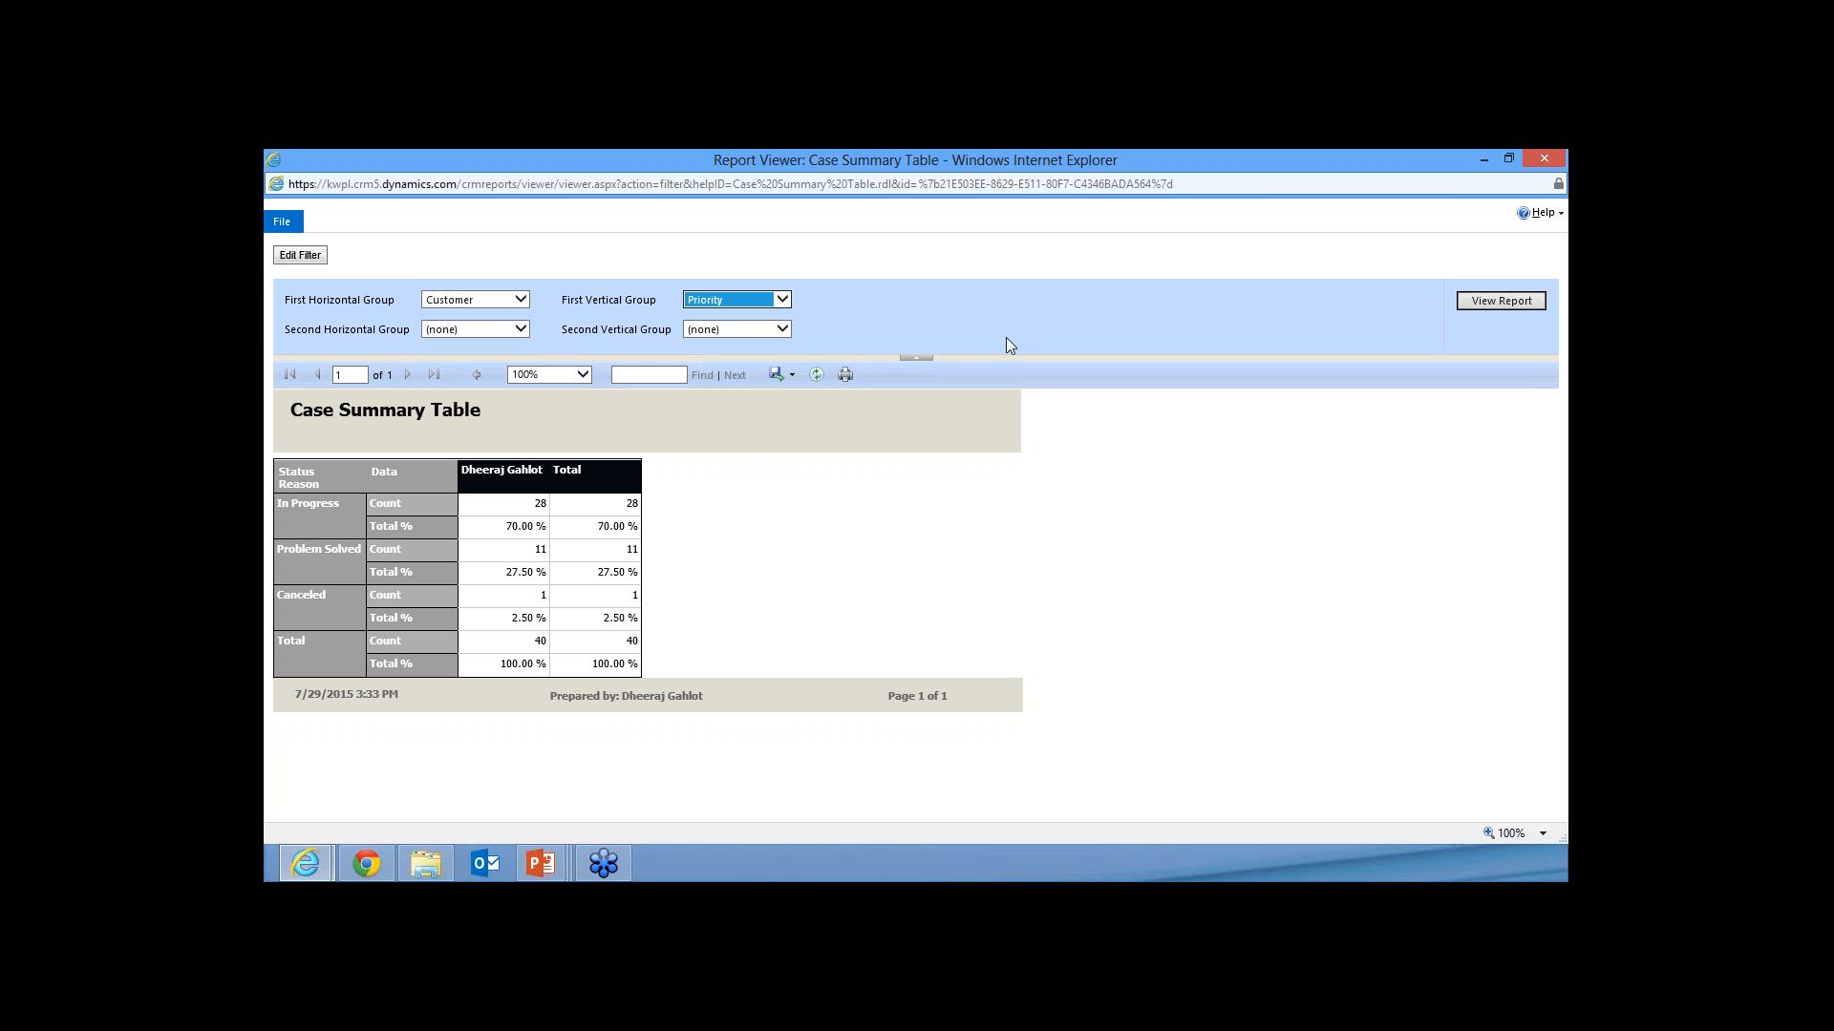
{"action": "left_click", "coordinate": [1494, 302]}
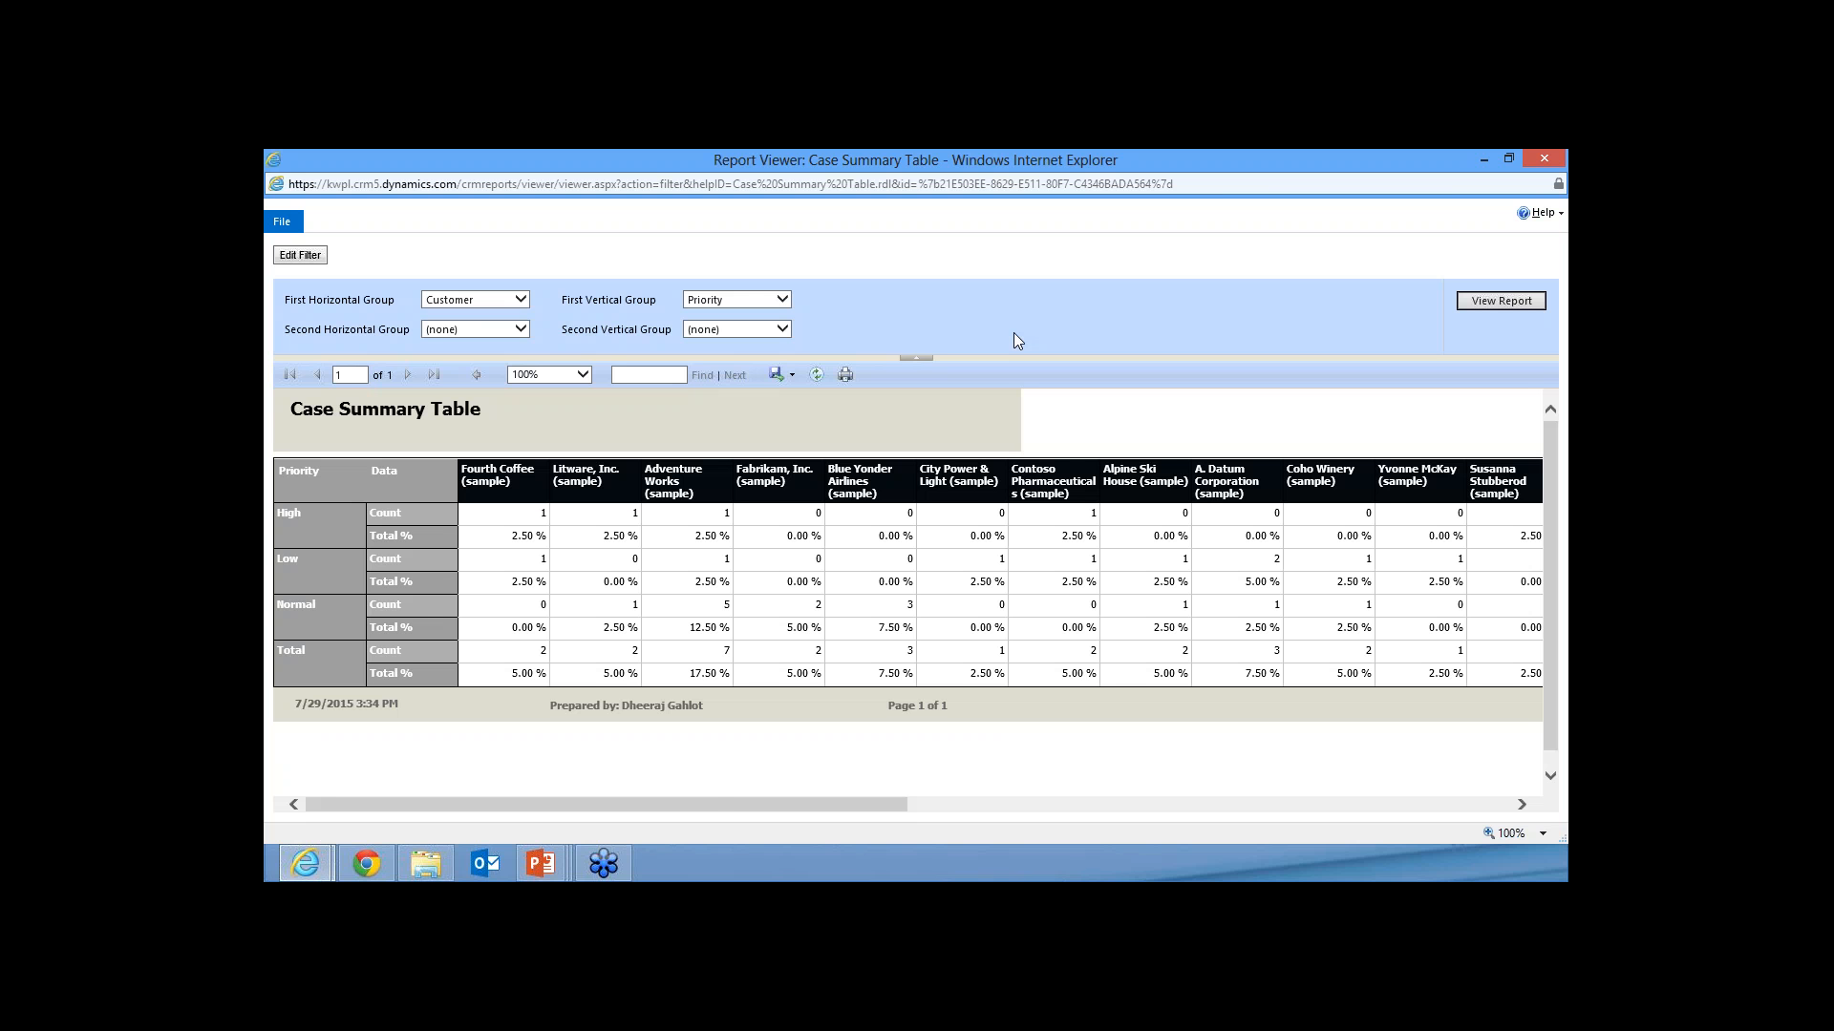
- Examine the case counts and percentages by priority for every customer across the full width of the report
{"action": "left_click_drag", "start_coordinate": [716, 807], "coordinate": [1095, 807]}
{"action": "scroll", "coordinate": [1222, 769], "scroll_direction": "right", "scroll_amount": 5}
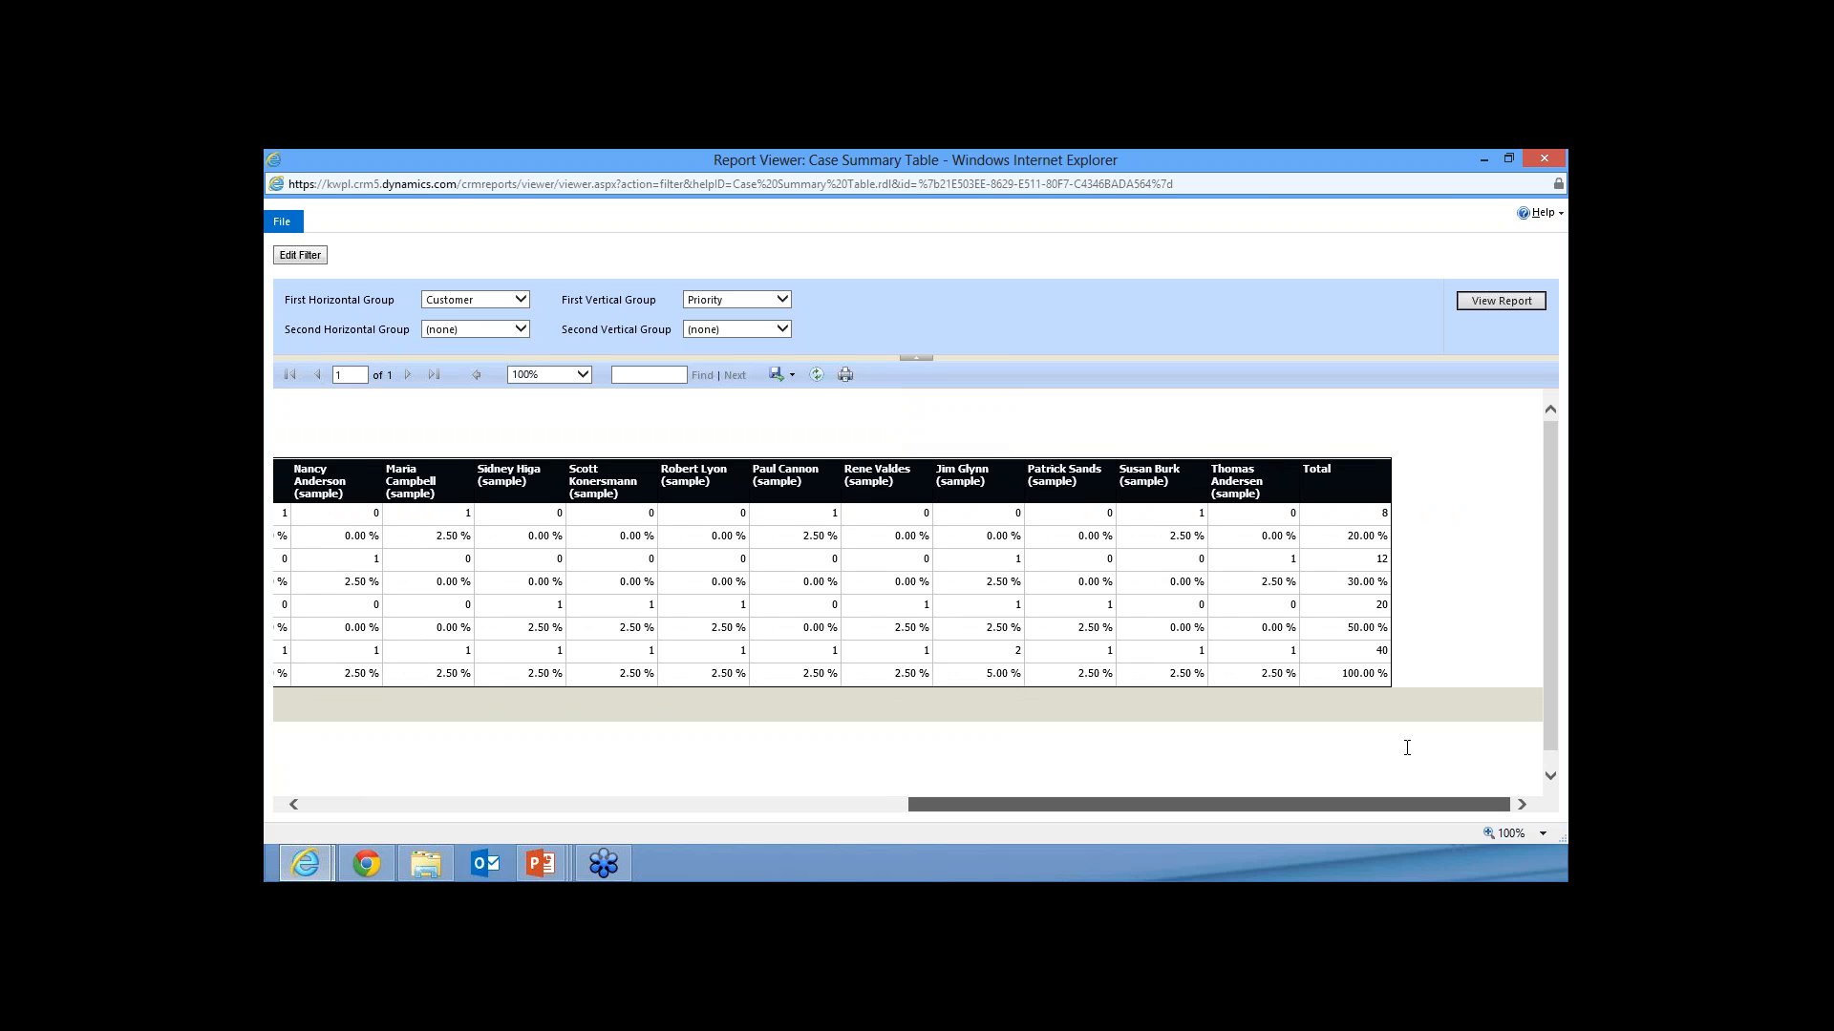
{"action": "scroll", "coordinate": [1407, 748], "scroll_direction": "left", "scroll_amount": 10}
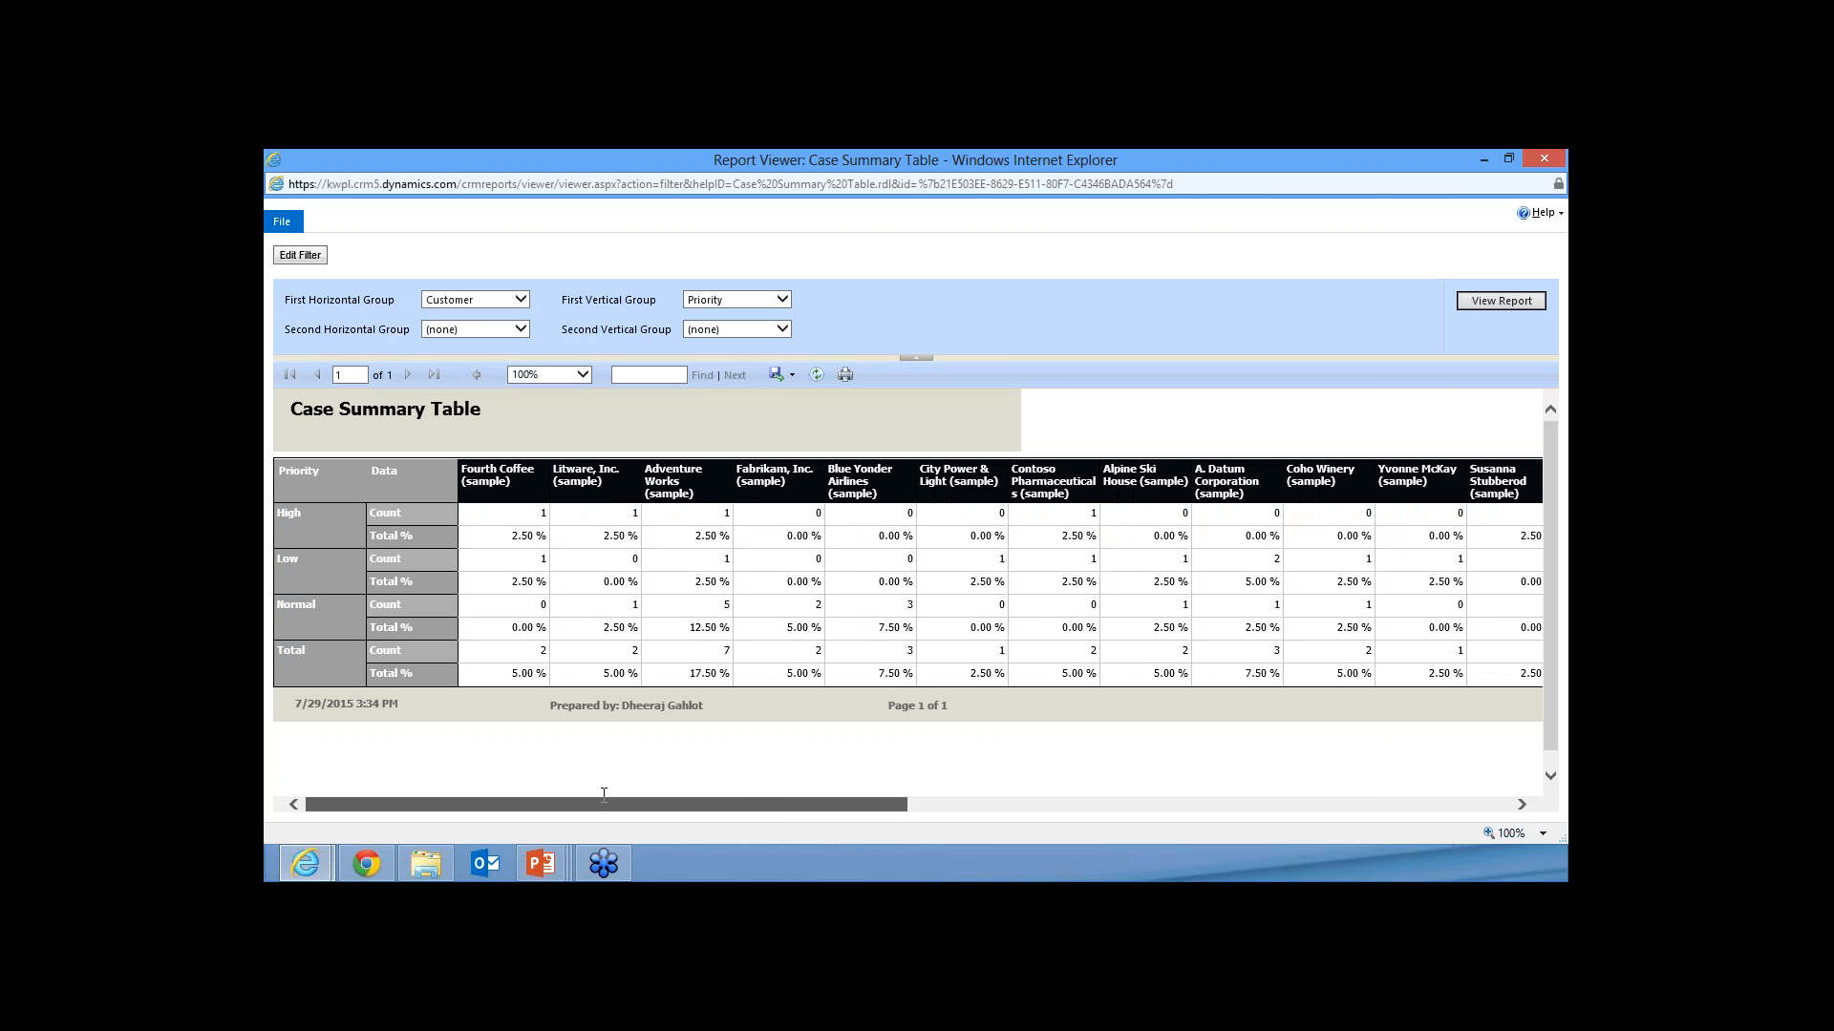
{"action": "scroll", "coordinate": [620, 794], "scroll_direction": "right", "scroll_amount": 10}
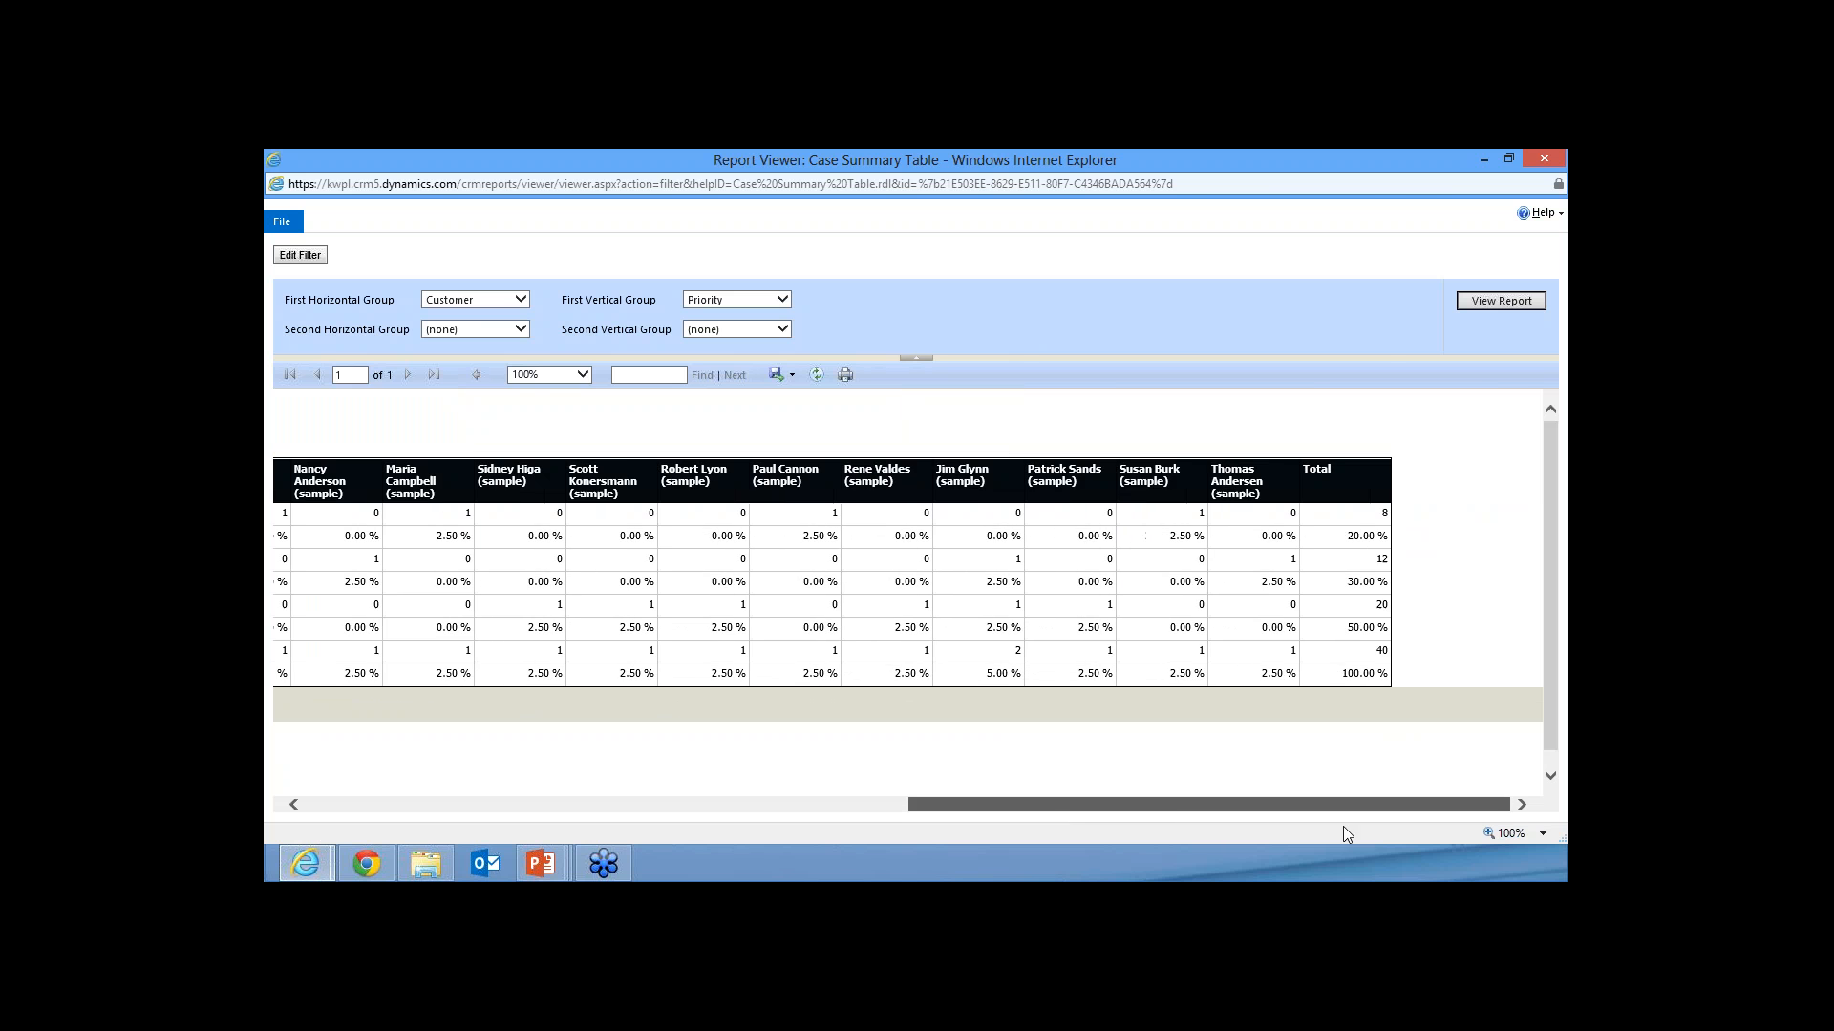
{"action": "scroll", "coordinate": [454, 785], "scroll_direction": "left", "scroll_amount": 10}
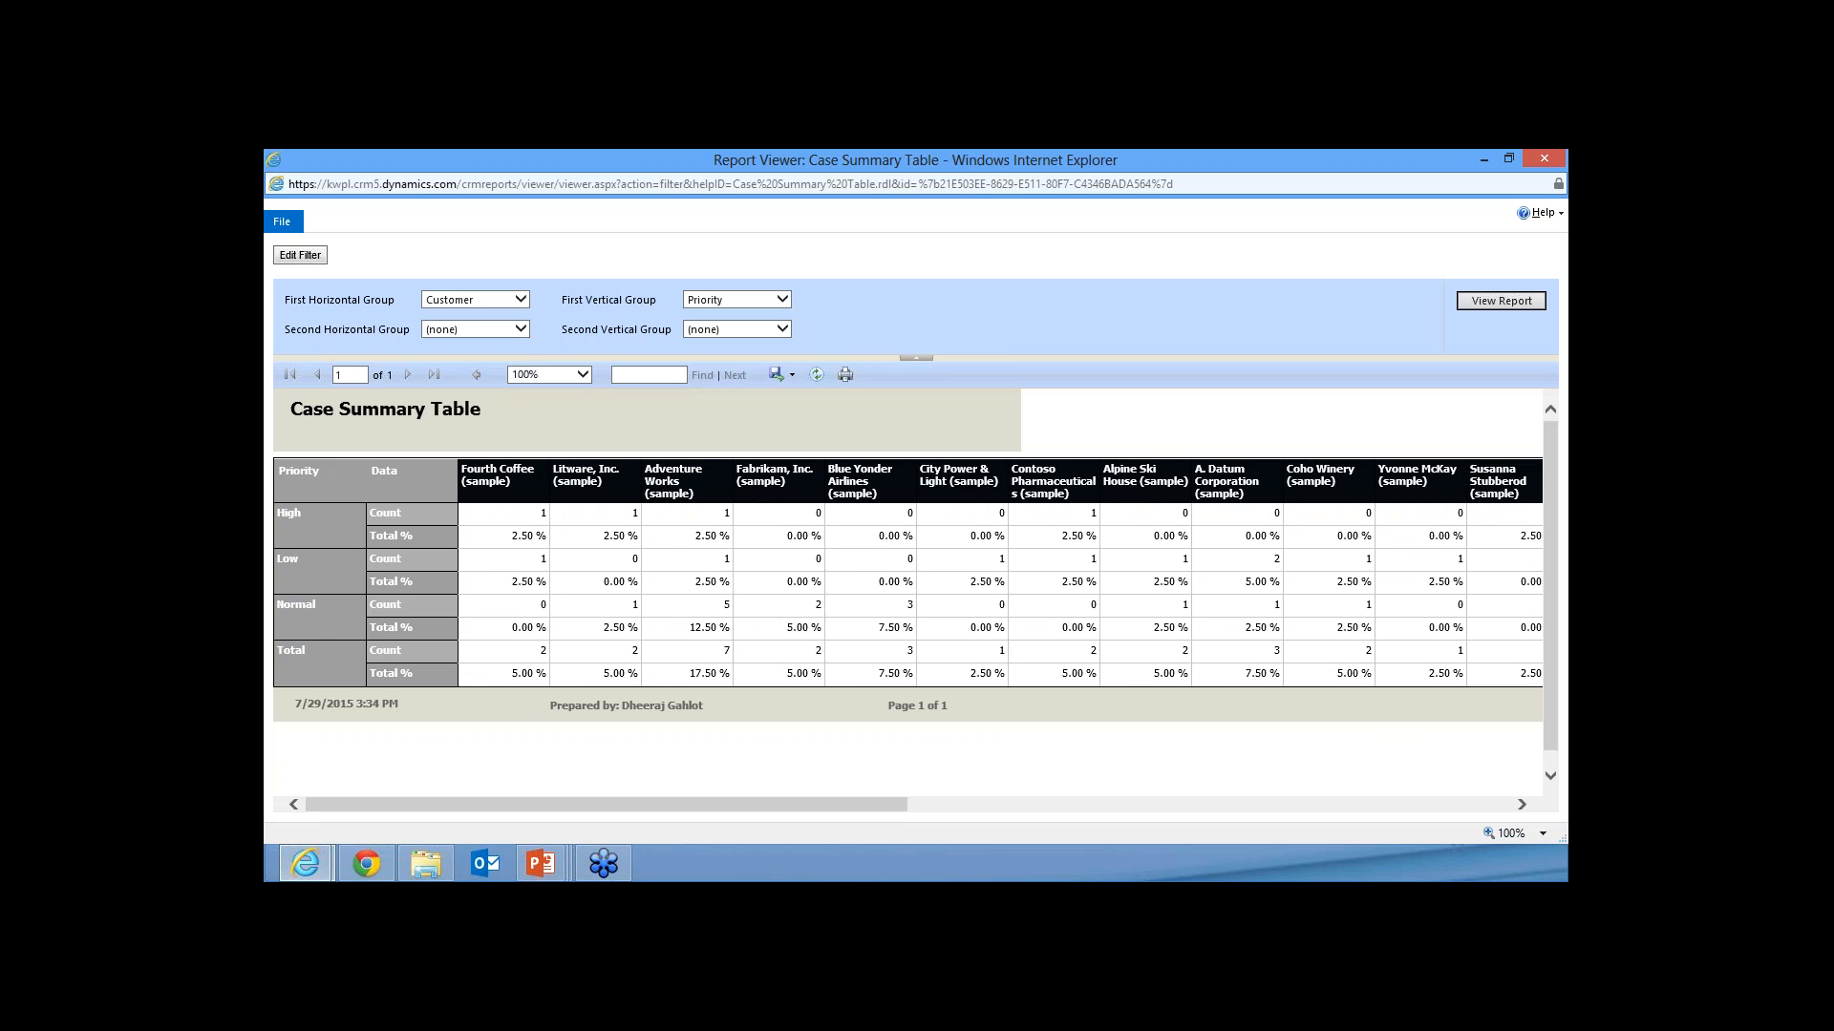
- Regroup the Case Summary Table horizontally by Priority and Case Type and vertically by Owner, regenerate it, and close the report
{"action": "left_click", "coordinate": [472, 331]}
{"action": "left_click", "coordinate": [781, 300]}
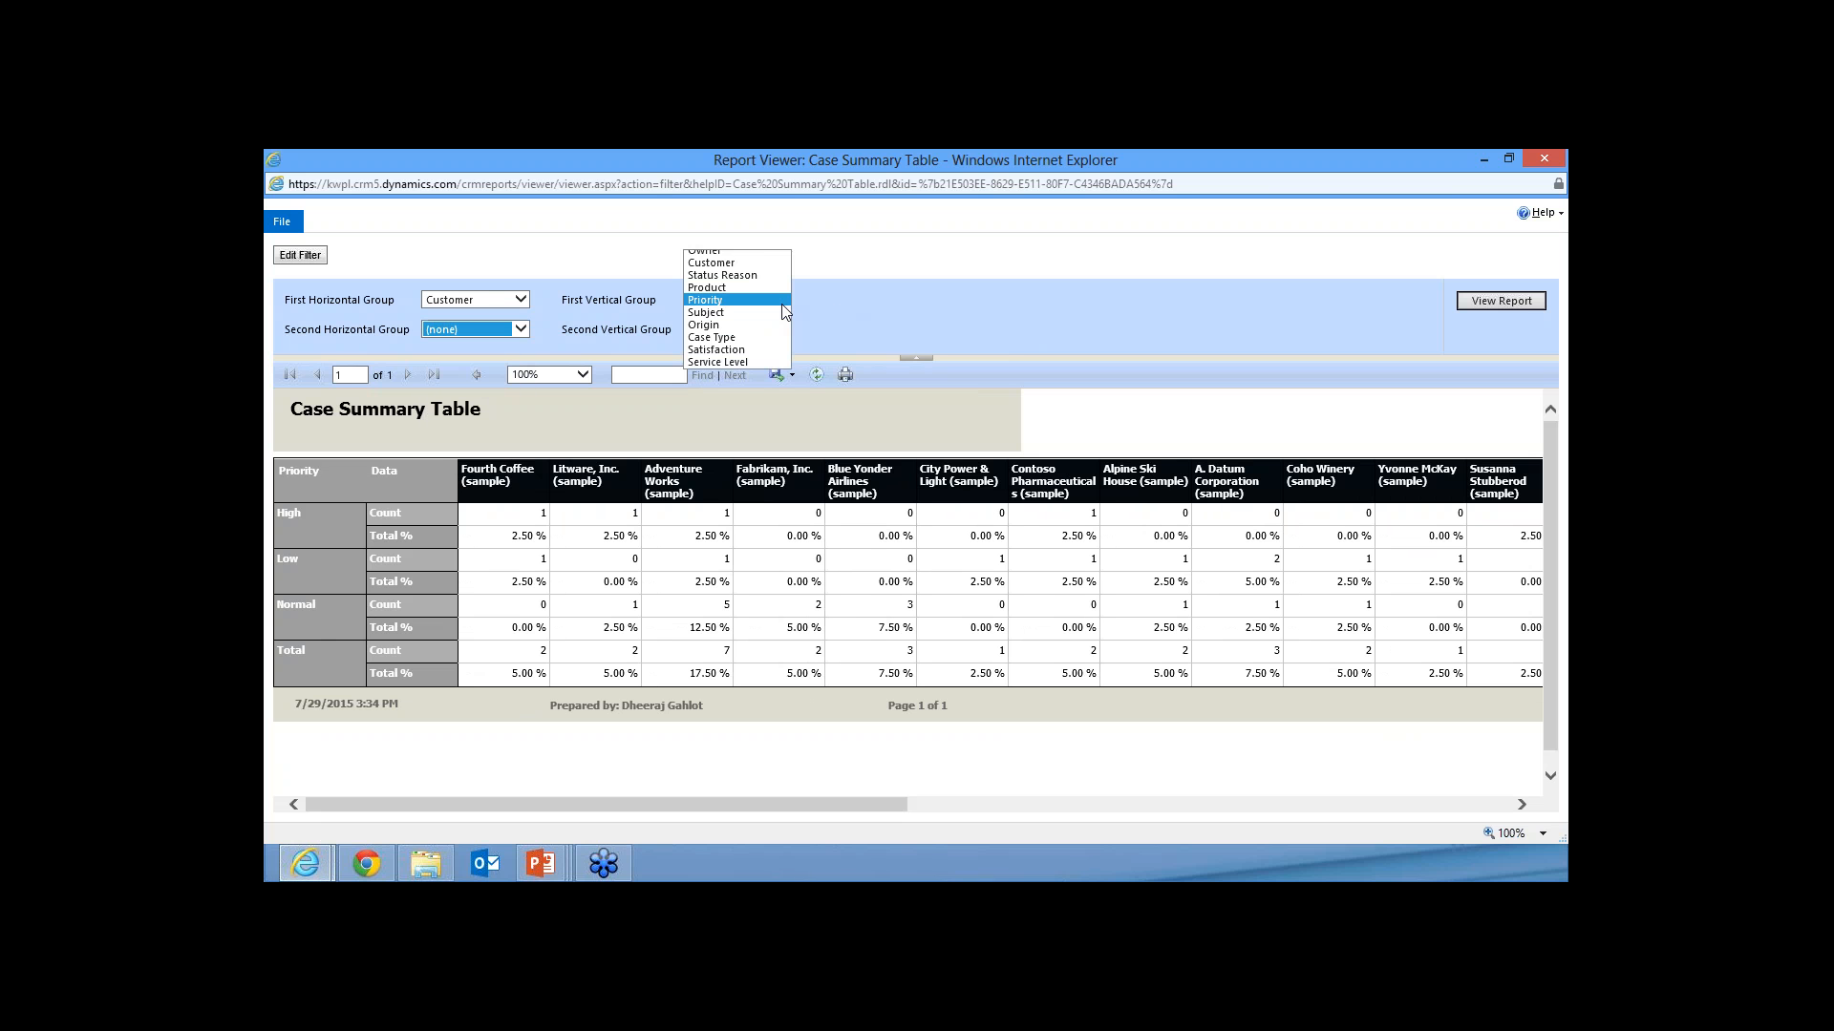
{"action": "left_click", "coordinate": [761, 256]}
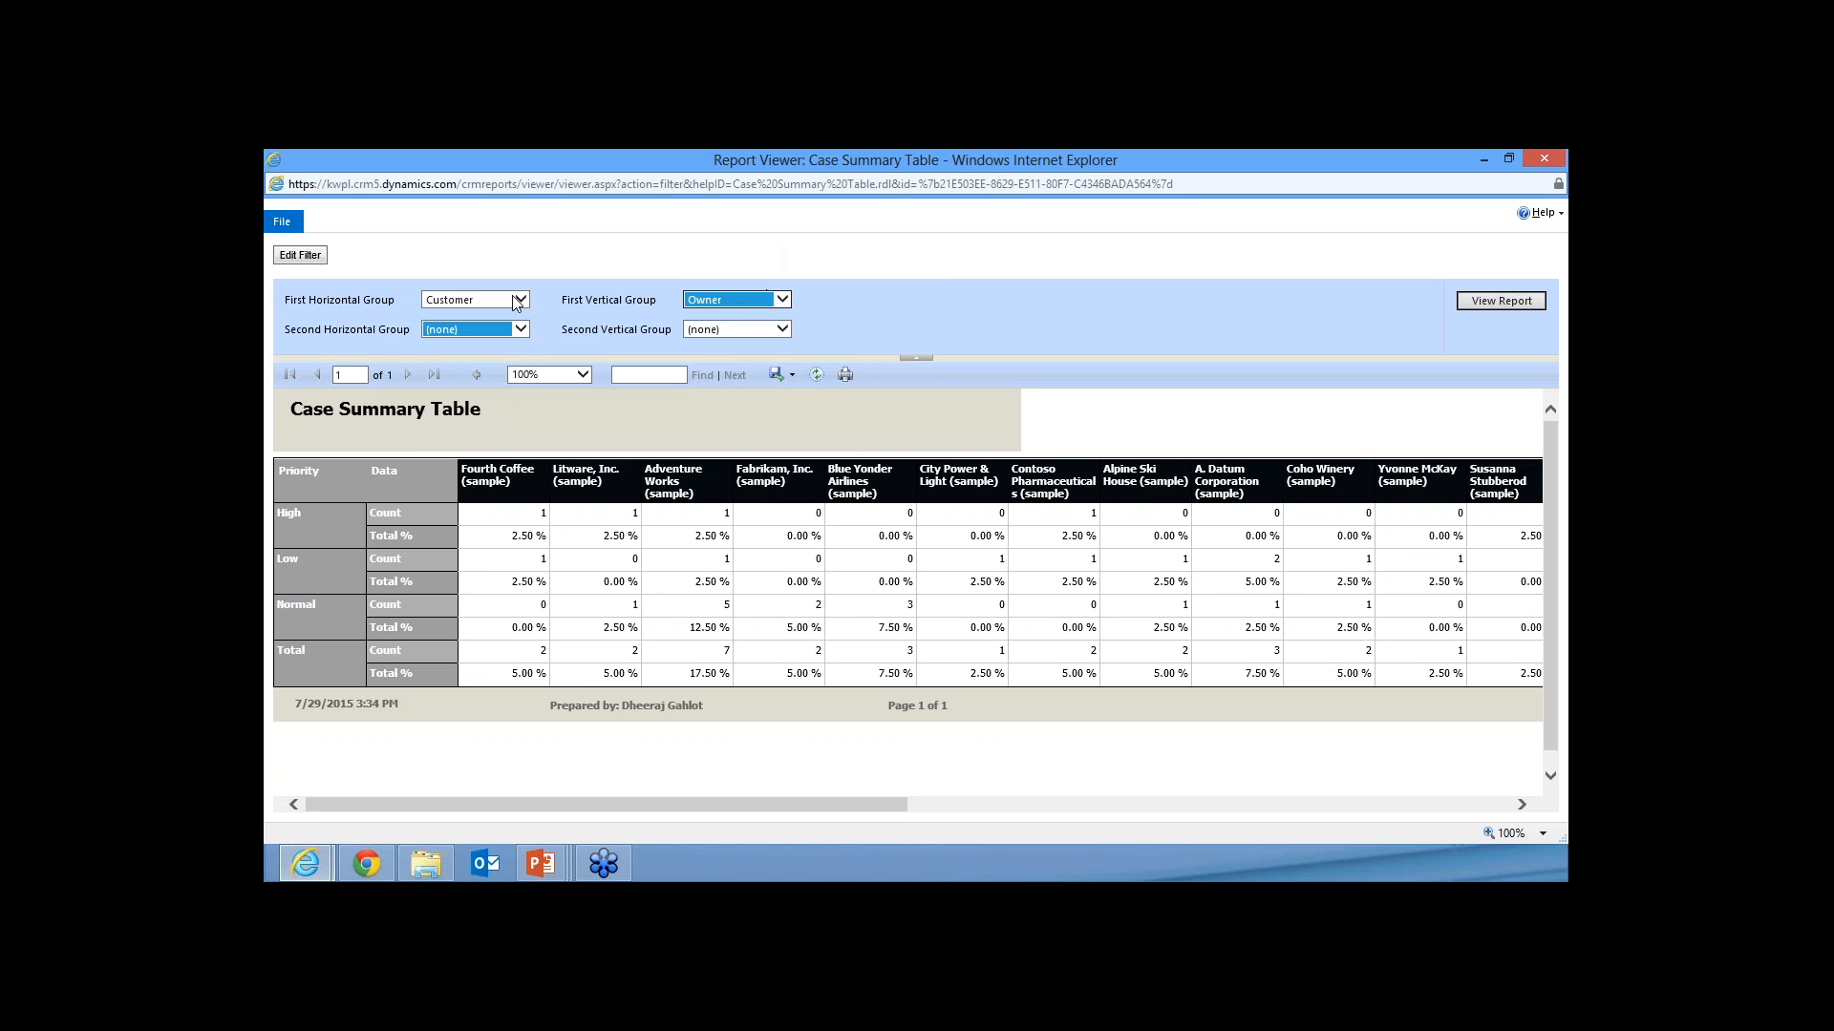
{"action": "left_click", "coordinate": [474, 300]}
{"action": "left_click", "coordinate": [470, 337]}
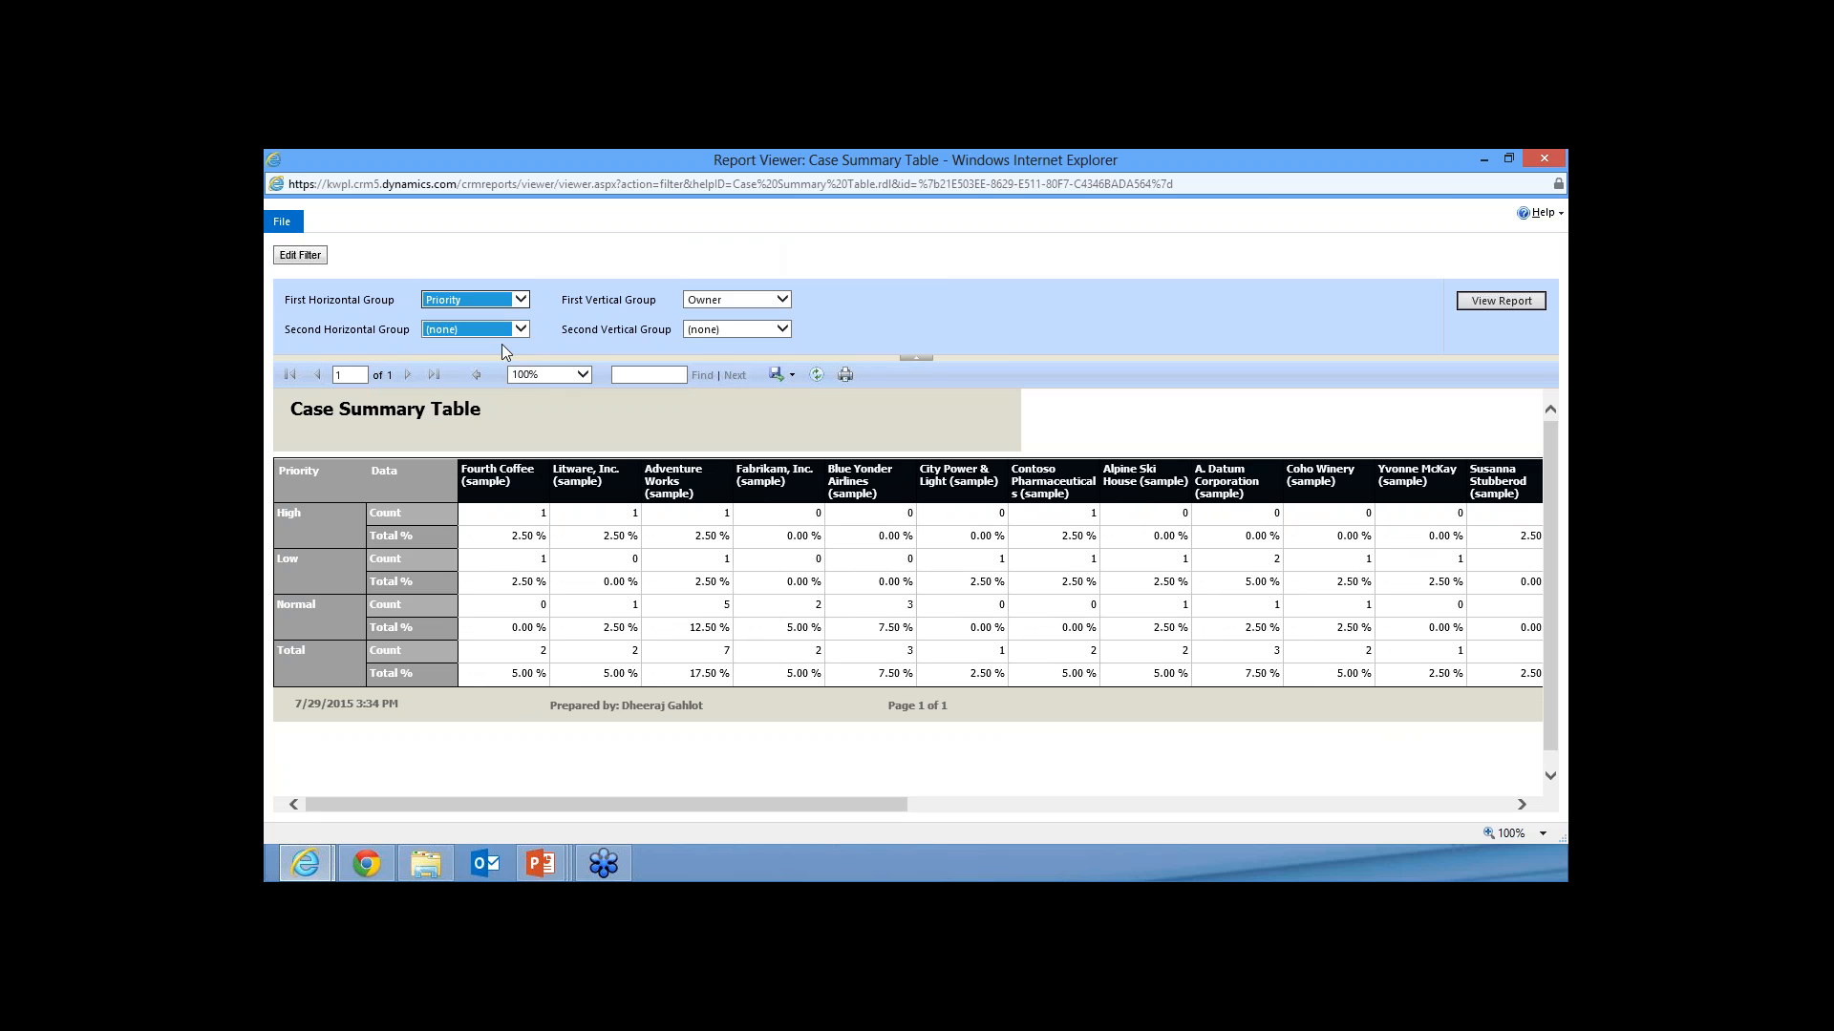
{"action": "left_click", "coordinate": [506, 331]}
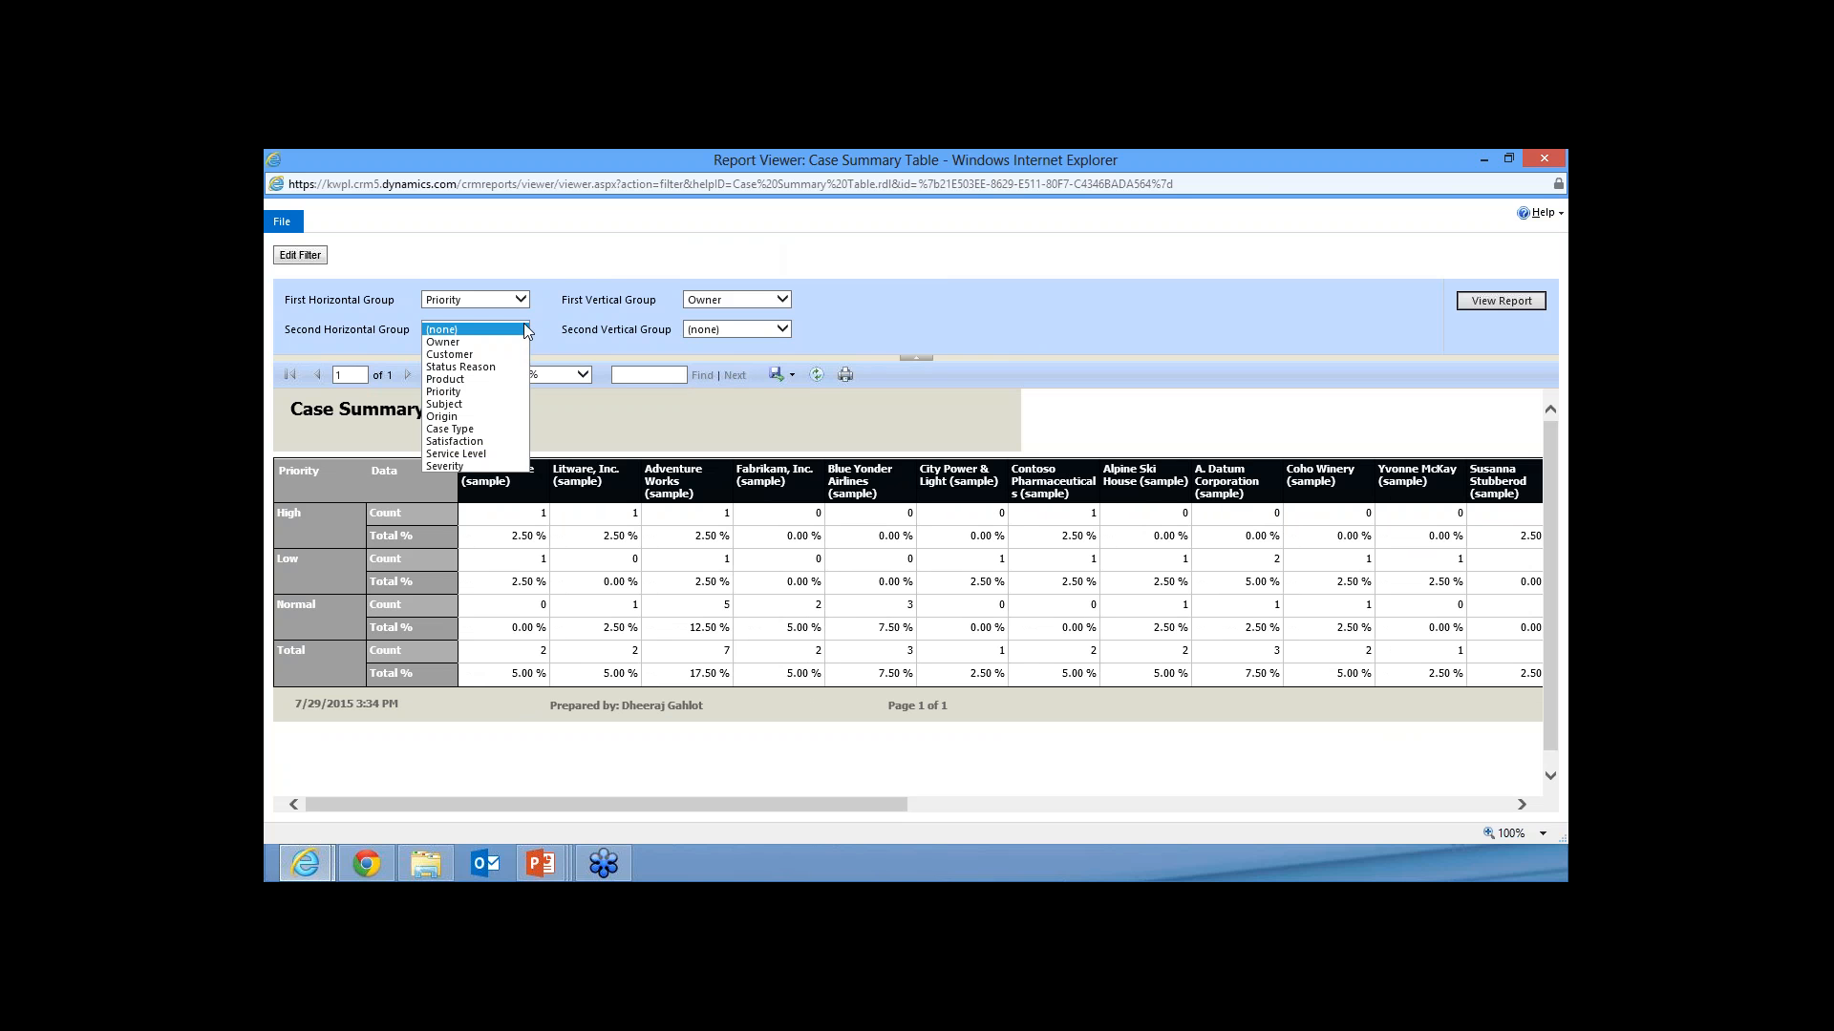
{"action": "left_click", "coordinate": [468, 430]}
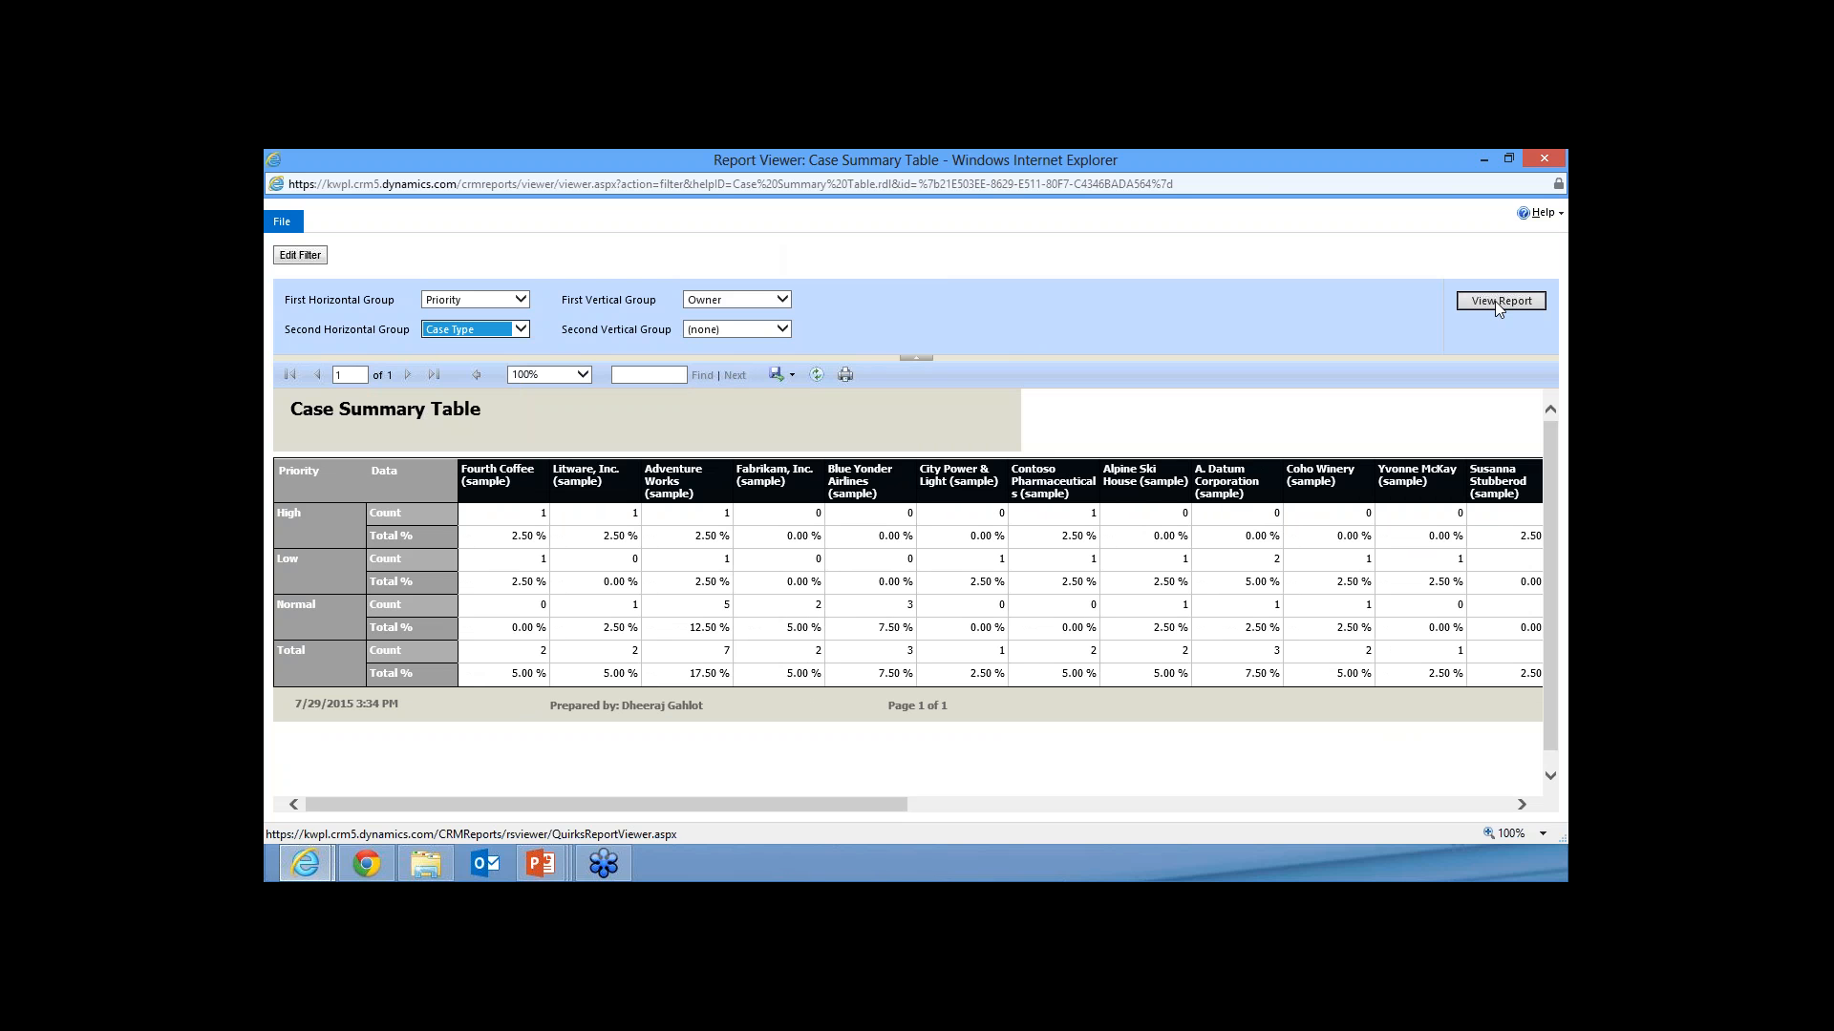
{"action": "left_click", "coordinate": [1500, 301]}
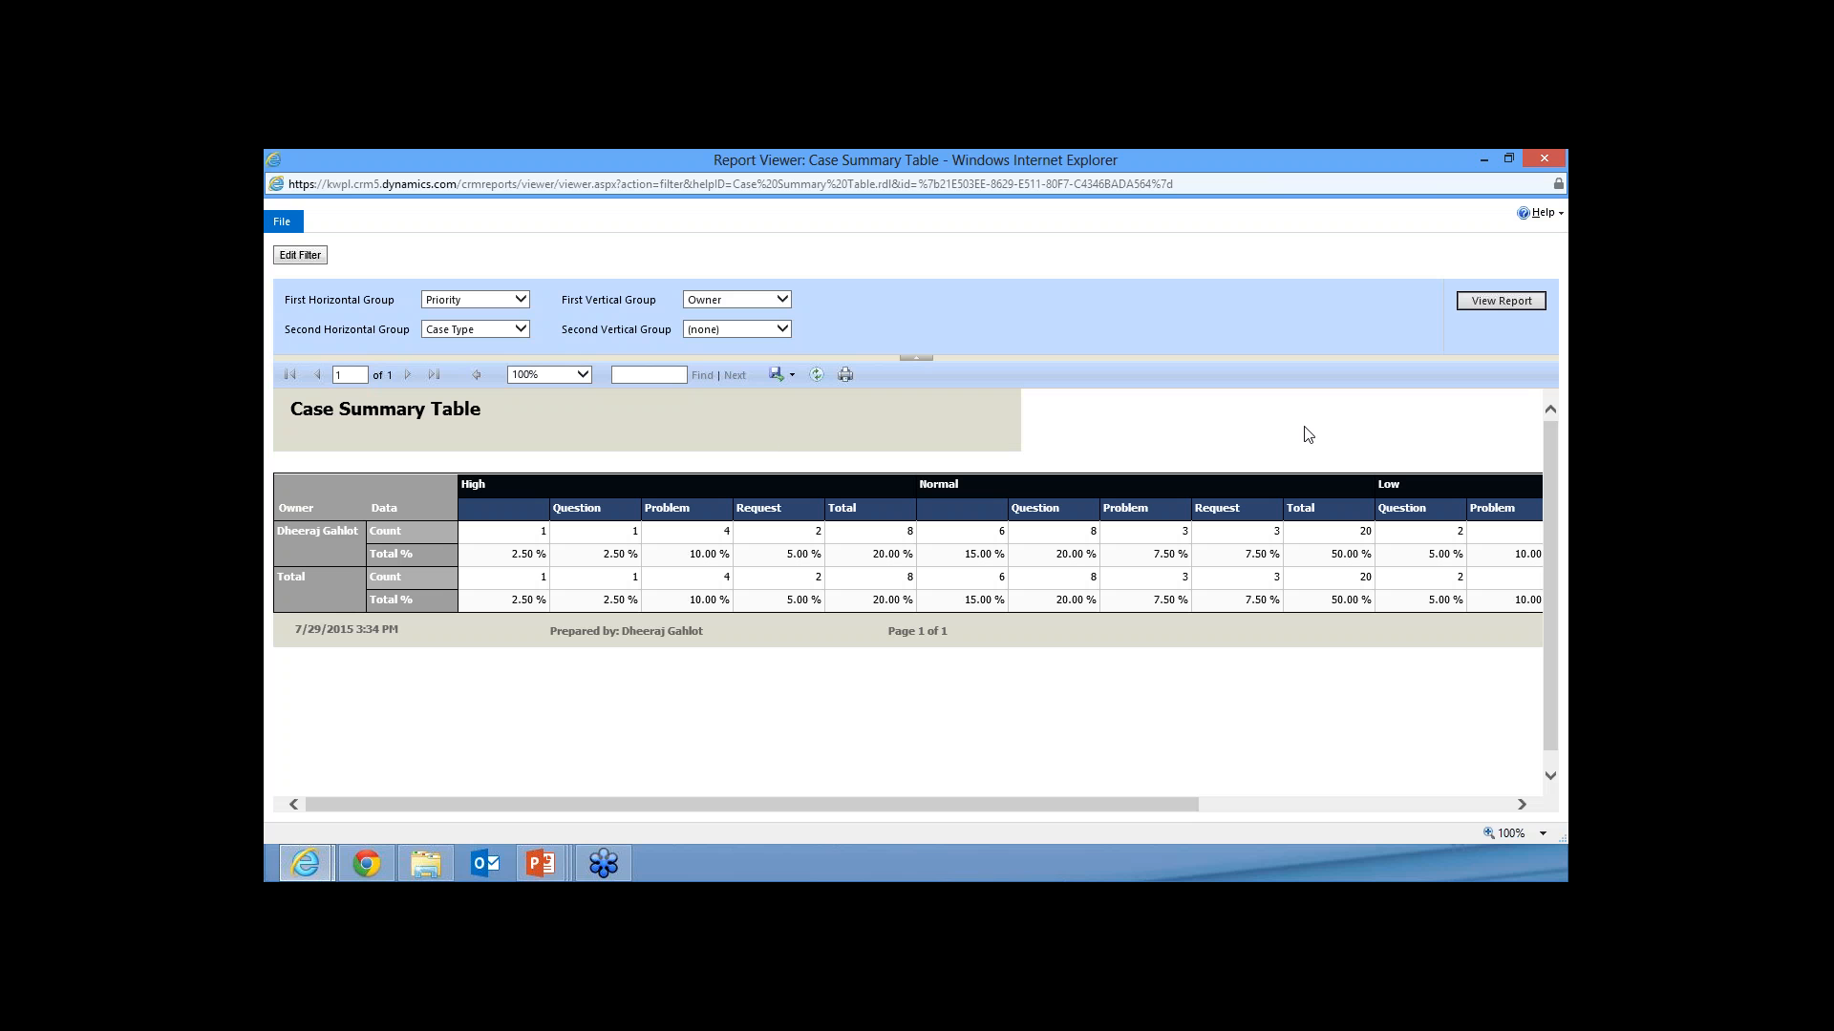
{"action": "left_click", "coordinate": [1544, 158]}
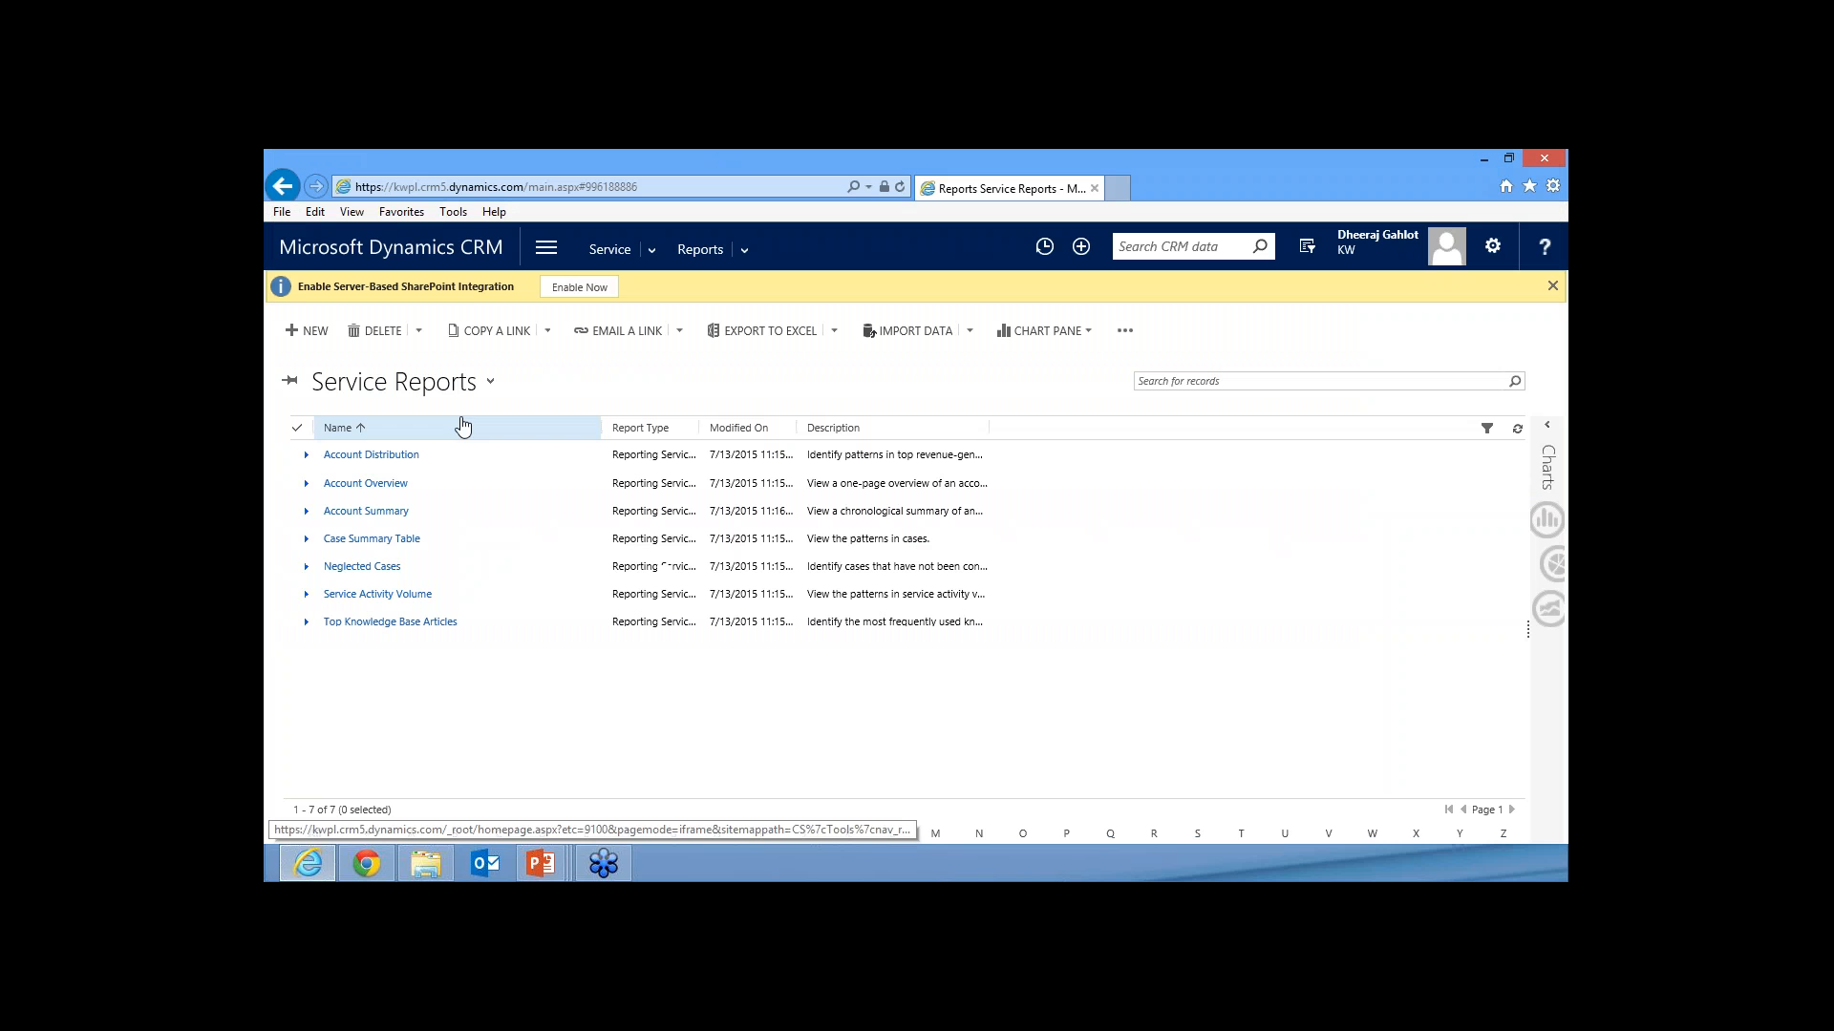
- Run the Neglected Cases report with its filtering criteria cleared
{"action": "left_click", "coordinate": [362, 567]}
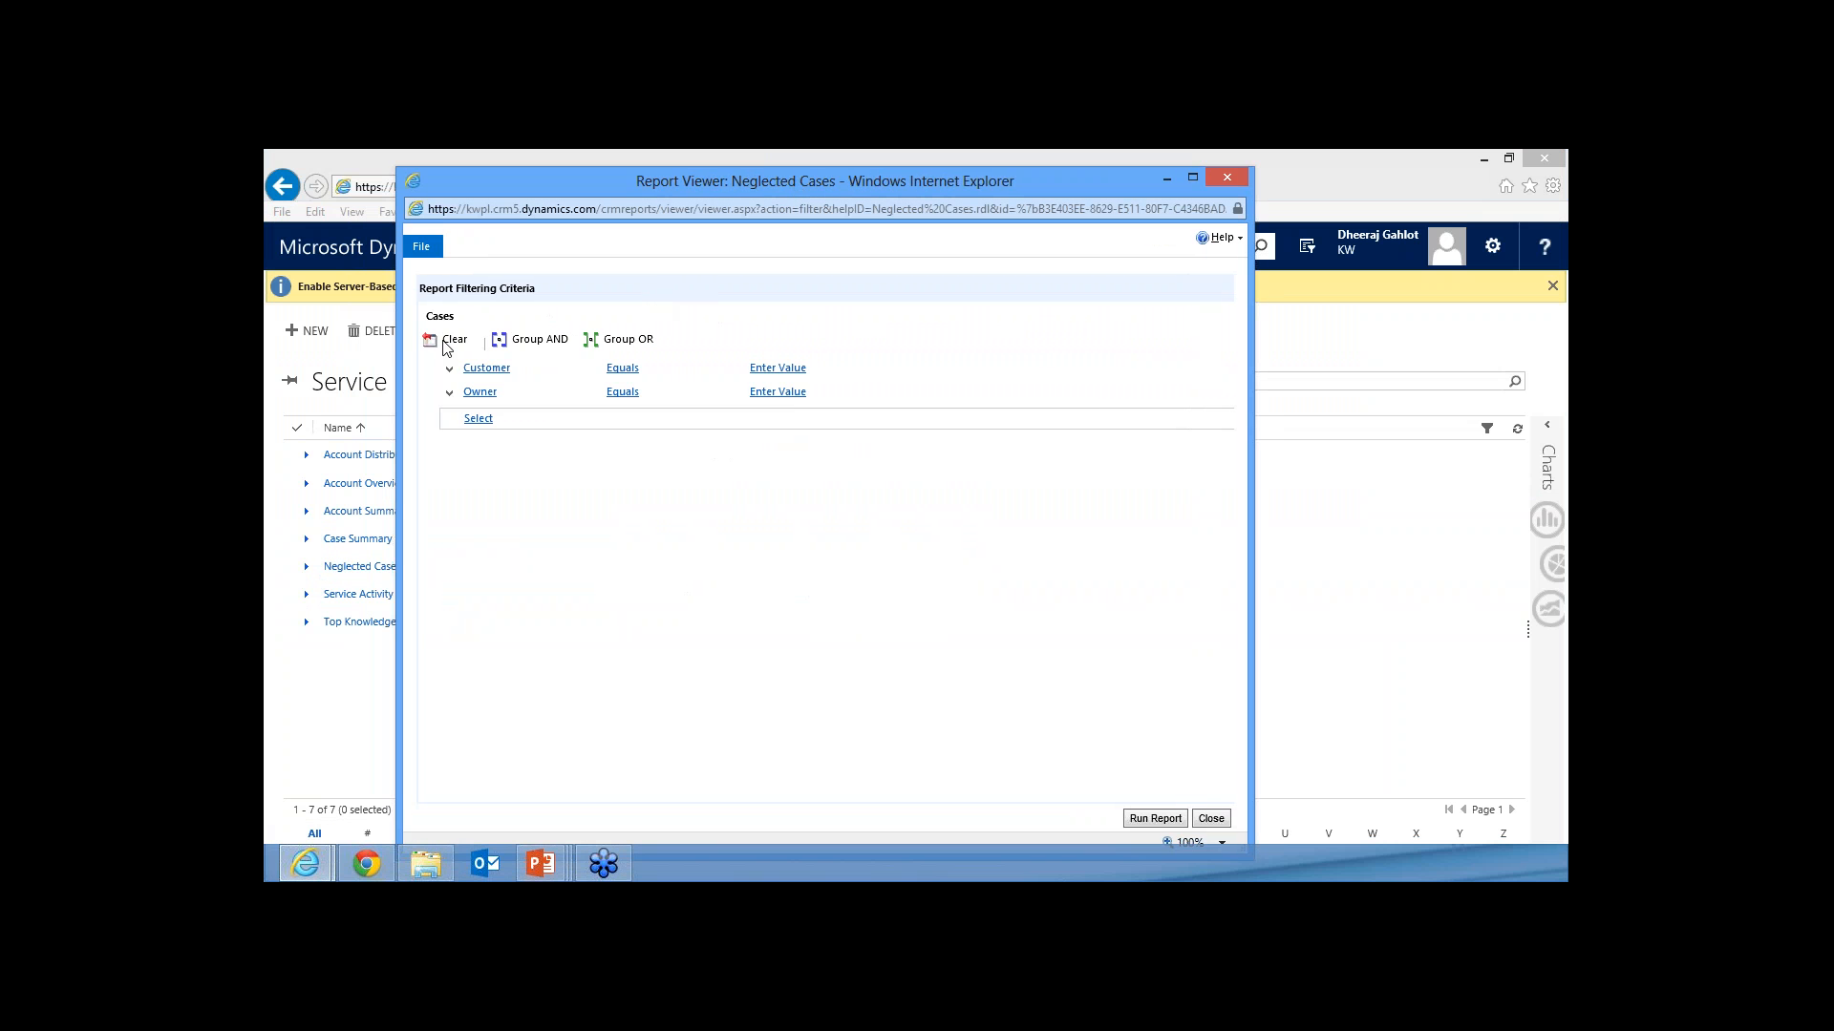
{"action": "left_click", "coordinate": [449, 341]}
{"action": "left_click", "coordinate": [1154, 819]}
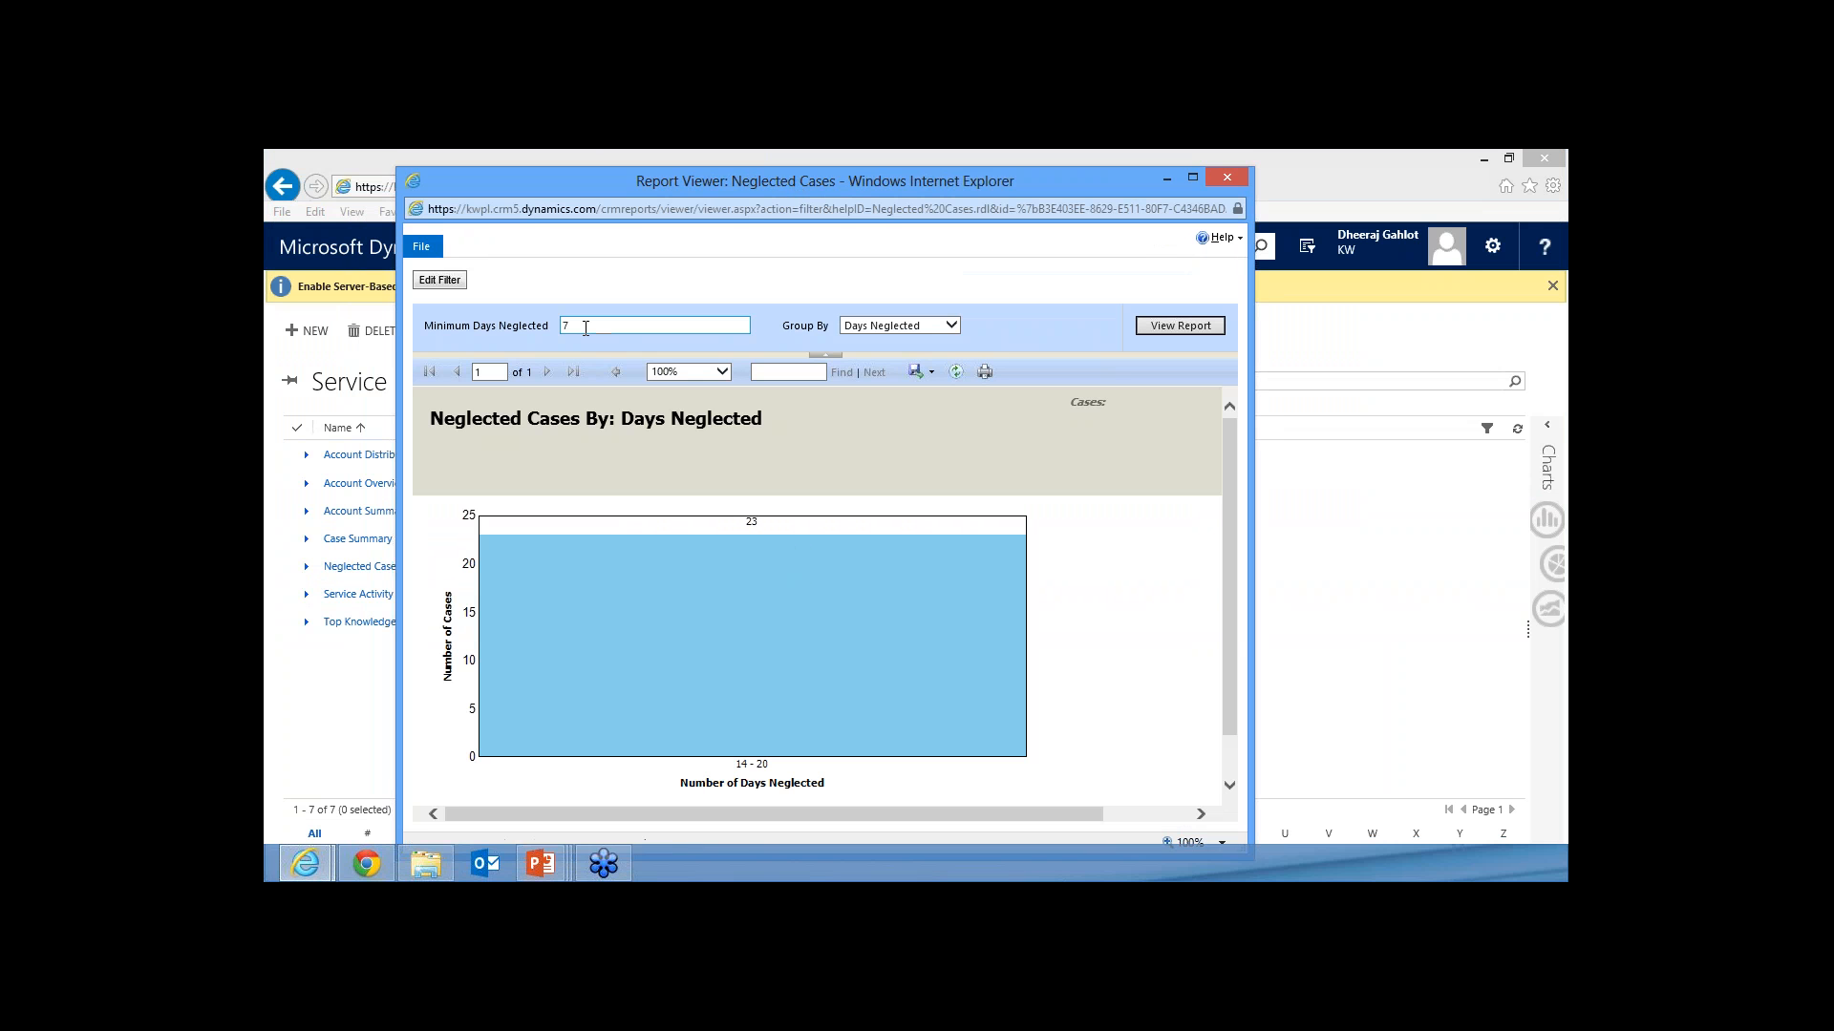
- Rerun the Neglected Cases report with Minimum Days Neglected set to 10, view its case details, and close the report
{"action": "mouse_move", "coordinate": [582, 324]}
{"action": "left_mouse_down"}
{"action": "mouse_move", "coordinate": [517, 323]}
{"action": "mouse_move", "coordinate": [560, 326]}
{"action": "left_mouse_up"}
{"action": "left_click", "coordinate": [583, 325]}
{"action": "left_click", "coordinate": [583, 326]}
{"action": "type", "text": "10"}
{"action": "left_click", "coordinate": [1166, 328]}
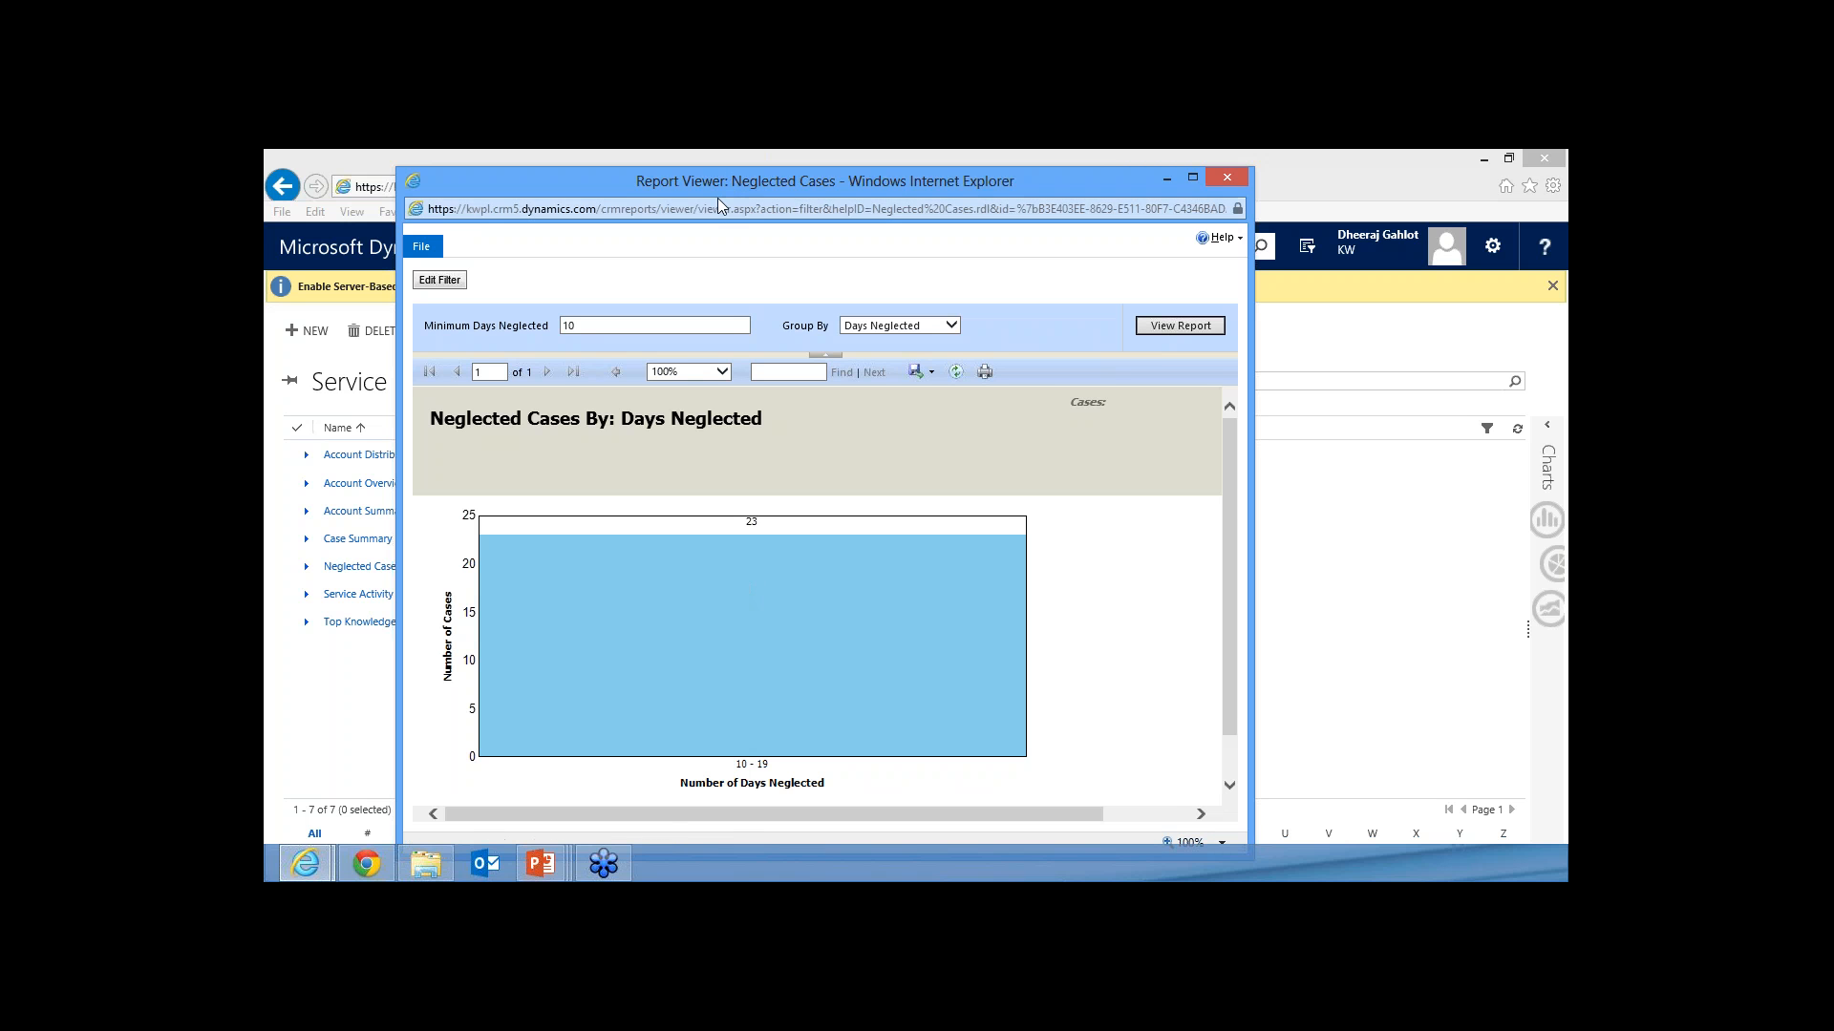
{"action": "left_click_drag", "start_coordinate": [722, 185], "coordinate": [727, 177]}
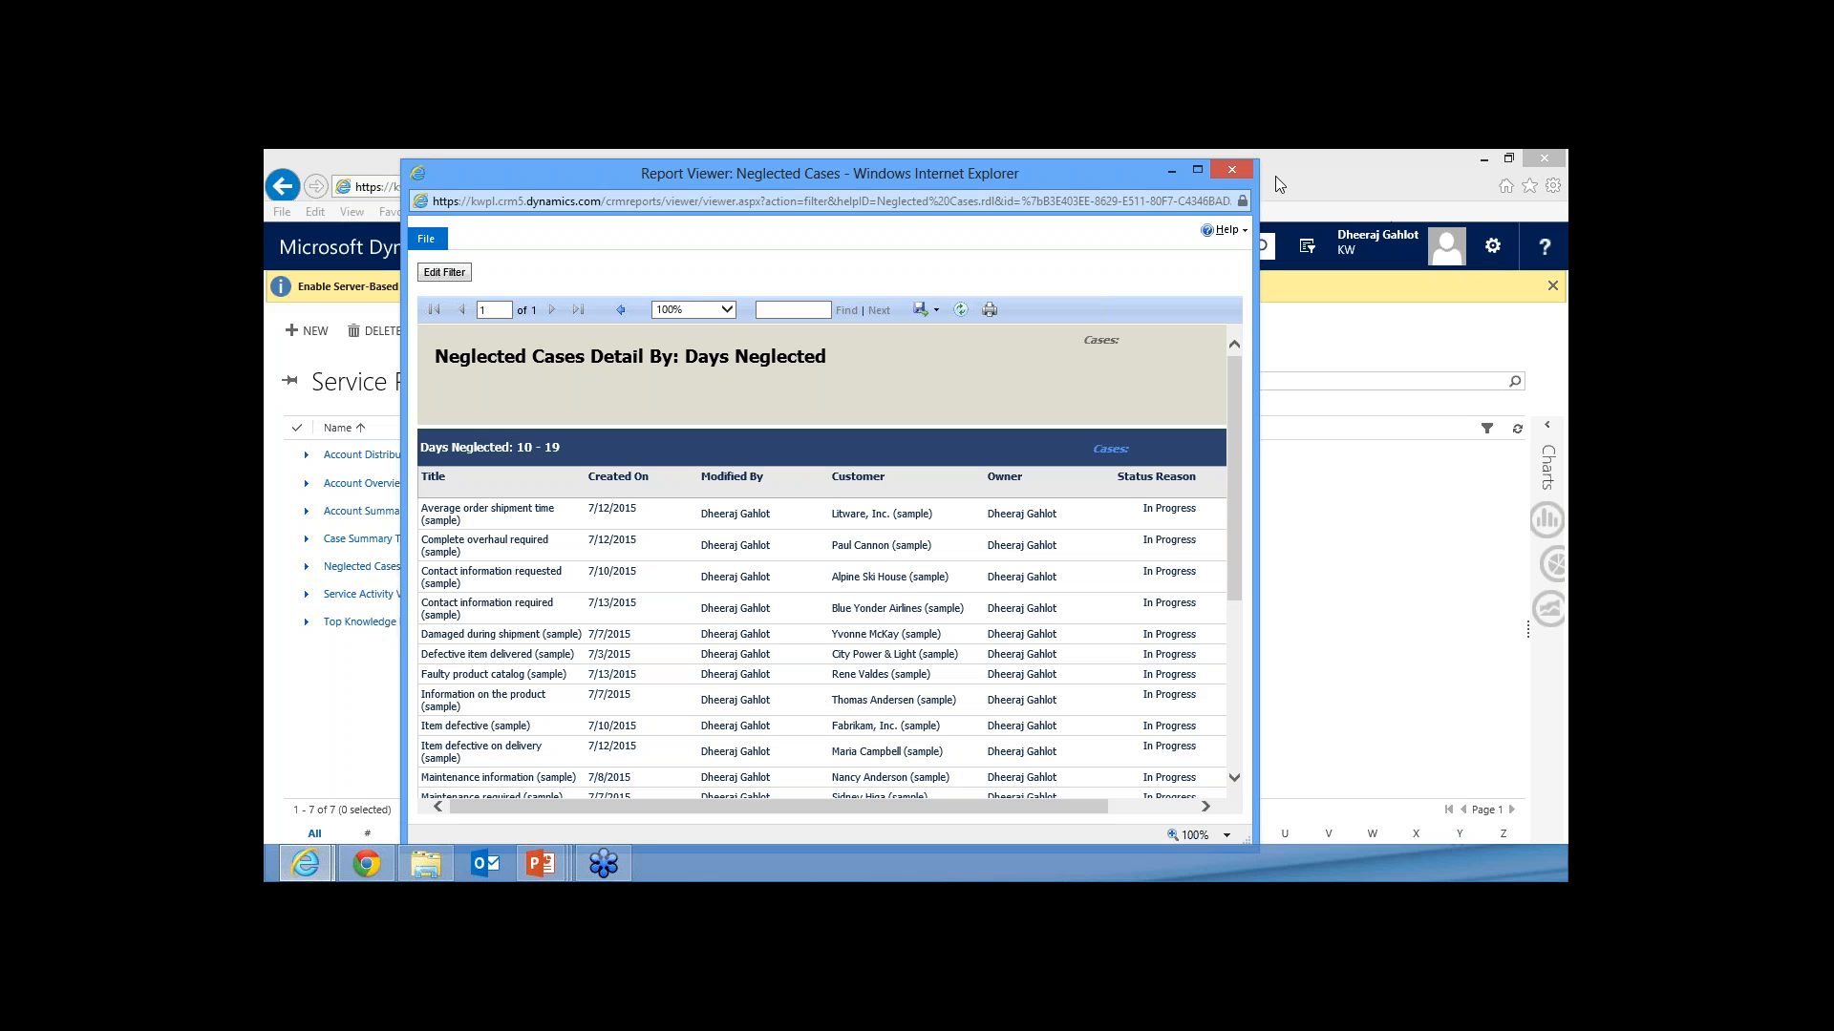
{"action": "left_click", "coordinate": [1239, 172]}
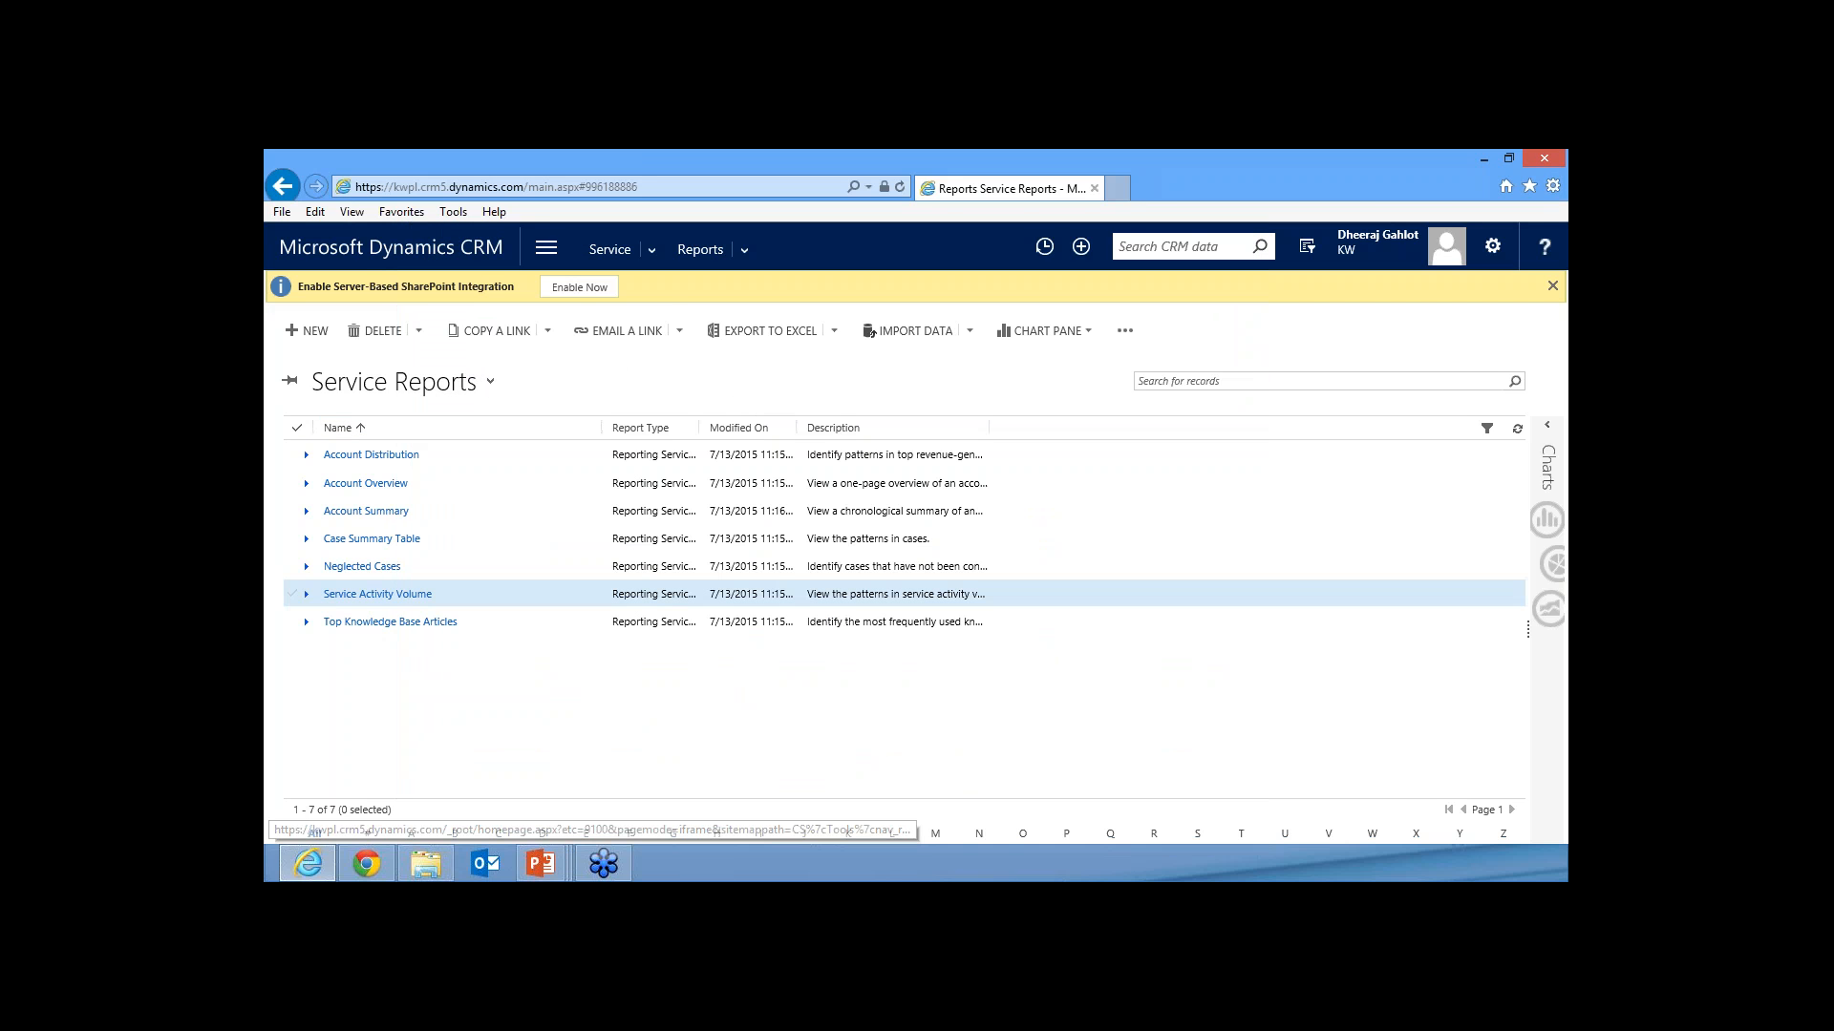
- Run the Top Knowledge Base Articles report with the Articles and Cases filtering criteria cleared, and close the report
{"action": "left_click", "coordinate": [390, 622]}
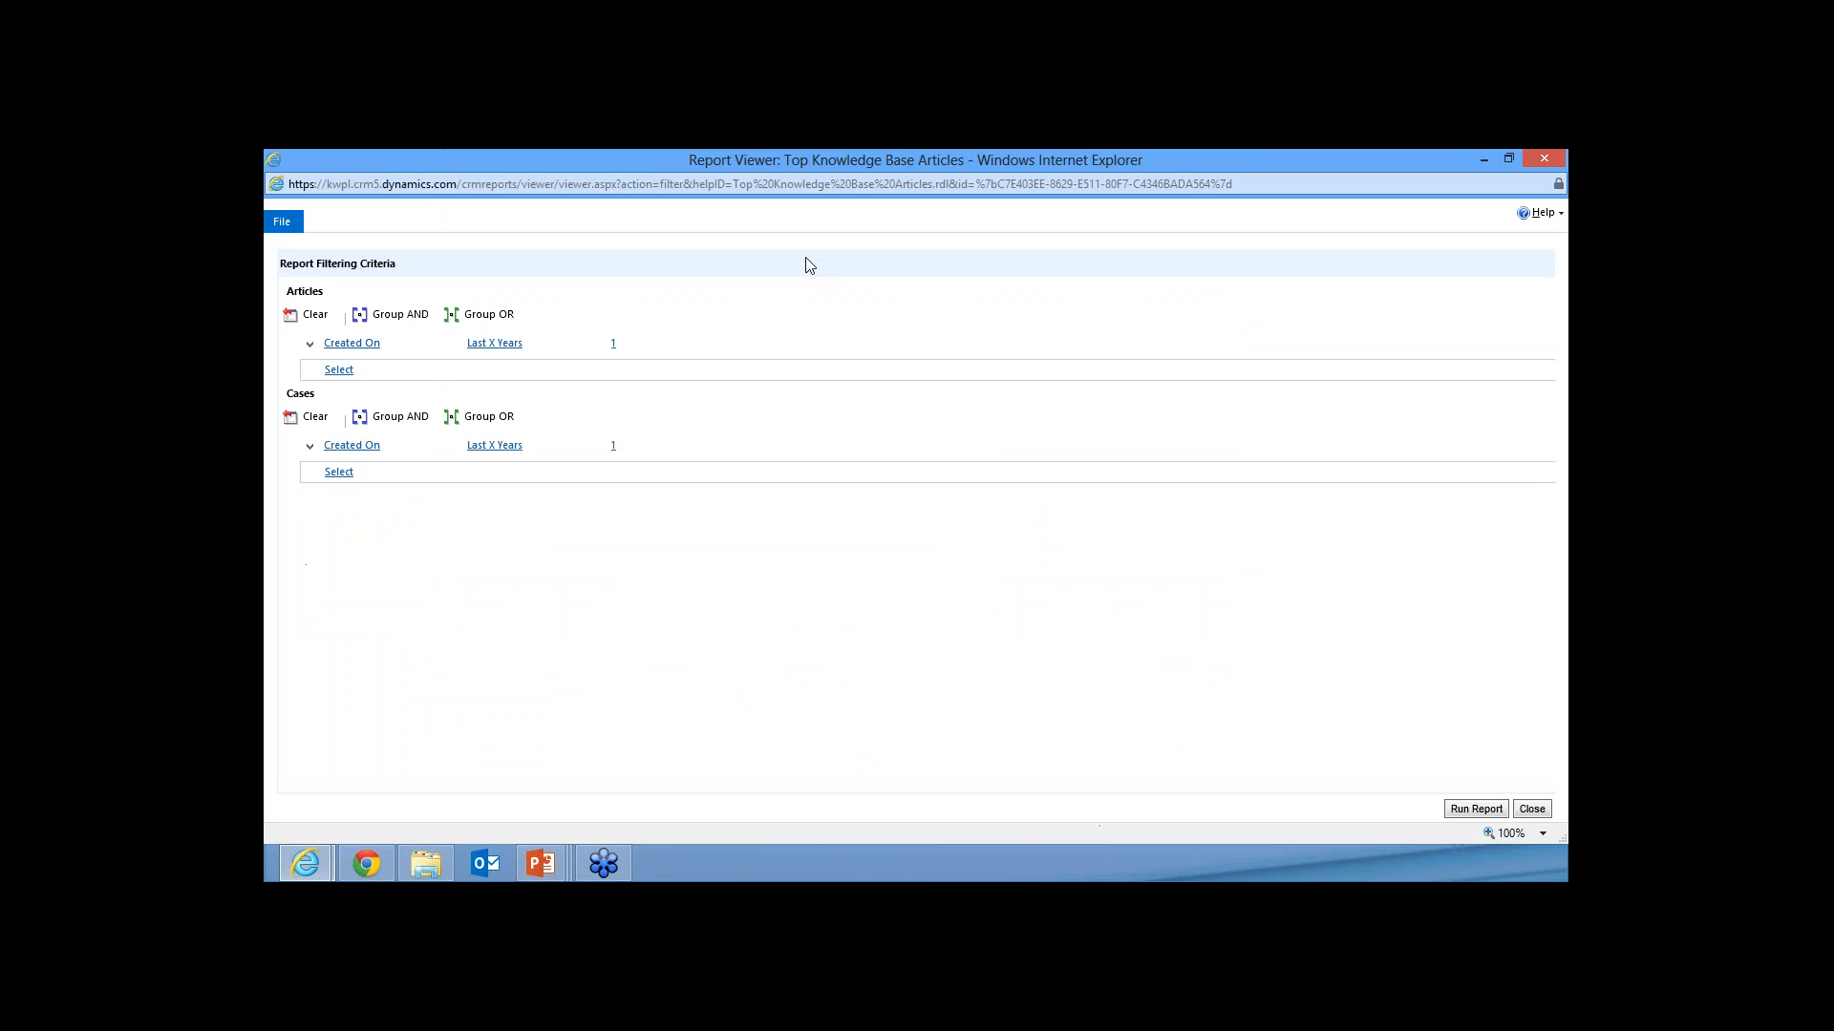
{"action": "left_click", "coordinate": [310, 314]}
{"action": "left_click", "coordinate": [310, 389]}
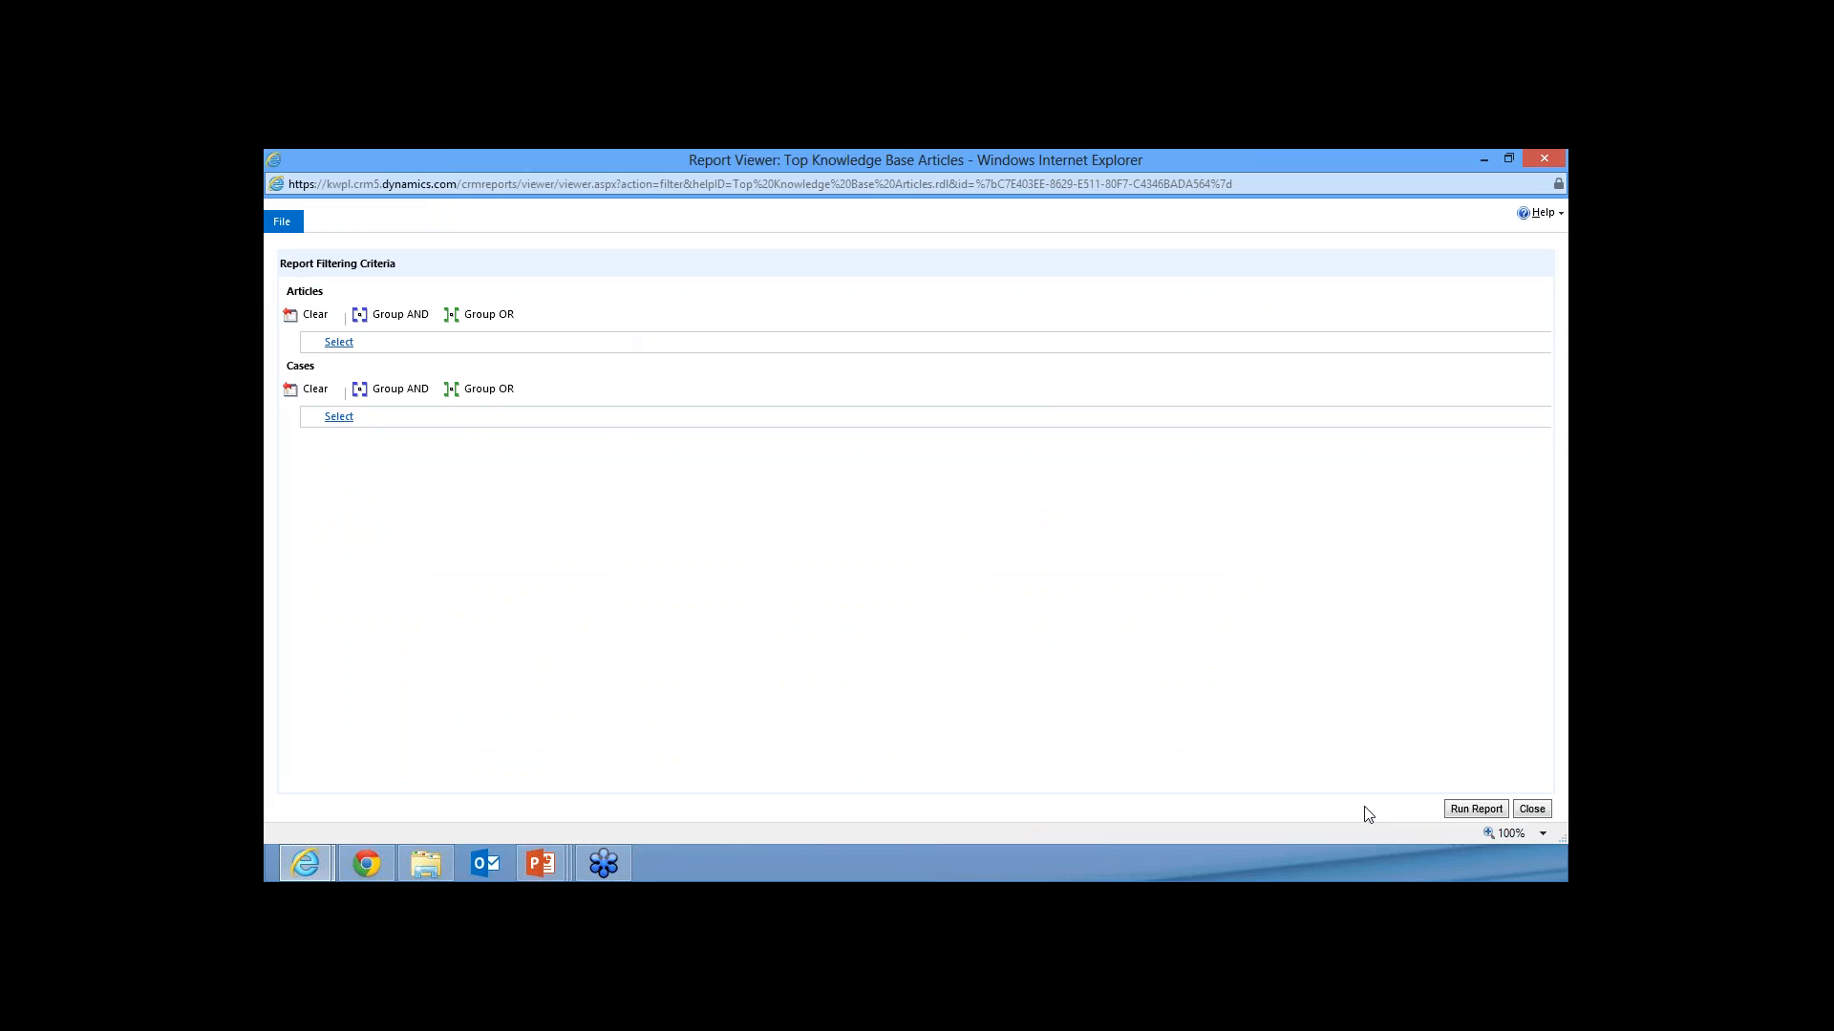
{"action": "left_click", "coordinate": [1476, 809]}
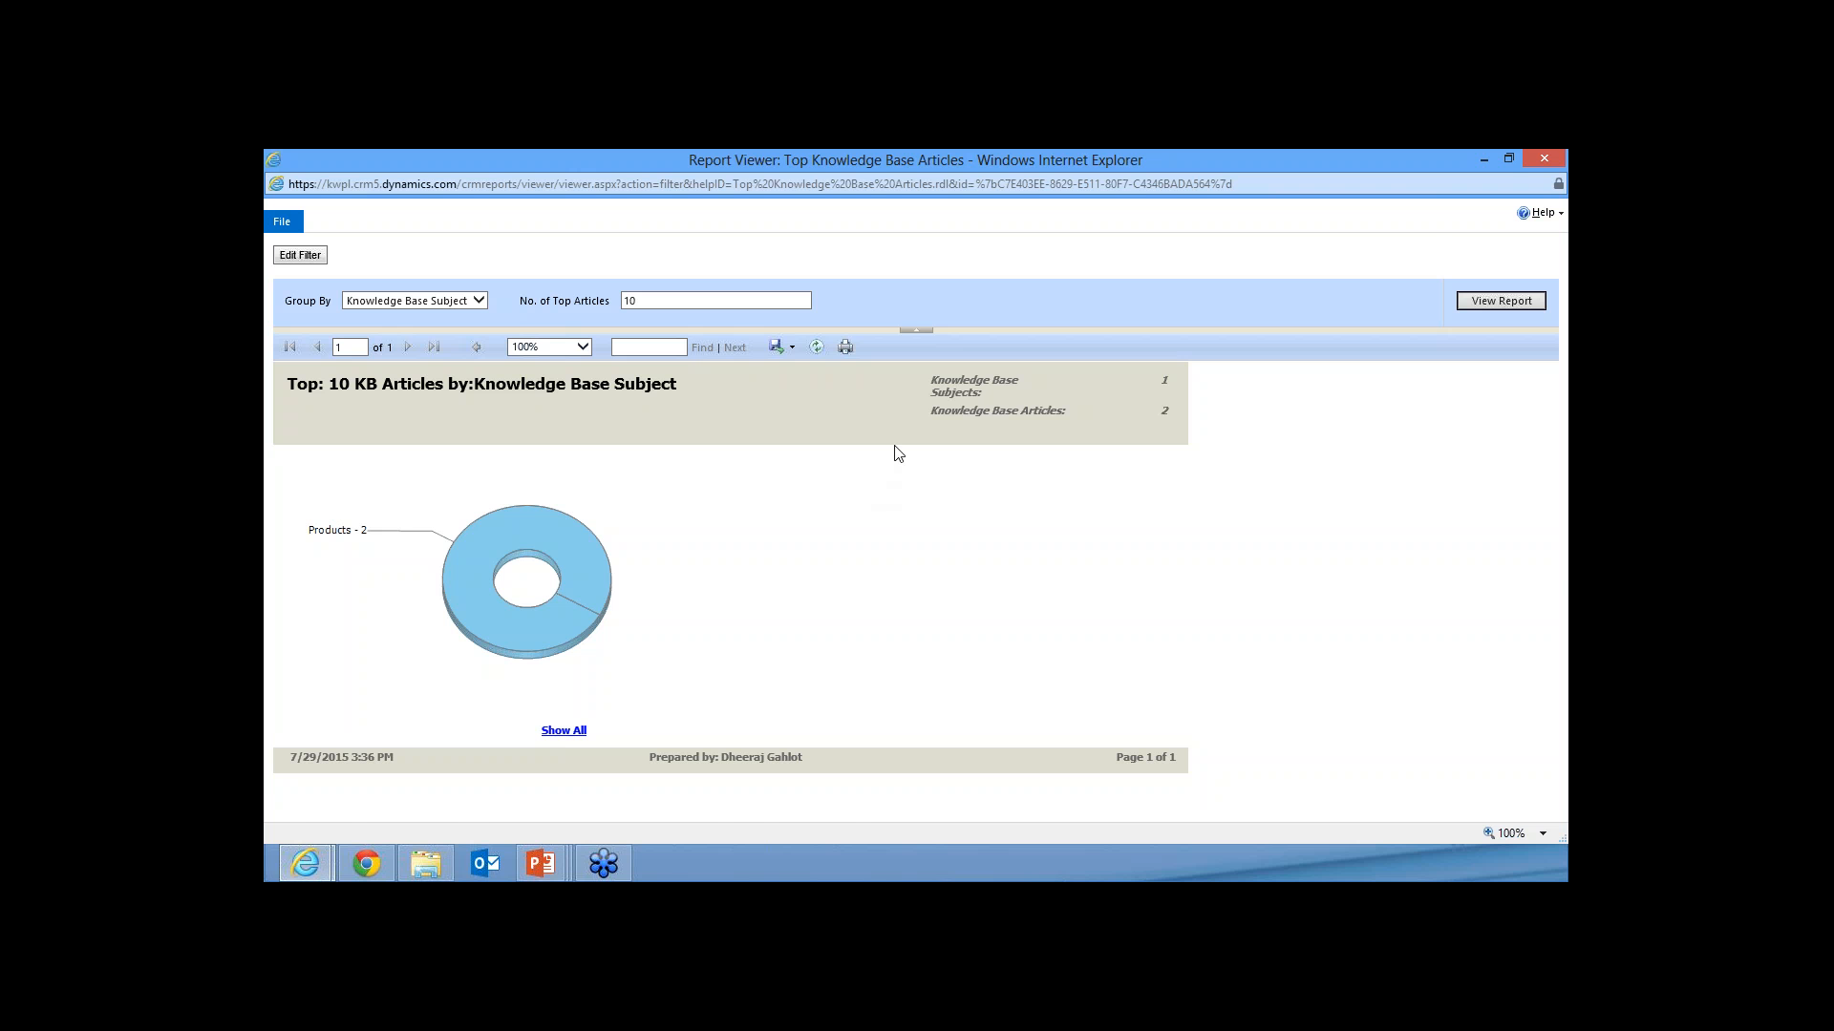
{"action": "left_click", "coordinate": [1543, 159]}
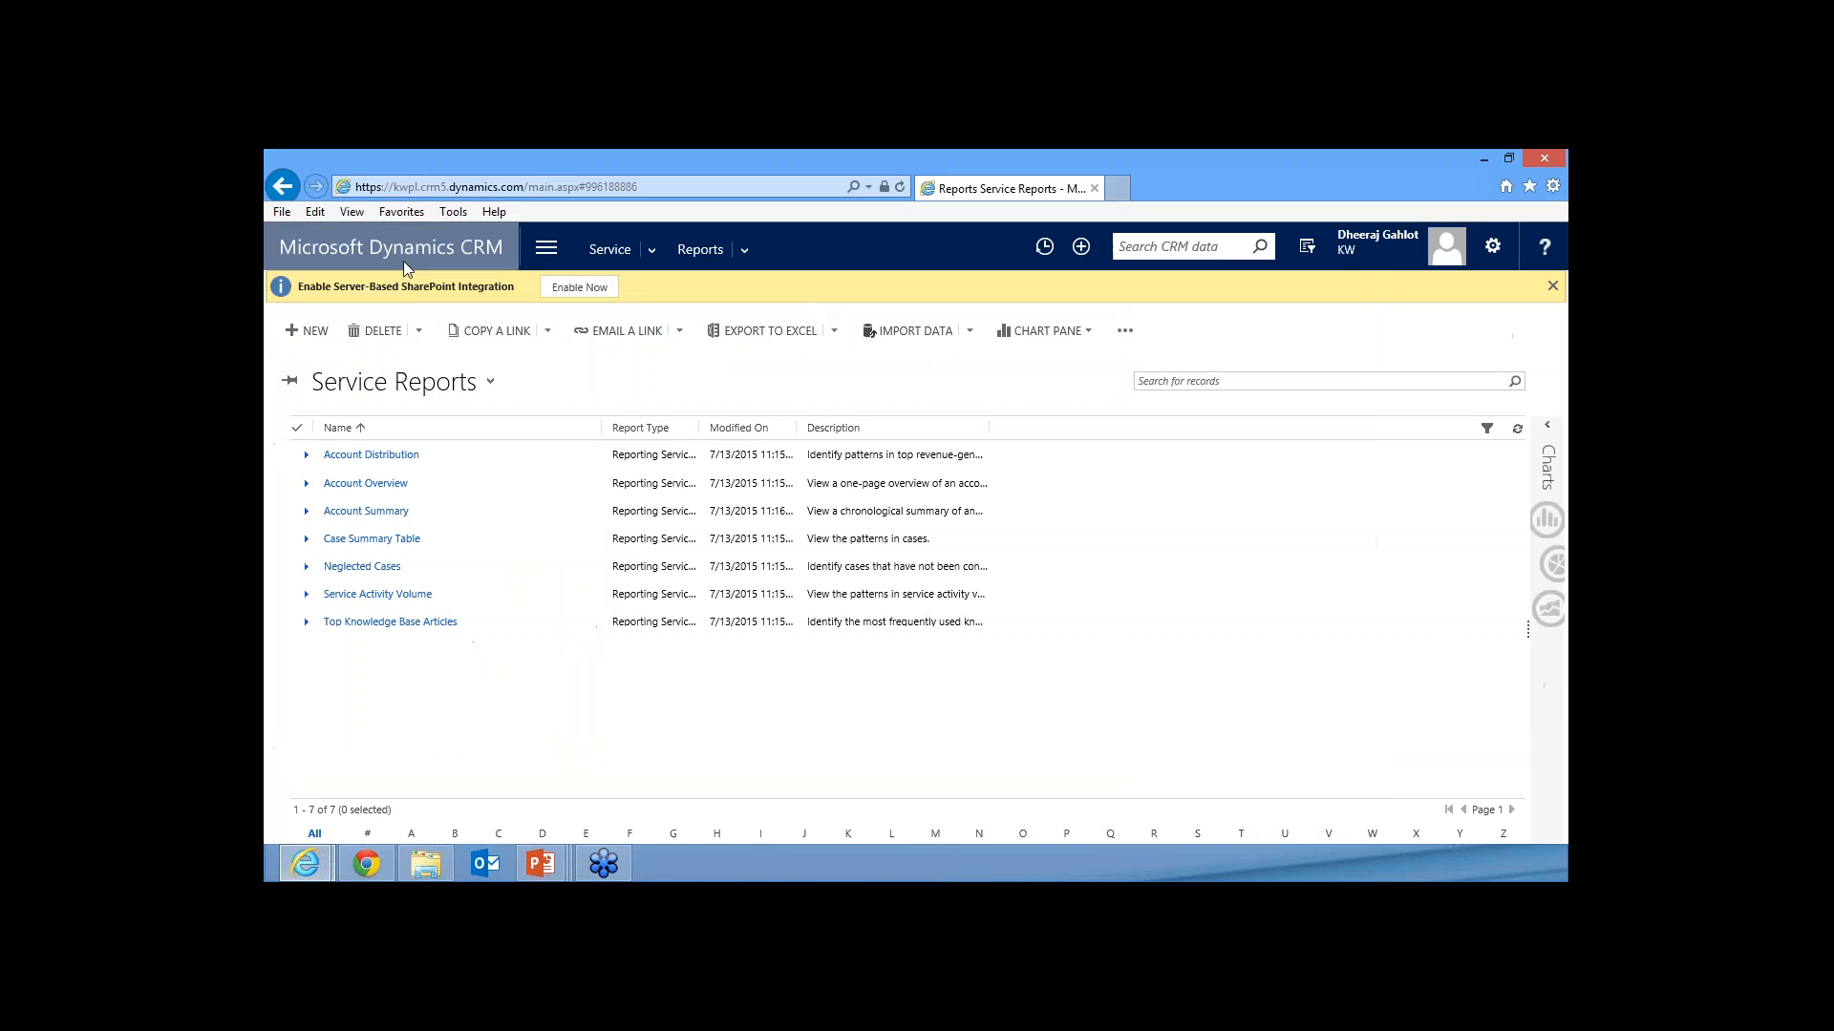
- Go to the Service area's dashboards and view the charts on the Customer Service Manager Dashboard
{"action": "left_click", "coordinate": [556, 256]}
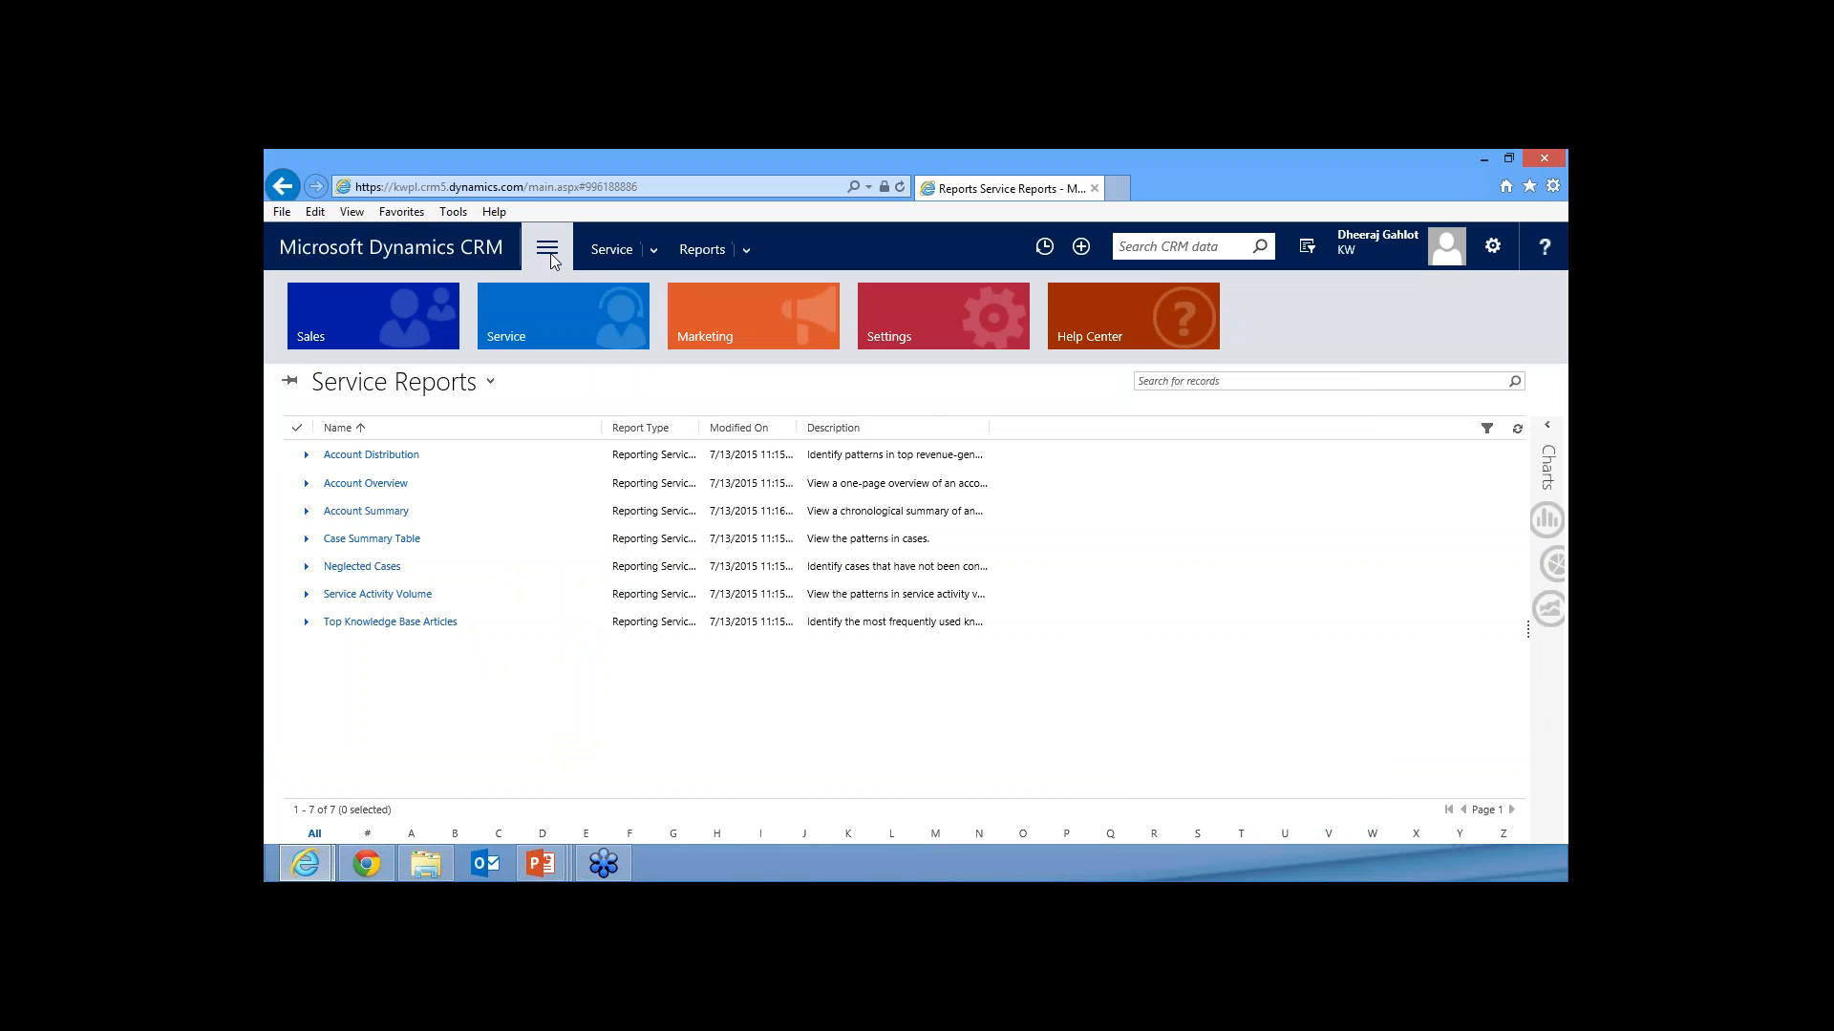
{"action": "left_click", "coordinate": [562, 315]}
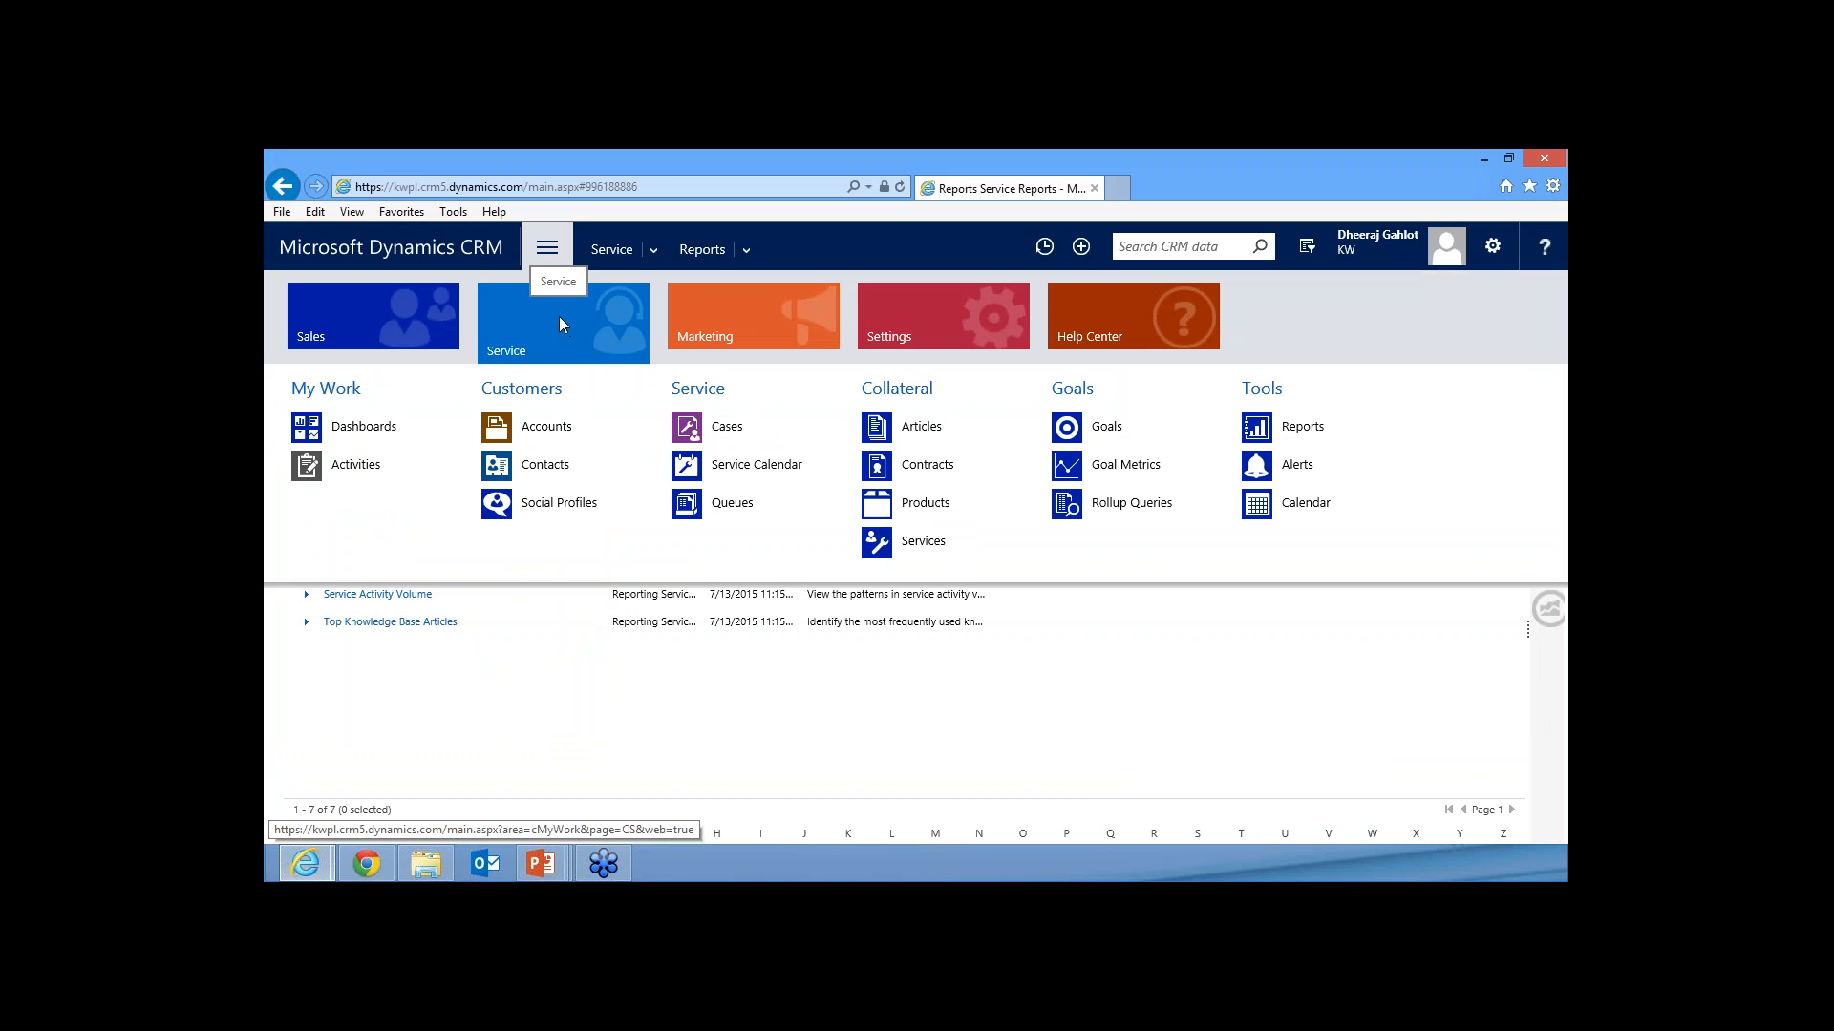
{"action": "left_click", "coordinate": [351, 444]}
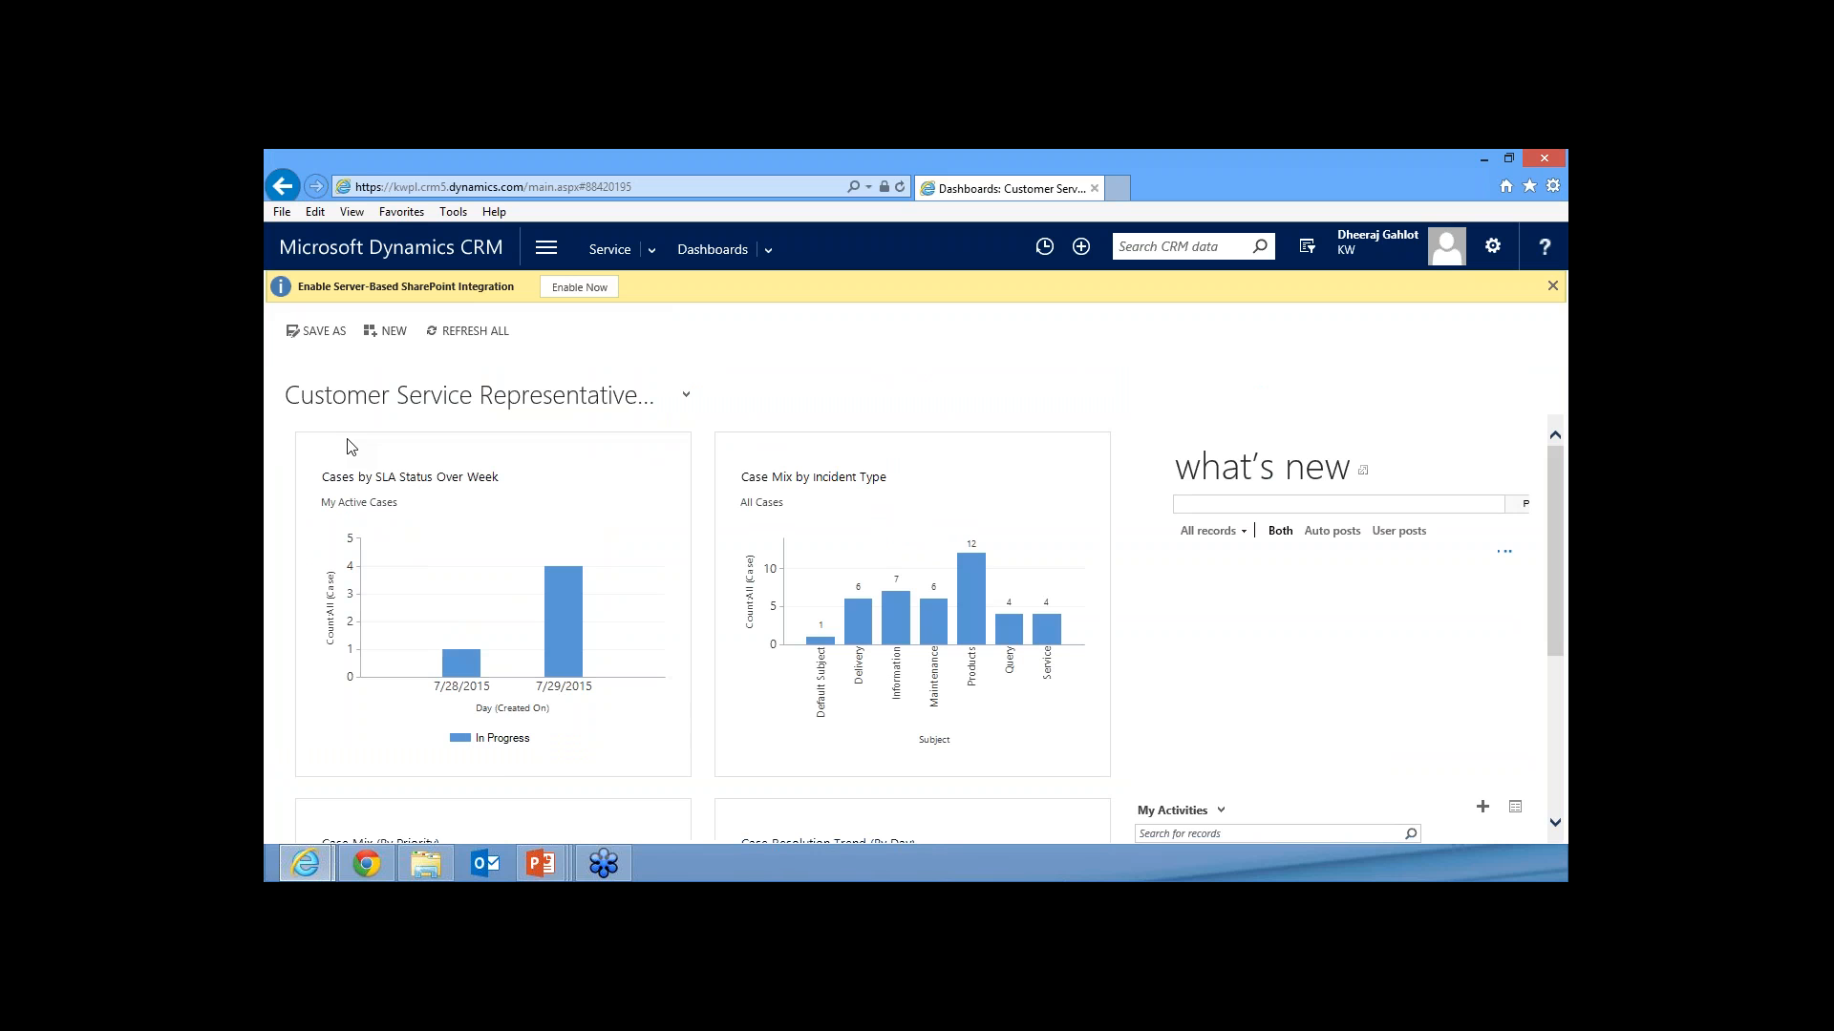
{"action": "left_click", "coordinate": [687, 397]}
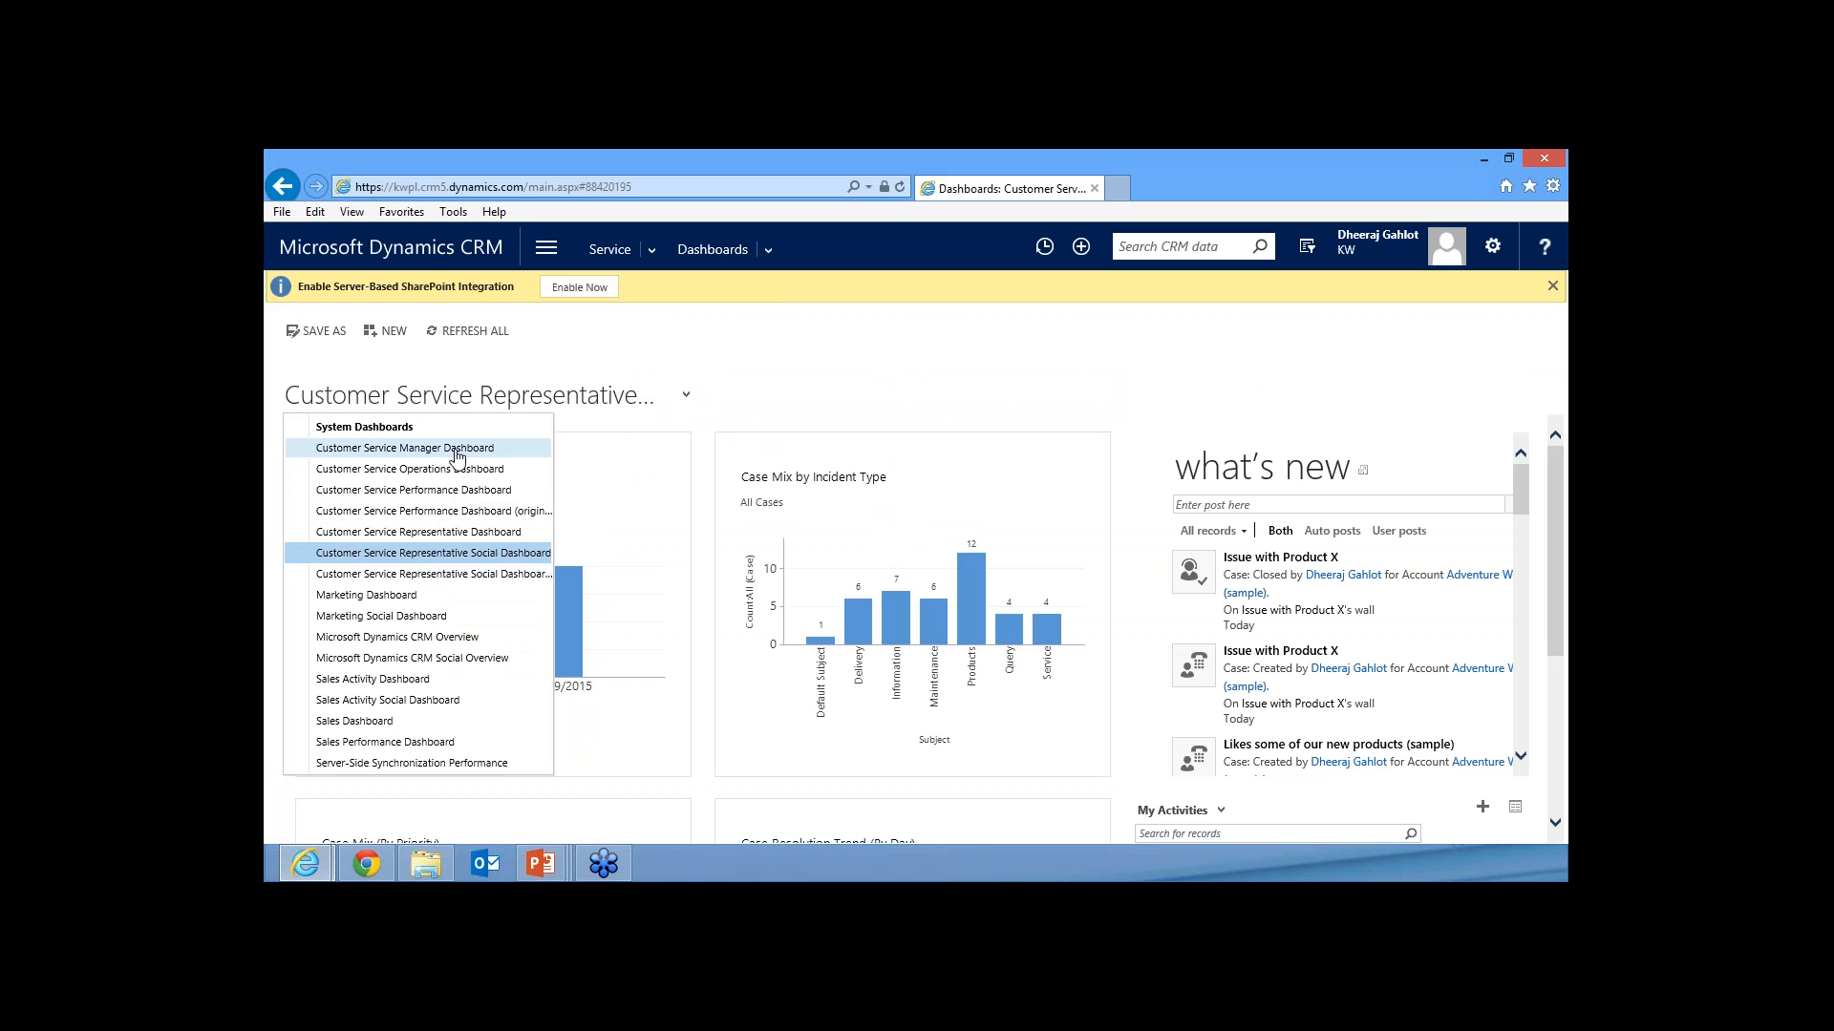
{"action": "left_click", "coordinate": [404, 448]}
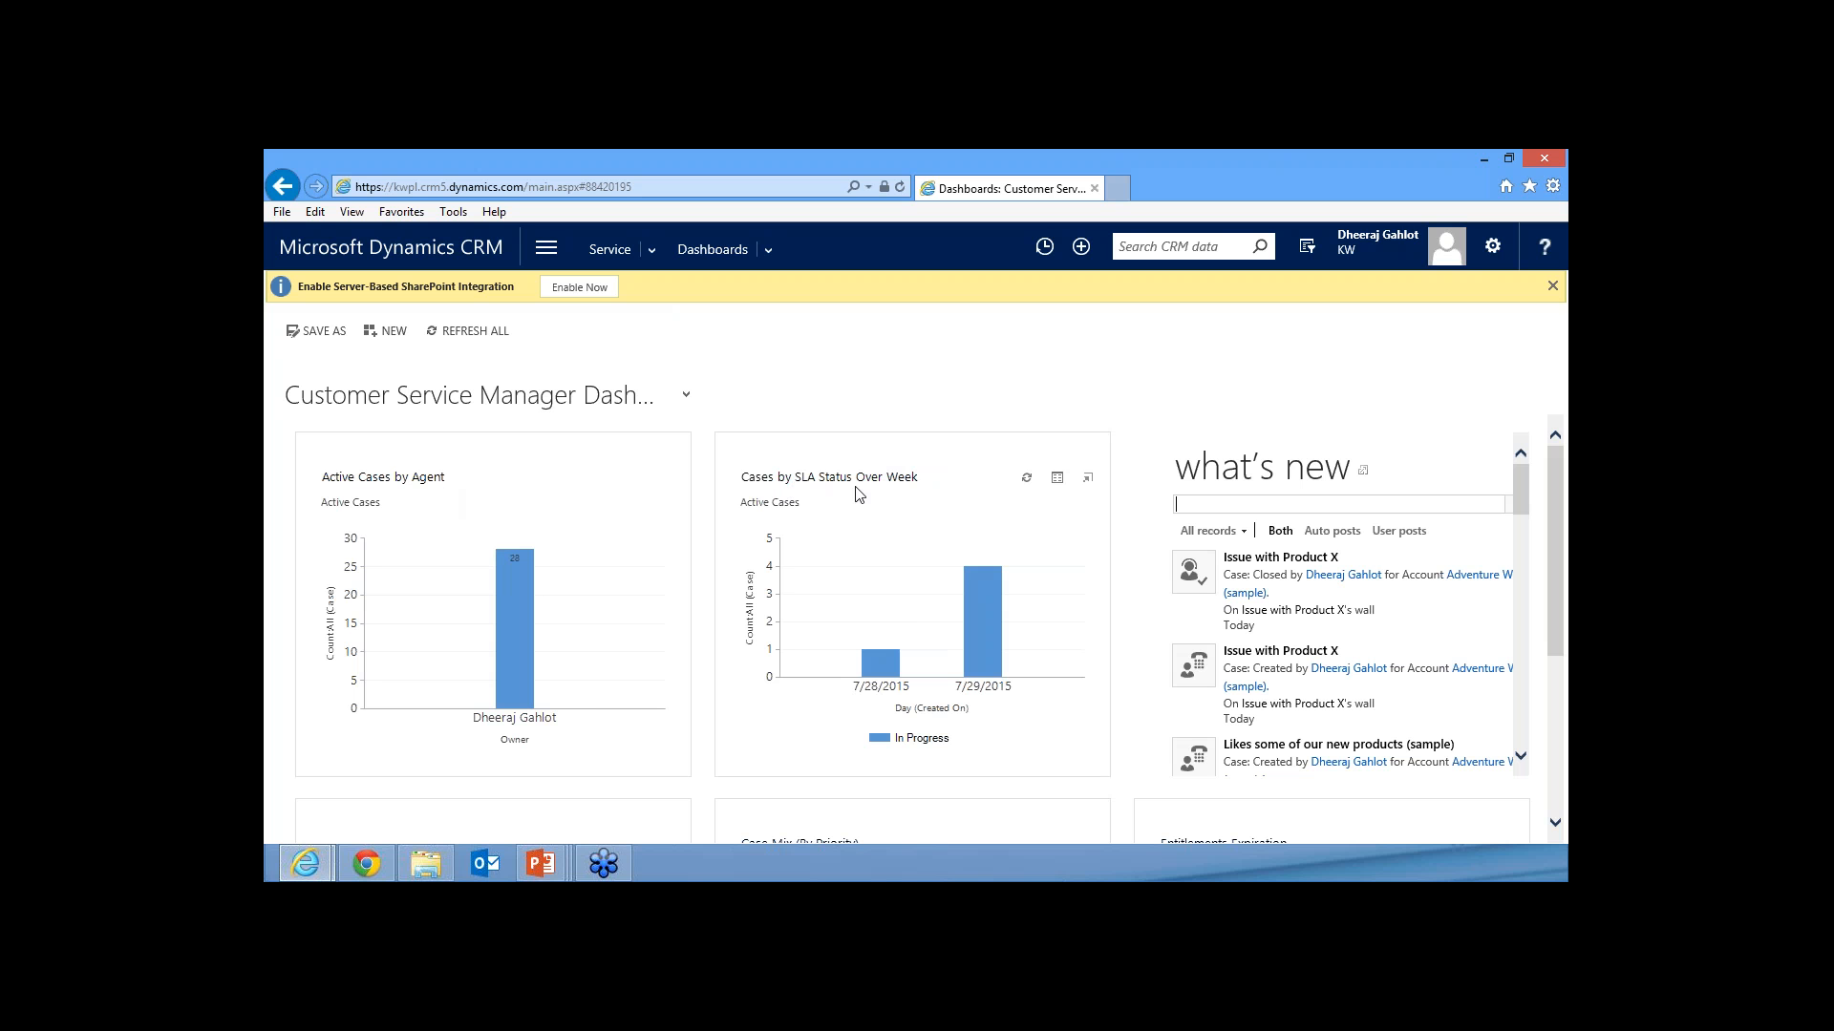
{"action": "scroll", "coordinate": [751, 599], "scroll_direction": "down", "scroll_amount": 3}
- View the Customer Service Operations Dashboard, including its Service Leaderboard, Cases By Origin and Cases By Priority charts
{"action": "left_click", "coordinate": [686, 396]}
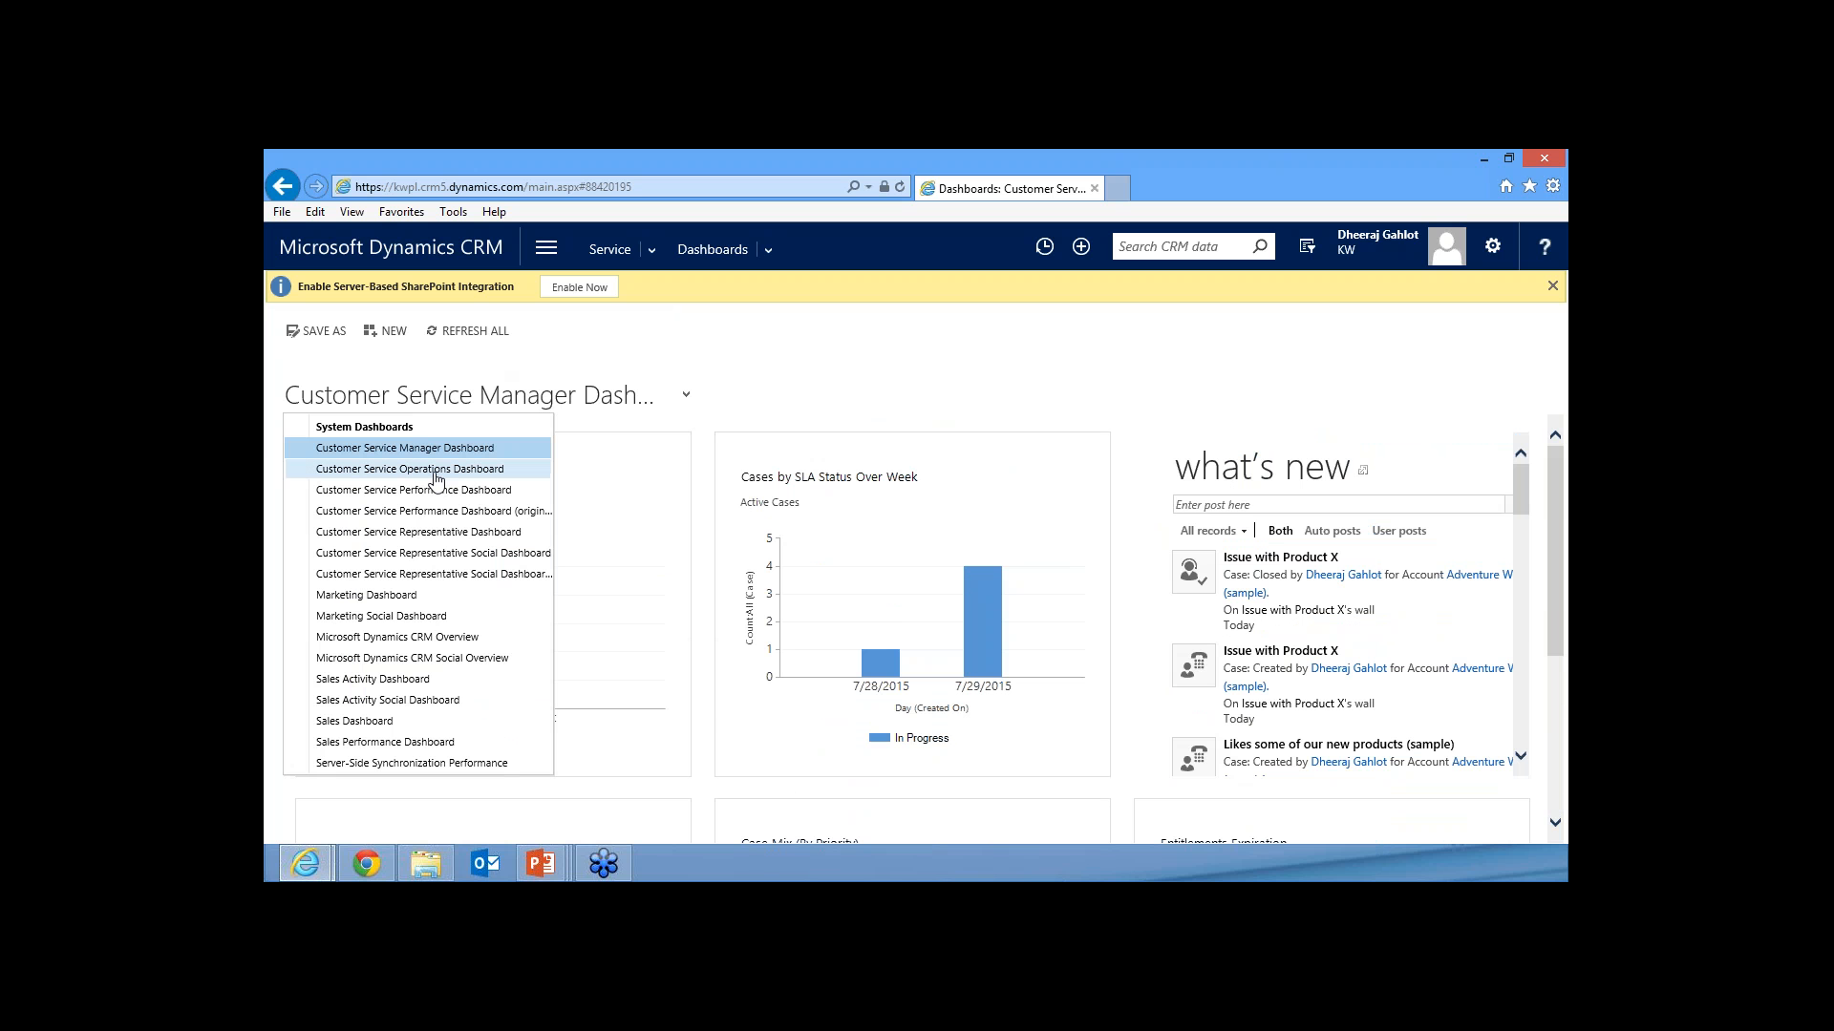
{"action": "left_click", "coordinate": [435, 473]}
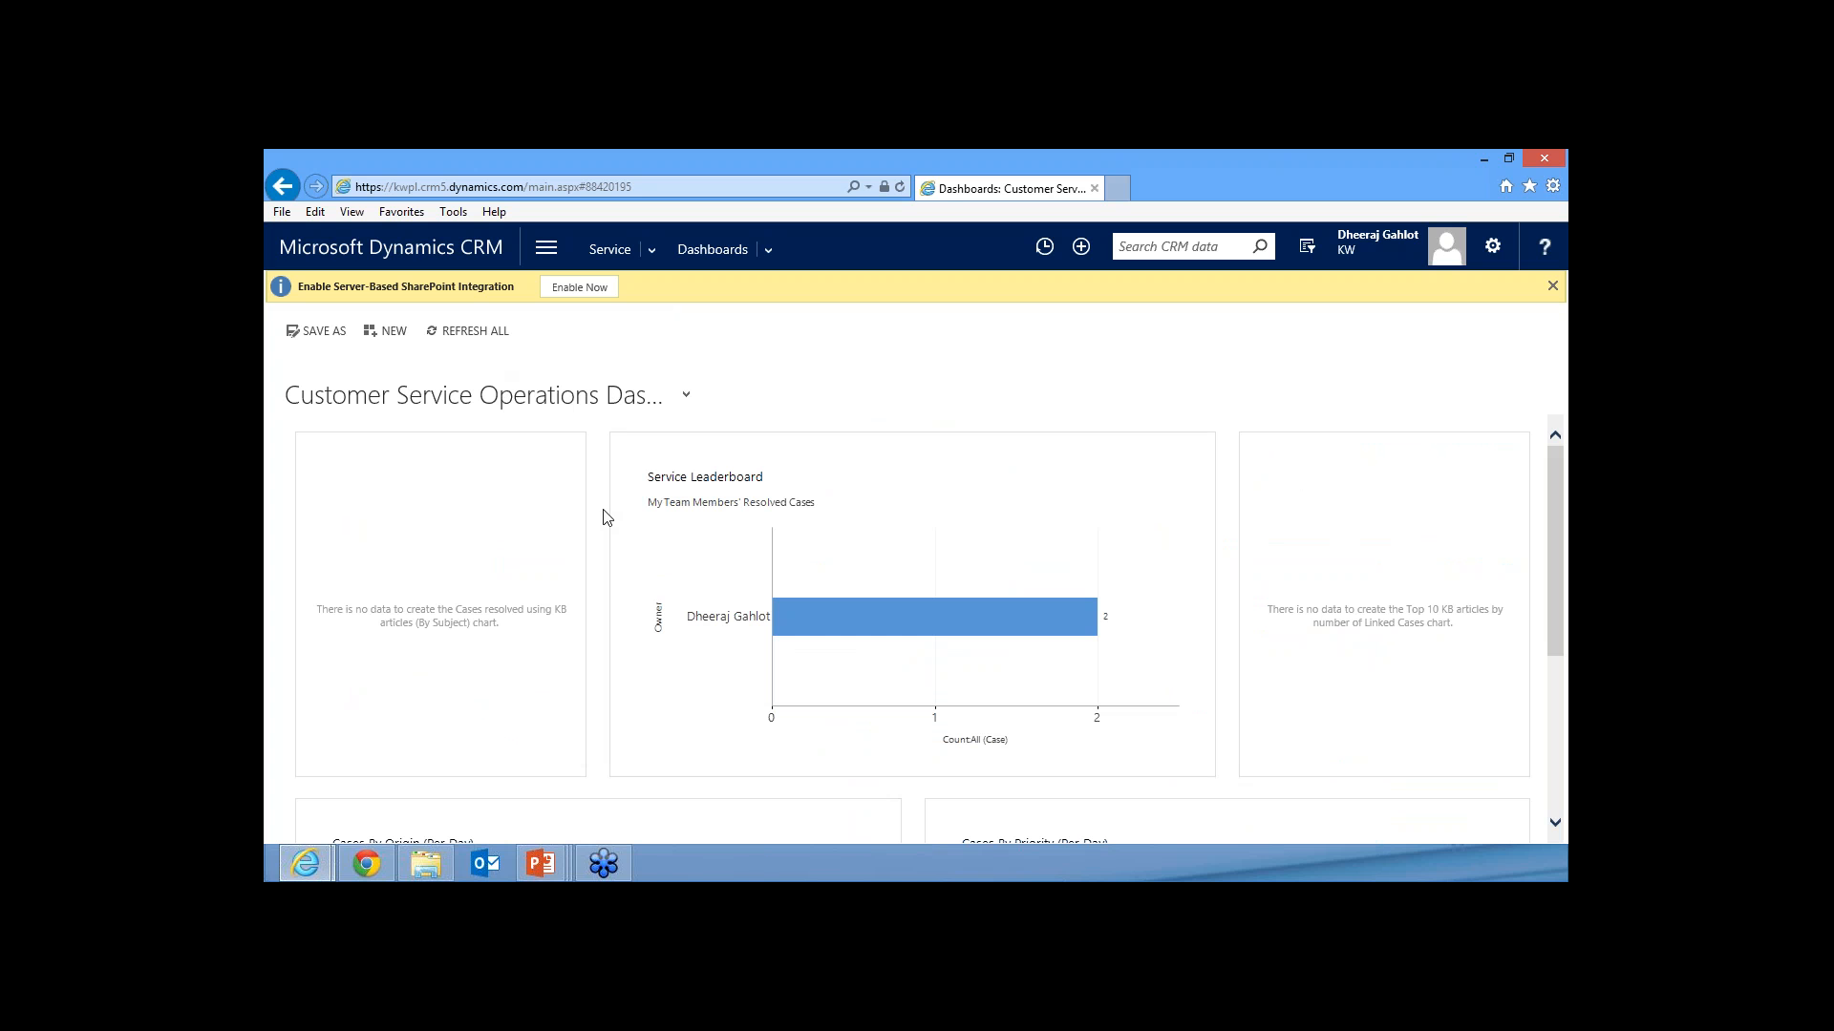
{"action": "scroll", "coordinate": [608, 516], "scroll_direction": "down", "scroll_amount": 3}
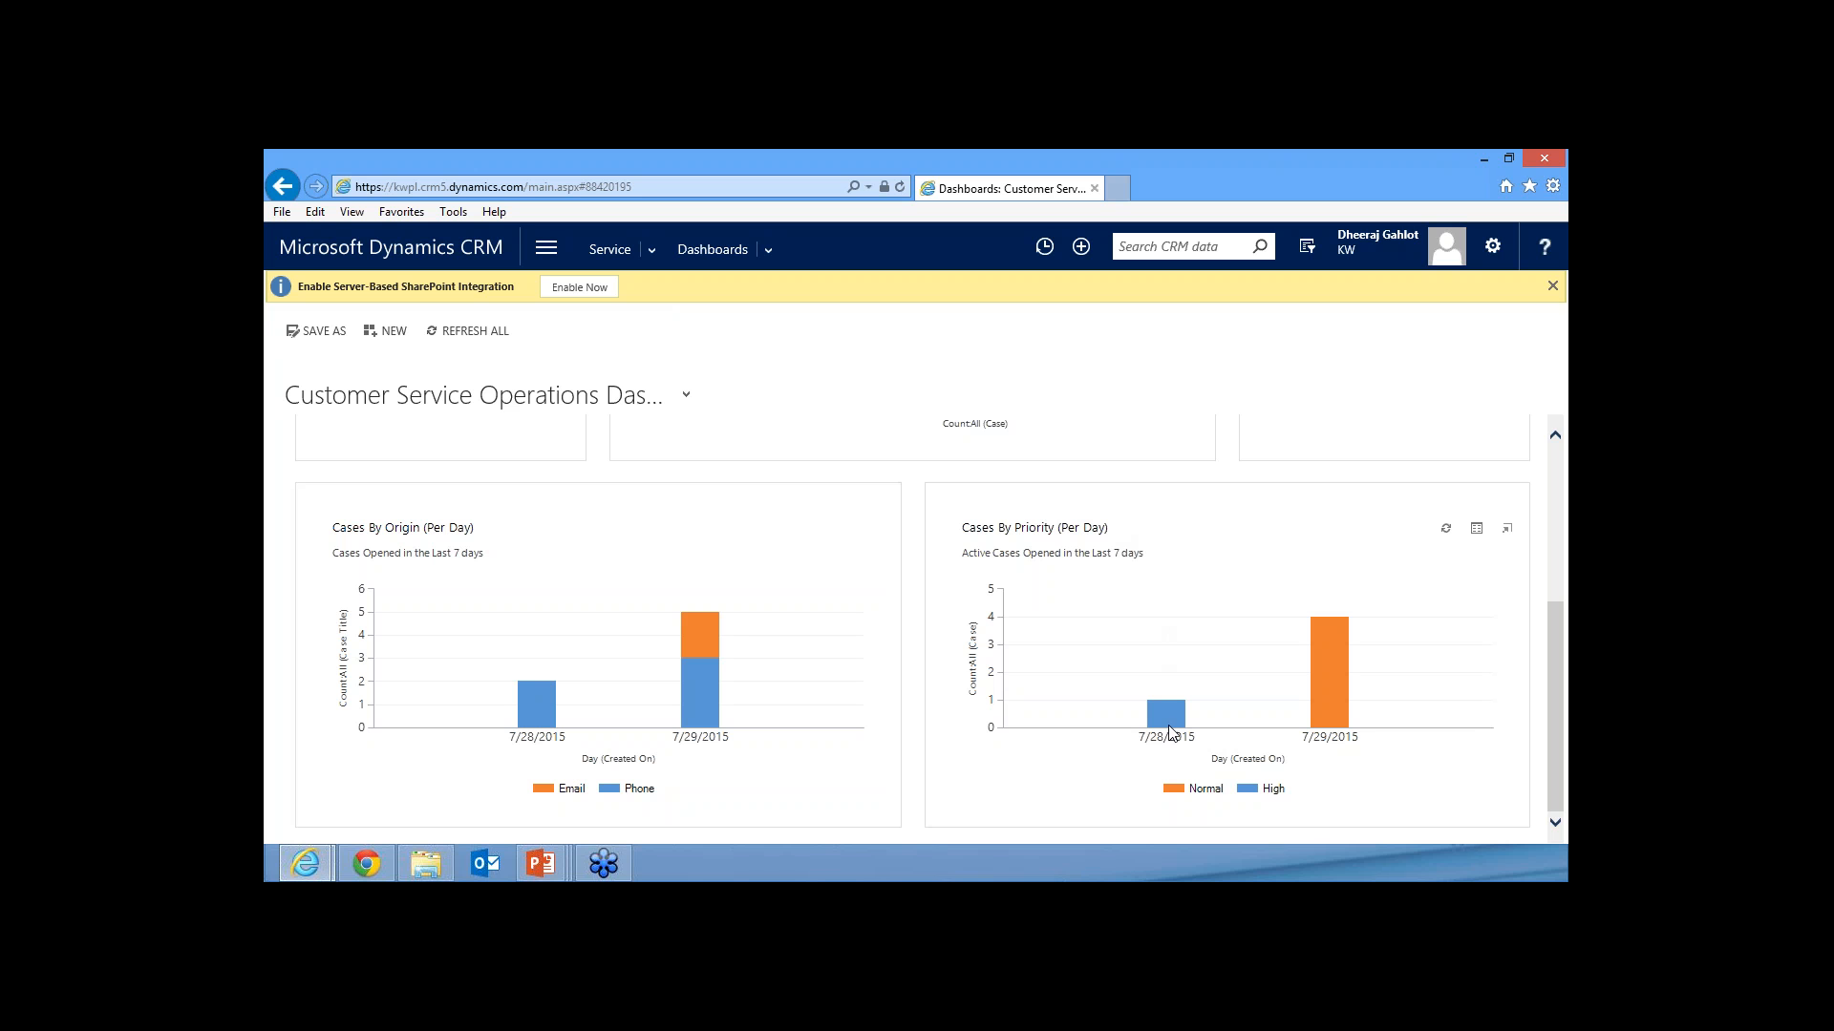
{"action": "mouse_move", "coordinate": [1166, 712]}
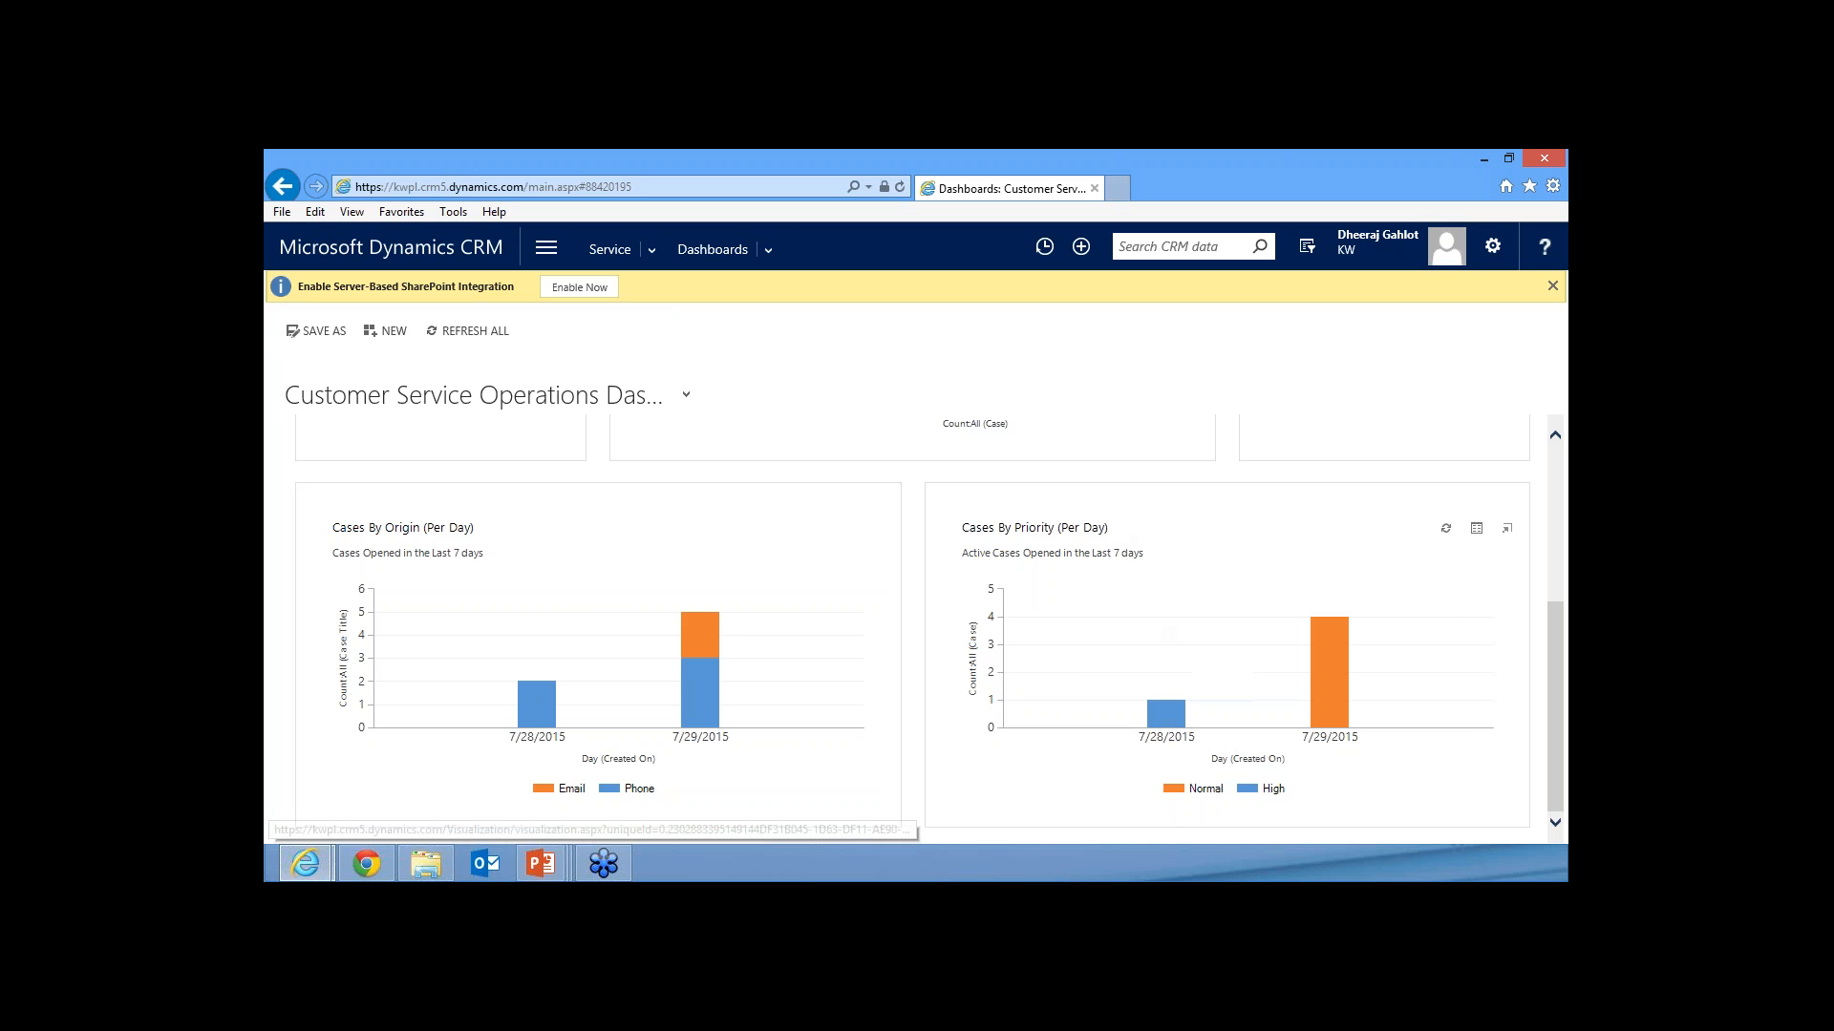
{"action": "scroll", "coordinate": [709, 597], "scroll_direction": "up", "scroll_amount": 1}
{"action": "scroll", "coordinate": [709, 596], "scroll_direction": "up", "scroll_amount": 5}
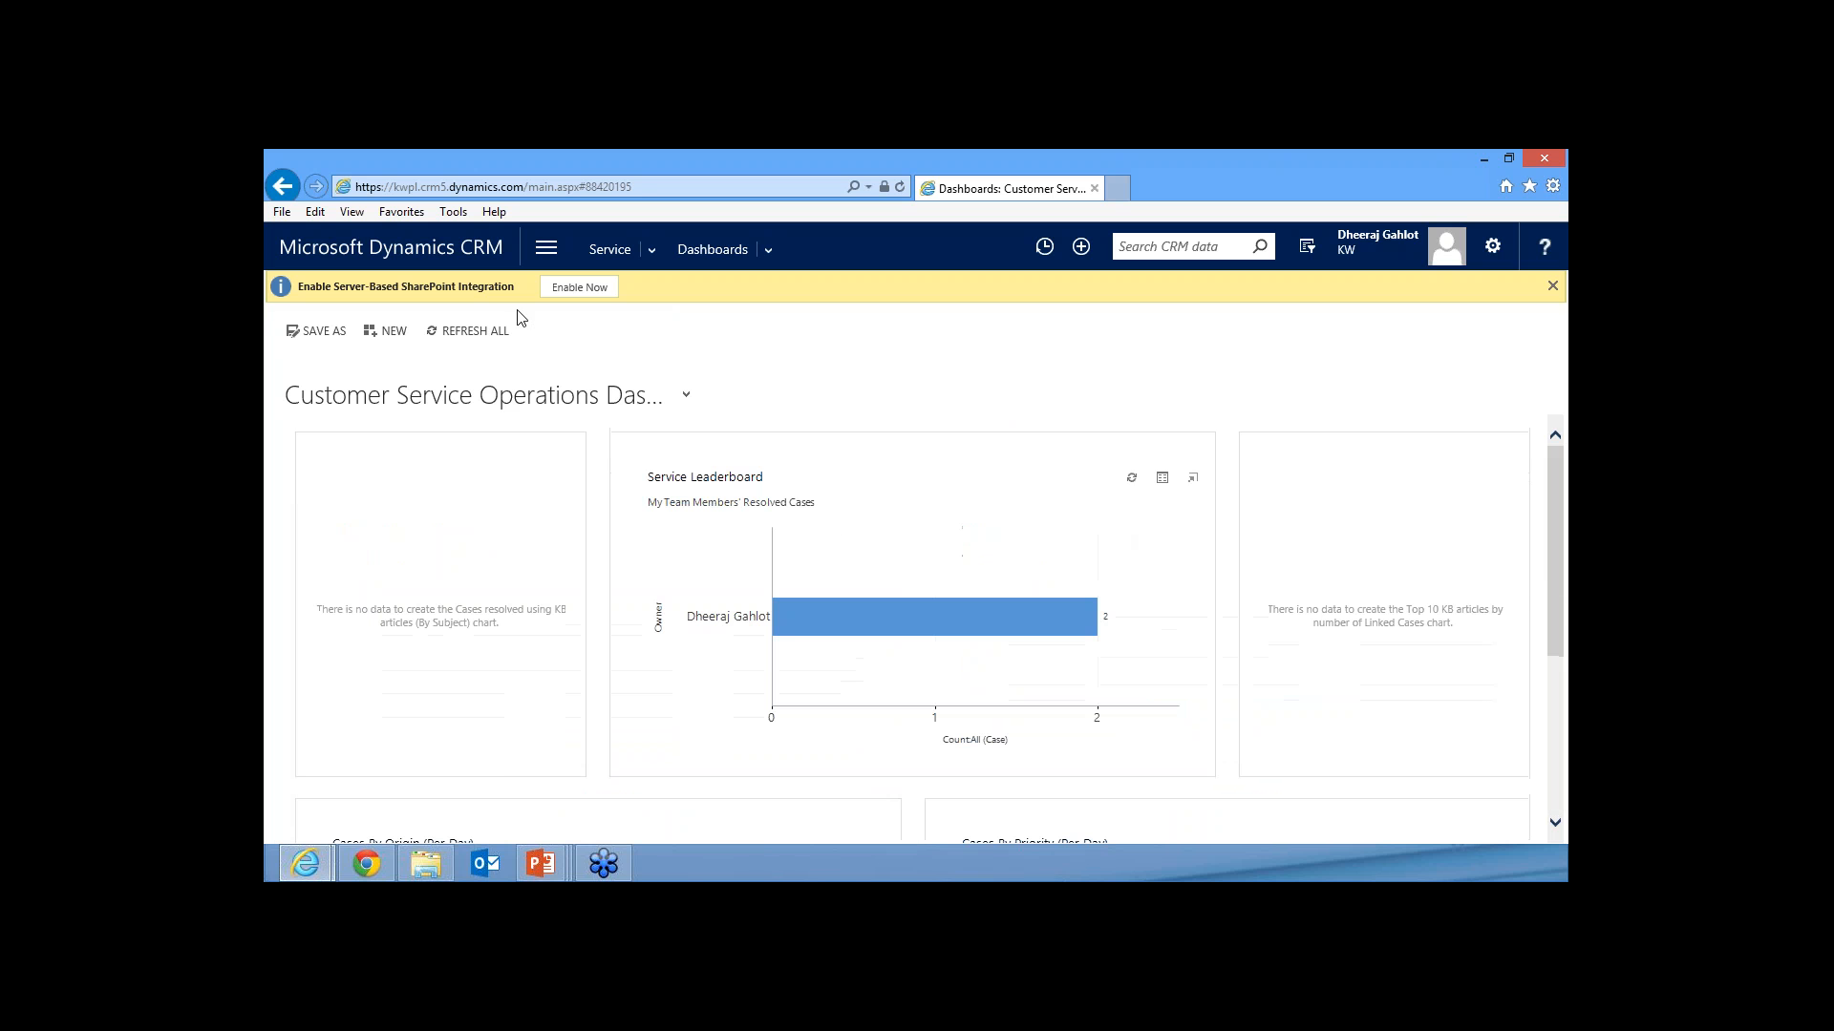
- Examine the Customer Service Representative Dashboard's case mix, priority, resolution trend and goal progress charts and its My Activities list
{"action": "left_click", "coordinate": [686, 395]}
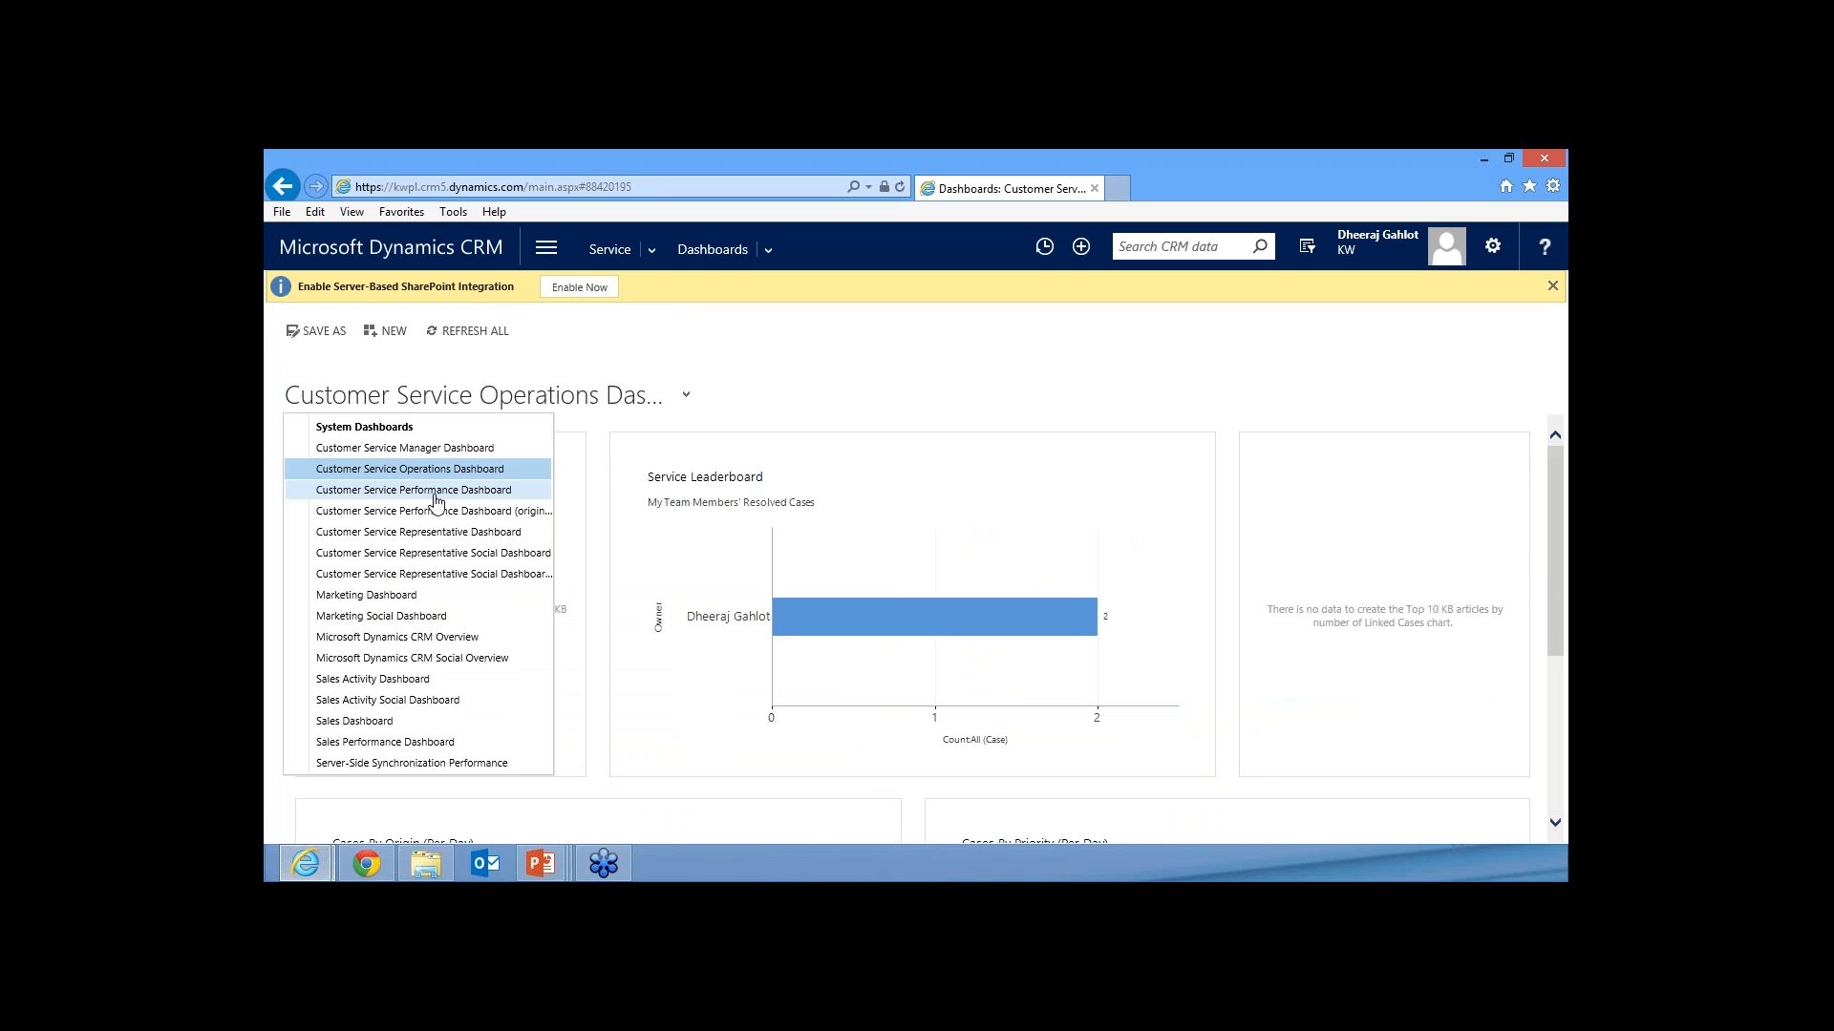
{"action": "left_click", "coordinate": [431, 532]}
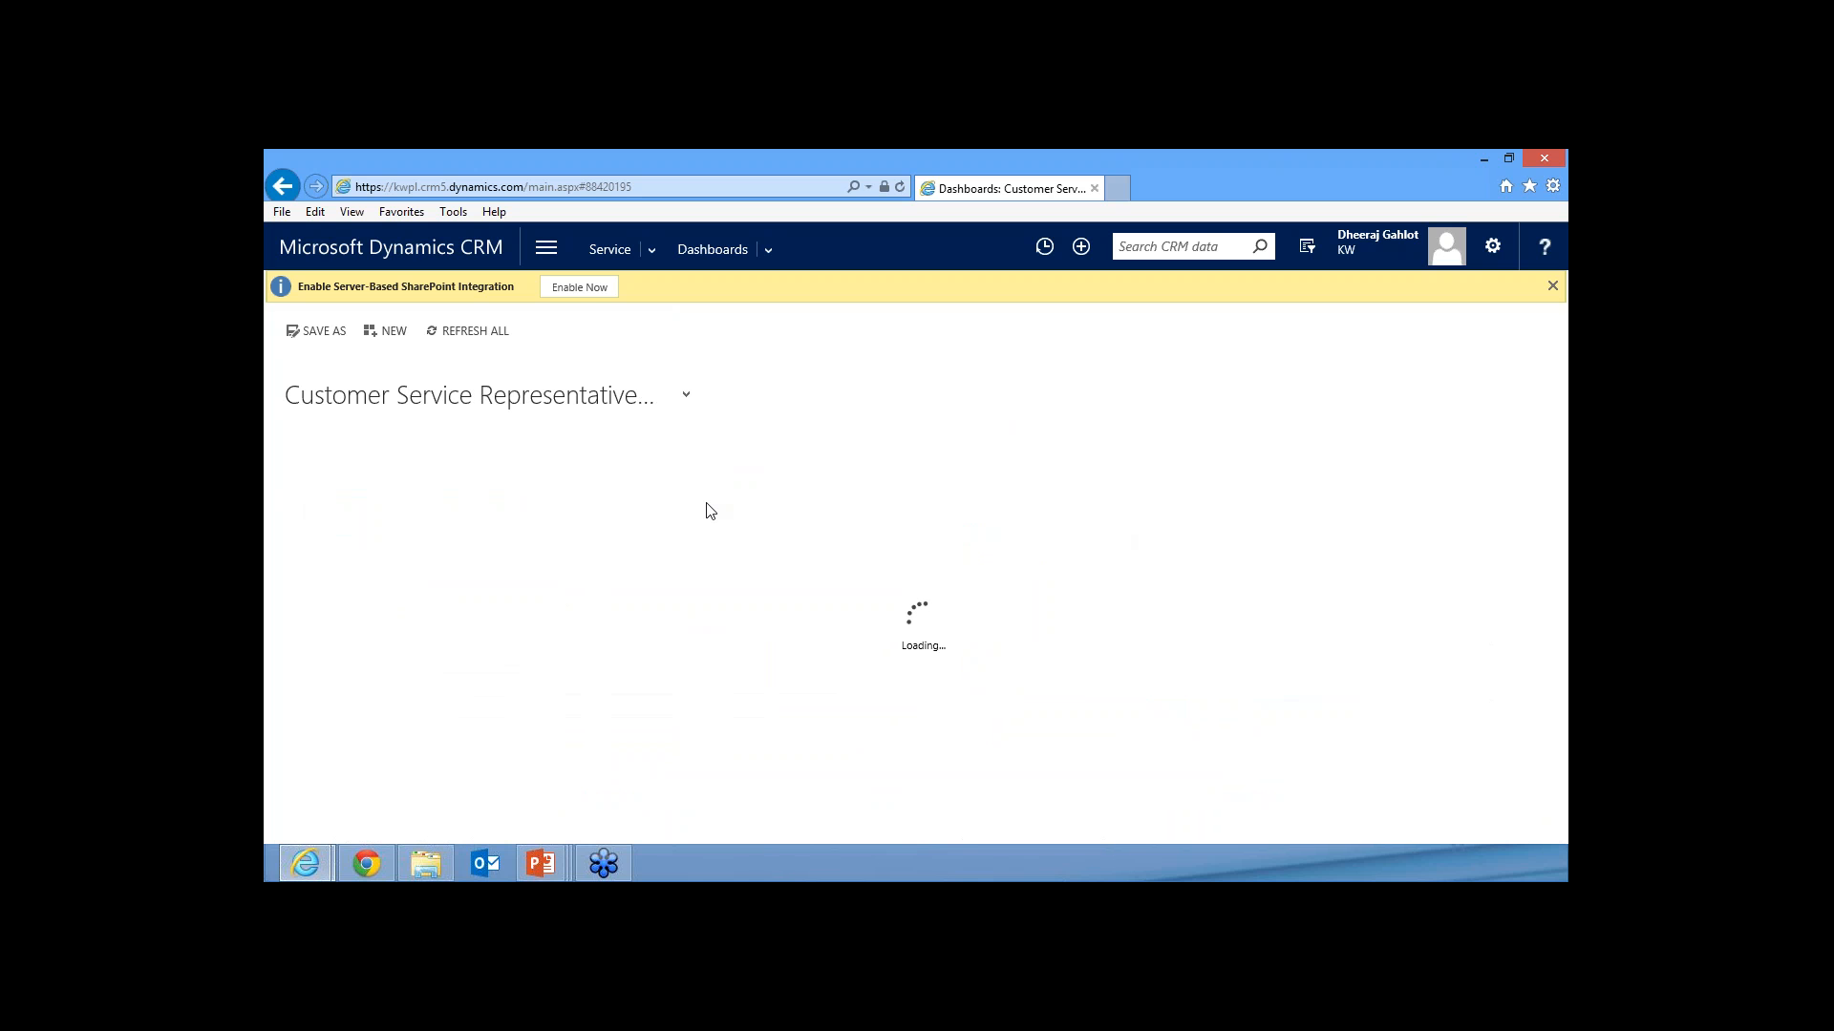
{"action": "scroll", "coordinate": [710, 509], "scroll_direction": "down", "scroll_amount": 1}
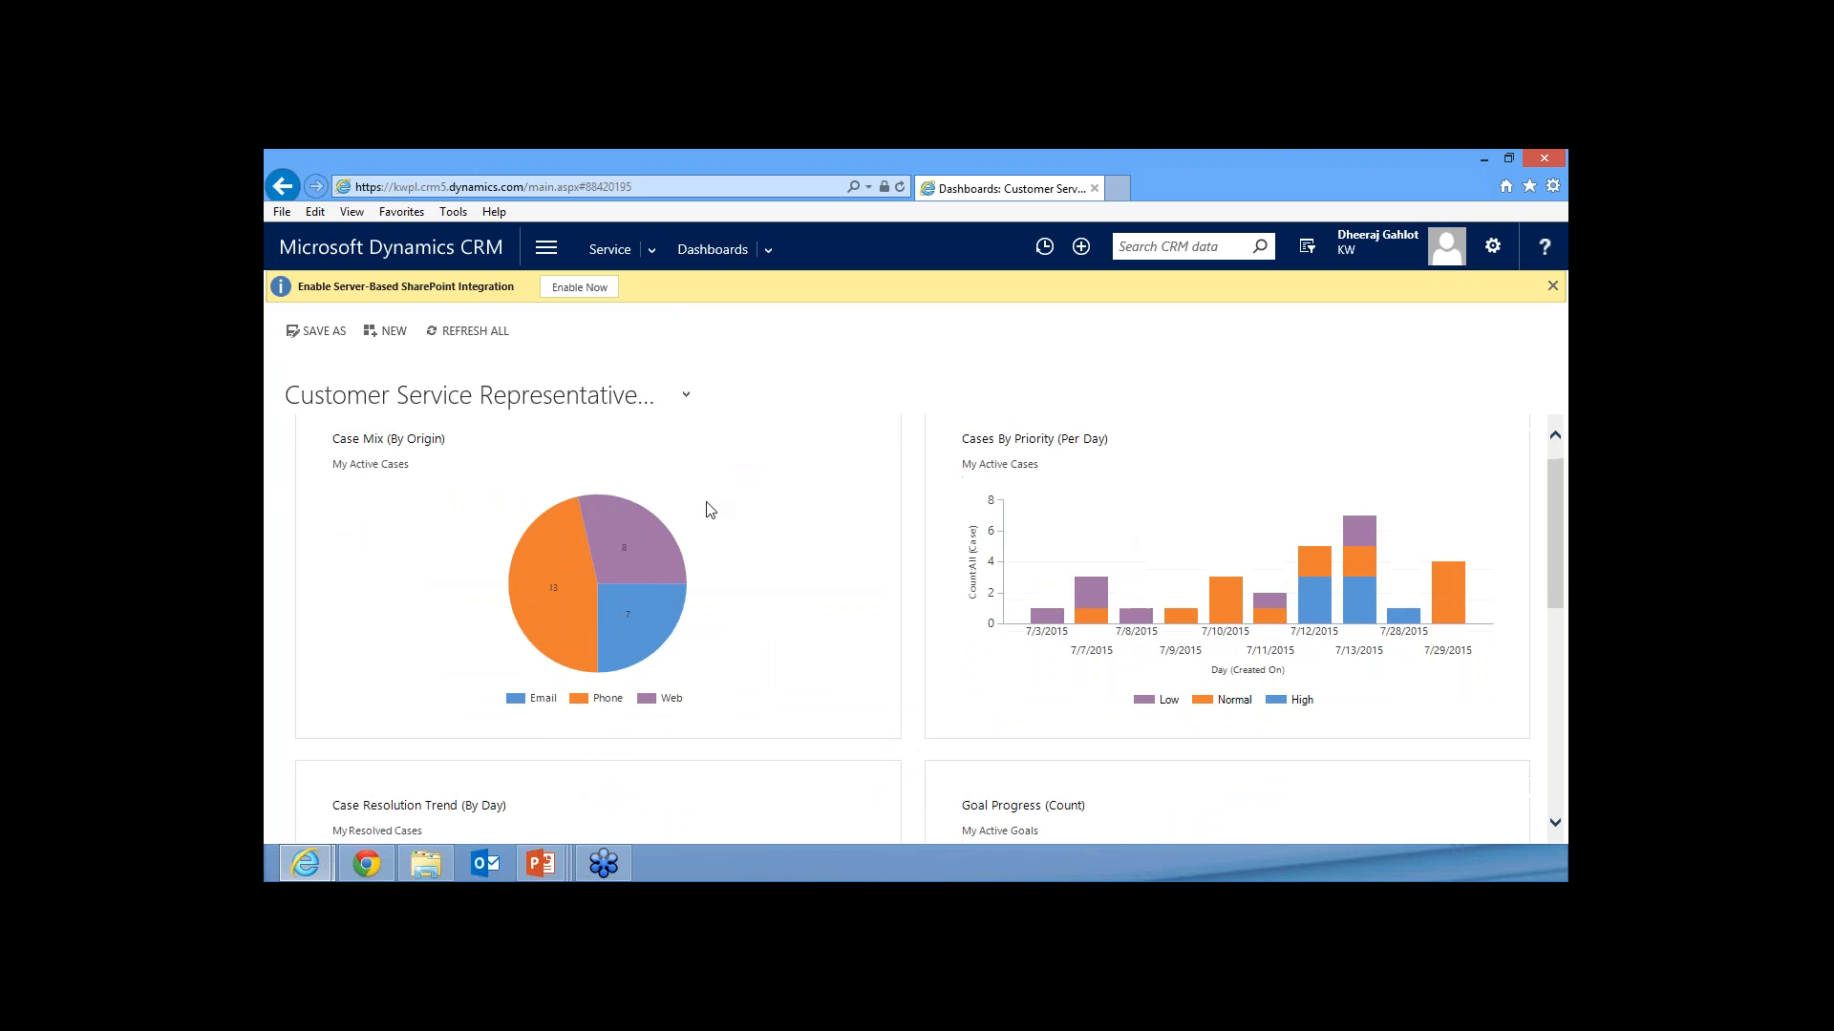
{"action": "scroll", "coordinate": [710, 509], "scroll_direction": "up", "scroll_amount": 1}
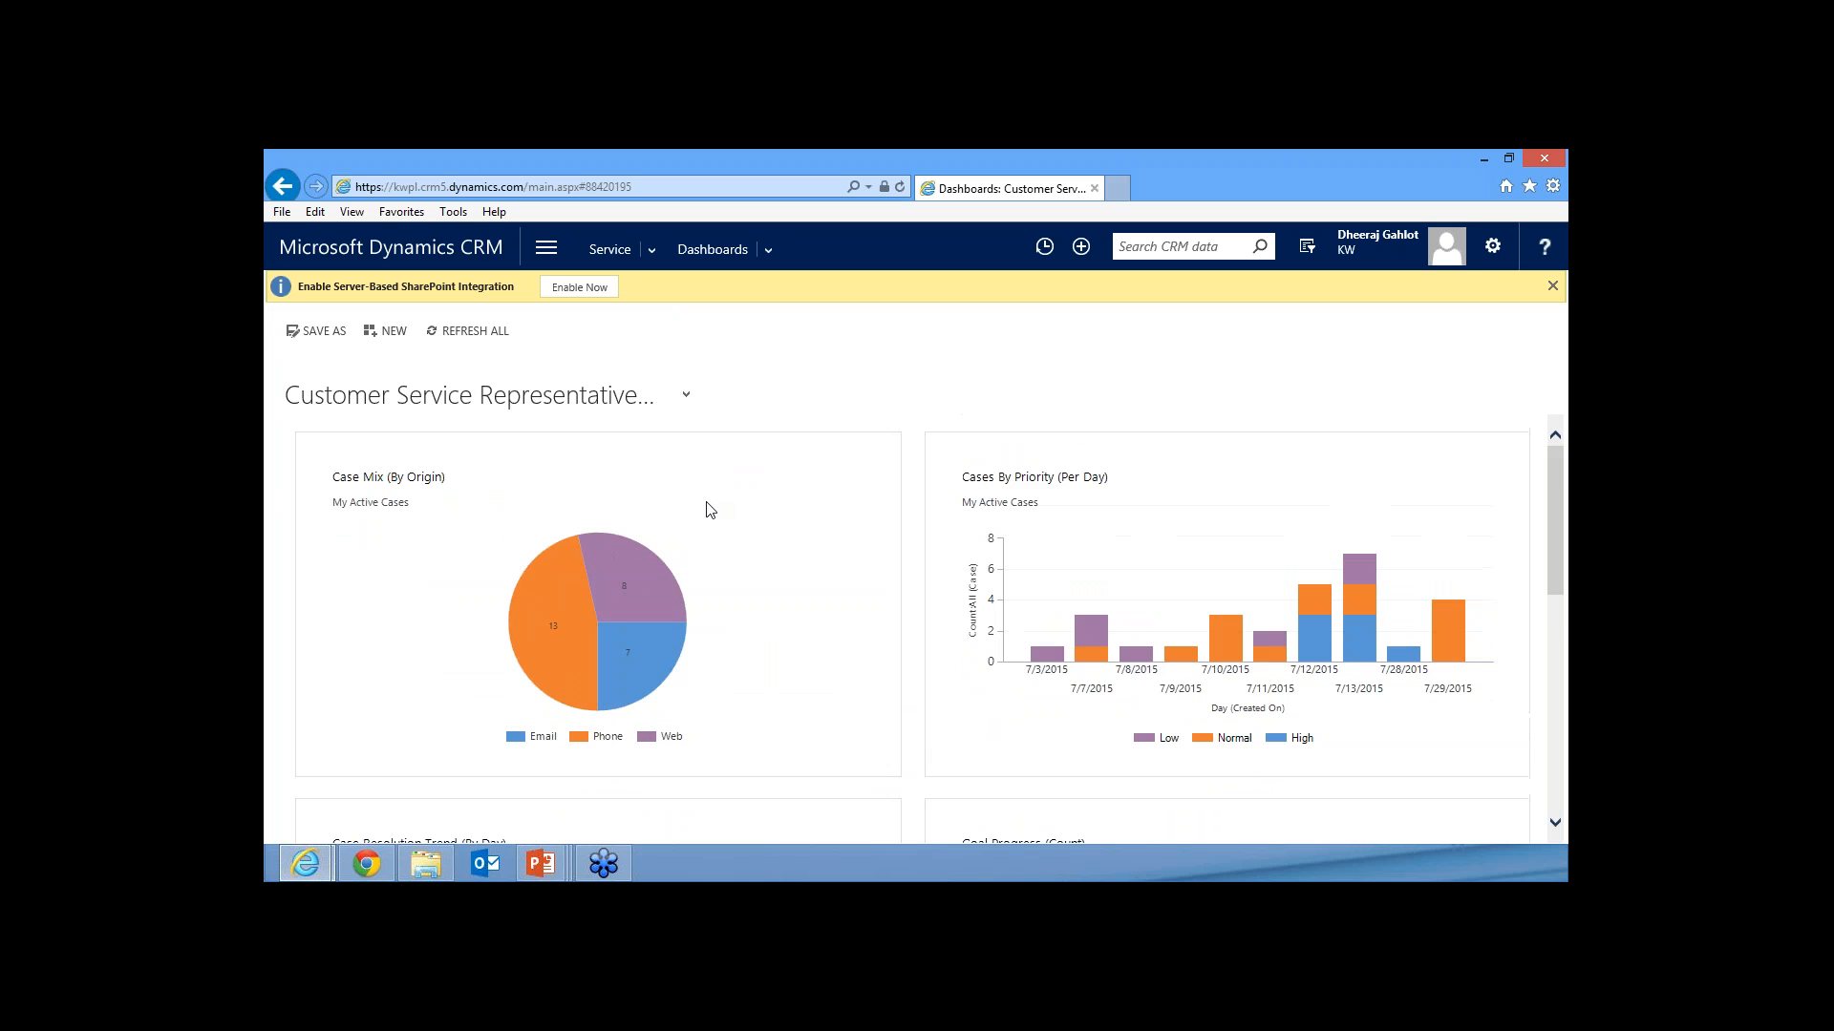
{"action": "scroll", "coordinate": [709, 509], "scroll_direction": "down", "scroll_amount": 4}
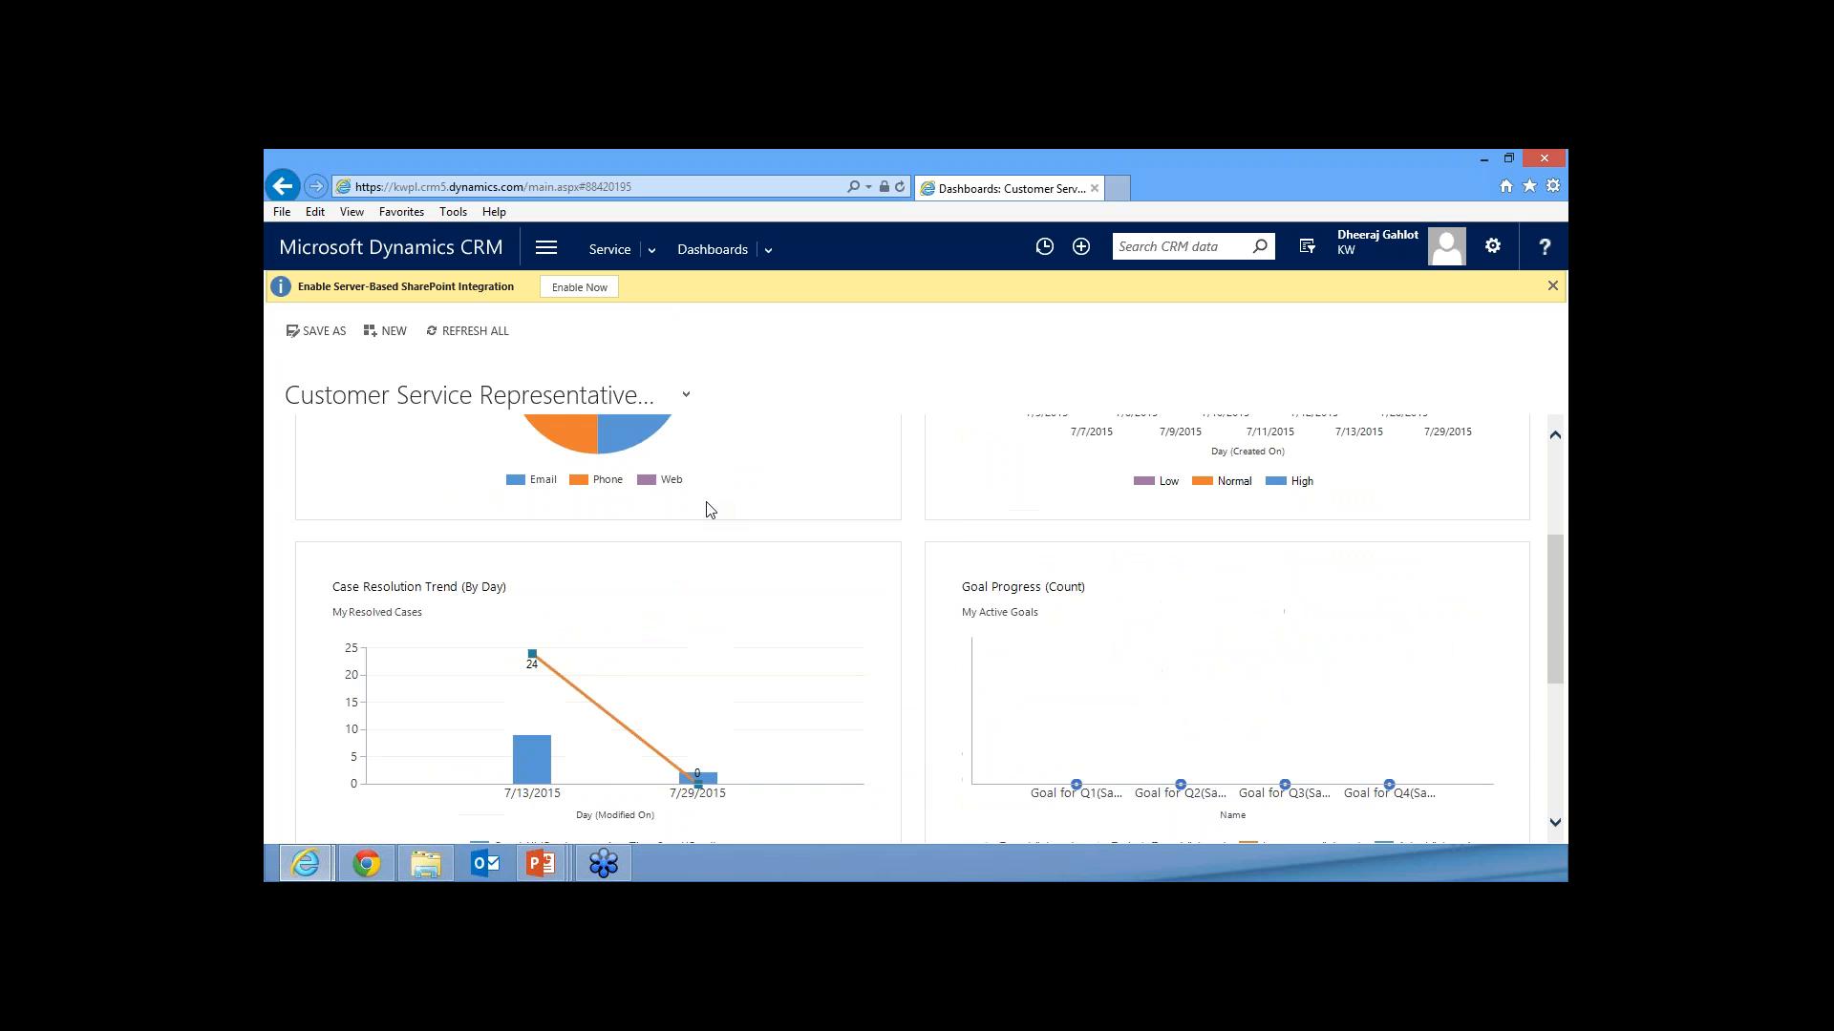
{"action": "scroll", "coordinate": [710, 509], "scroll_direction": "down", "scroll_amount": 1}
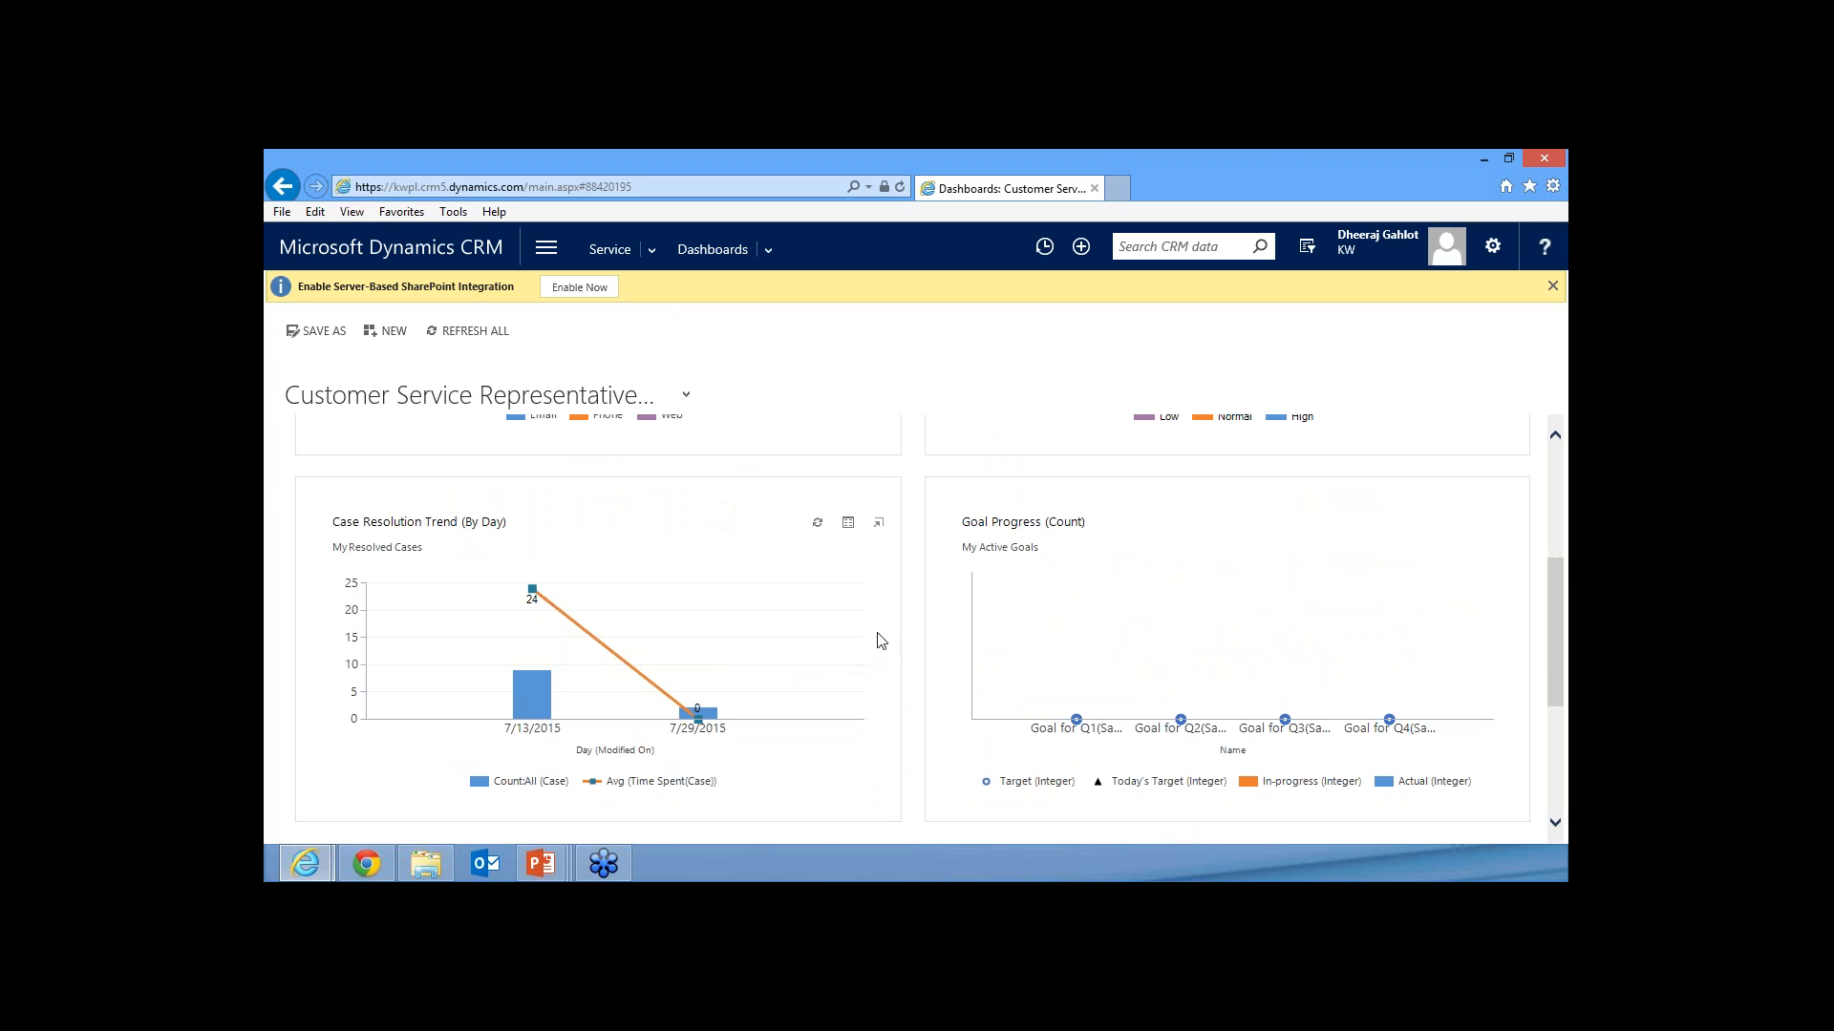
{"action": "scroll", "coordinate": [1037, 621], "scroll_direction": "down", "scroll_amount": 2}
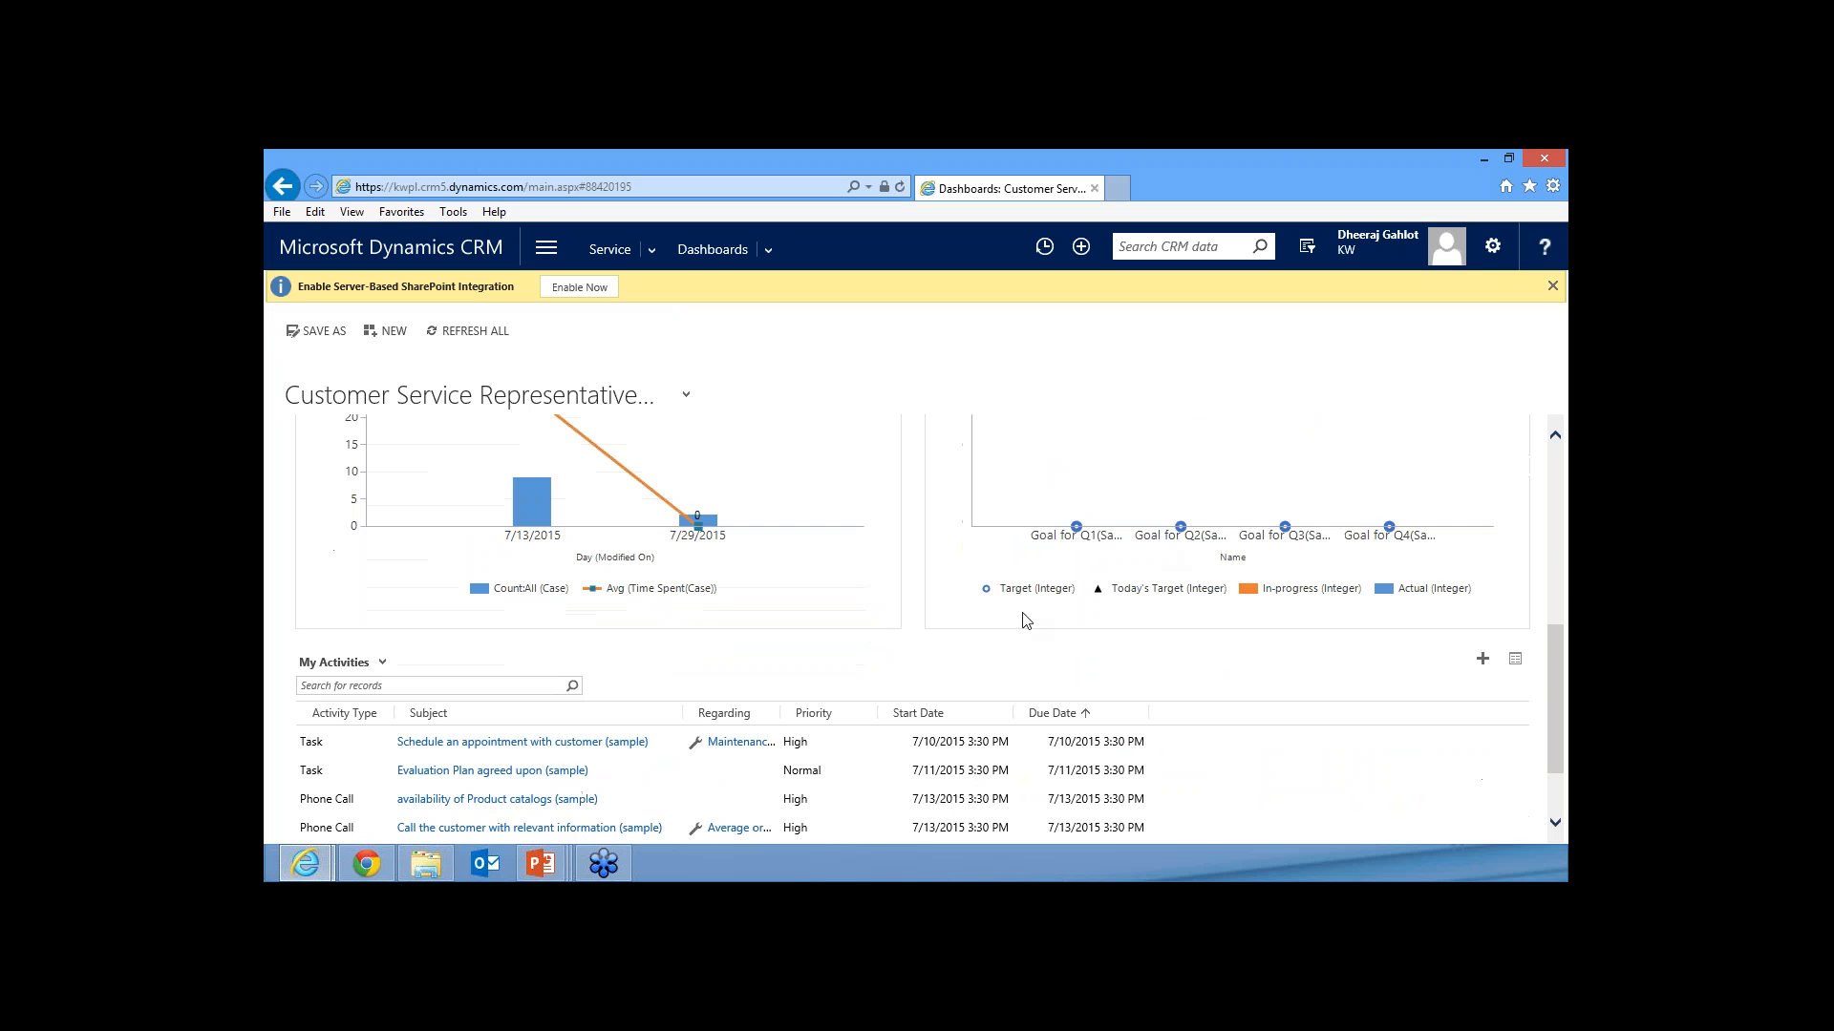
{"action": "scroll", "coordinate": [1062, 612], "scroll_direction": "up", "scroll_amount": 2}
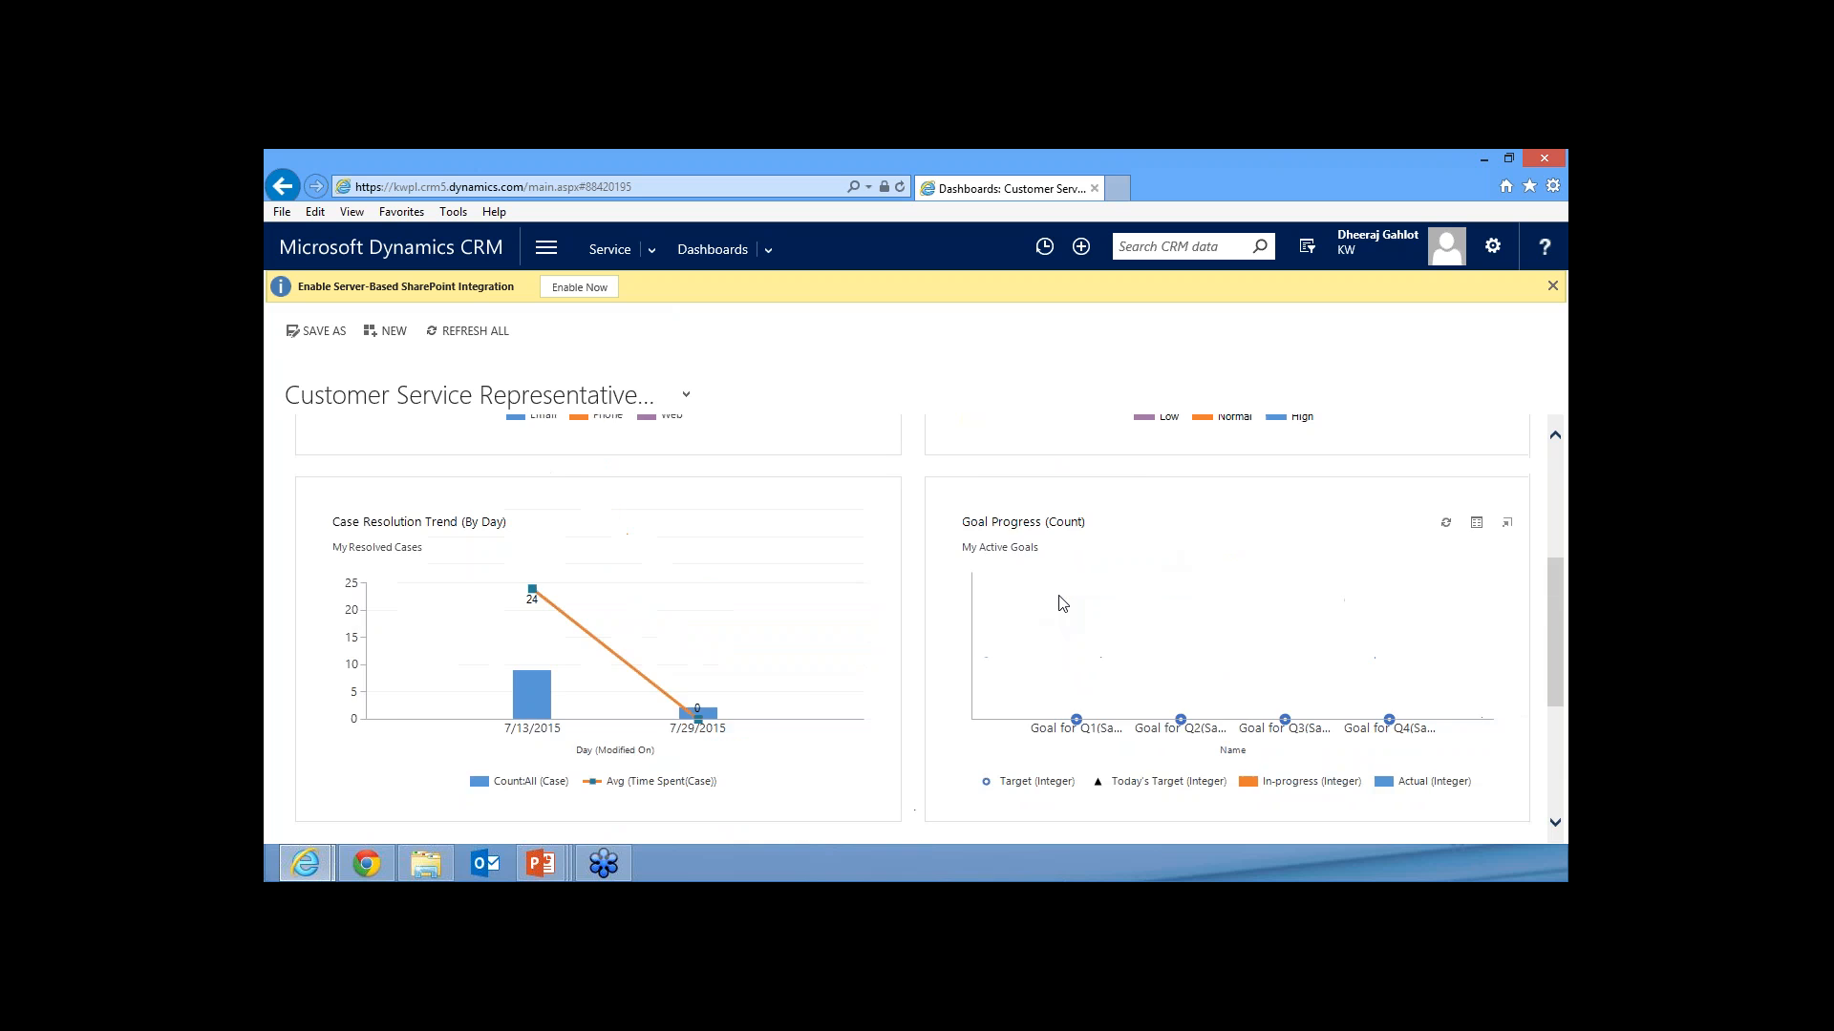
{"action": "scroll", "coordinate": [1062, 603], "scroll_direction": "down", "scroll_amount": 3}
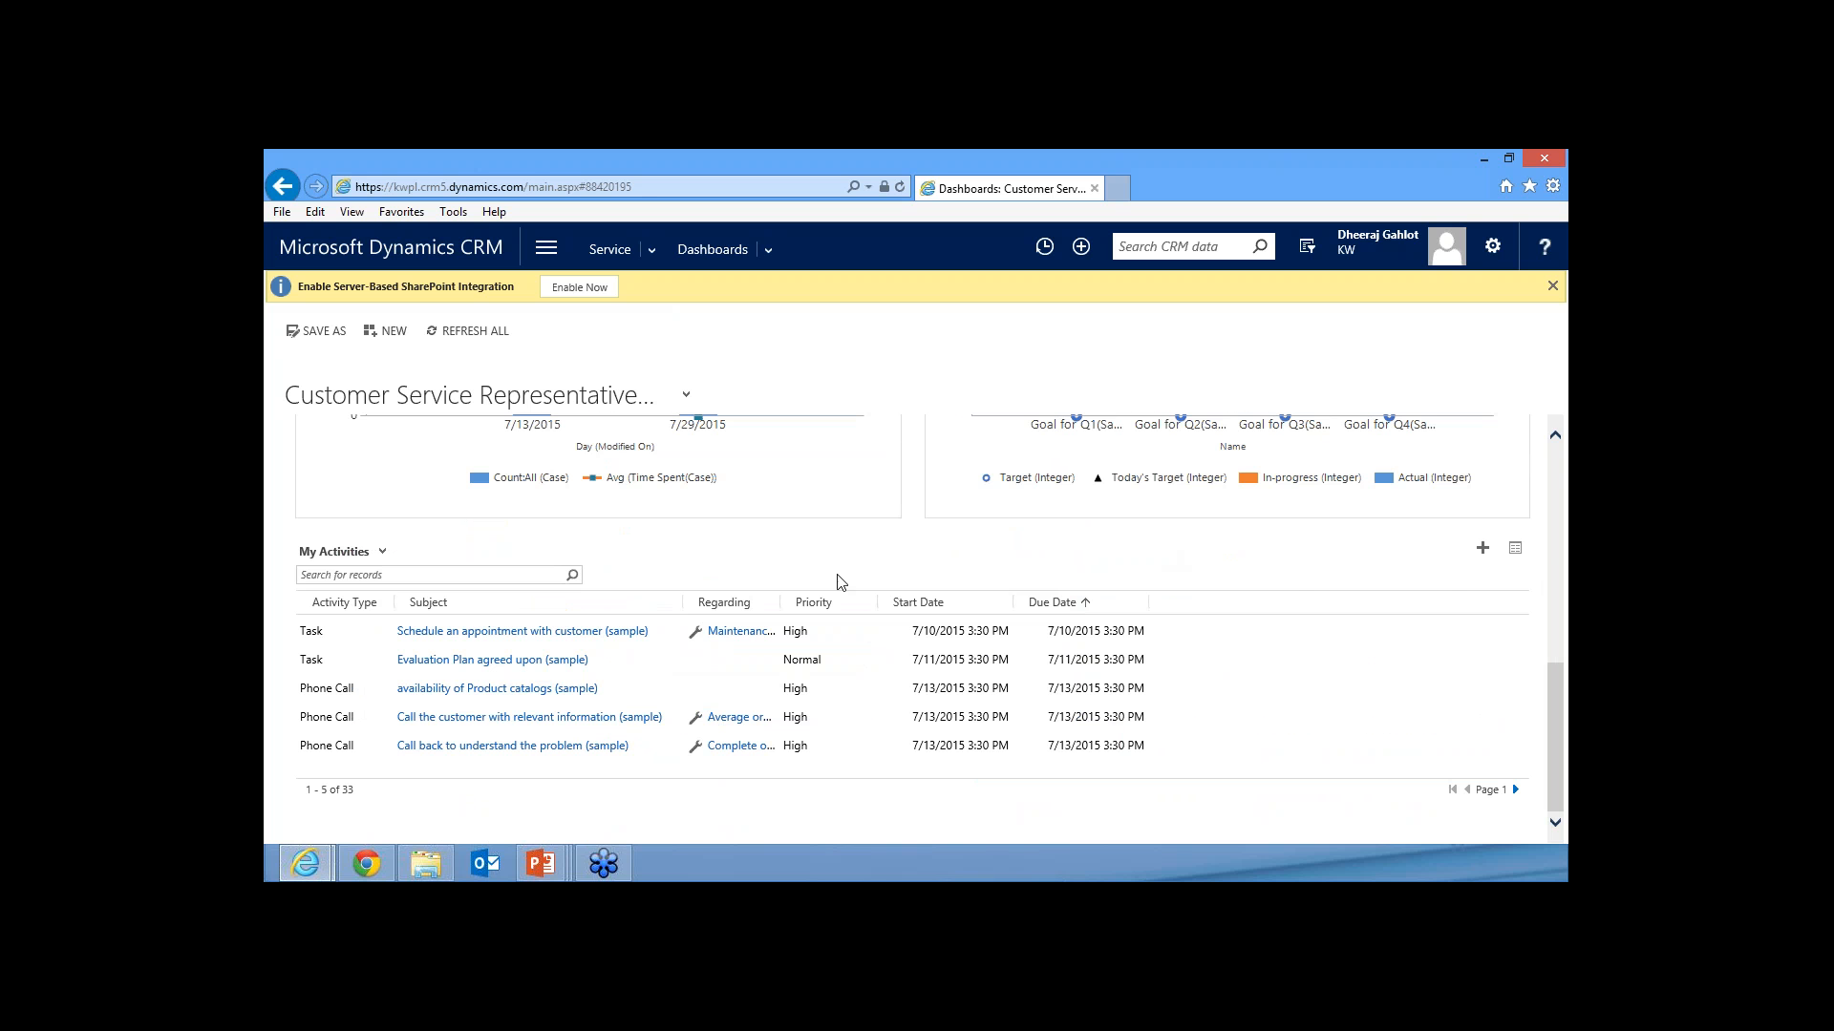
{"action": "scroll", "coordinate": [821, 575], "scroll_direction": "up", "scroll_amount": 1}
{"action": "scroll", "coordinate": [819, 575], "scroll_direction": "up", "scroll_amount": 1}
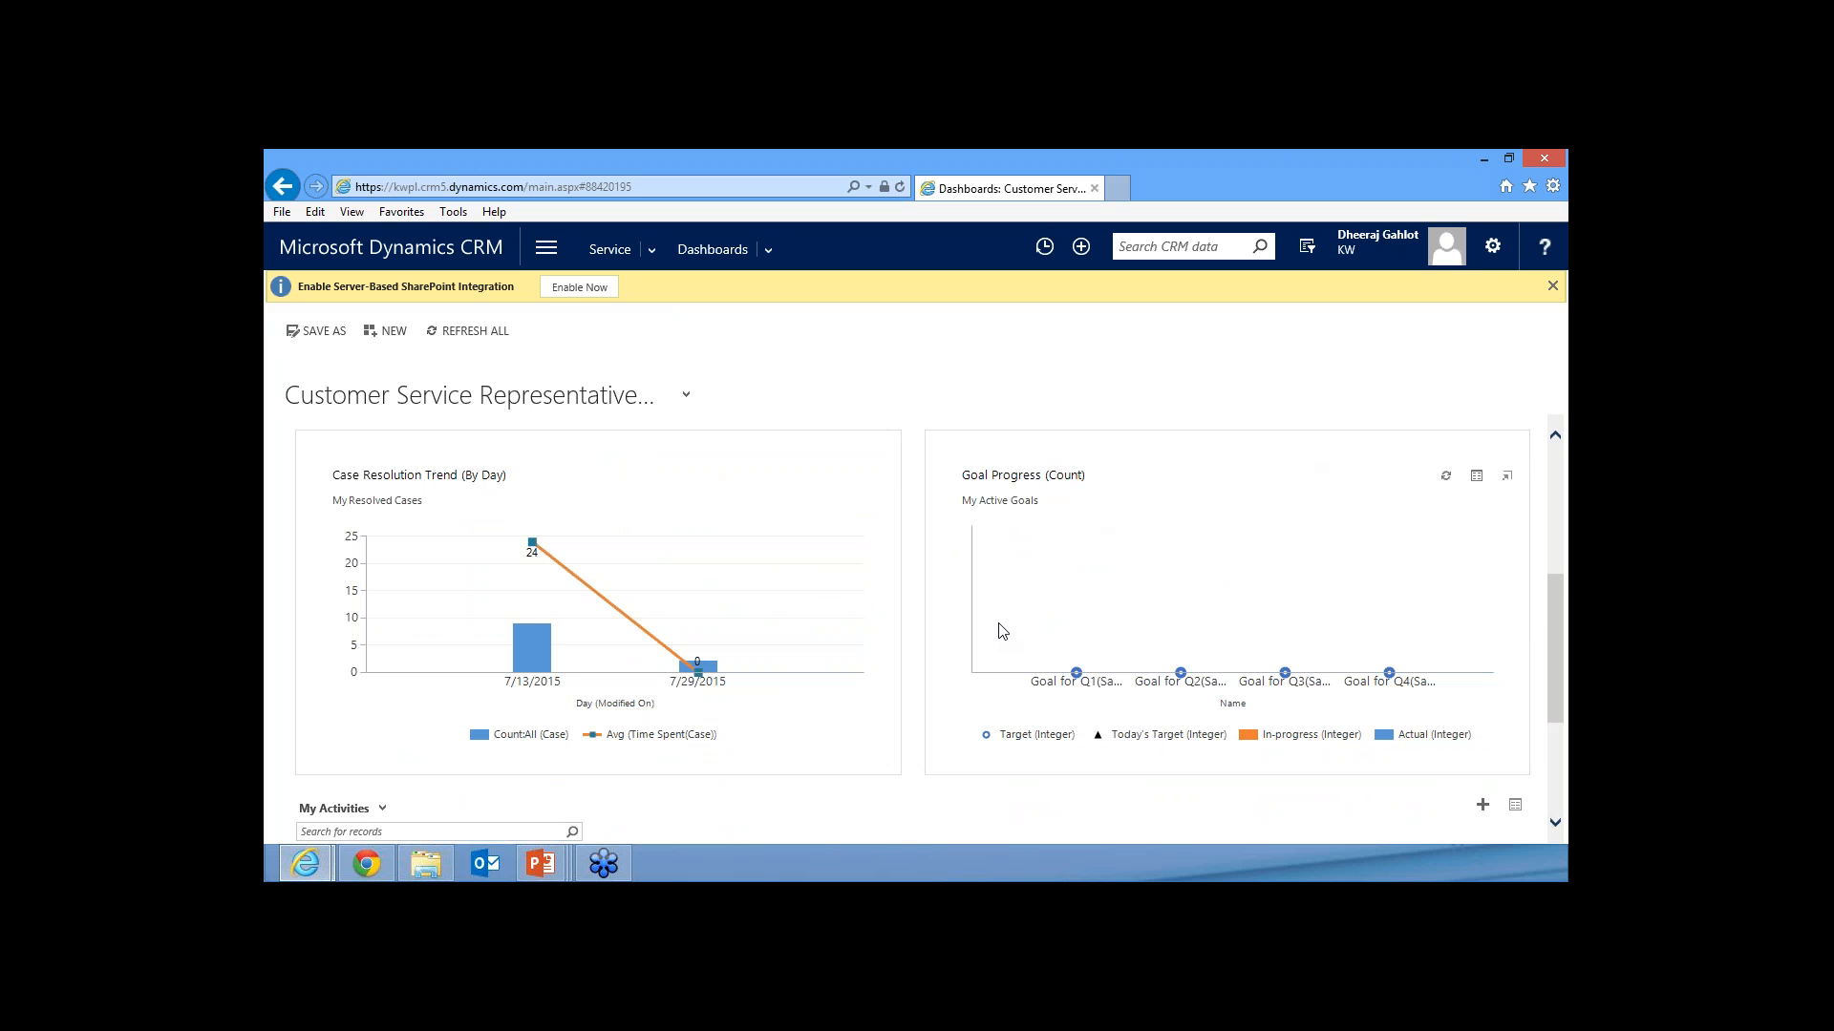
{"action": "scroll", "coordinate": [721, 601], "scroll_direction": "up", "scroll_amount": 2}
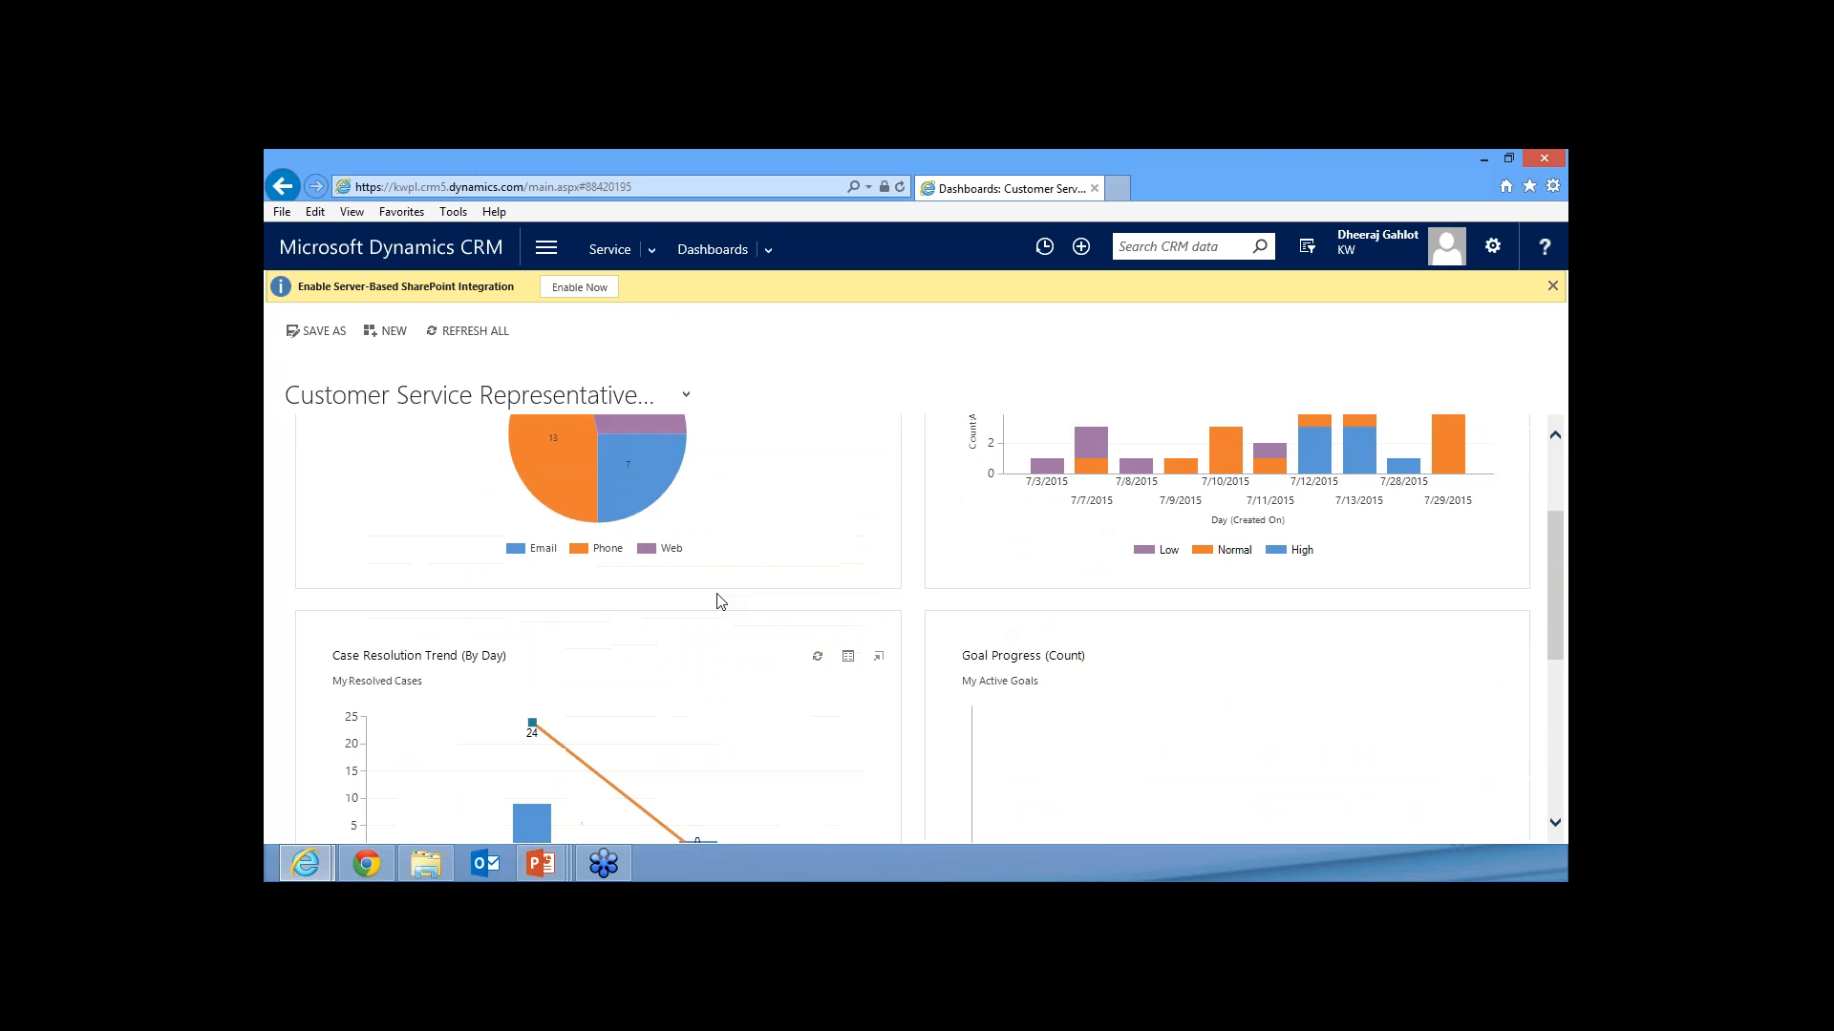
{"action": "scroll", "coordinate": [721, 601], "scroll_direction": "up", "scroll_amount": 2}
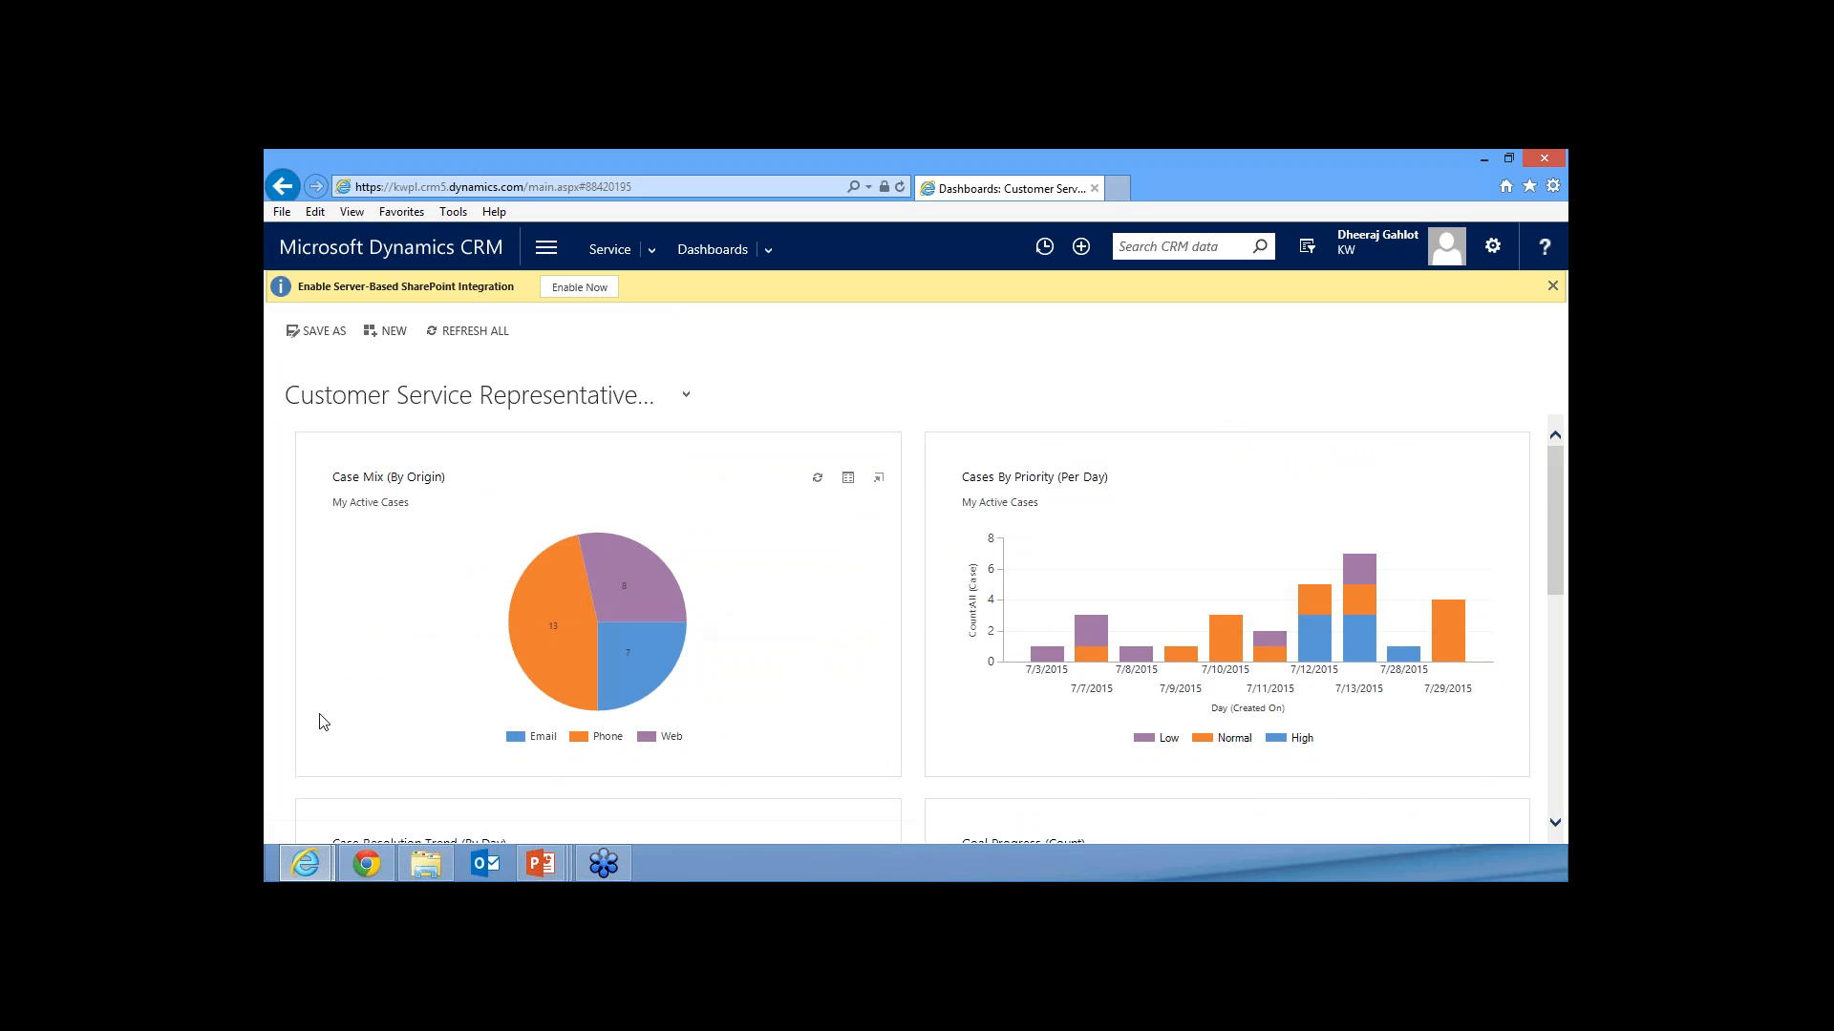
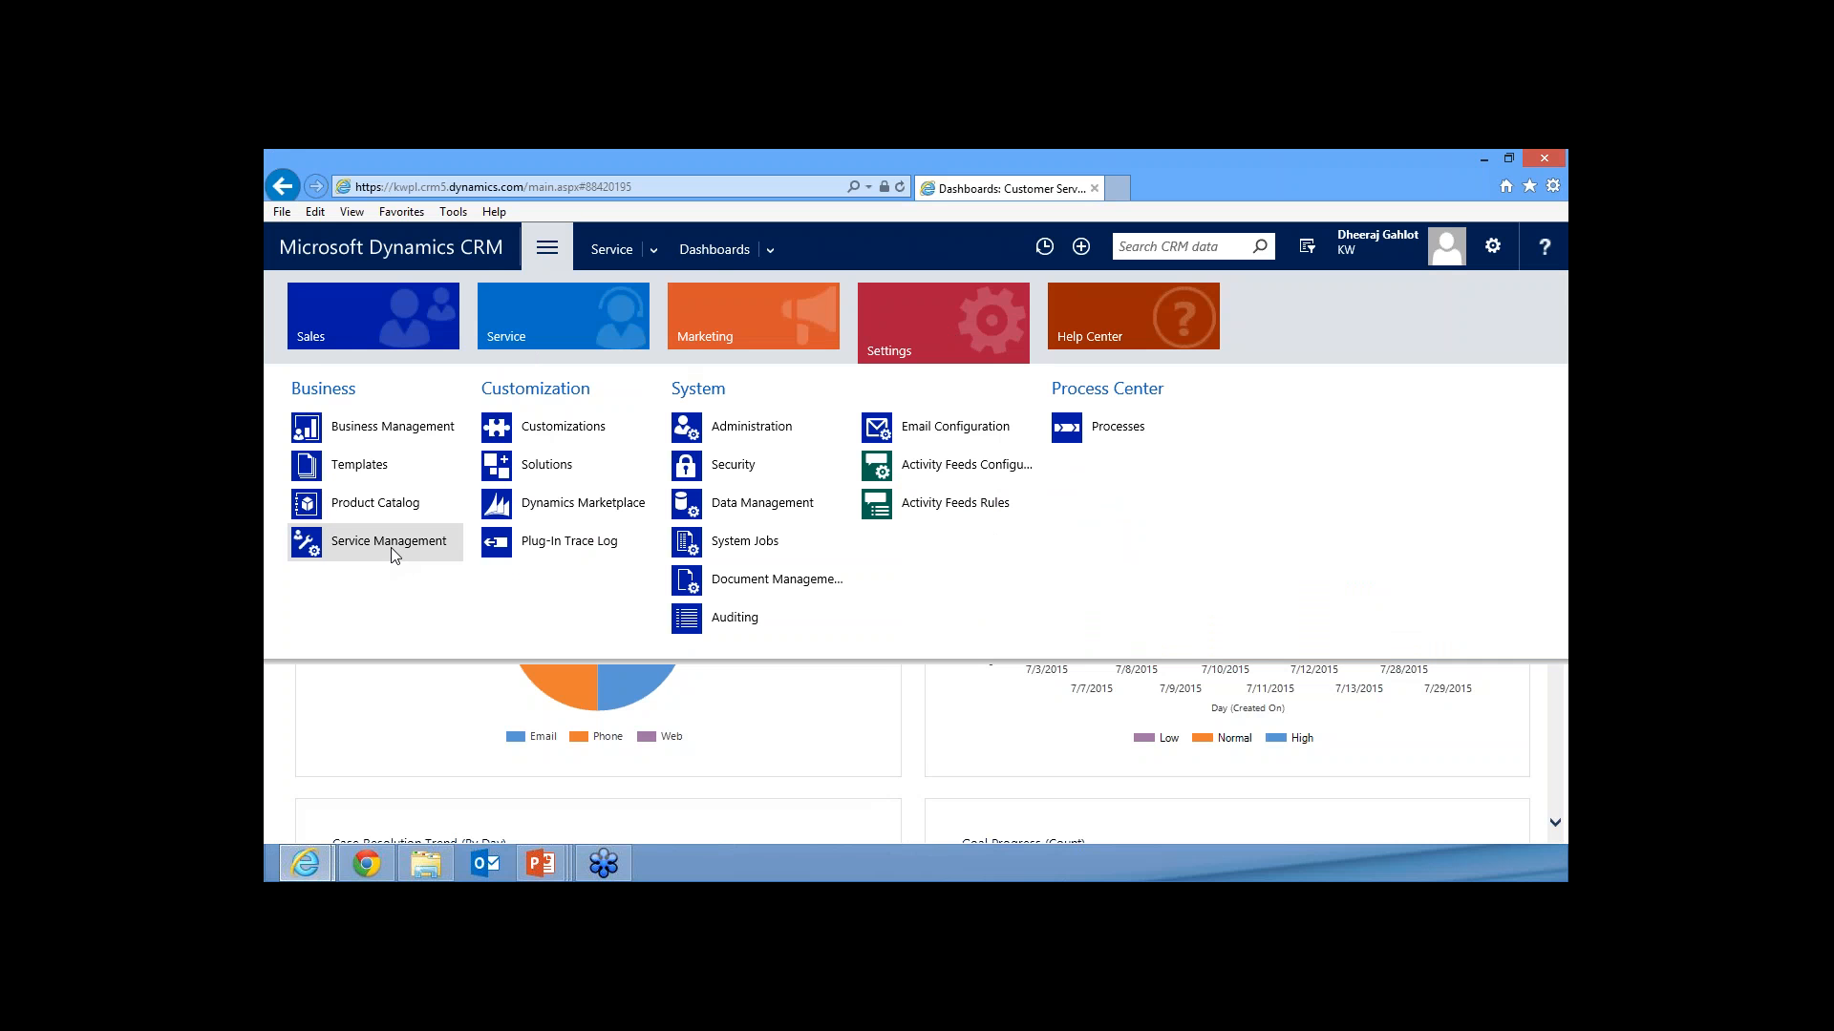
- Open the organization's customer service schedules from the Service Management settings
{"action": "left_click", "coordinate": [392, 548]}
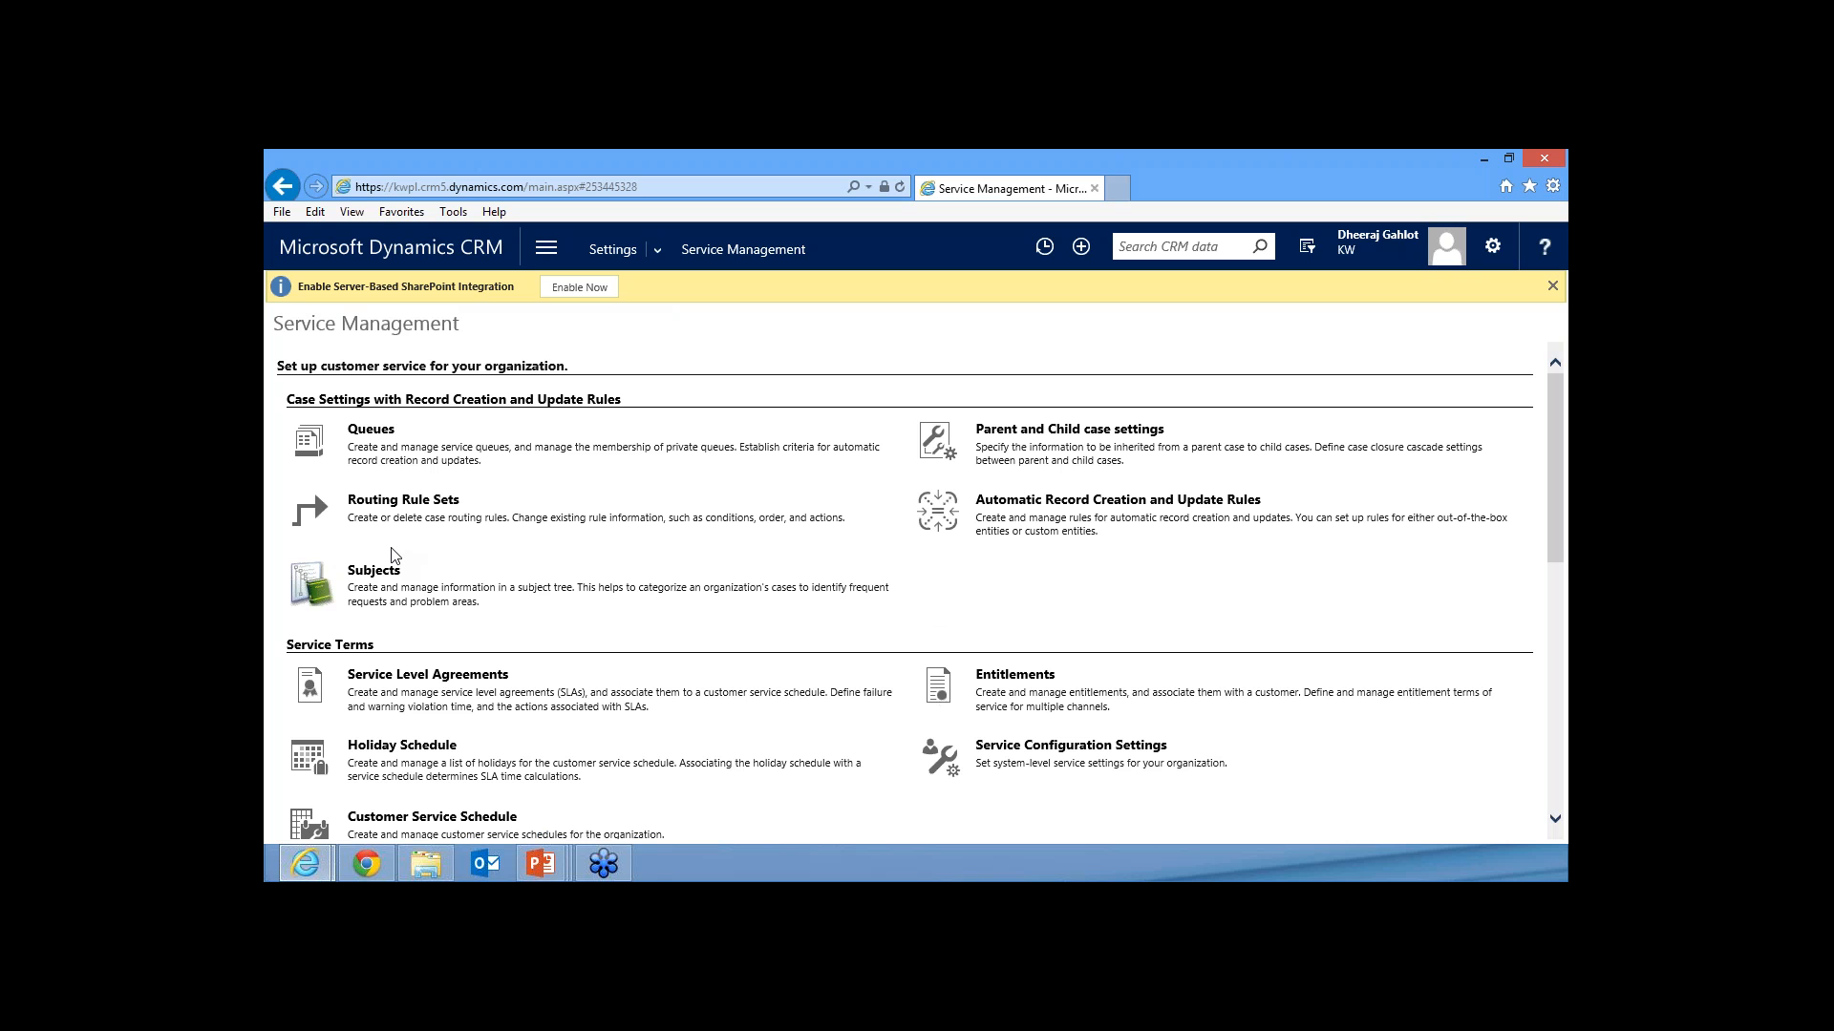
{"action": "scroll", "coordinate": [395, 555], "scroll_direction": "down", "scroll_amount": 5}
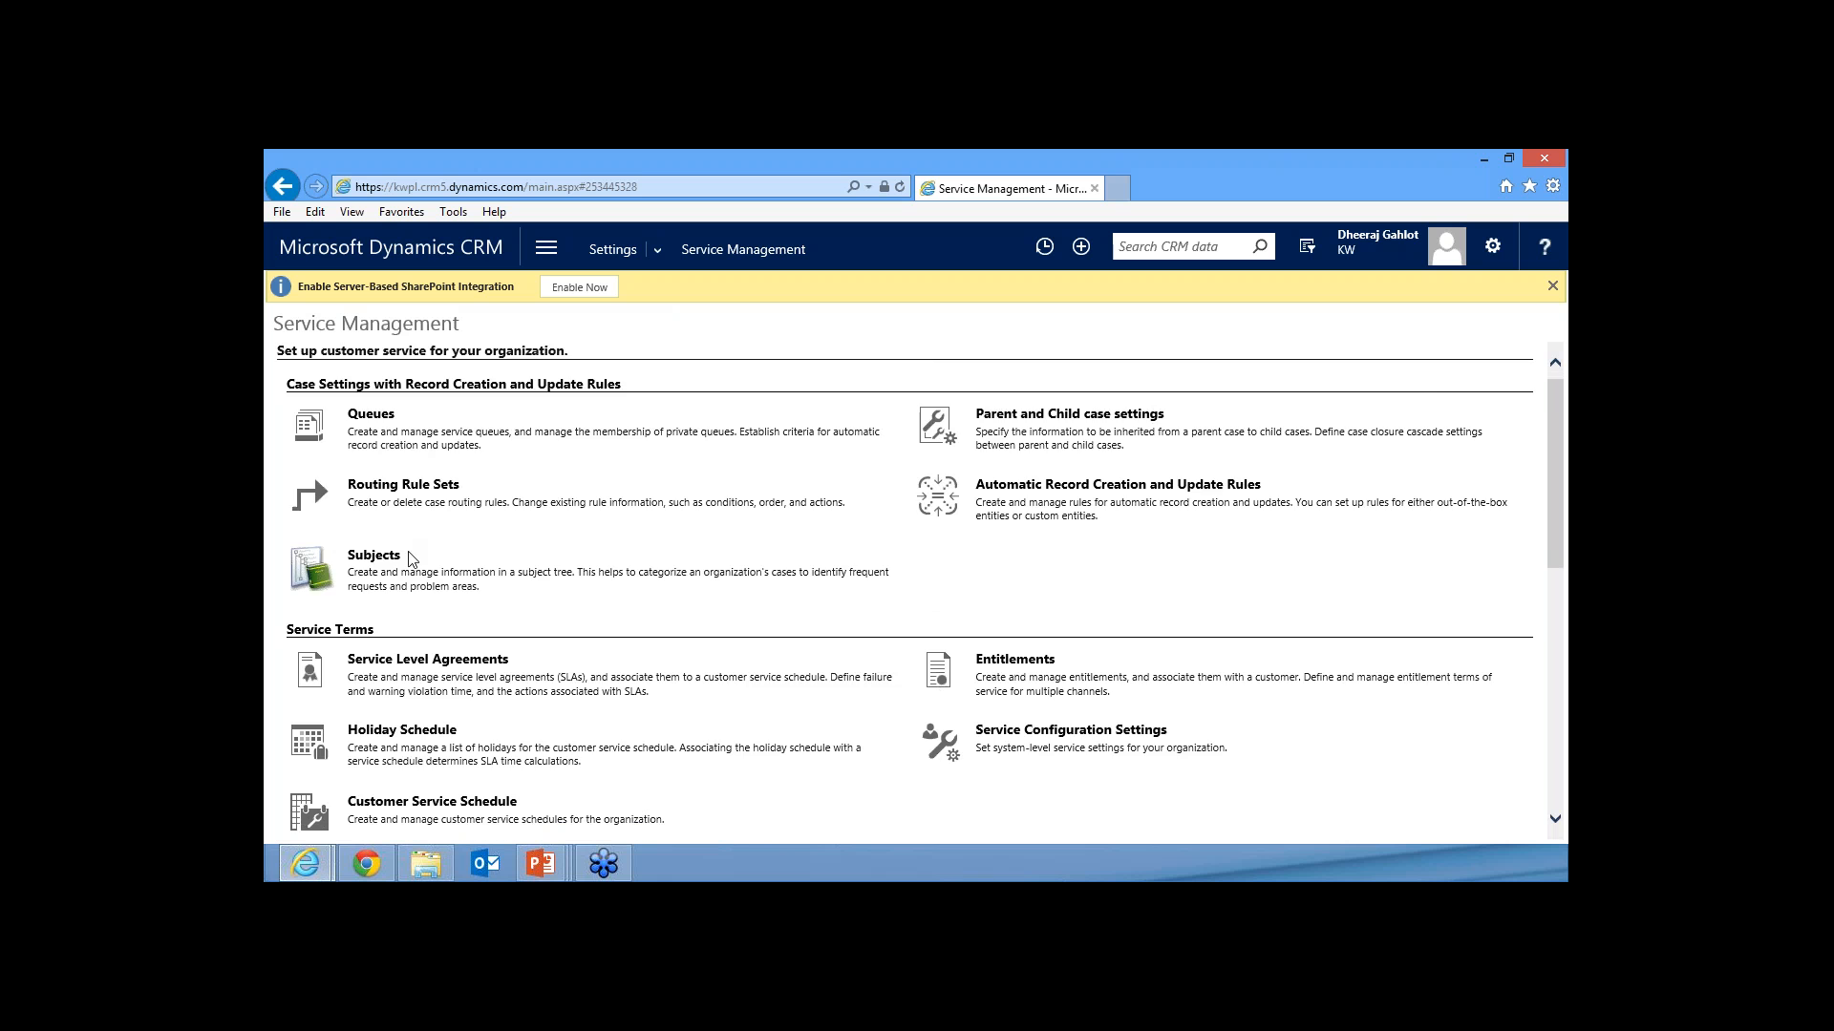
{"action": "scroll", "coordinate": [488, 399], "scroll_direction": "up", "scroll_amount": 2}
{"action": "scroll", "coordinate": [488, 399], "scroll_direction": "up", "scroll_amount": 1}
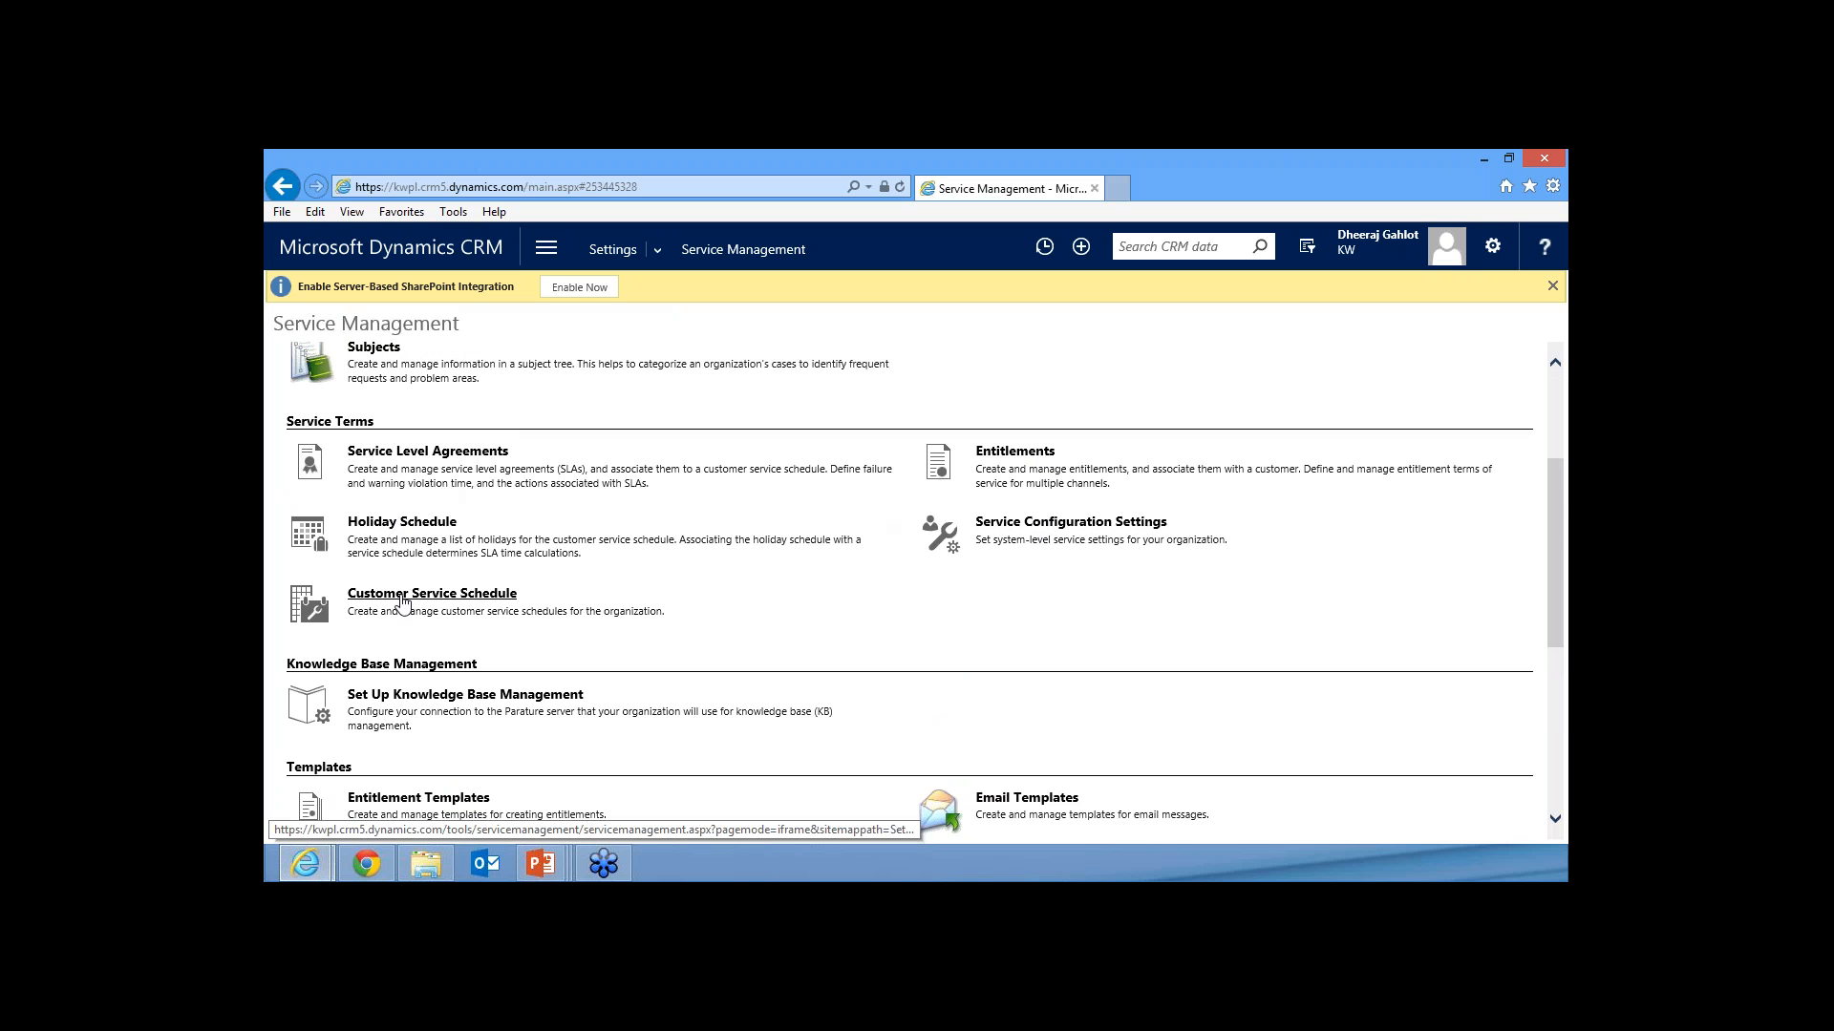
{"action": "left_click", "coordinate": [402, 602]}
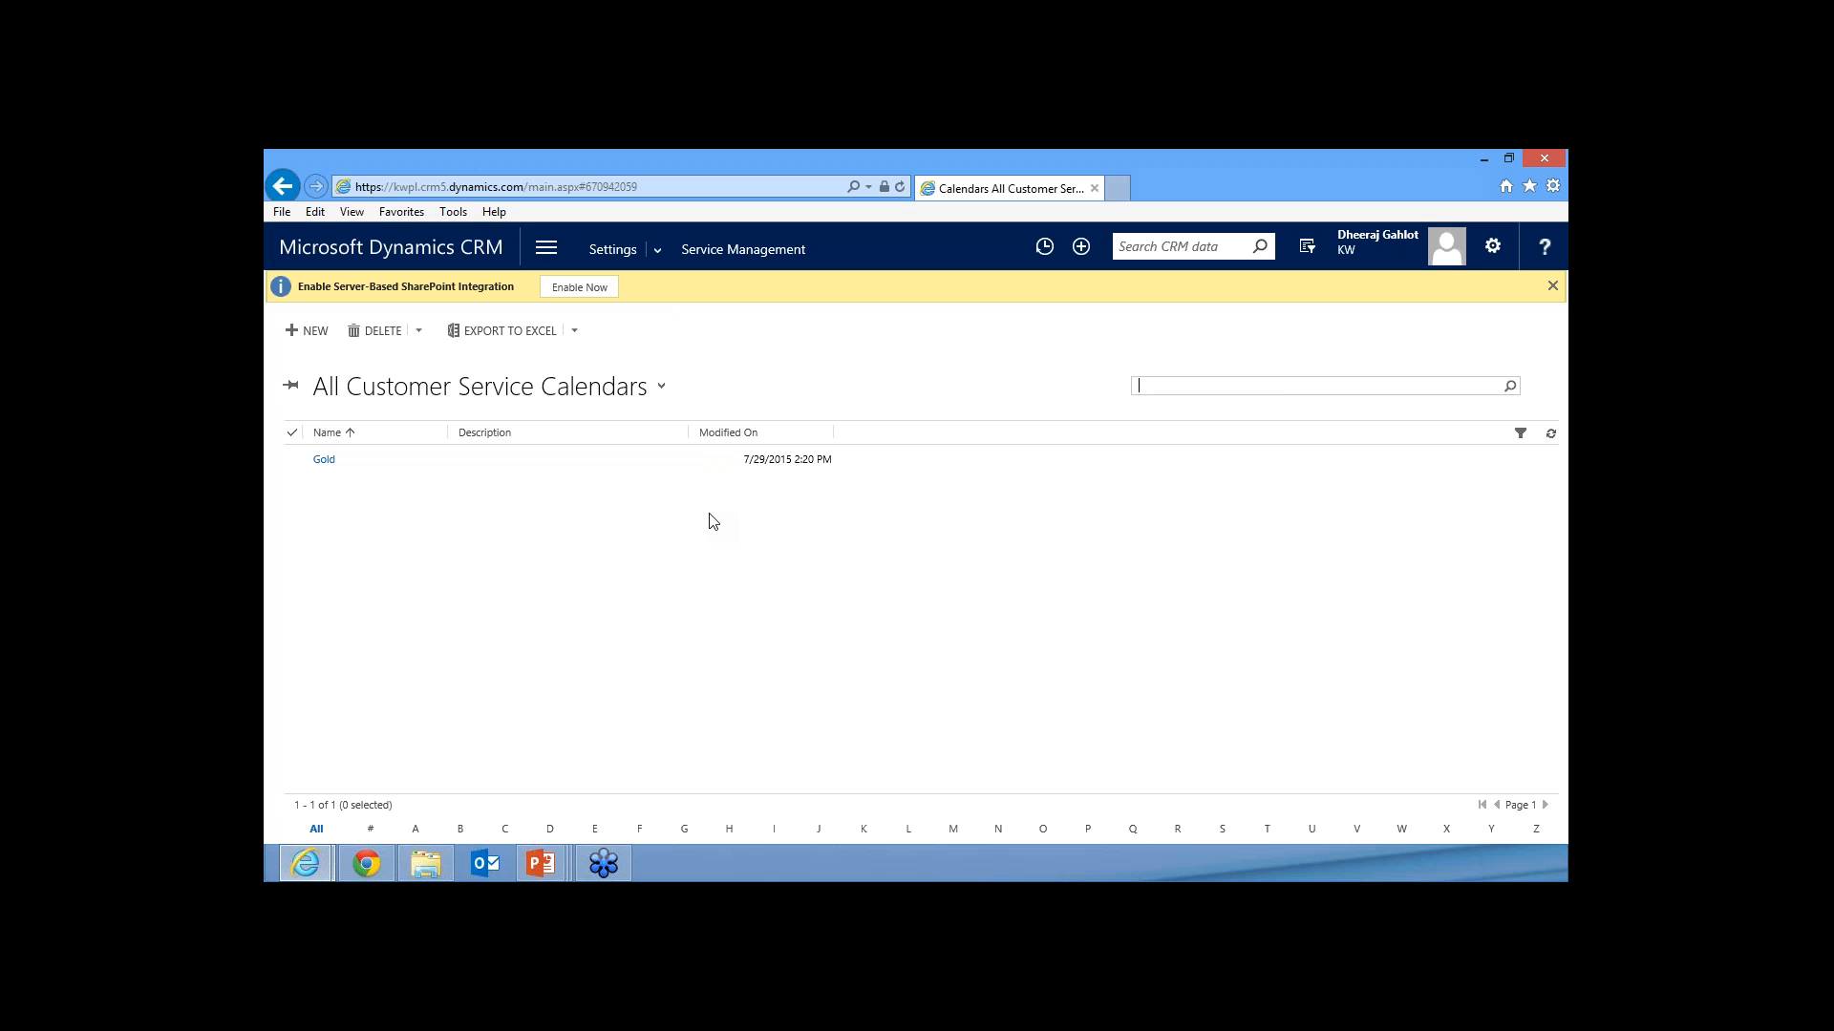
- Create a new customer service schedule named Silver
{"action": "left_click", "coordinate": [308, 332]}
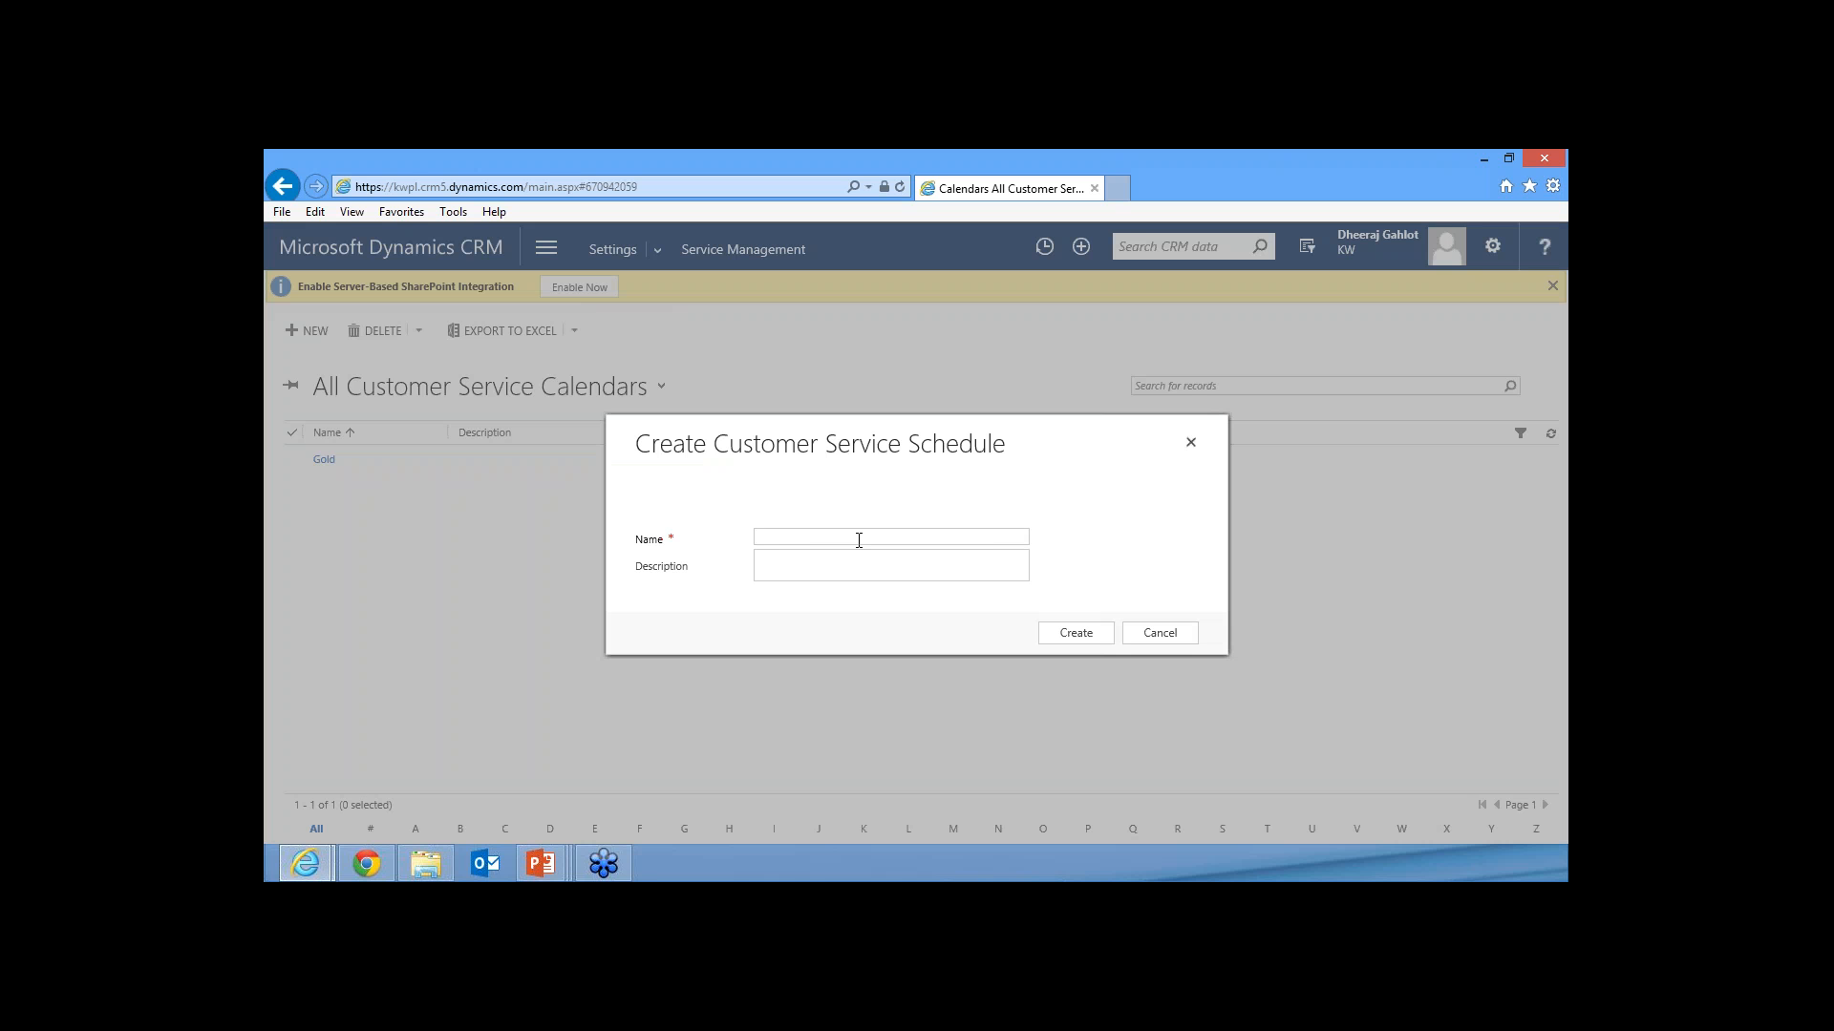
{"action": "type", "text": "Silver"}
{"action": "left_click", "coordinate": [1076, 633]}
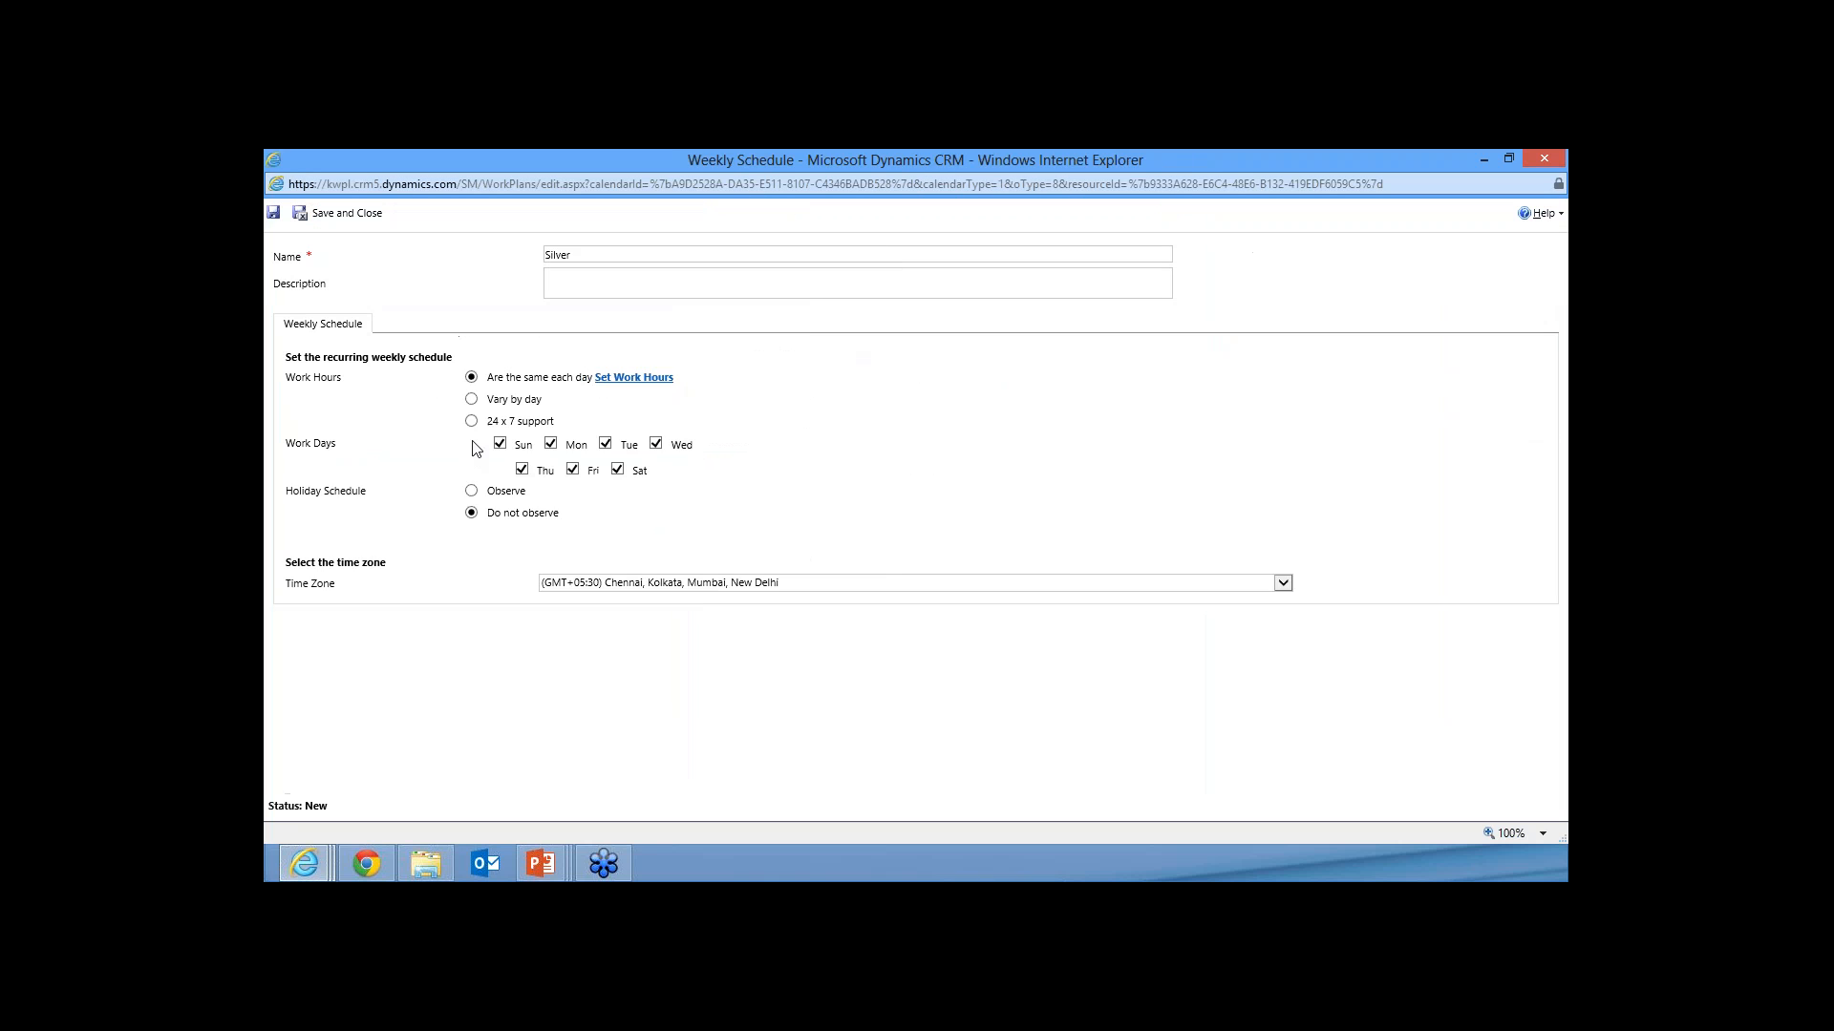
- Set the Silver schedule's work hours to vary by day, 8:00 AM to 5:00 PM Sunday through Thursday, excluding Friday and Saturday, and close it
{"action": "left_click", "coordinate": [474, 399]}
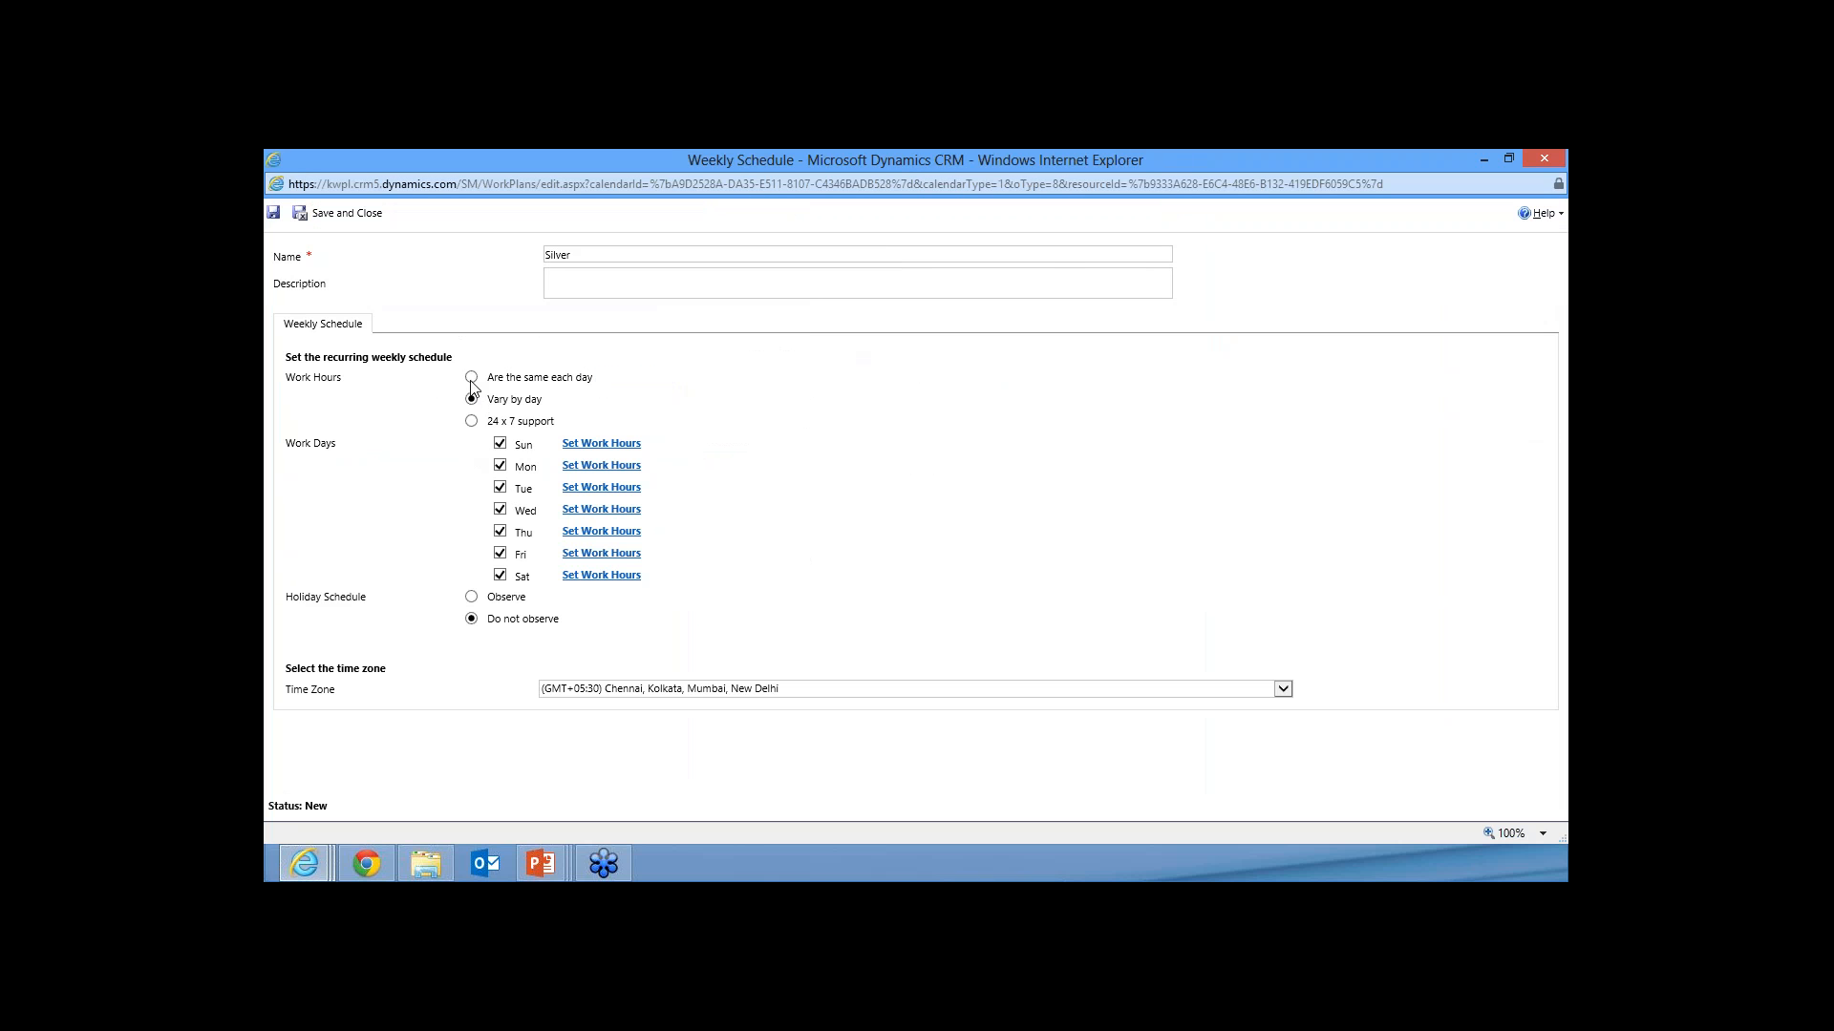
{"action": "left_click", "coordinate": [499, 553]}
{"action": "left_click", "coordinate": [499, 575]}
{"action": "left_click", "coordinate": [604, 466]}
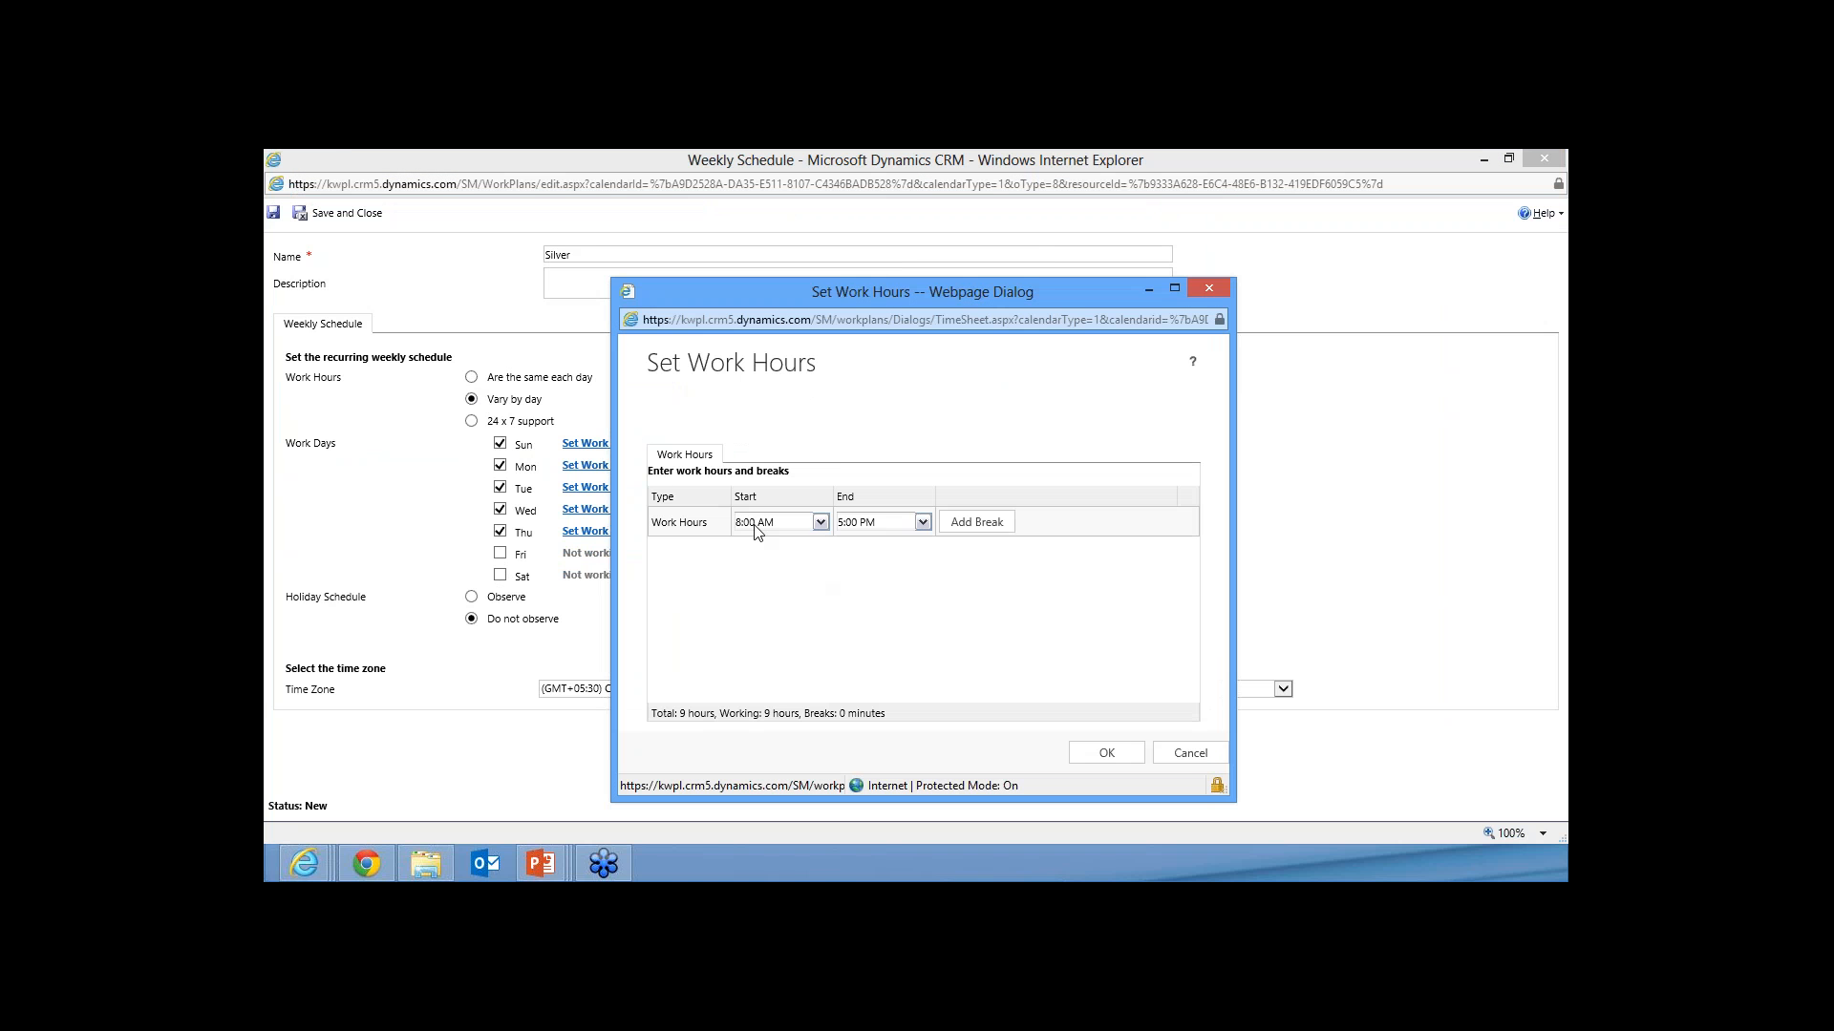
{"action": "left_click", "coordinate": [1106, 752]}
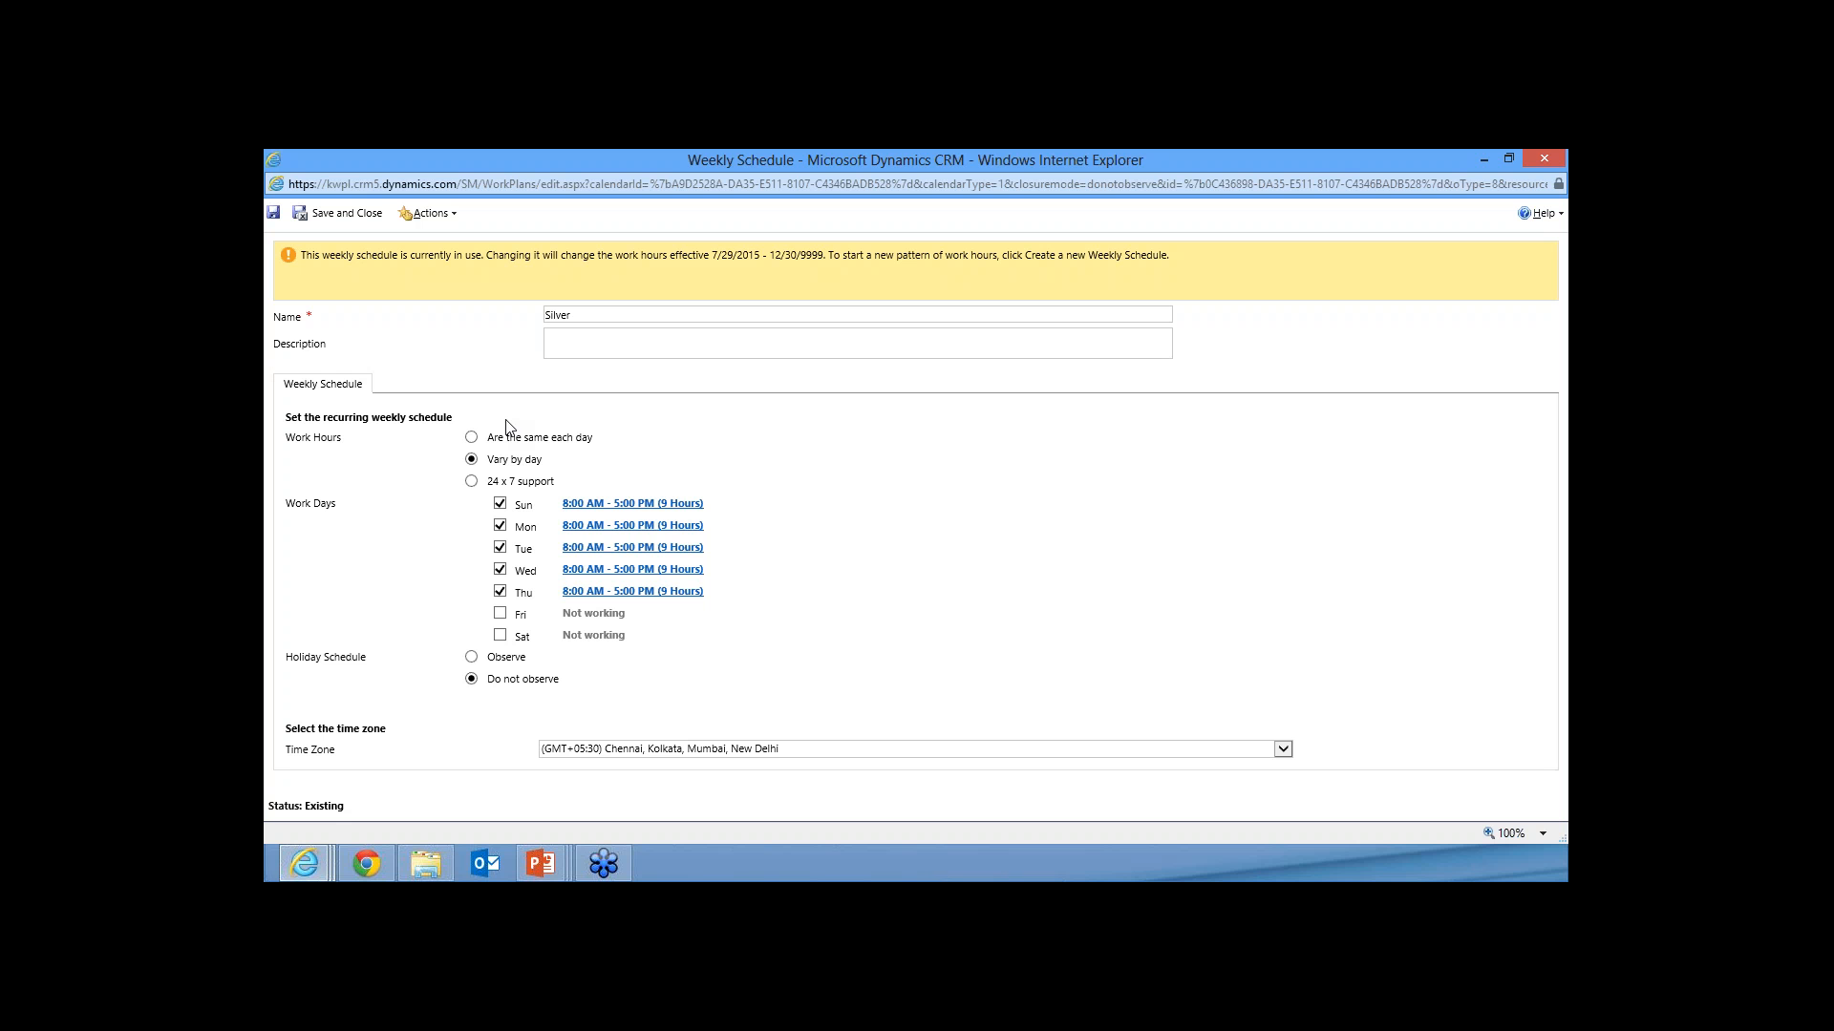
{"action": "left_click", "coordinate": [1545, 159]}
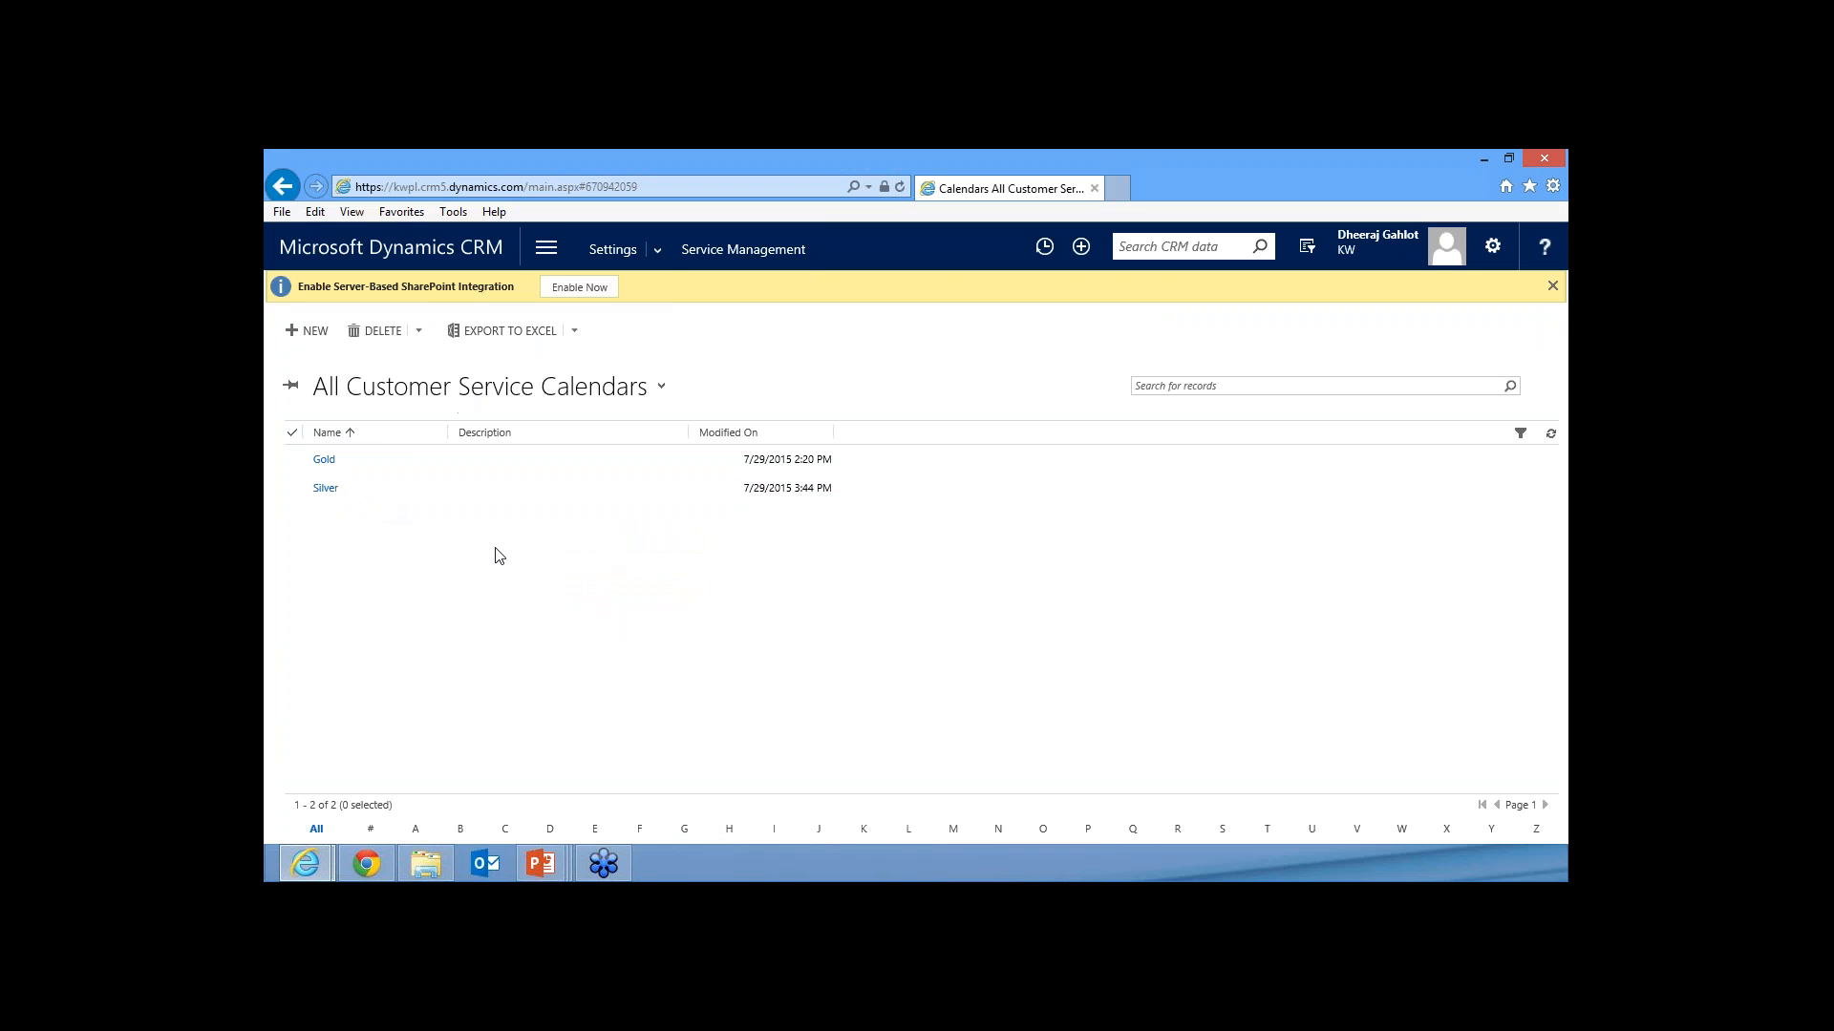
- Open the Corporate Customers service level agreement from Service Management and review its general settings and its first response and resolve SLA details
{"action": "left_click", "coordinate": [726, 252]}
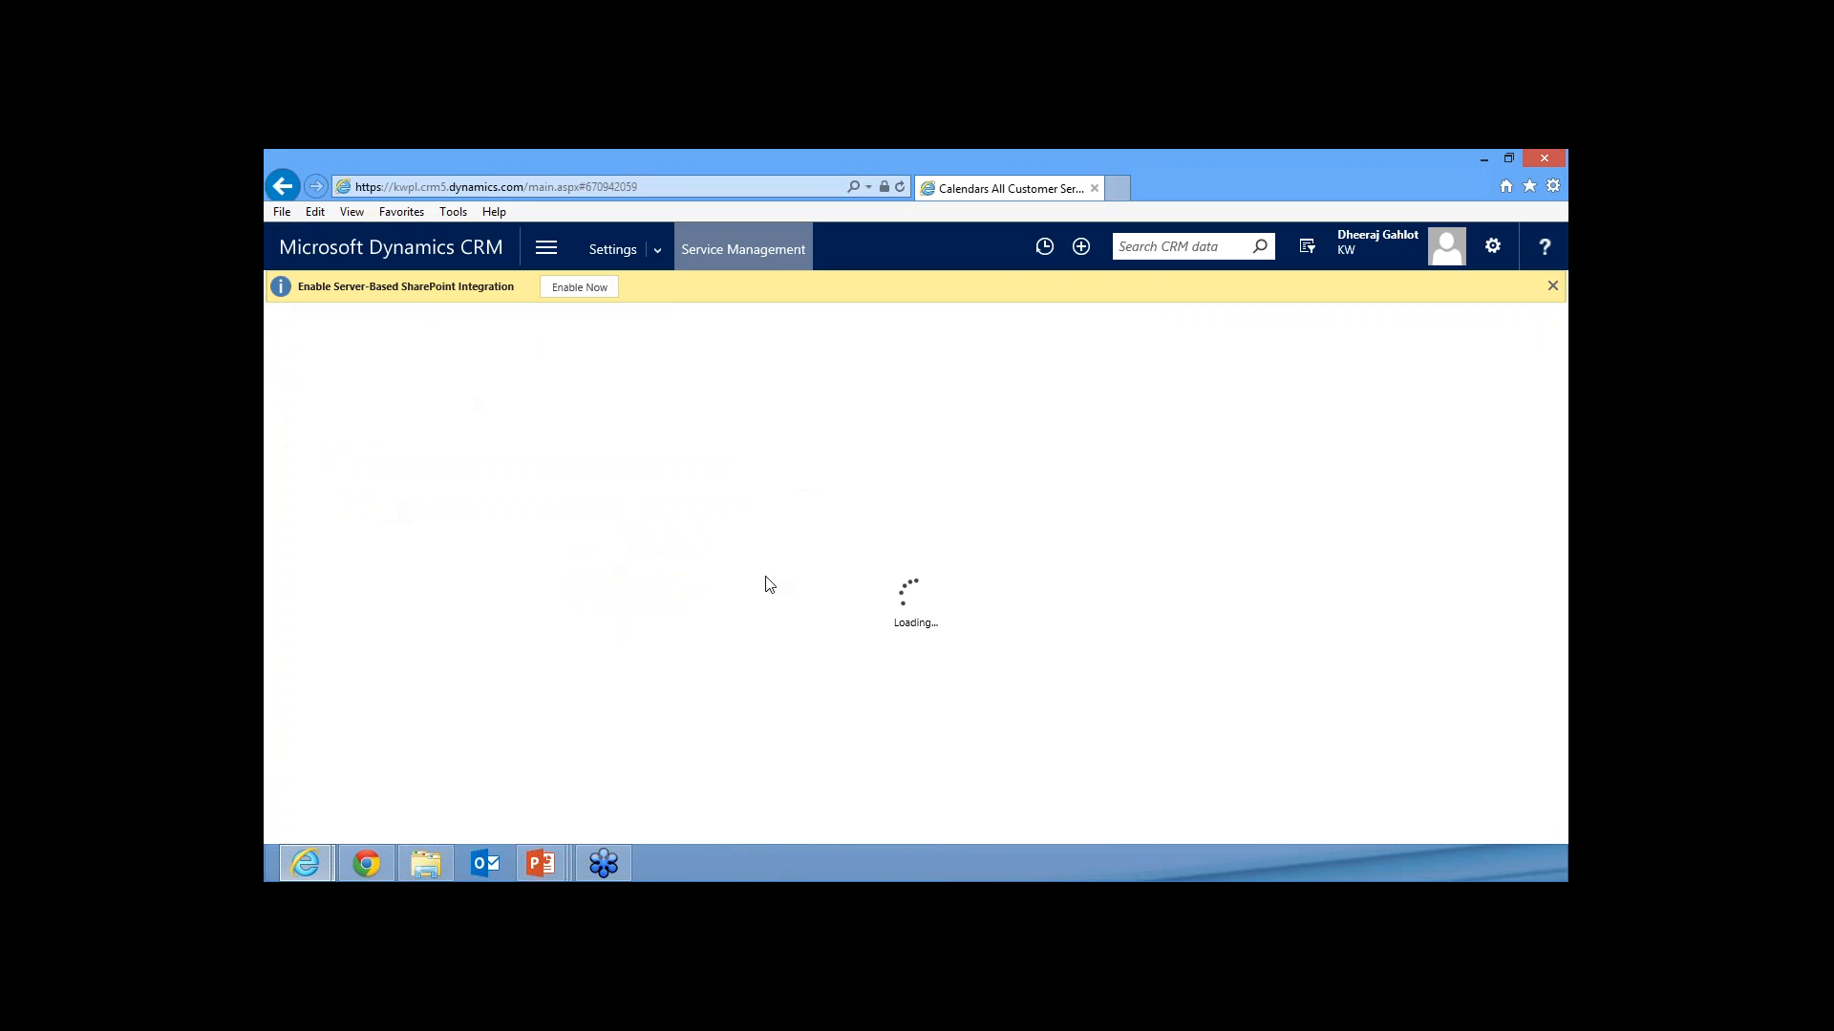
{"action": "scroll", "coordinate": [766, 583], "scroll_direction": "down", "scroll_amount": 1}
{"action": "left_click", "coordinate": [391, 612]}
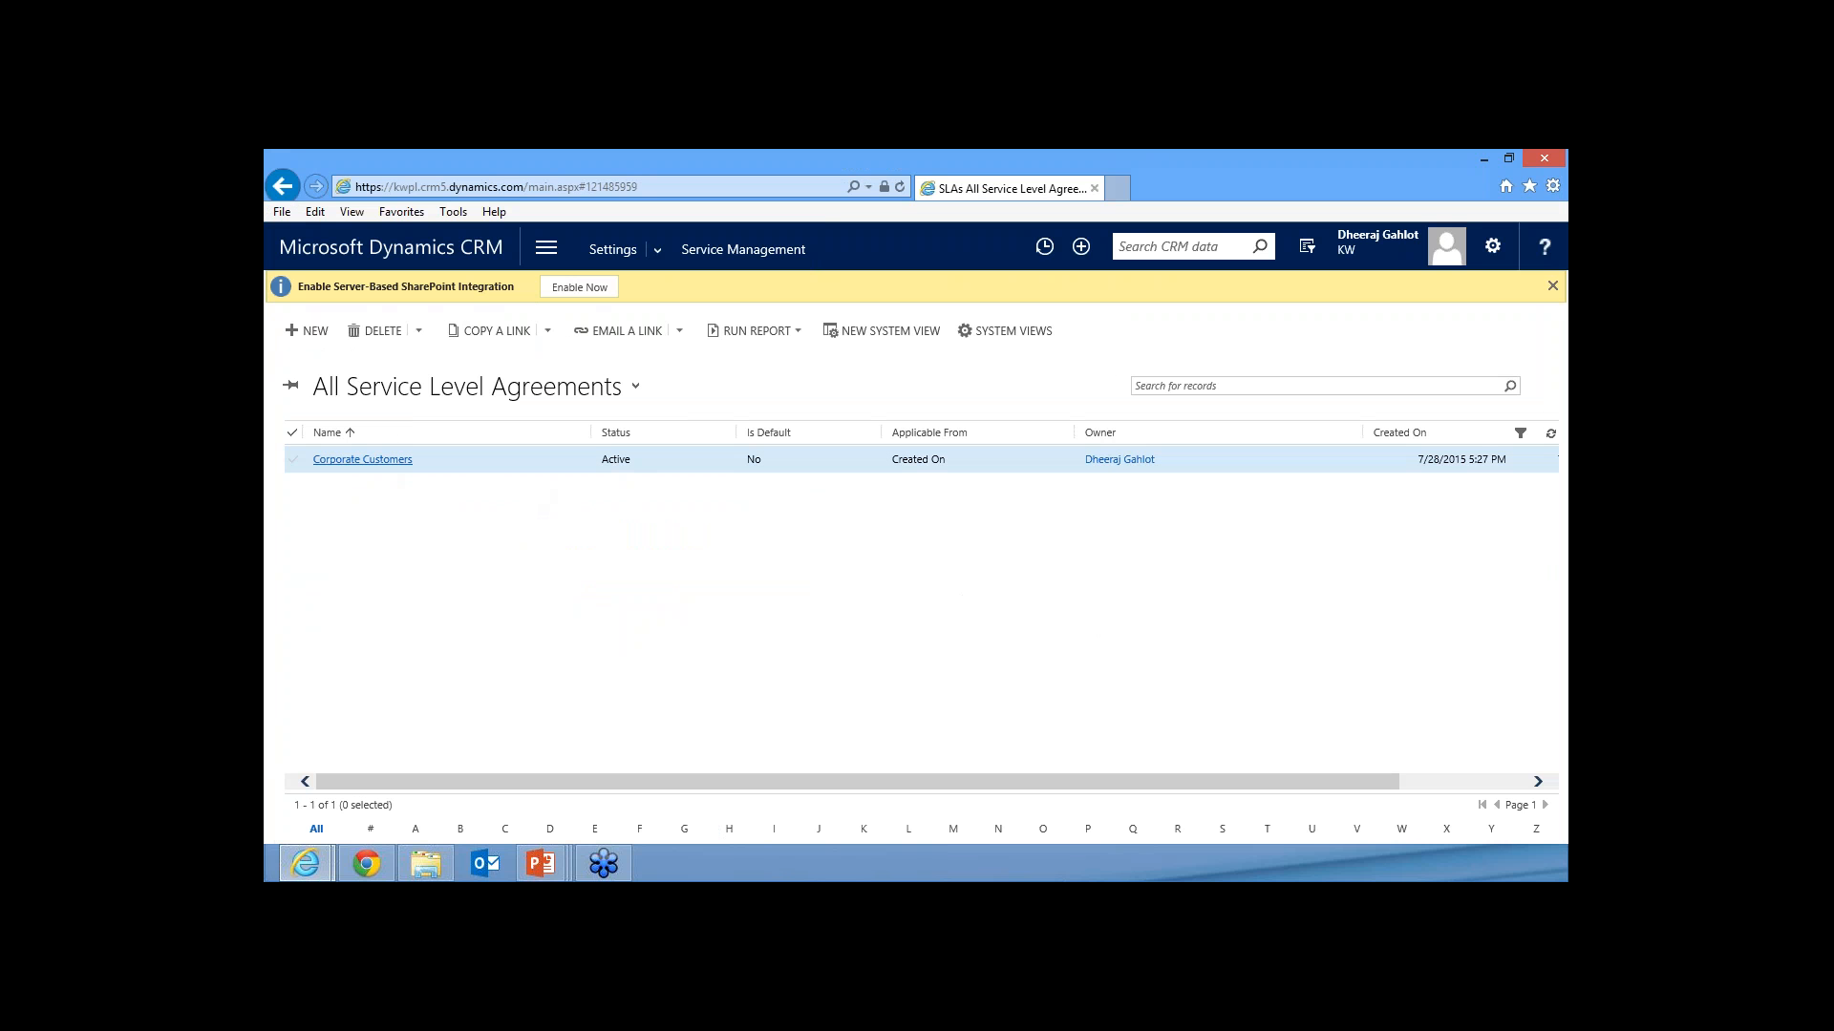
{"action": "left_click", "coordinate": [363, 459]}
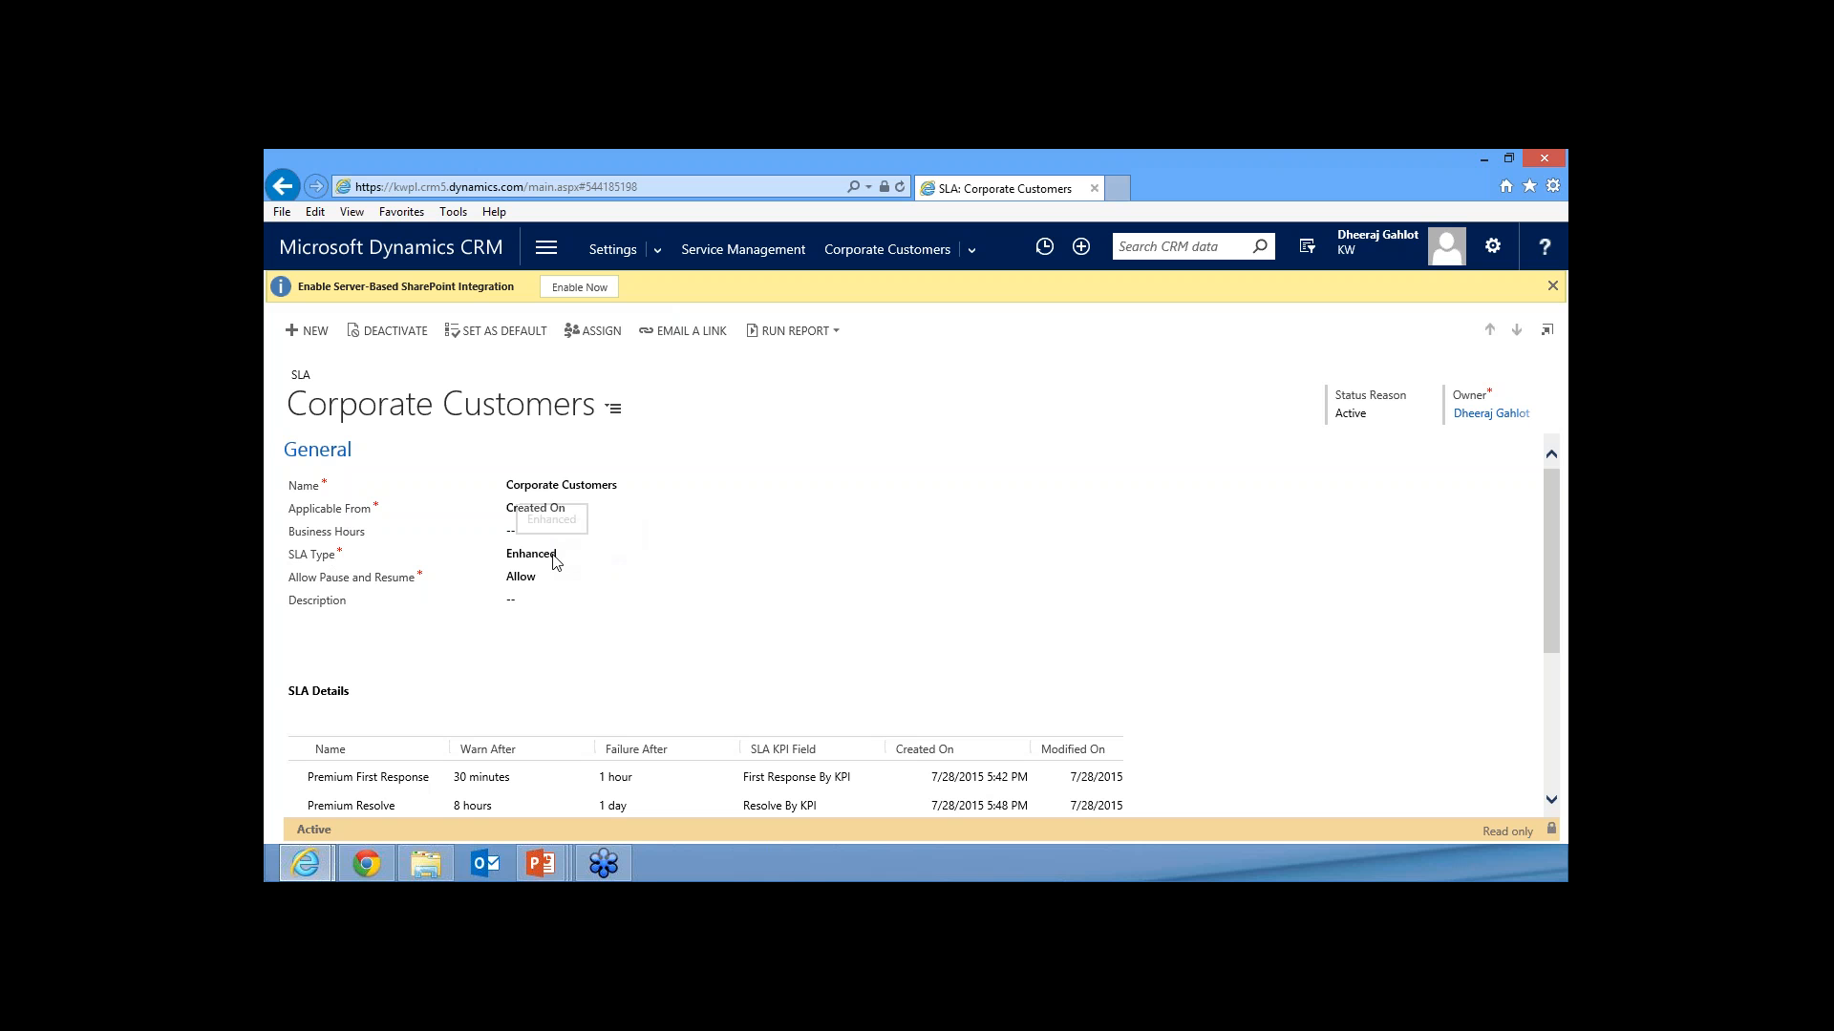
{"action": "scroll", "coordinate": [368, 548], "scroll_direction": "down", "scroll_amount": 1}
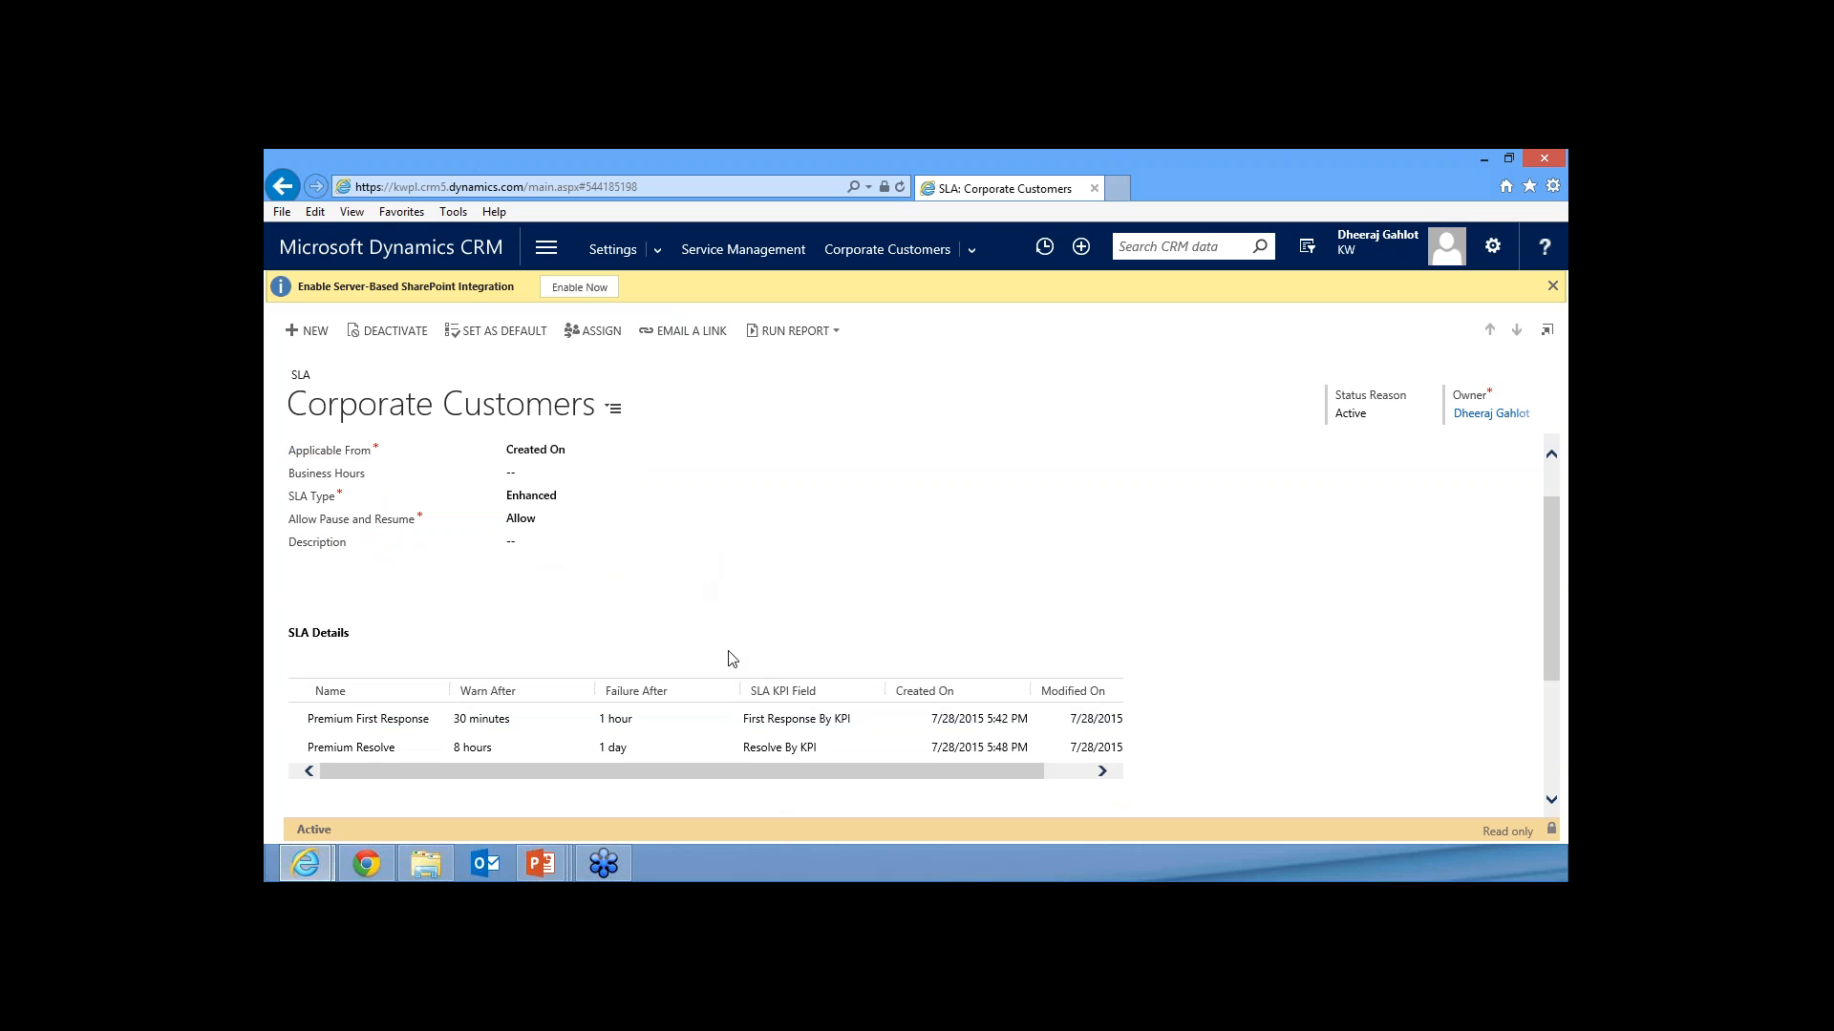
{"action": "scroll", "coordinate": [731, 659], "scroll_direction": "down", "scroll_amount": 3}
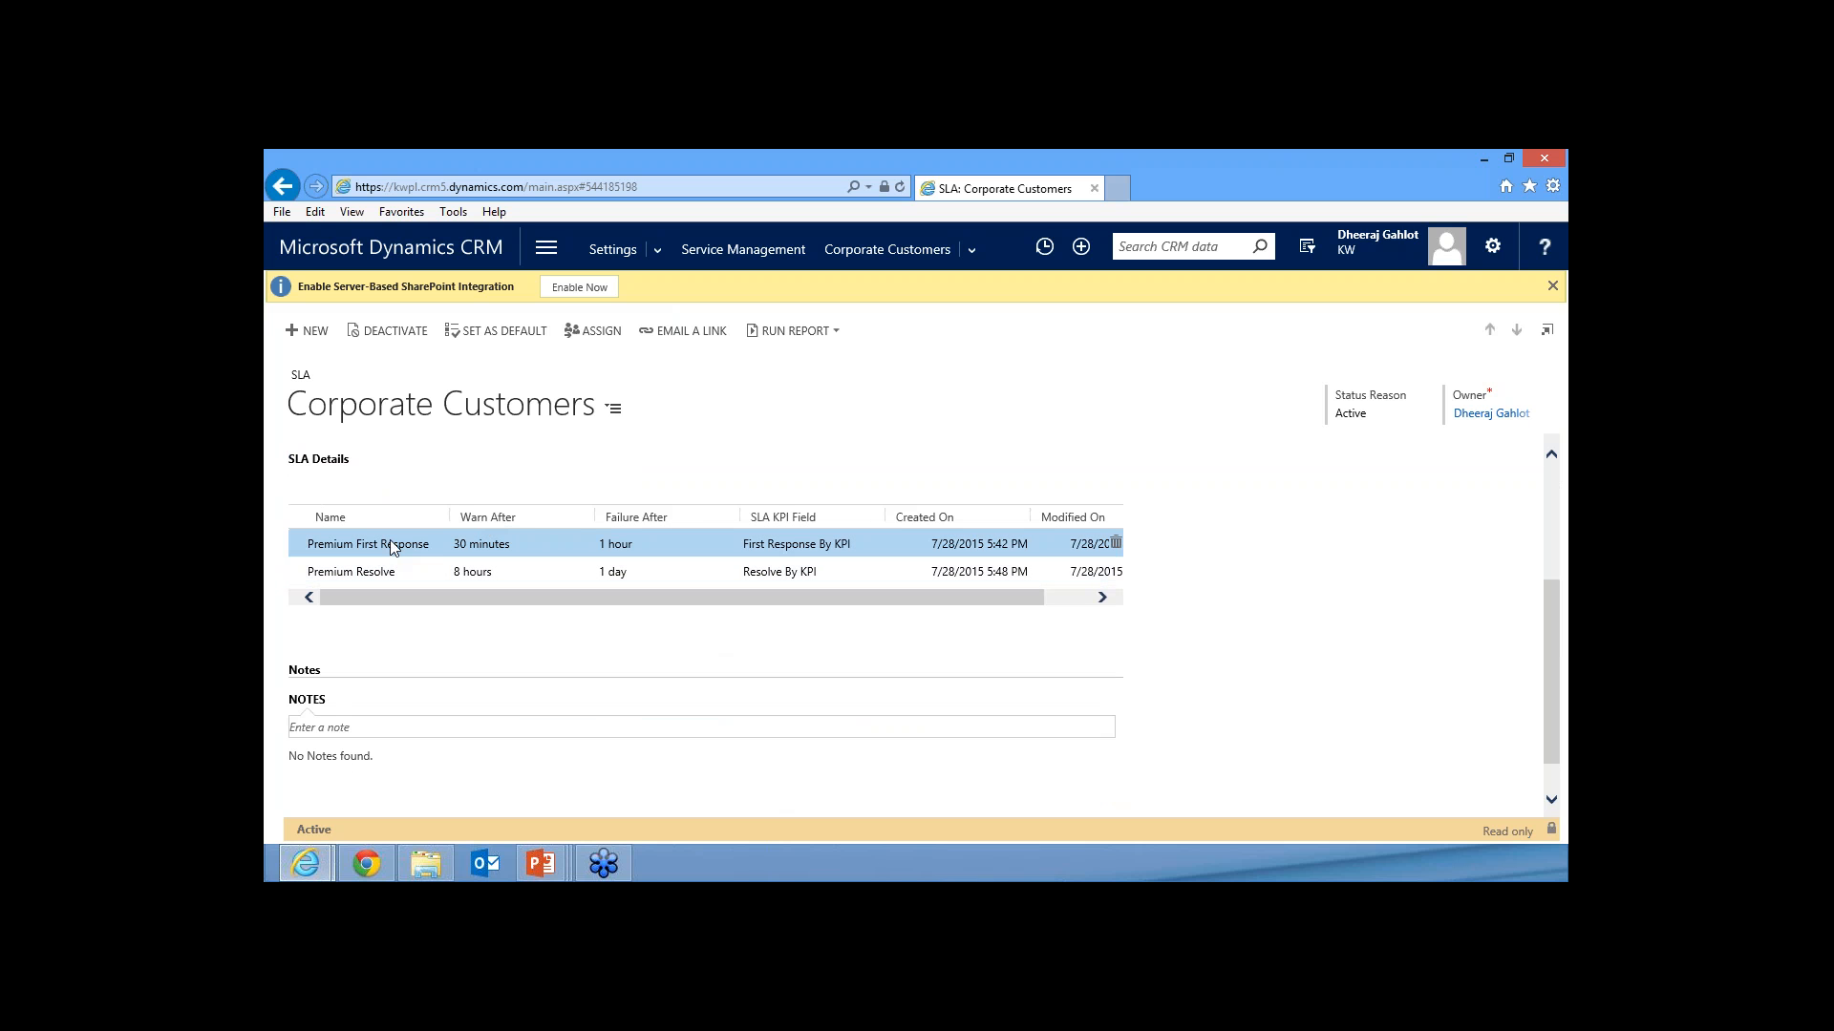
{"action": "left_click_drag", "start_coordinate": [386, 542], "coordinate": [666, 552]}
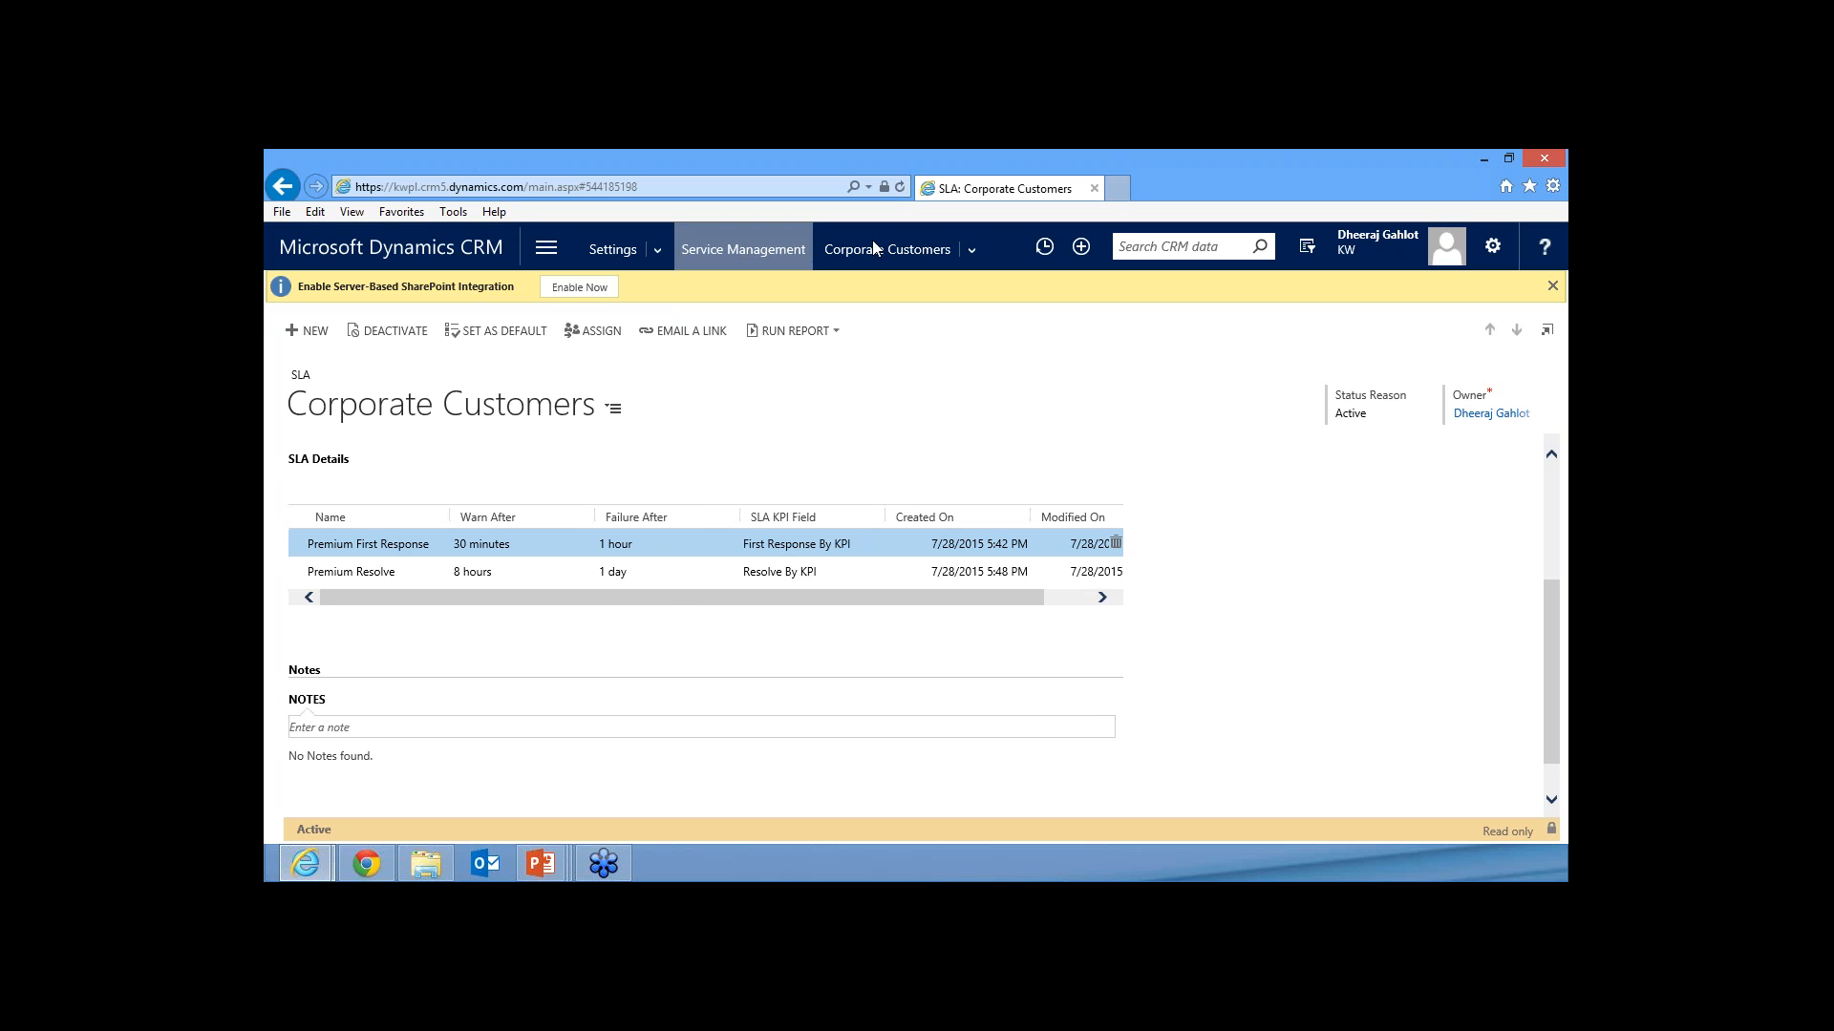
- Open the entitlements from Service Management and start a new entitlement record
{"action": "left_click", "coordinate": [774, 247]}
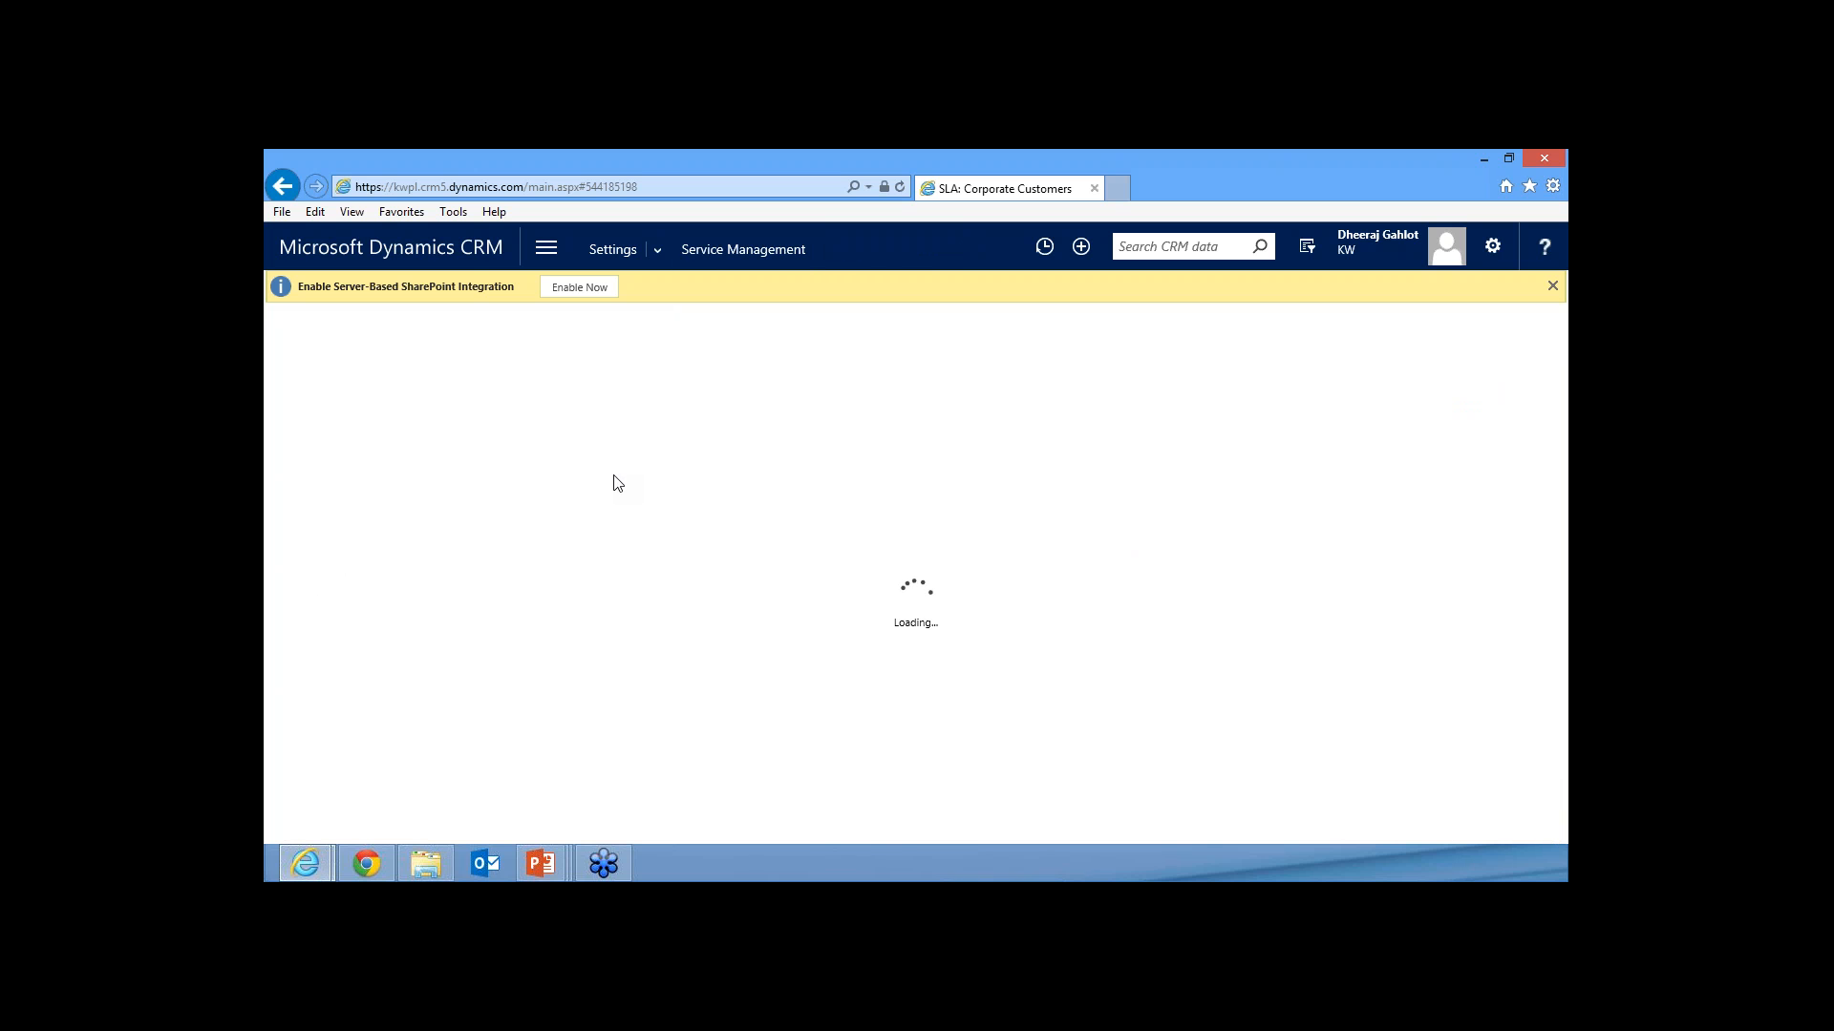
{"action": "scroll", "coordinate": [607, 619], "scroll_direction": "down", "scroll_amount": 2}
{"action": "left_click", "coordinate": [1014, 525]}
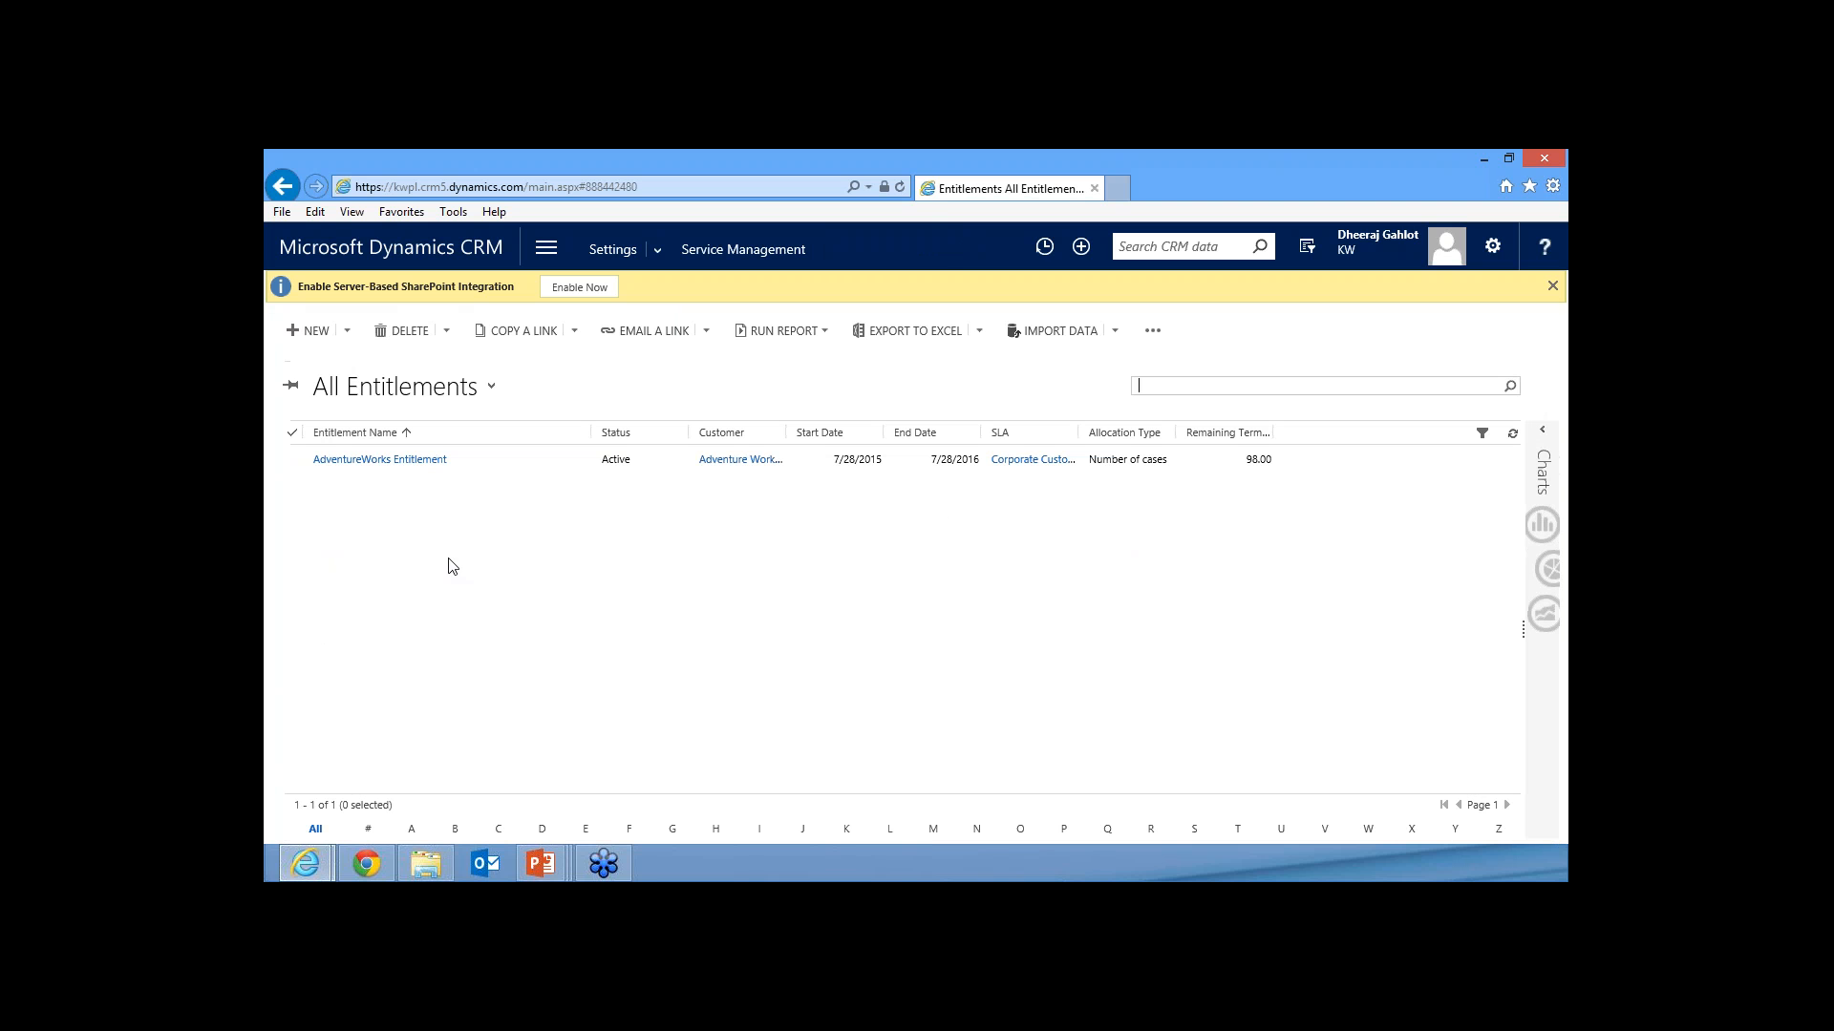
{"action": "left_click", "coordinate": [307, 335]}
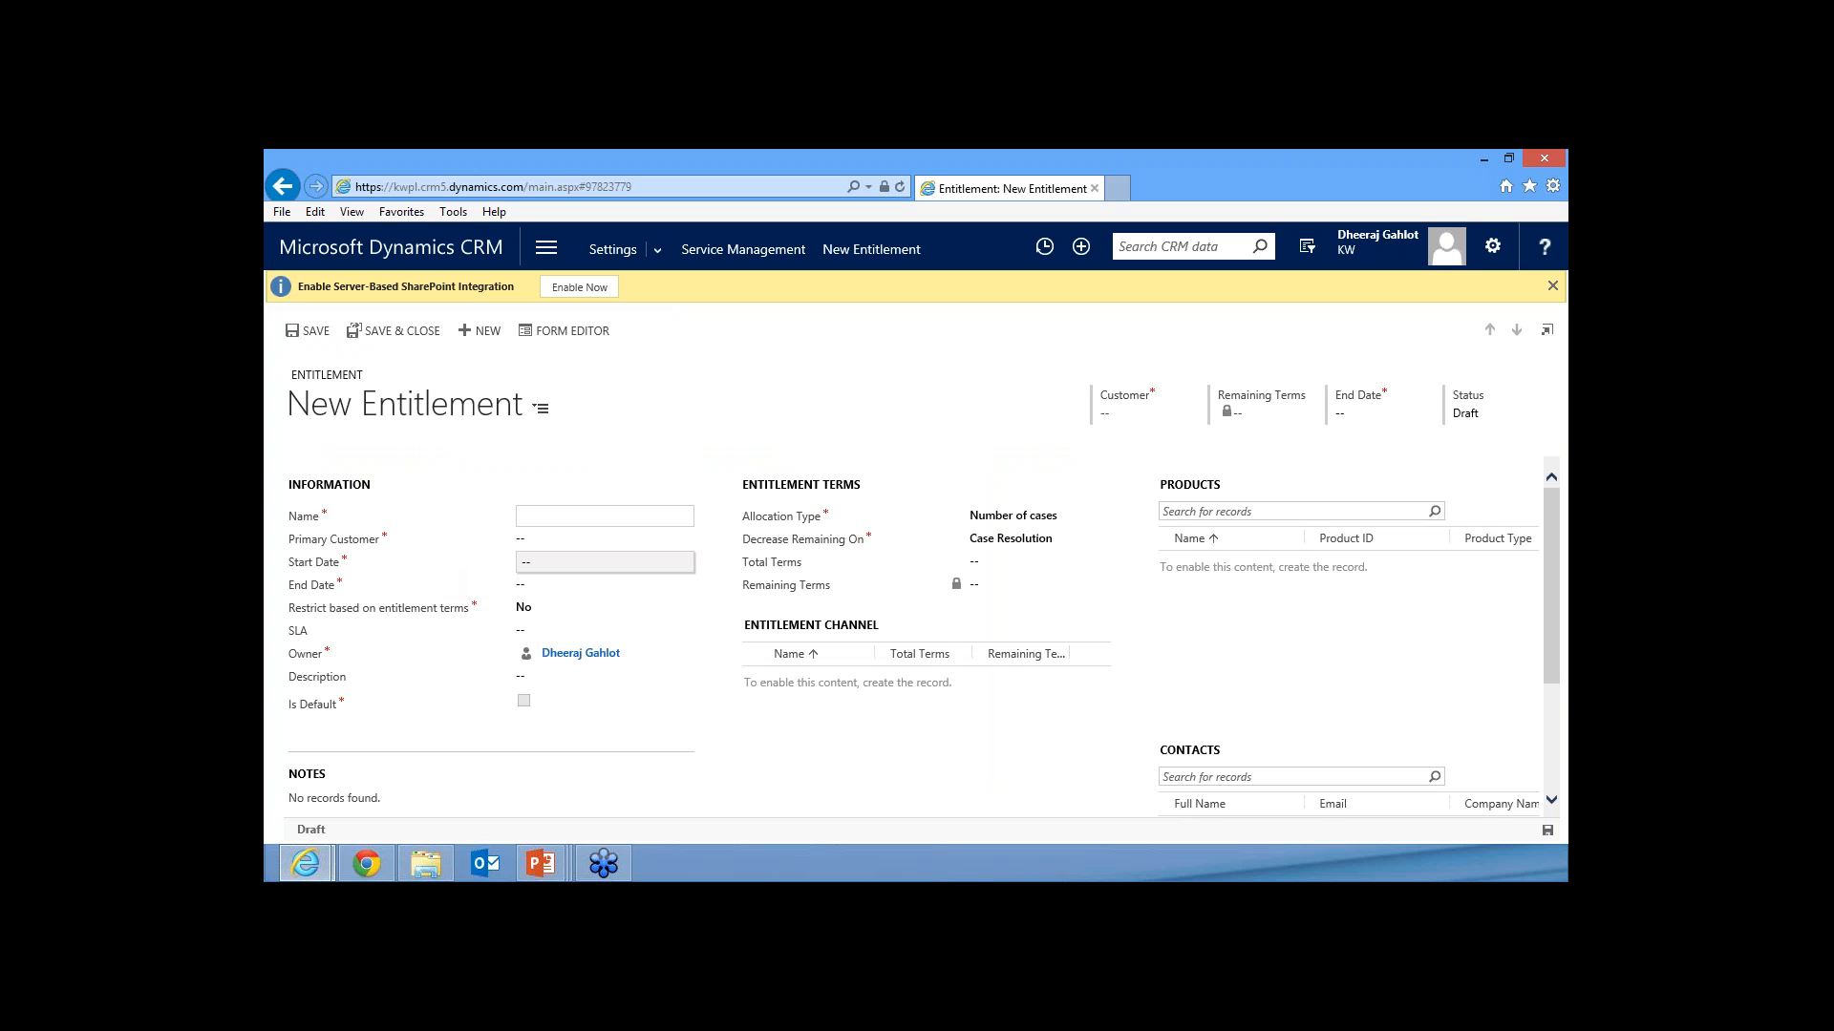
{"action": "scroll", "coordinate": [414, 462], "scroll_direction": "down", "scroll_amount": 1}
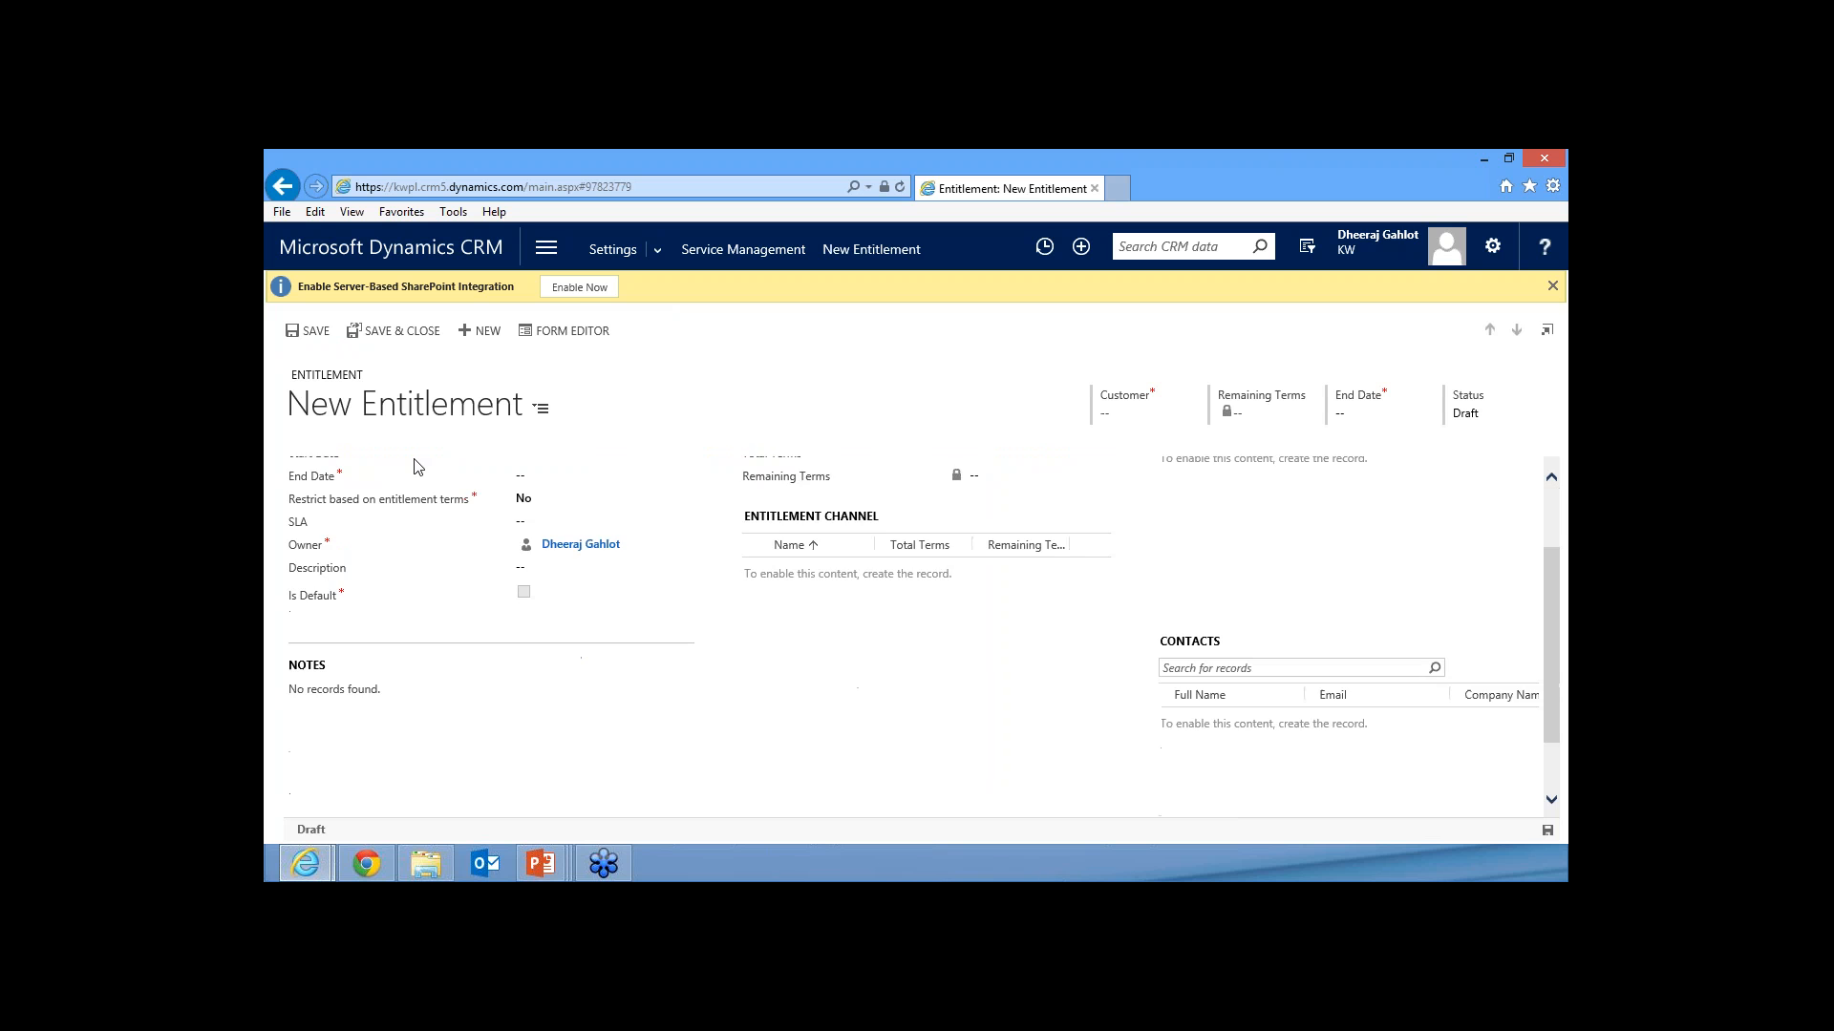
{"action": "scroll", "coordinate": [462, 470], "scroll_direction": "up", "scroll_amount": 1}
- Examine the new entitlement's customer, term restriction, SLA, allocation type and decrease-remaining options, and return to the PowerPoint presentation
{"action": "left_click", "coordinate": [594, 540]}
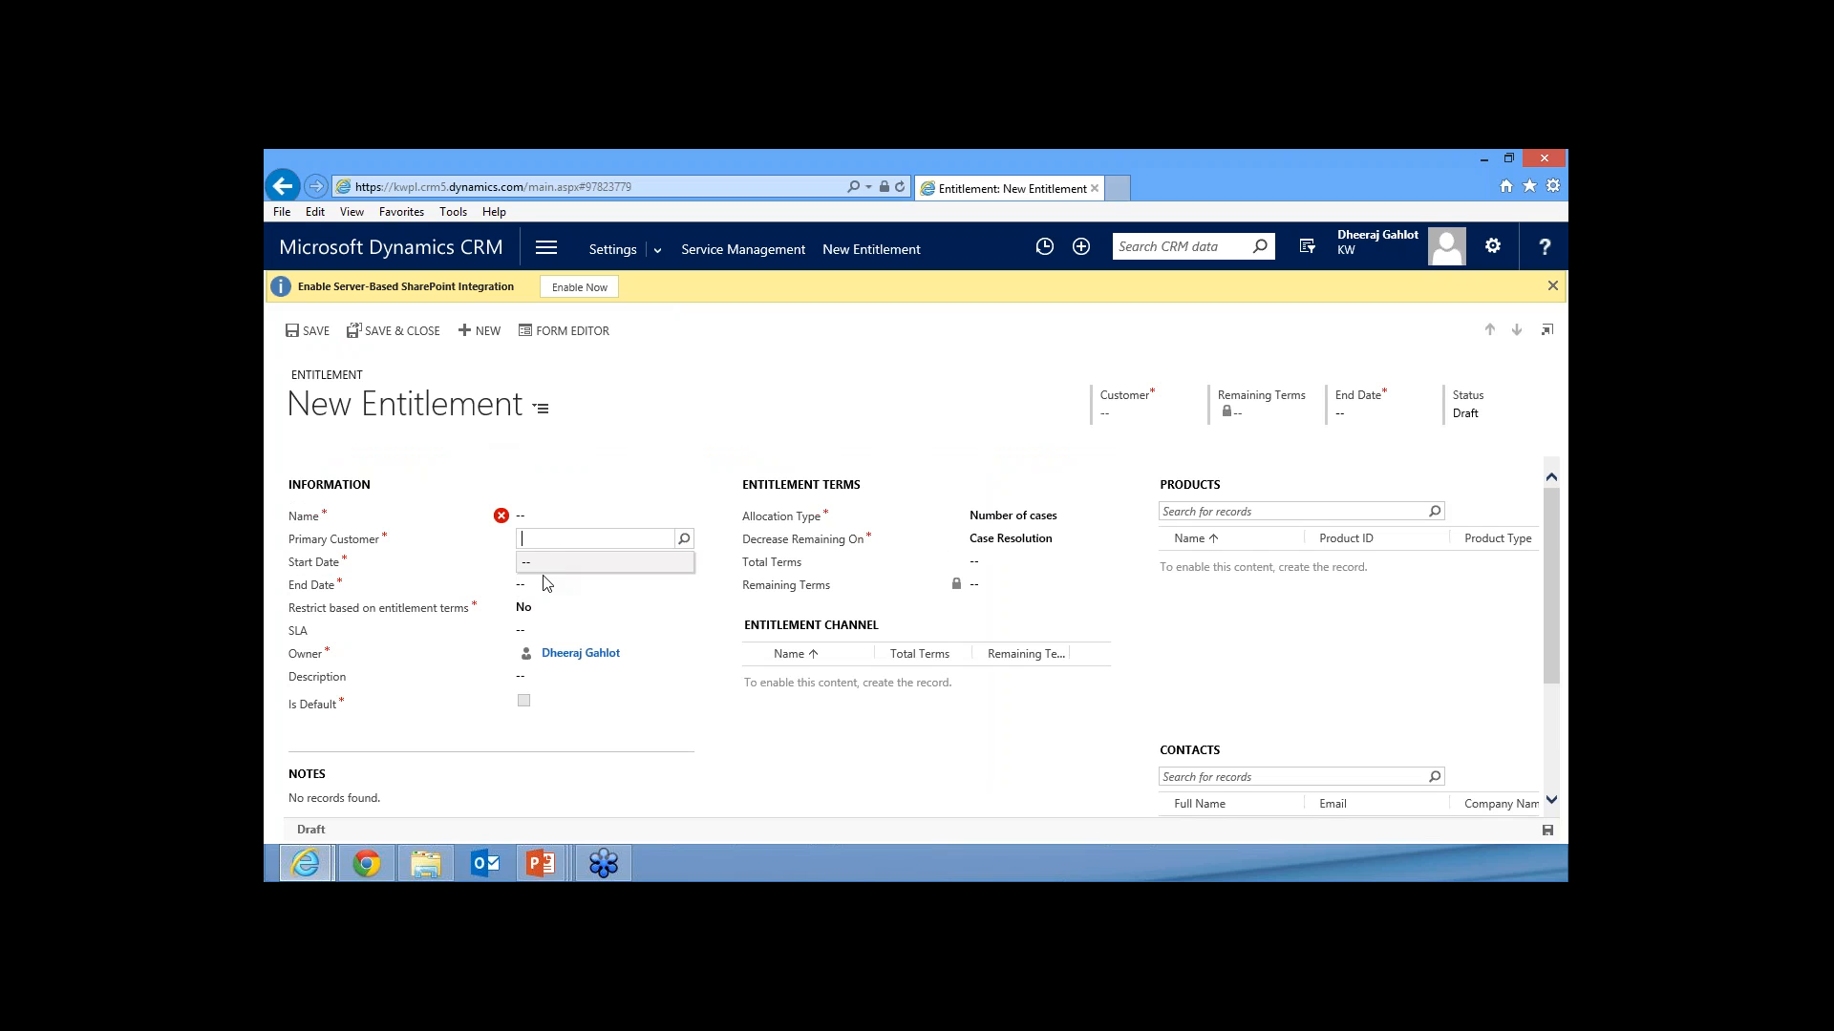
{"action": "left_click", "coordinate": [532, 611]}
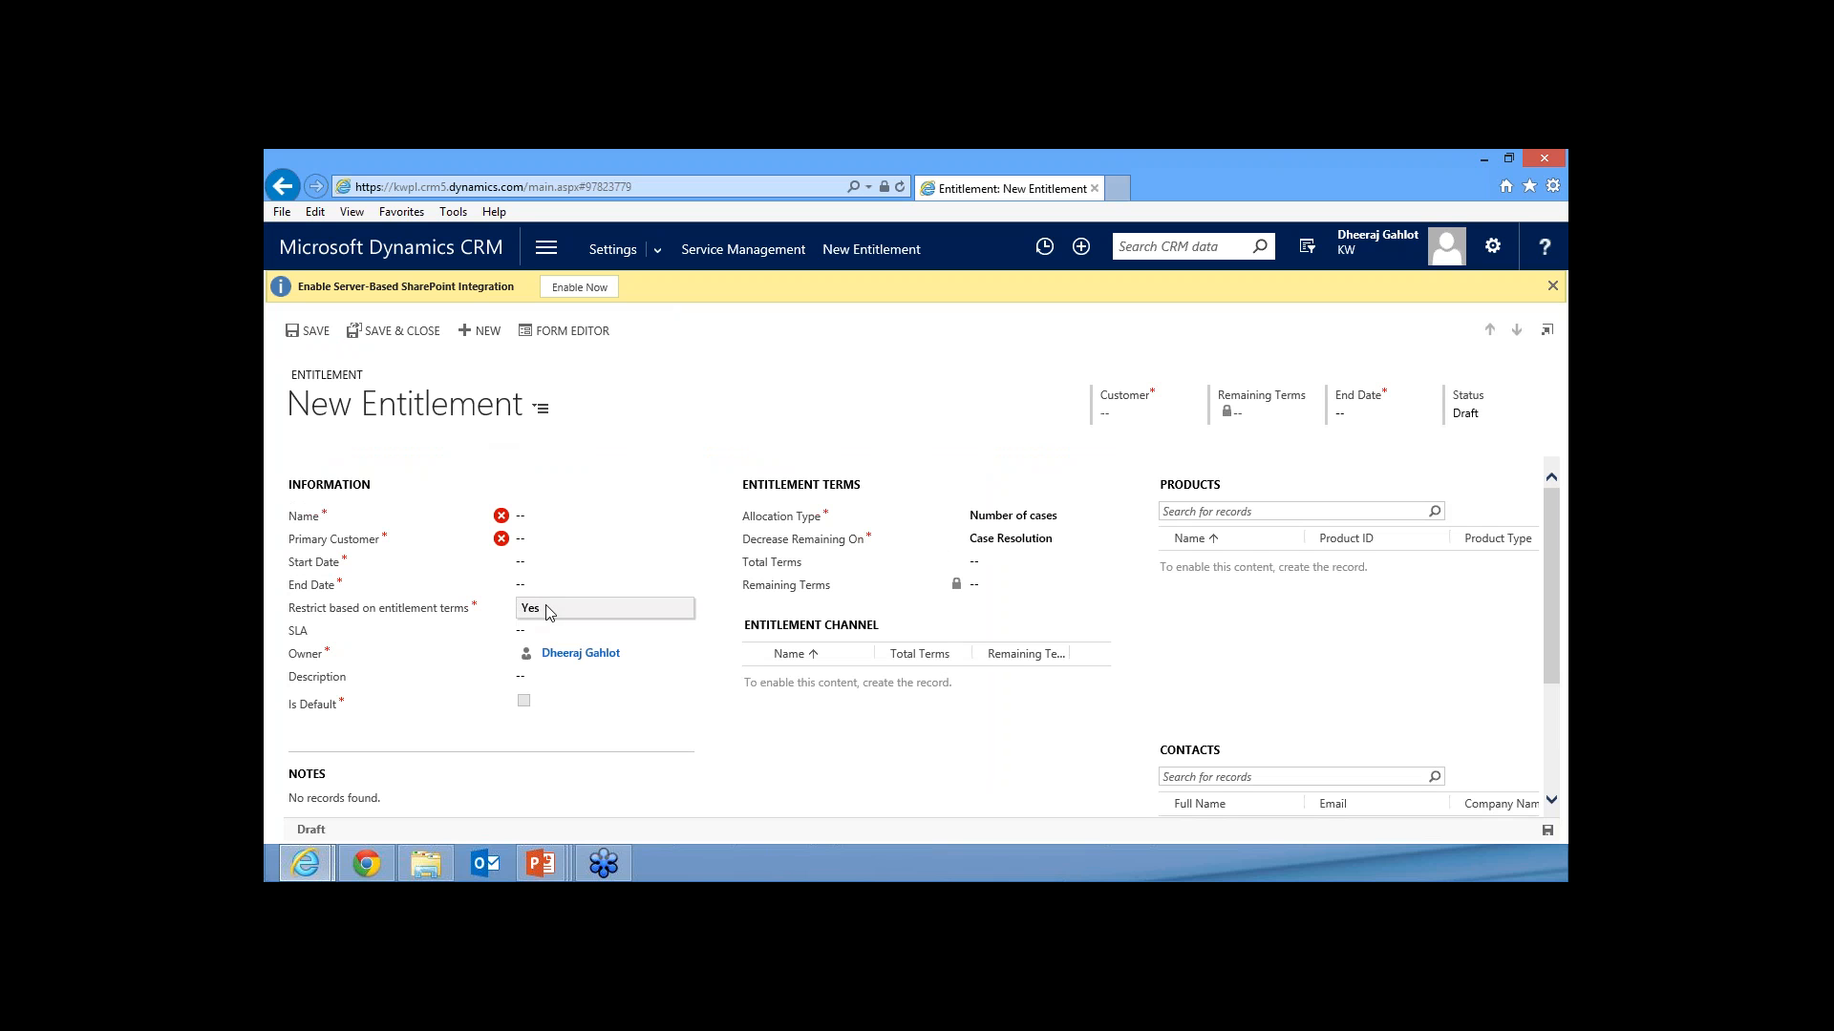
{"action": "left_click", "coordinate": [549, 612]}
{"action": "left_click", "coordinate": [547, 629]}
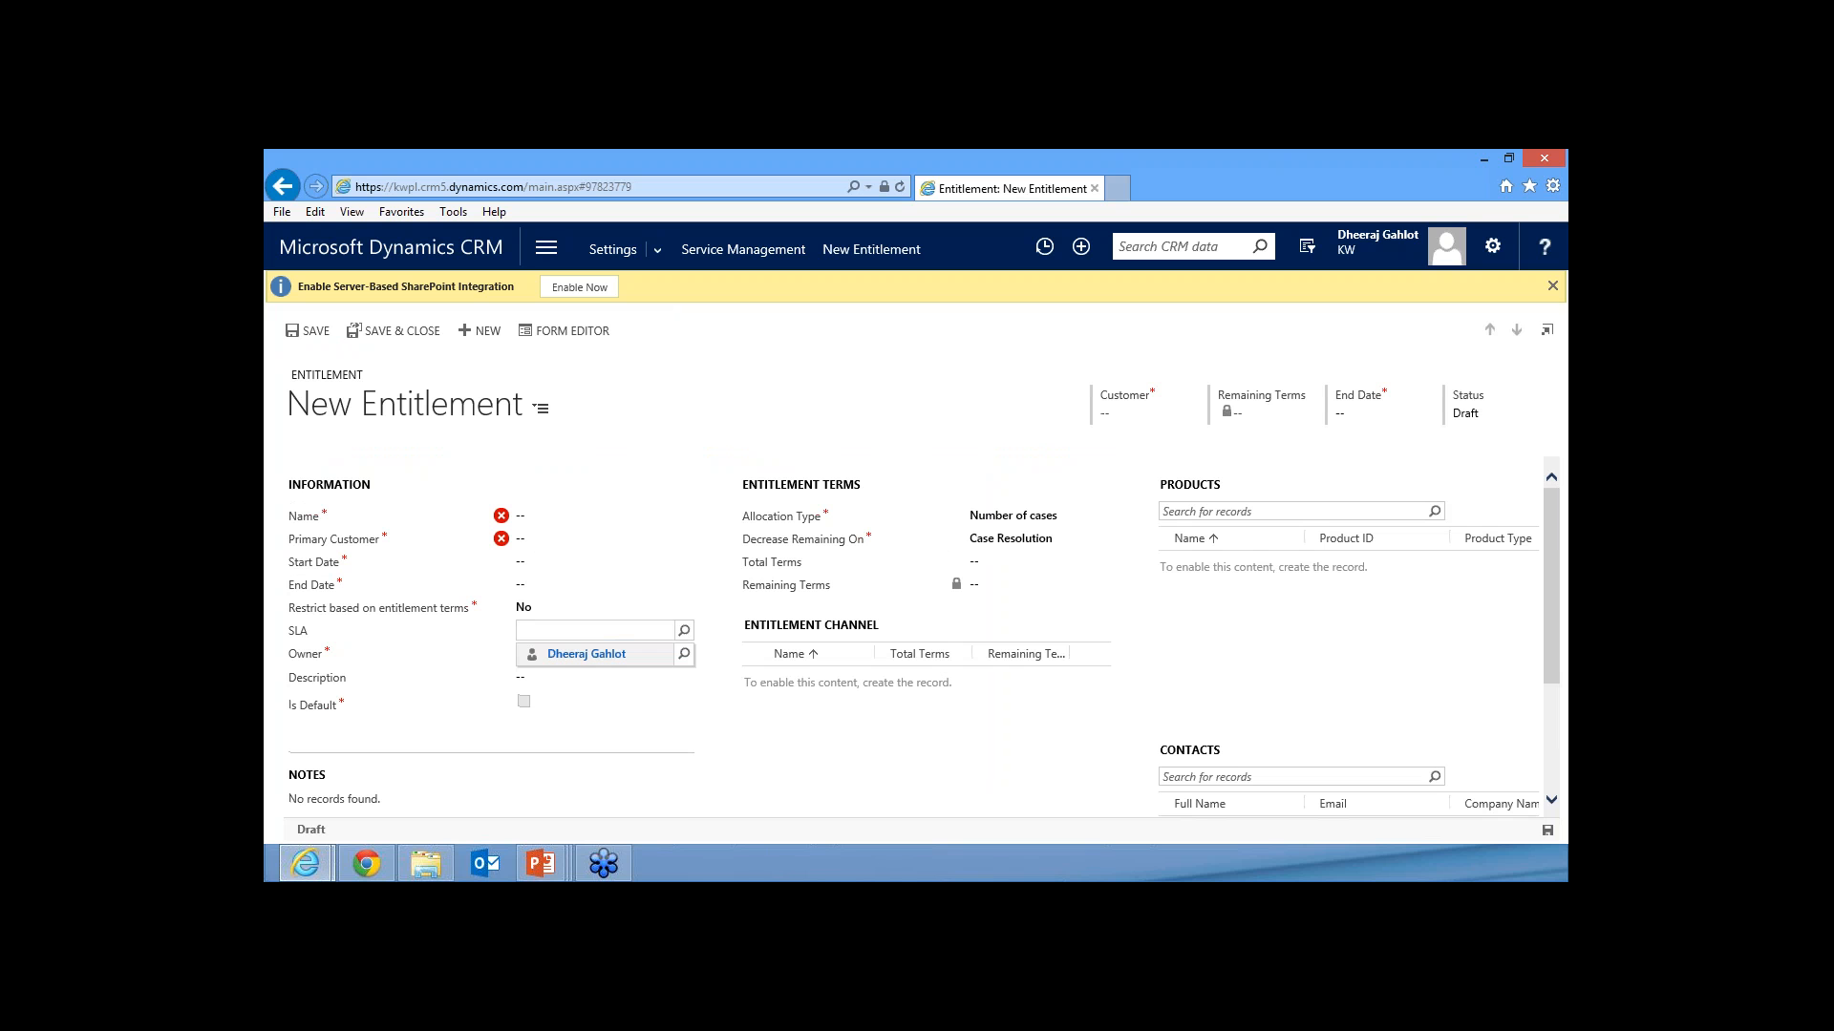
{"action": "left_click", "coordinate": [1060, 515]}
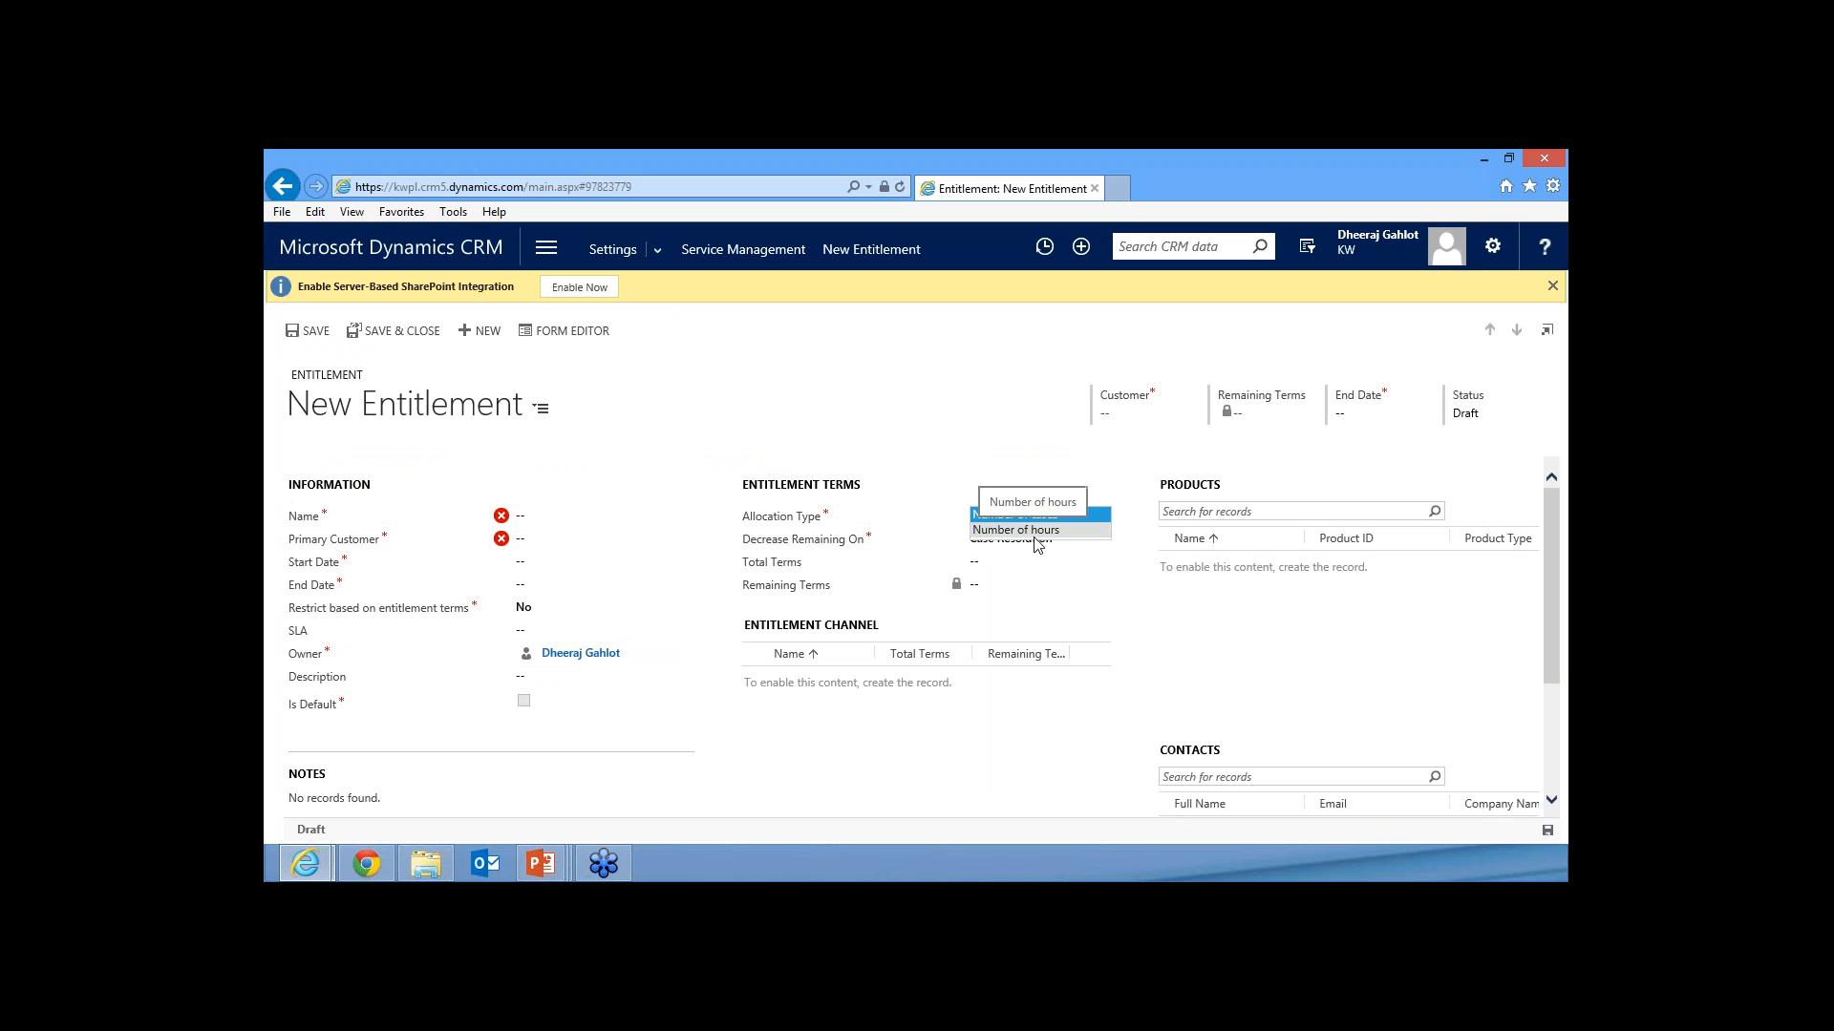
{"action": "left_click", "coordinate": [1003, 515]}
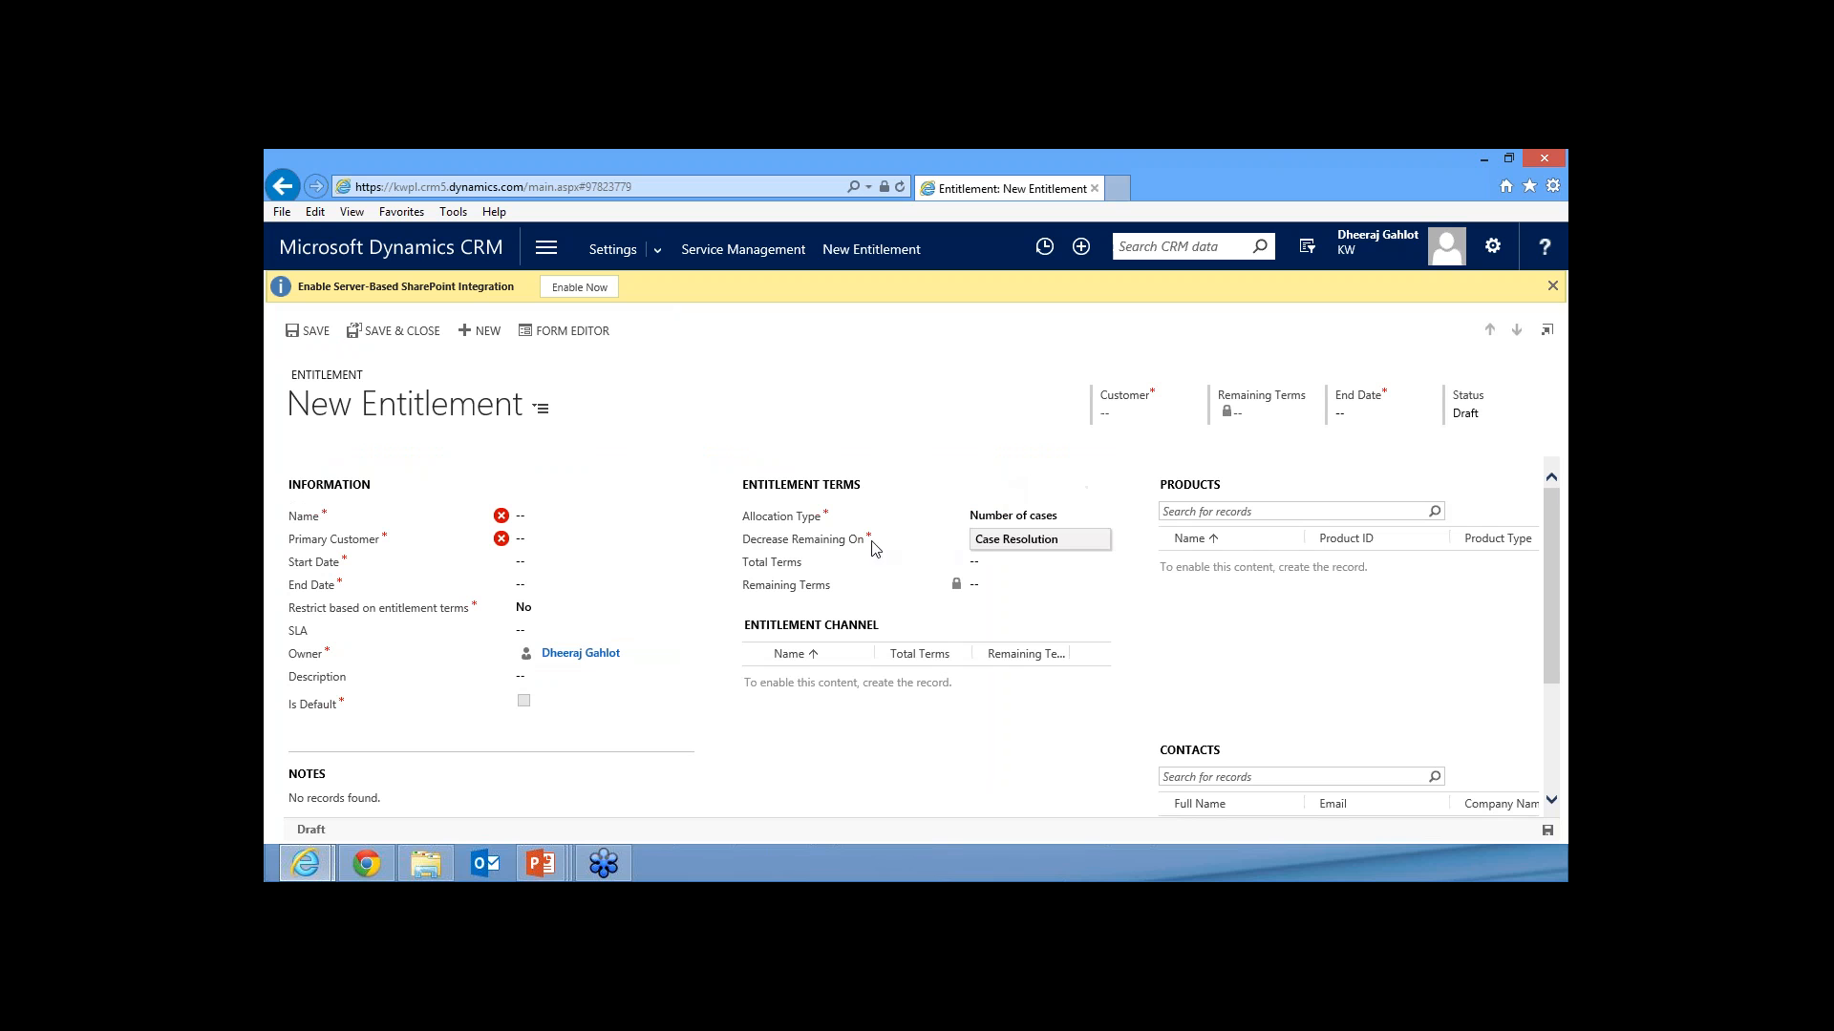
{"action": "left_click", "coordinate": [1039, 541]}
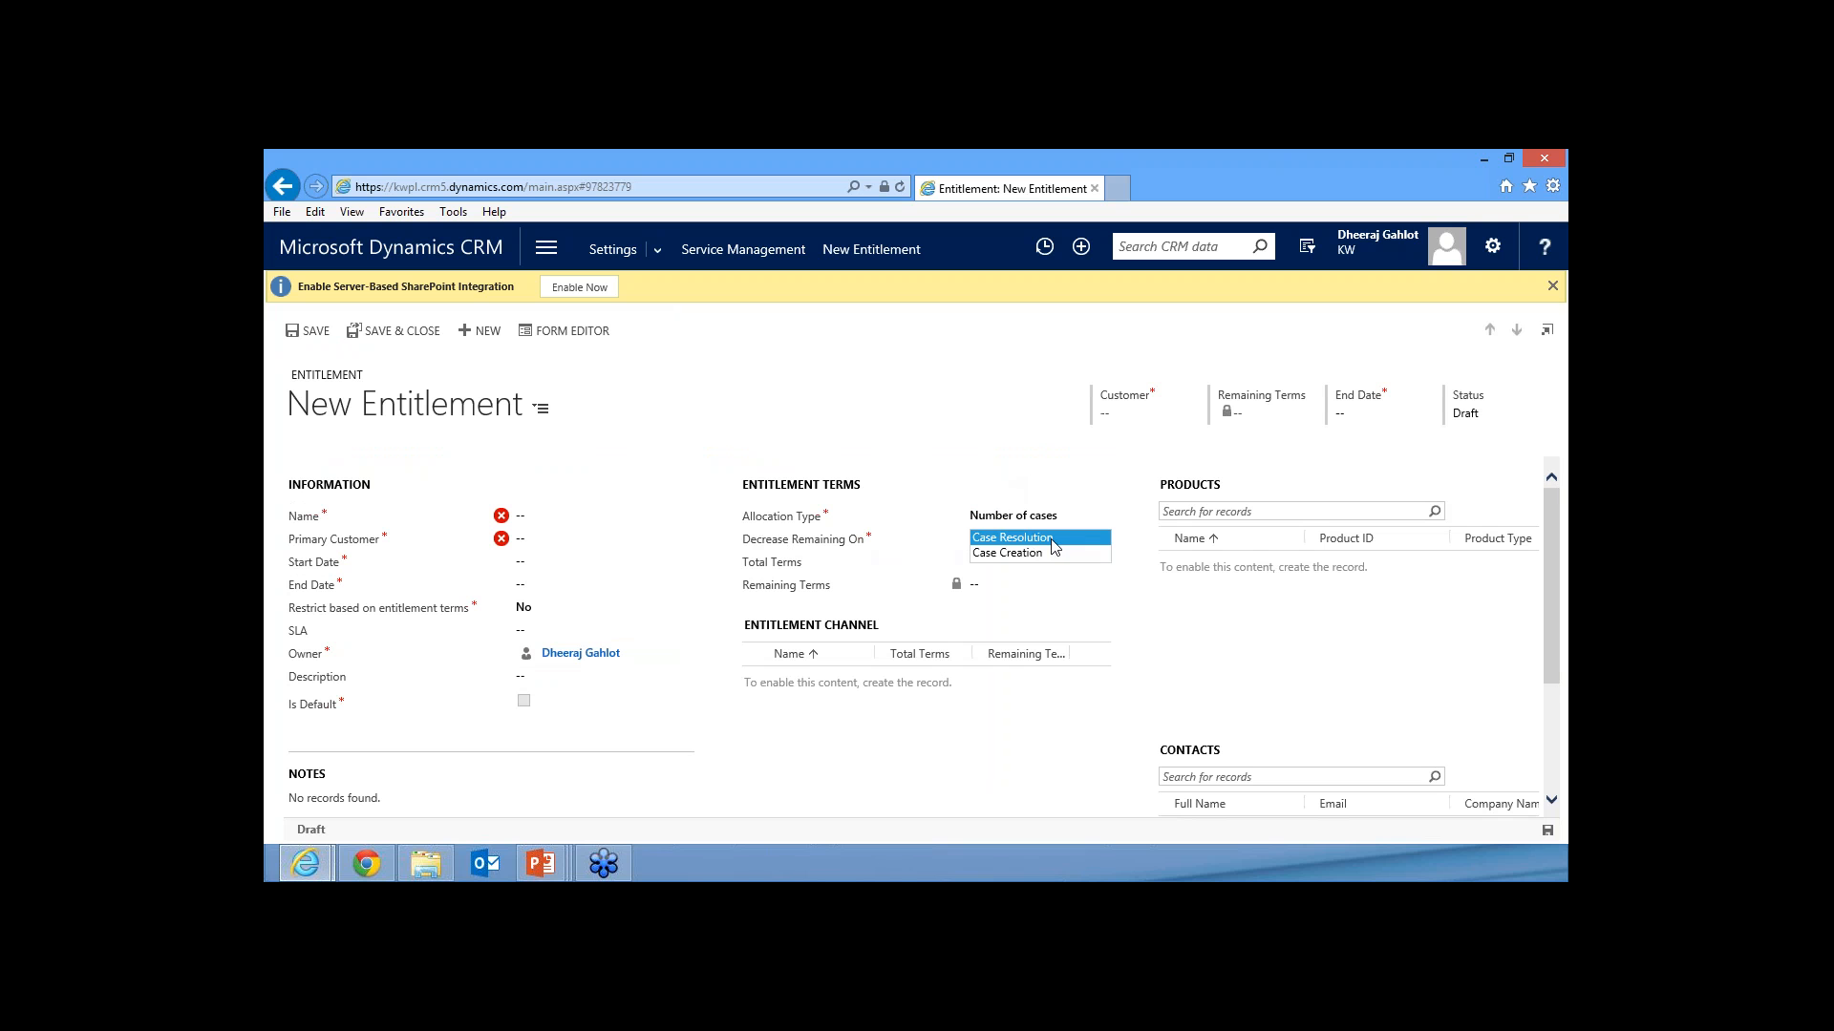
{"action": "left_click", "coordinate": [922, 451]}
{"action": "scroll", "coordinate": [684, 634], "scroll_direction": "down", "scroll_amount": 3}
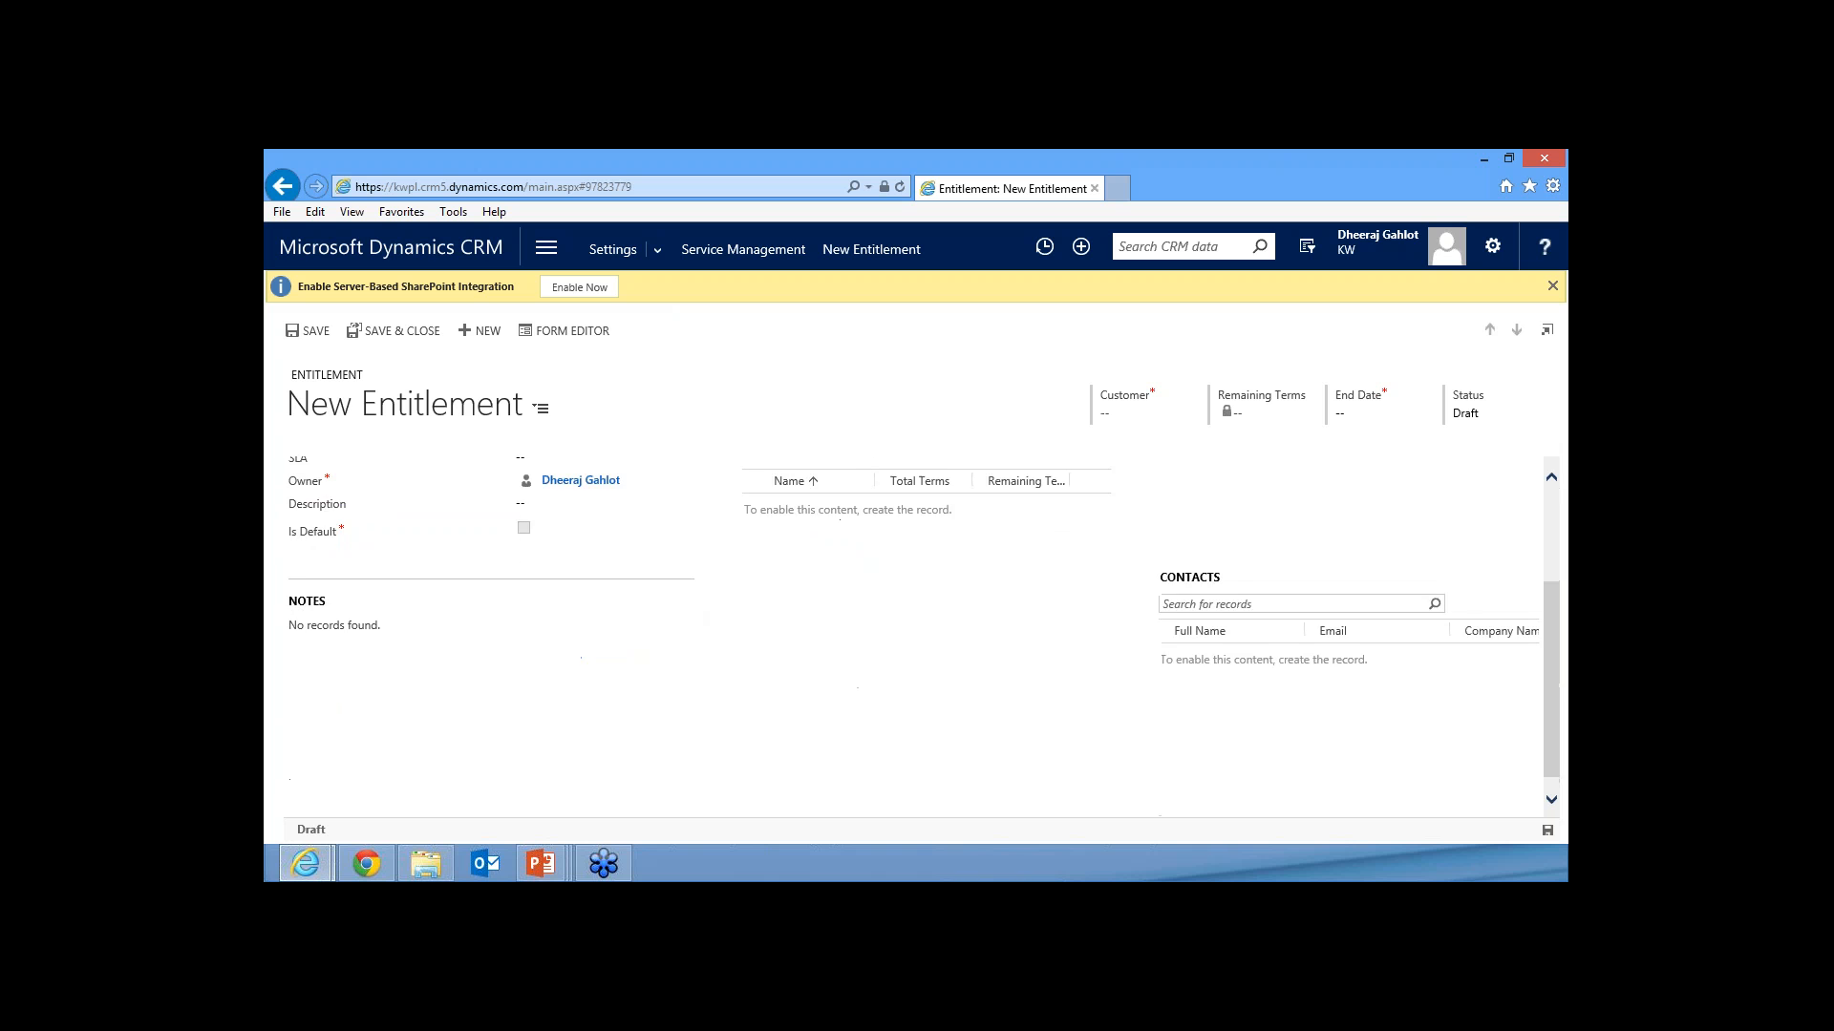
{"action": "scroll", "coordinate": [685, 636], "scroll_direction": "up", "scroll_amount": 3}
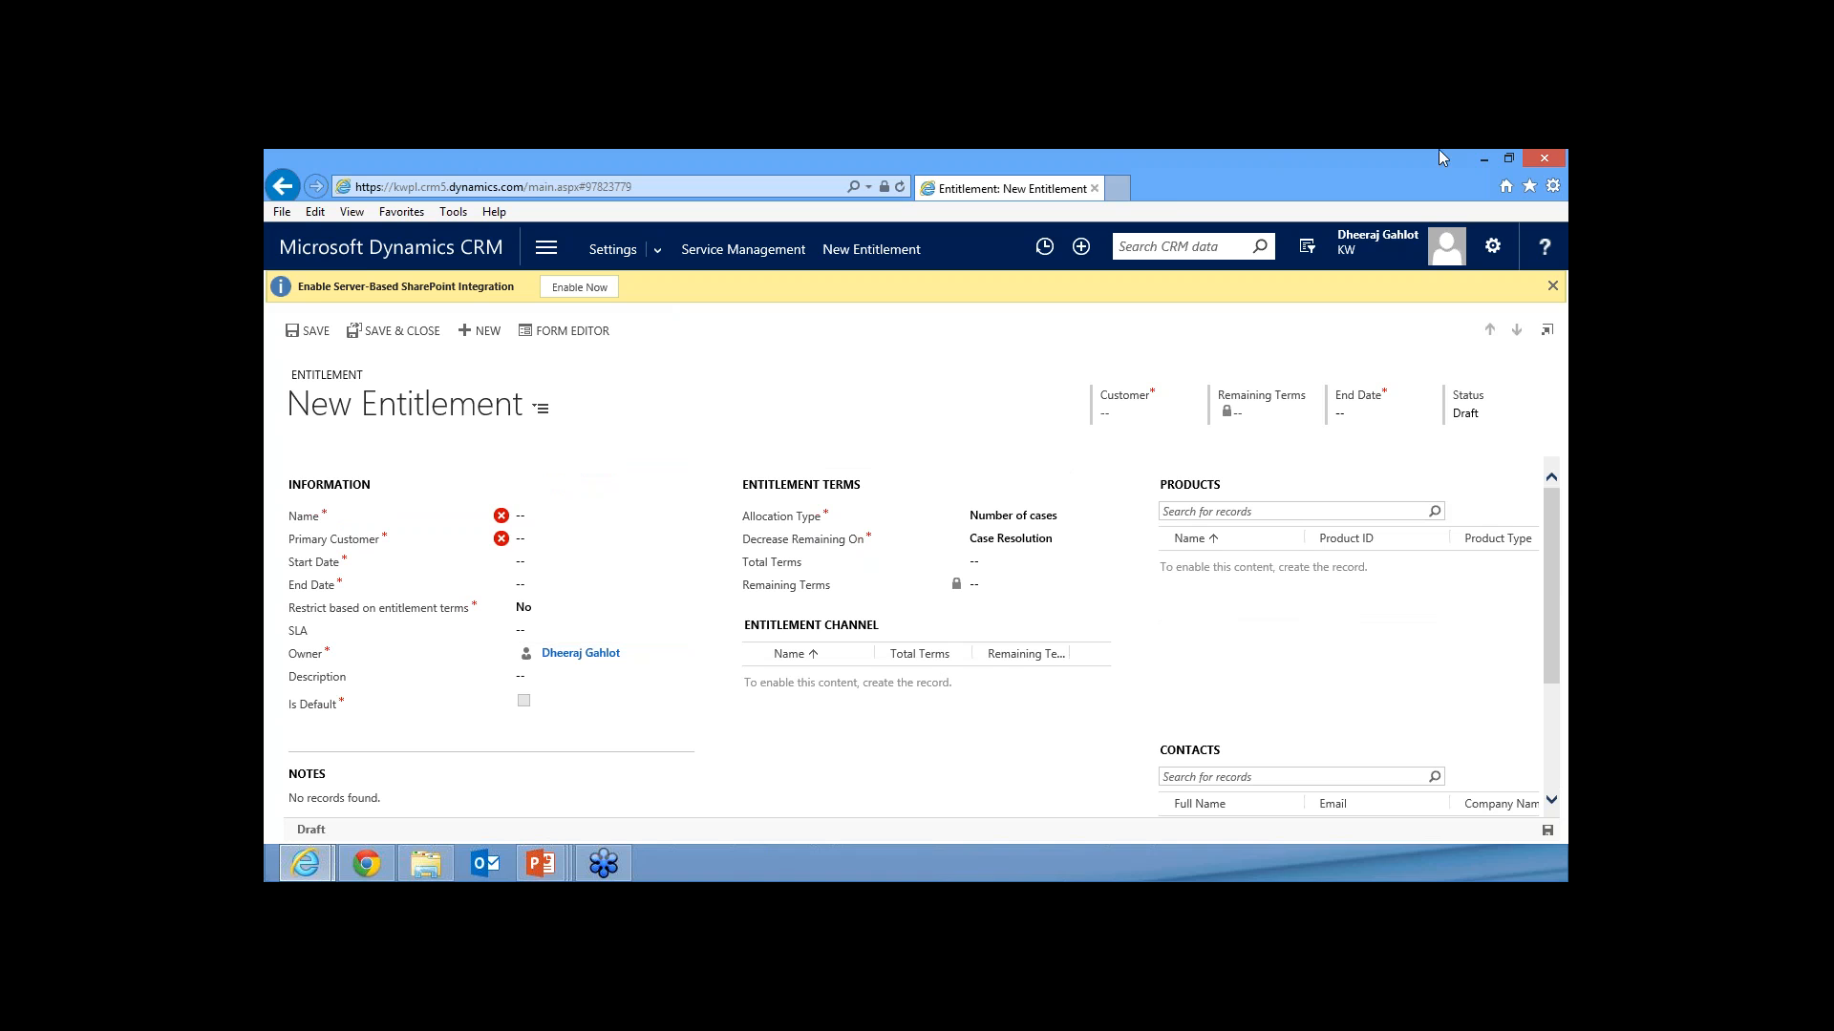
{"action": "left_click", "coordinate": [1482, 158]}
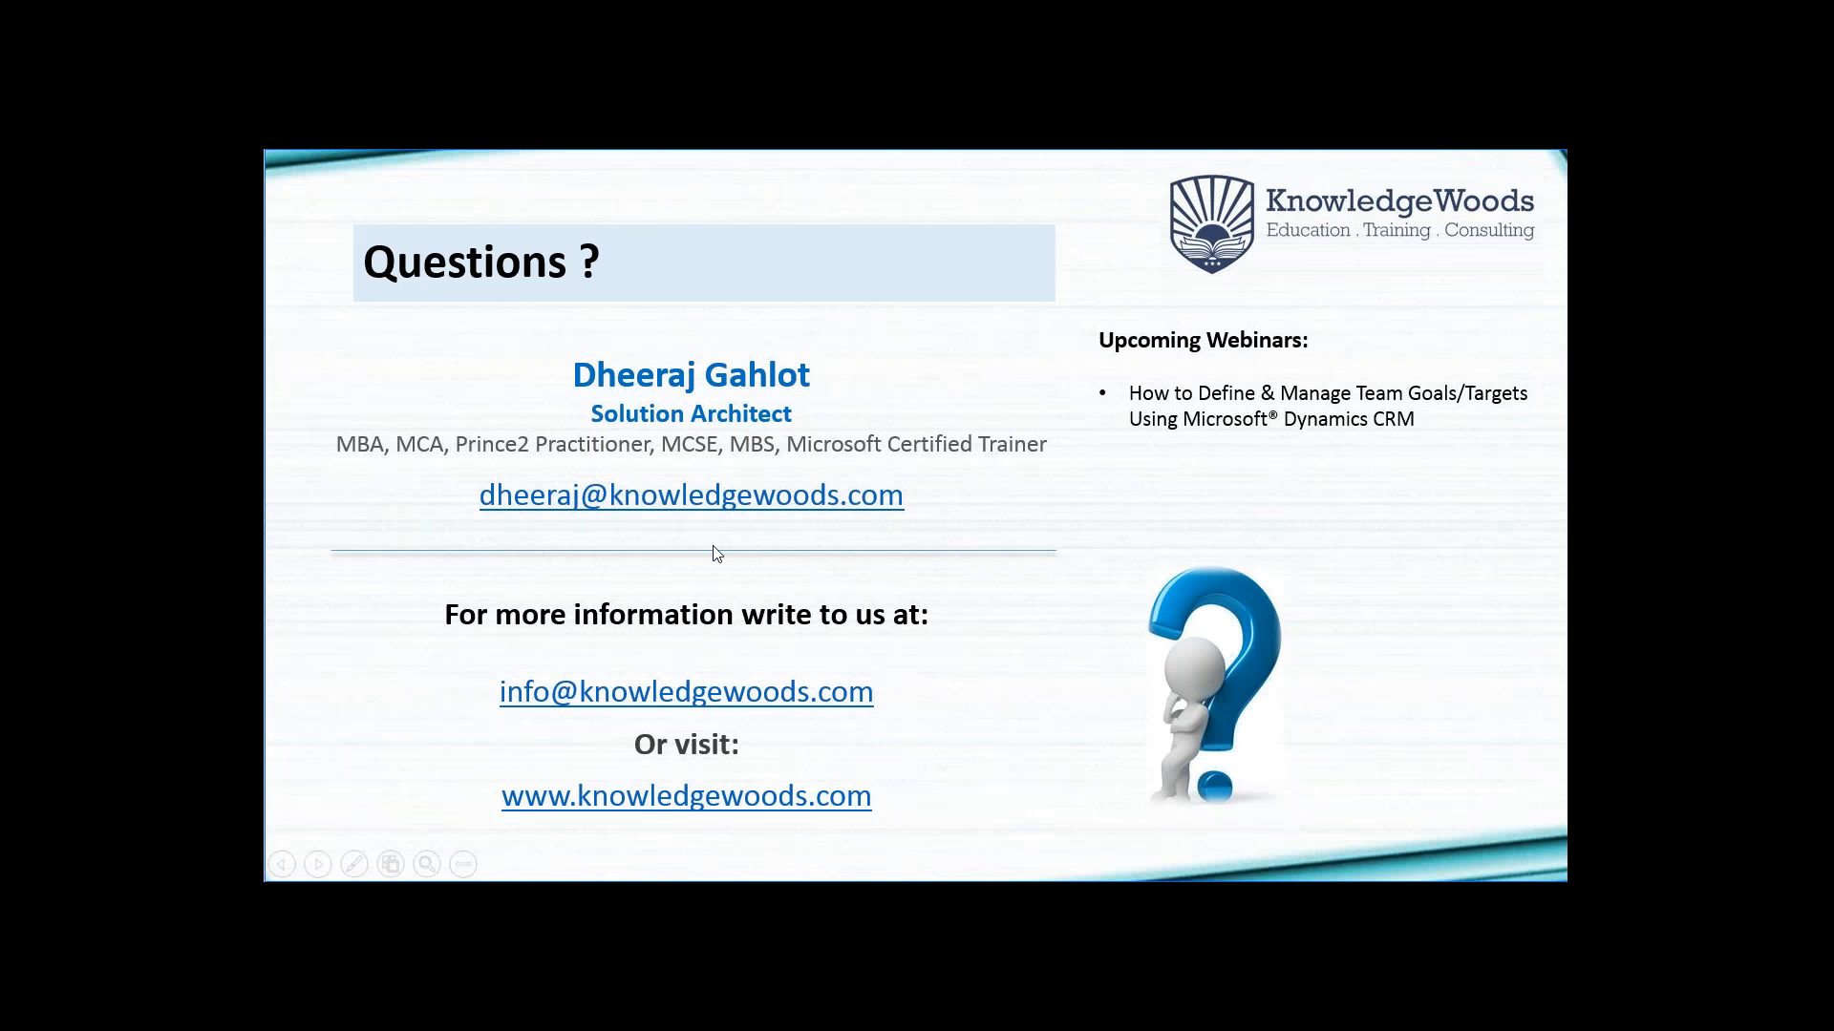